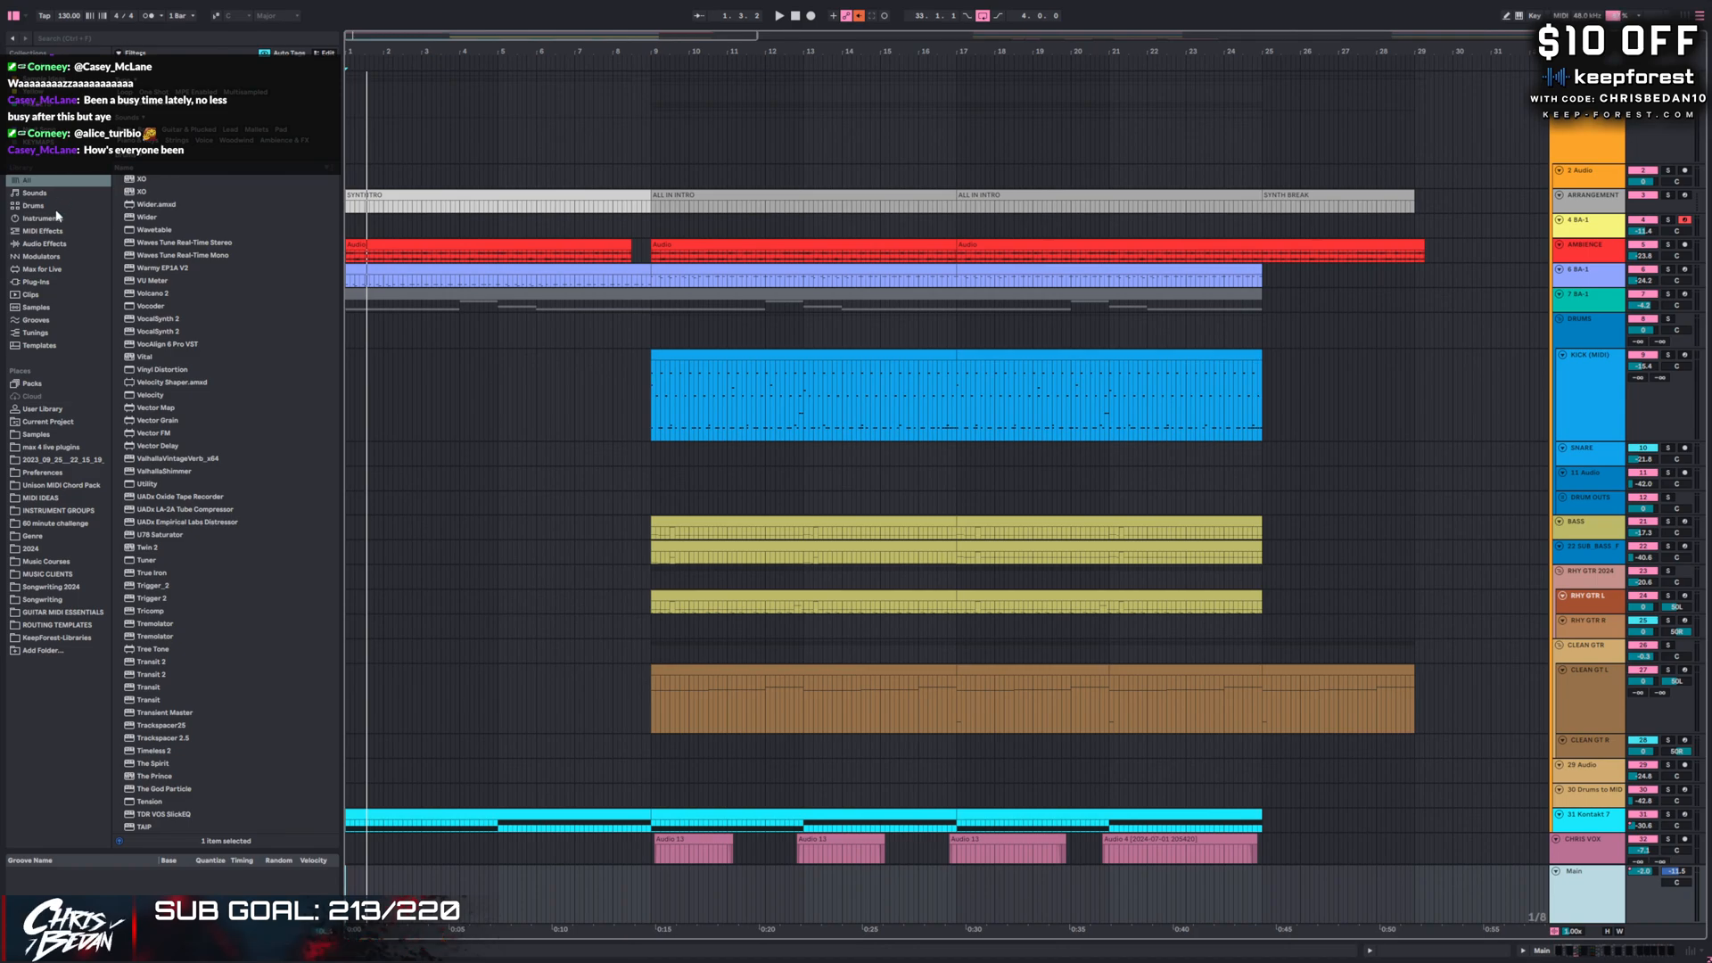
pyautogui.click(43, 231)
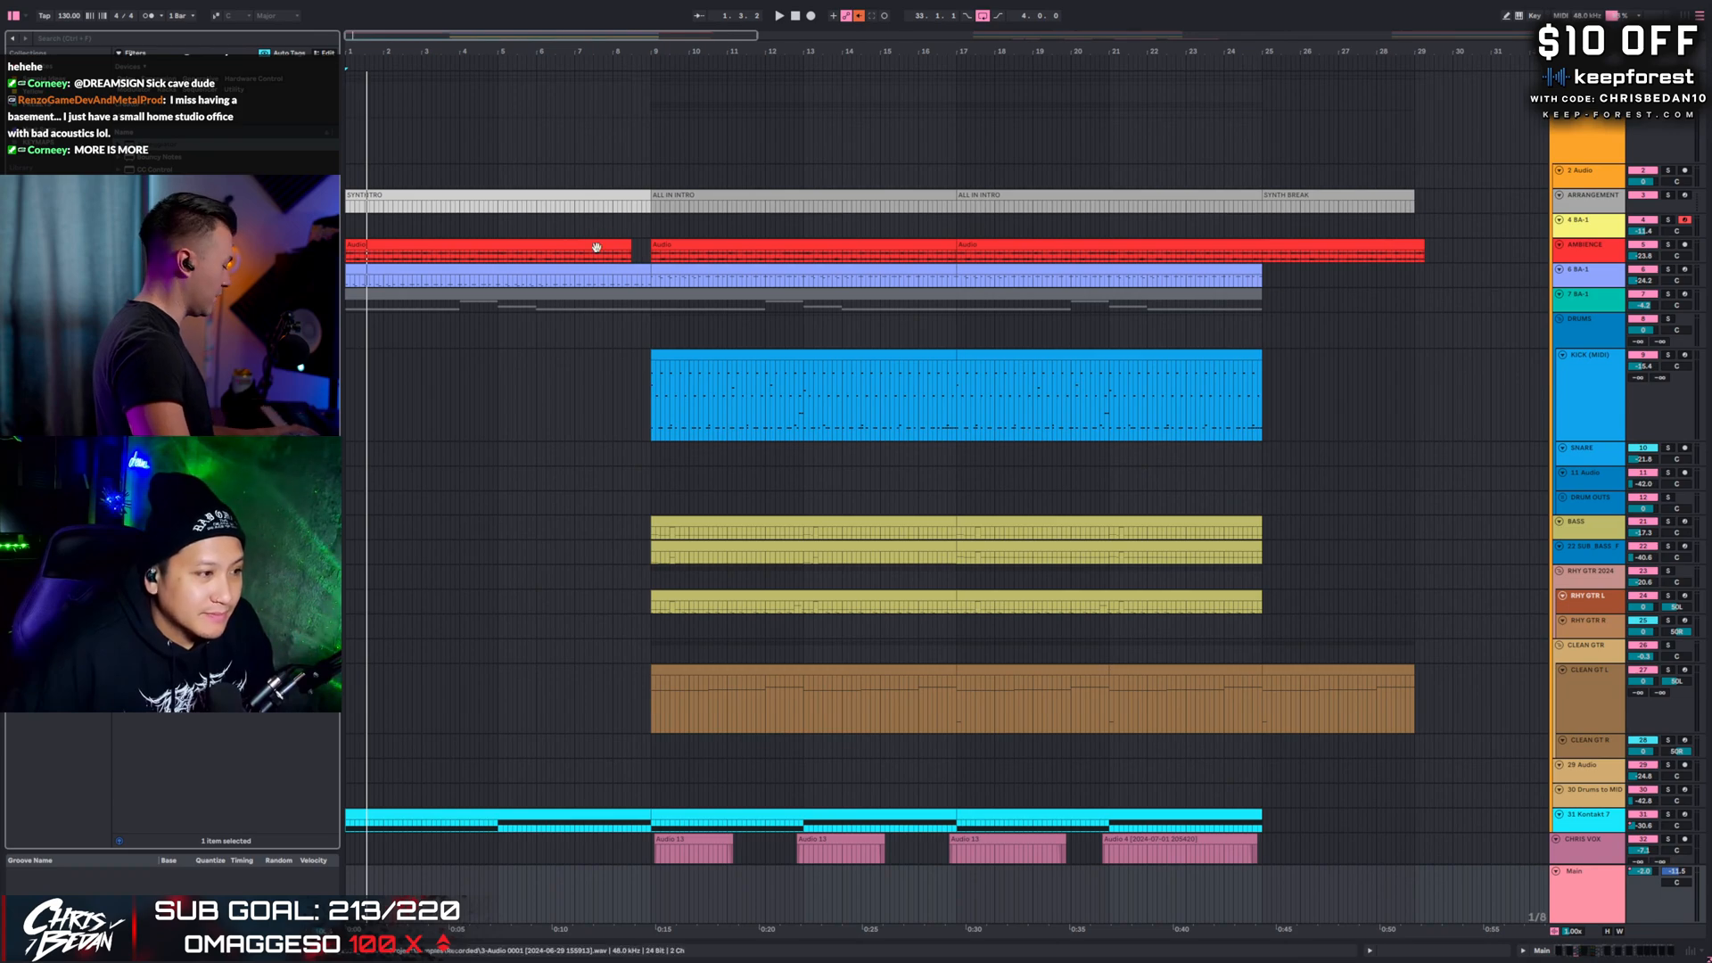
pyautogui.click(1669, 245)
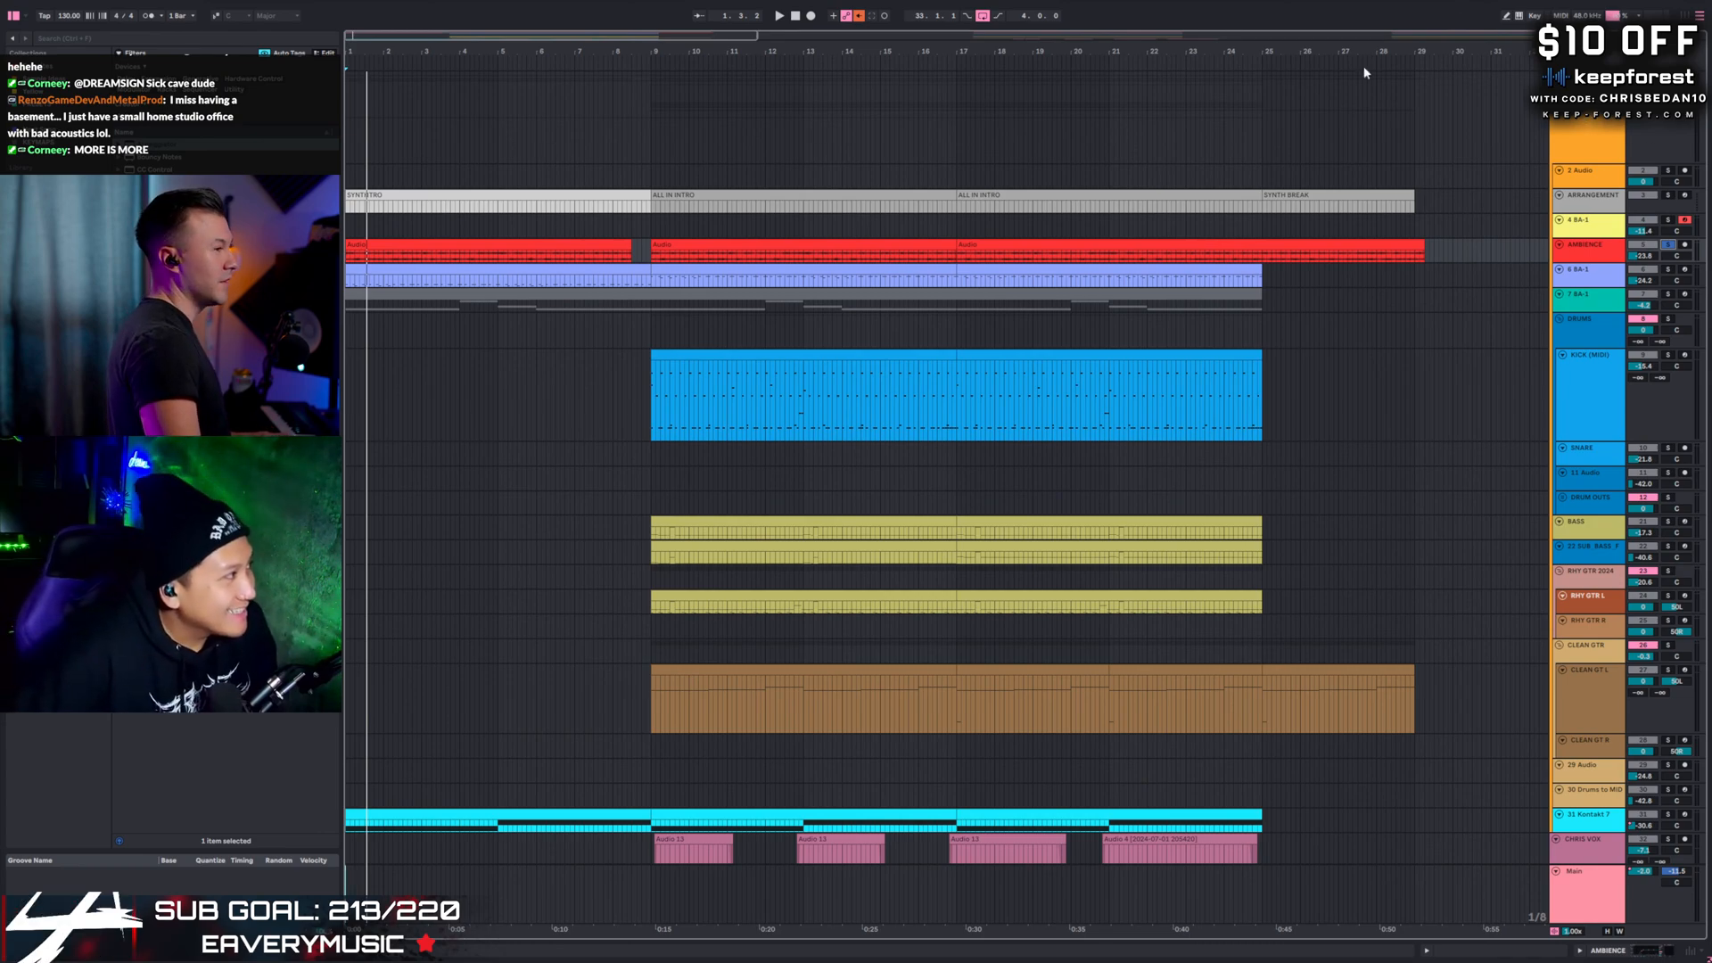
pyautogui.click(1639, 253)
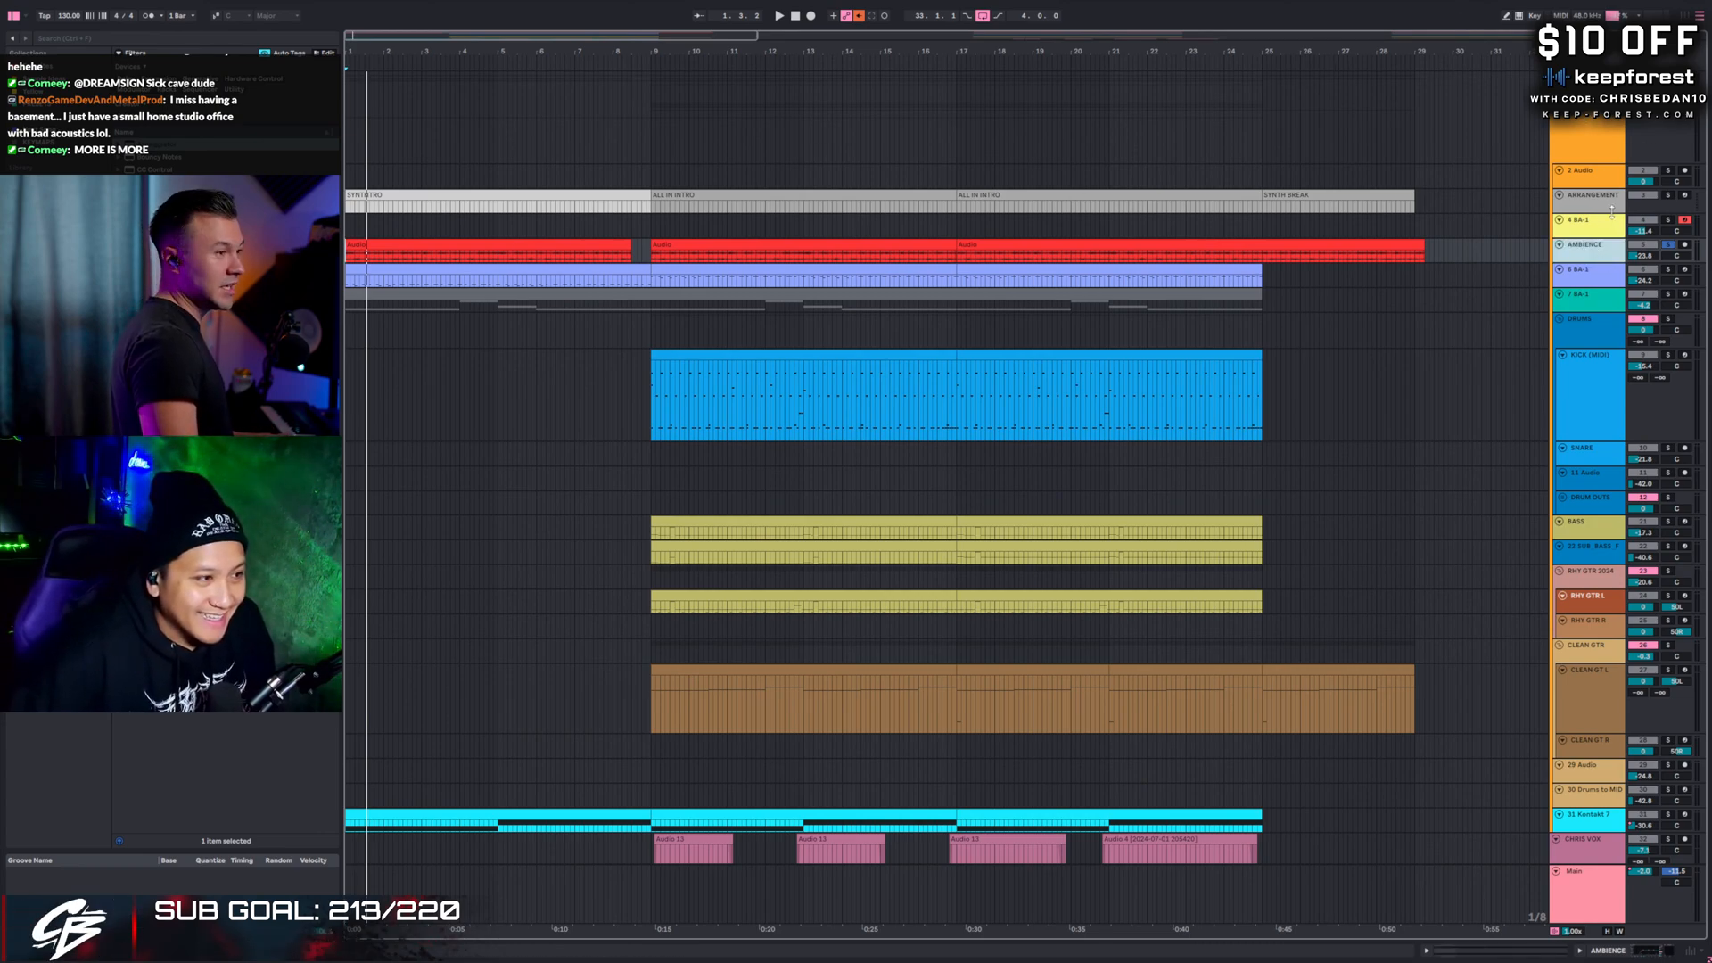
pyautogui.click(1667, 246)
# - Play the full arrangement from about bar 2 through to the Synth Break section with every track audible
pyautogui.scroll(-3, 428, 371)
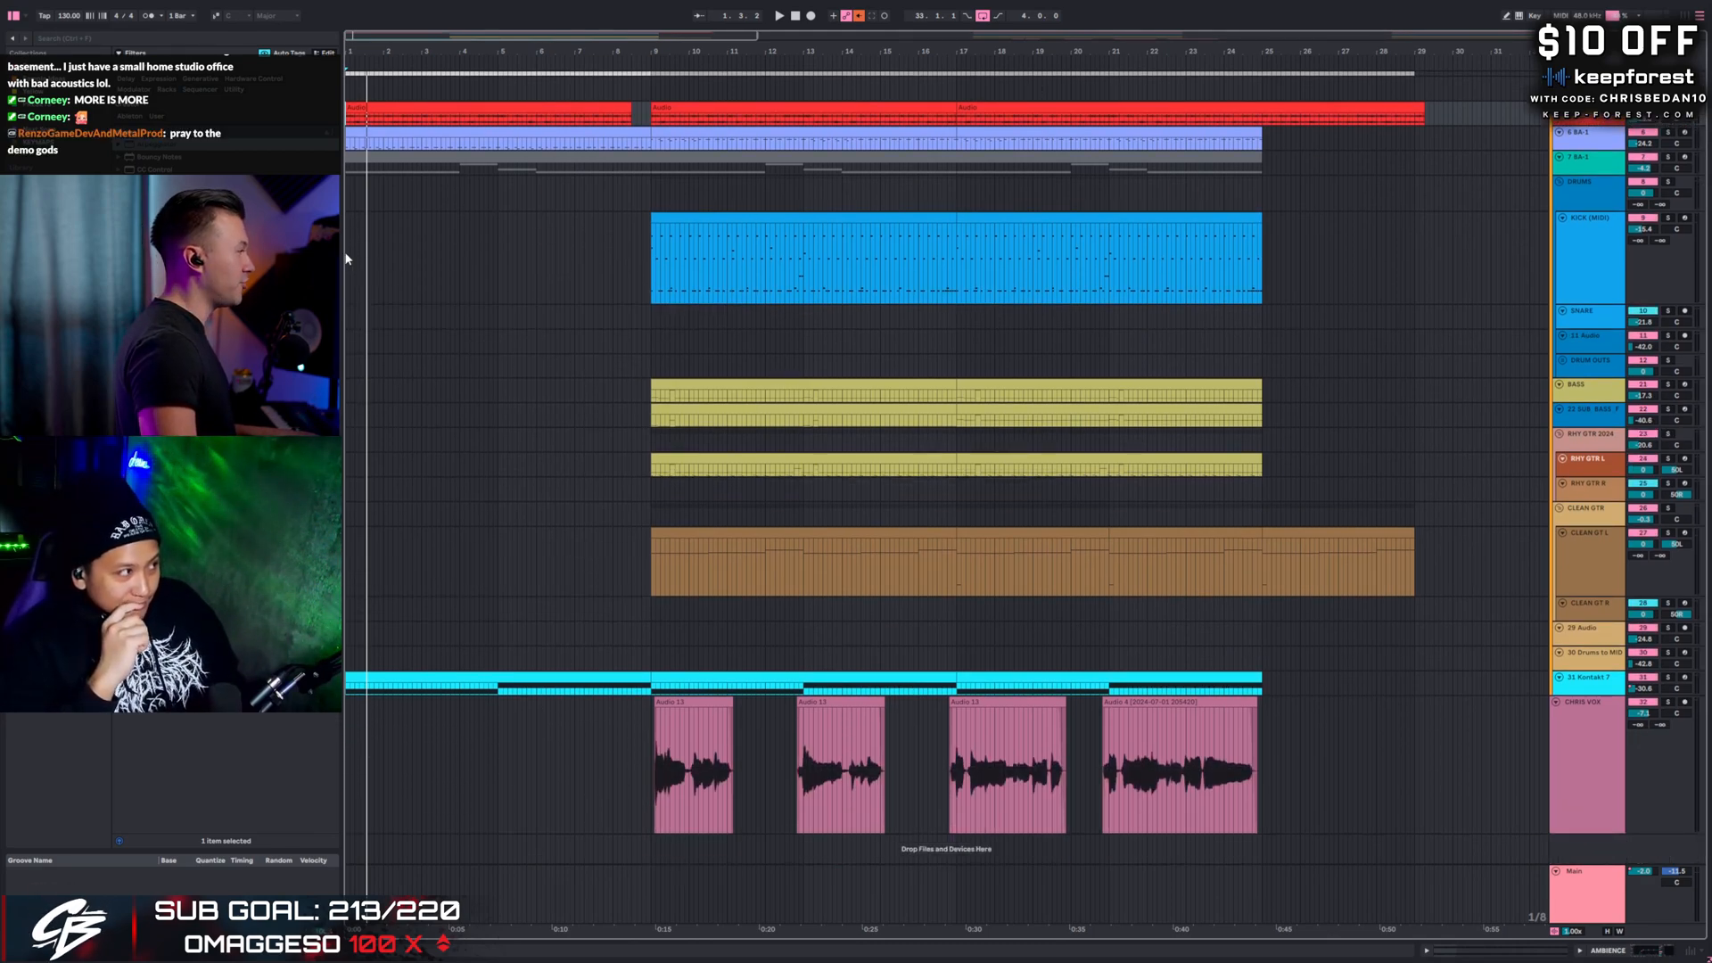
pyautogui.click(388, 257)
pyautogui.press('space')
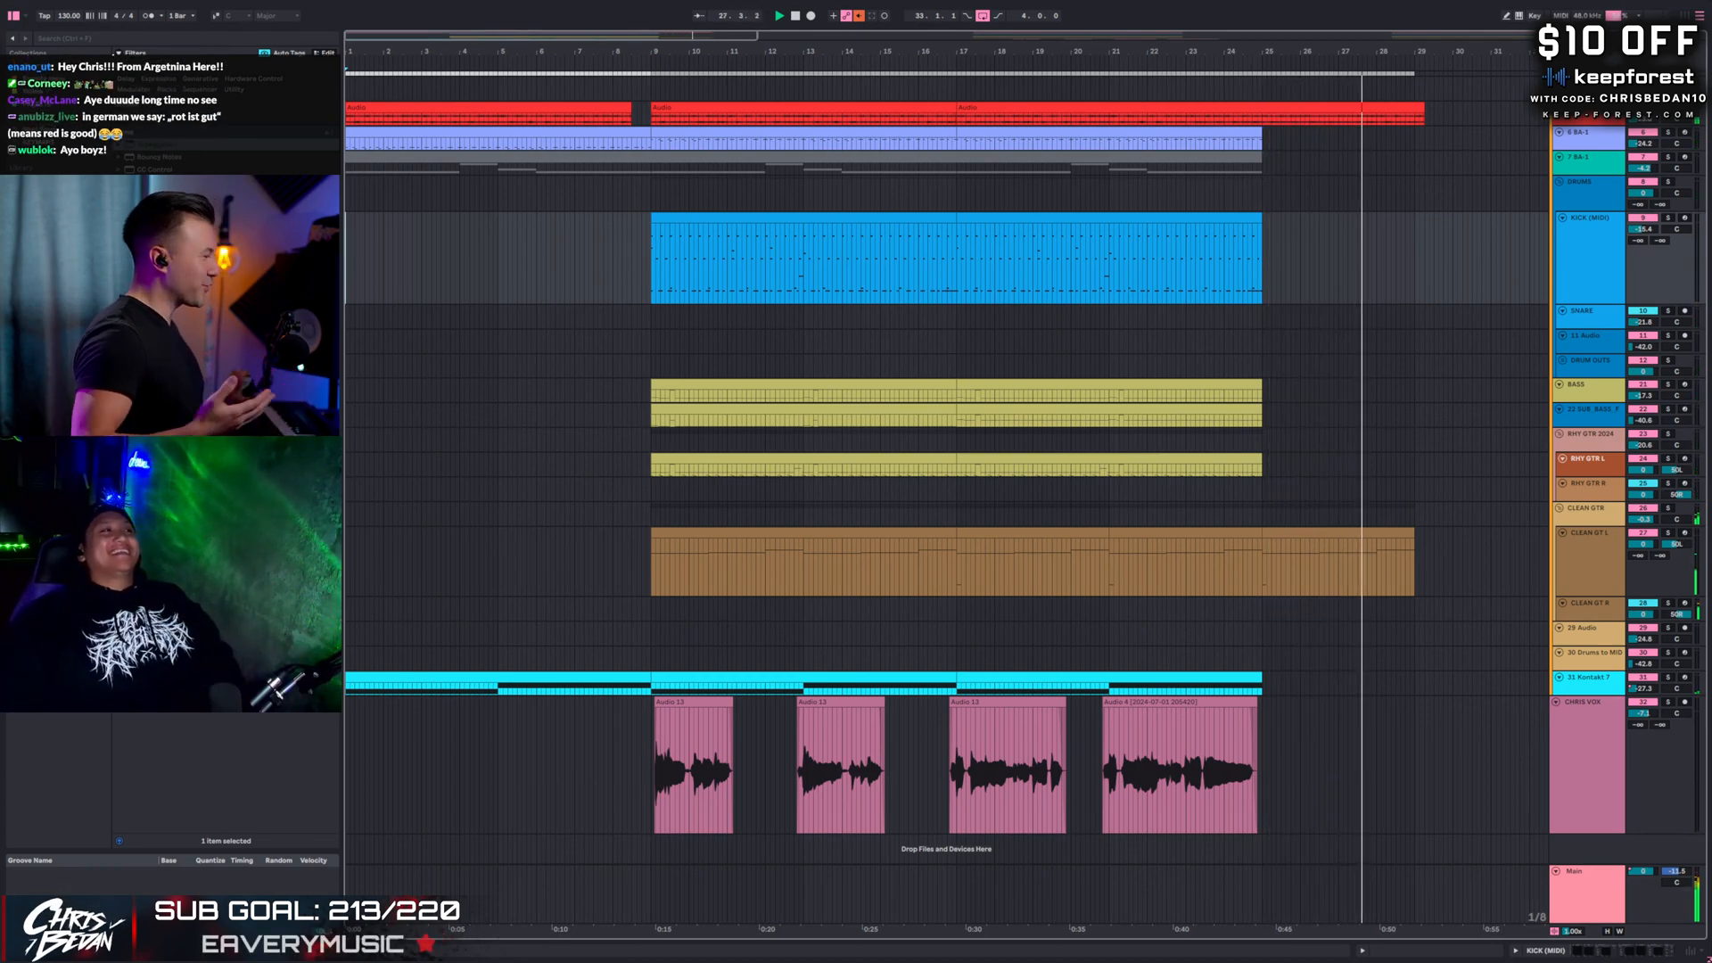
pyautogui.click(498, 370)
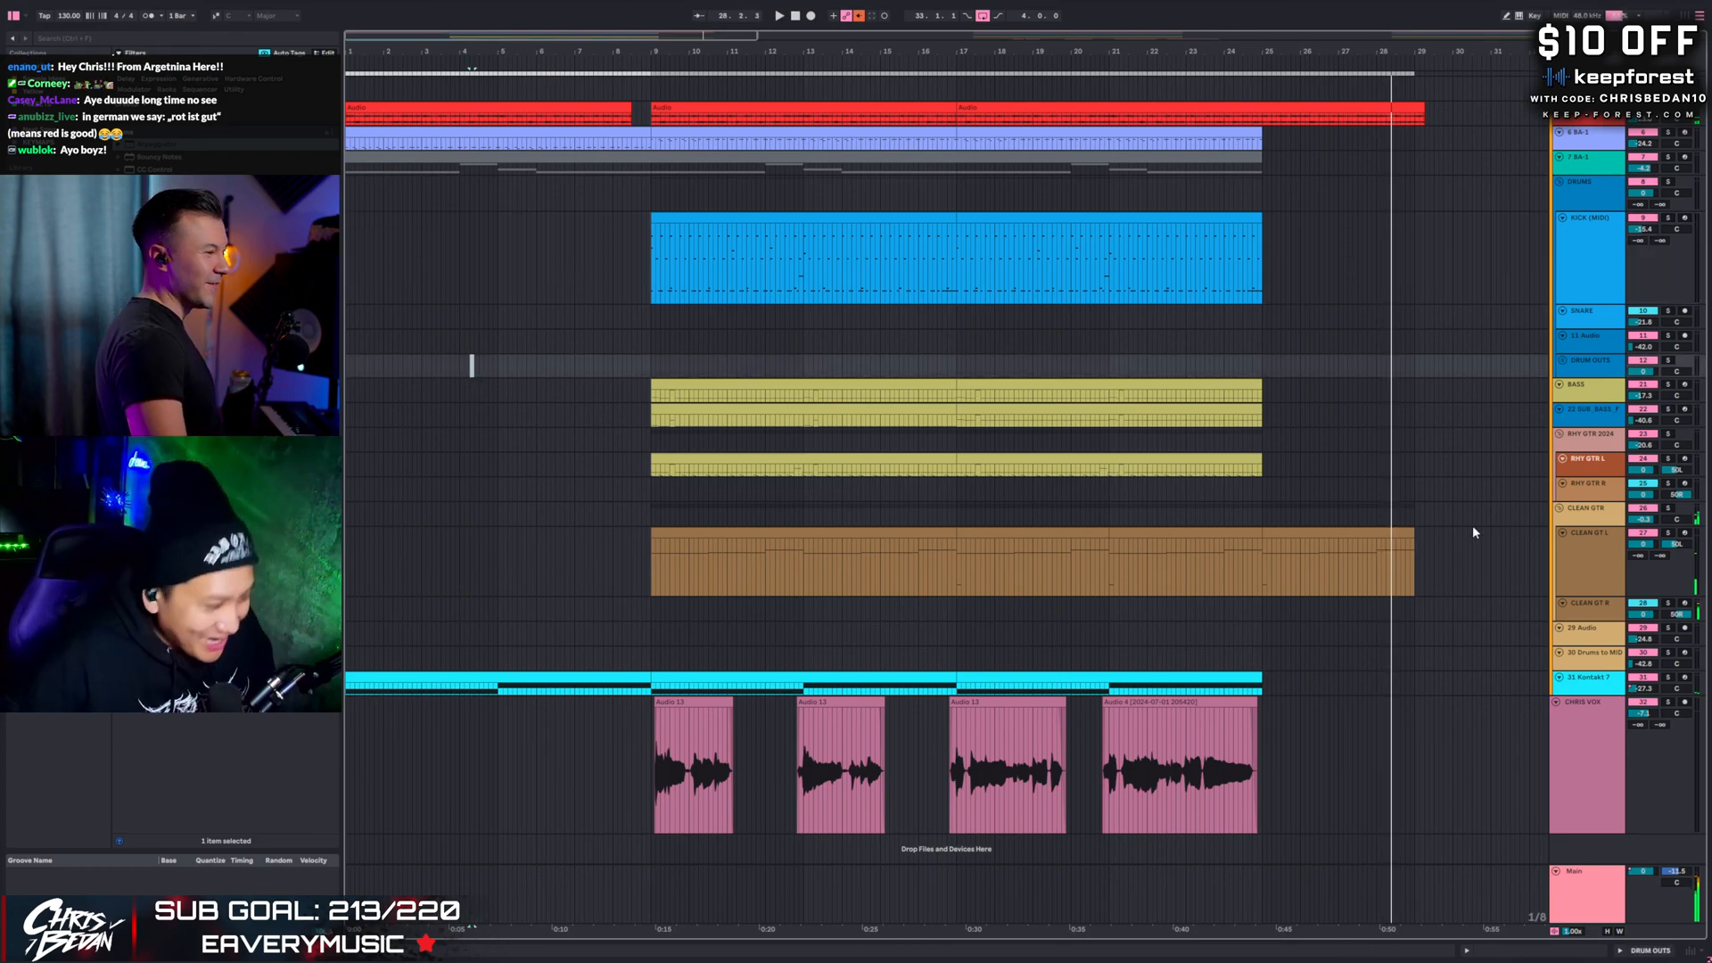
# - Show the CLEAN GT L track's devices and select its clip section from bar 25 to bar 29
pyautogui.click(1591, 561)
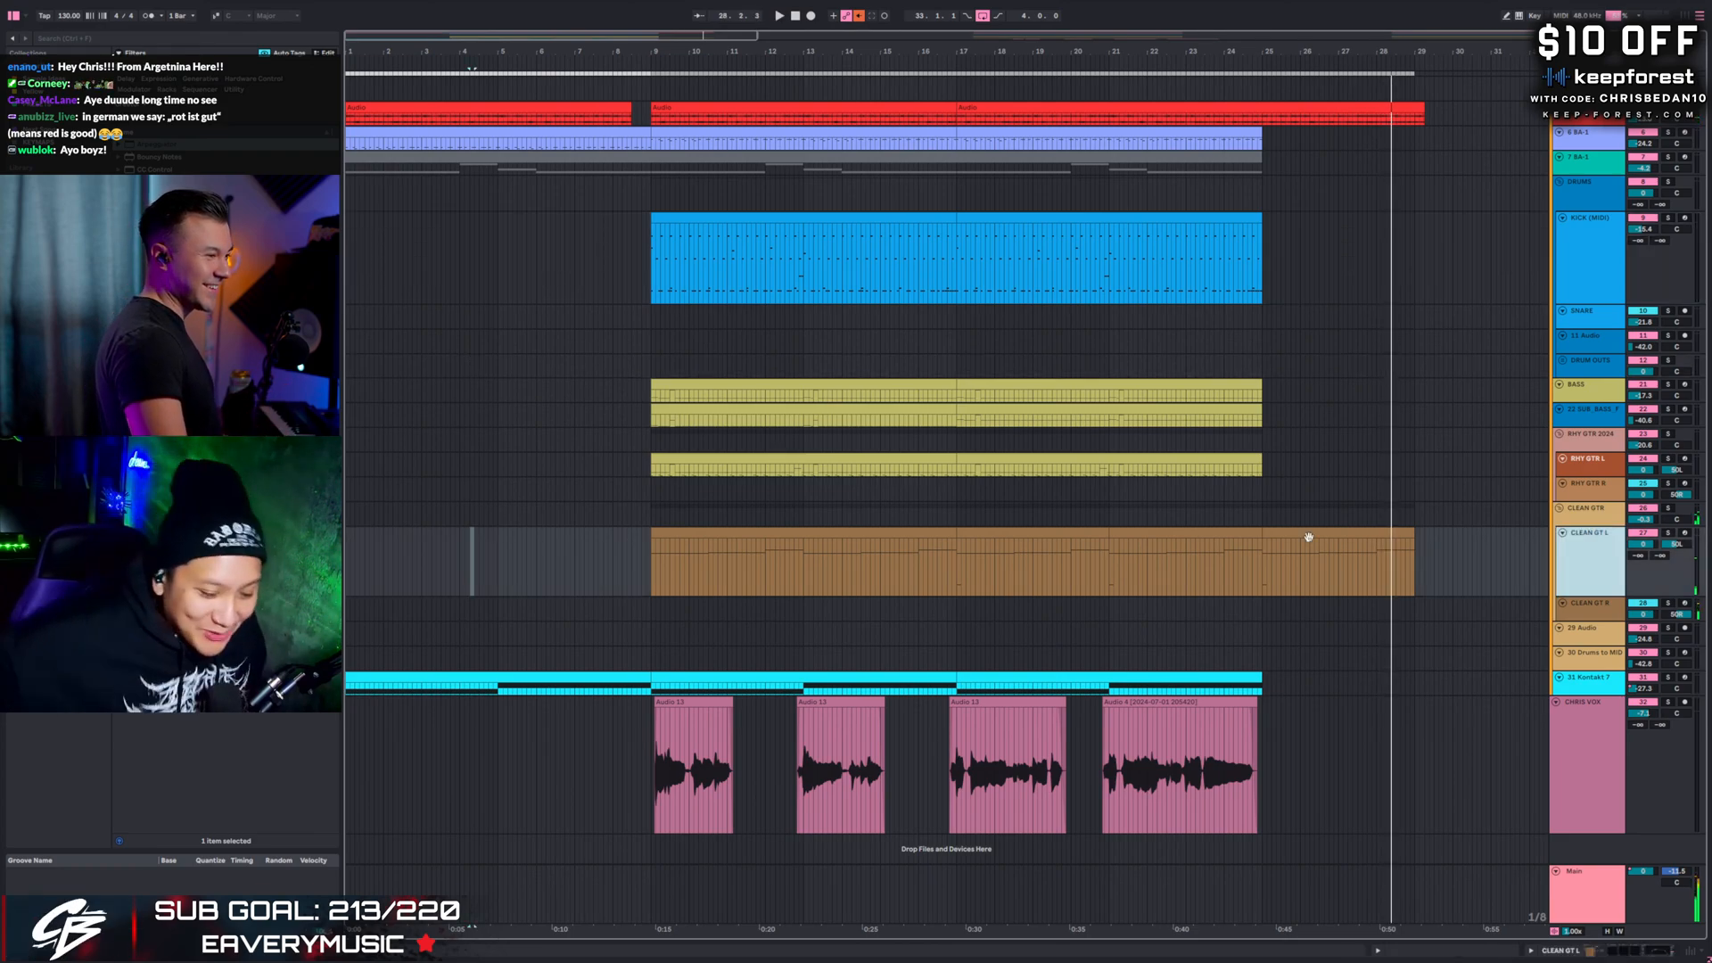
pyautogui.doubleClick(1591, 559)
pyautogui.press('space')
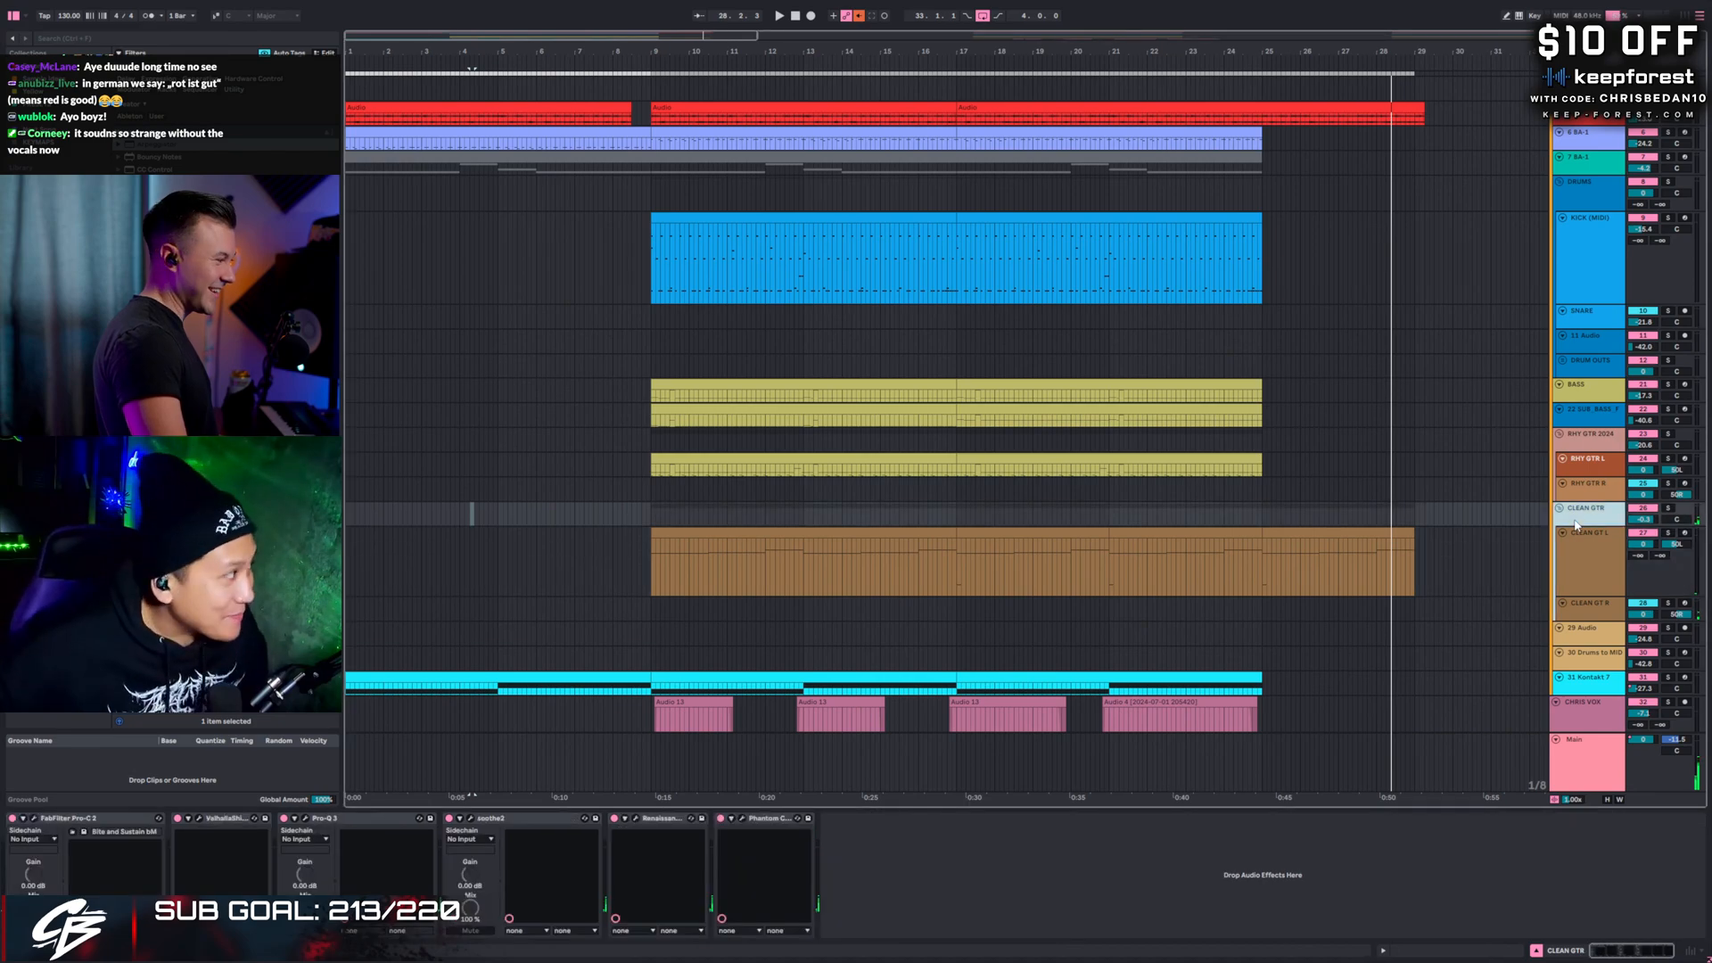
pyautogui.click(1320, 555)
pyautogui.press('a')
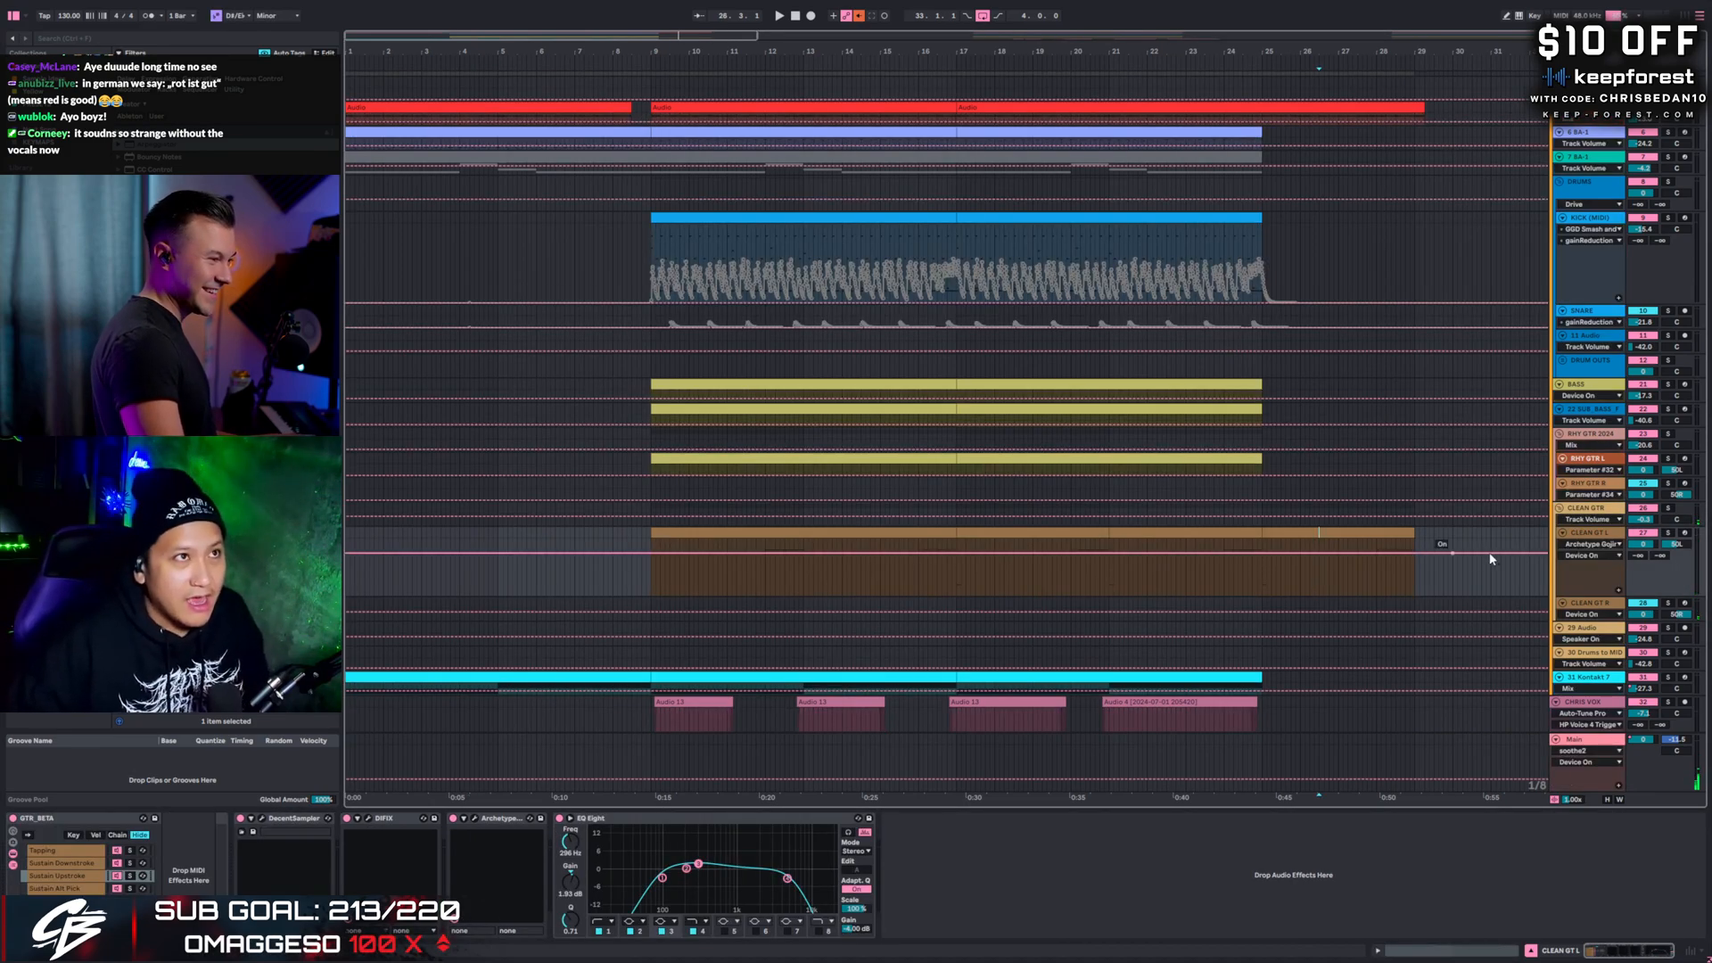
pyautogui.moveTo(1415, 562); pyautogui.dragTo(1263, 561)
pyautogui.press('a')
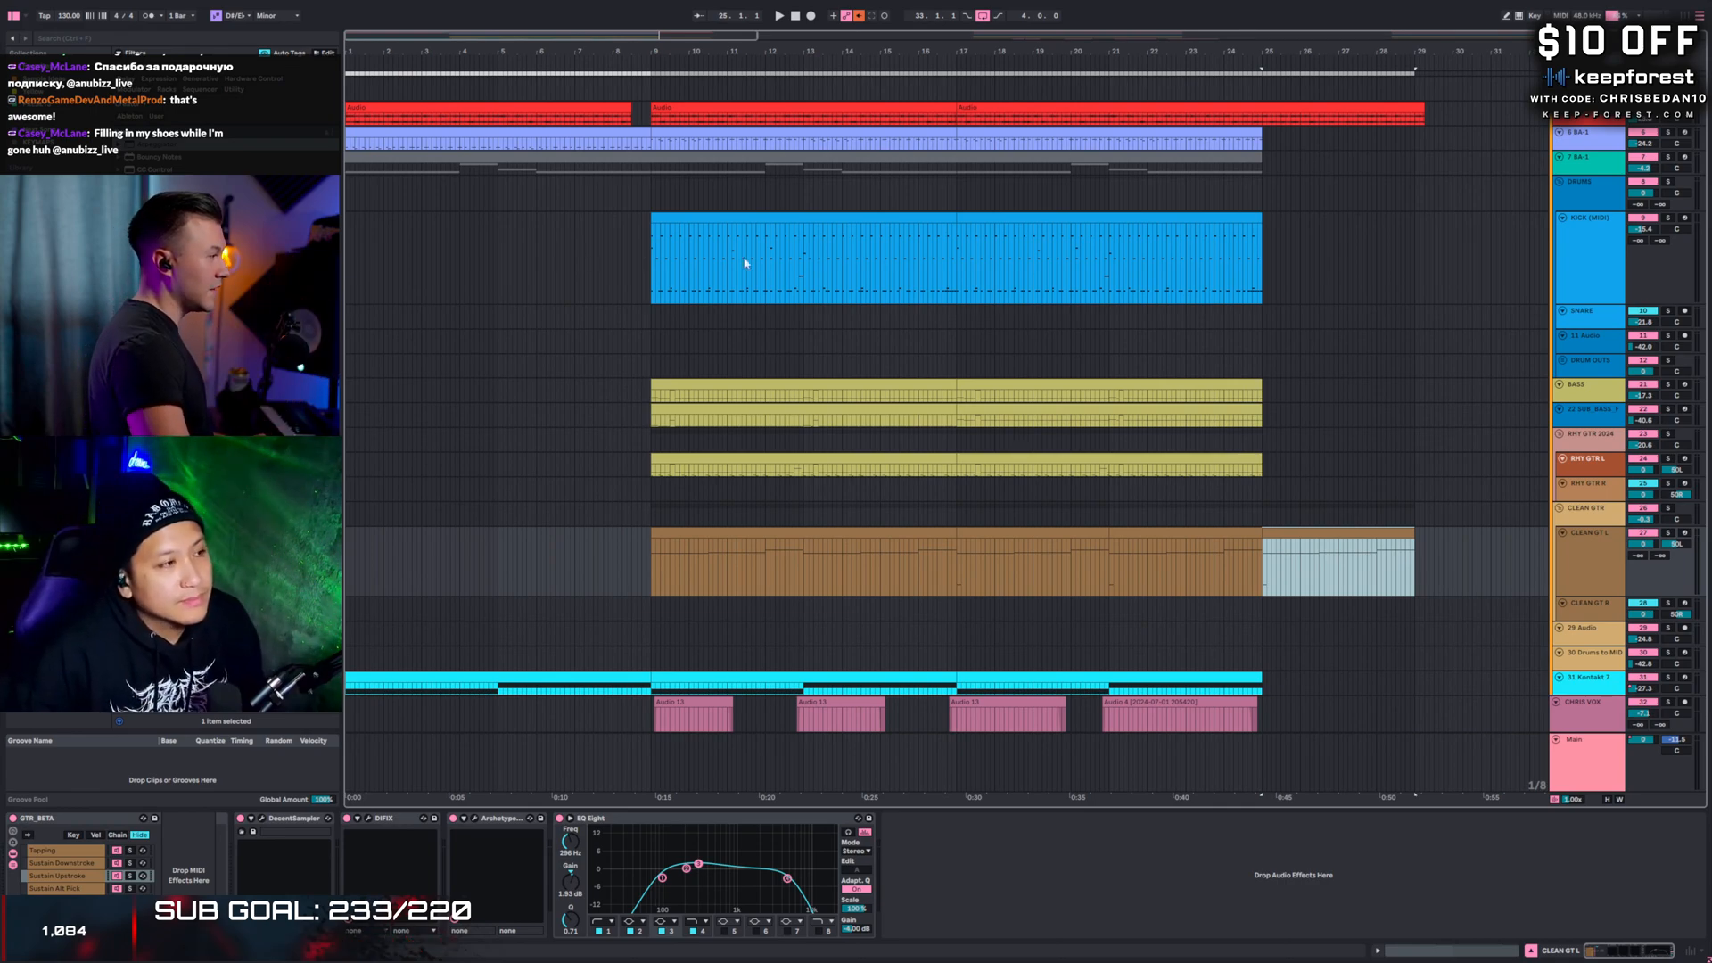
# - Increase the height of the AMBIENCE track so that its audio waveforms are readable
pyautogui.scroll(2, 625, 250)
pyautogui.scroll(-5, 668, 373)
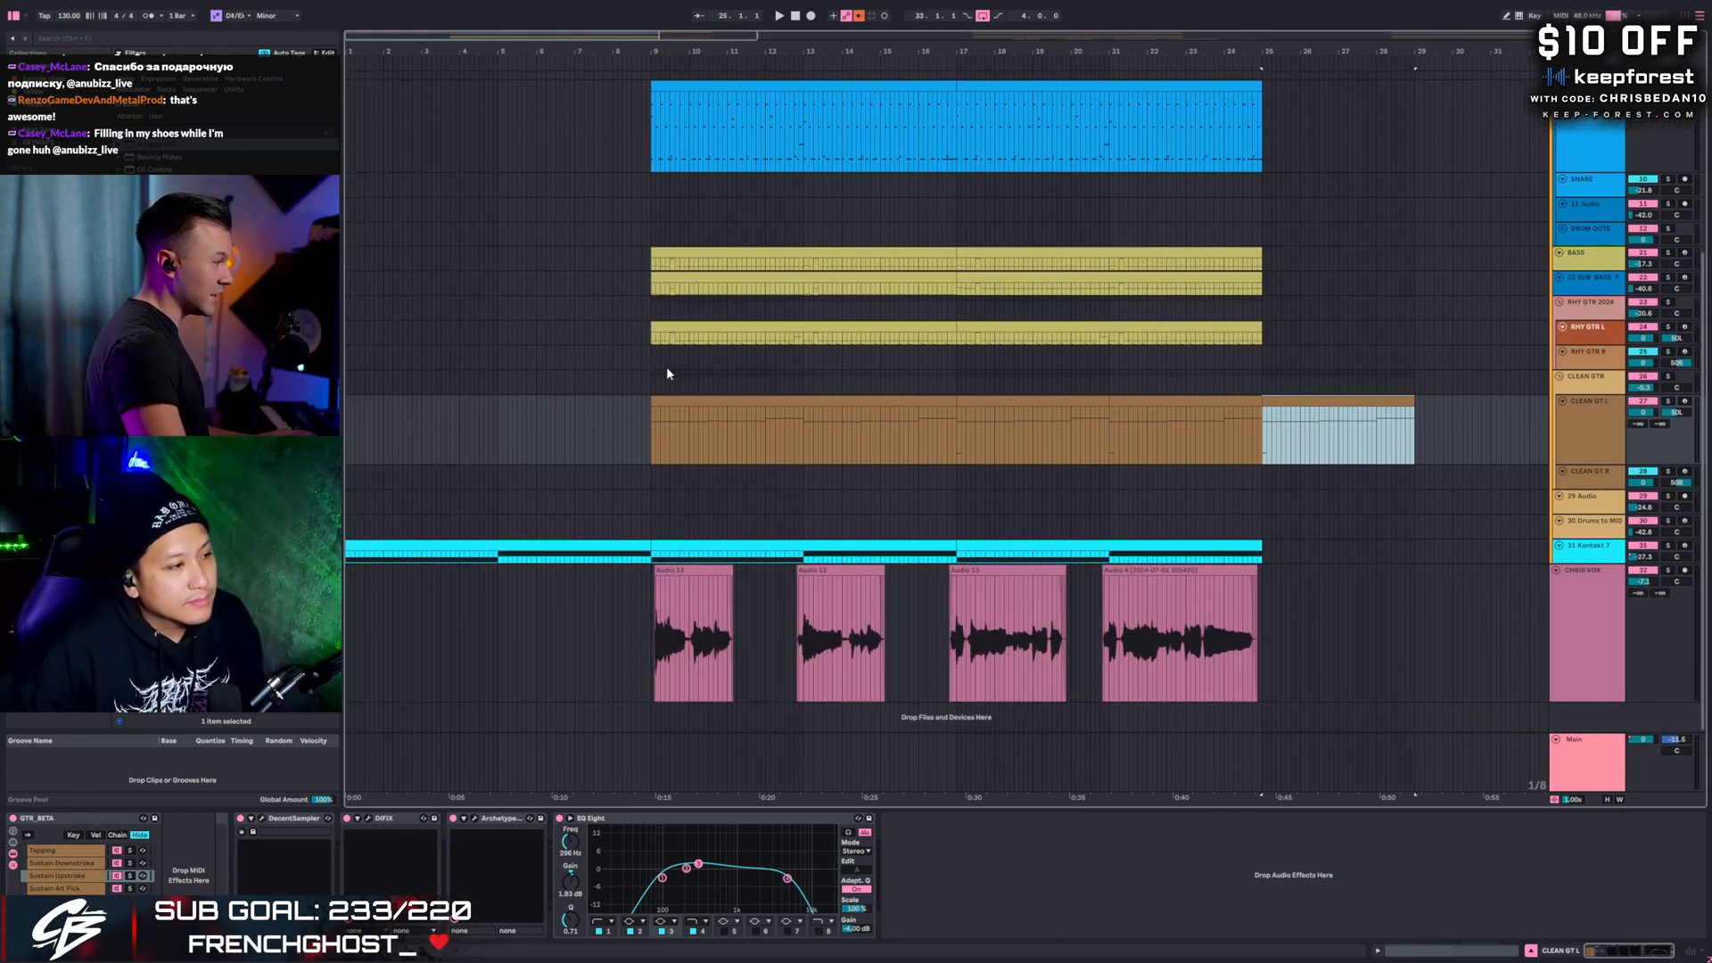
pyautogui.scroll(7, 717, 542)
pyautogui.scroll(-4, 730, 569)
pyautogui.scroll(3, 729, 531)
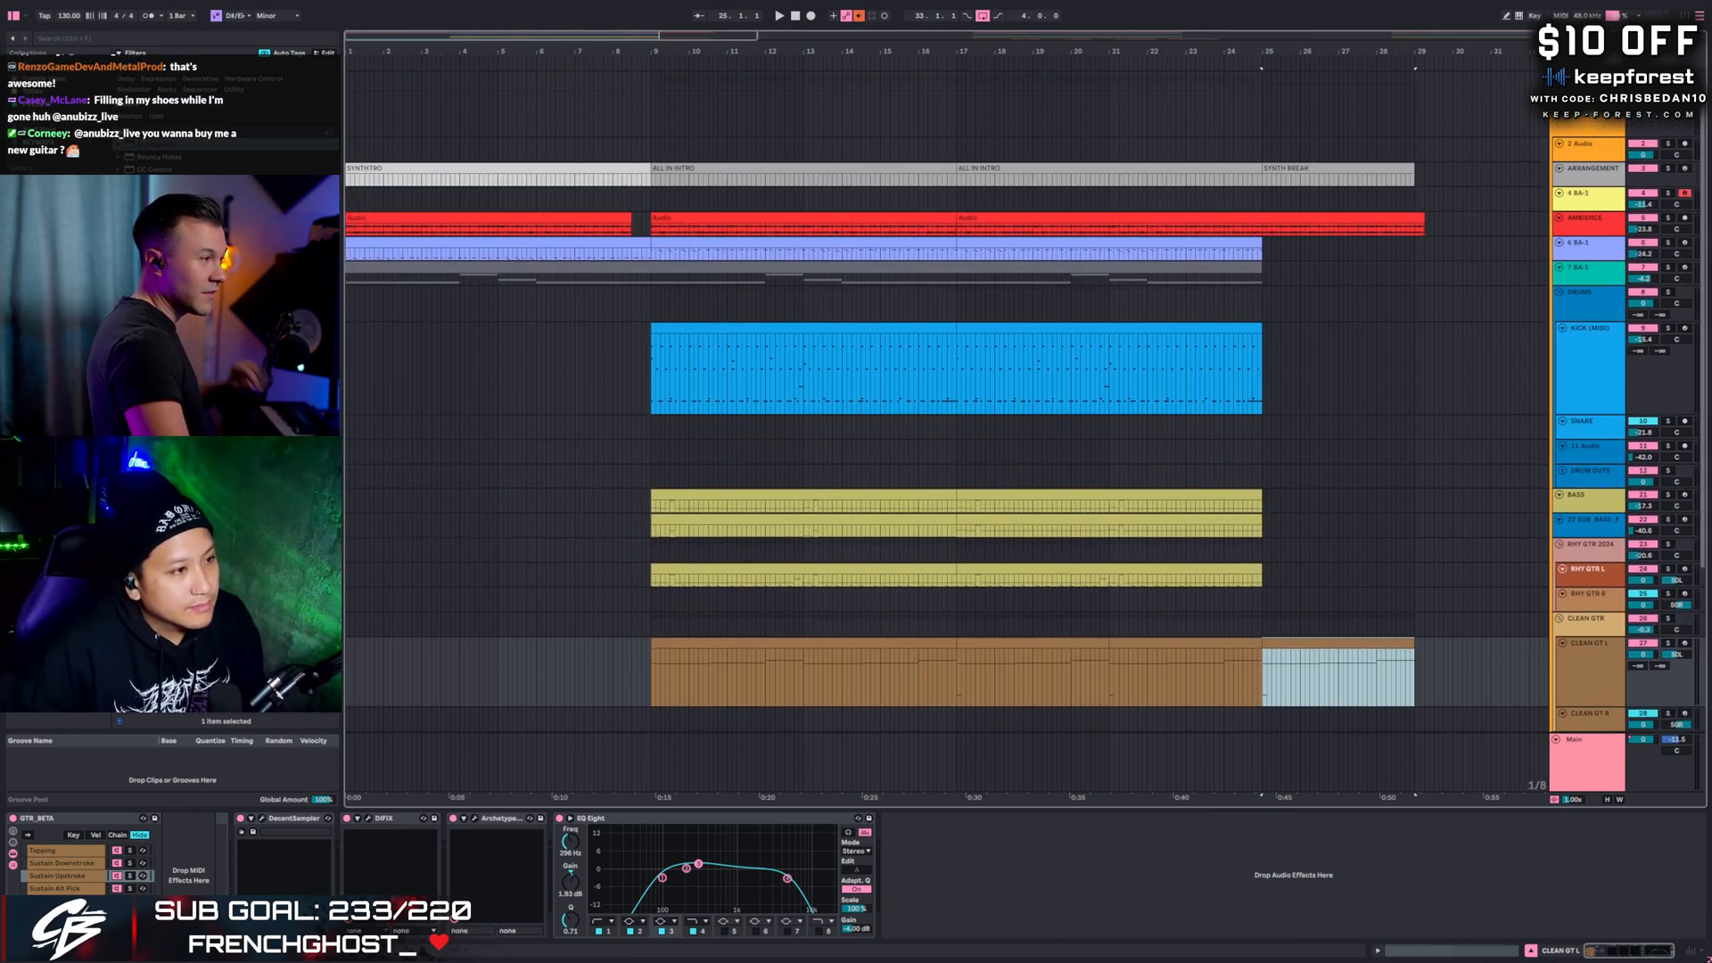
pyautogui.click(1598, 222)
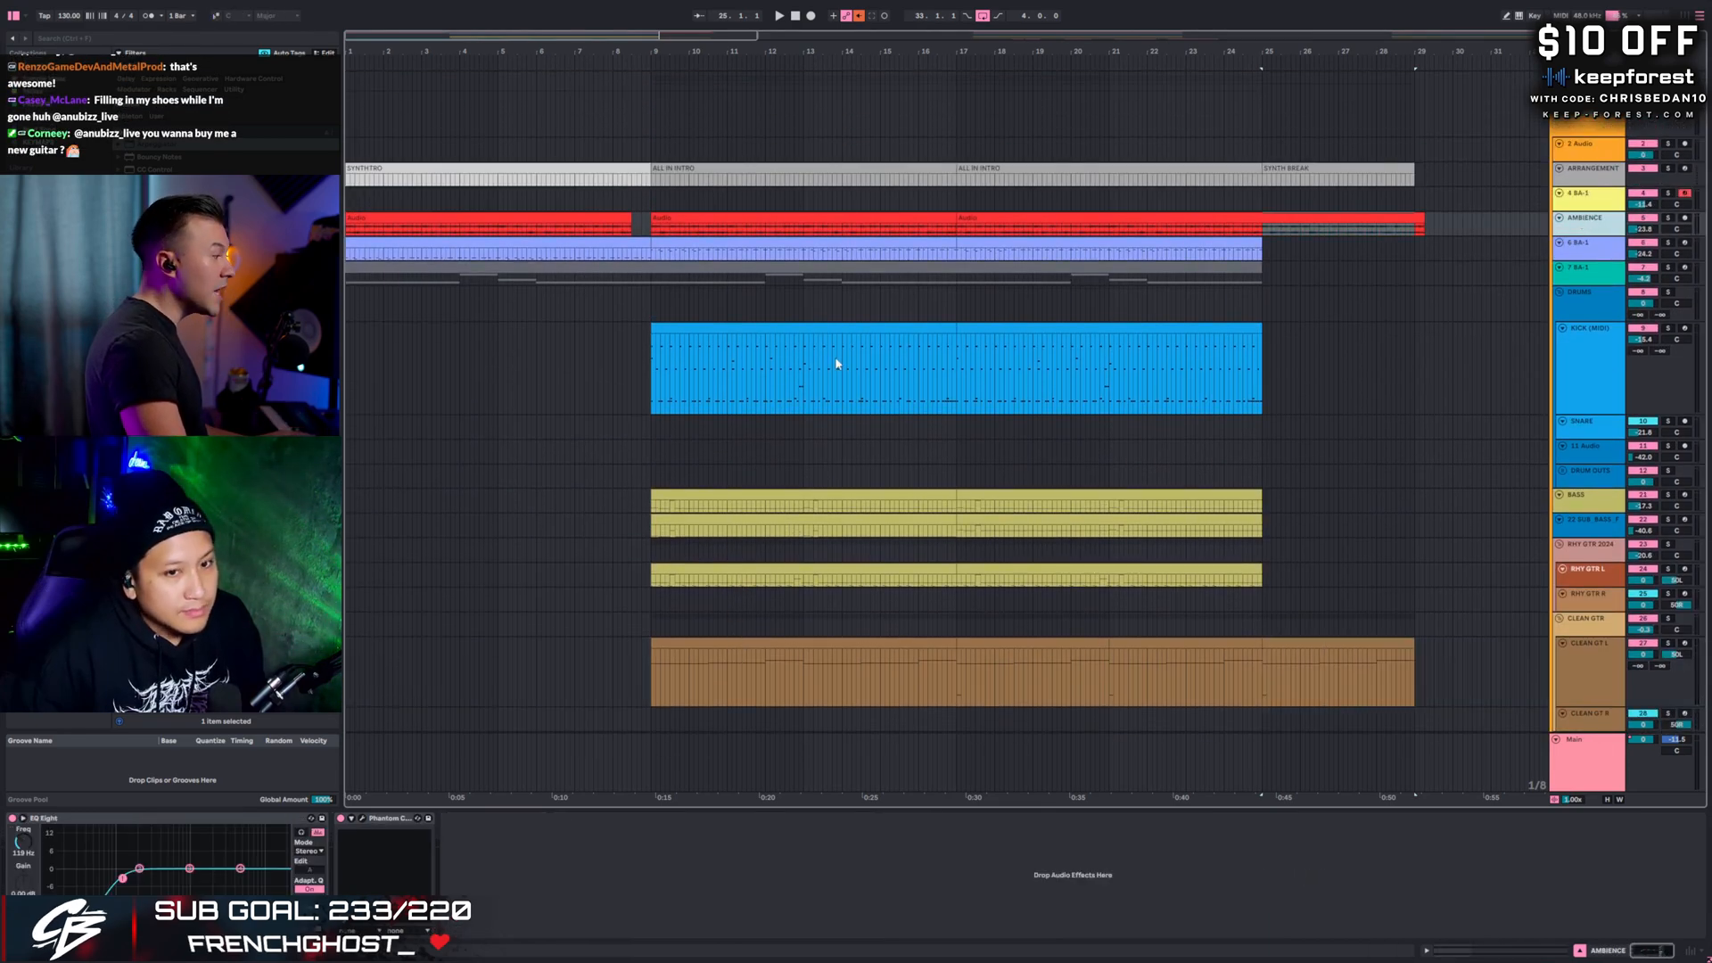
pyautogui.moveTo(1591, 237); pyautogui.dragTo(1591, 282)
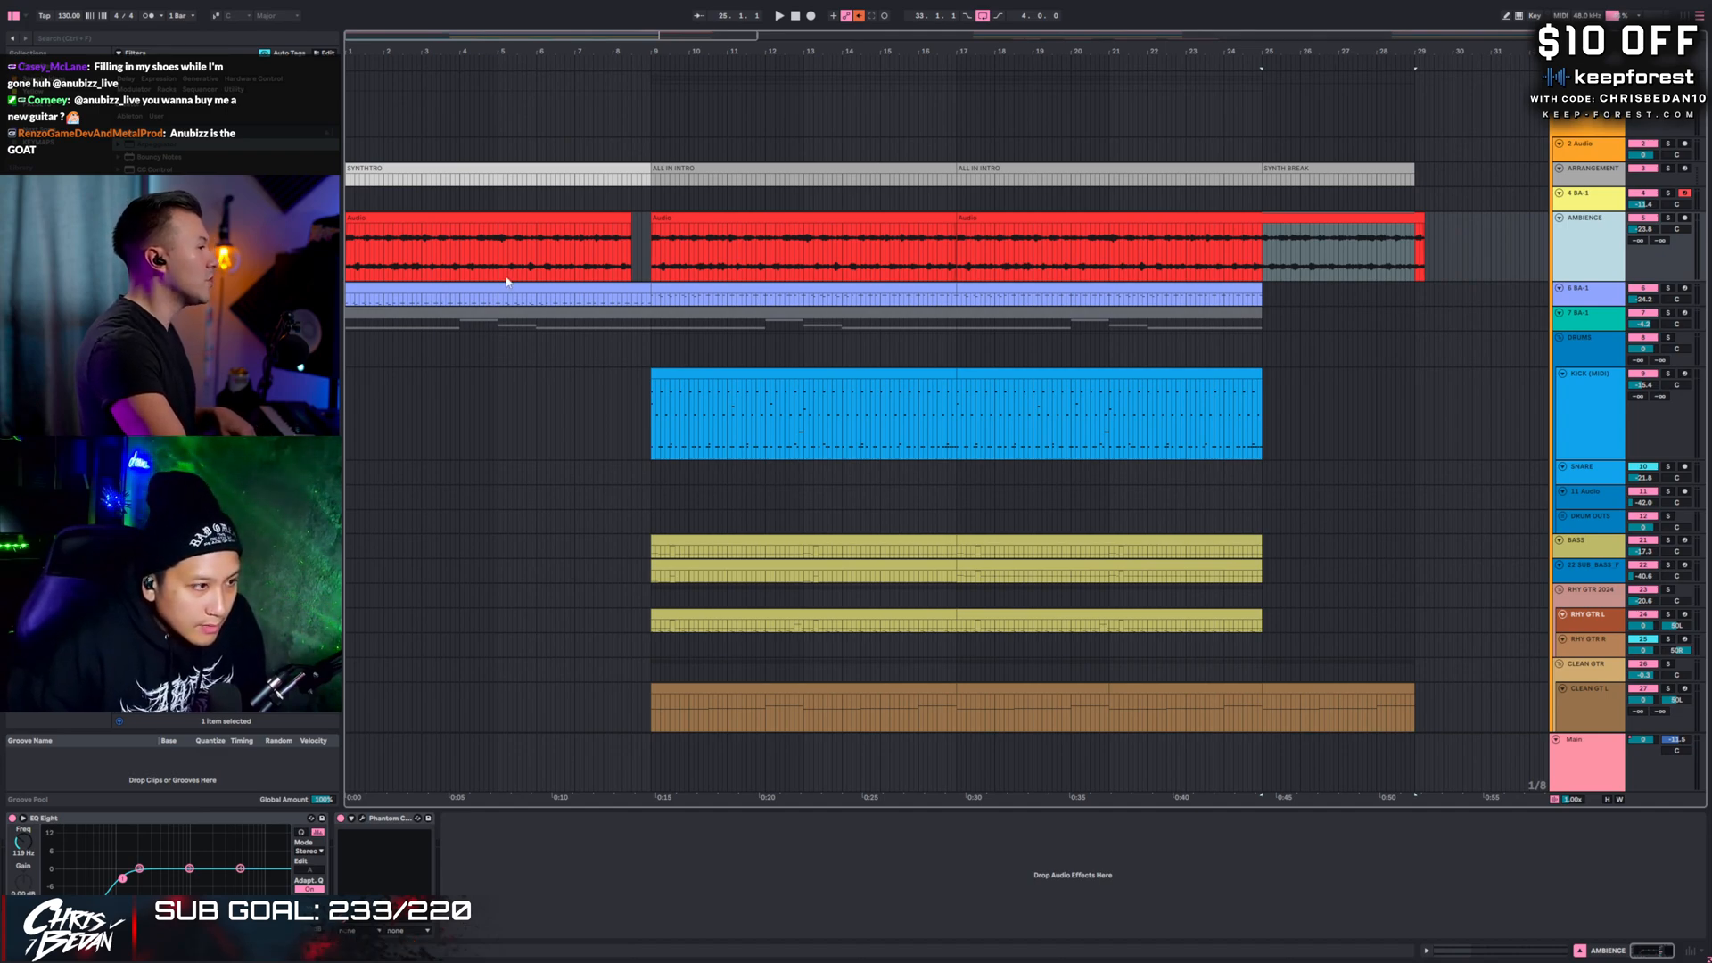
# - Play the AMBIENCE track in solo from bar 1 up to just before the All In Intro section
pyautogui.click(371, 257)
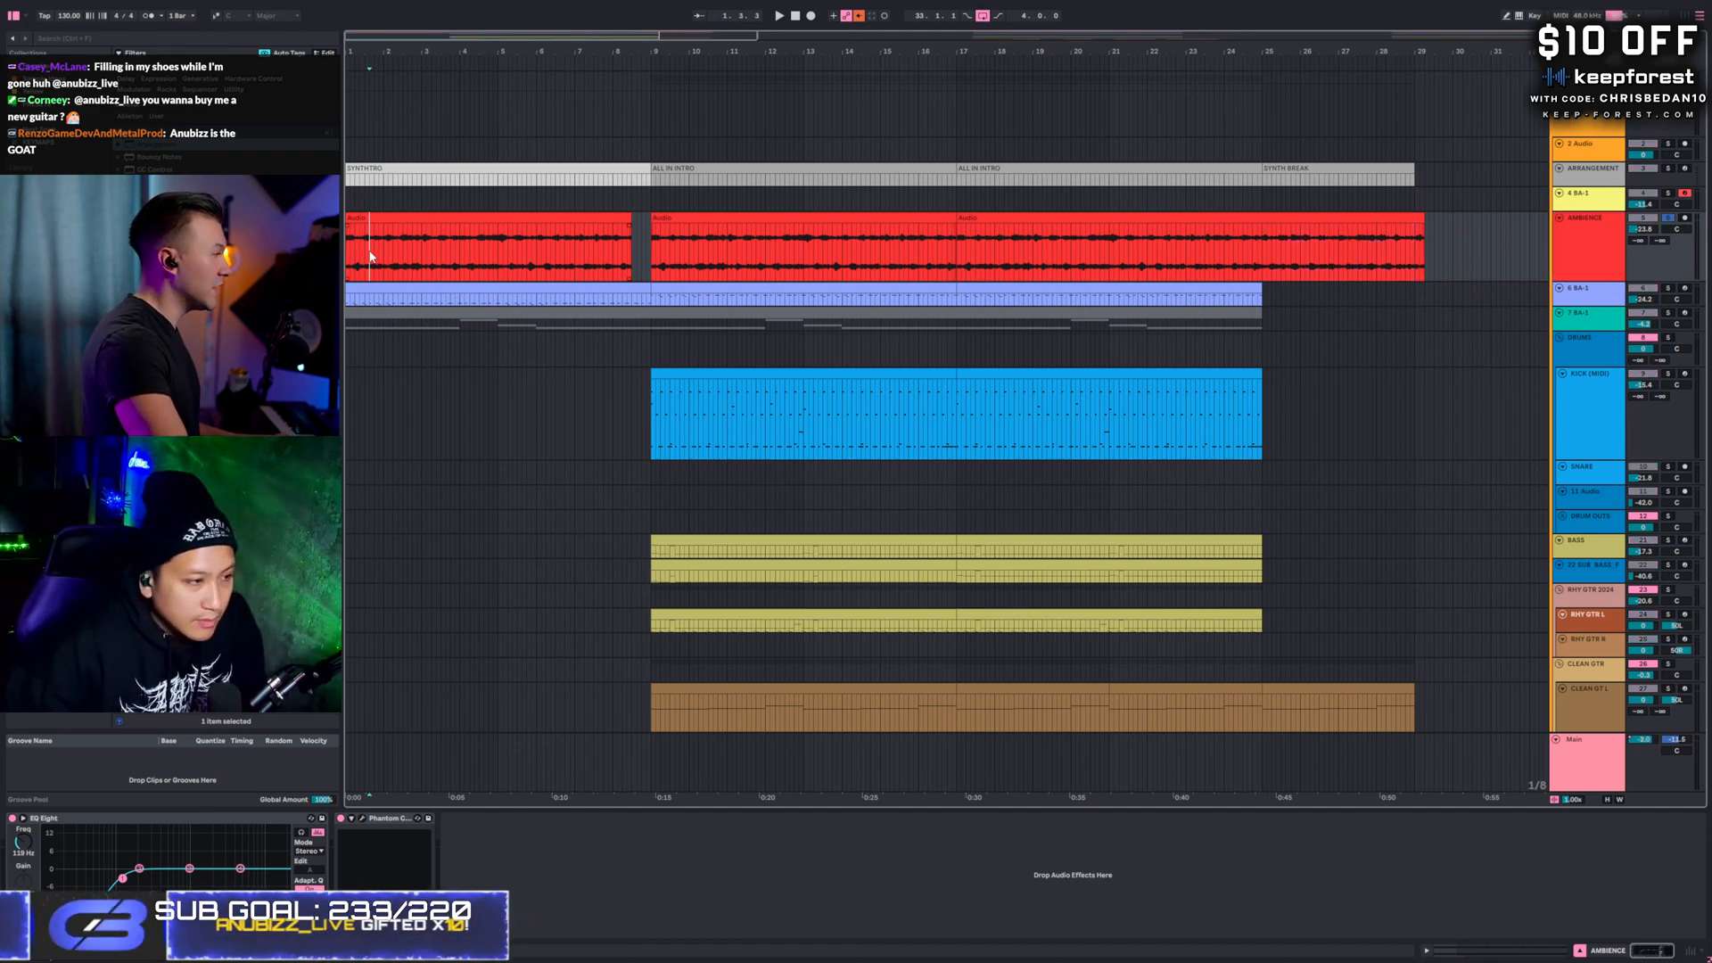
pyautogui.press('space')
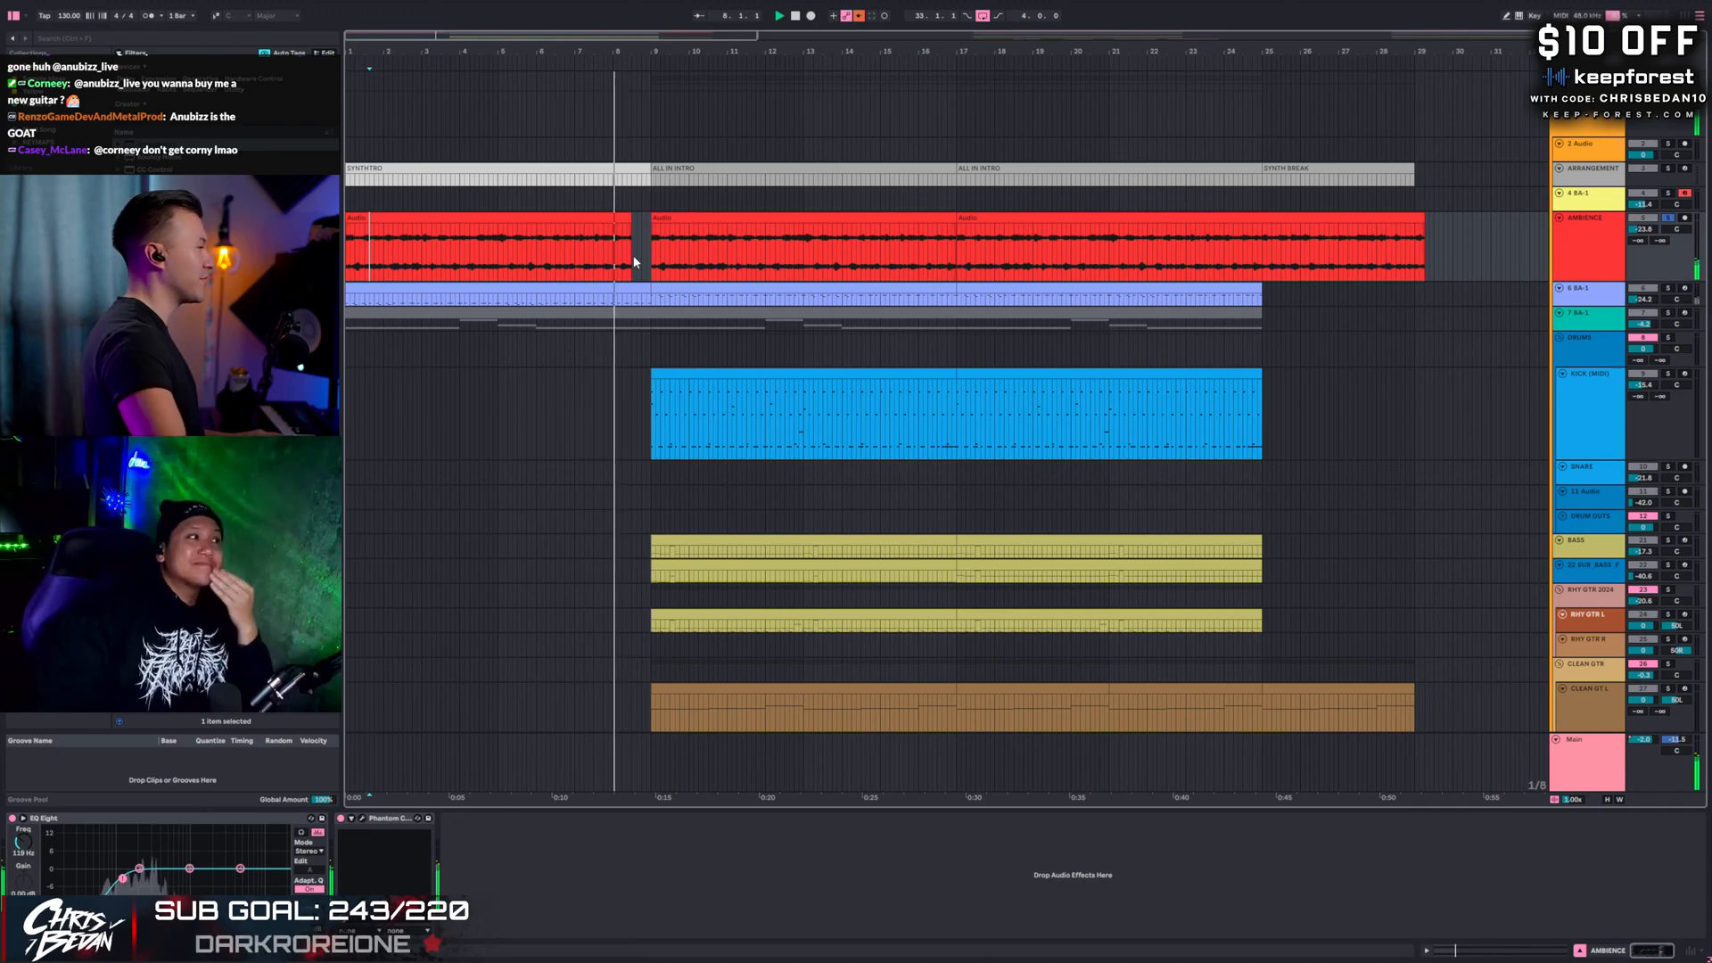
pyautogui.press('space')
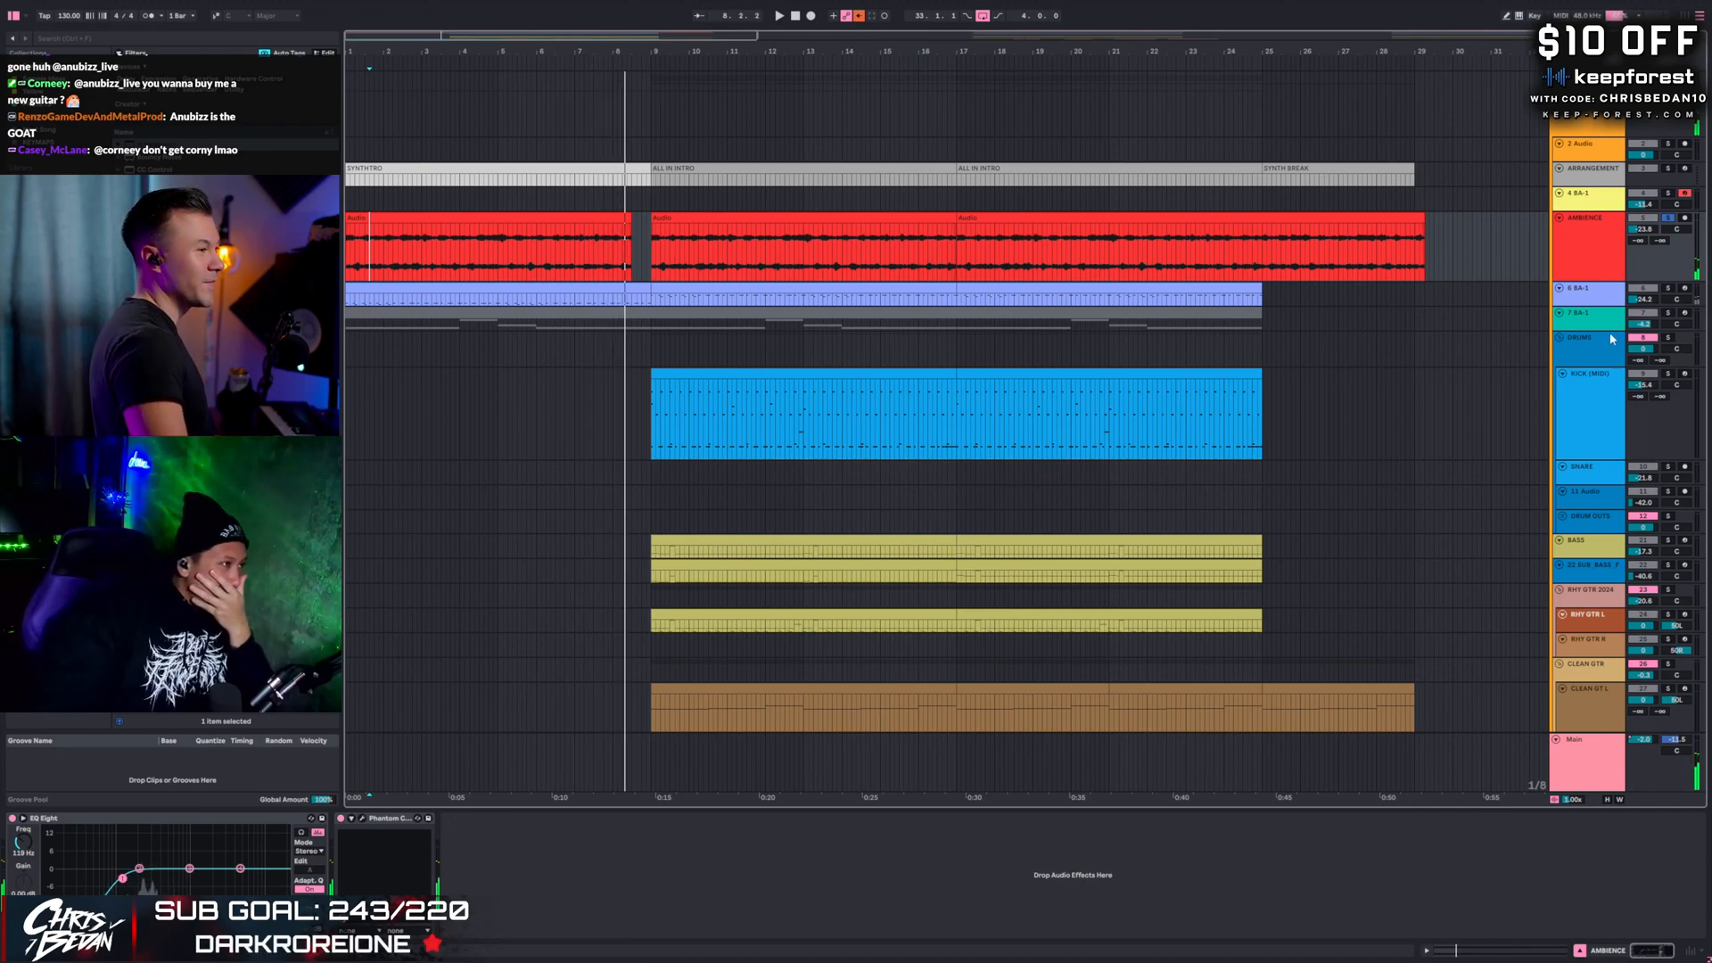
# - Play the 6 BA-1 track in solo and inspect its BA-1 synth and Crystalline plugin settings
pyautogui.click(1669, 290)
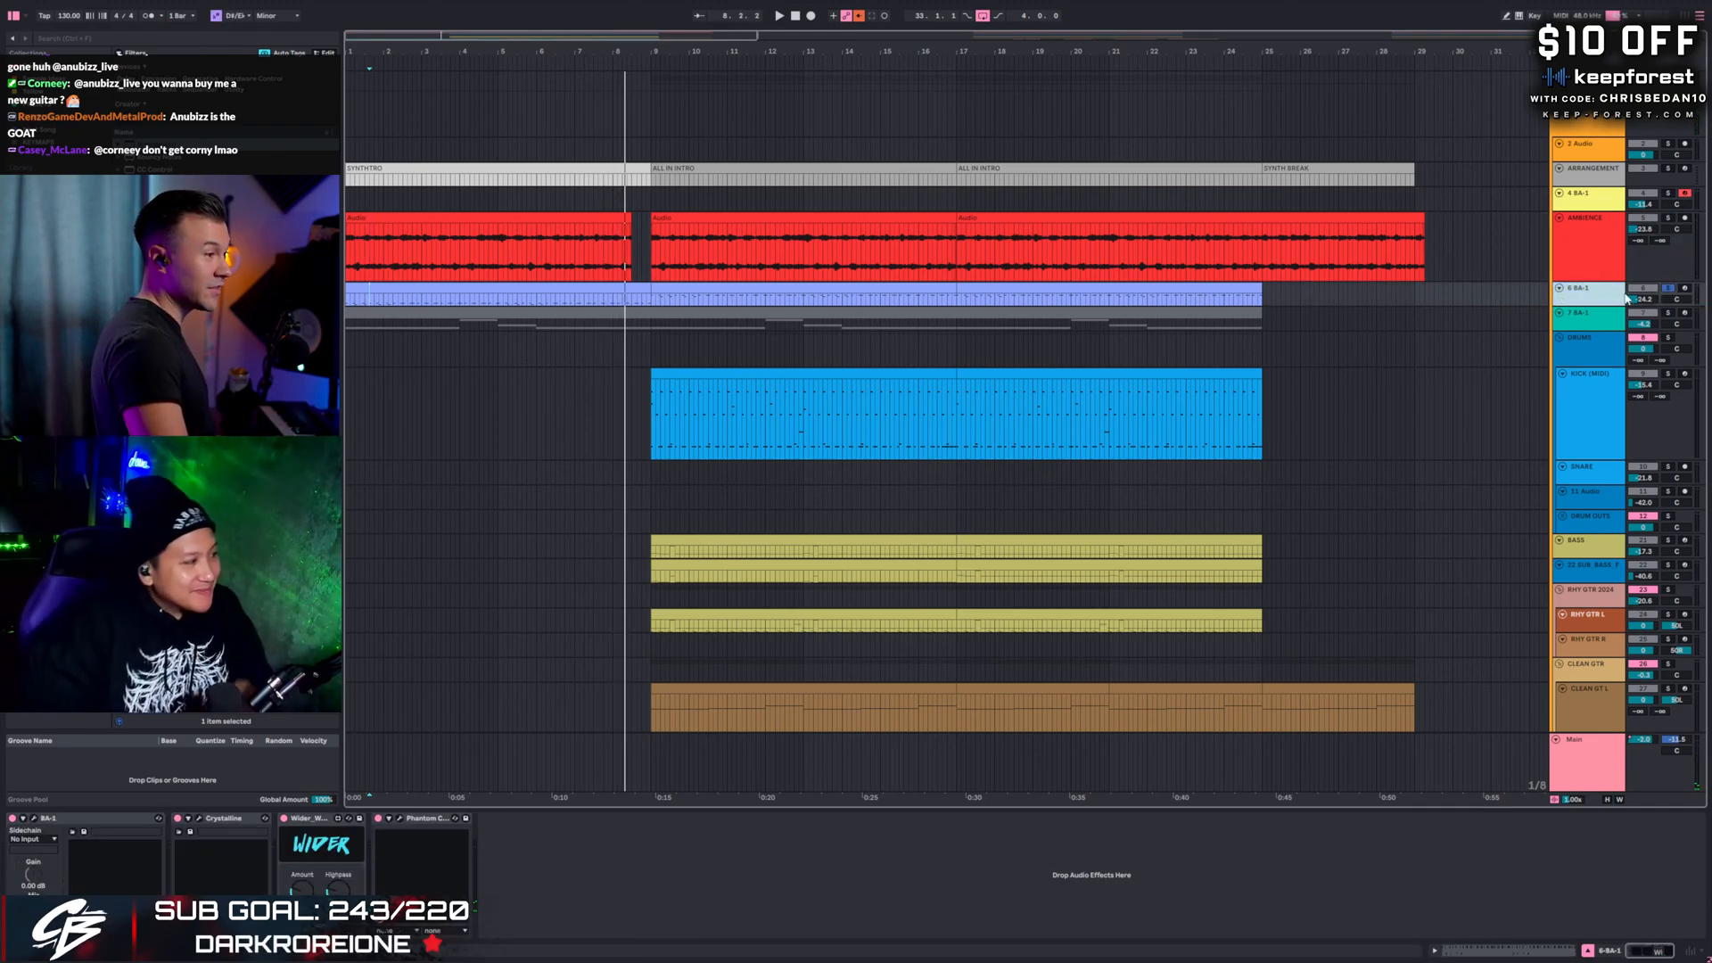
pyautogui.press('space')
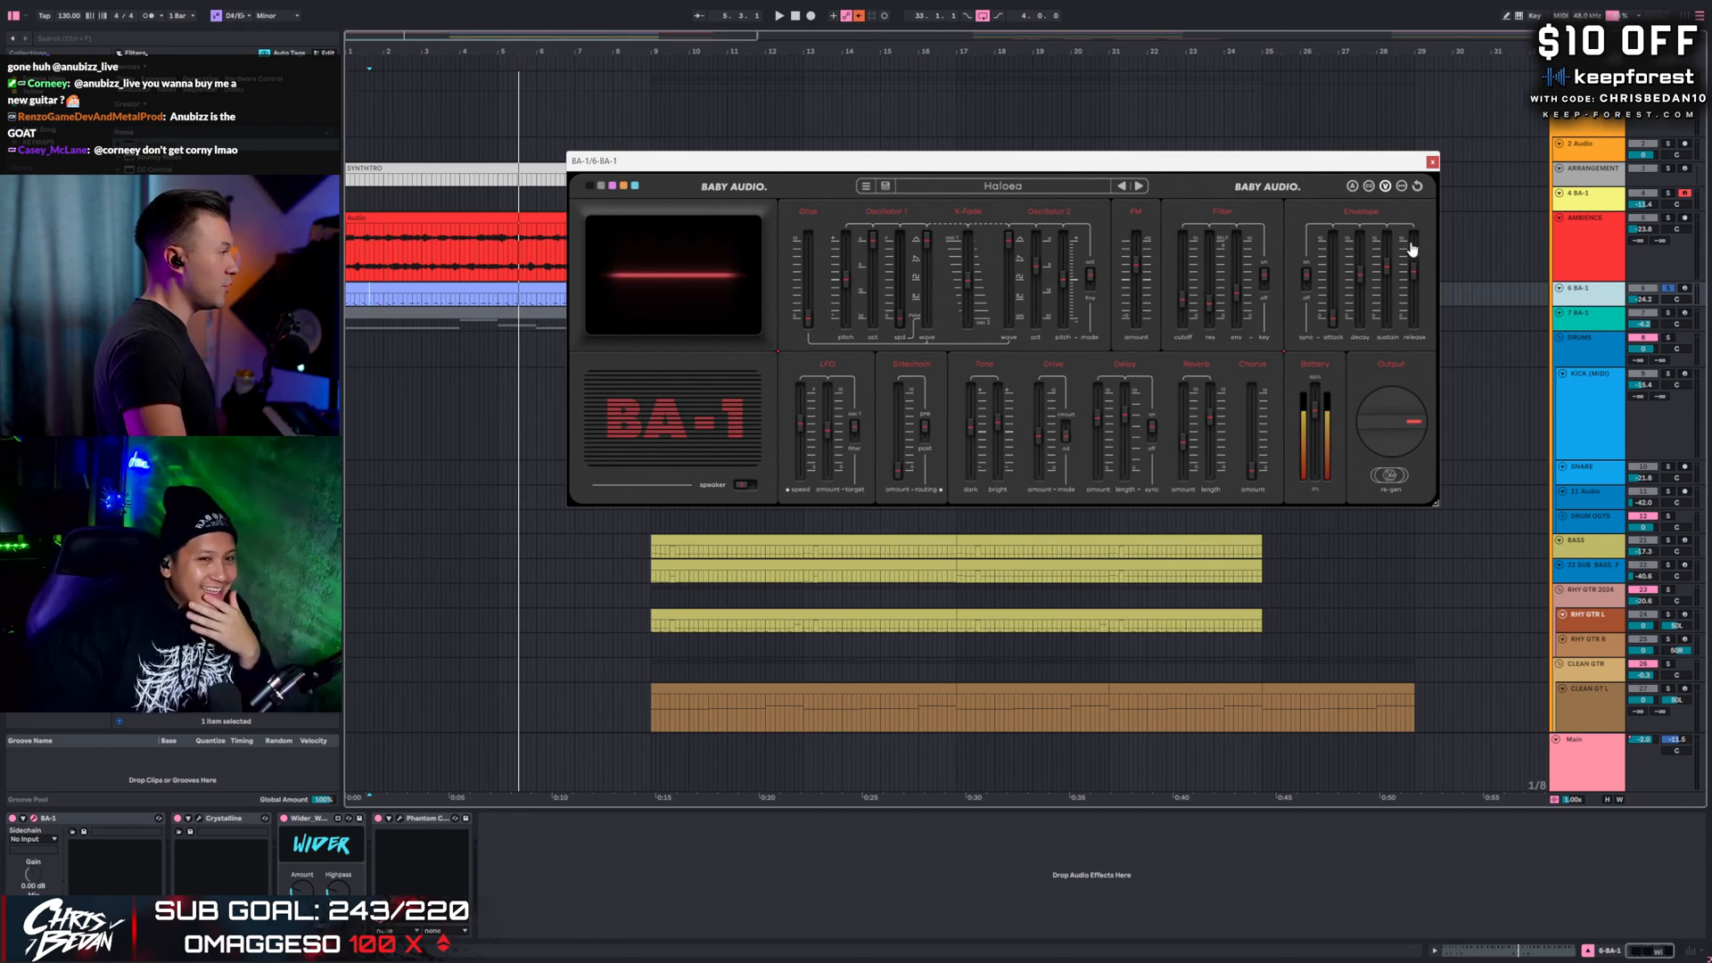
pyautogui.click(1432, 163)
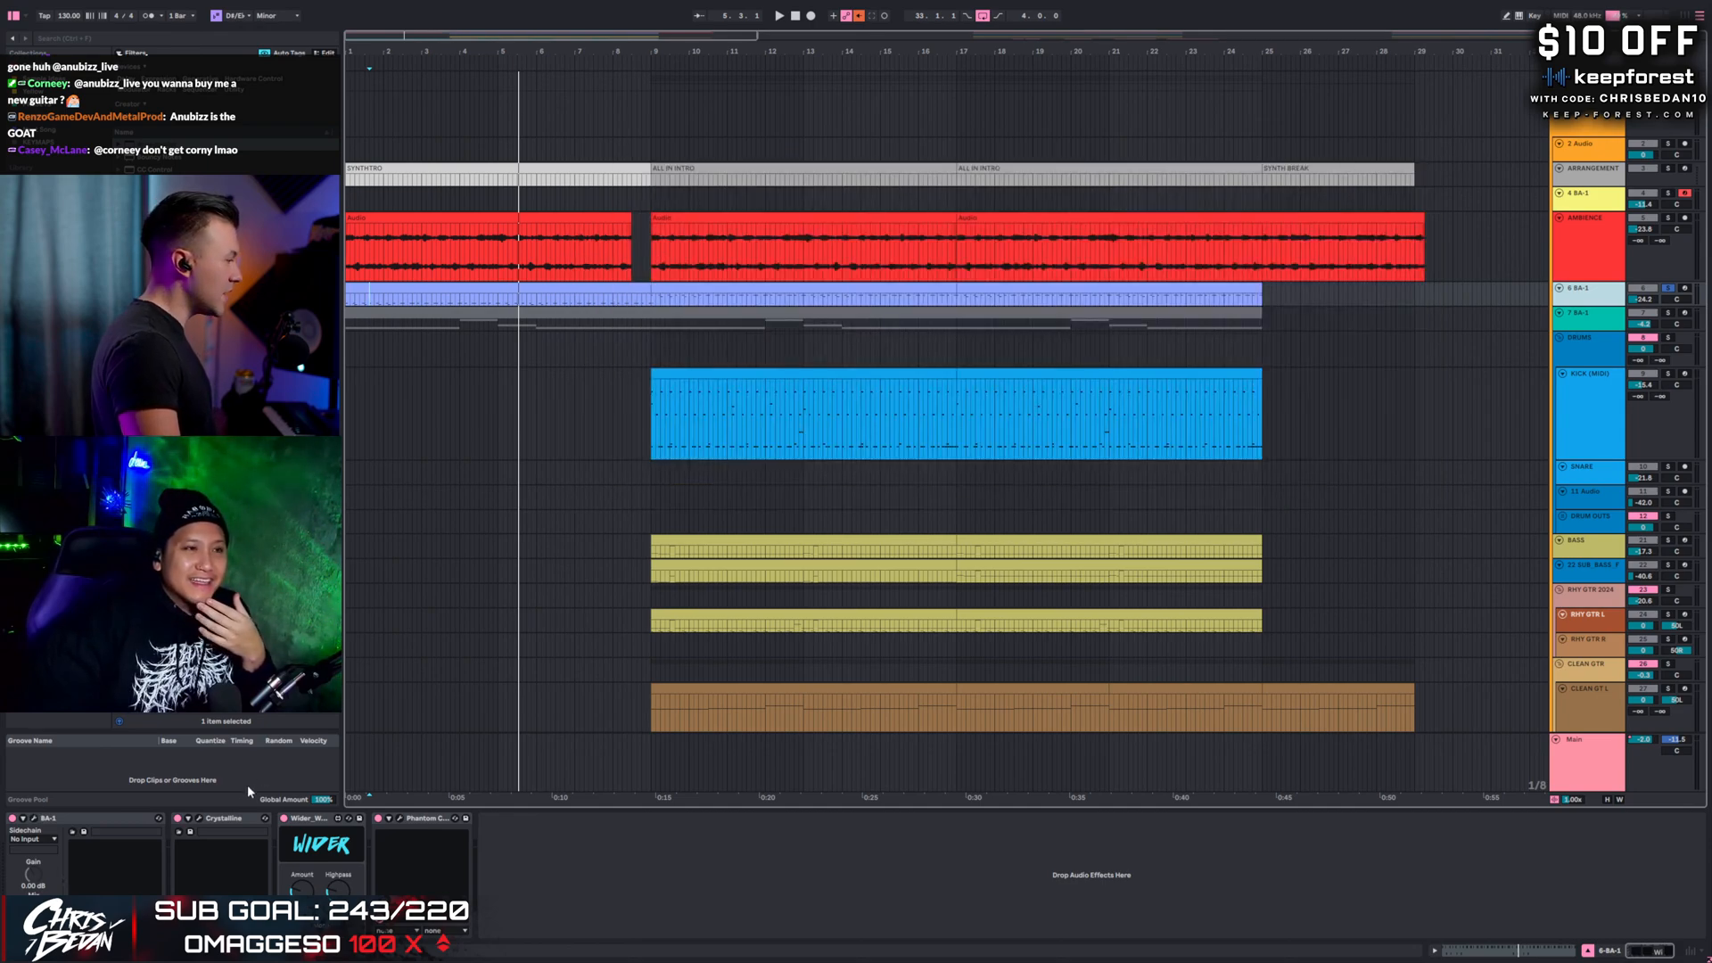
pyautogui.click(202, 819)
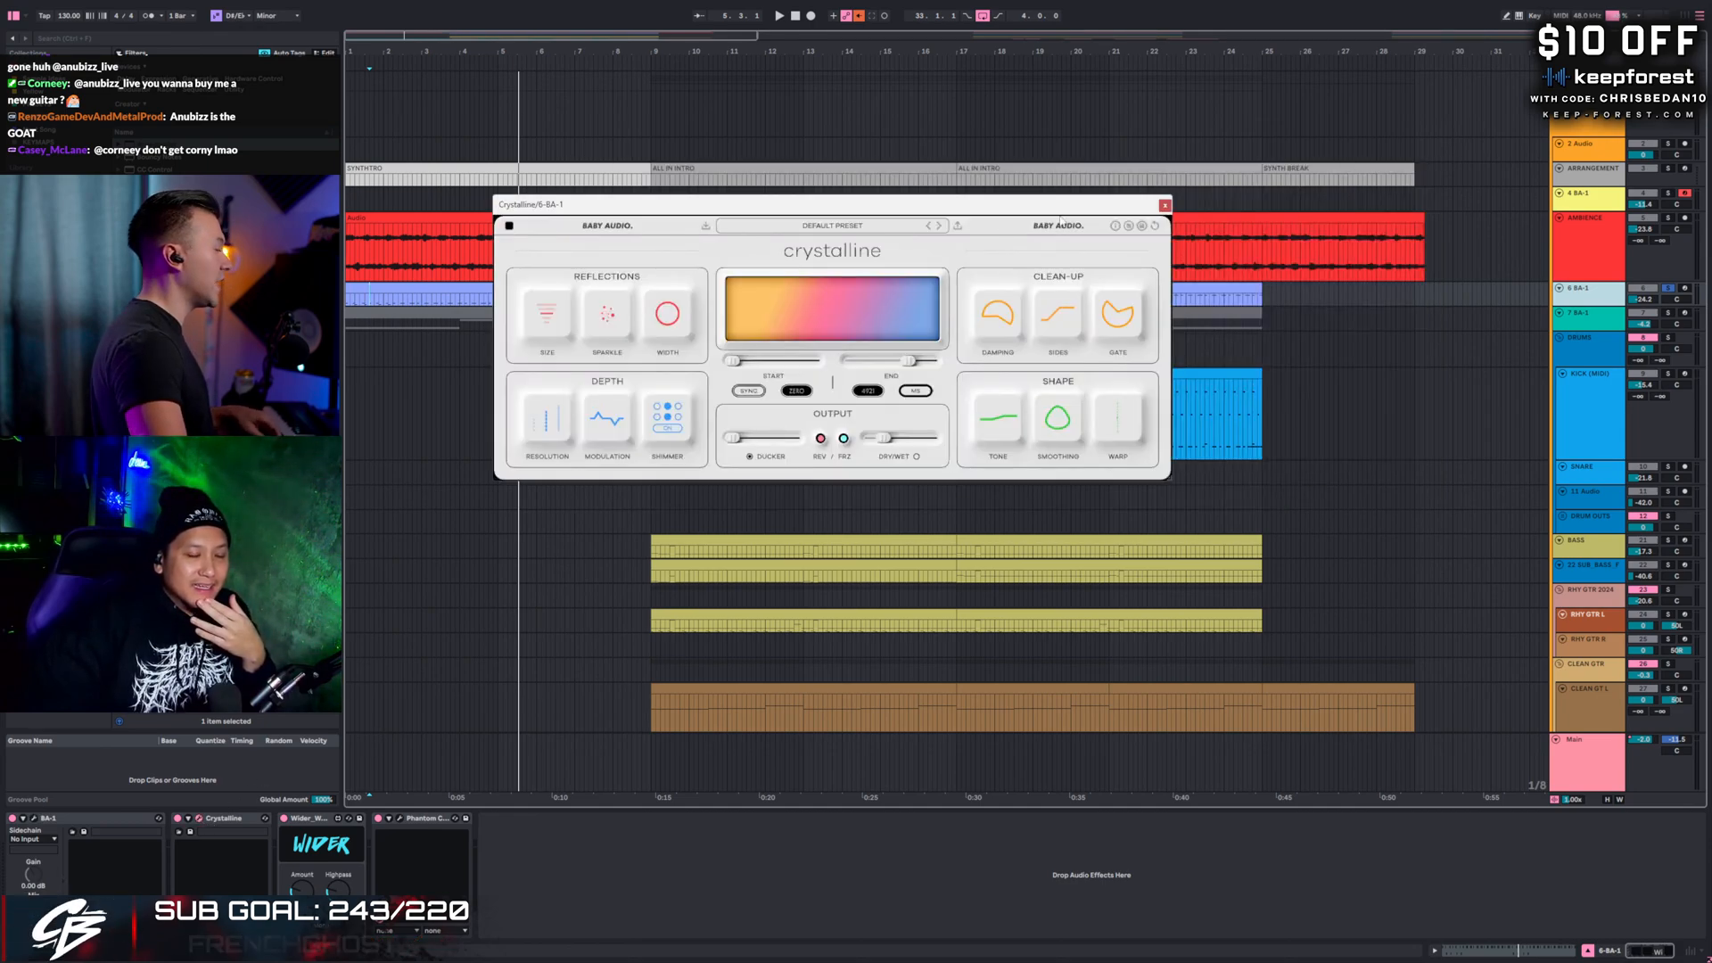
pyautogui.click(1164, 206)
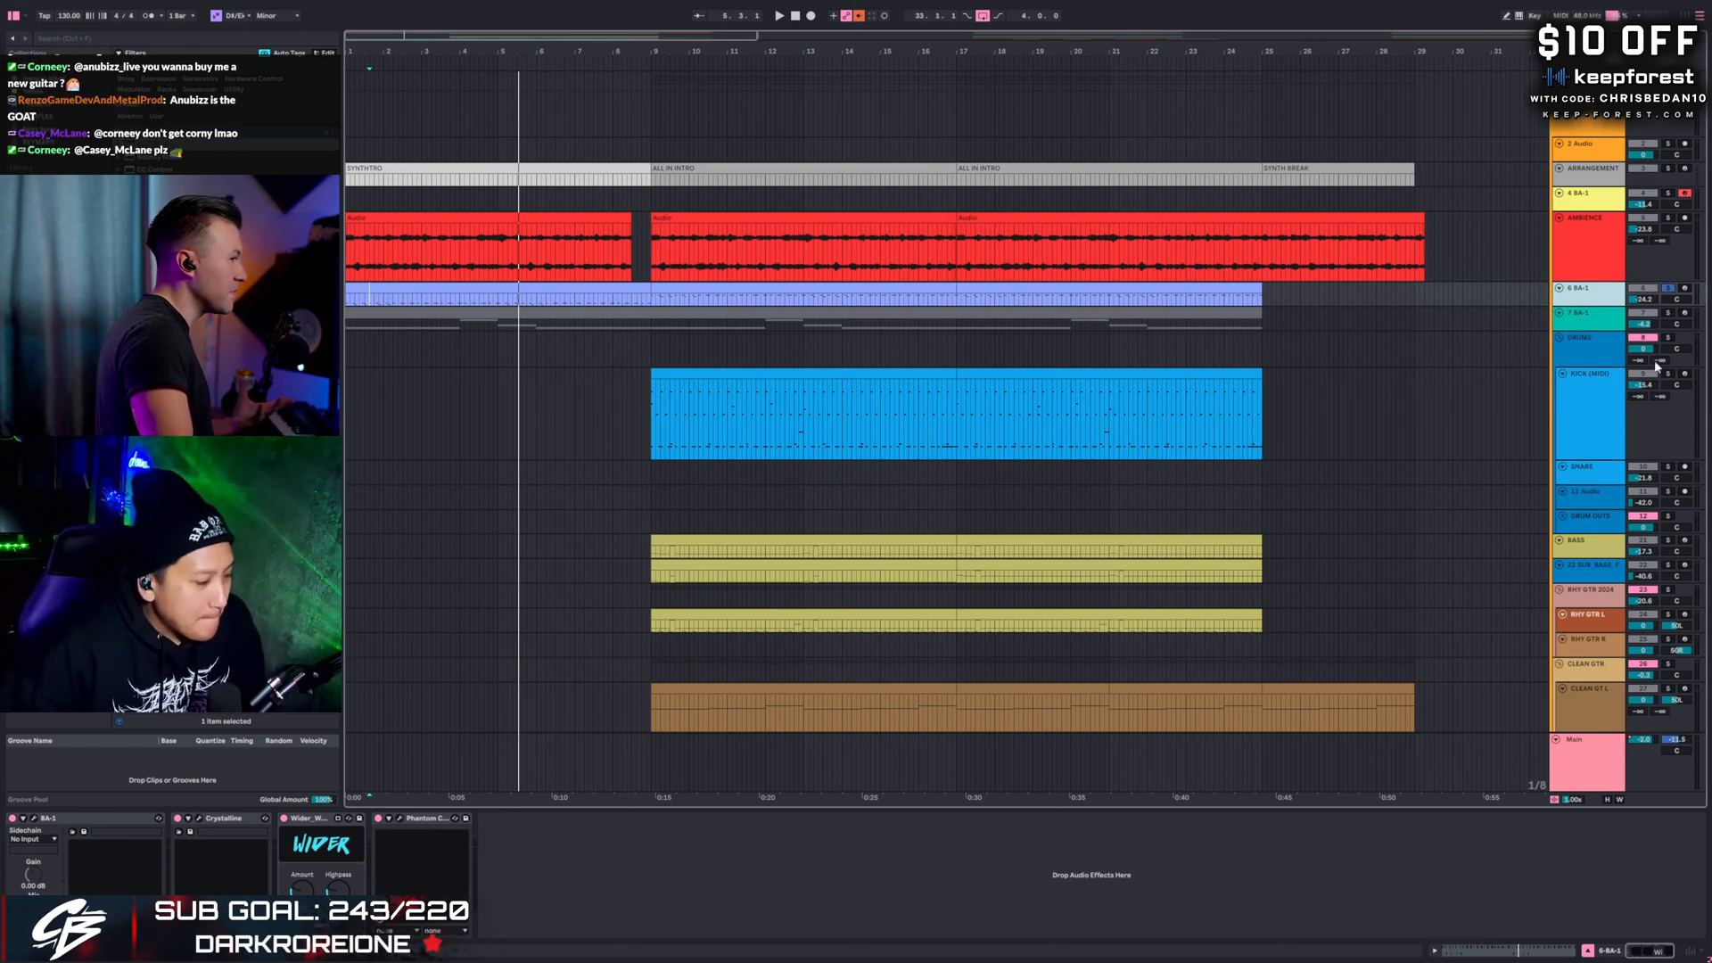
# - Play the DRUMS group in solo from the start of the All In Intro section at bar 9
pyautogui.click(1571, 350)
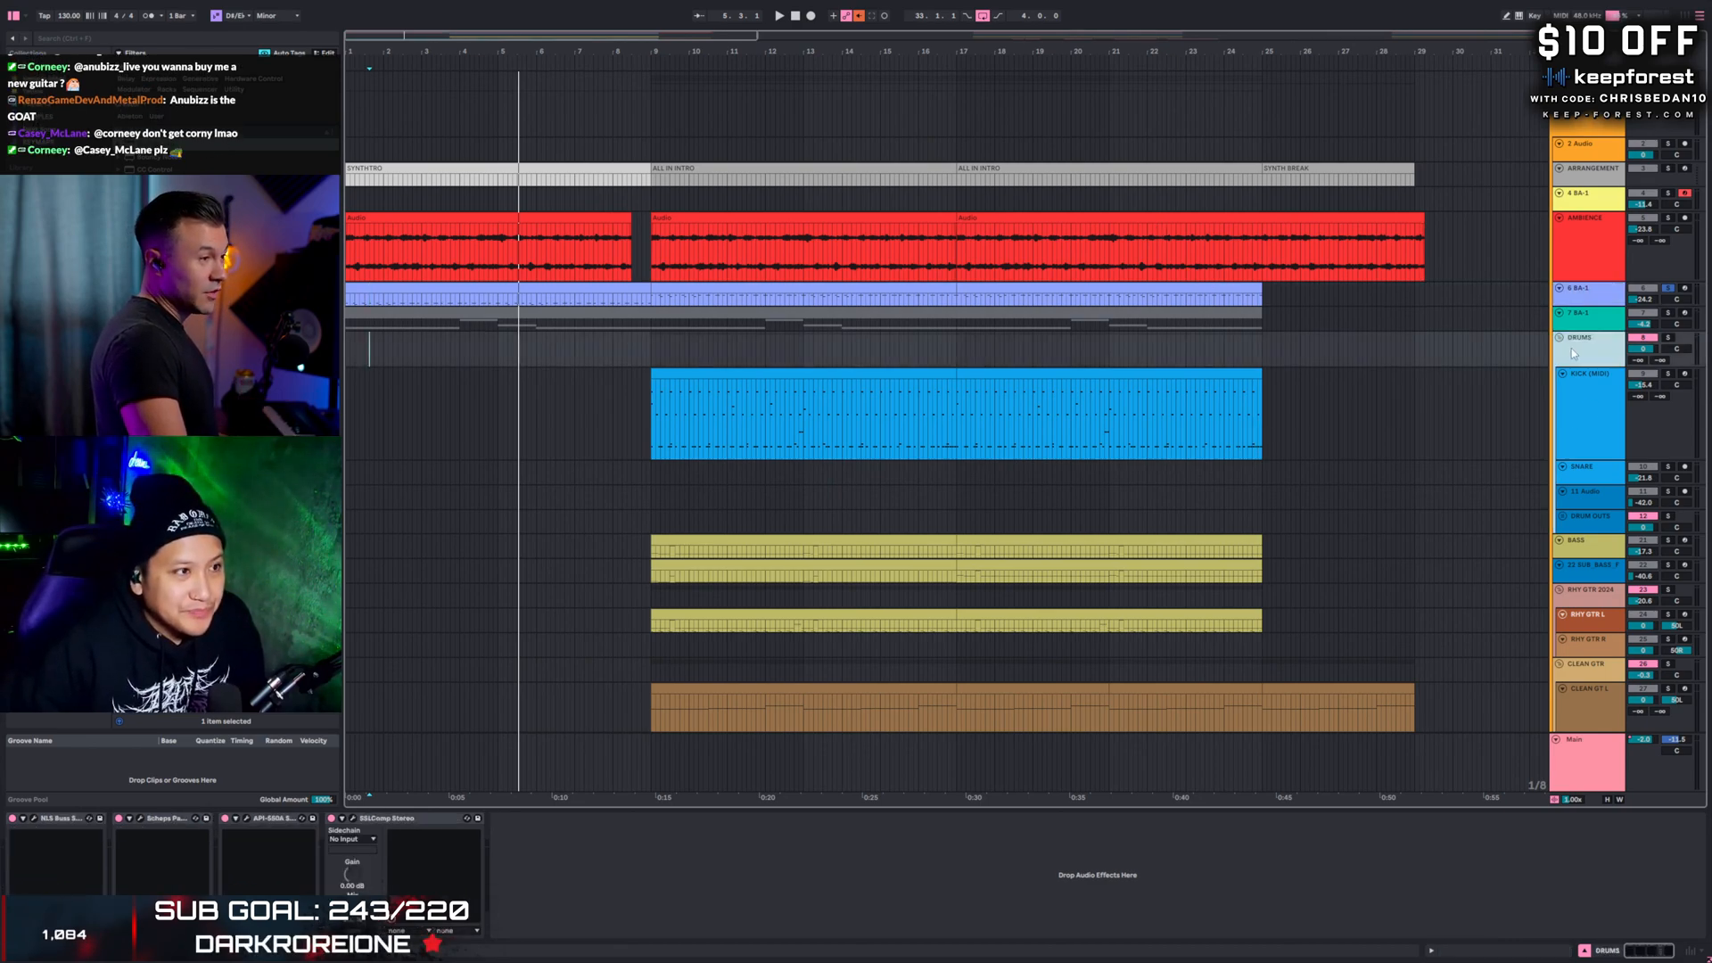
pyautogui.click(1671, 338)
pyautogui.click(639, 433)
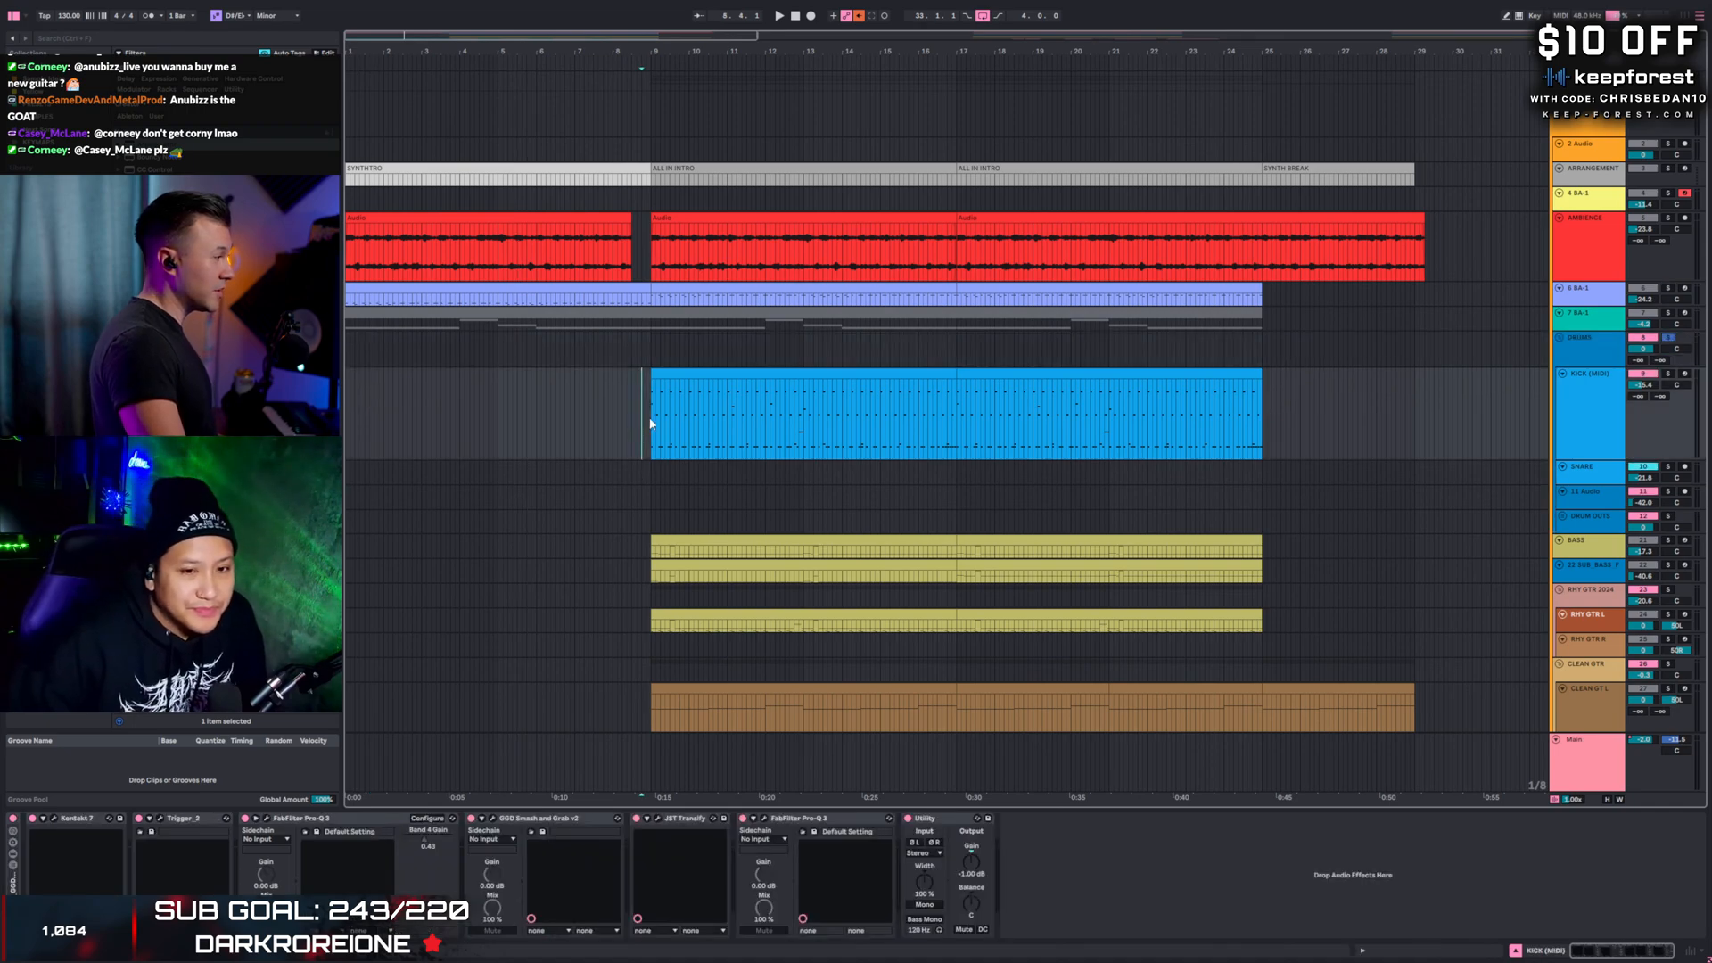
pyautogui.scroll(-2, 1043, 398)
pyautogui.press('space')
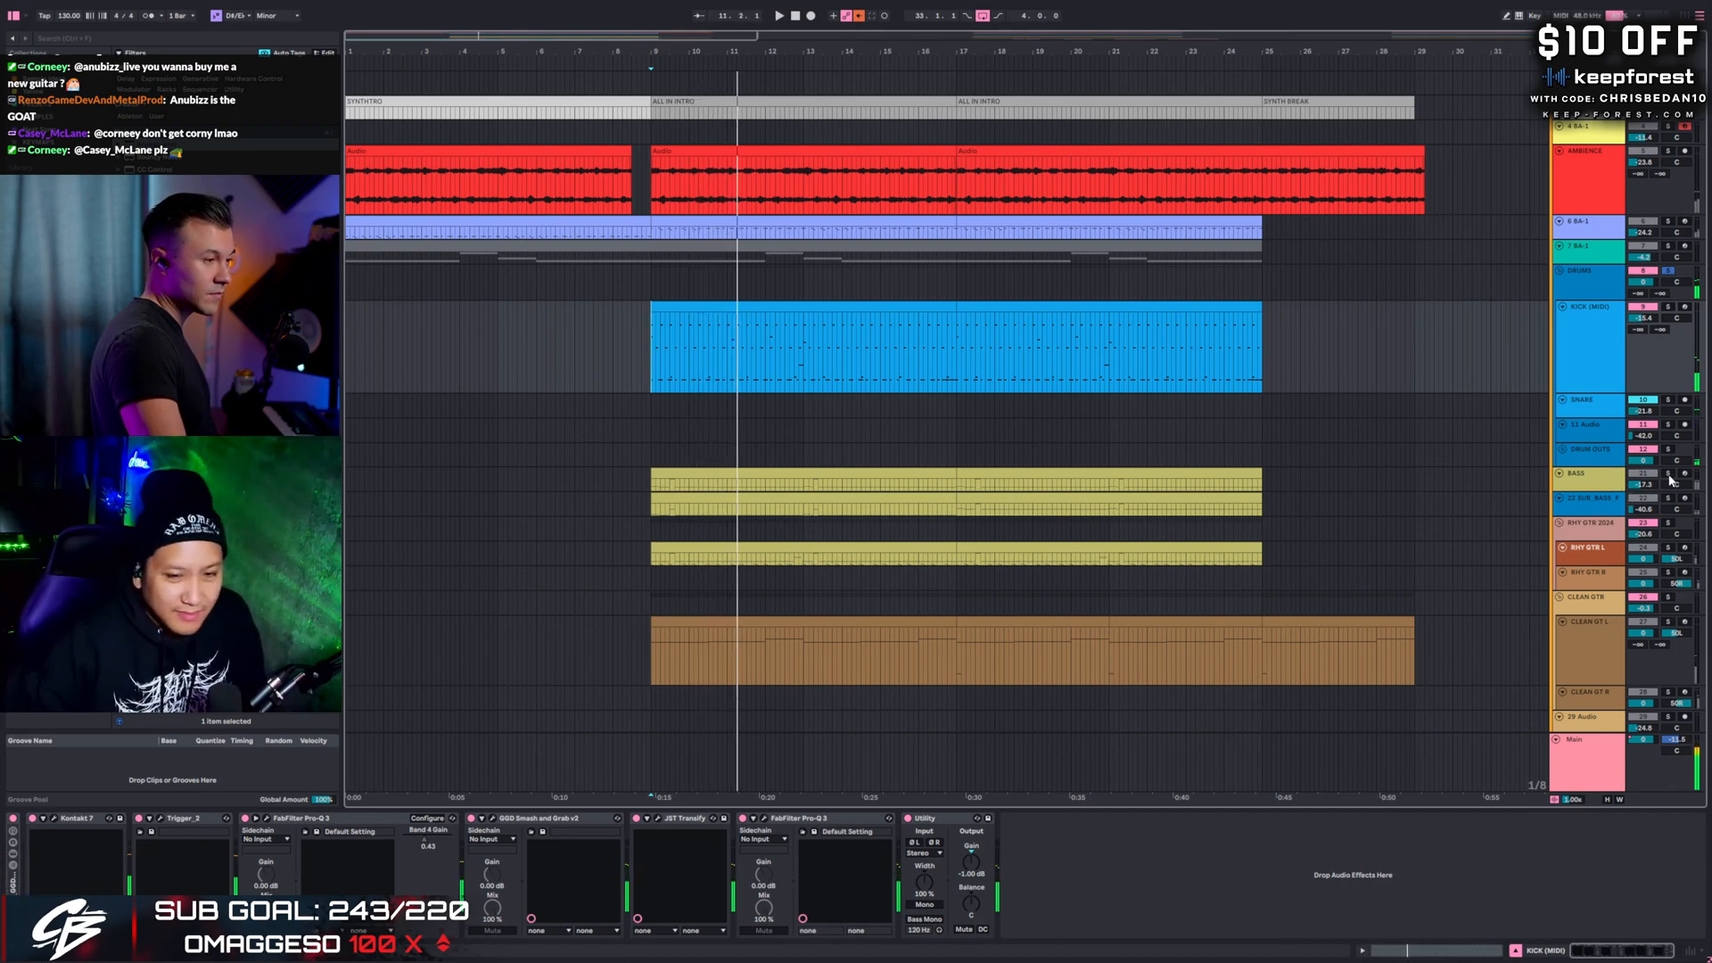
# - Play the BASS track in solo from bar 9 and show the sub bass track's device chain
pyautogui.click(1599, 473)
pyautogui.click(1664, 474)
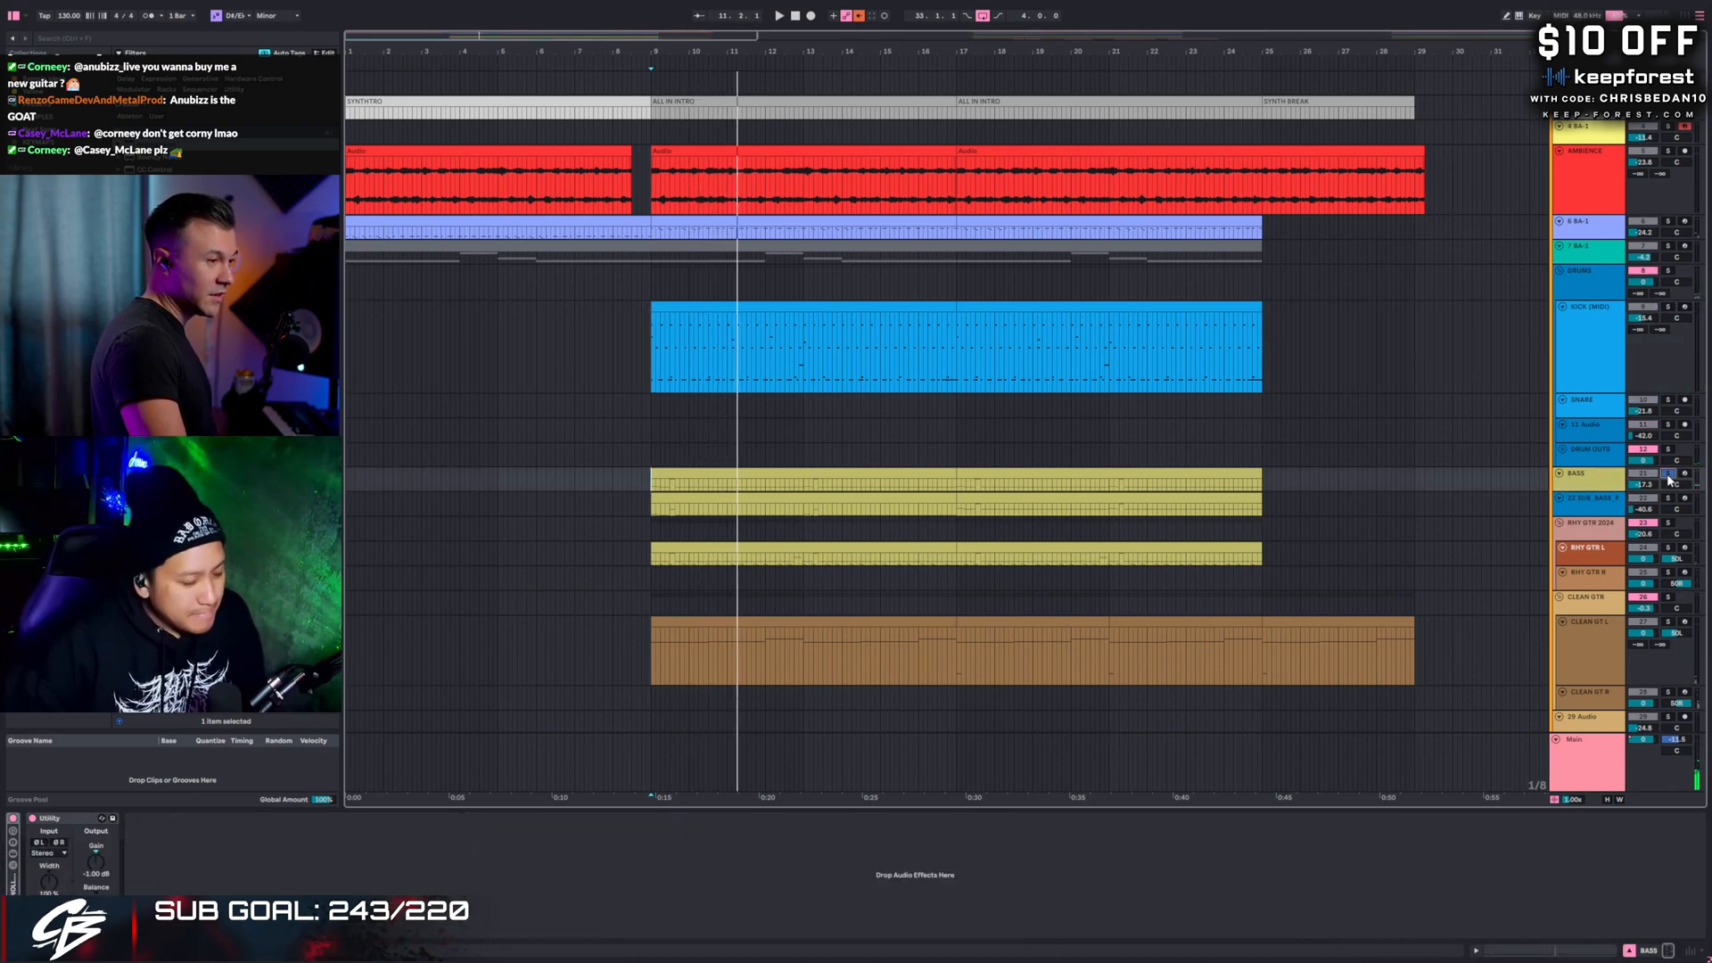
pyautogui.press('space')
pyautogui.press('space')
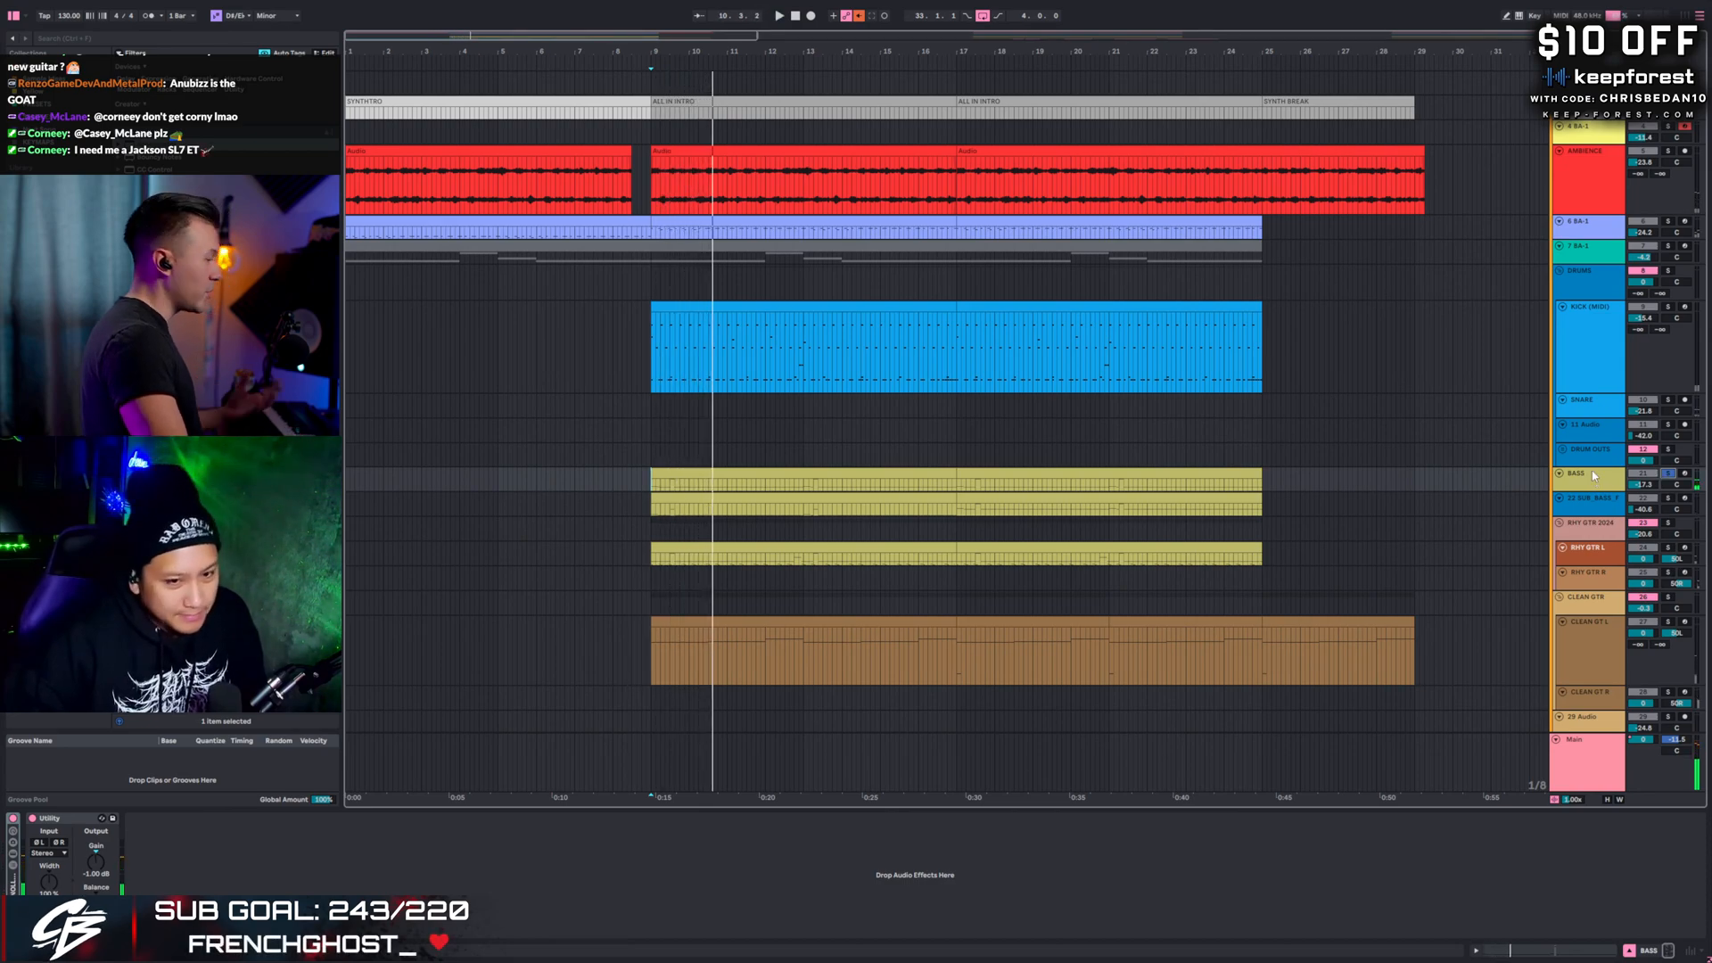
pyautogui.scroll(-1, 1508, 500)
pyautogui.click(1602, 463)
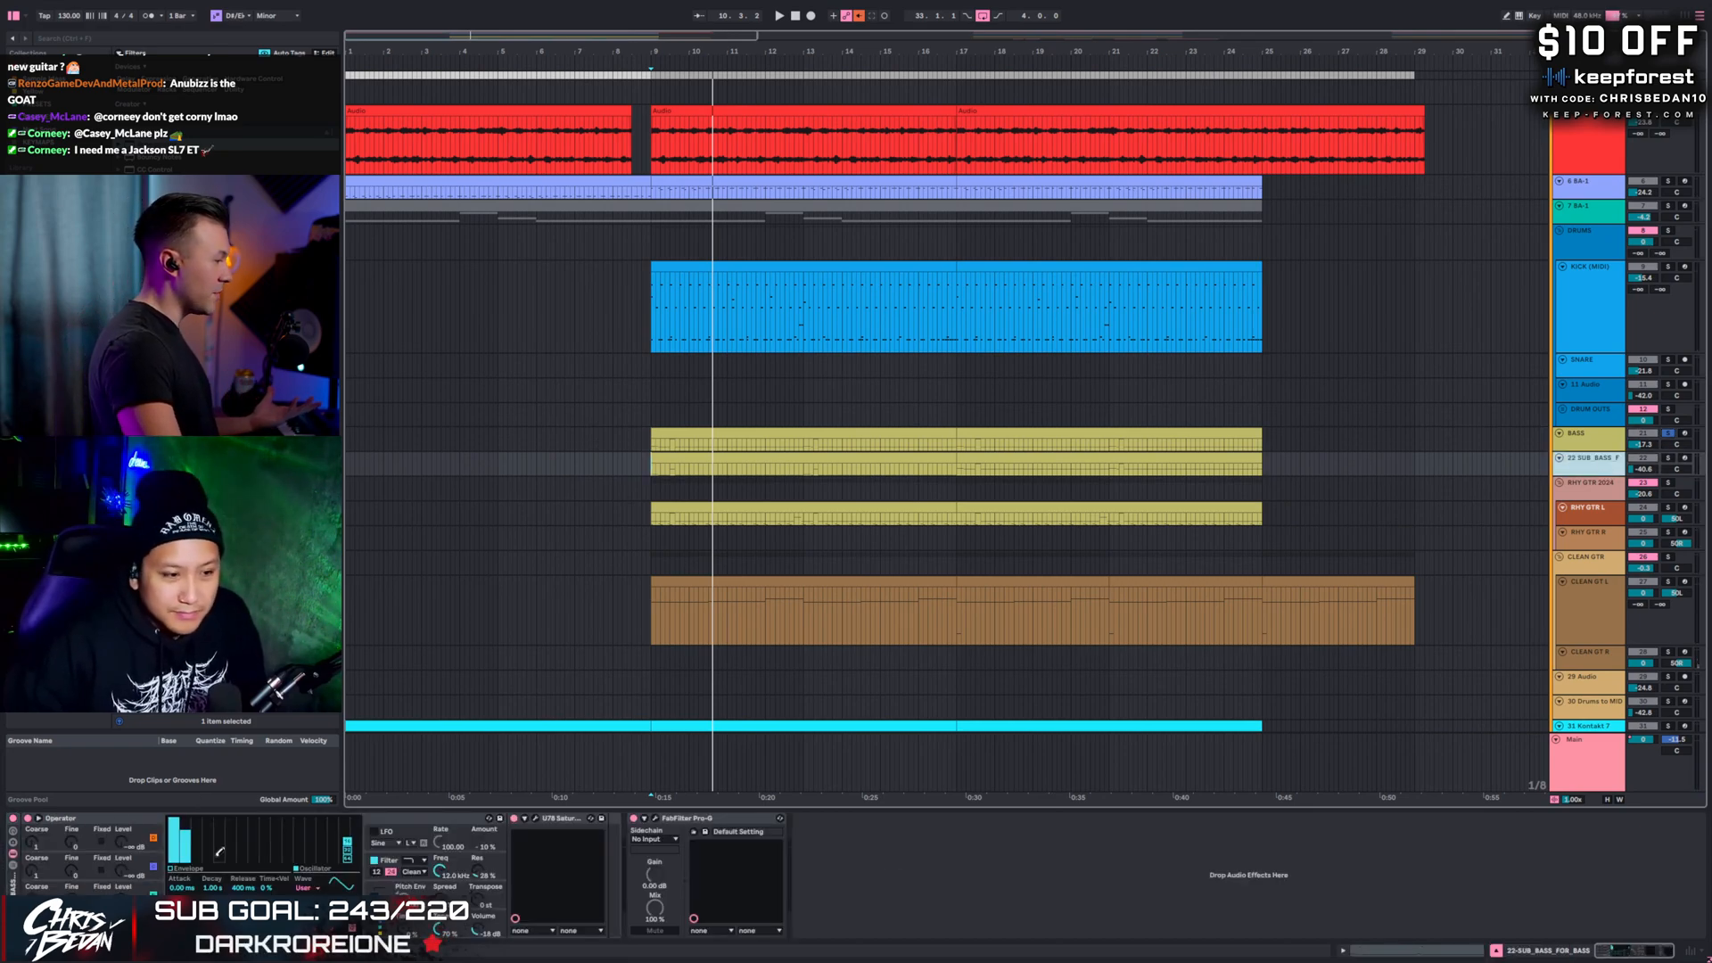
# - Play the RHY GTR 2024 group in solo from bar 9 with its effects chain shown
pyautogui.click(1603, 494)
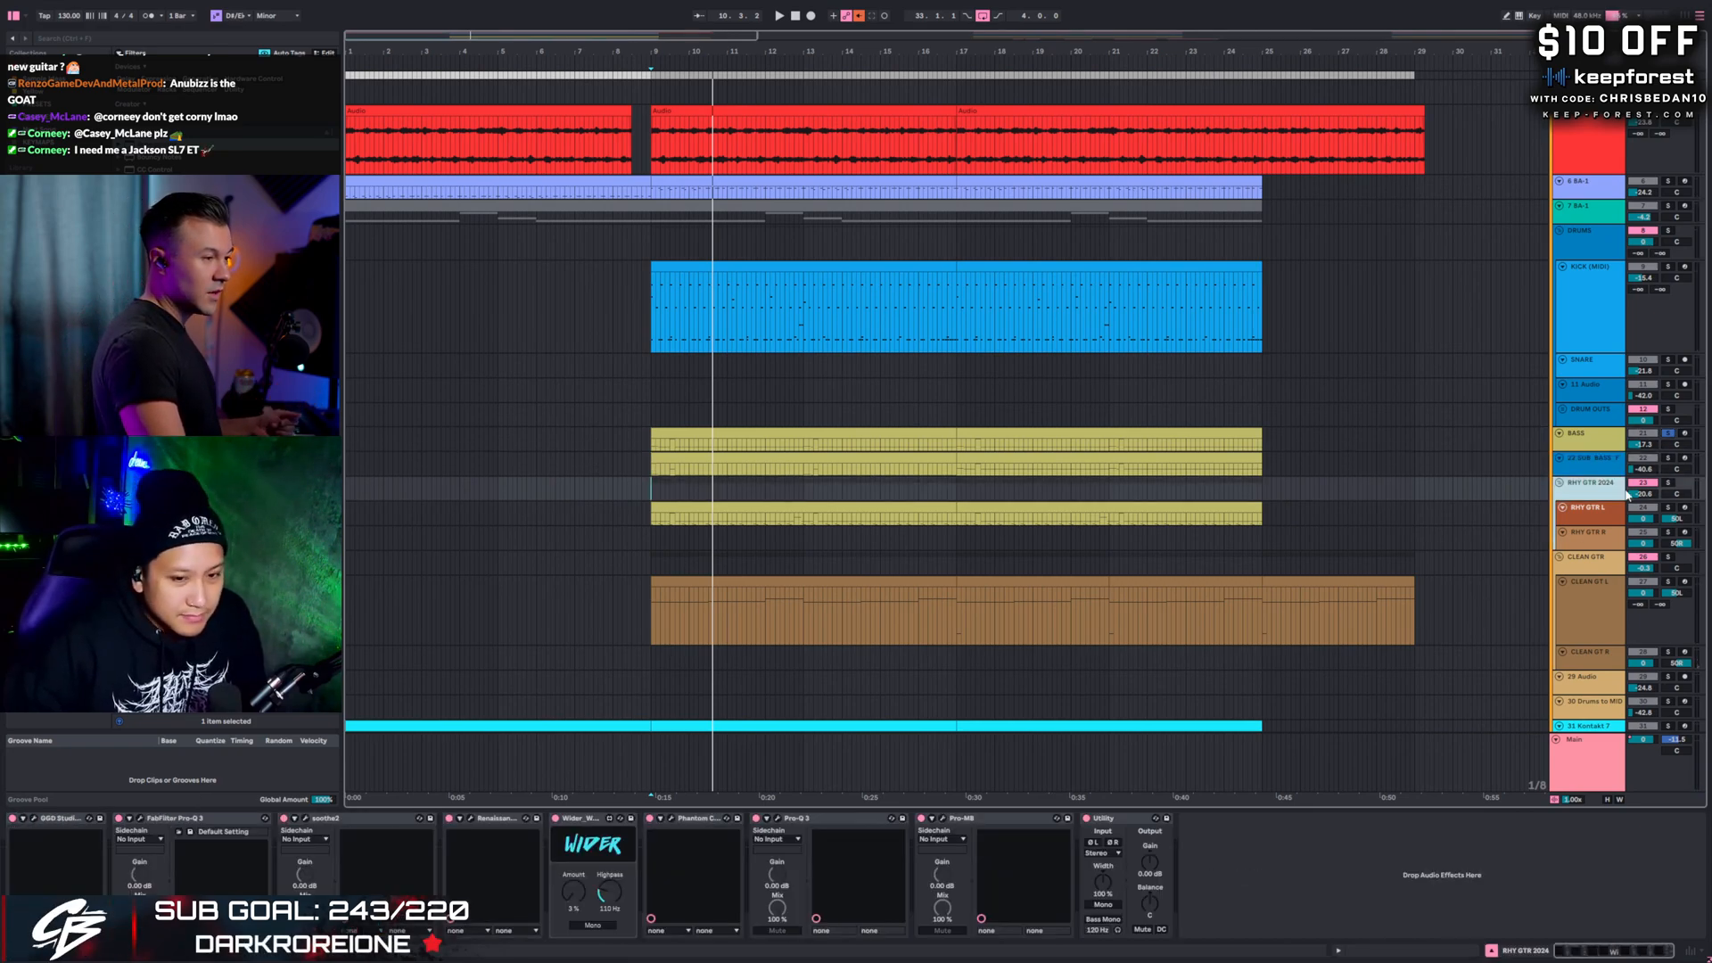
pyautogui.click(1669, 484)
pyautogui.press('space')
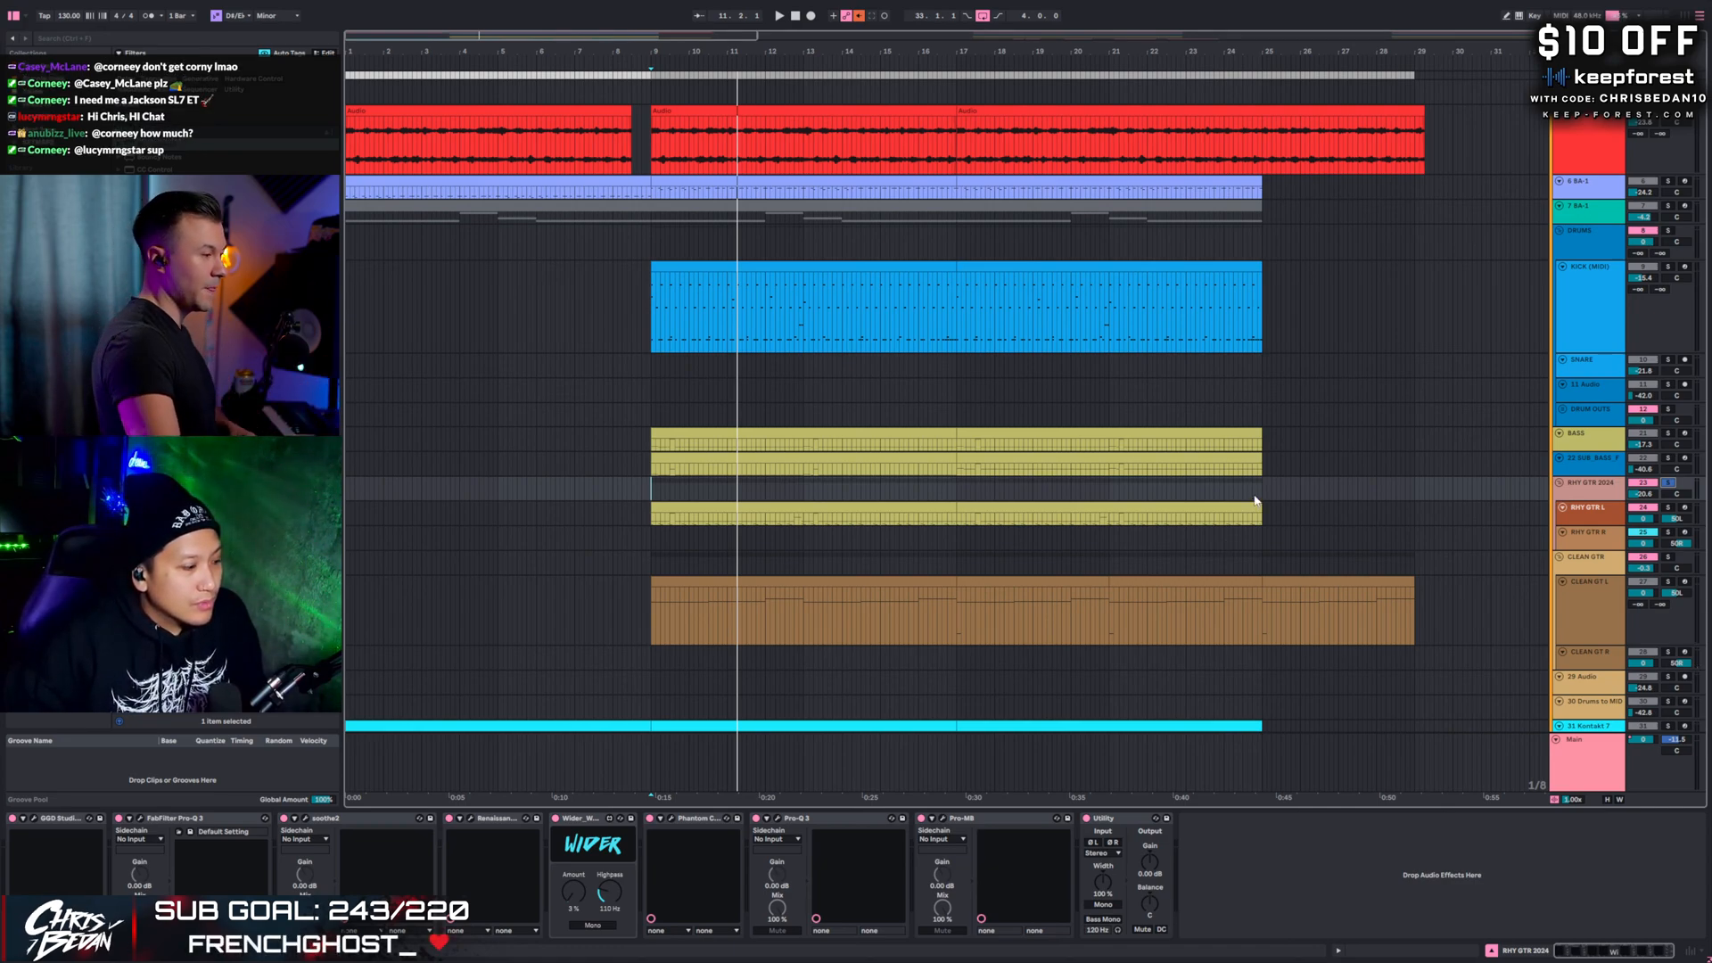
# - Play the 31 Kontakt 7 track in solo from bar 1 and inspect its Kontakt 7 plugin
pyautogui.scroll(-3, 1097, 579)
pyautogui.scroll(-1, 1267, 610)
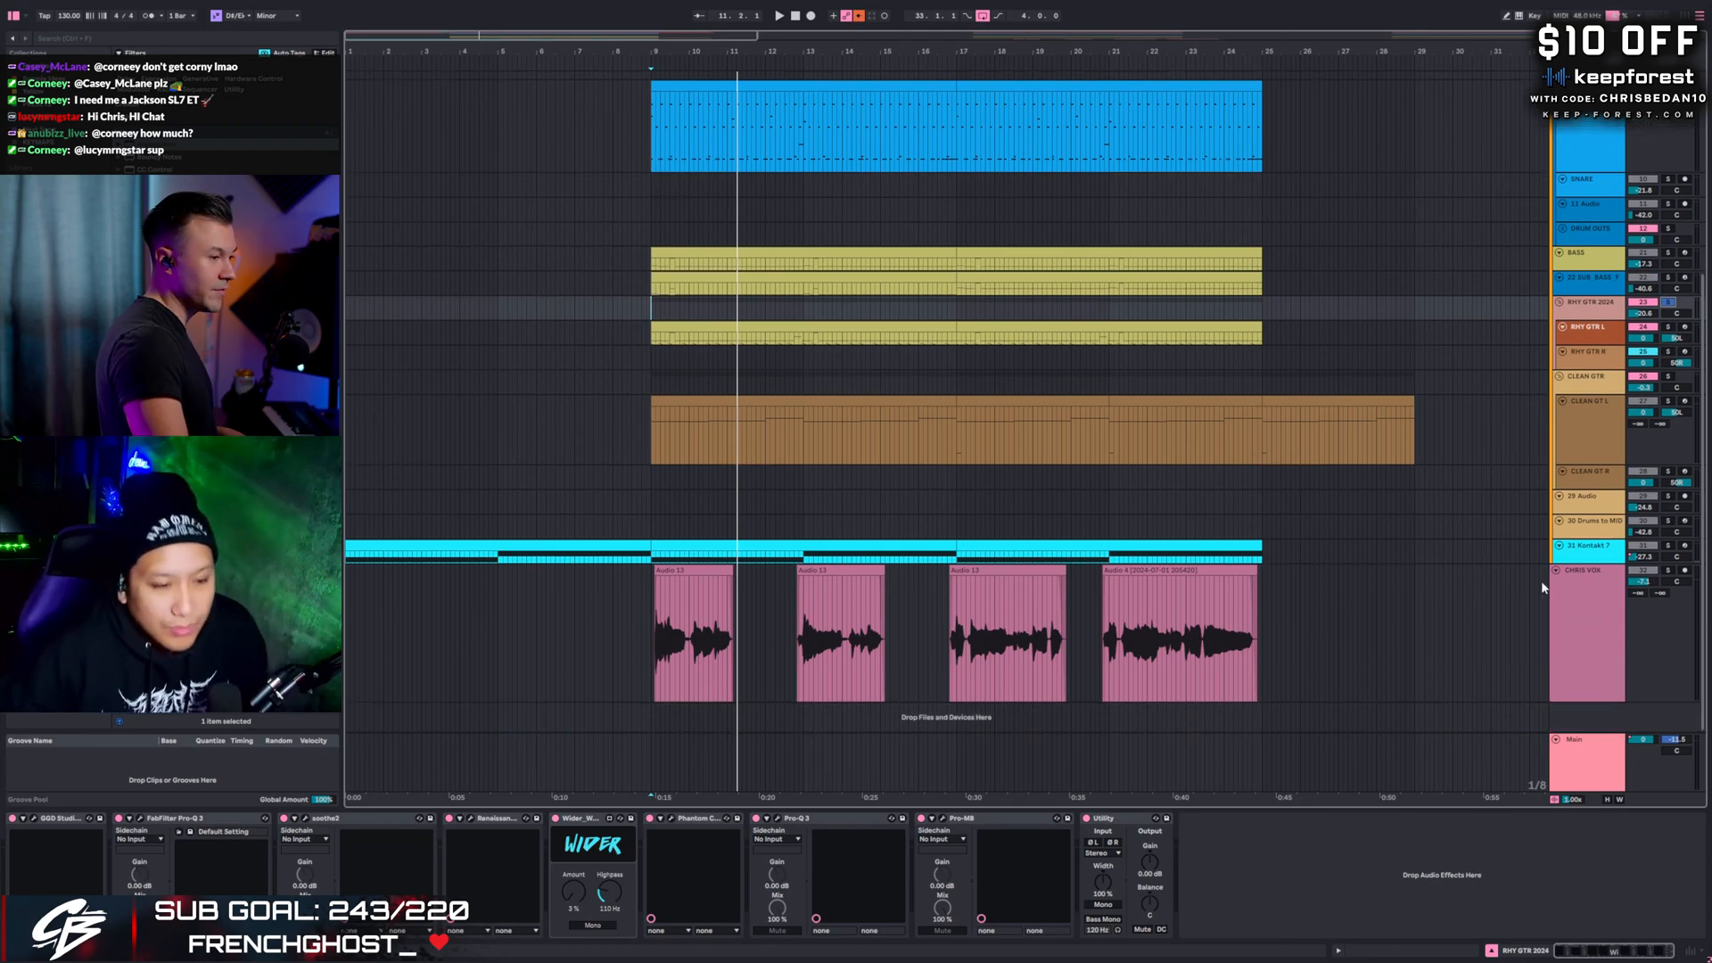
pyautogui.click(349, 559)
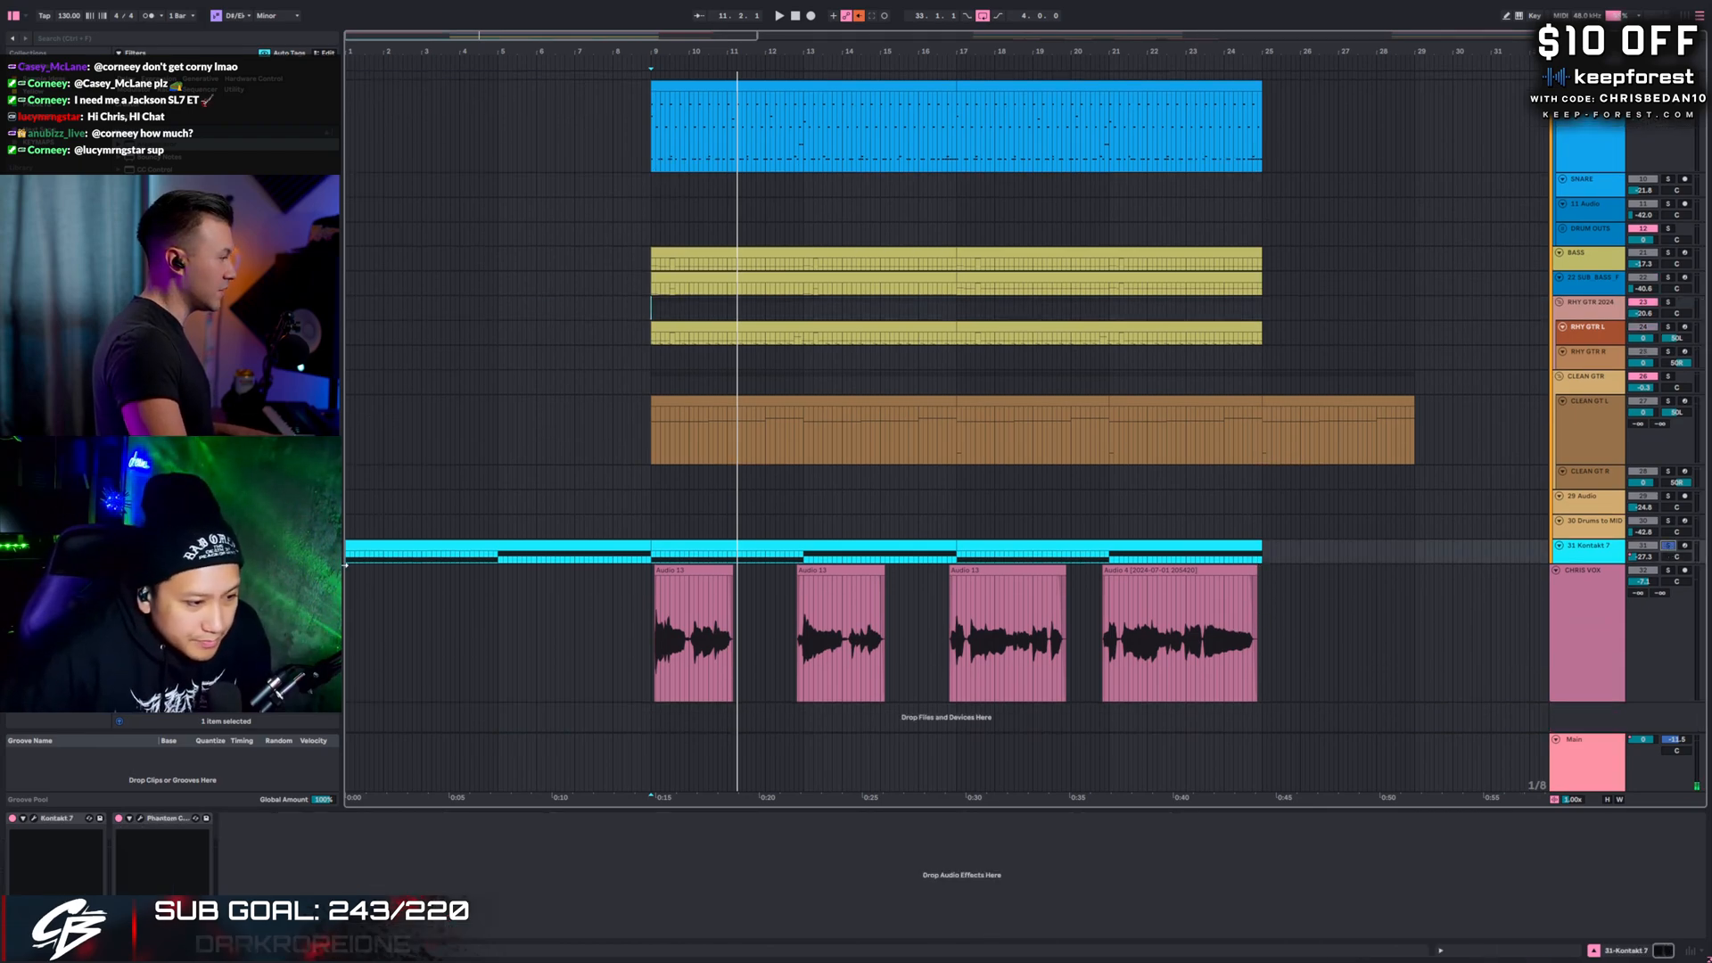
pyautogui.press('space')
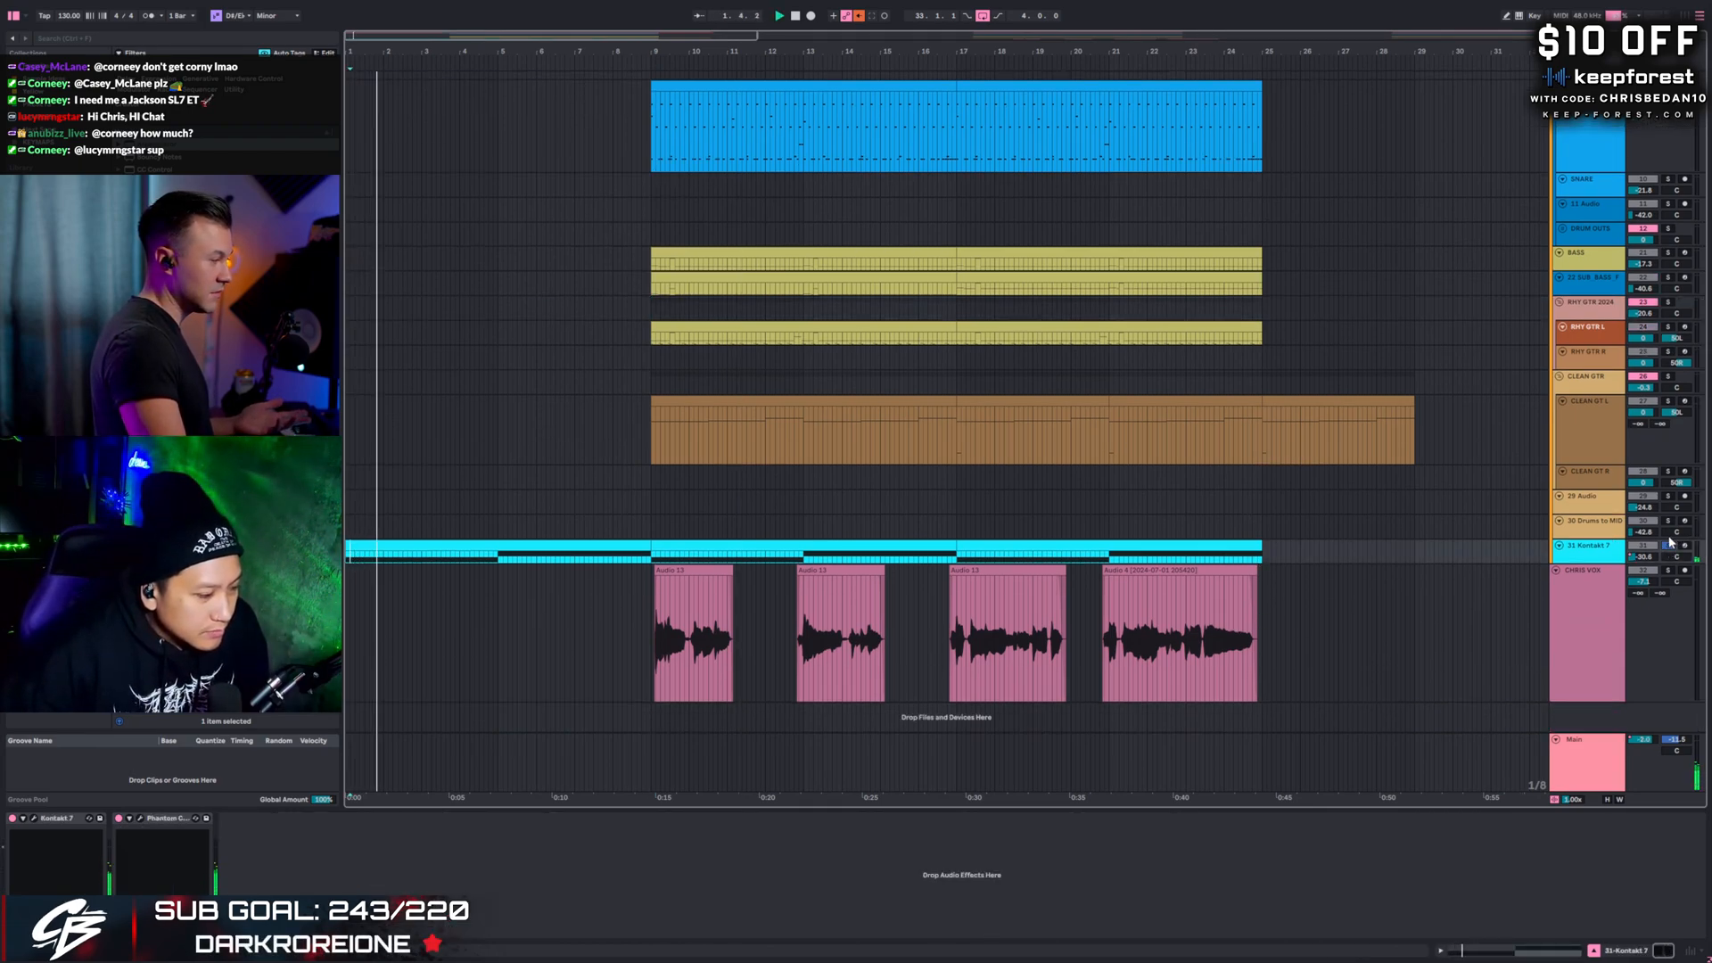
pyautogui.click(35, 819)
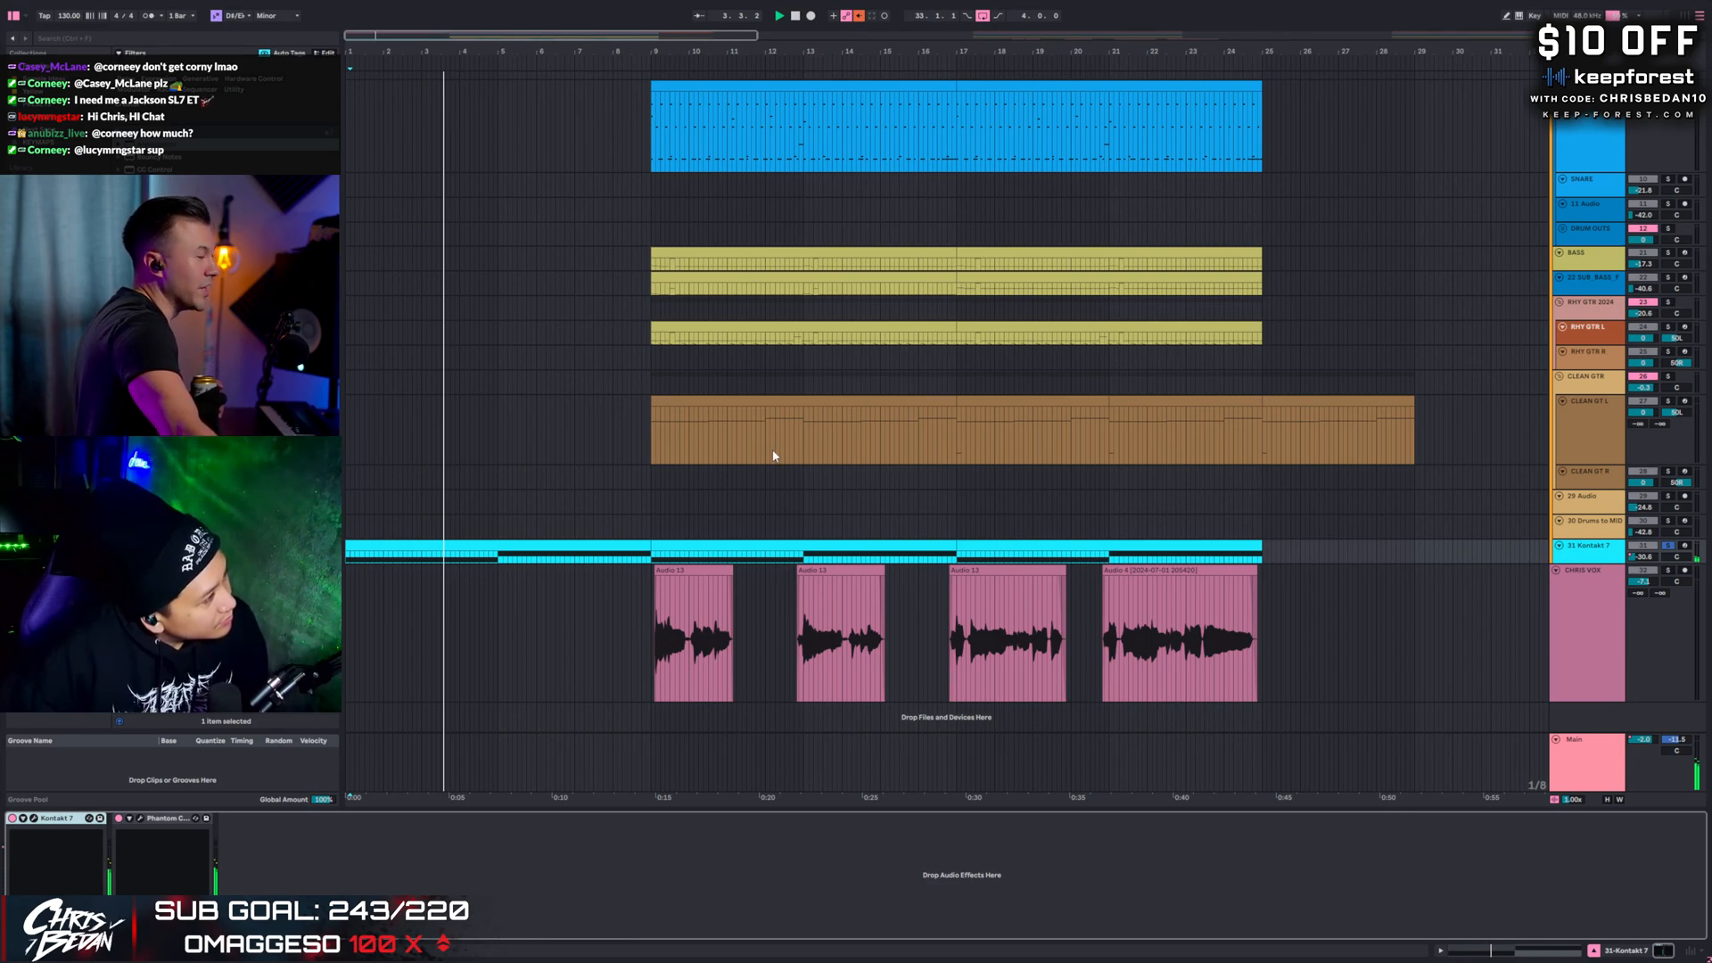
pyautogui.hotkey('ctrl', 'alt', 'p')
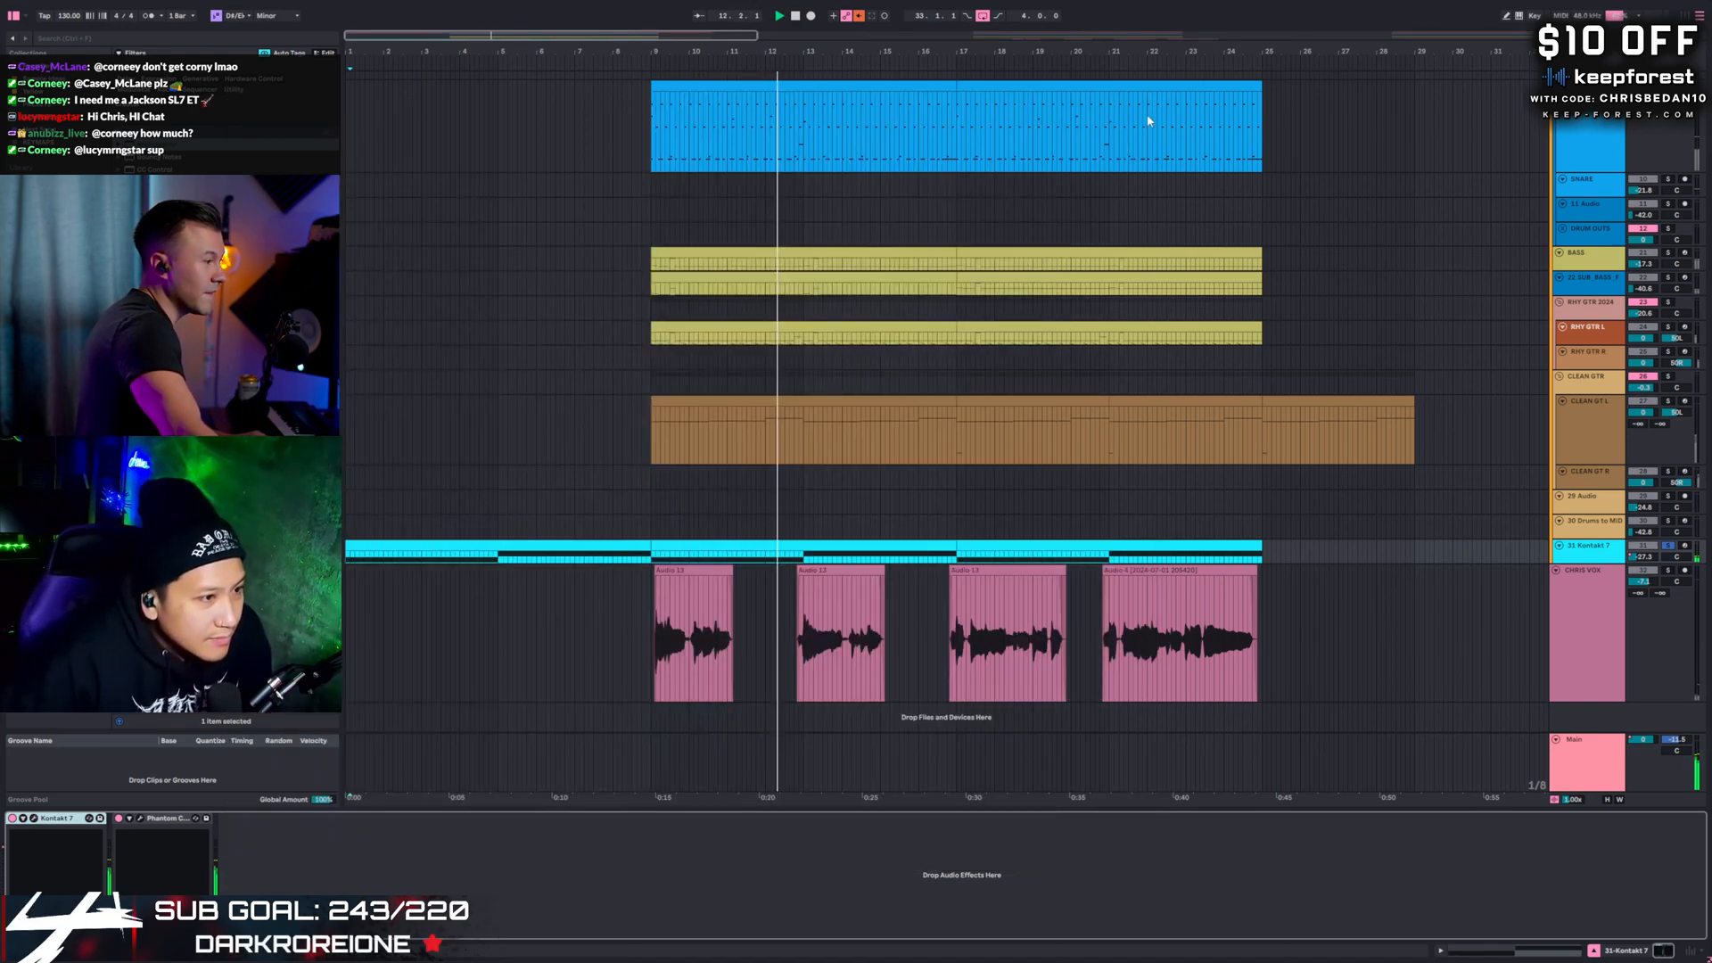
# - Play the vocal track in solo from just before its first clip at bar 9
pyautogui.click(1150, 100)
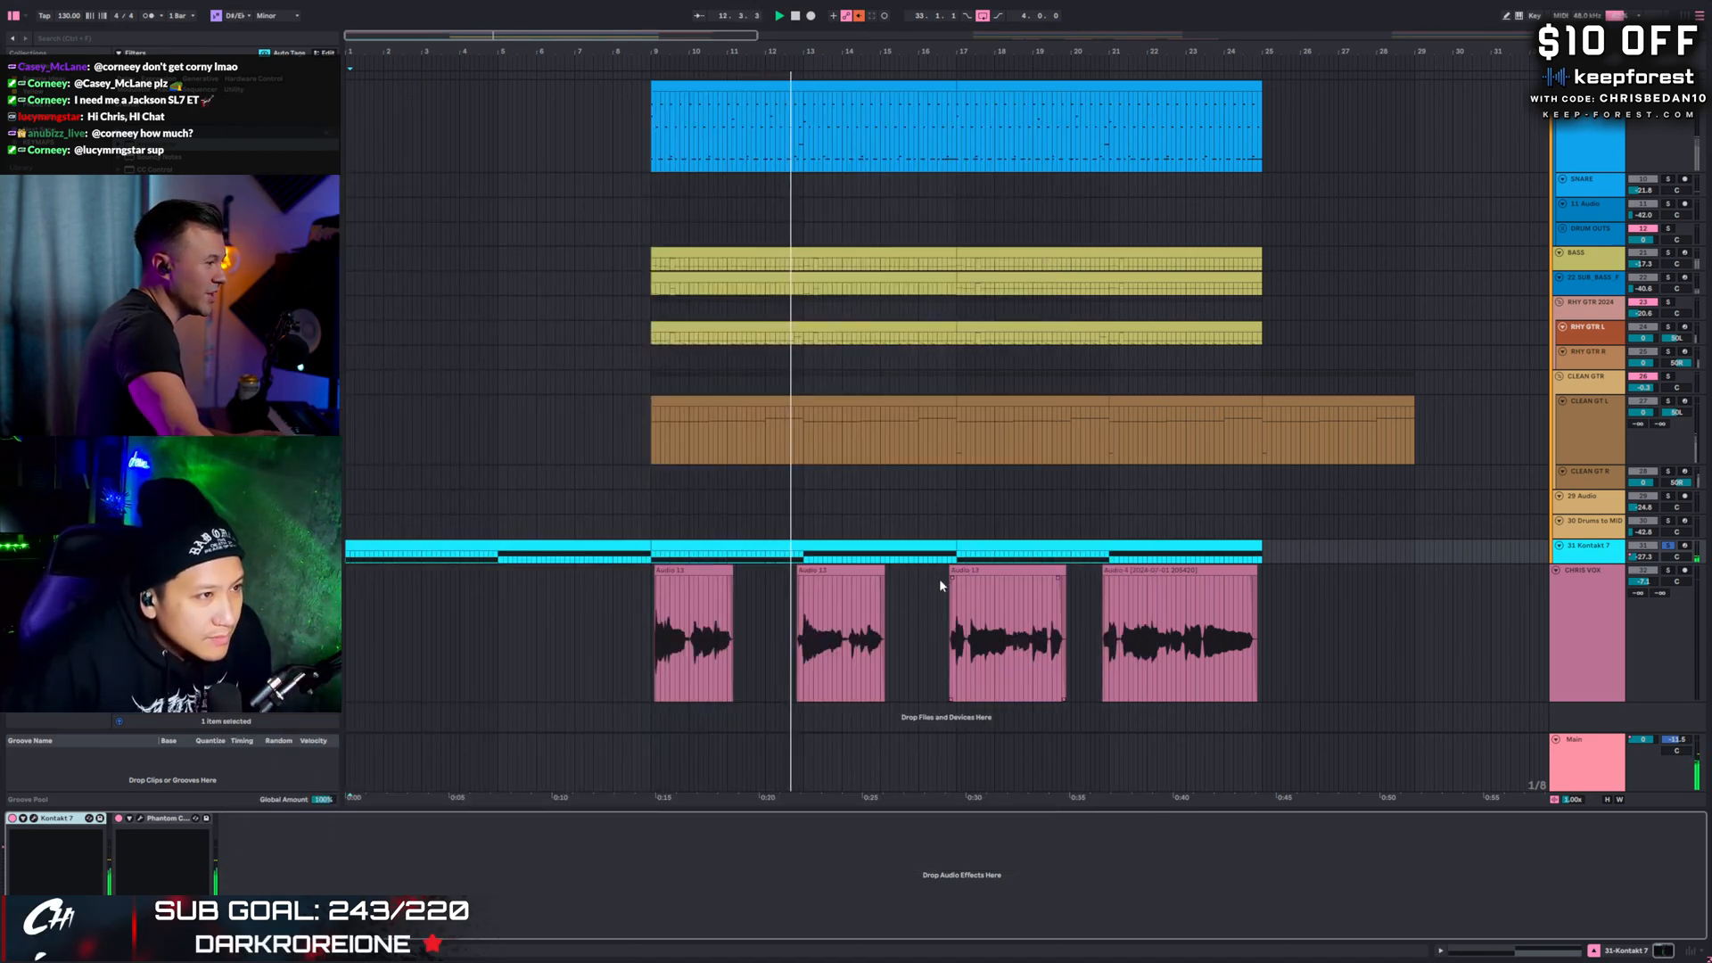
pyautogui.click(646, 637)
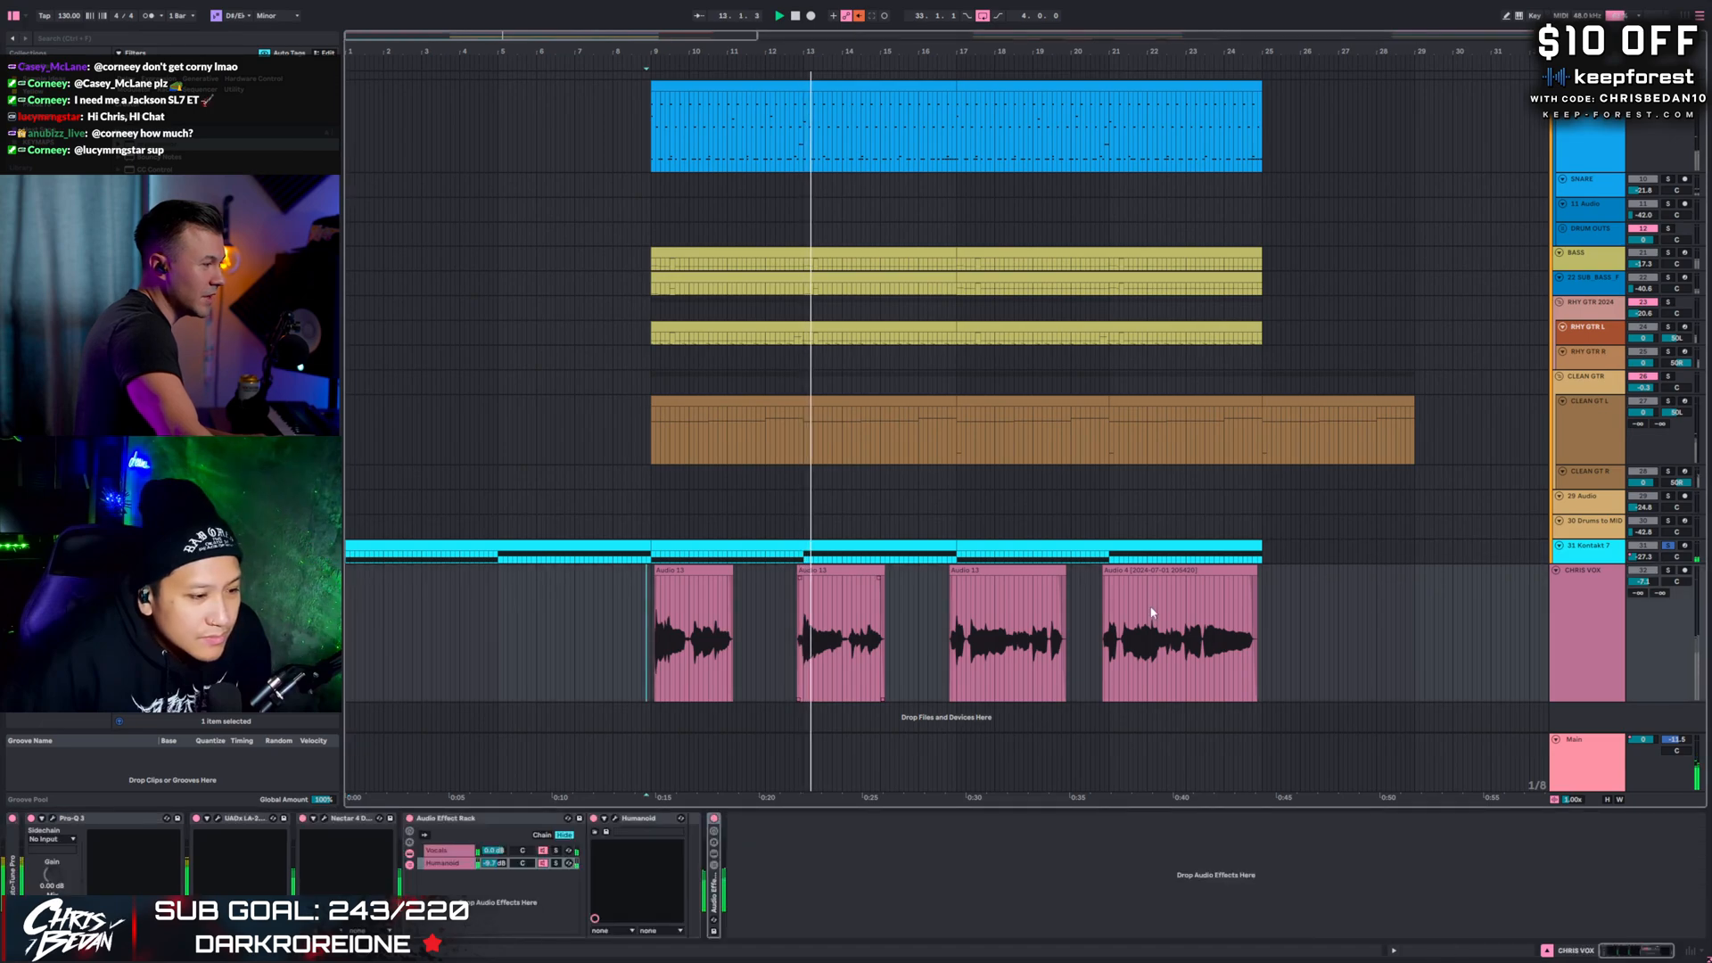
pyautogui.click(1668, 571)
pyautogui.press('space')
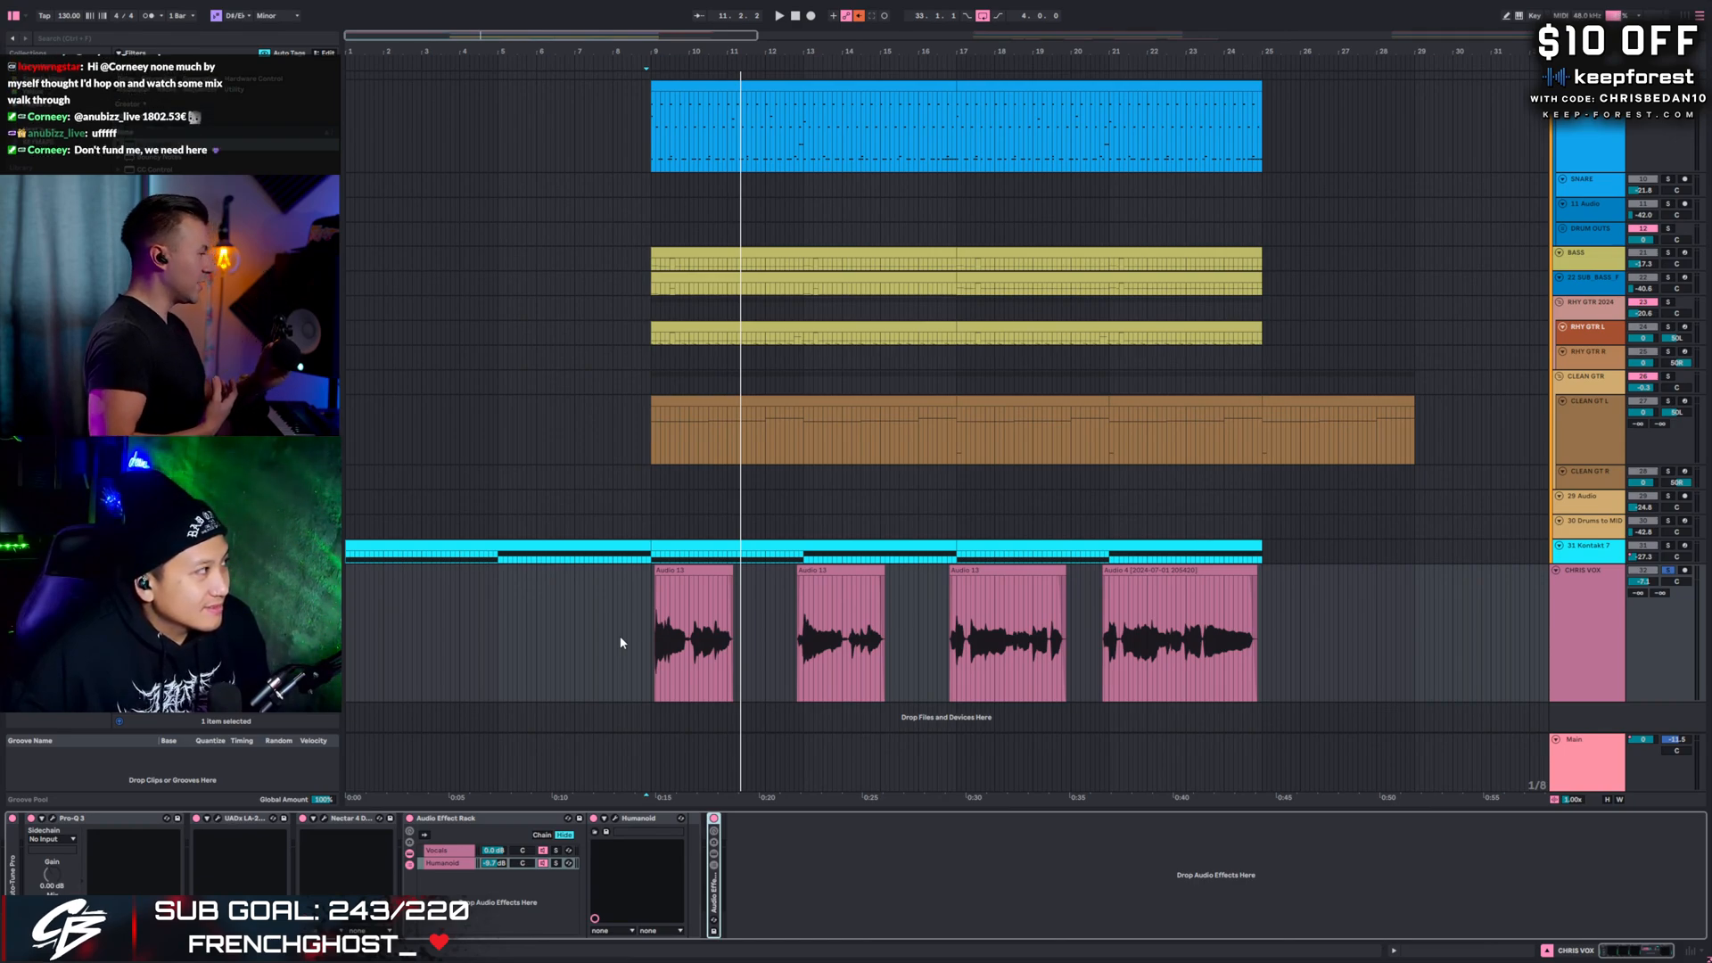
# - Unfold the collapsed rack at the end of the vocal track's device chain and look over the chain's devices
pyautogui.click(658, 609)
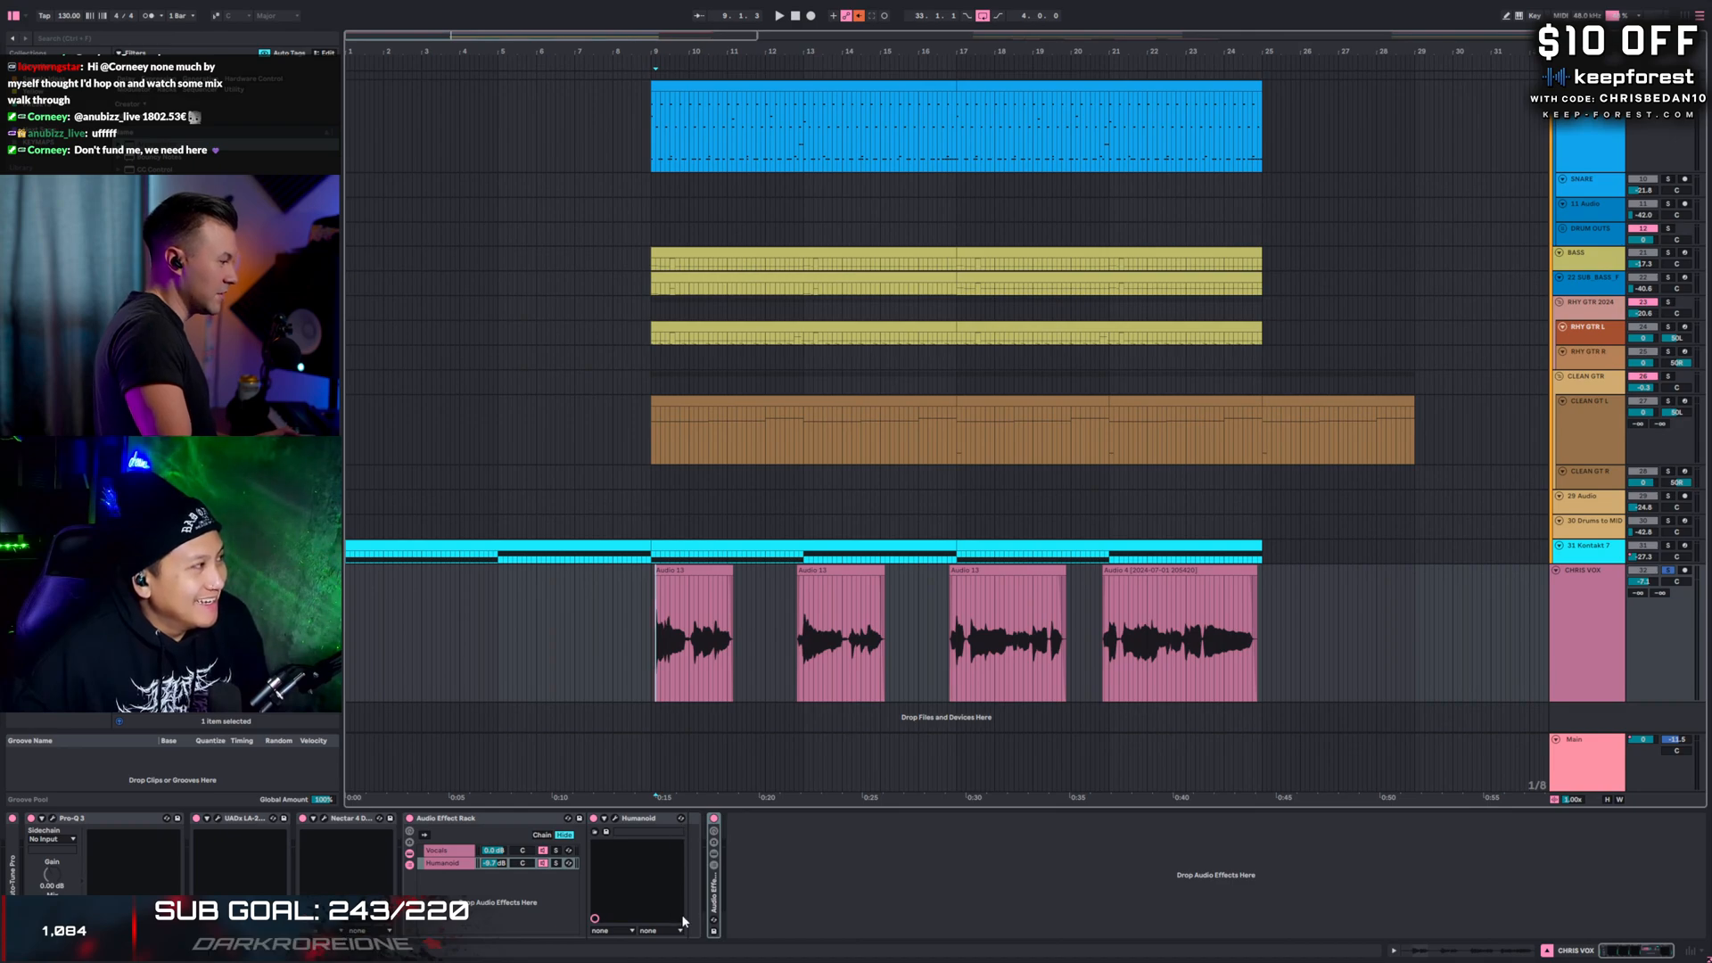
pyautogui.doubleClick(713, 910)
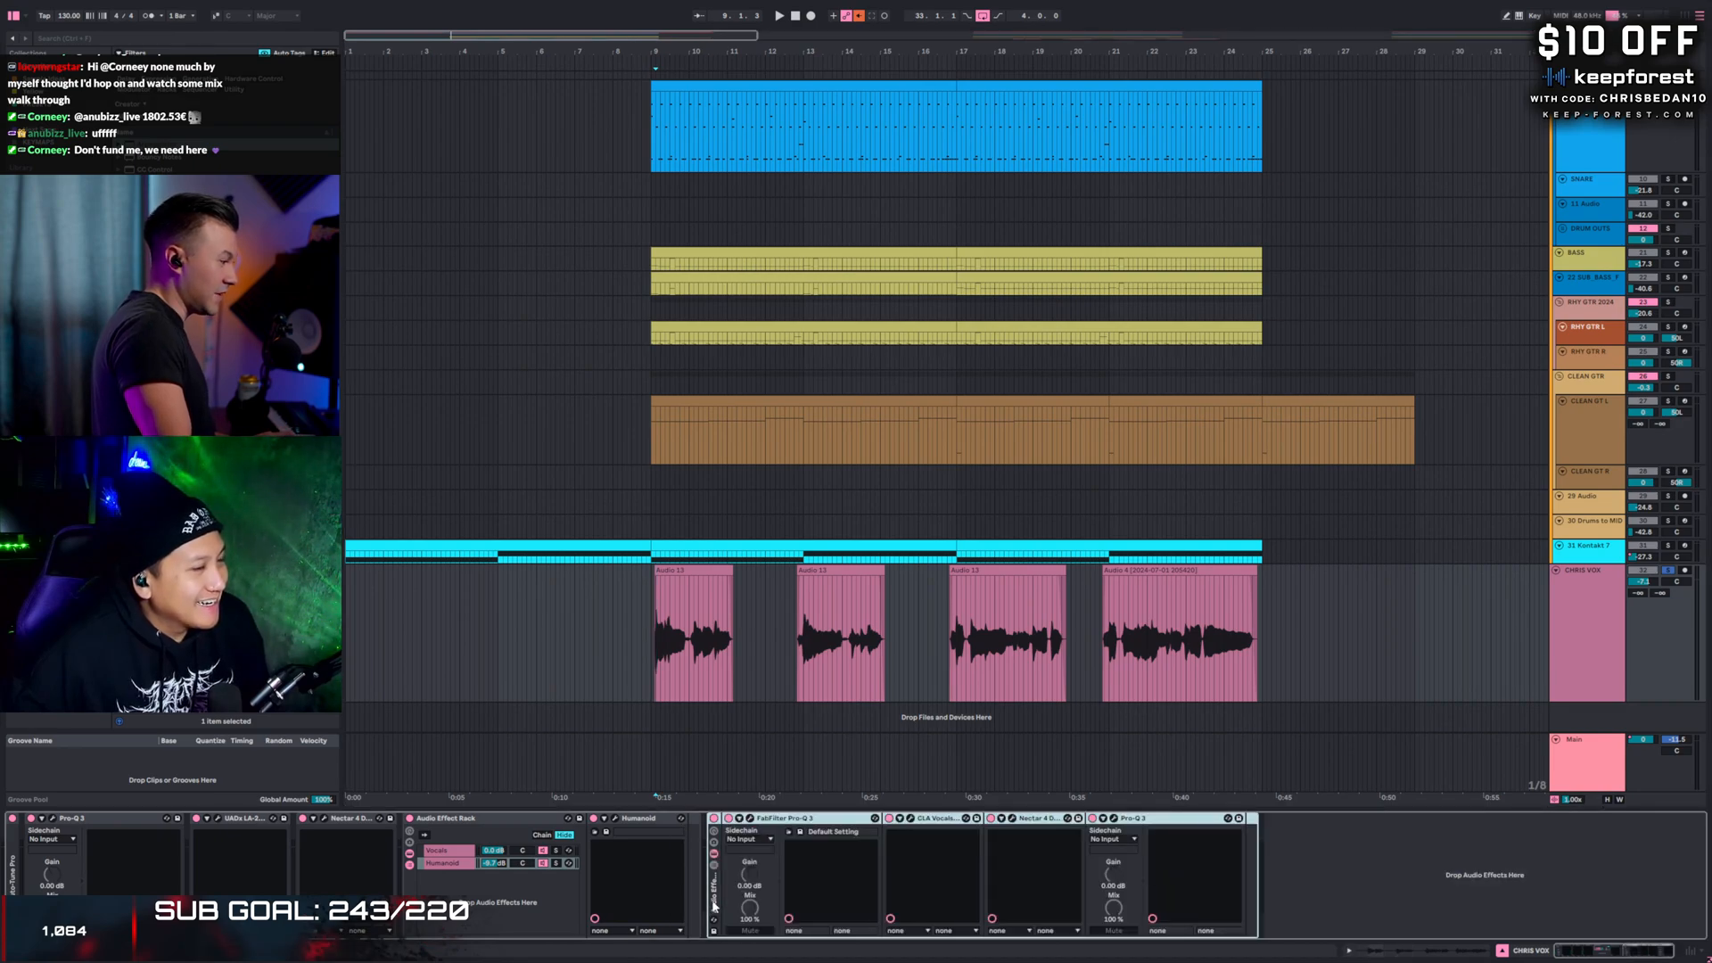
pyautogui.click(1411, 838)
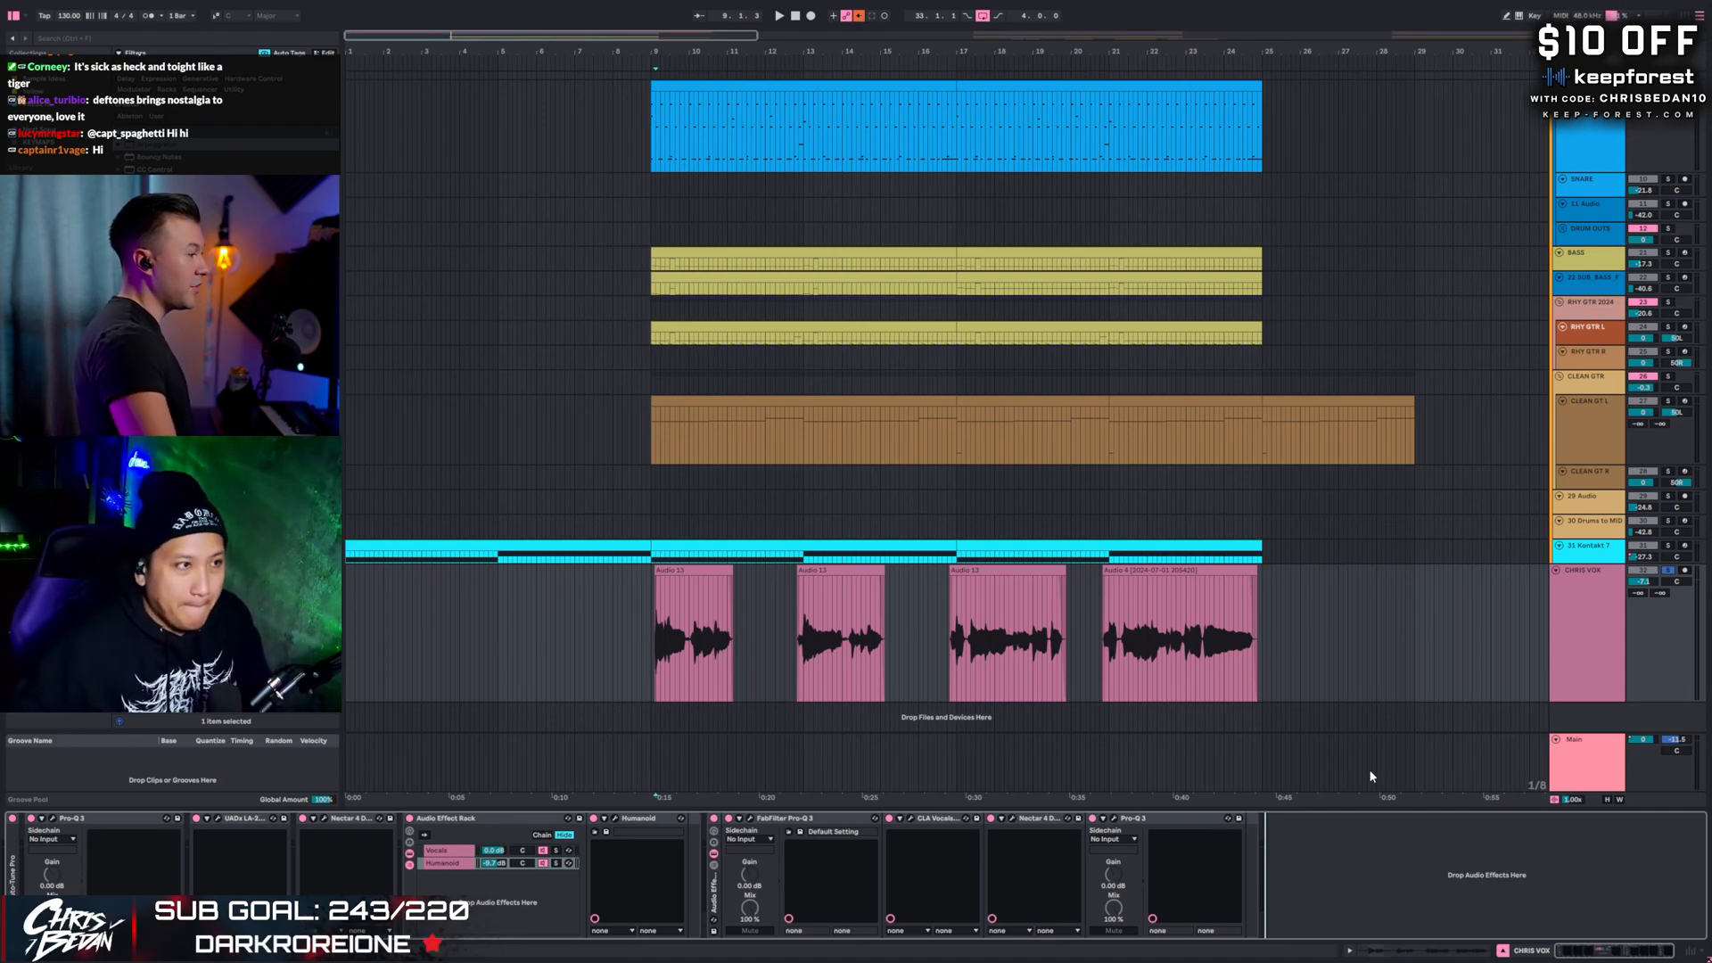
pyautogui.click(1598, 647)
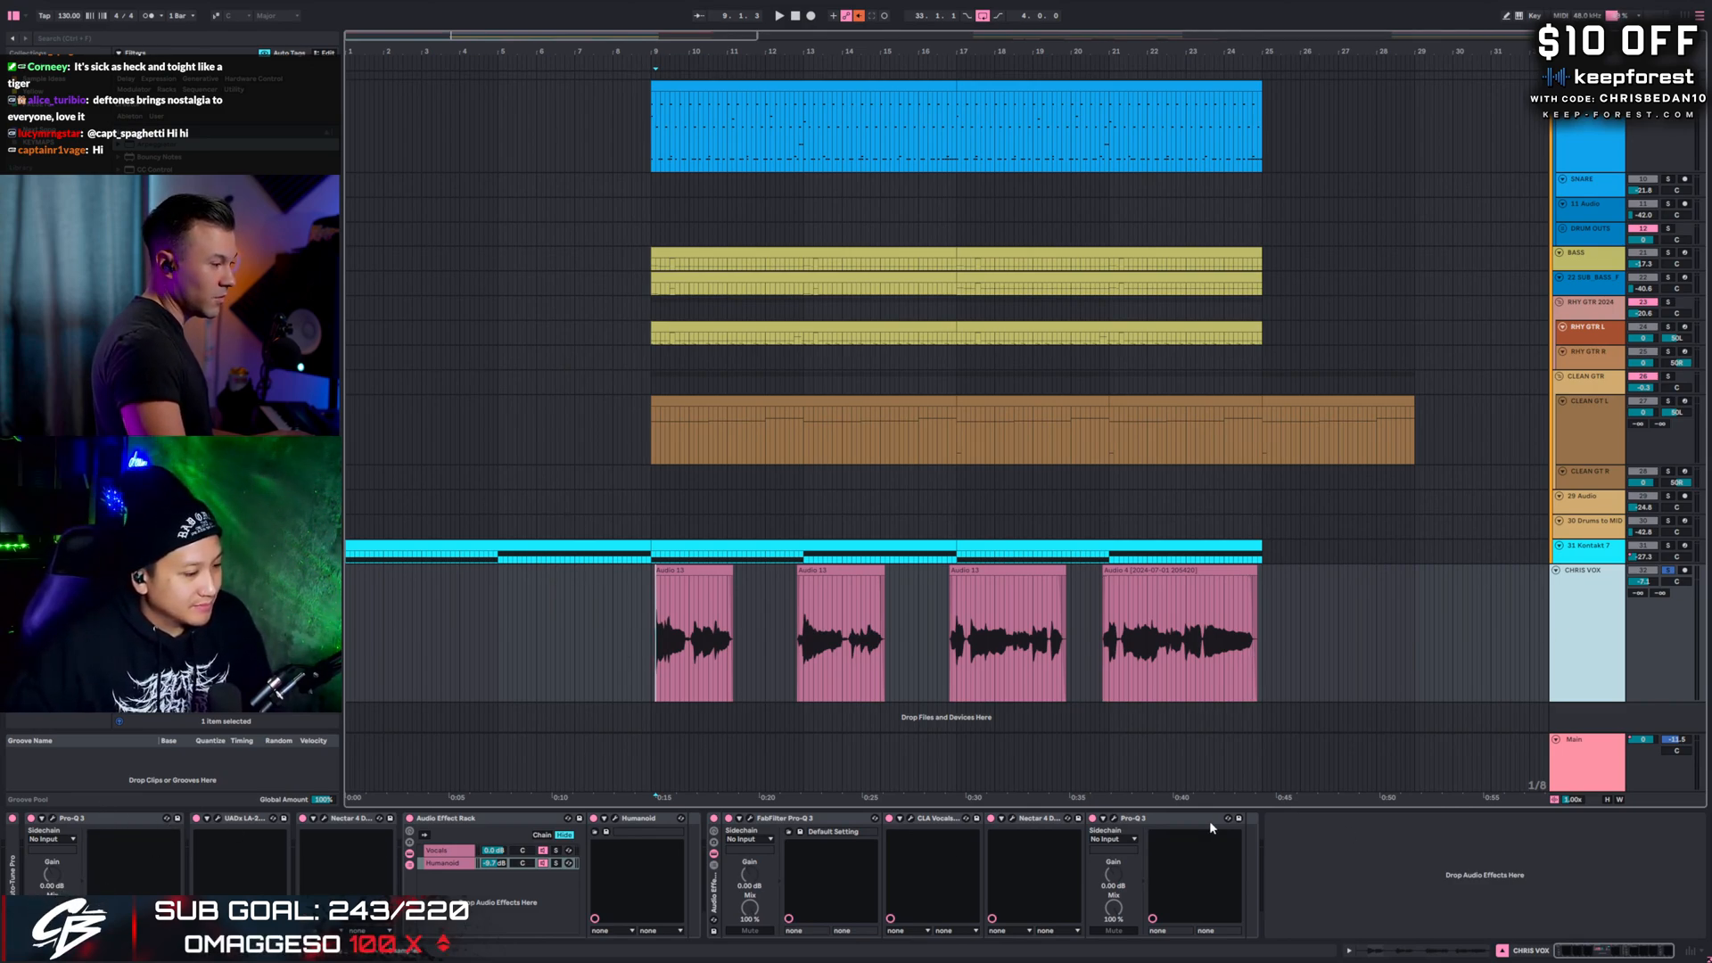
pyautogui.click(1254, 820)
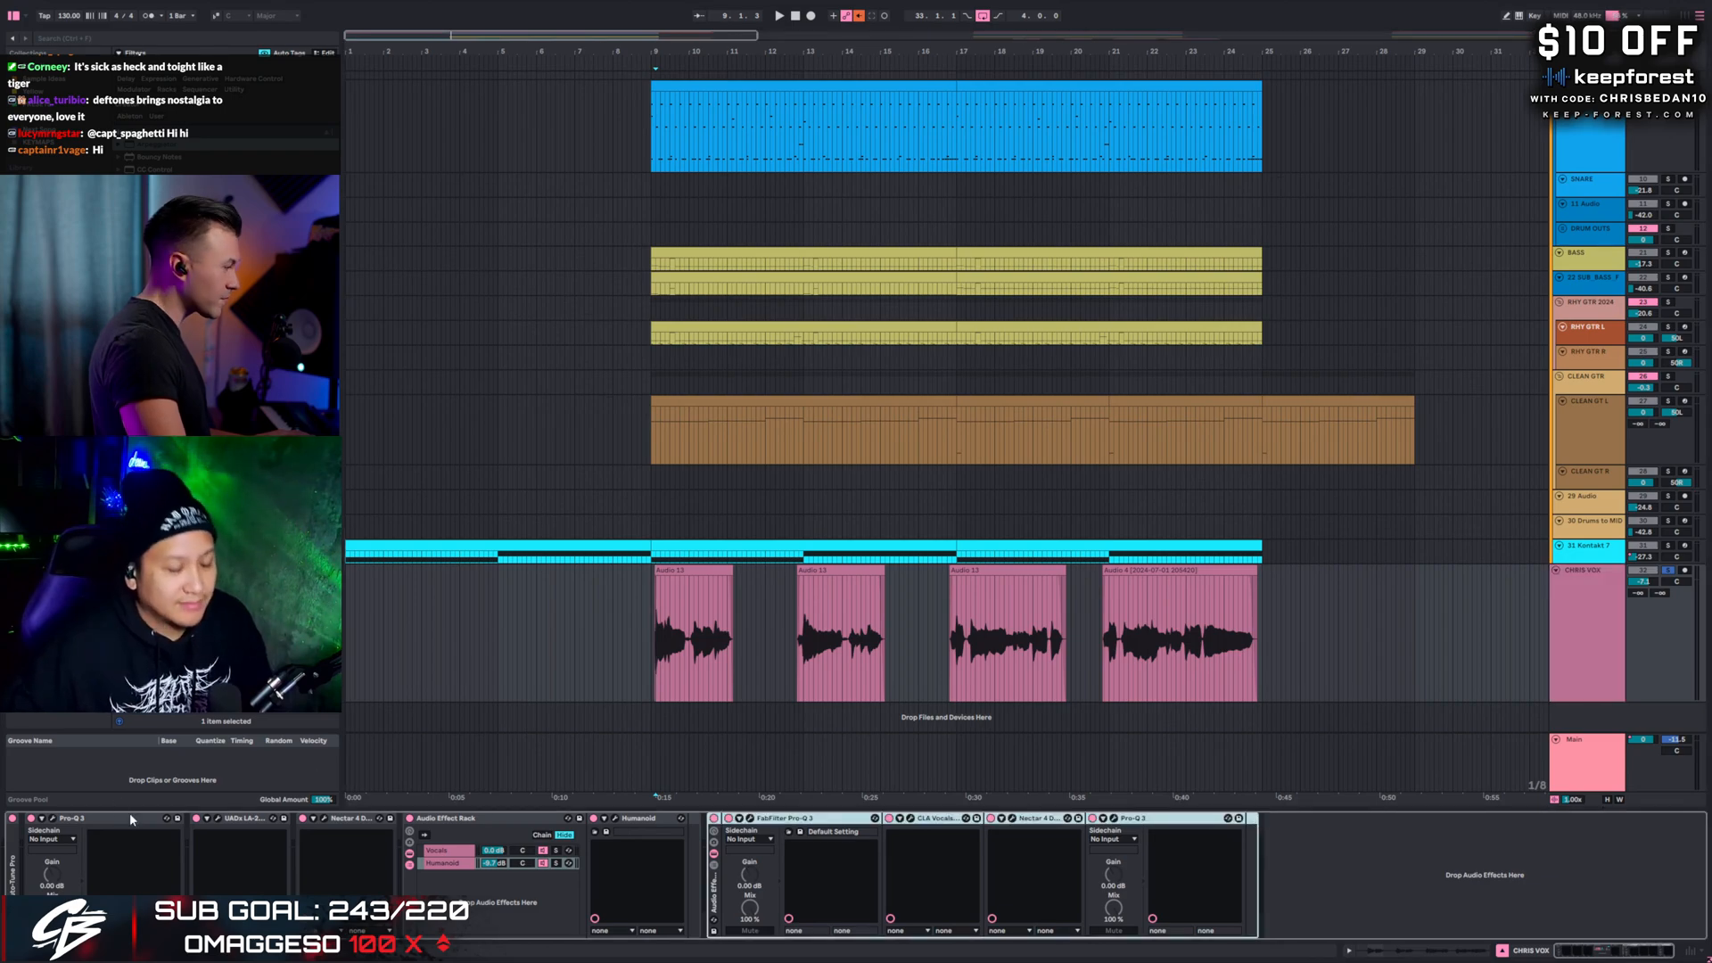
pyautogui.click(107, 827)
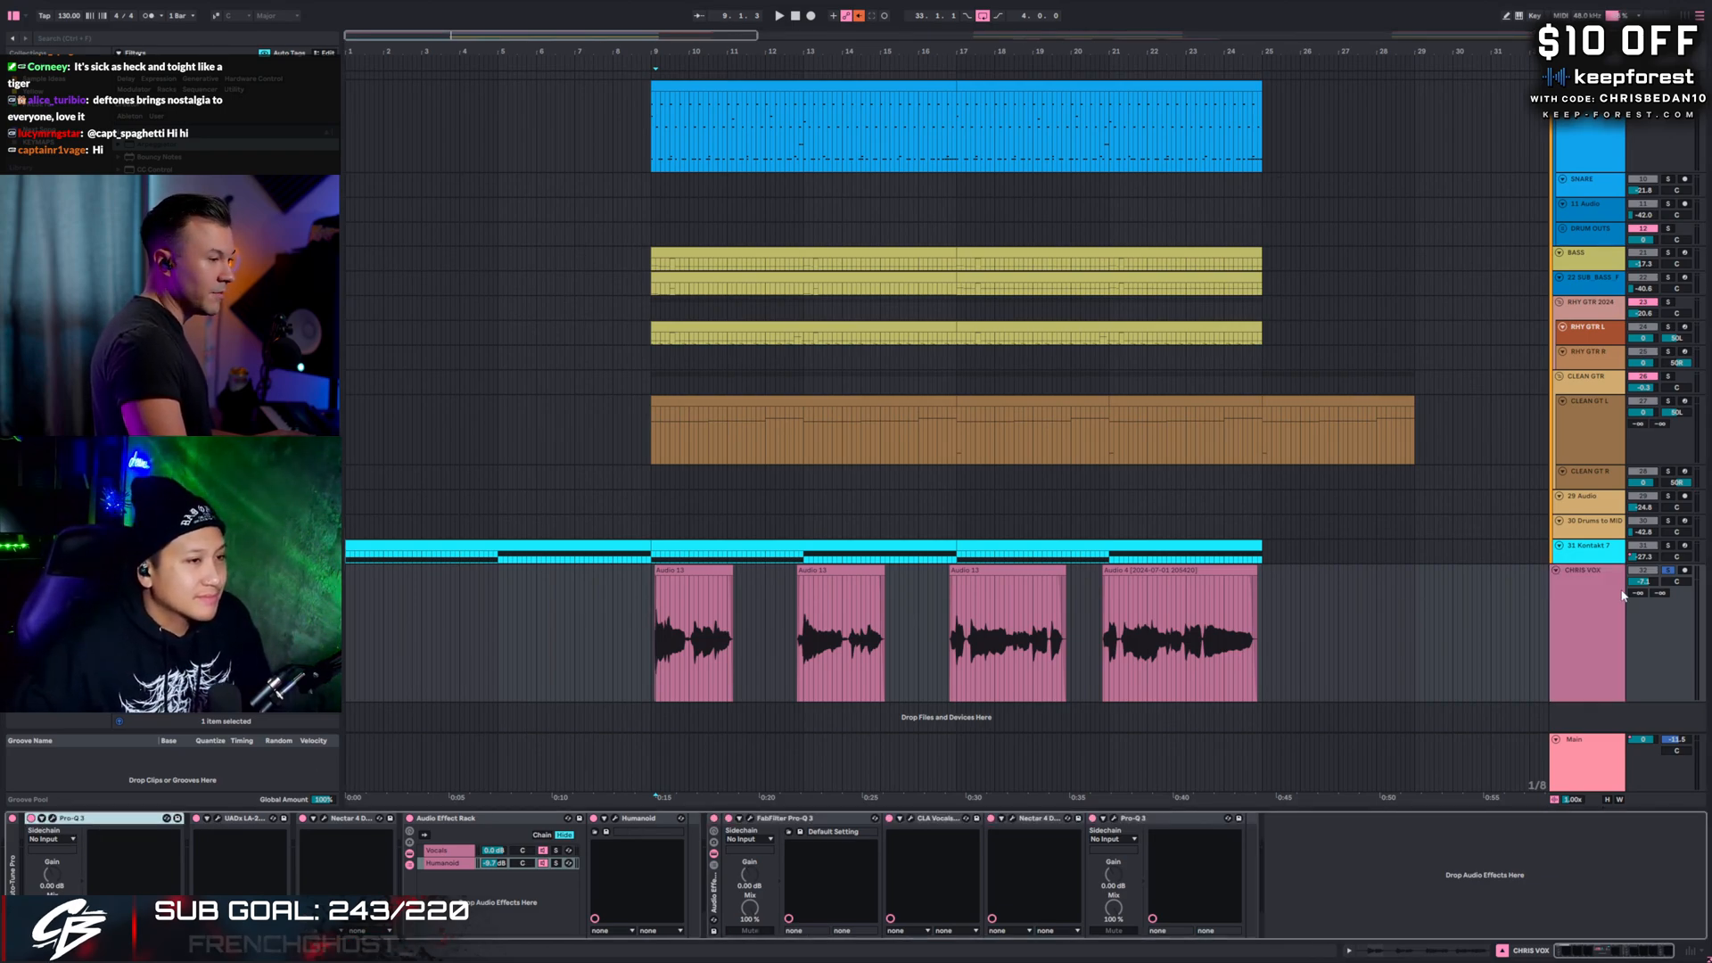
pyautogui.click(1195, 821)
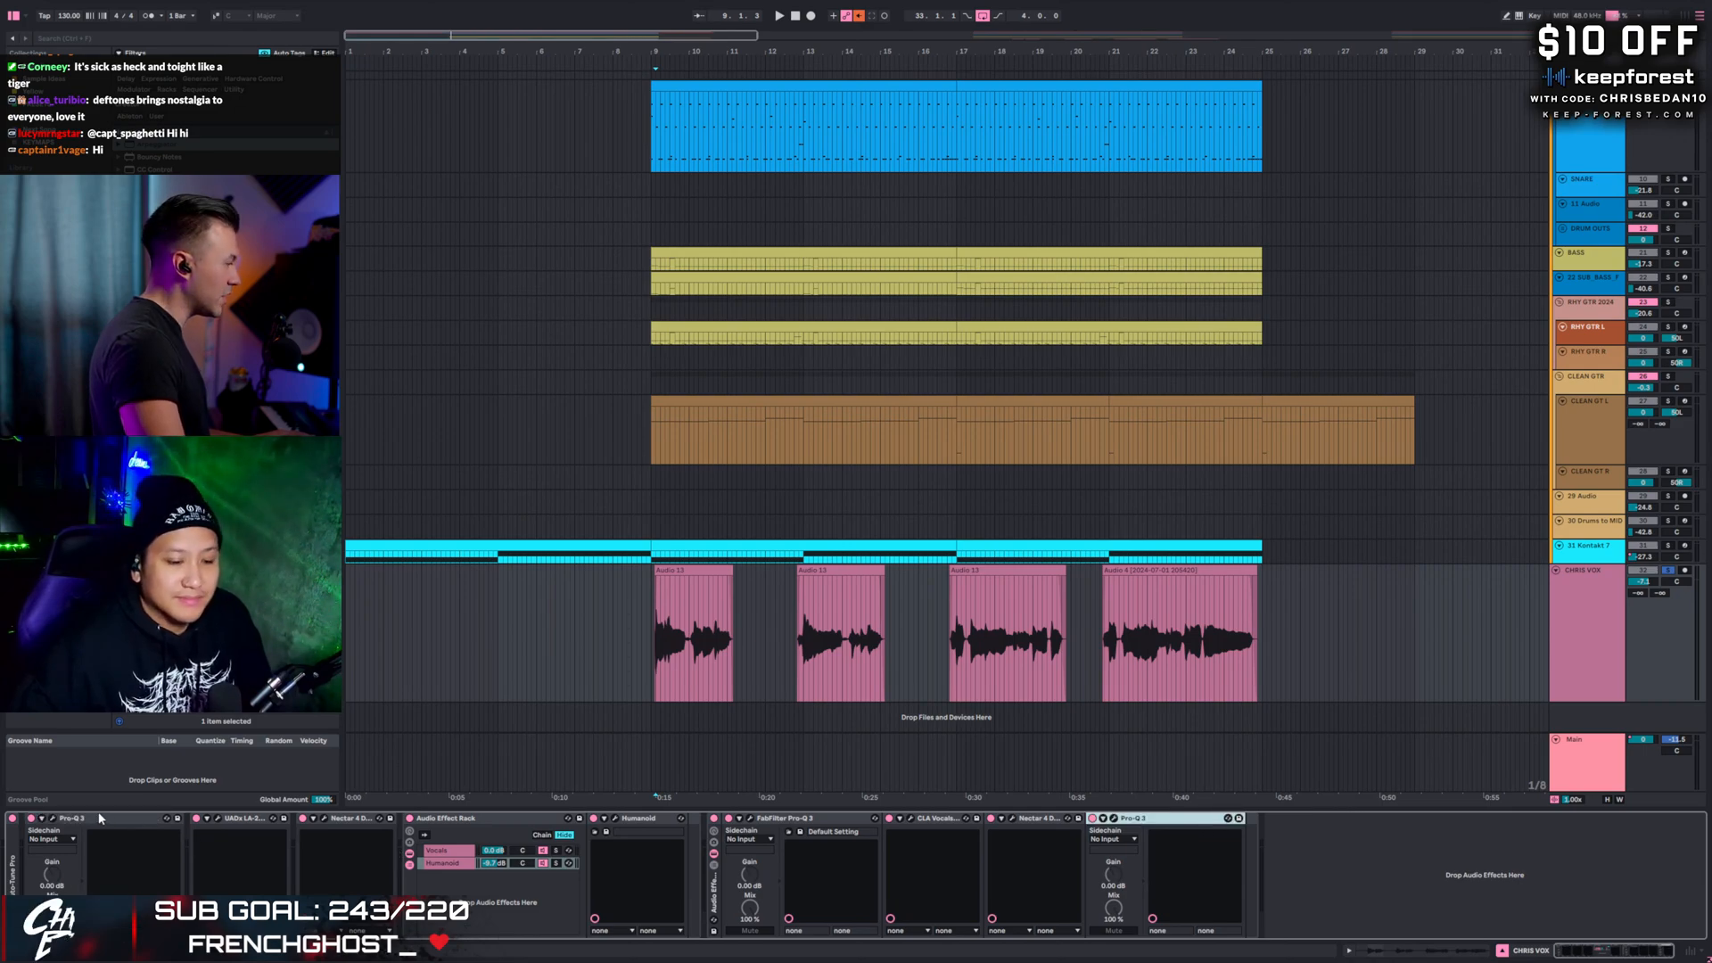
# - Bypass both Audio Effect Racks, the first Pro-Q 3, the LA-2A compressor and the Nectar 4 DeEsser on the vocal track
pyautogui.click(438, 820)
pyautogui.click(411, 818)
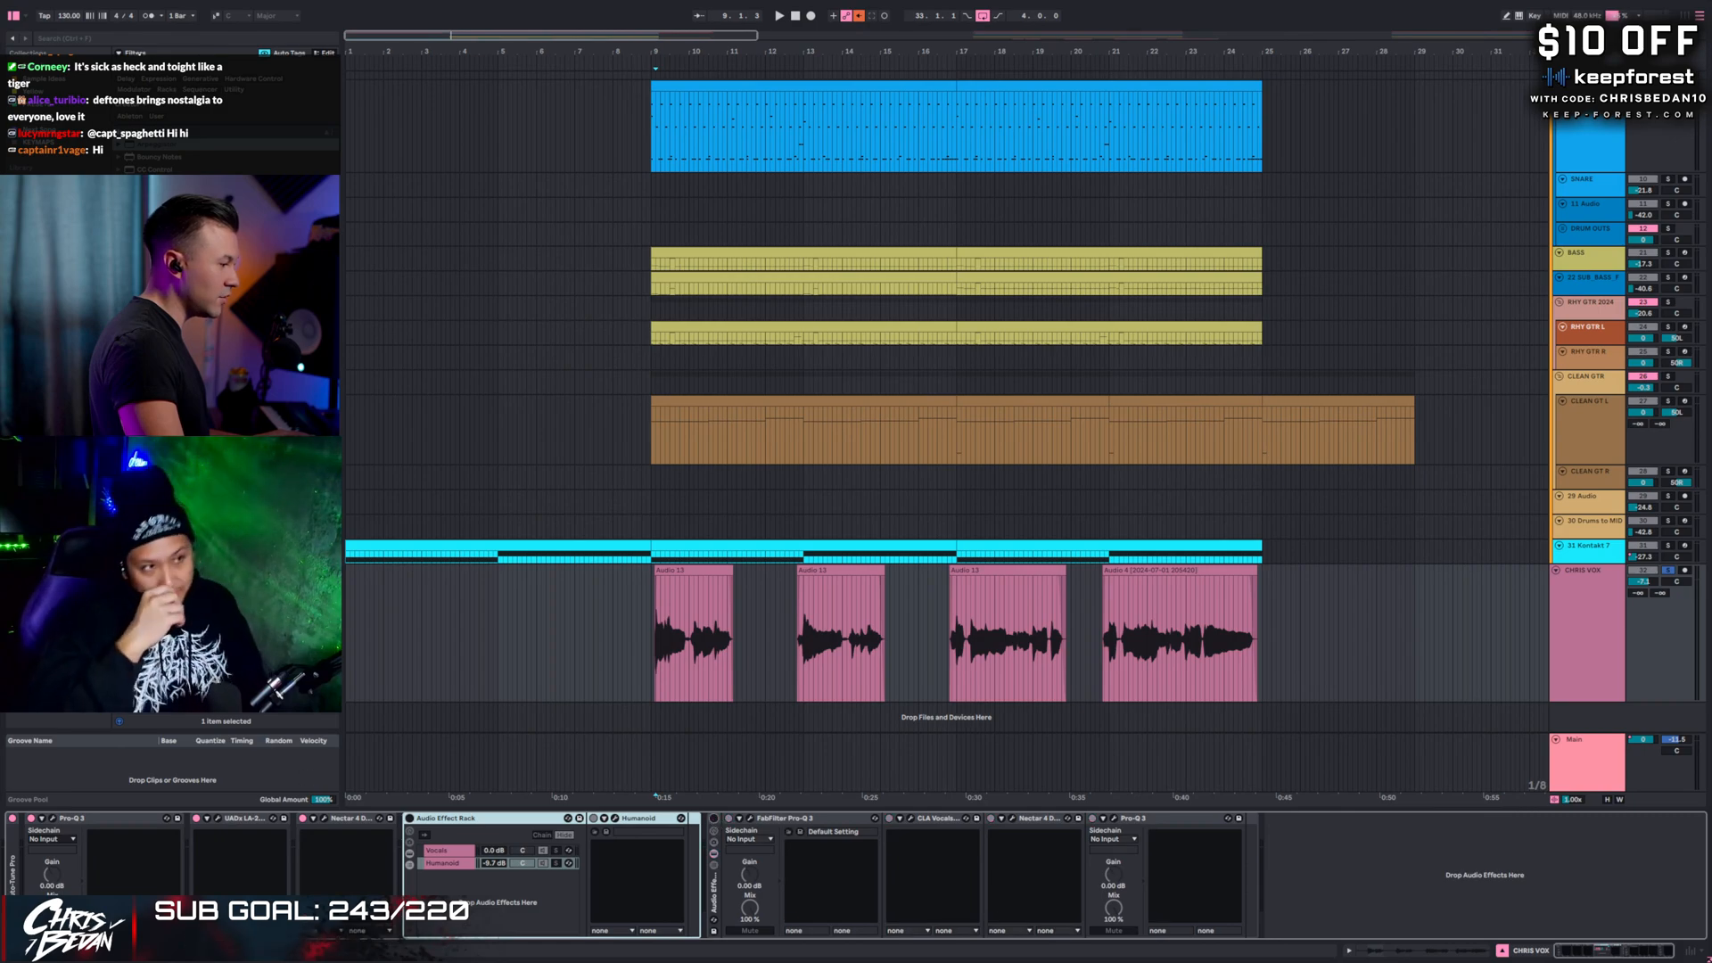
pyautogui.click(31, 818)
pyautogui.click(196, 818)
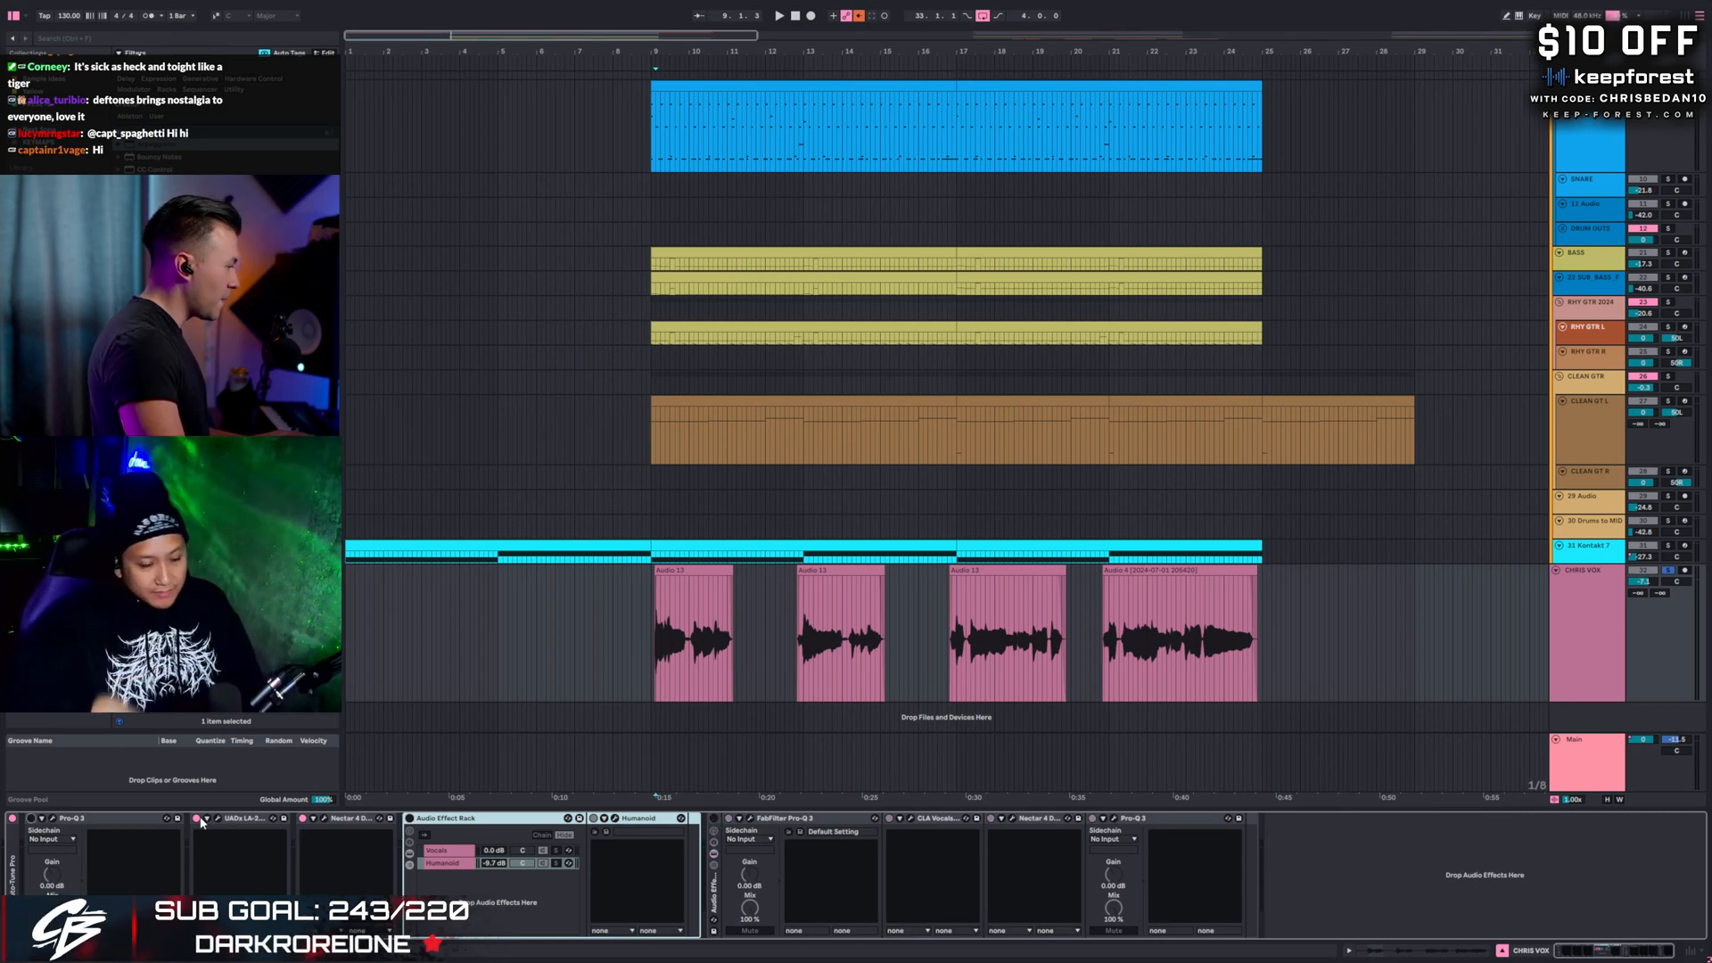
pyautogui.click(302, 819)
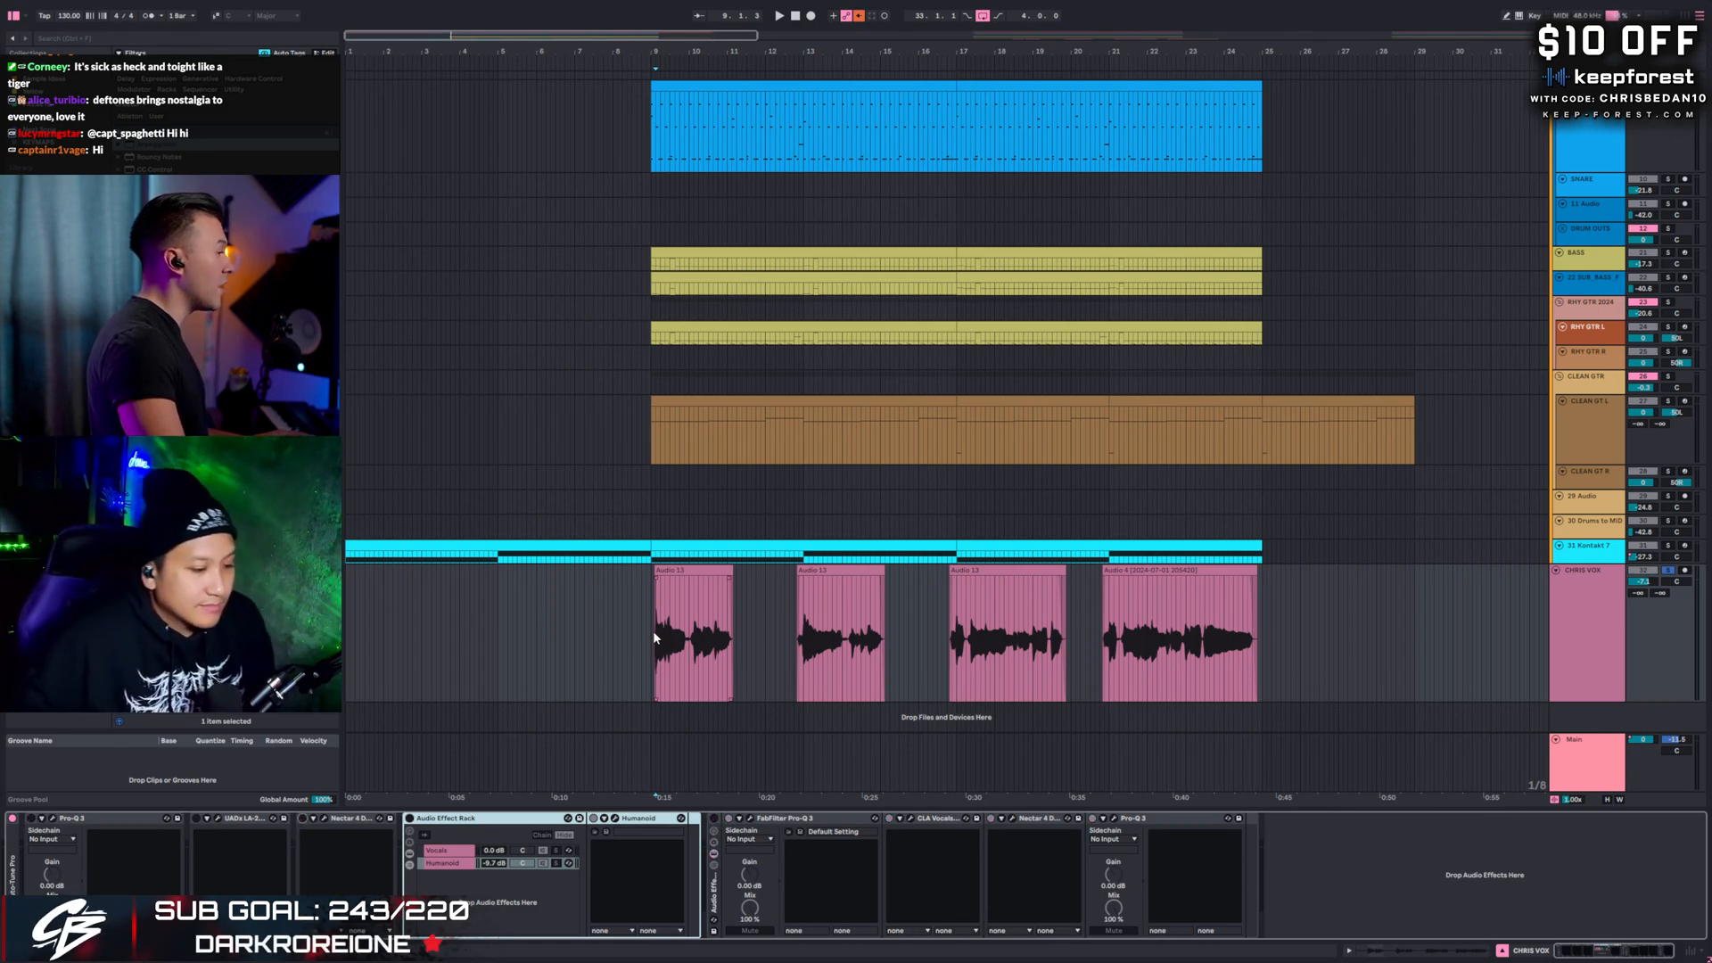
# - Bypass Auto-Tune Pro as well and play the dry vocal from bar 9
pyautogui.click(647, 588)
pyautogui.click(651, 591)
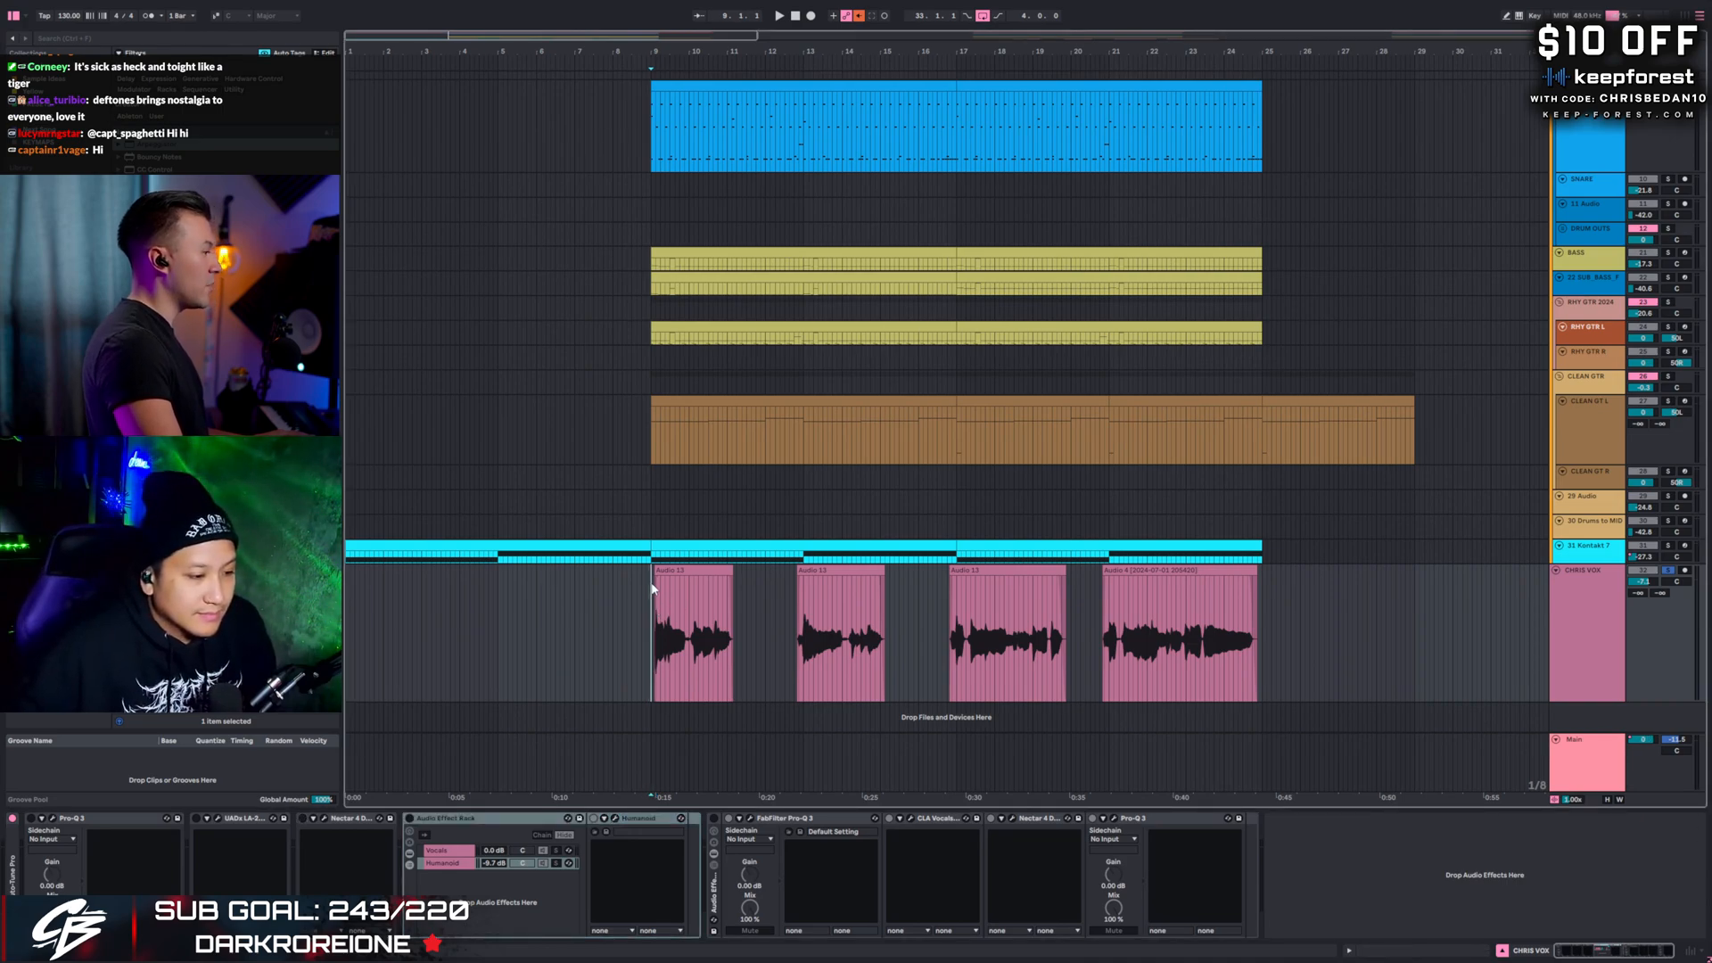
pyautogui.click(13, 819)
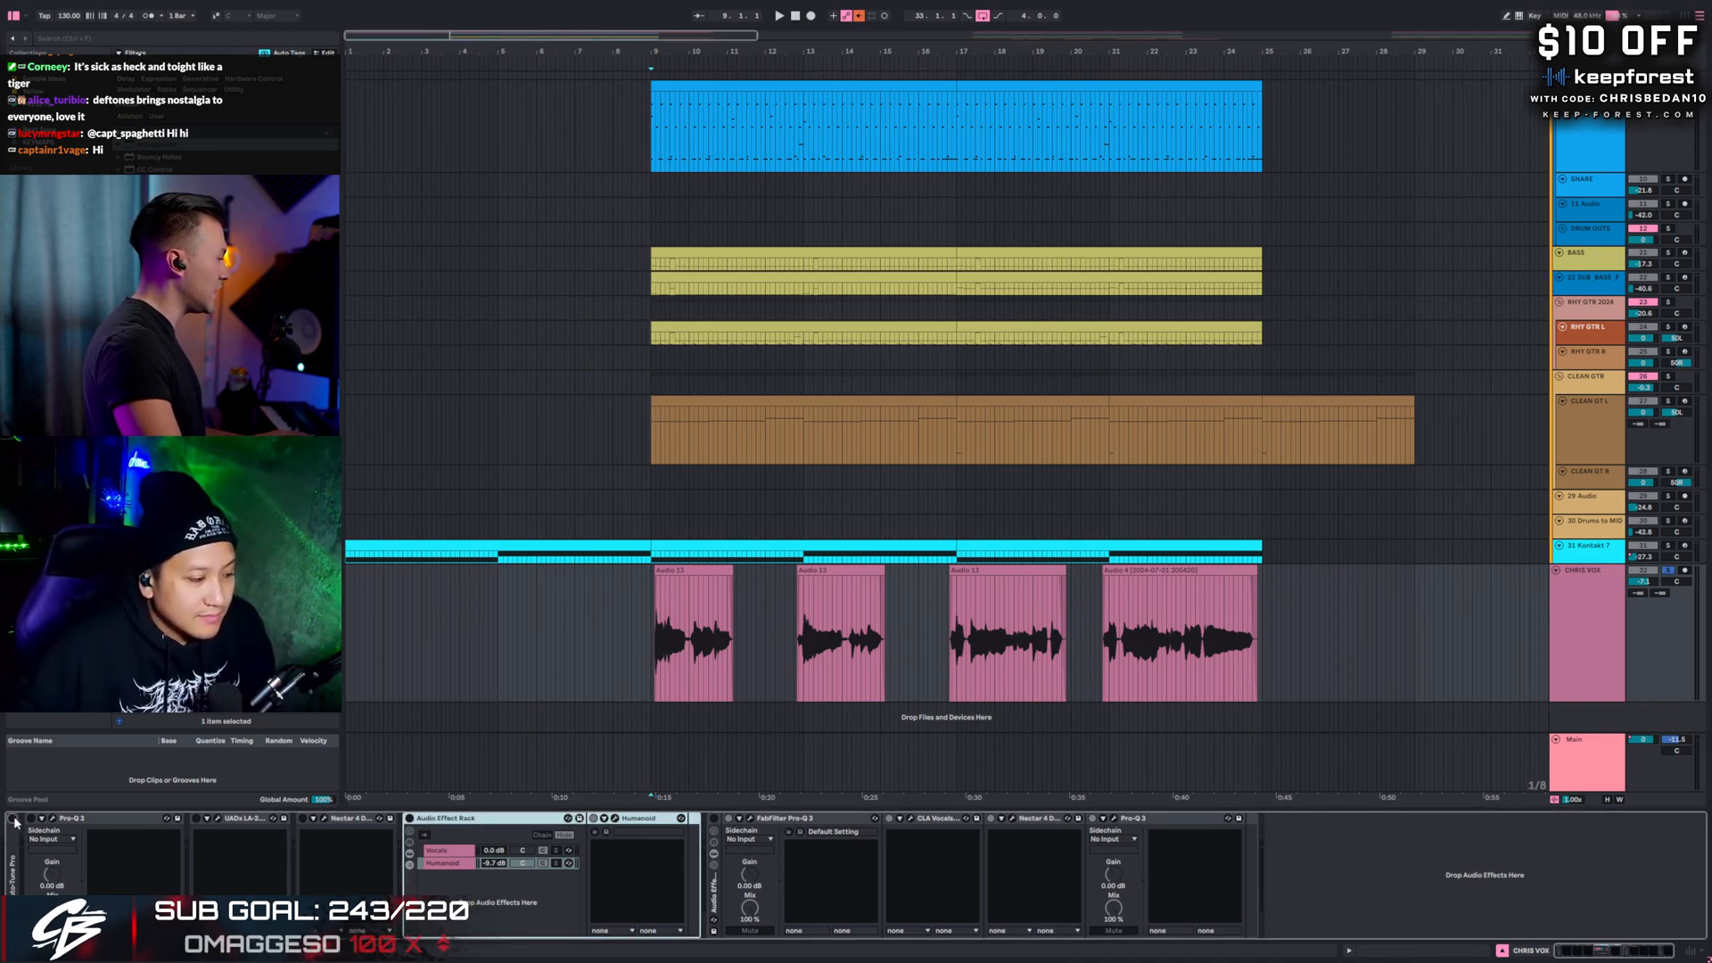
pyautogui.press('space')
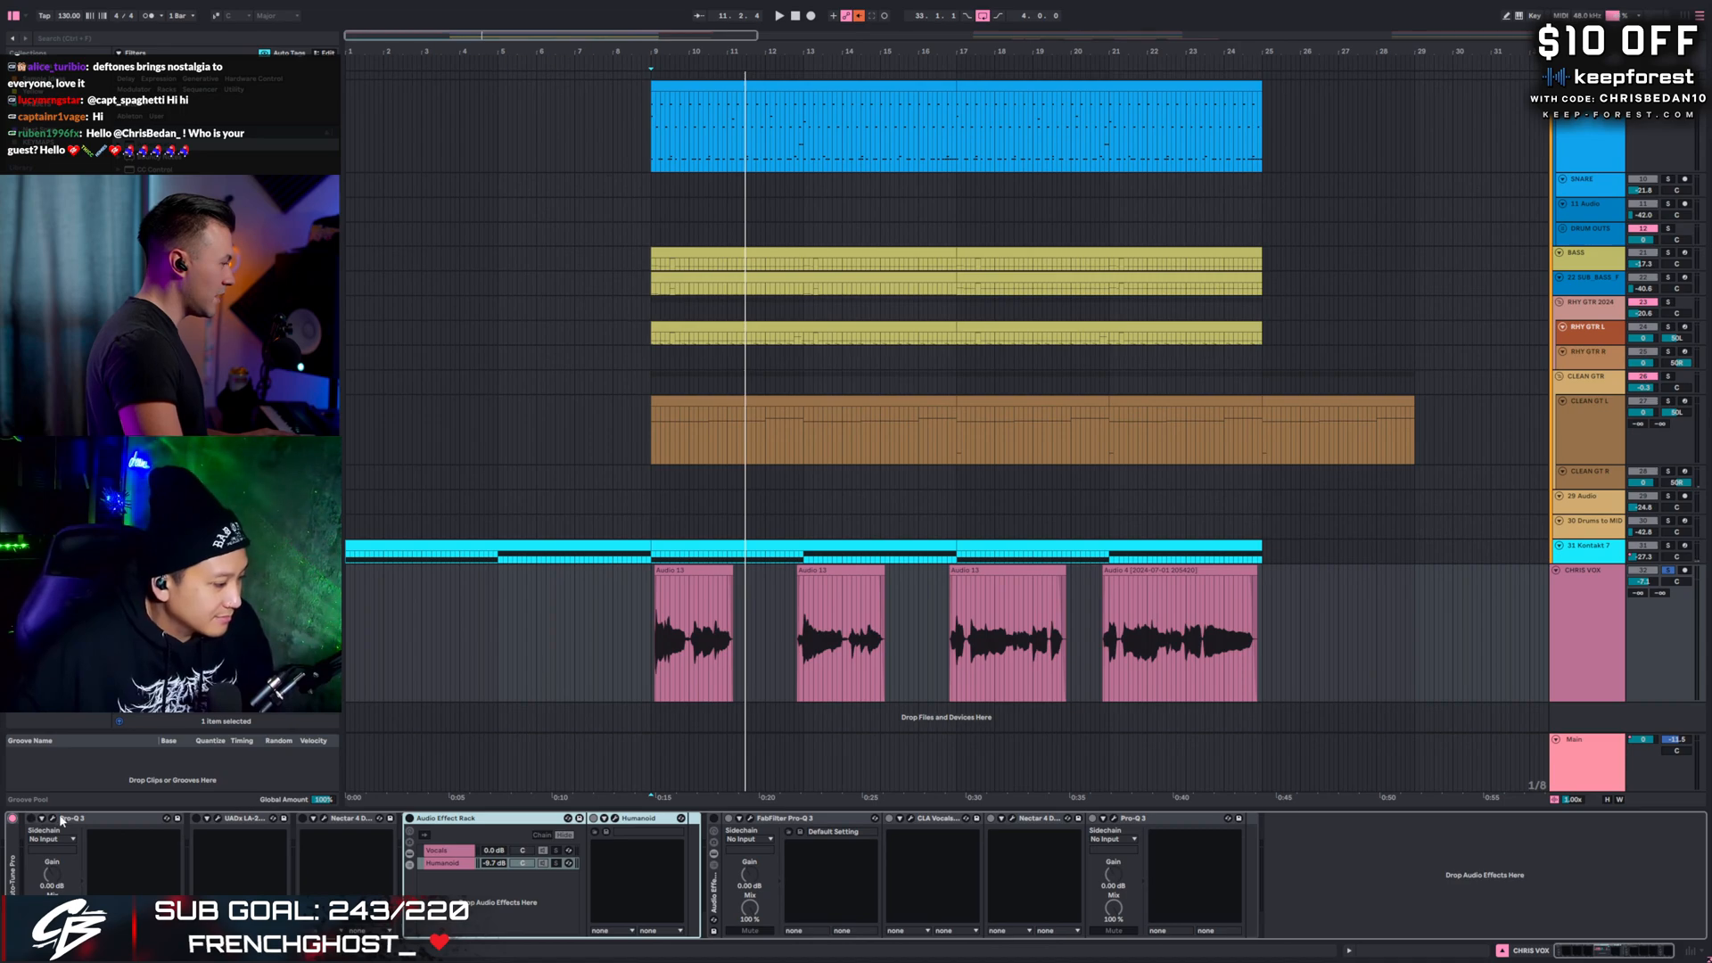
# - Re-enable the first Pro-Q 3 on the vocal track and play from bar 9 with its EQ curve in view
pyautogui.click(32, 820)
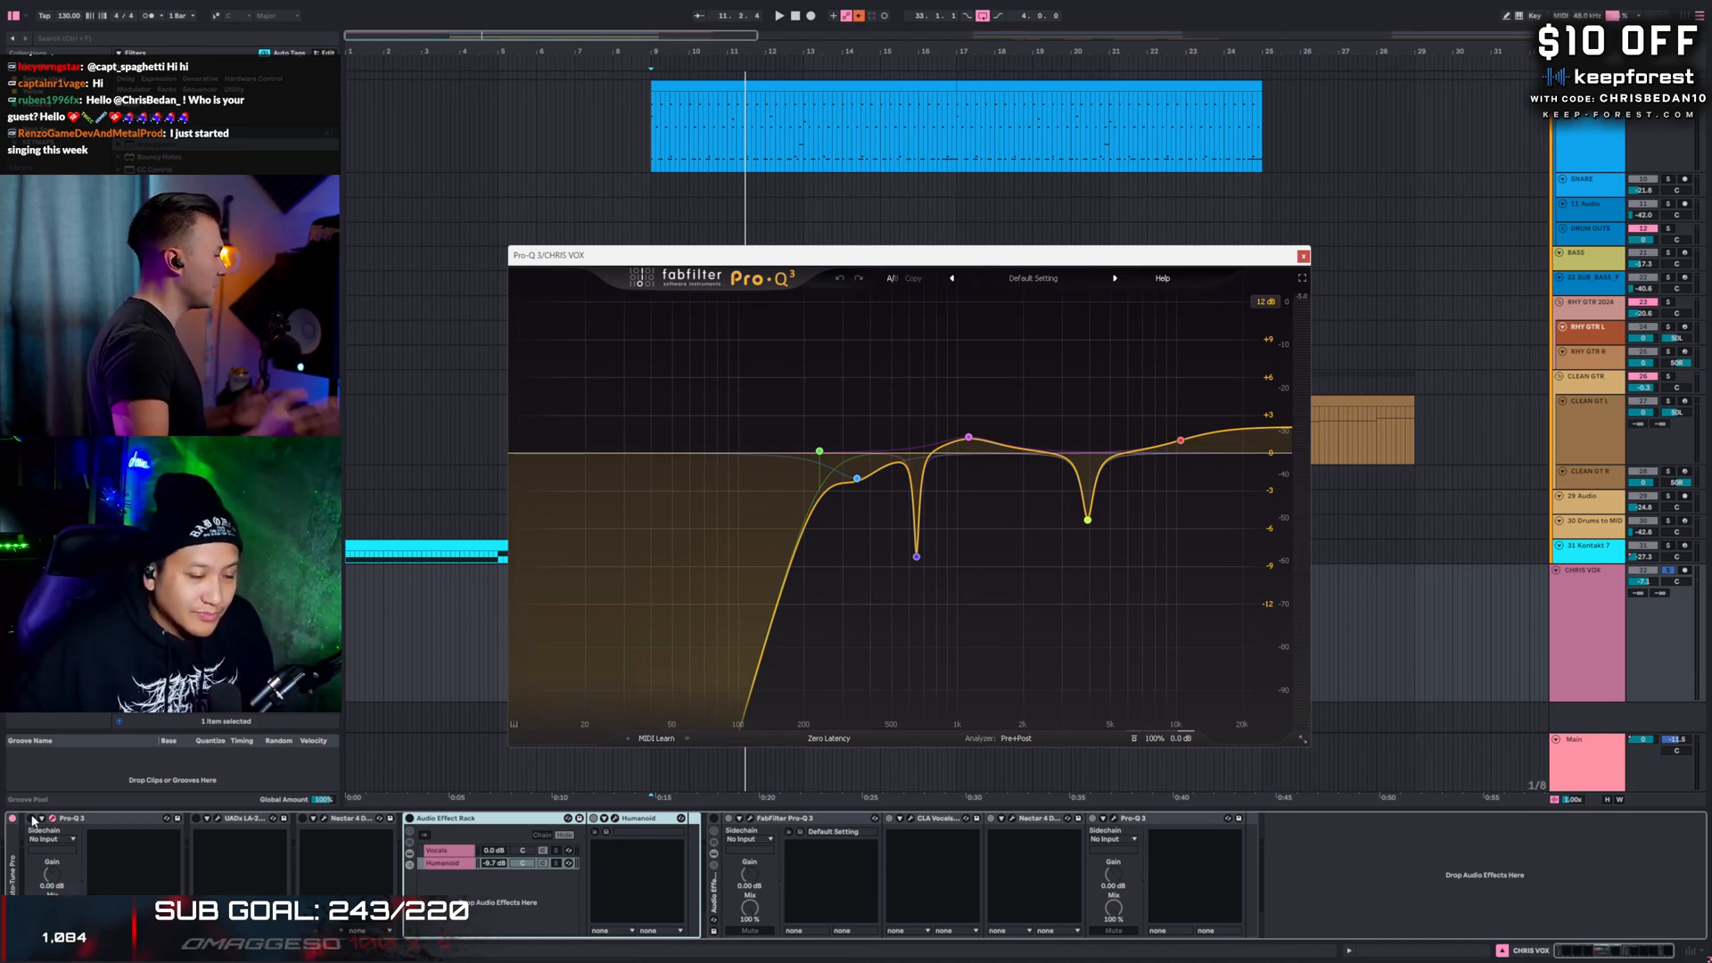
pyautogui.click(33, 820)
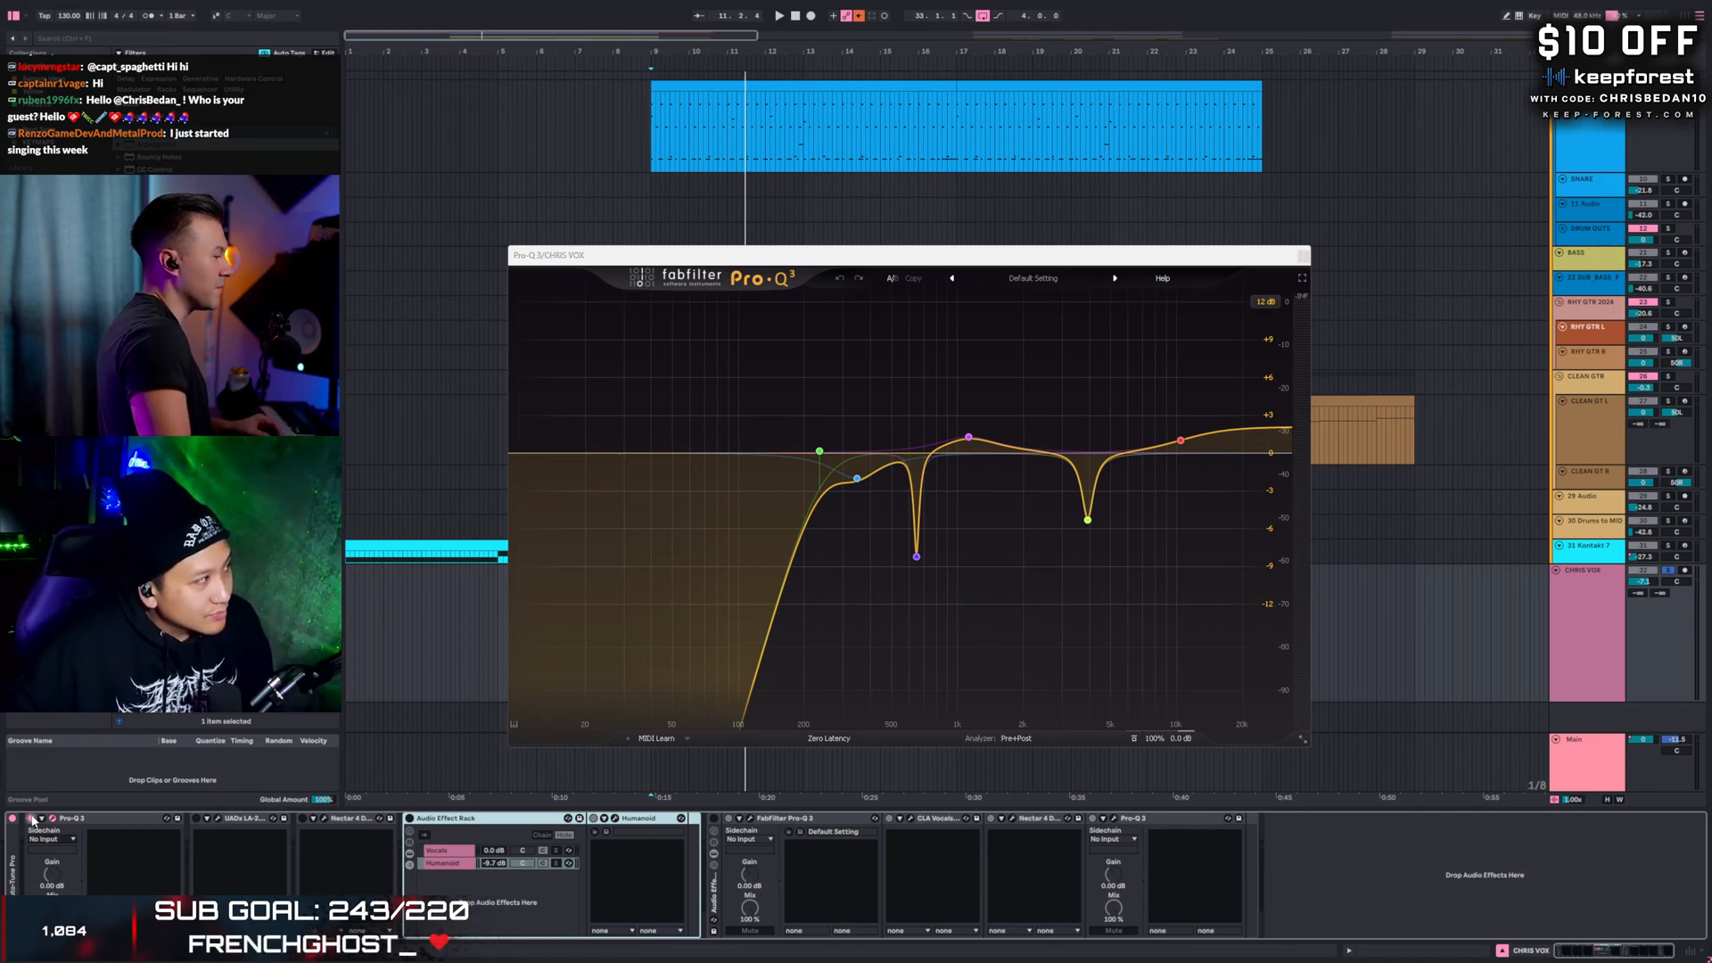
pyautogui.moveTo(764, 261); pyautogui.dragTo(856, 175)
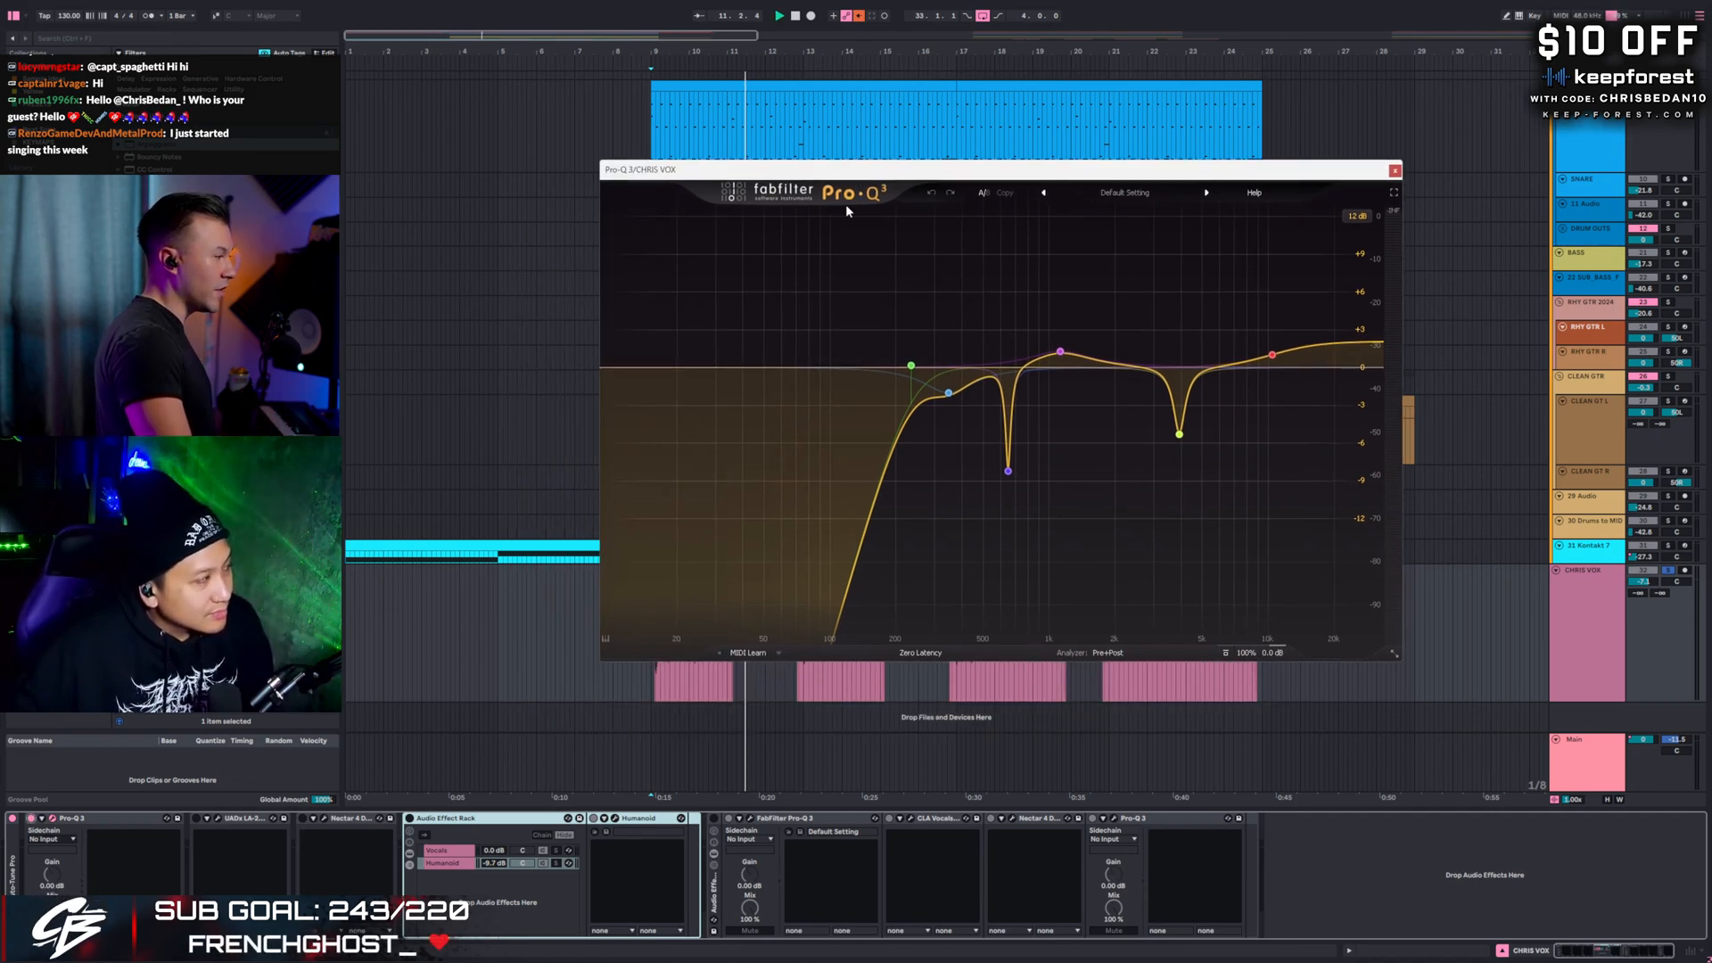
pyautogui.press('space')
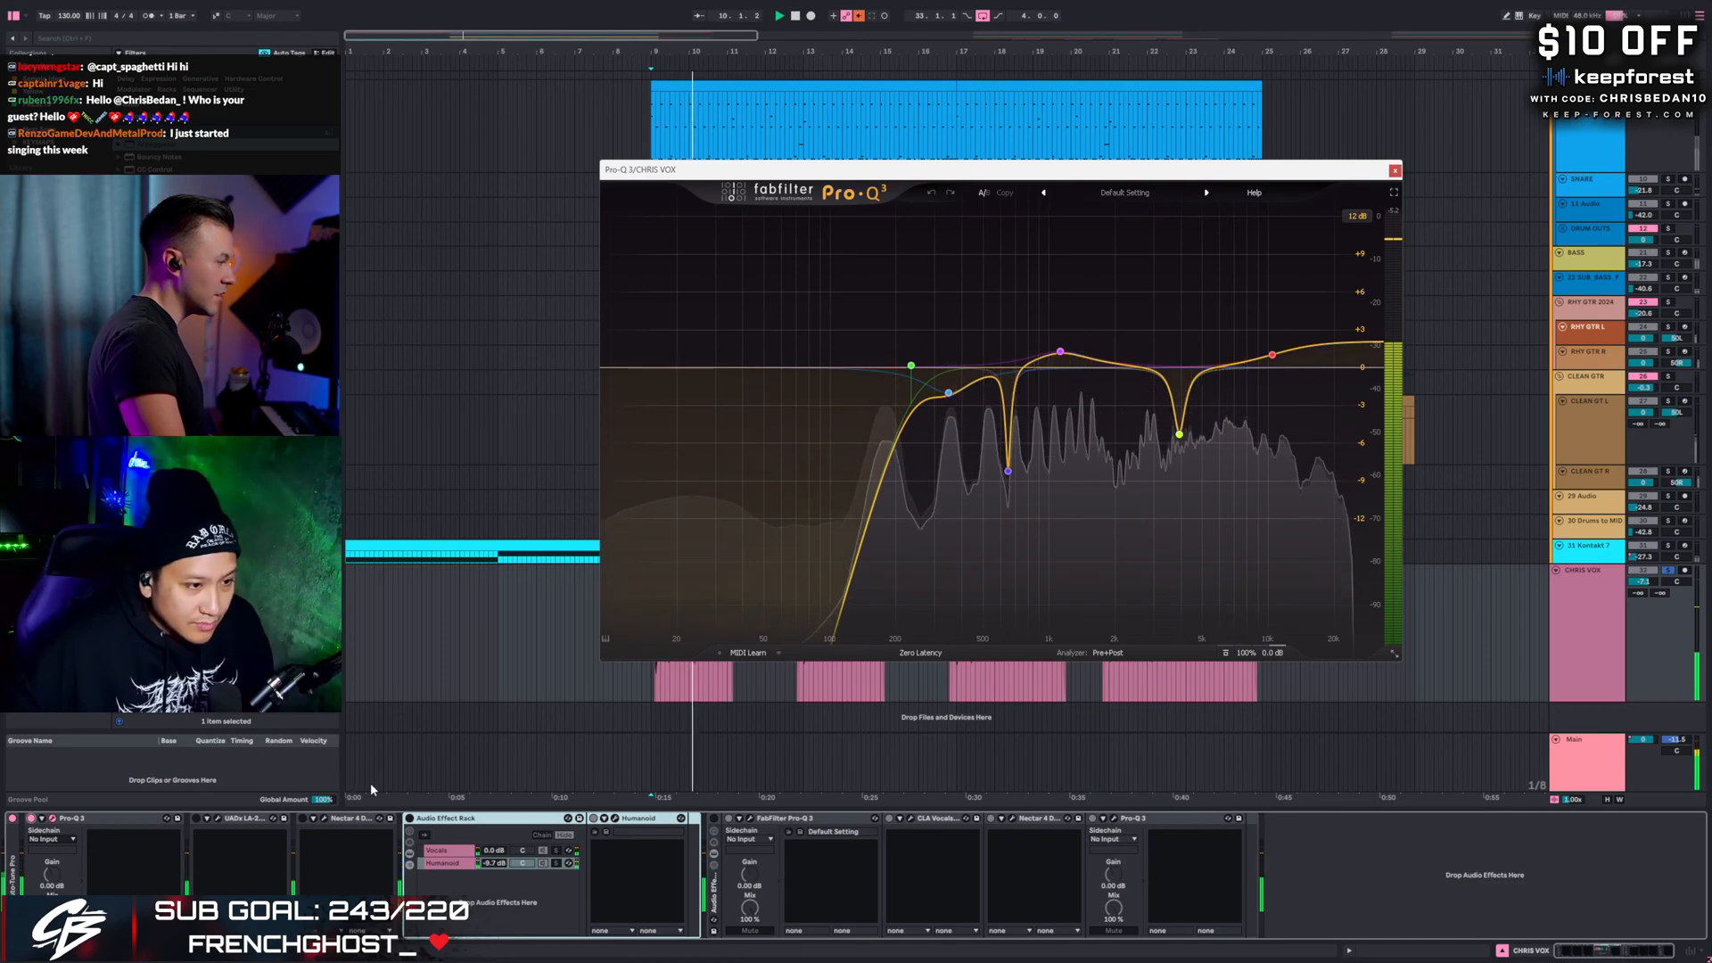
pyautogui.press('space')
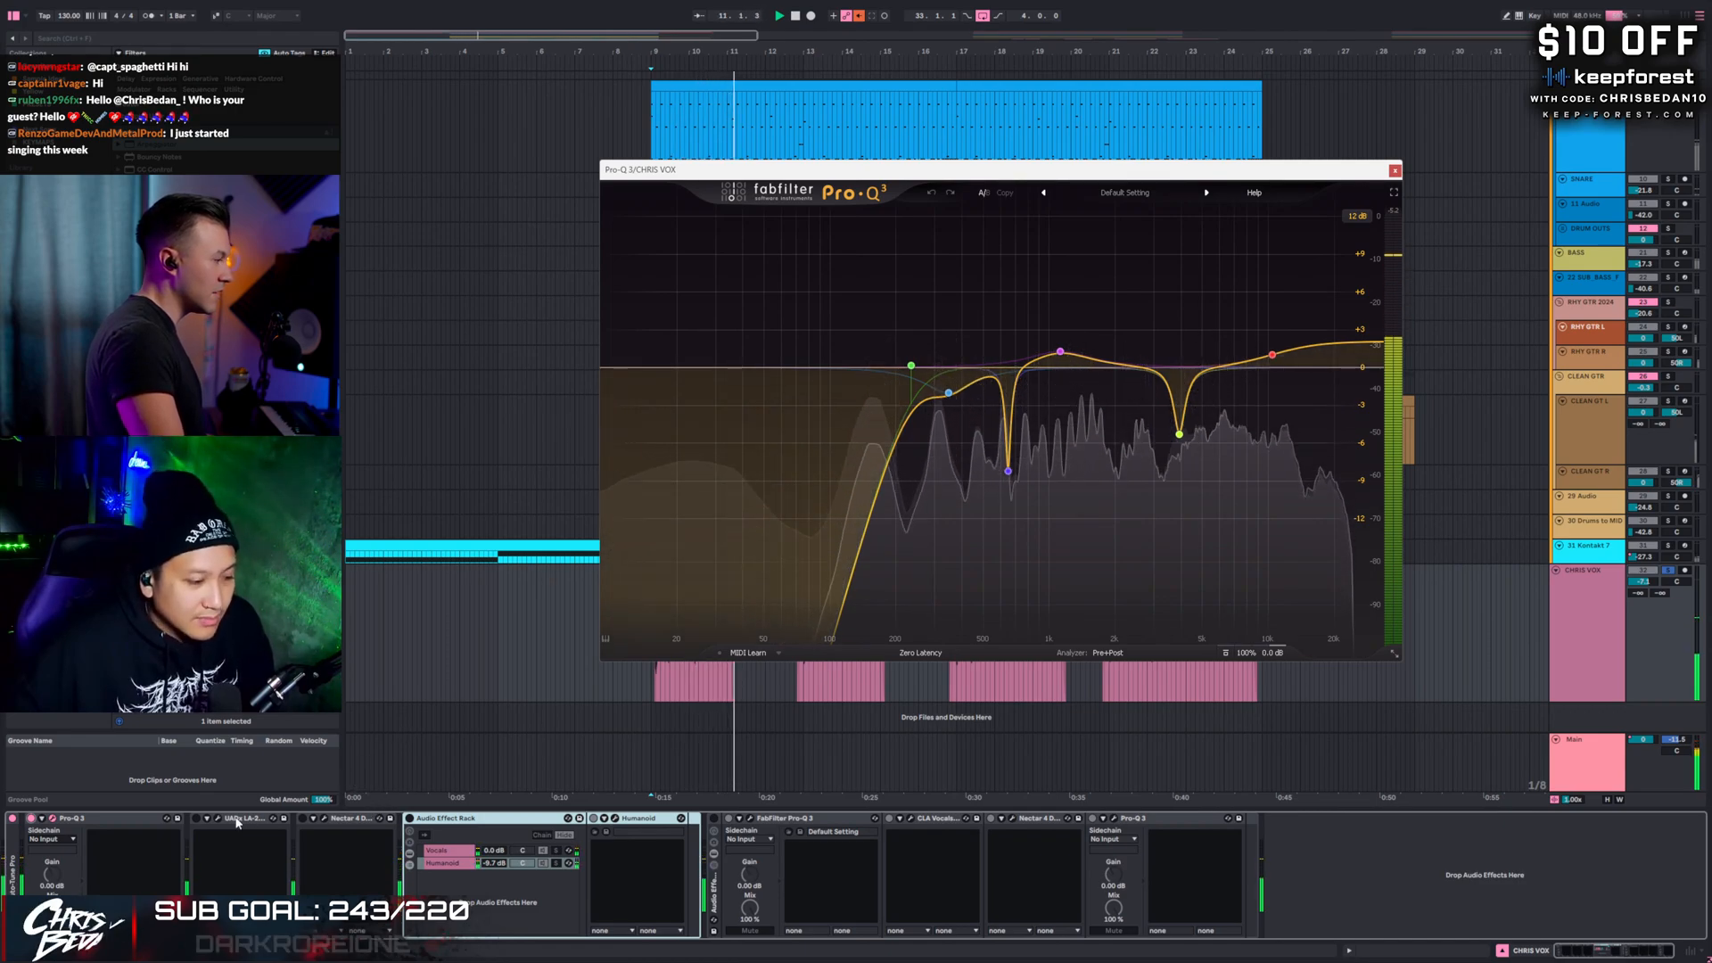
# - Inspect the vocal's LA-2A compressor and Nectar 4 DeEsser during playback, closing the DeEsser window when finished
pyautogui.click(218, 817)
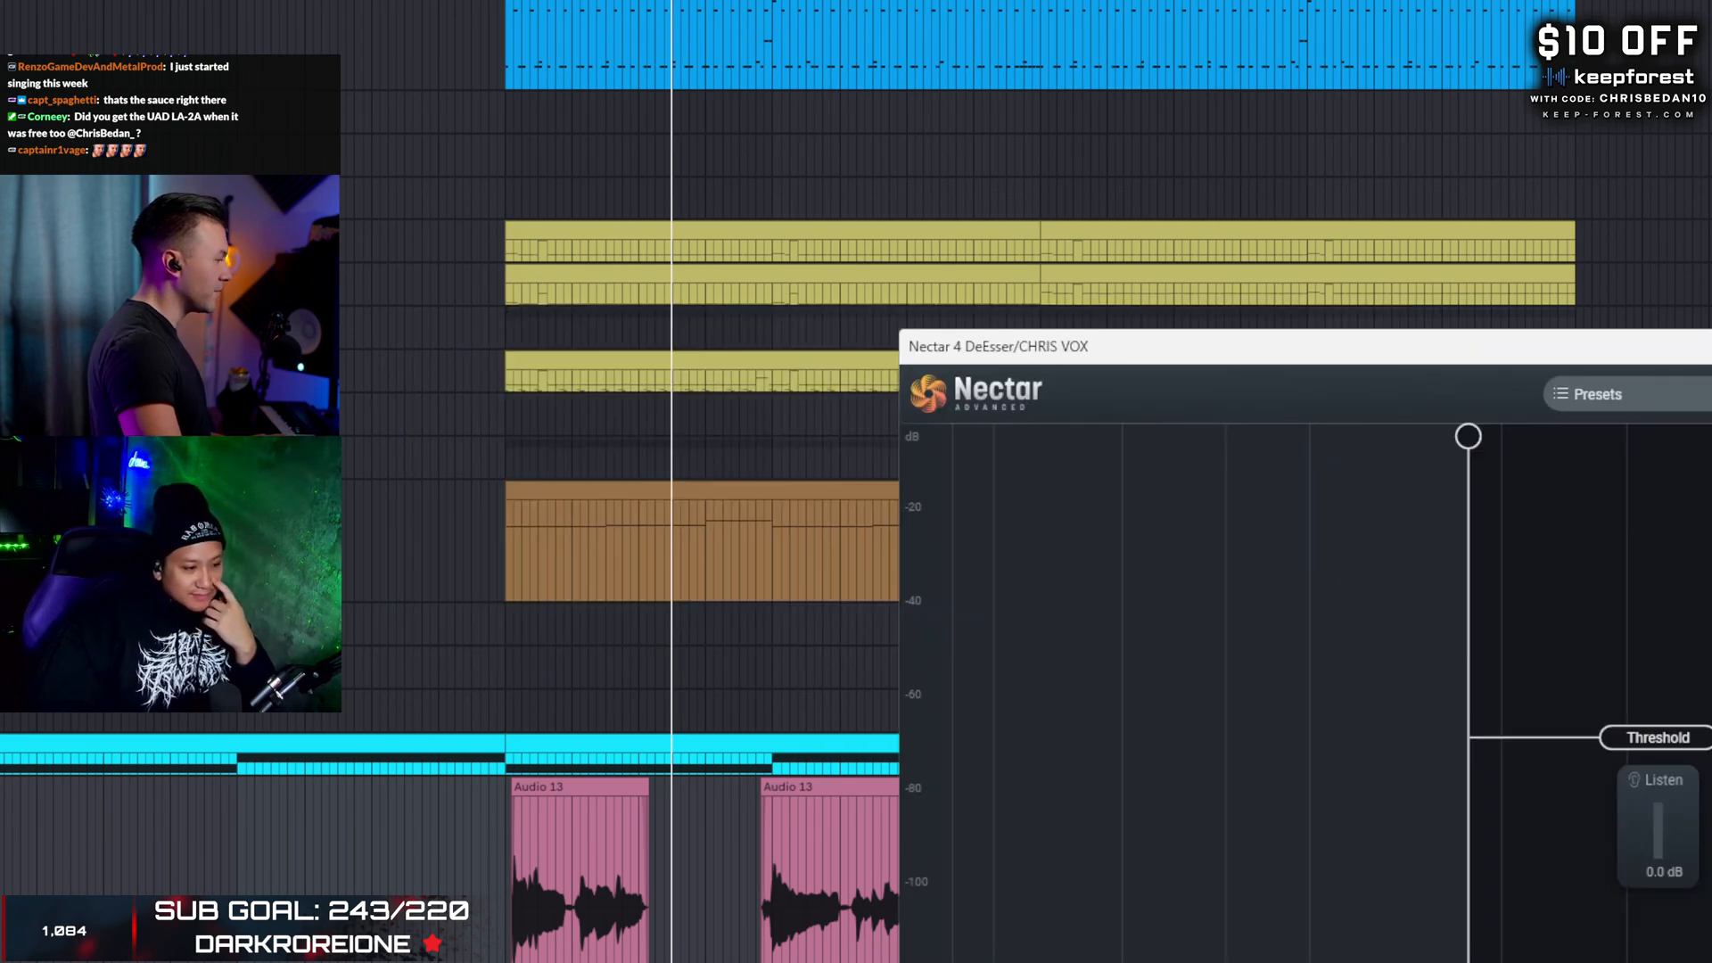
pyautogui.moveTo(922, 353); pyautogui.dragTo(780, 349)
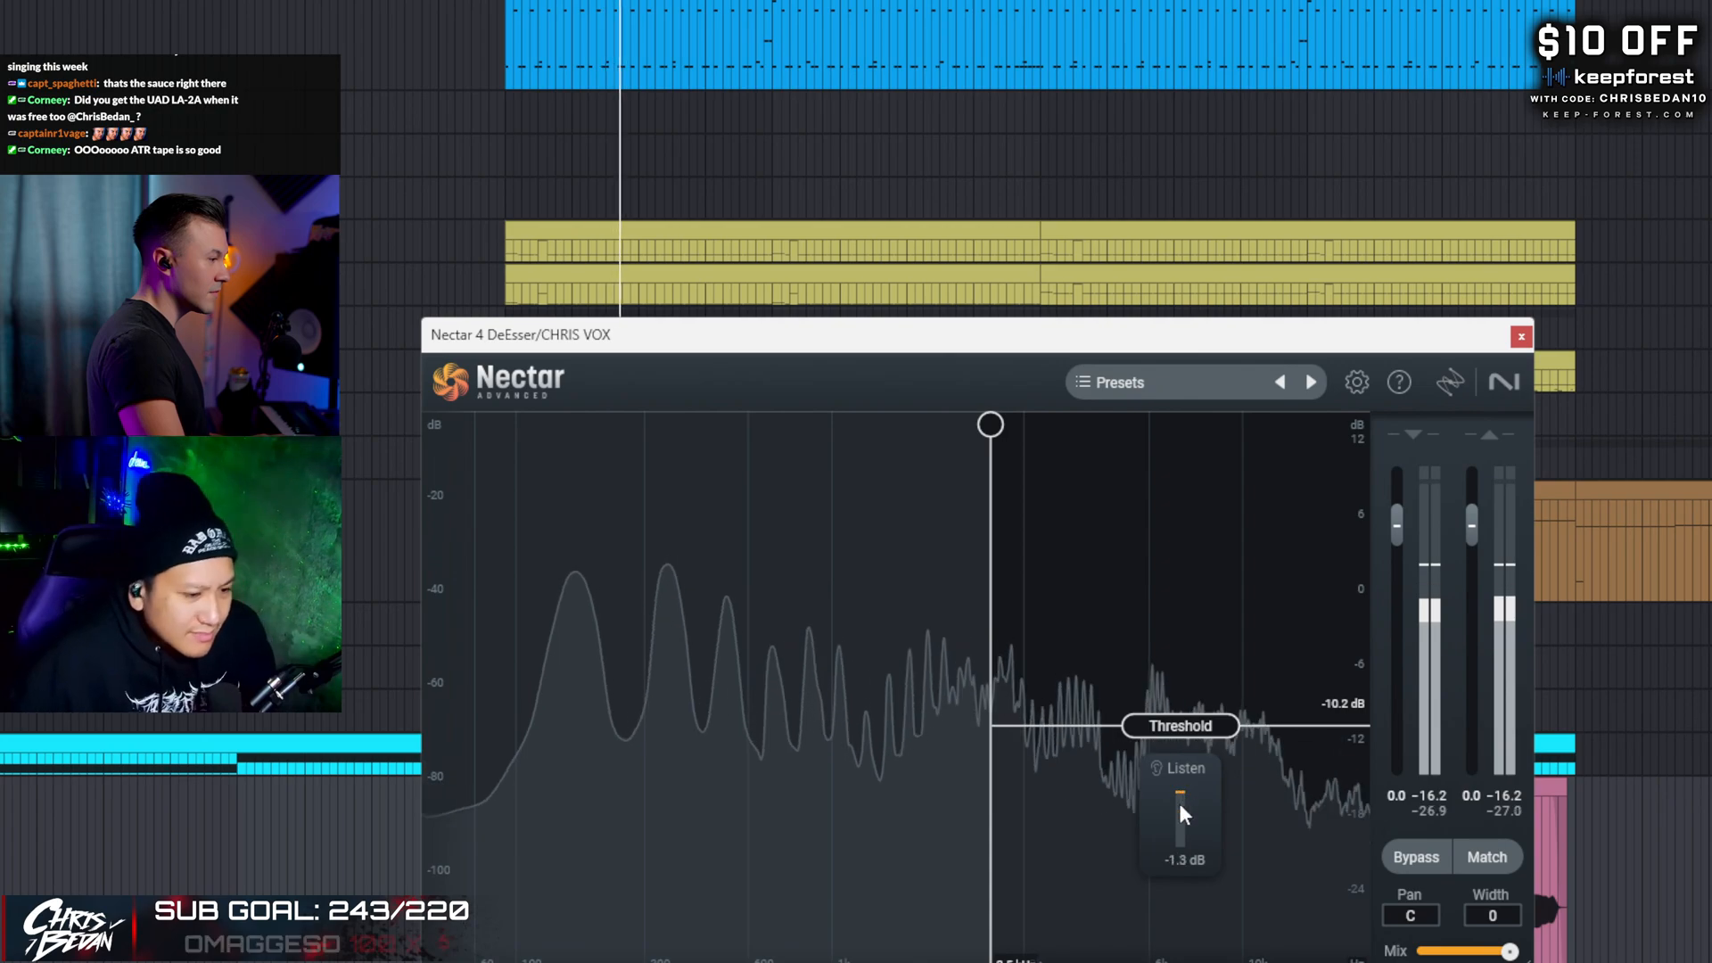
pyautogui.click(1521, 337)
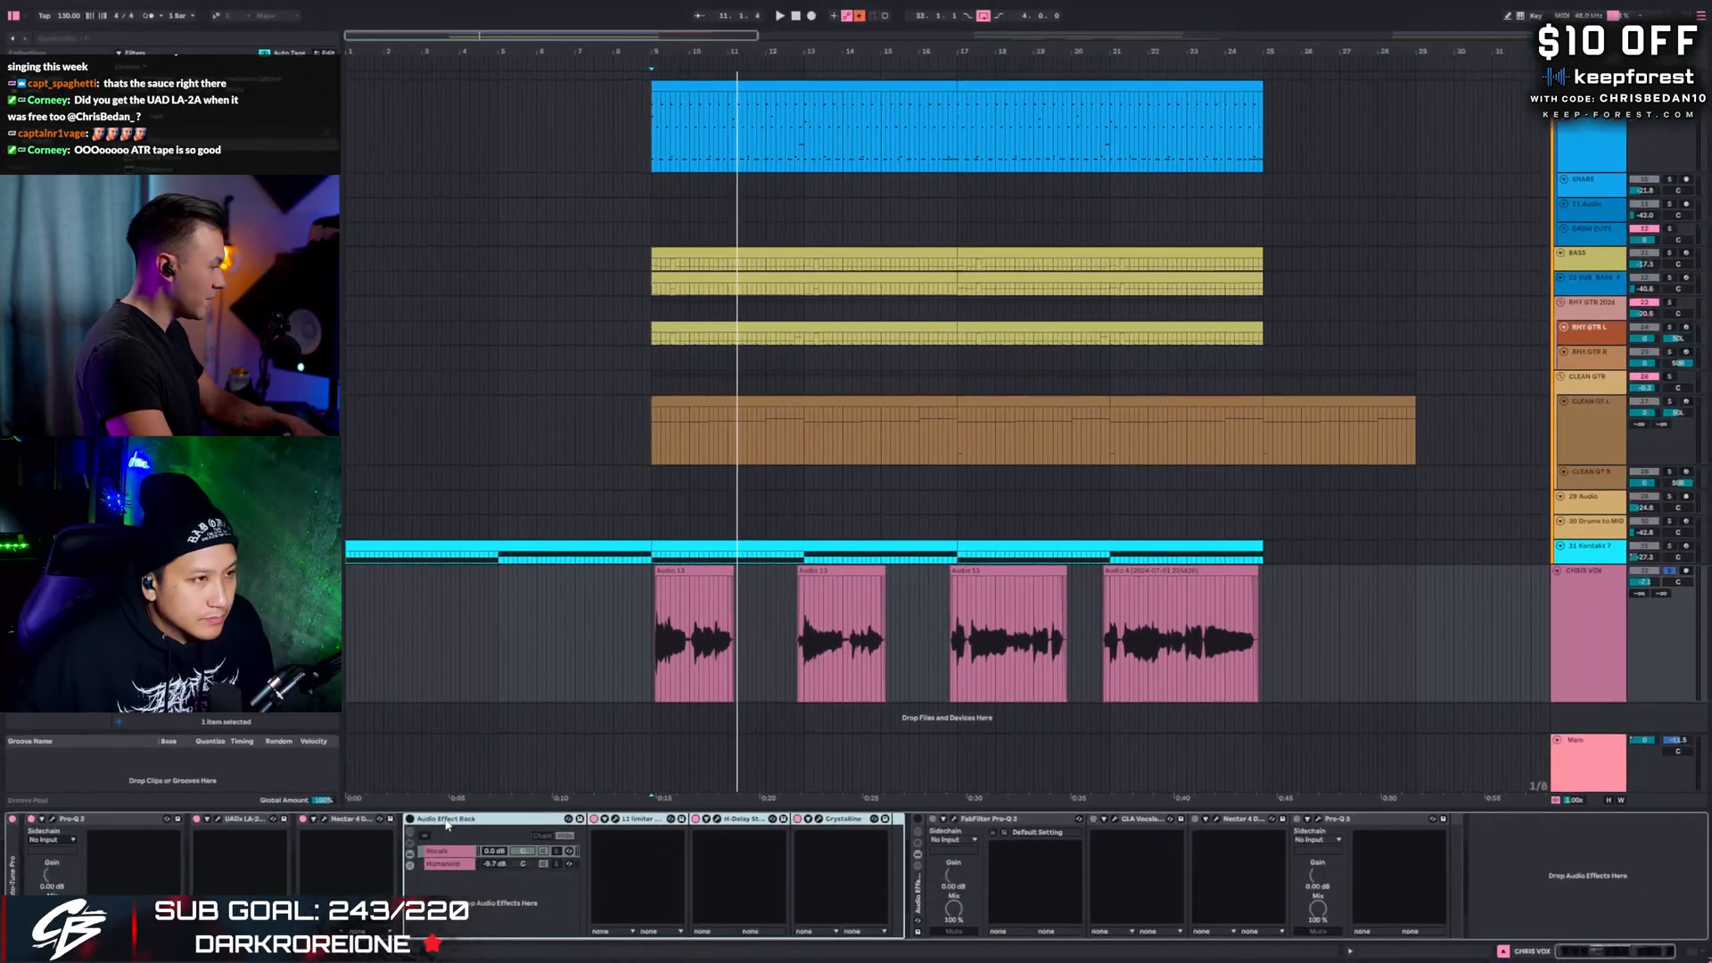
# - Examine the devices in the Audio Effect Rack's Vocals and Humanoid chains, including L1 limiter, H-Delay and Crystalline
pyautogui.click(442, 865)
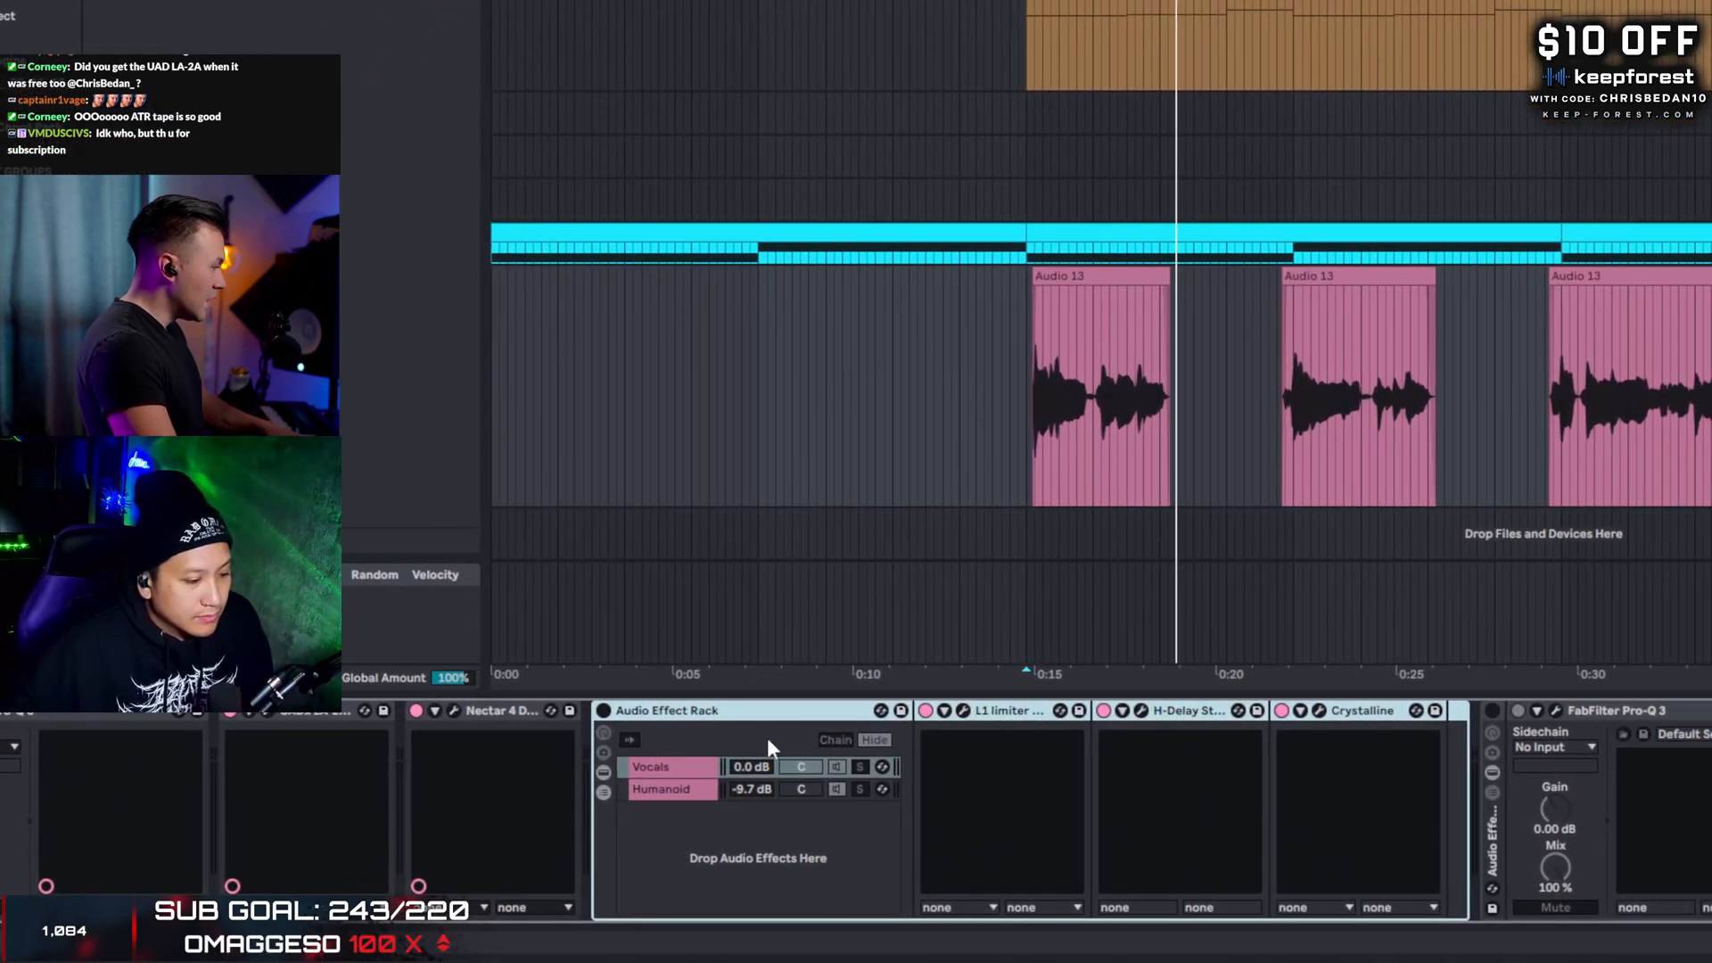
pyautogui.click(676, 770)
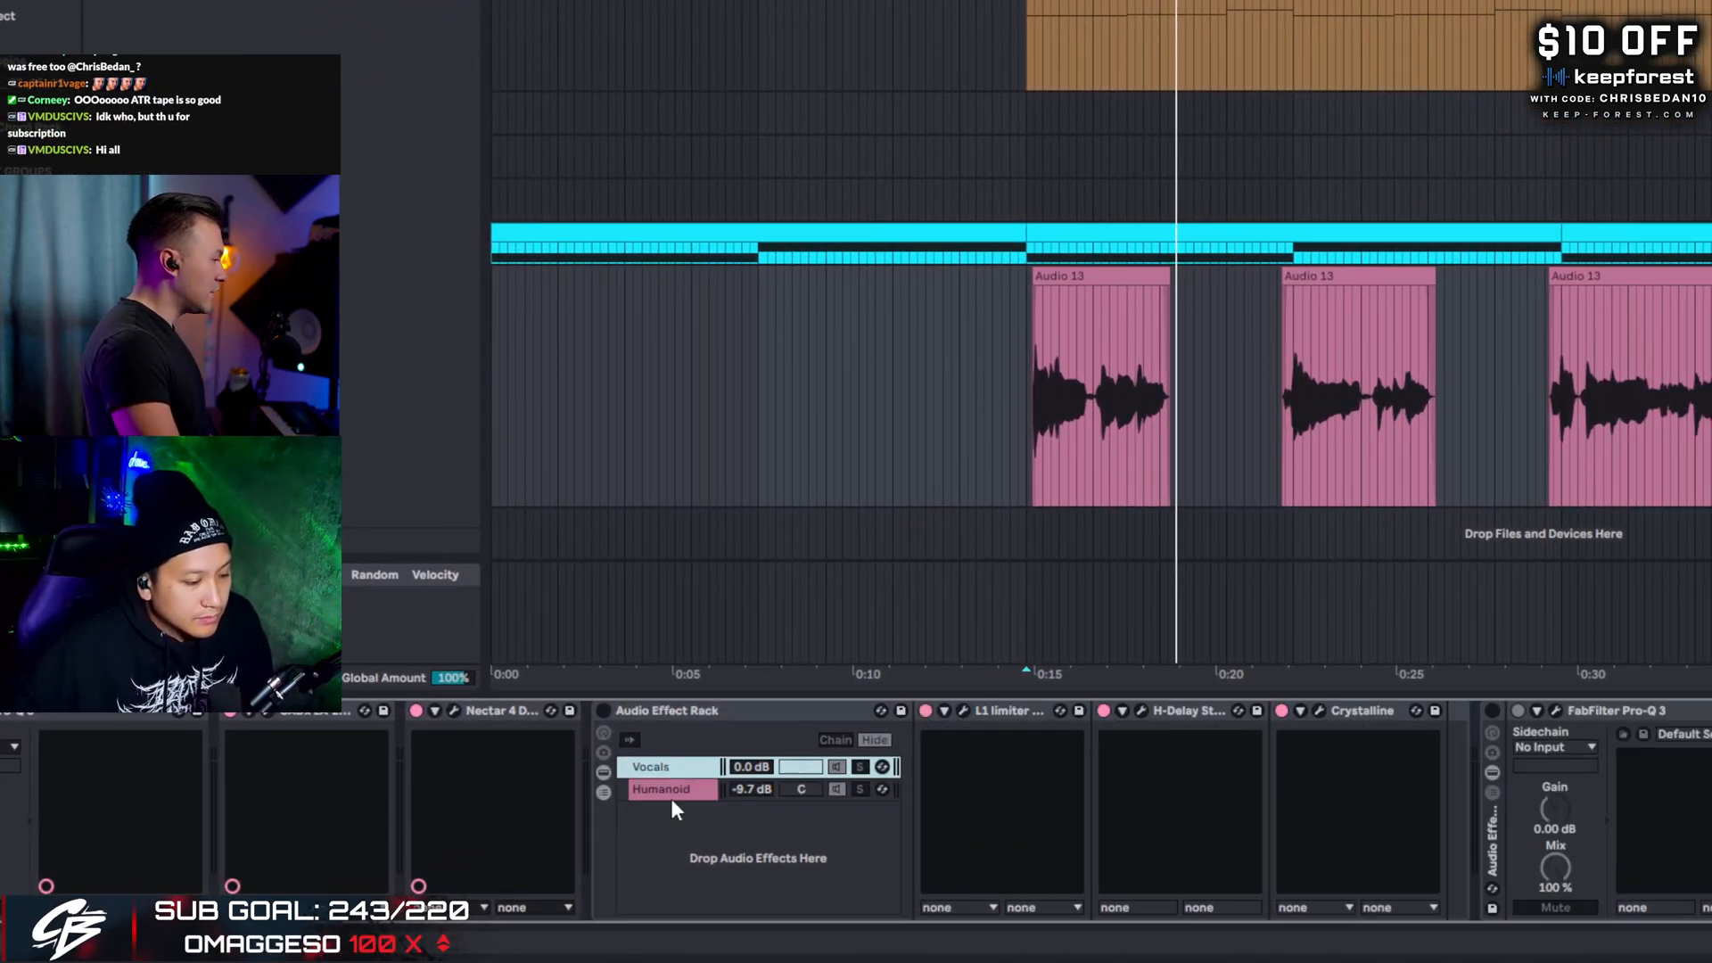
pyautogui.click(670, 791)
pyautogui.click(671, 767)
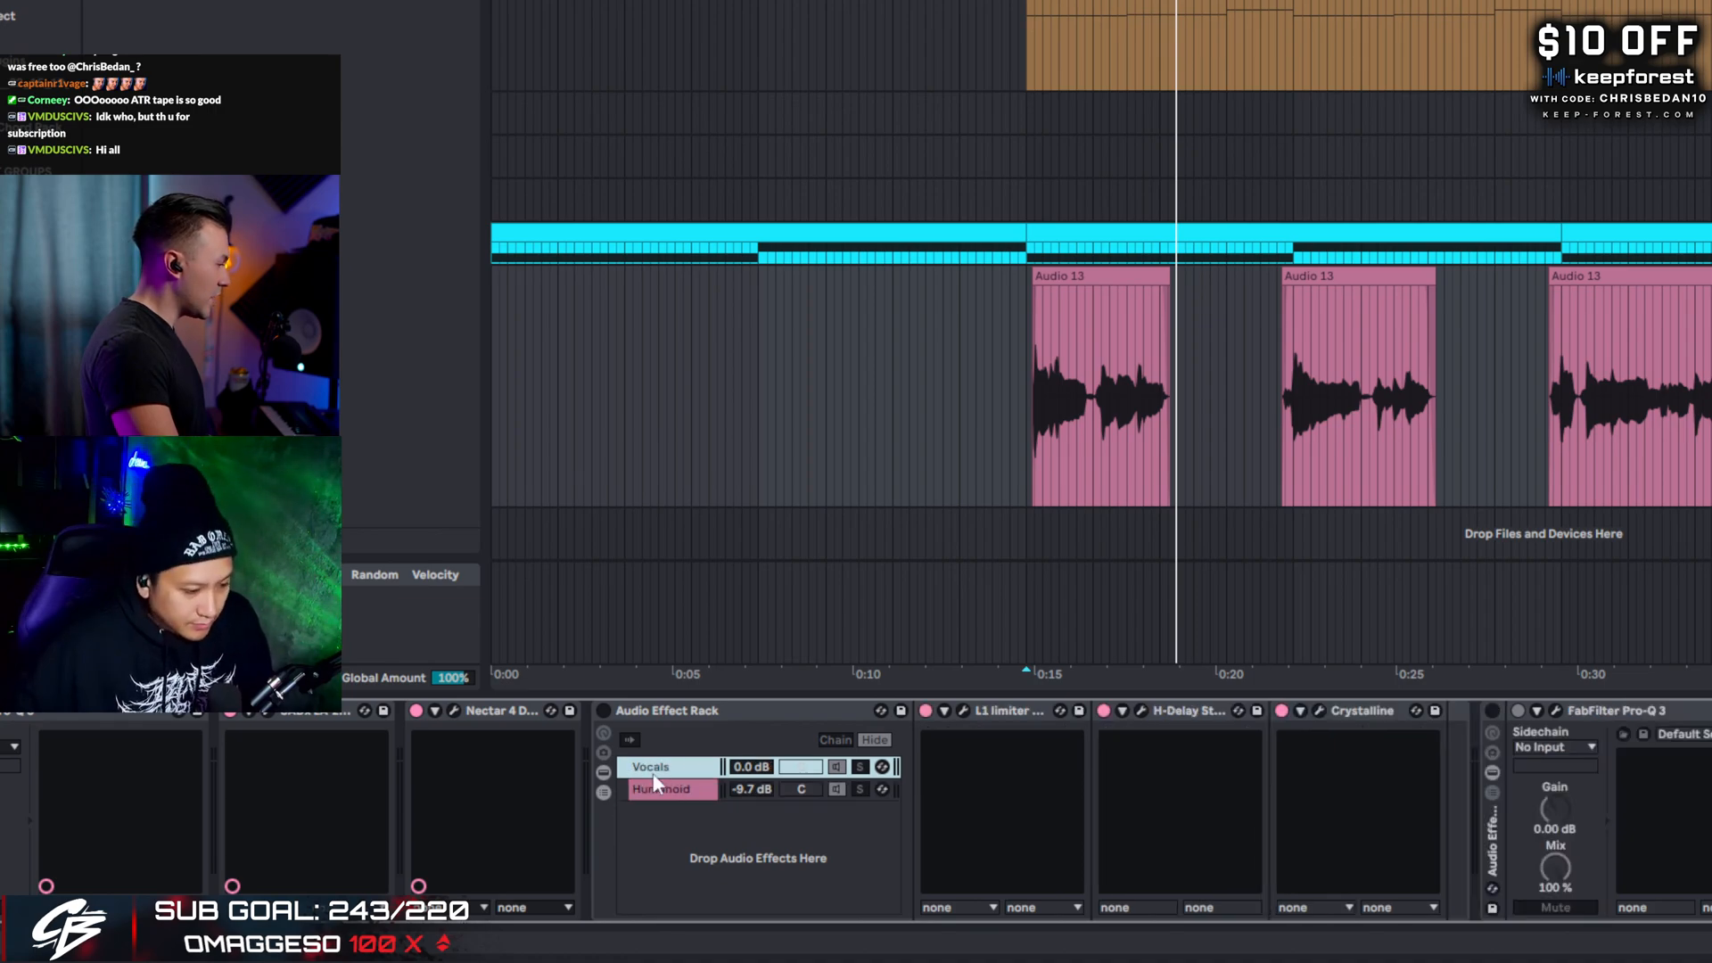
pyautogui.click(1008, 710)
pyautogui.click(1174, 710)
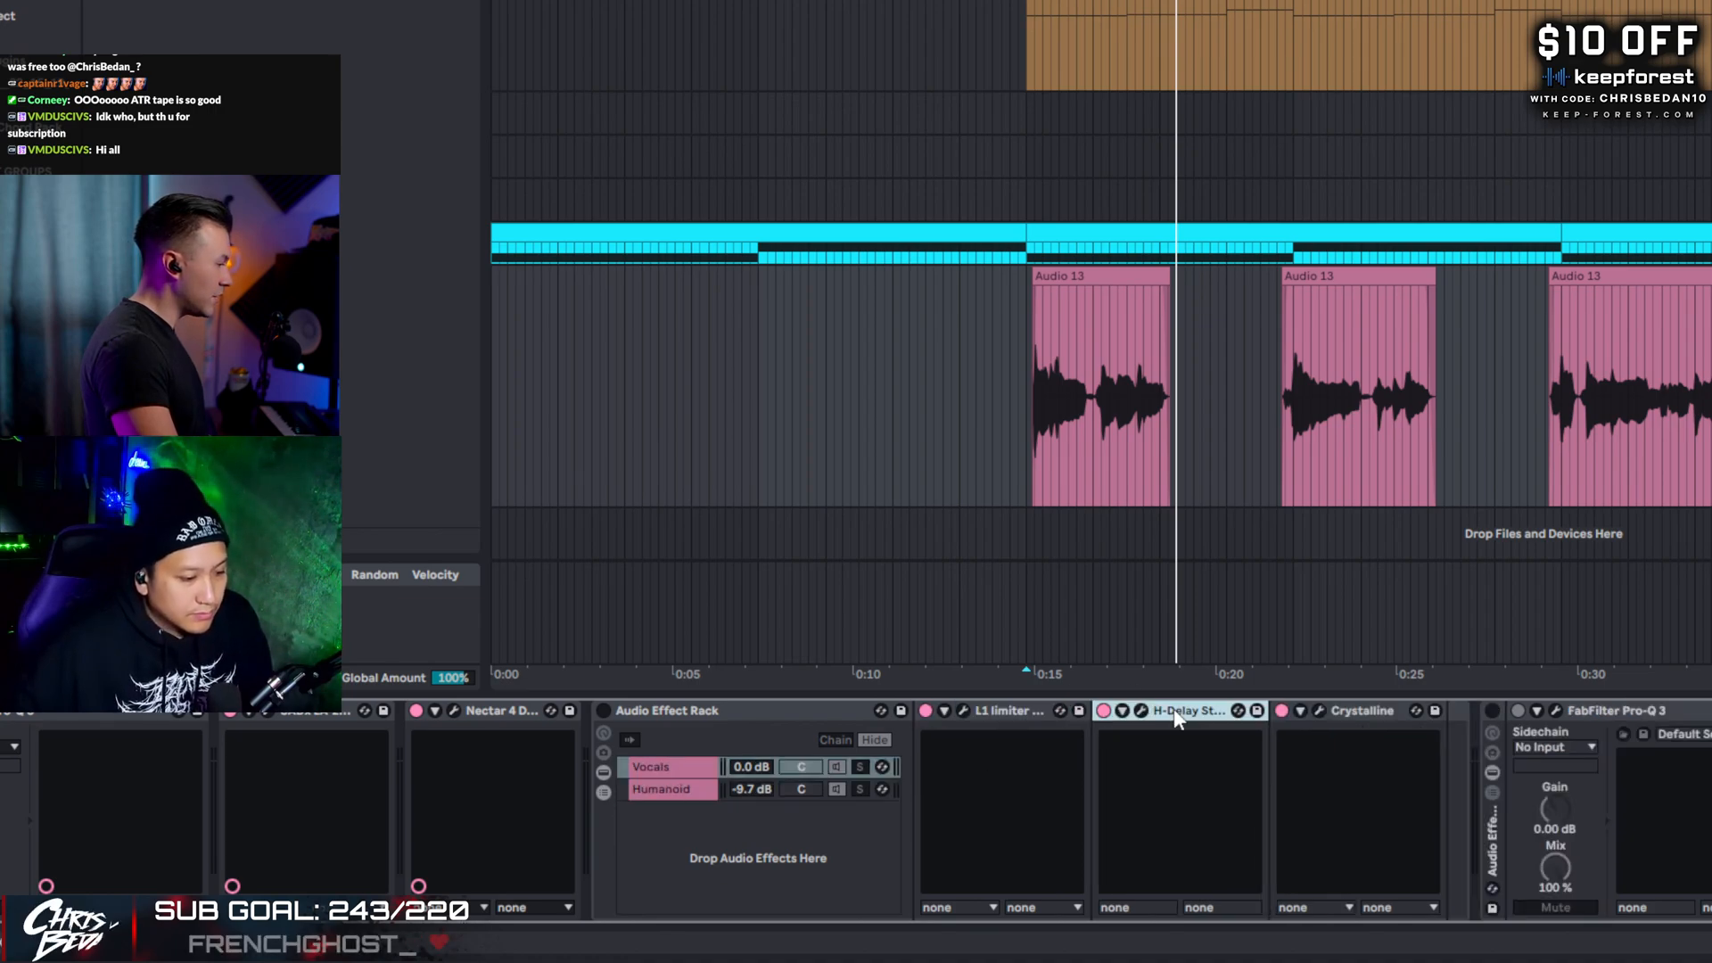
pyautogui.click(1407, 712)
pyautogui.click(665, 788)
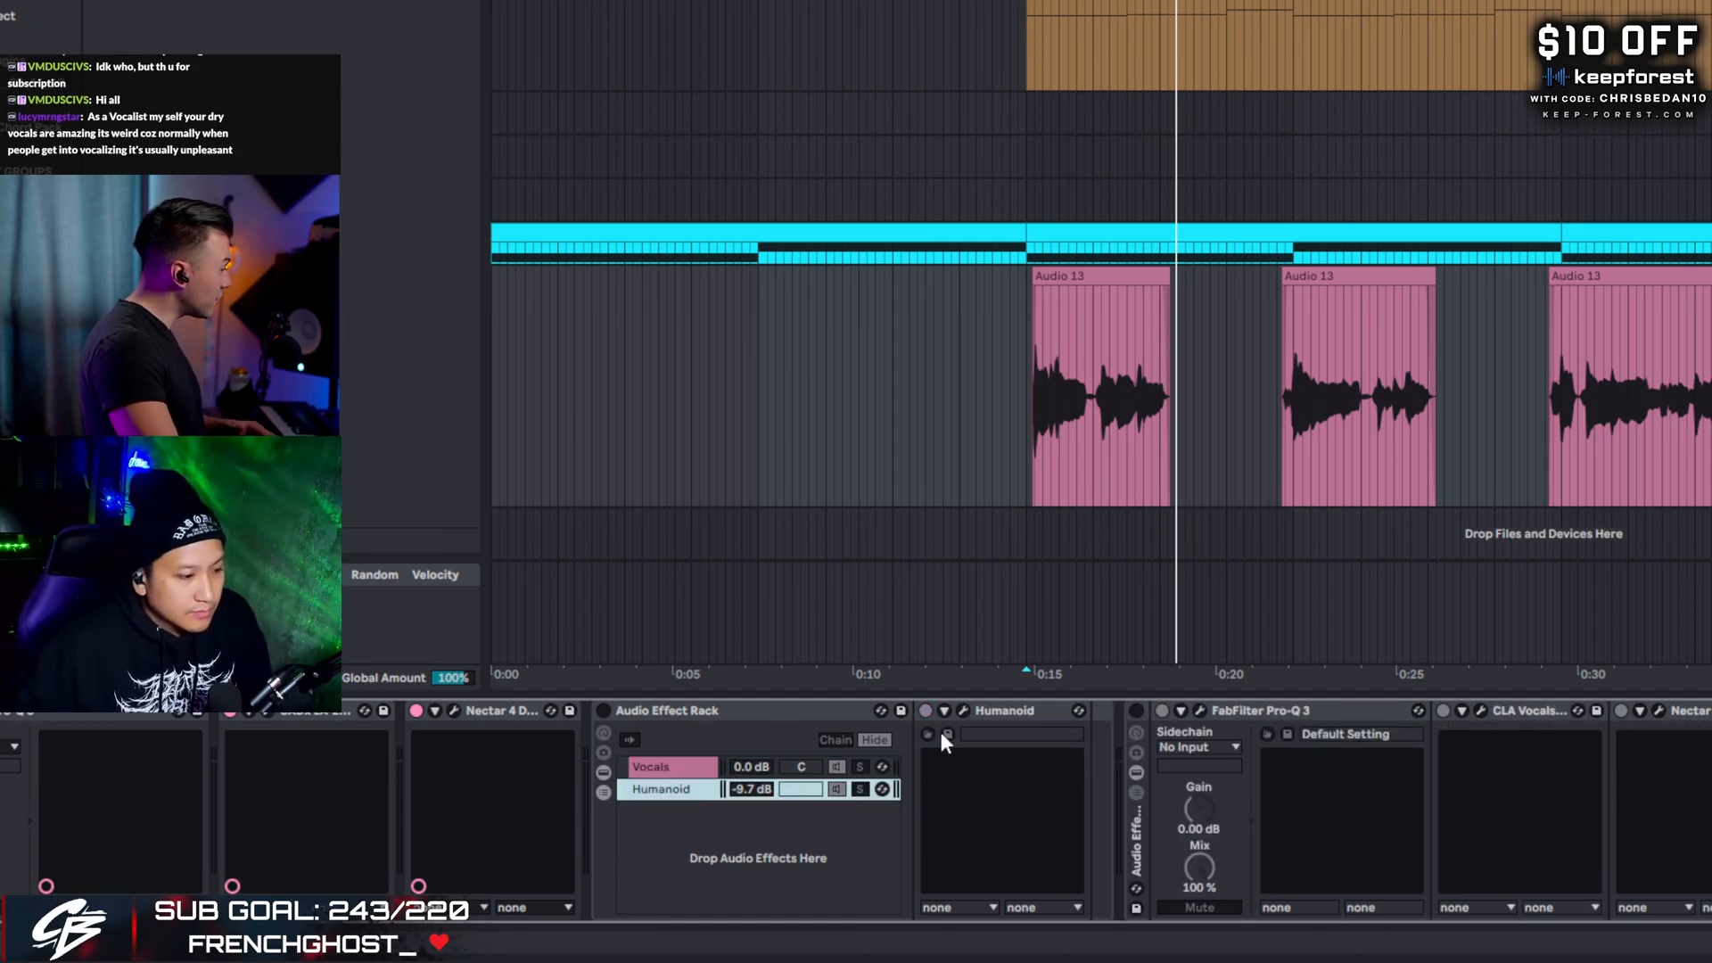
pyautogui.click(656, 767)
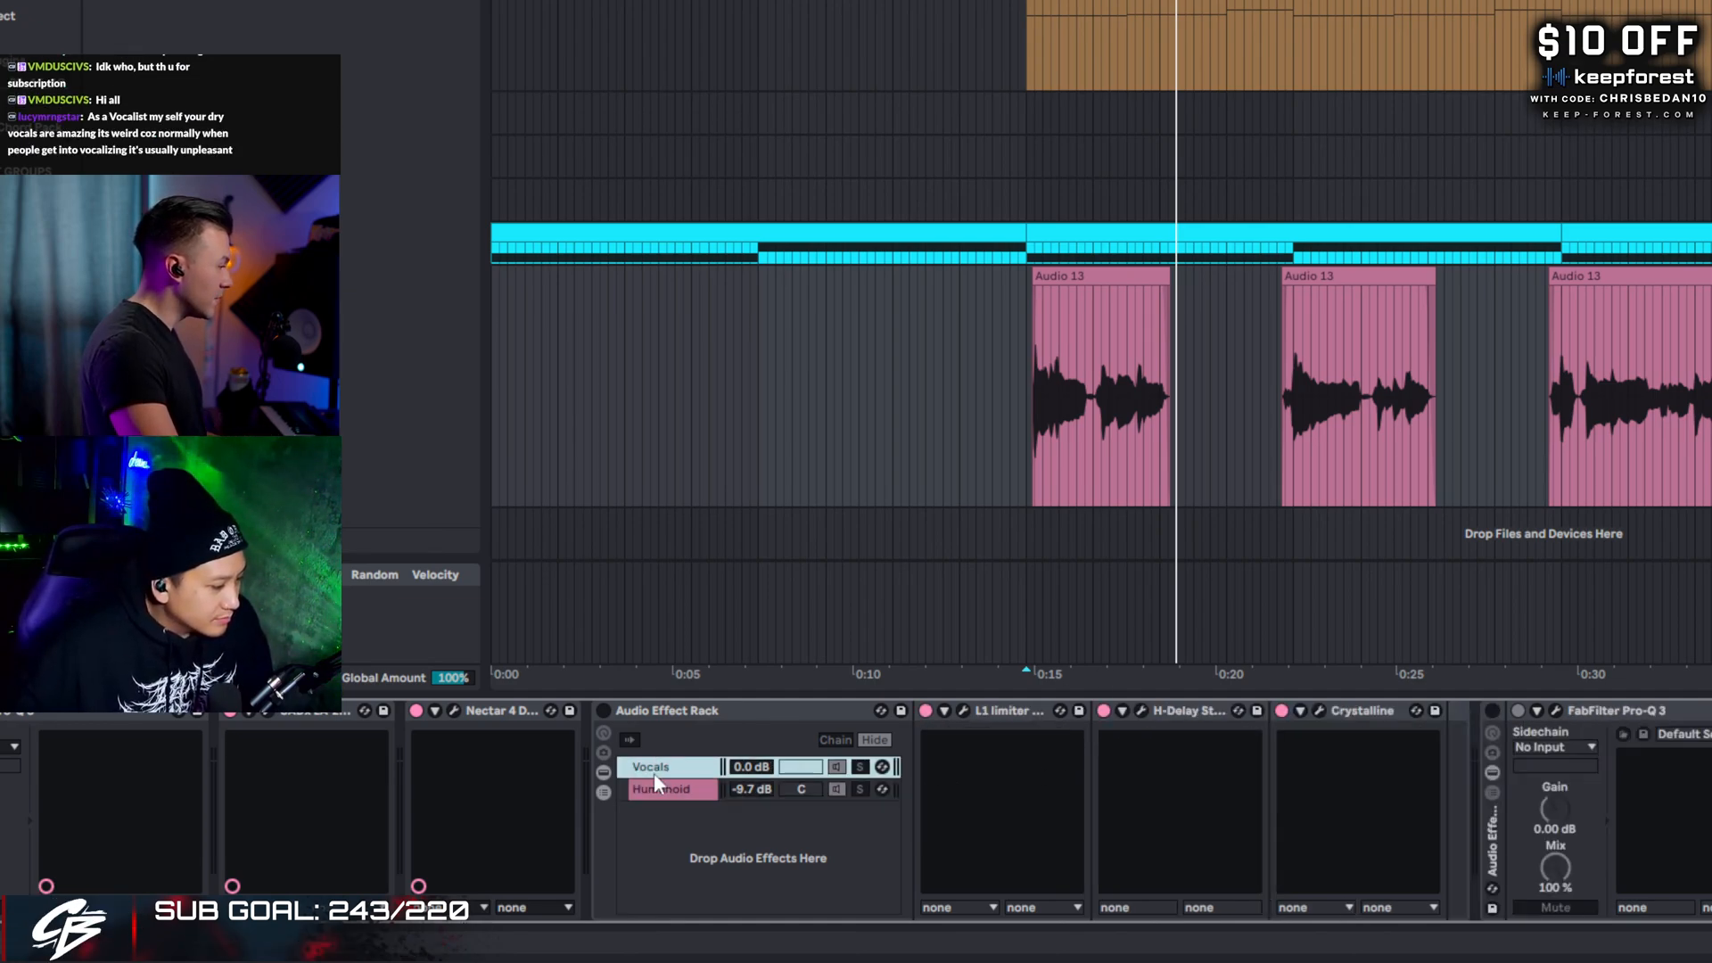
# - Re-enable the first Audio Effect Rack and solo its Vocals chain
pyautogui.click(603, 709)
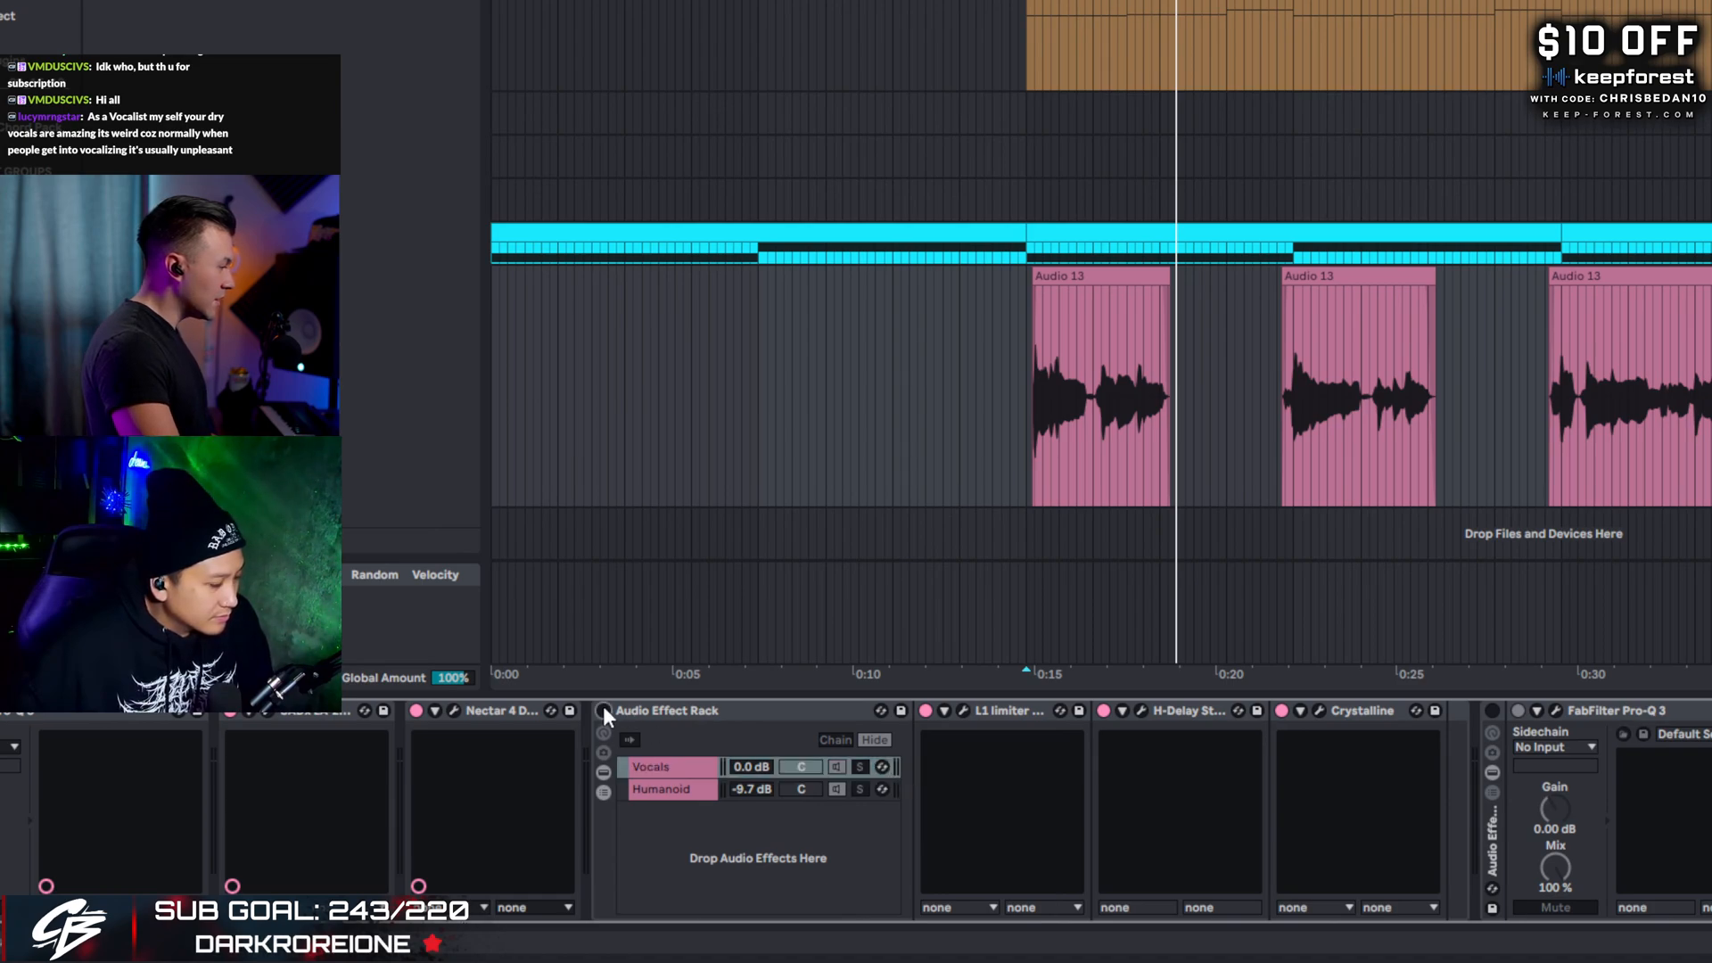
pyautogui.click(861, 767)
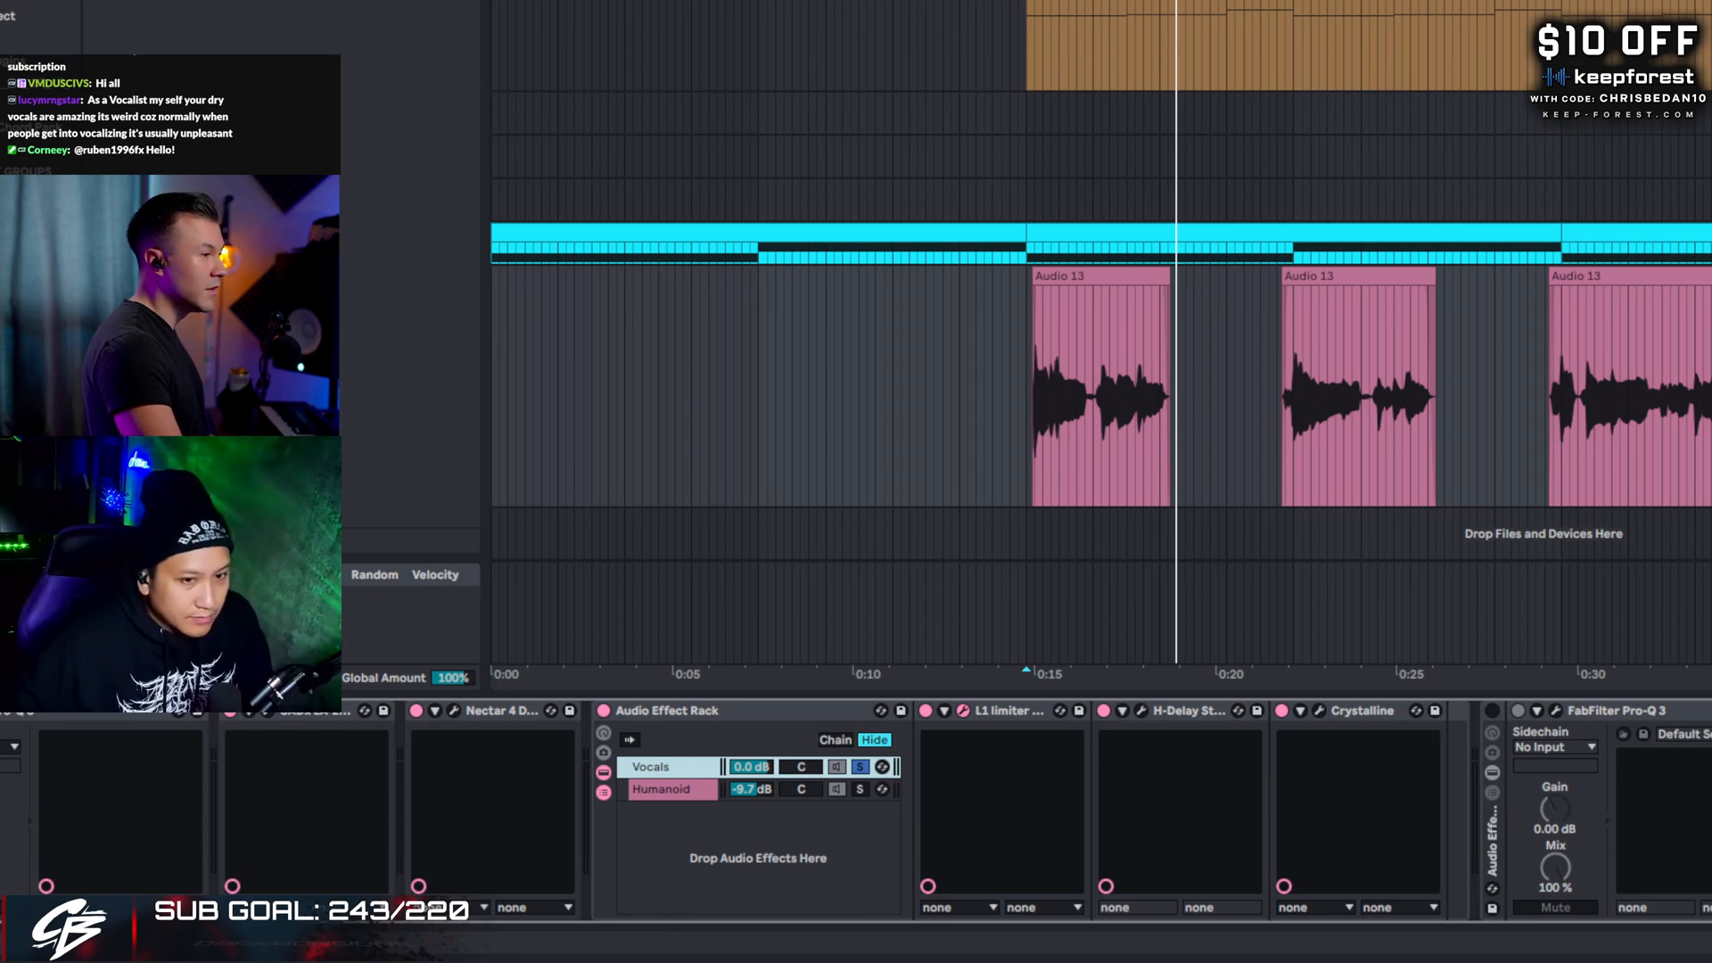
# - Open the L1 limiter in the Vocals chain and play the vocal with H-Delay and Crystalline bypassed
pyautogui.click(963, 711)
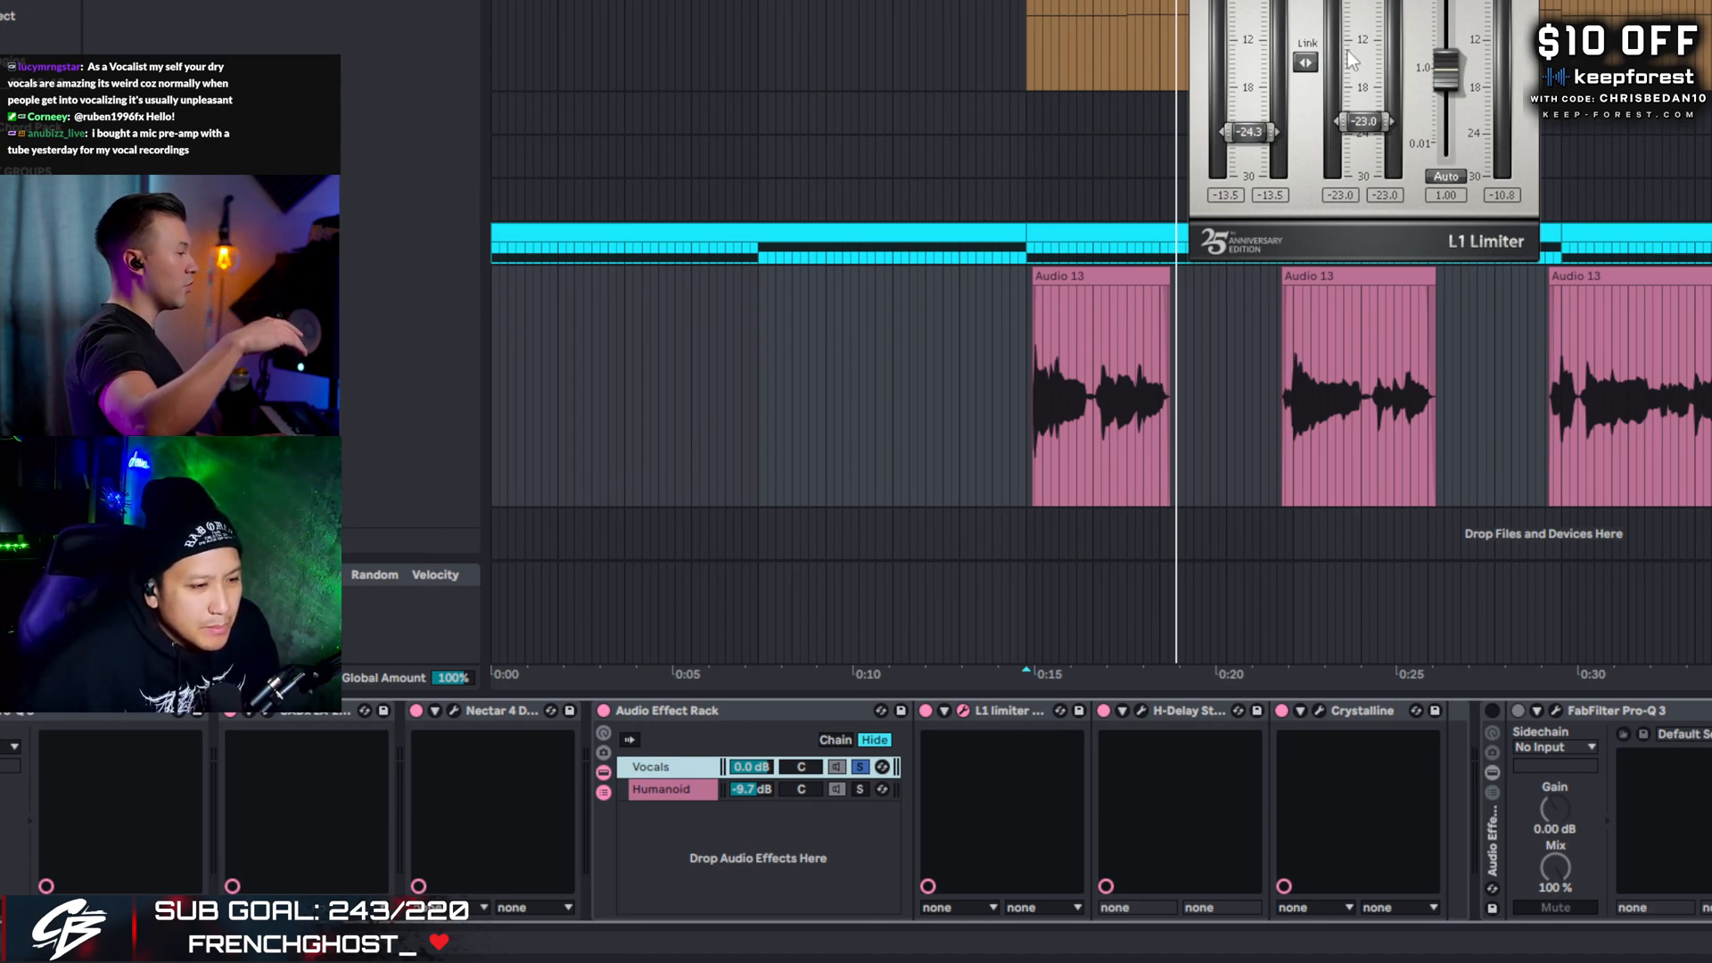
pyautogui.press('space')
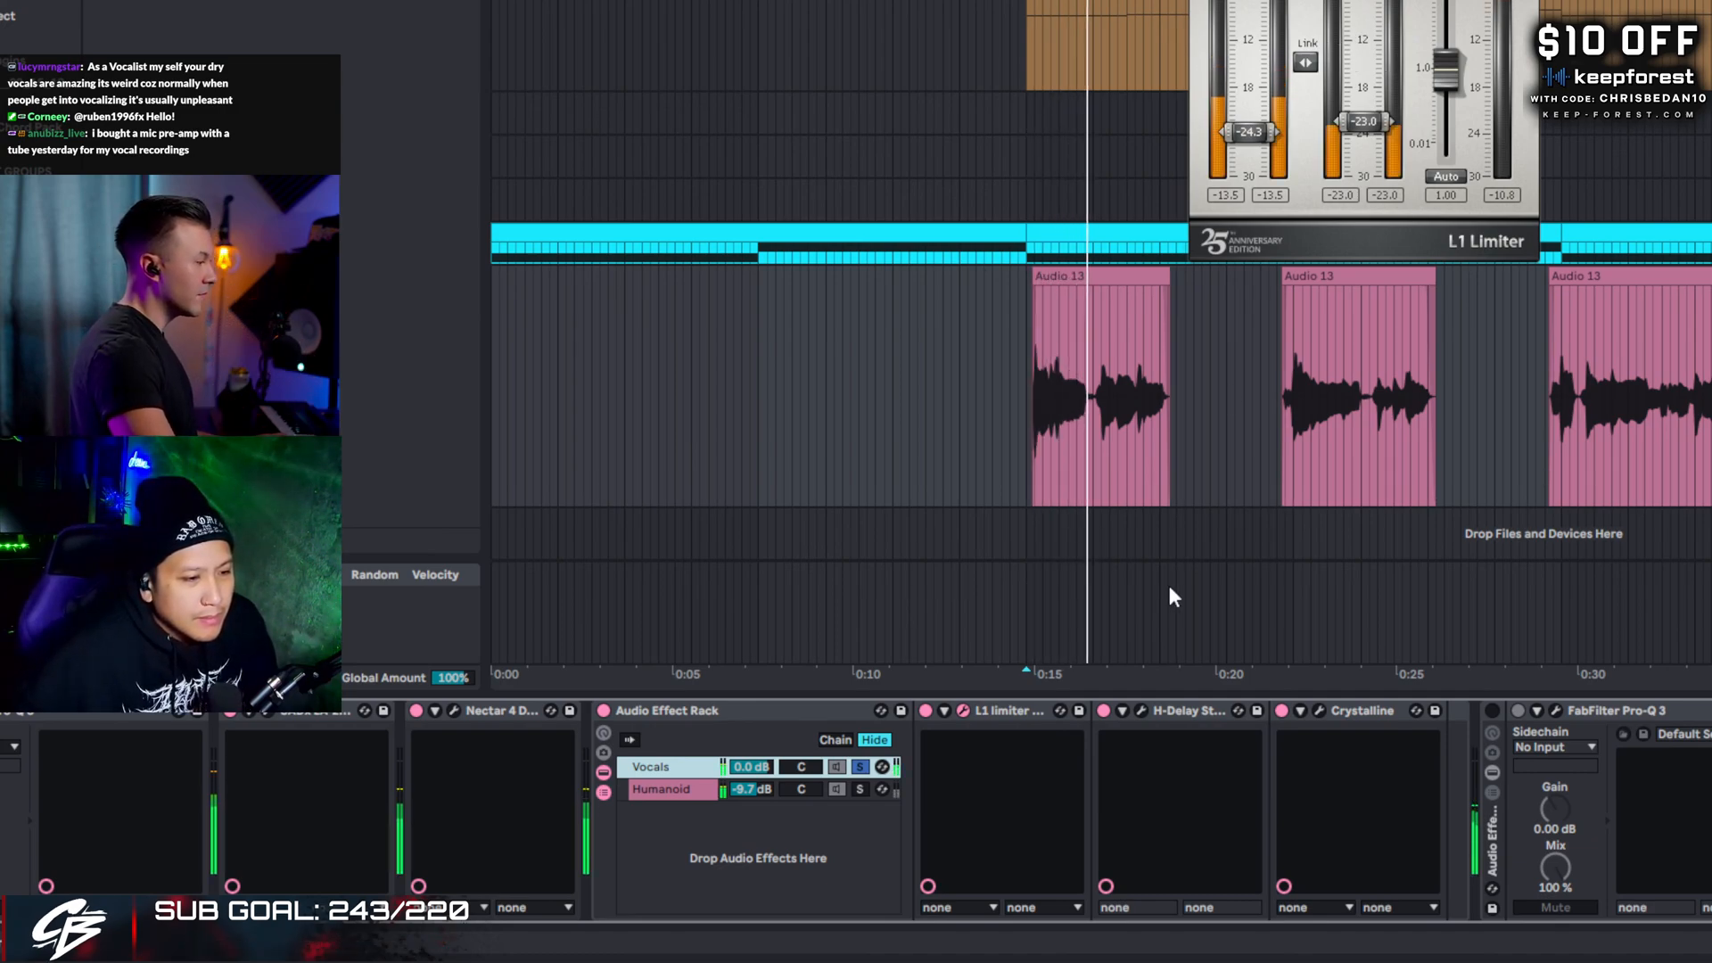
pyautogui.click(1104, 711)
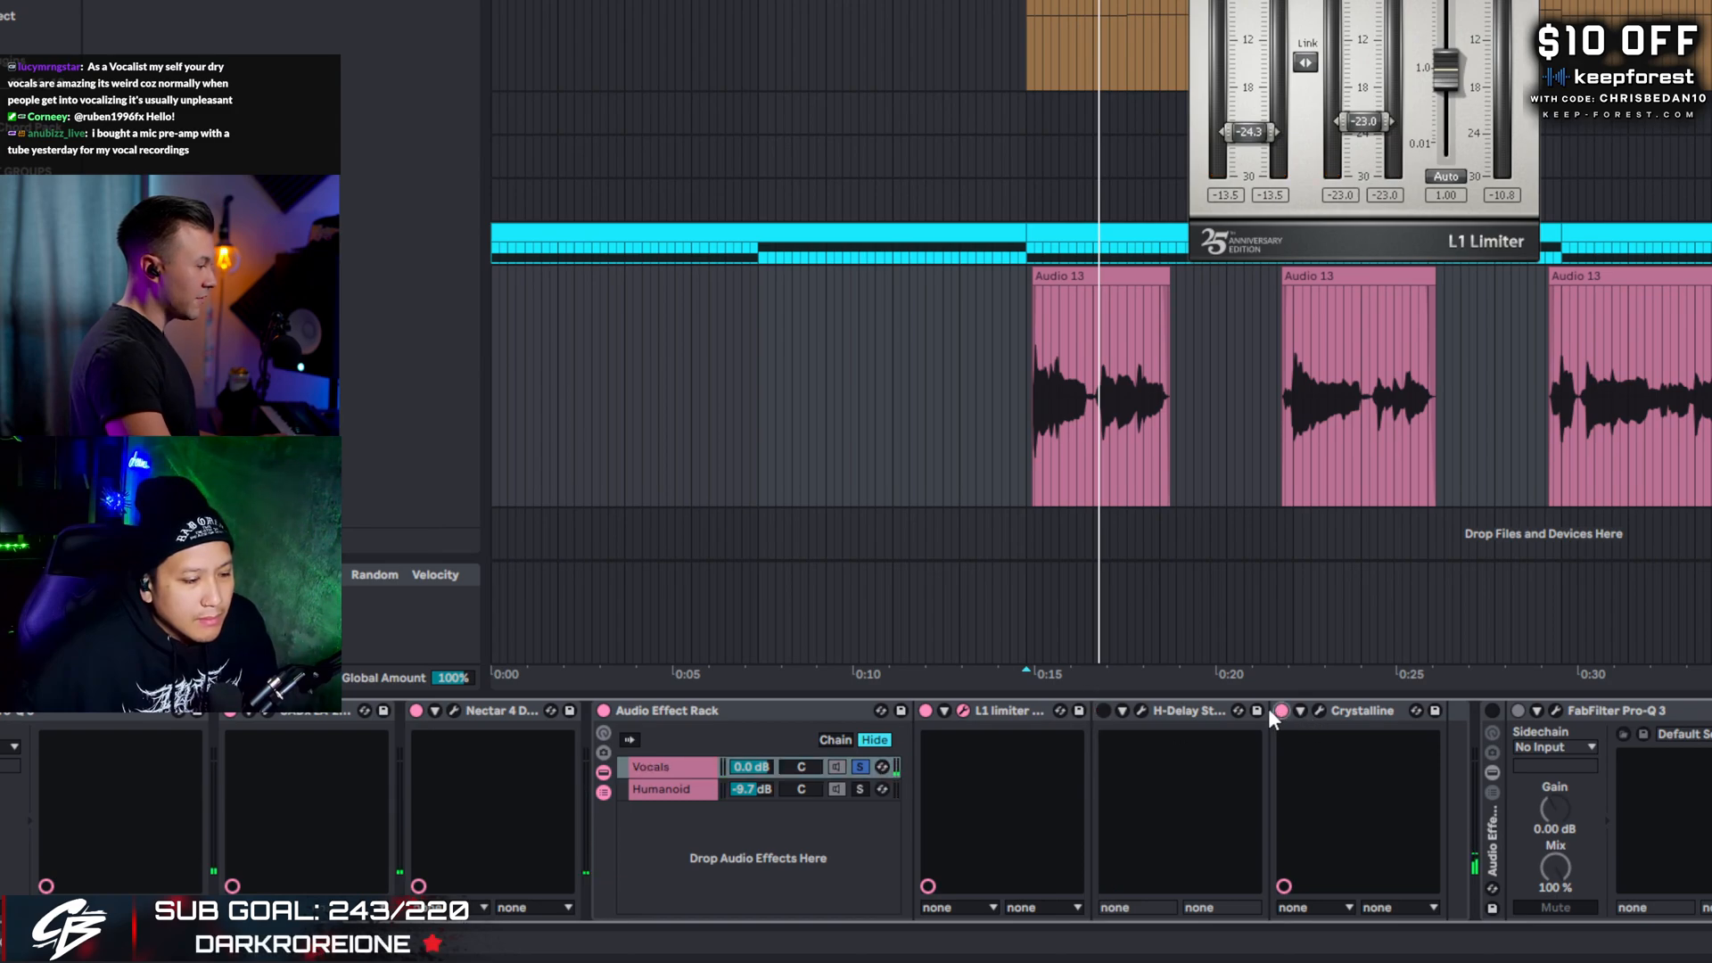
pyautogui.click(1282, 710)
pyautogui.press('space')
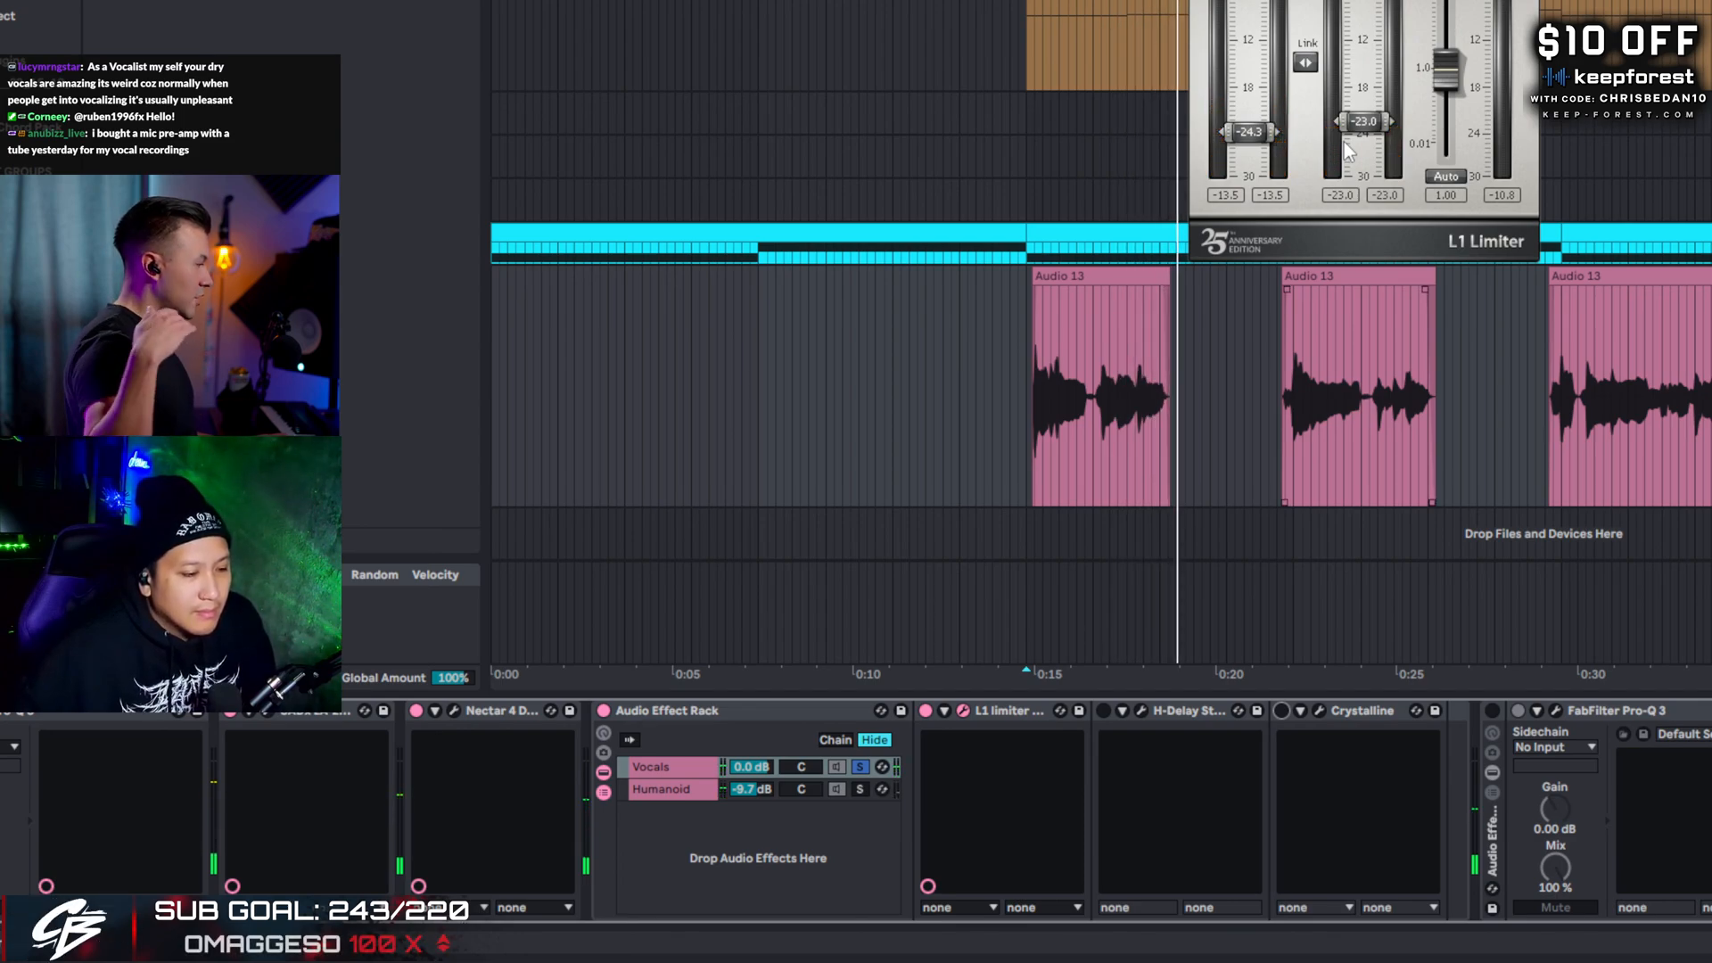
# - Re-enable H-Delay in the Vocals chain, audition the vocal with its settings in view, and close its window
pyautogui.click(1104, 709)
pyautogui.click(1141, 710)
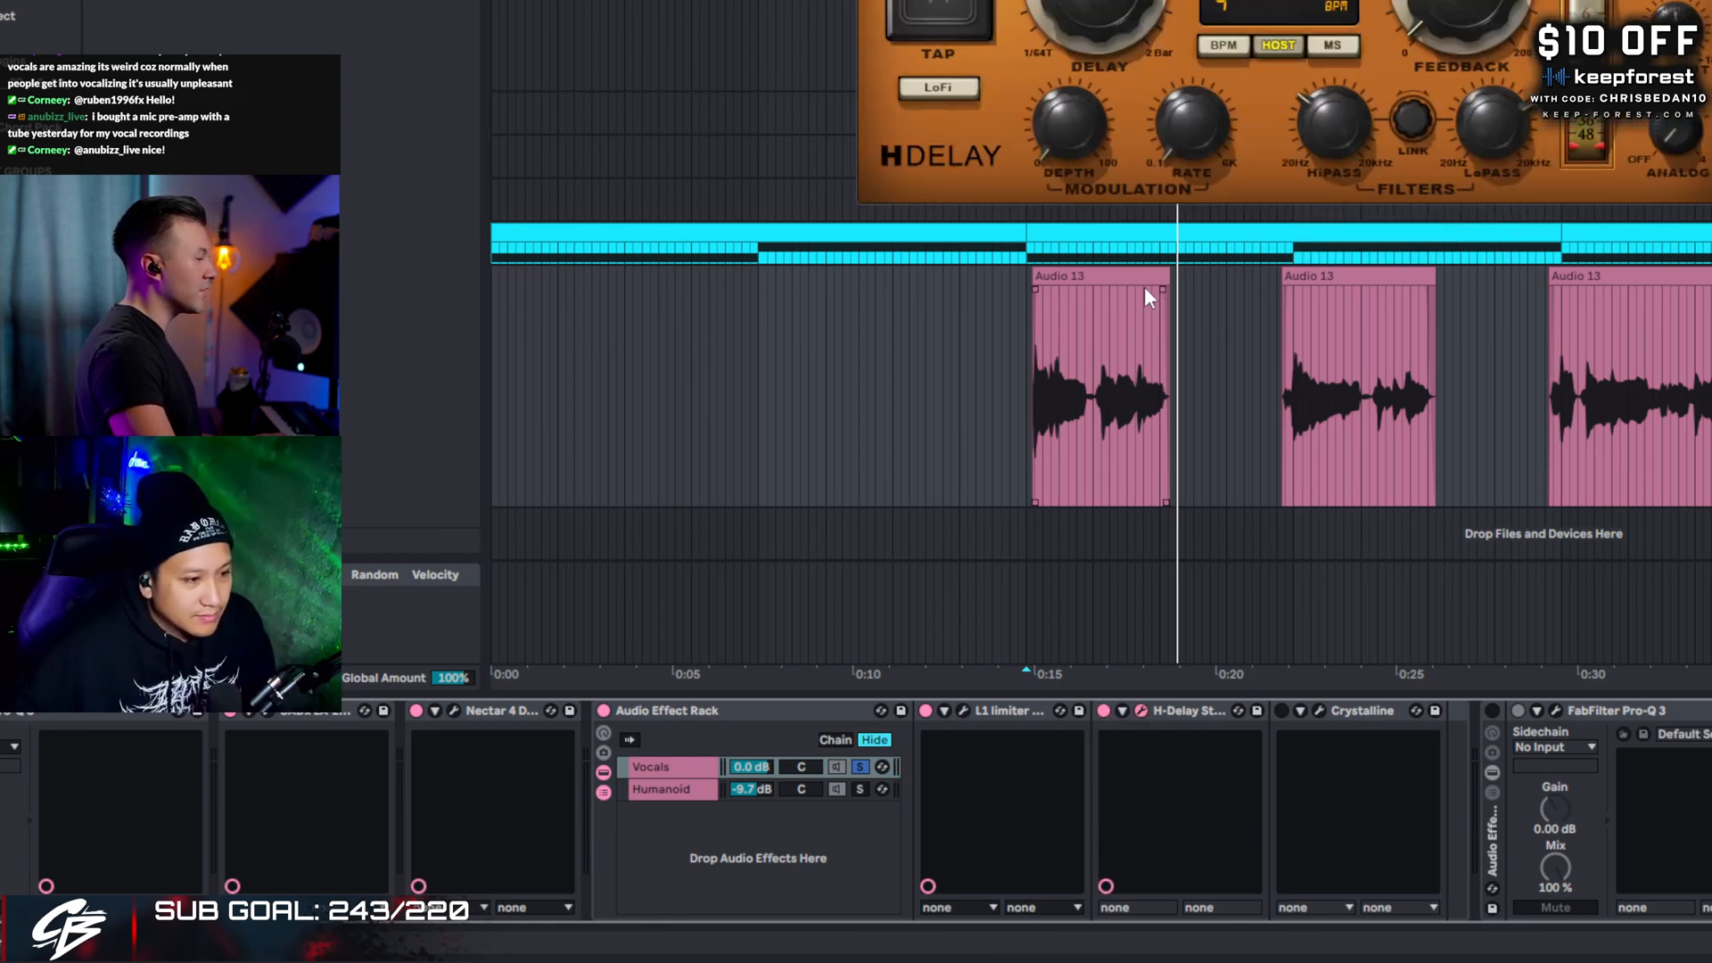
pyautogui.press('space')
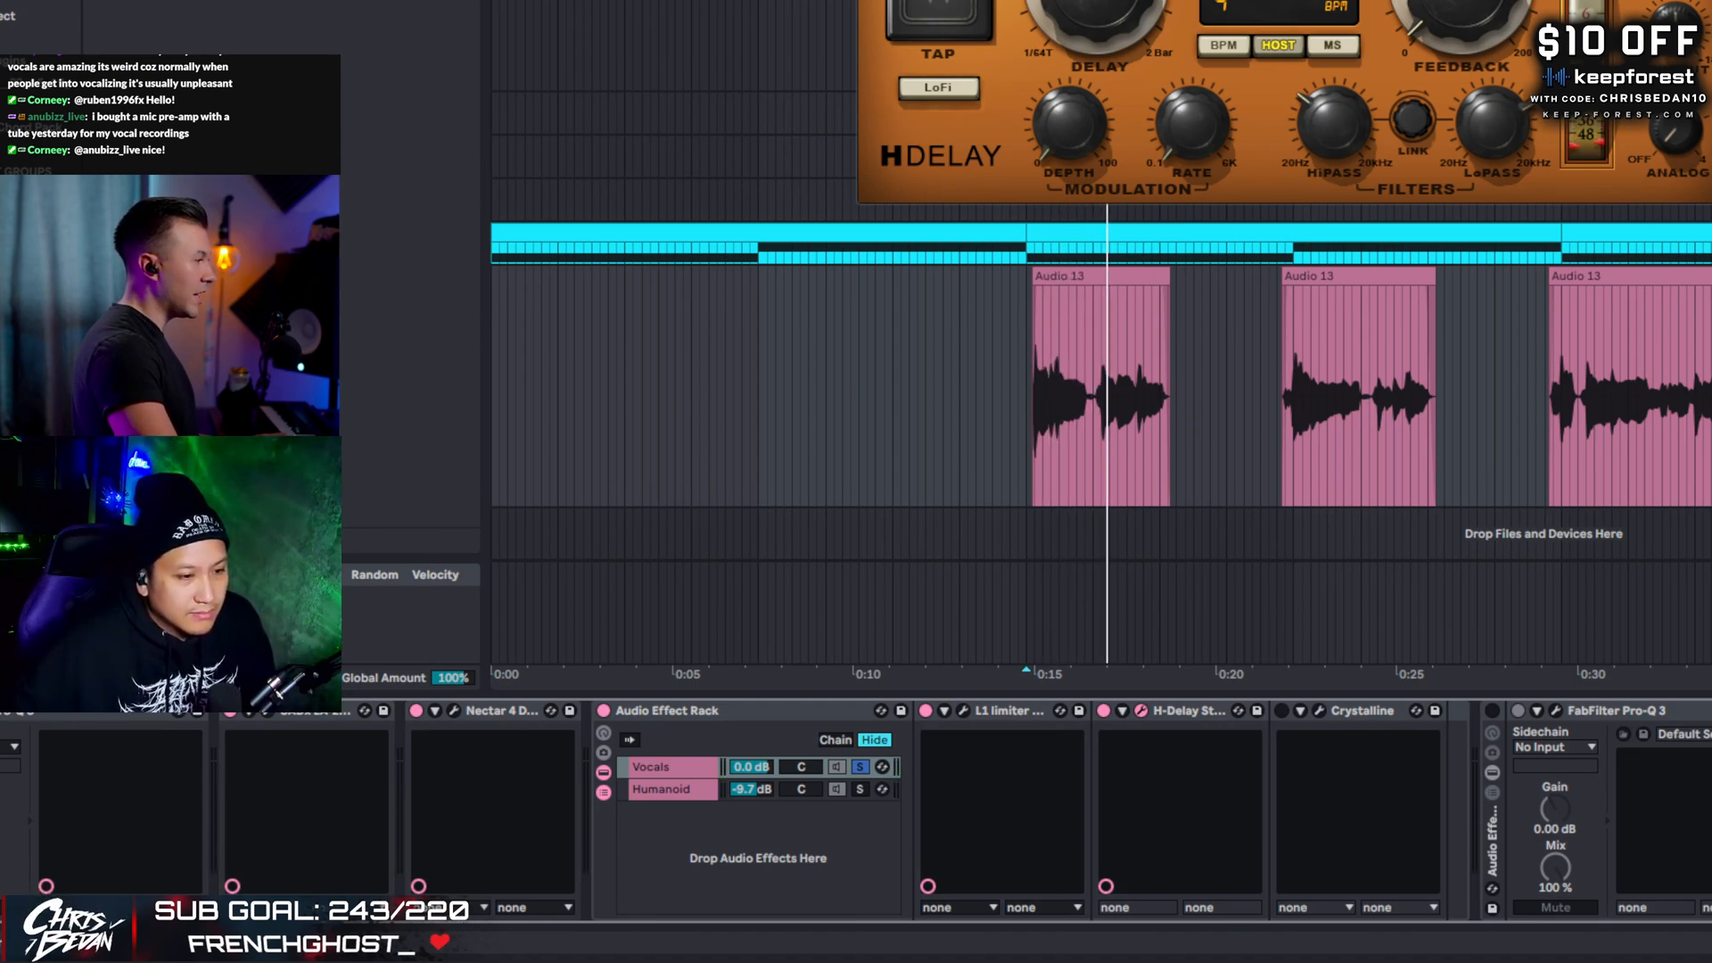
pyautogui.click(1141, 710)
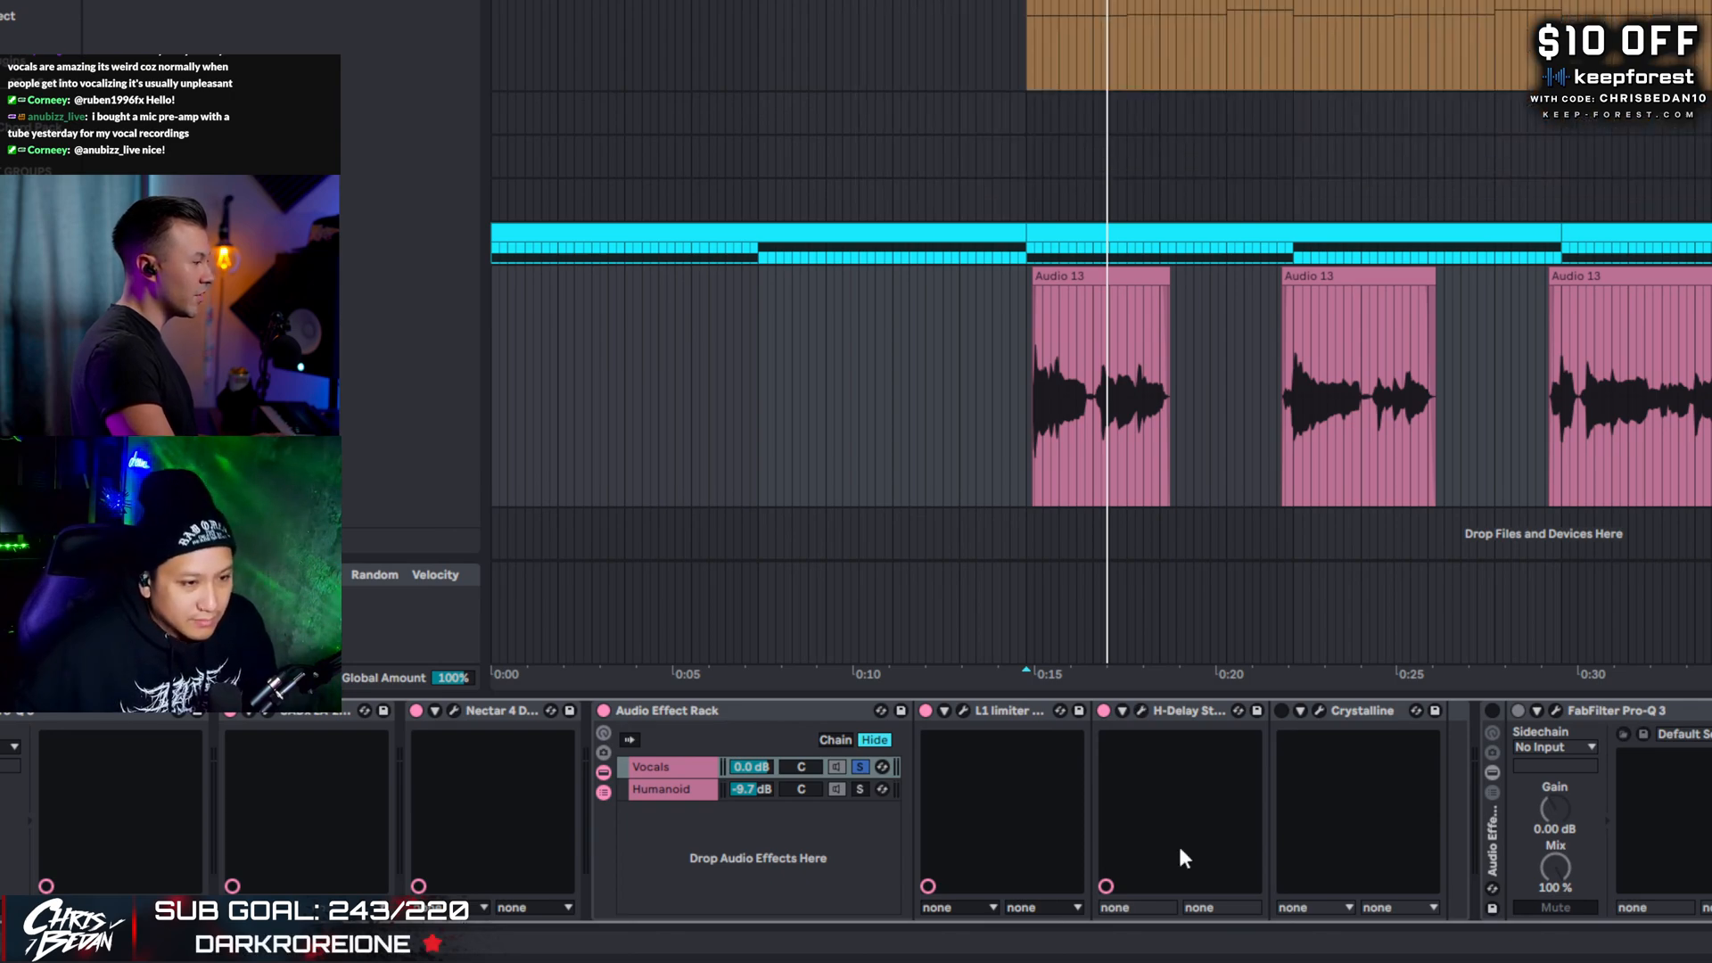
# - Re-enable Crystalline in the Vocals chain, audition the vocal with its reverb settings in view, and close its window
pyautogui.click(1320, 711)
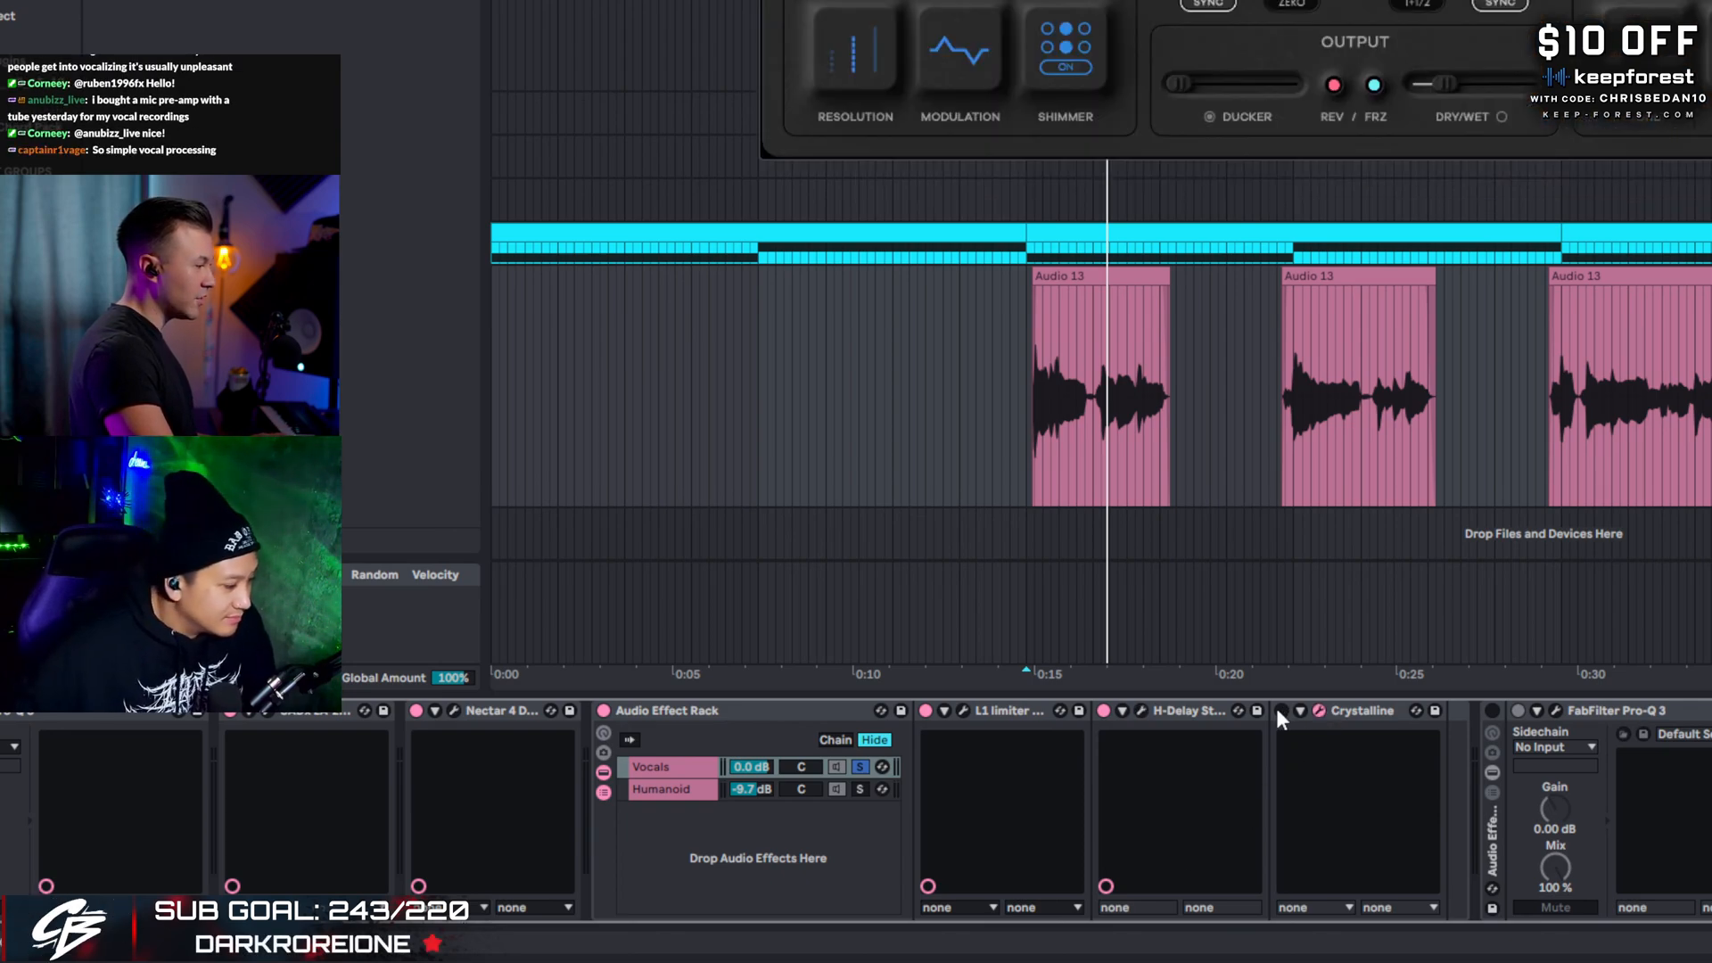
pyautogui.click(1280, 711)
pyautogui.press('space')
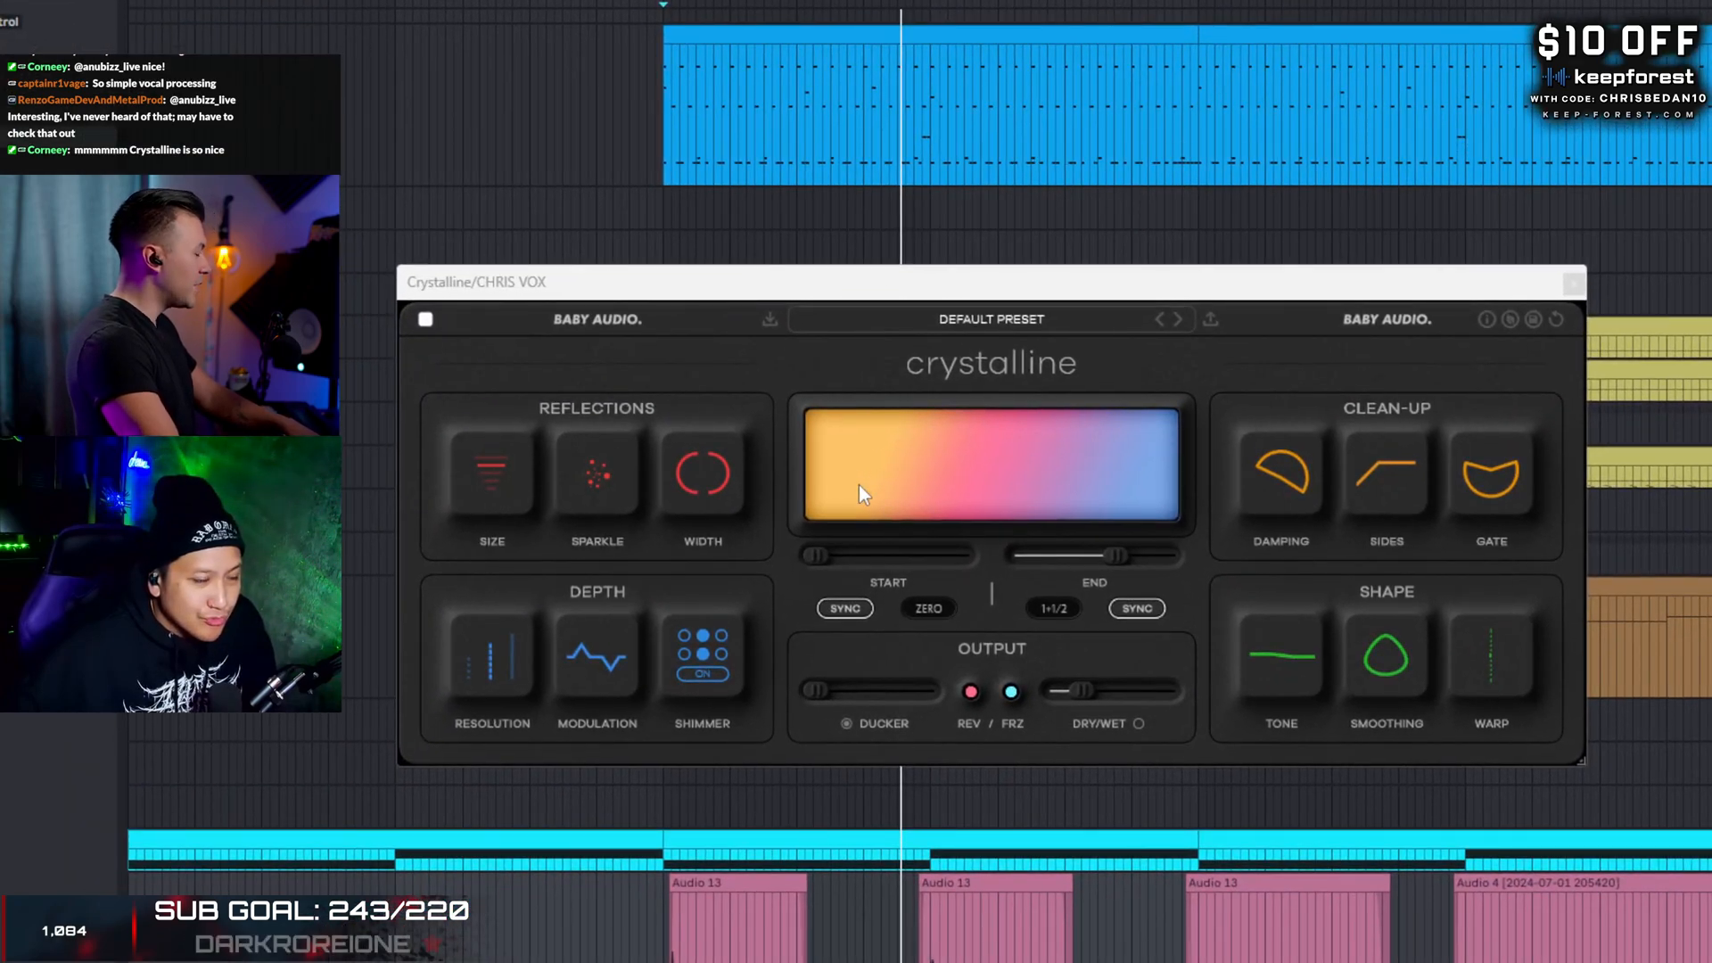
pyautogui.click(670, 928)
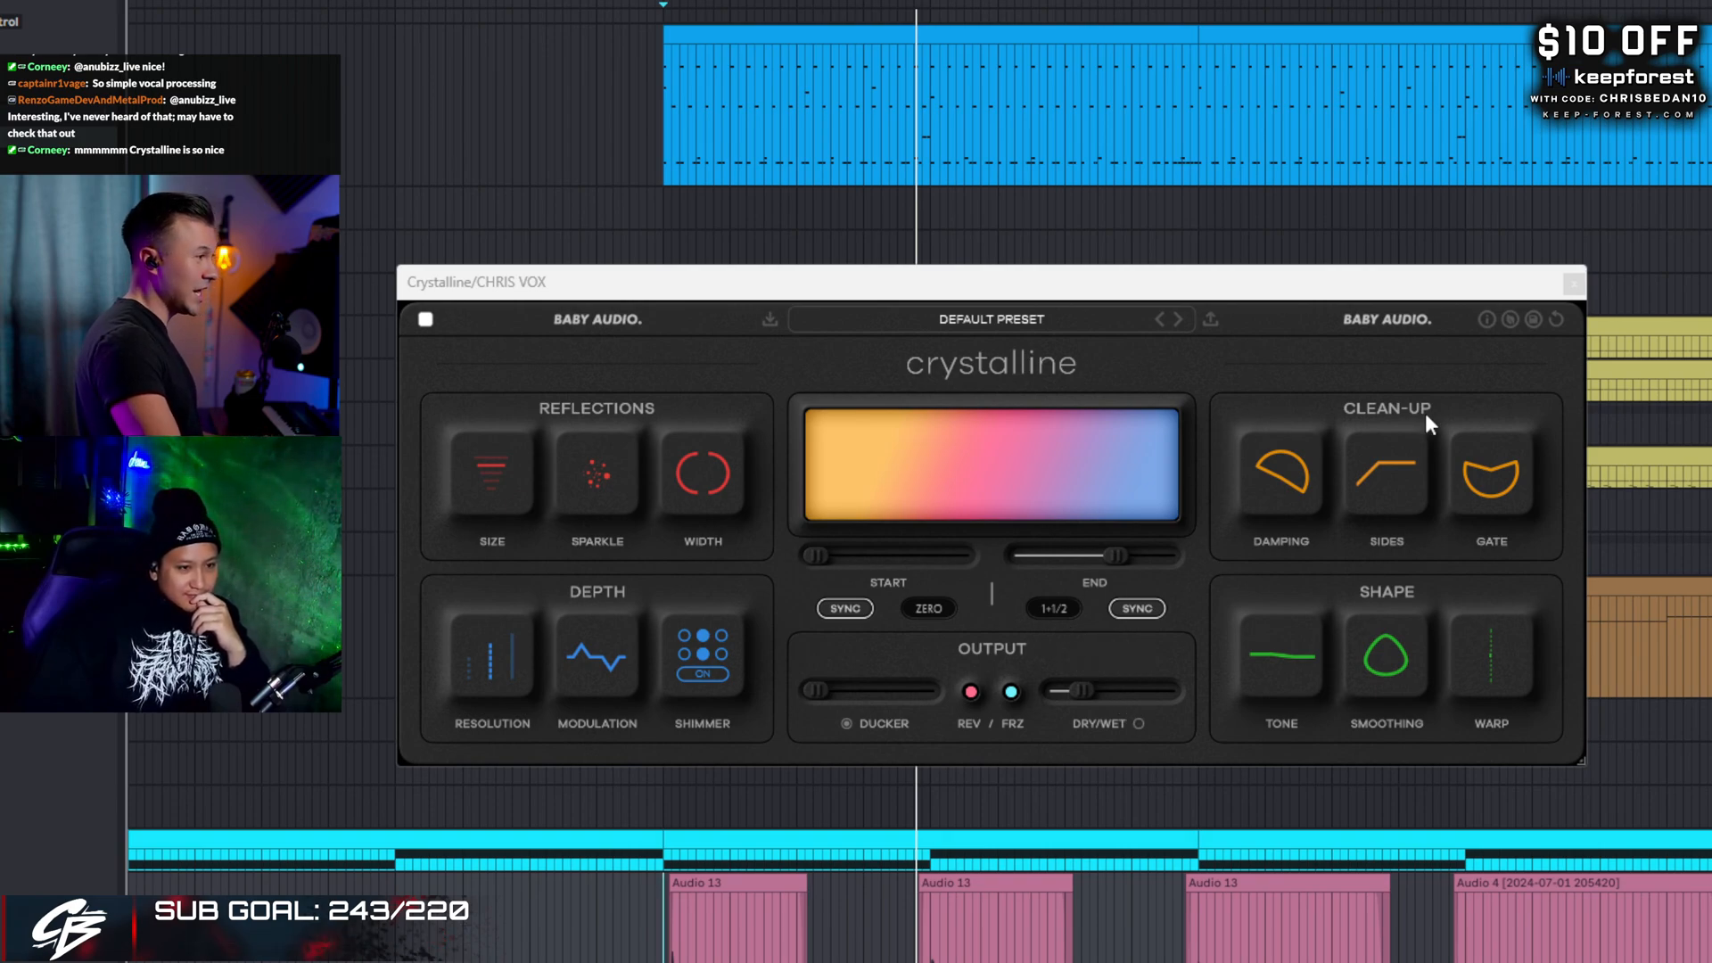
pyautogui.click(1573, 286)
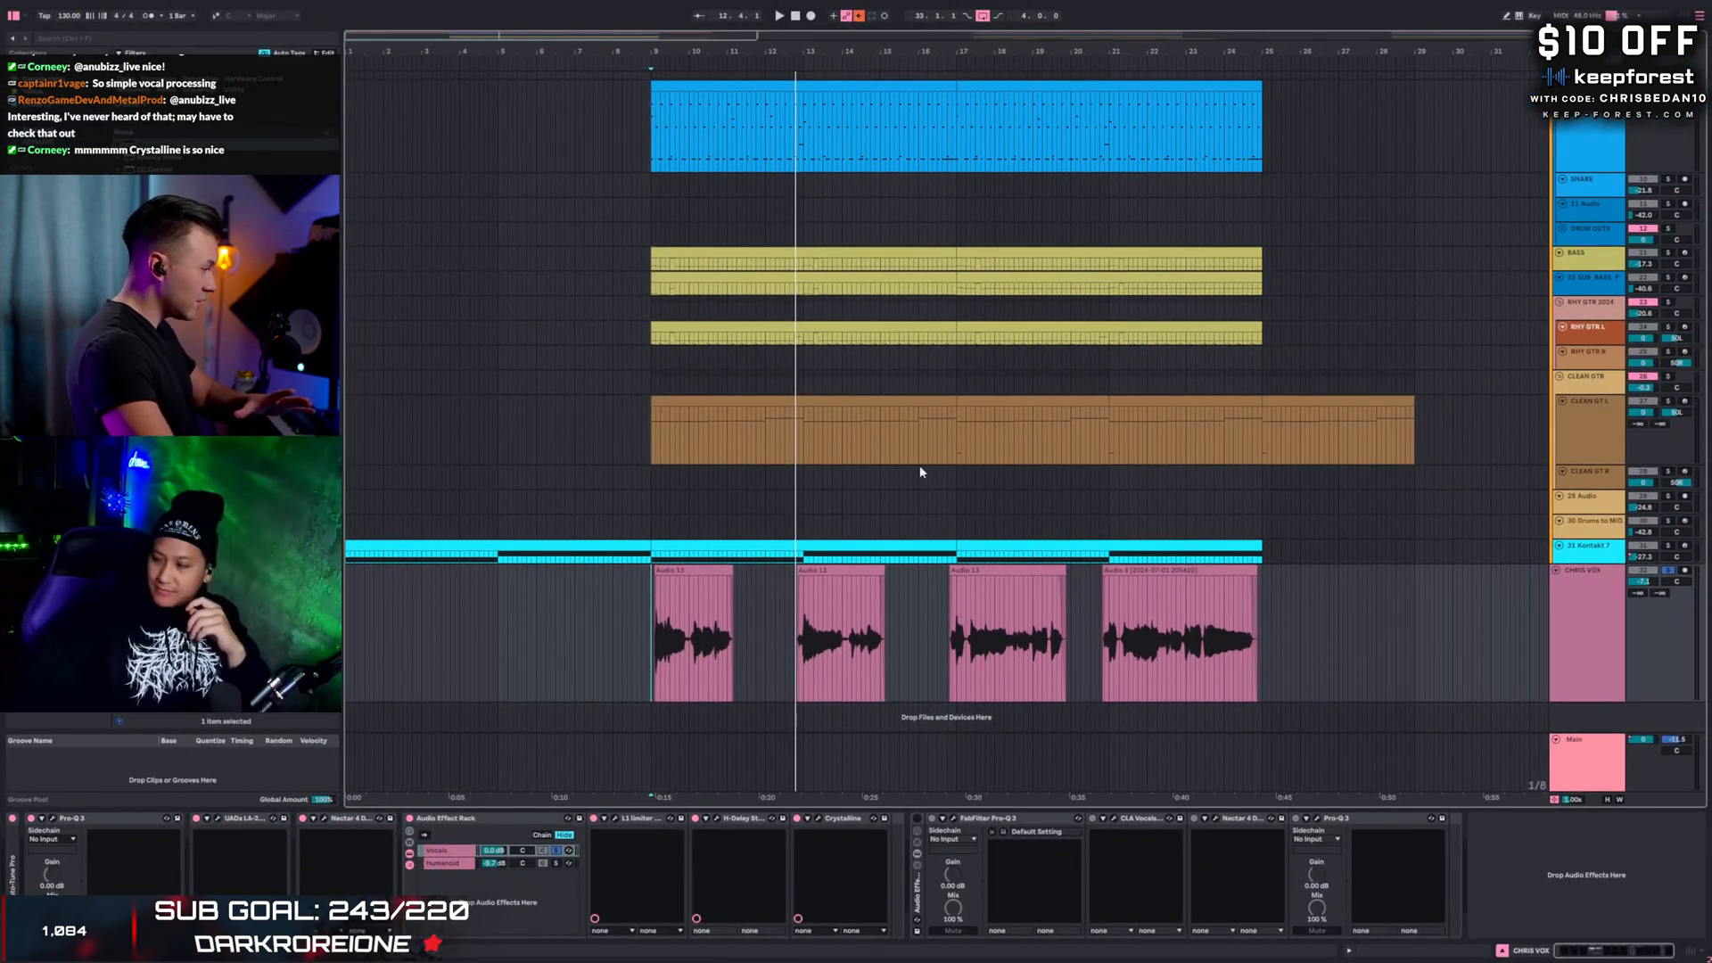
# - Inspect the Humanoid plugin in the rack's Humanoid chain, play the vocal with both chains active, and close the plugin window
pyautogui.click(444, 871)
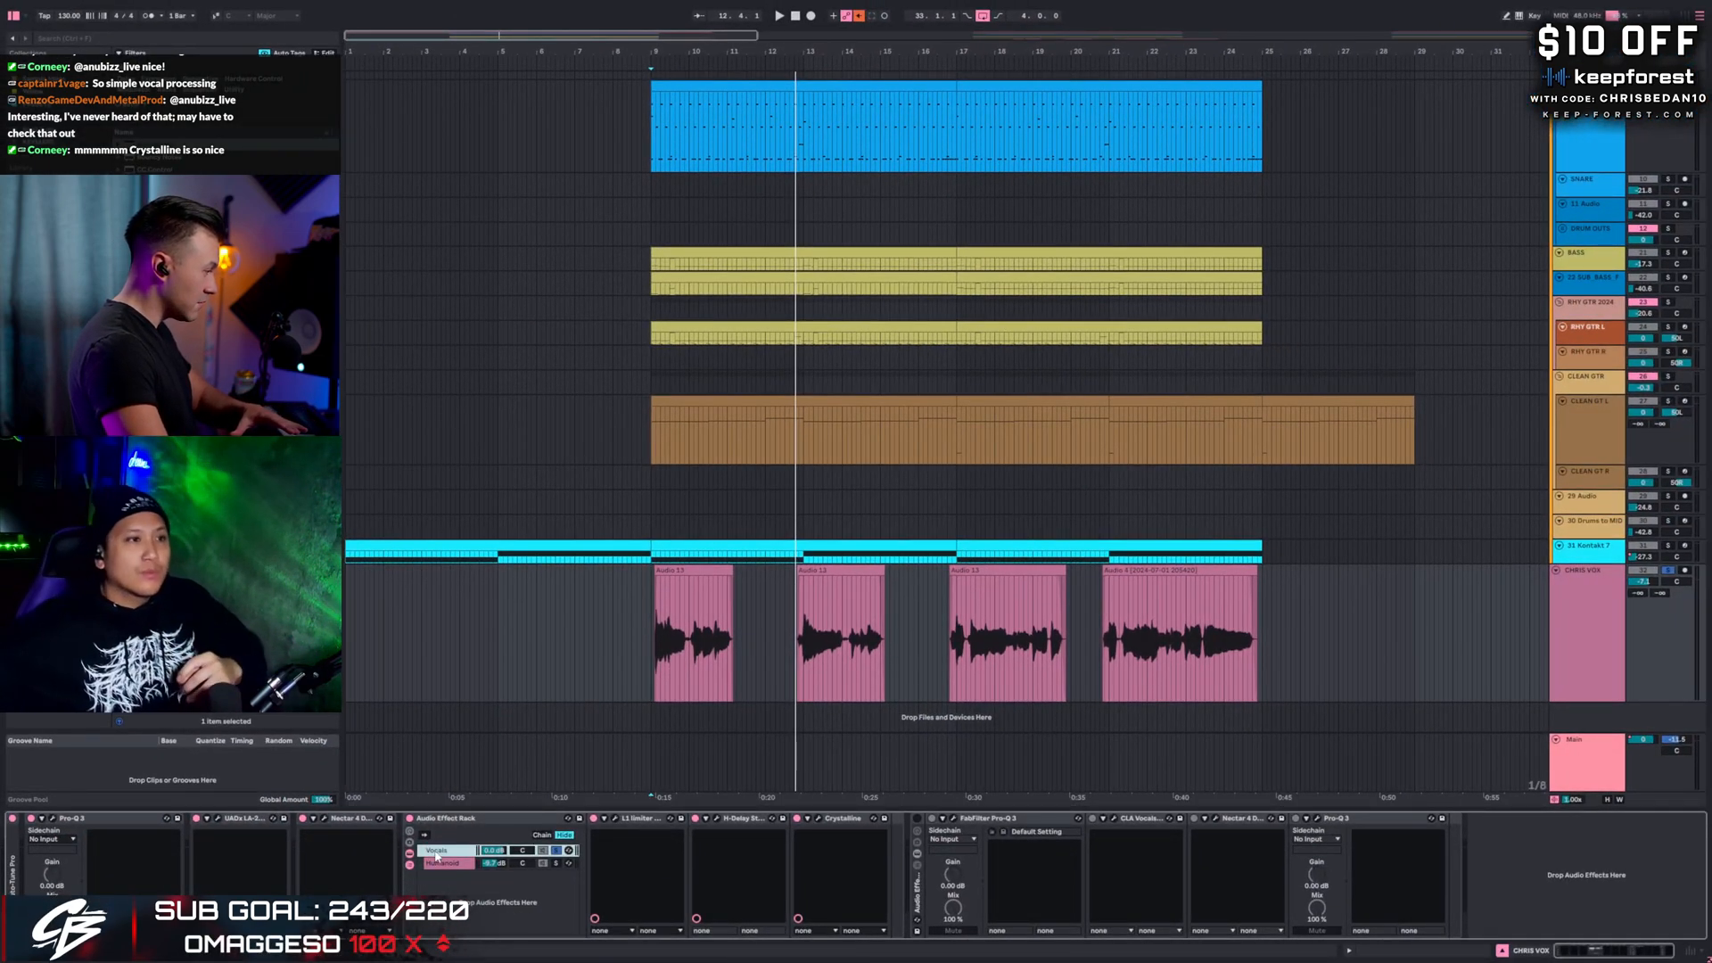
pyautogui.click(444, 865)
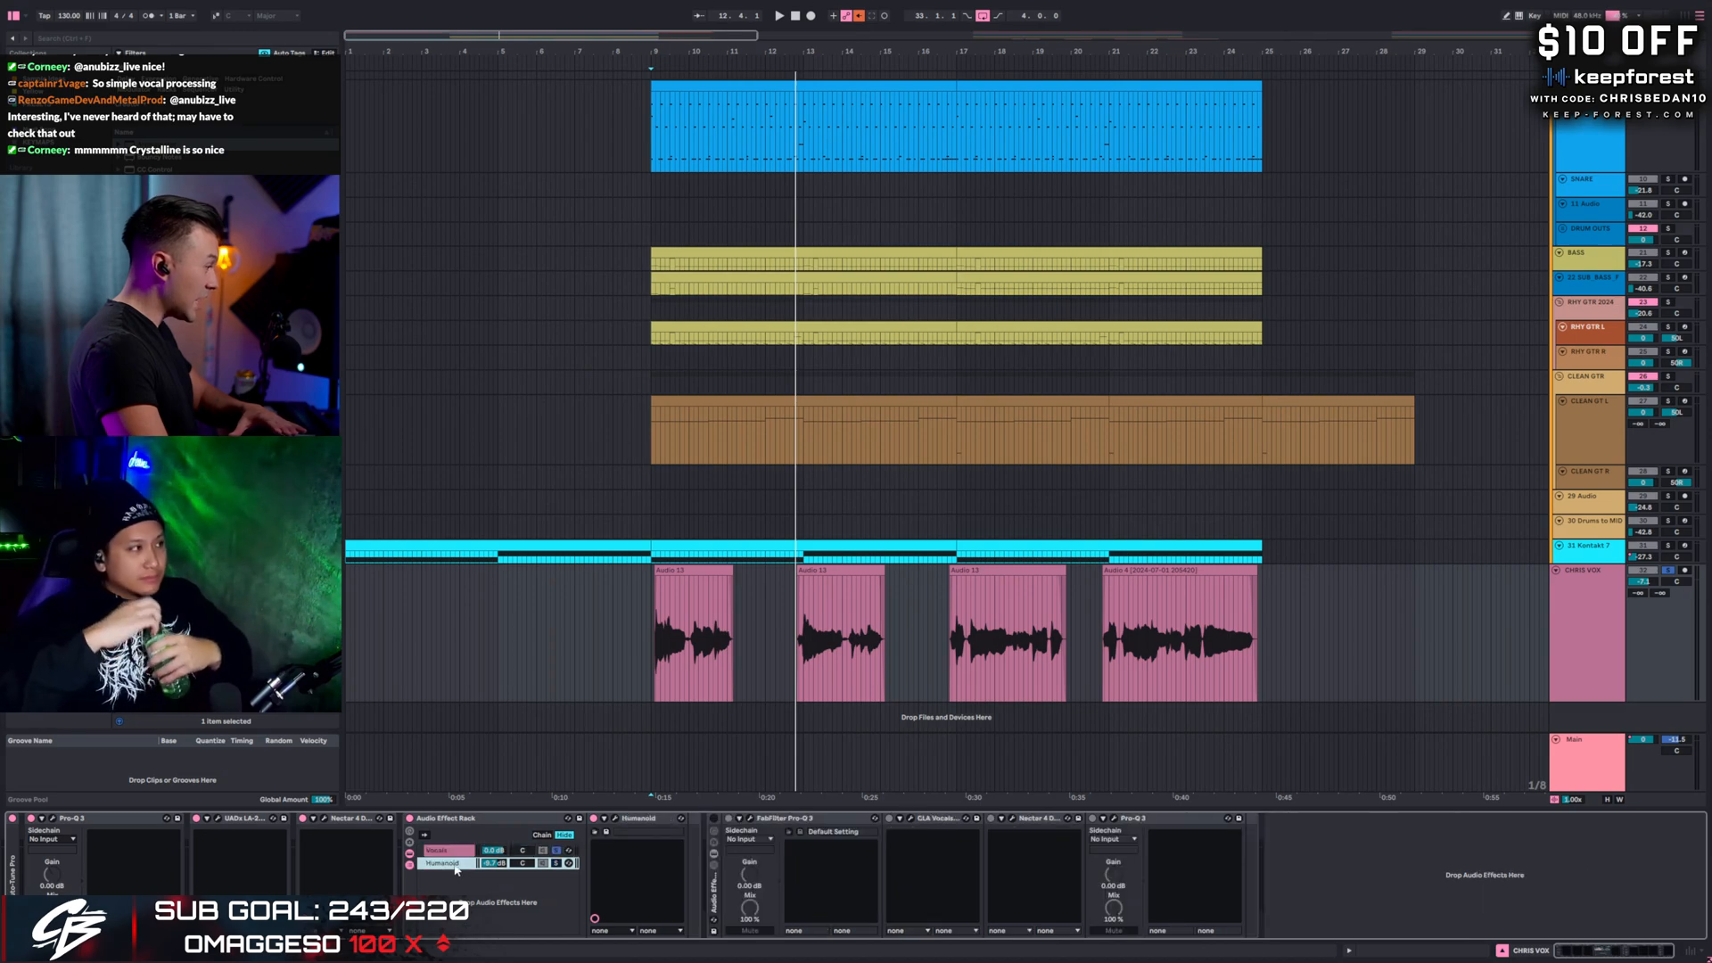
pyautogui.click(615, 819)
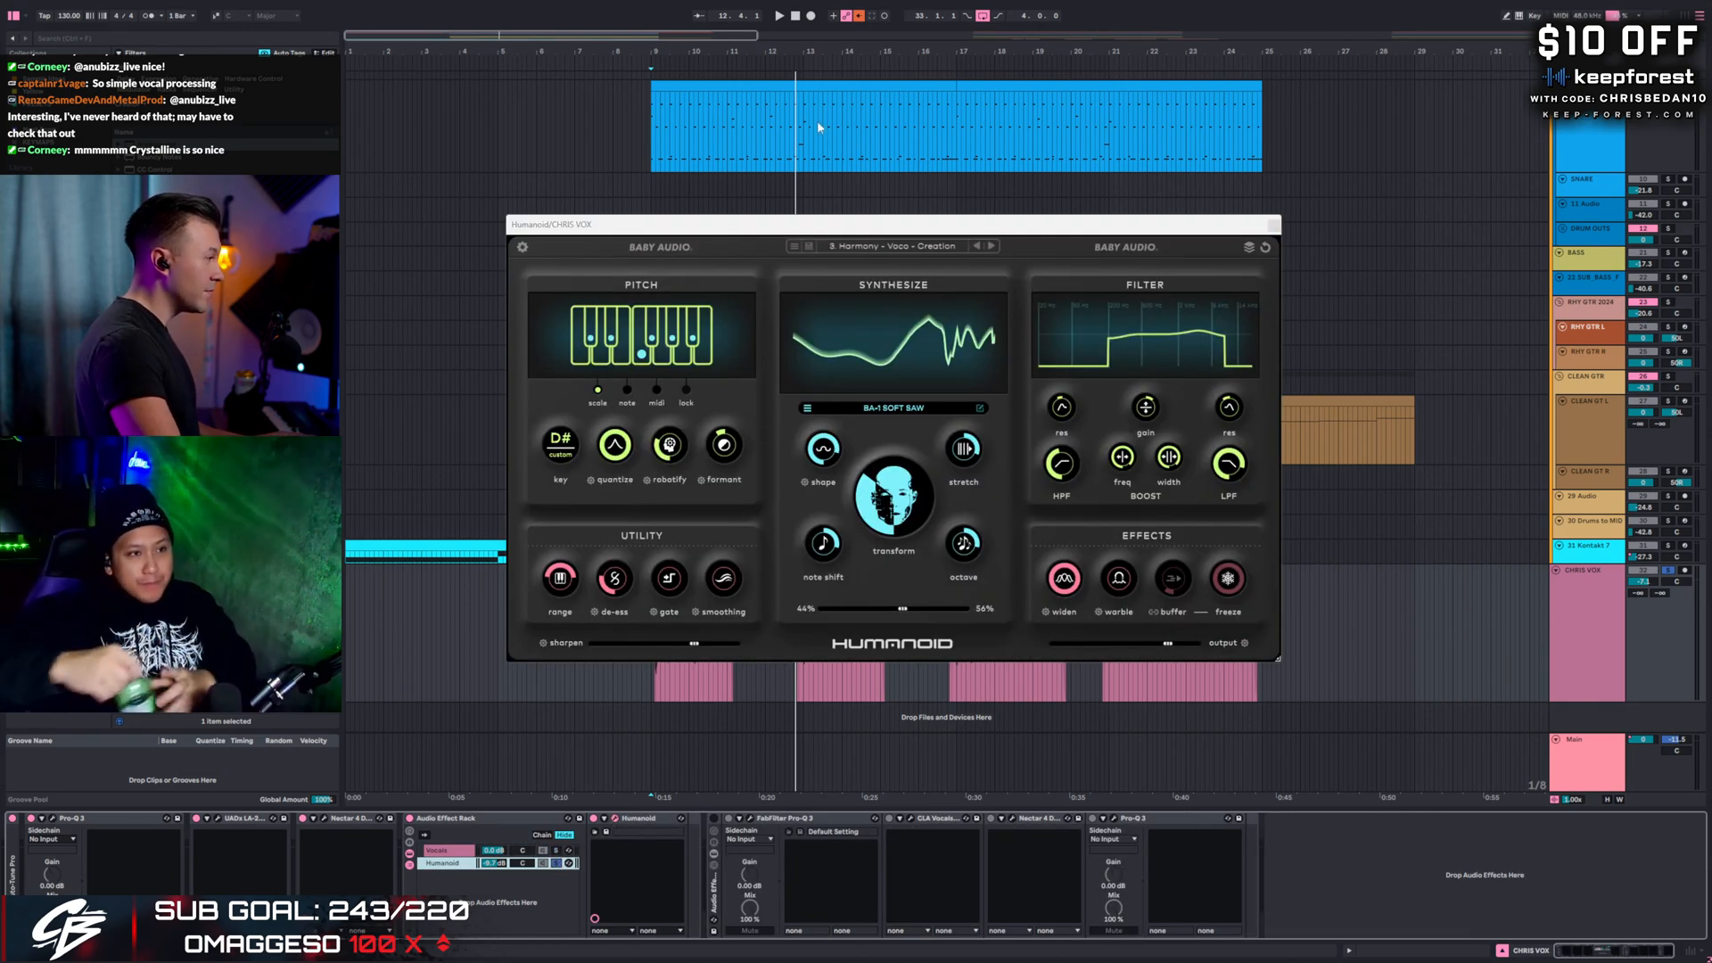
pyautogui.moveTo(794, 225); pyautogui.dragTo(802, 207)
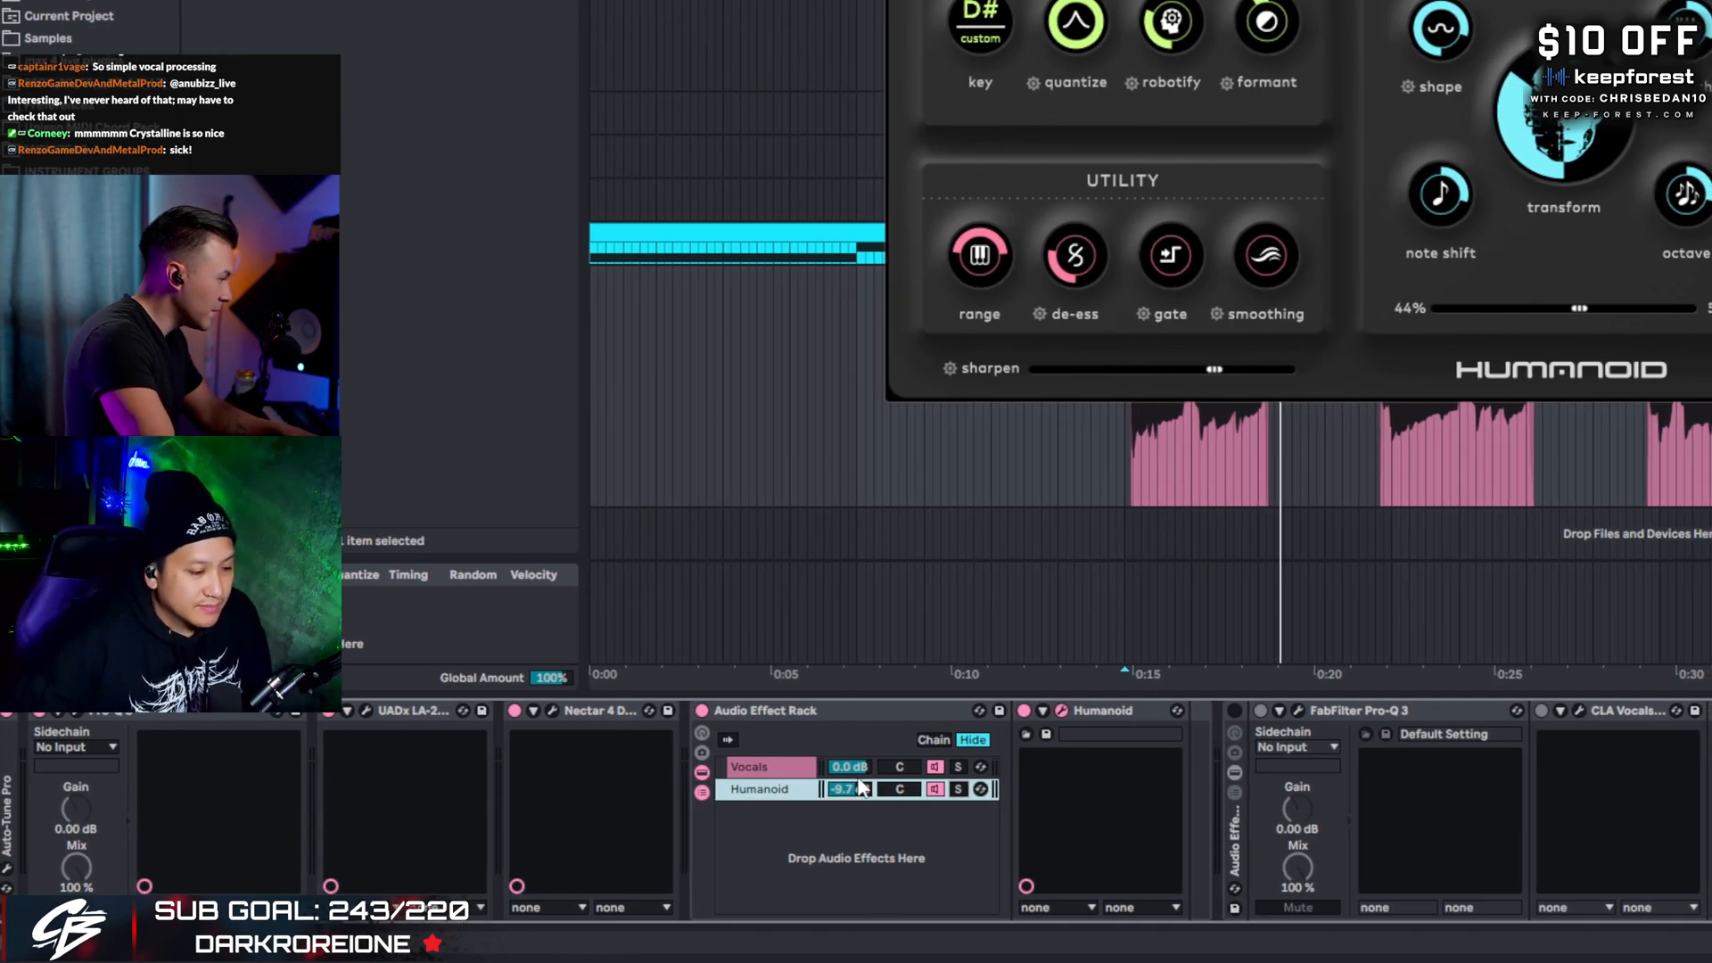
pyautogui.press('space')
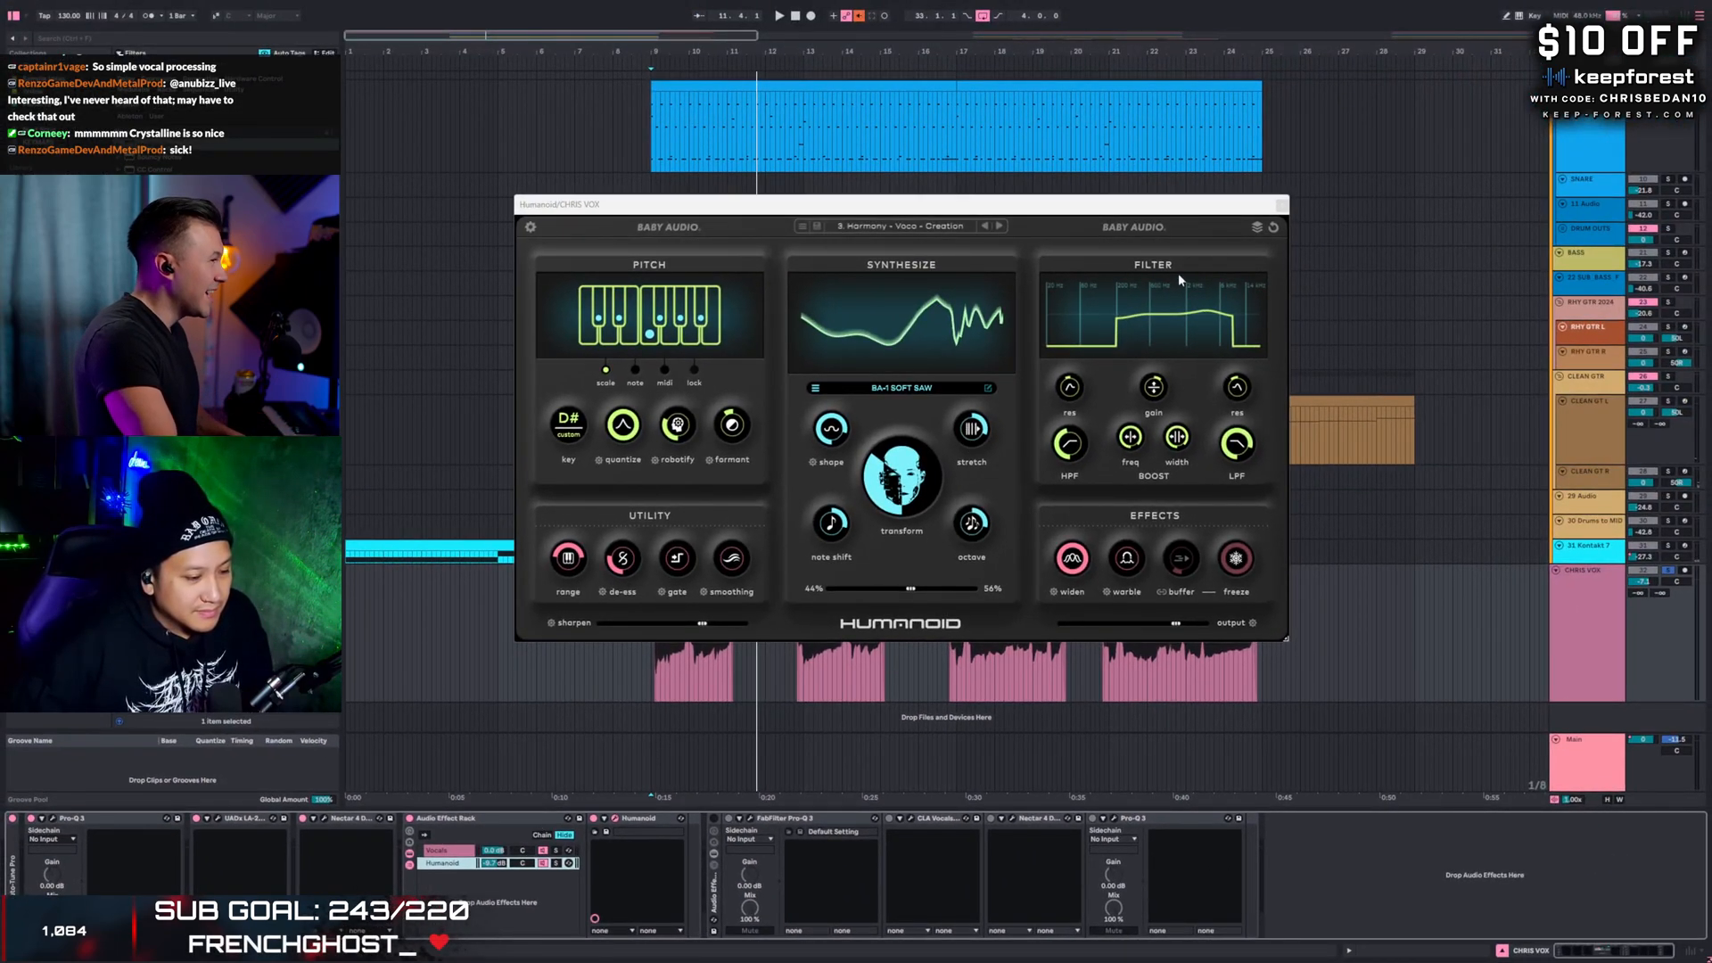
pyautogui.click(1282, 205)
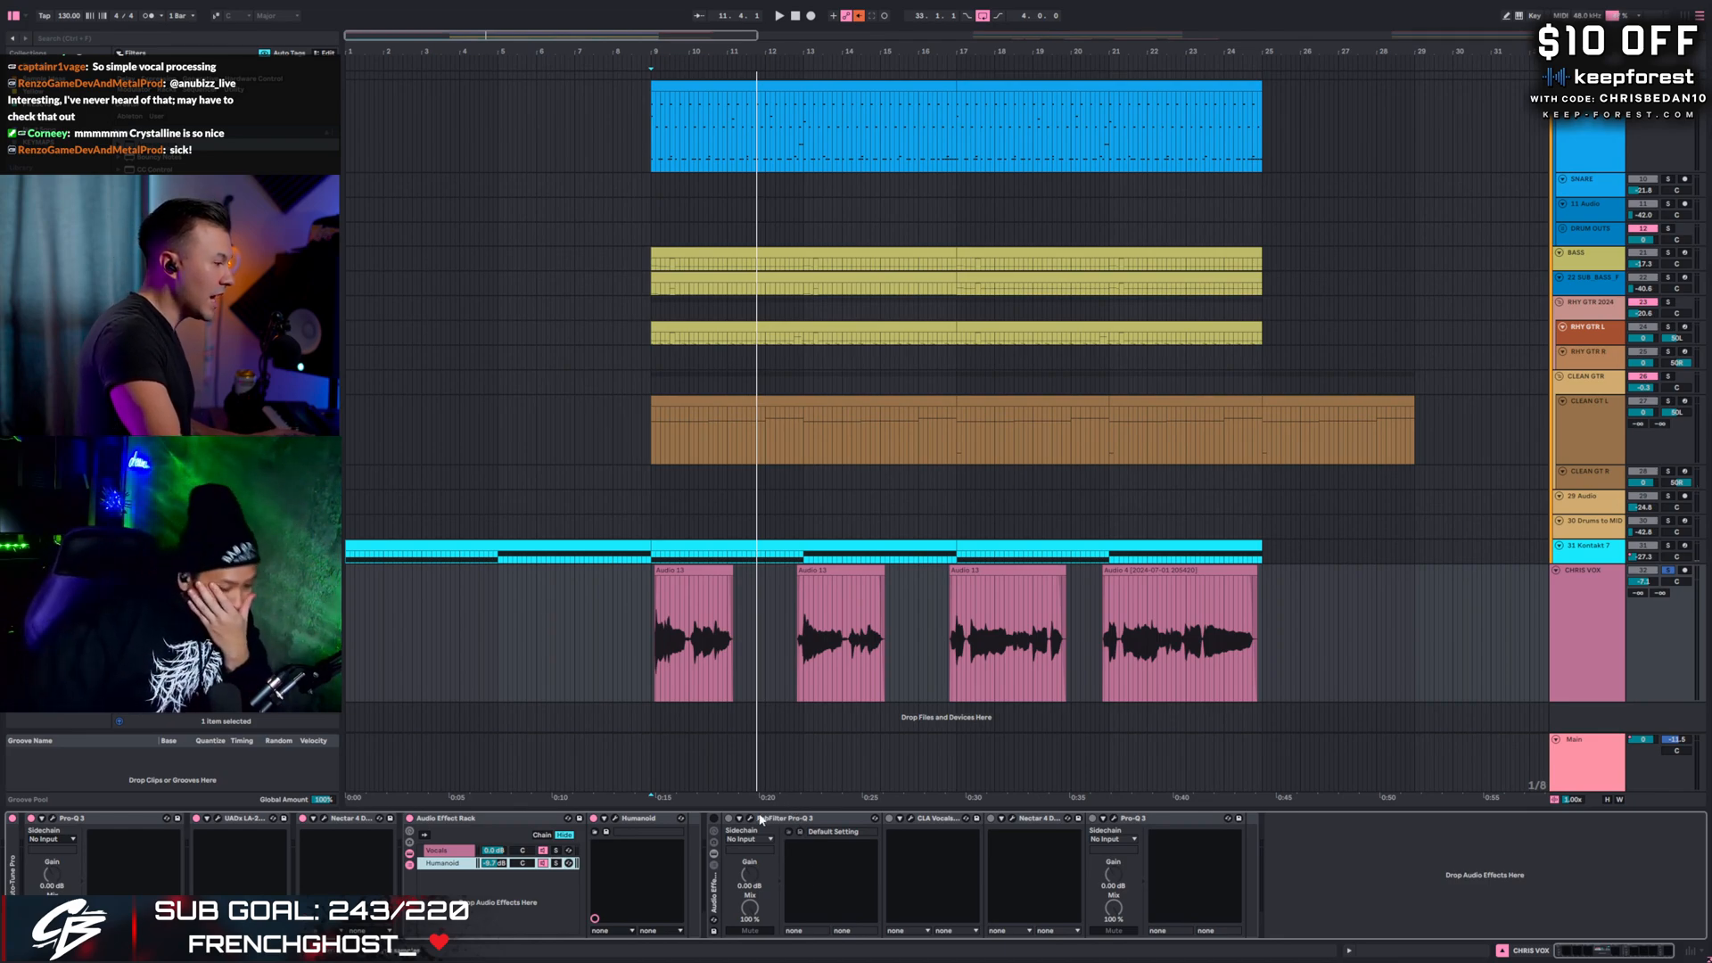
# - Enable the second Audio Effect Rack with only its first FabFilter Pro-Q 3 active and audition the vocal with the EQ curve in view
pyautogui.click(714, 818)
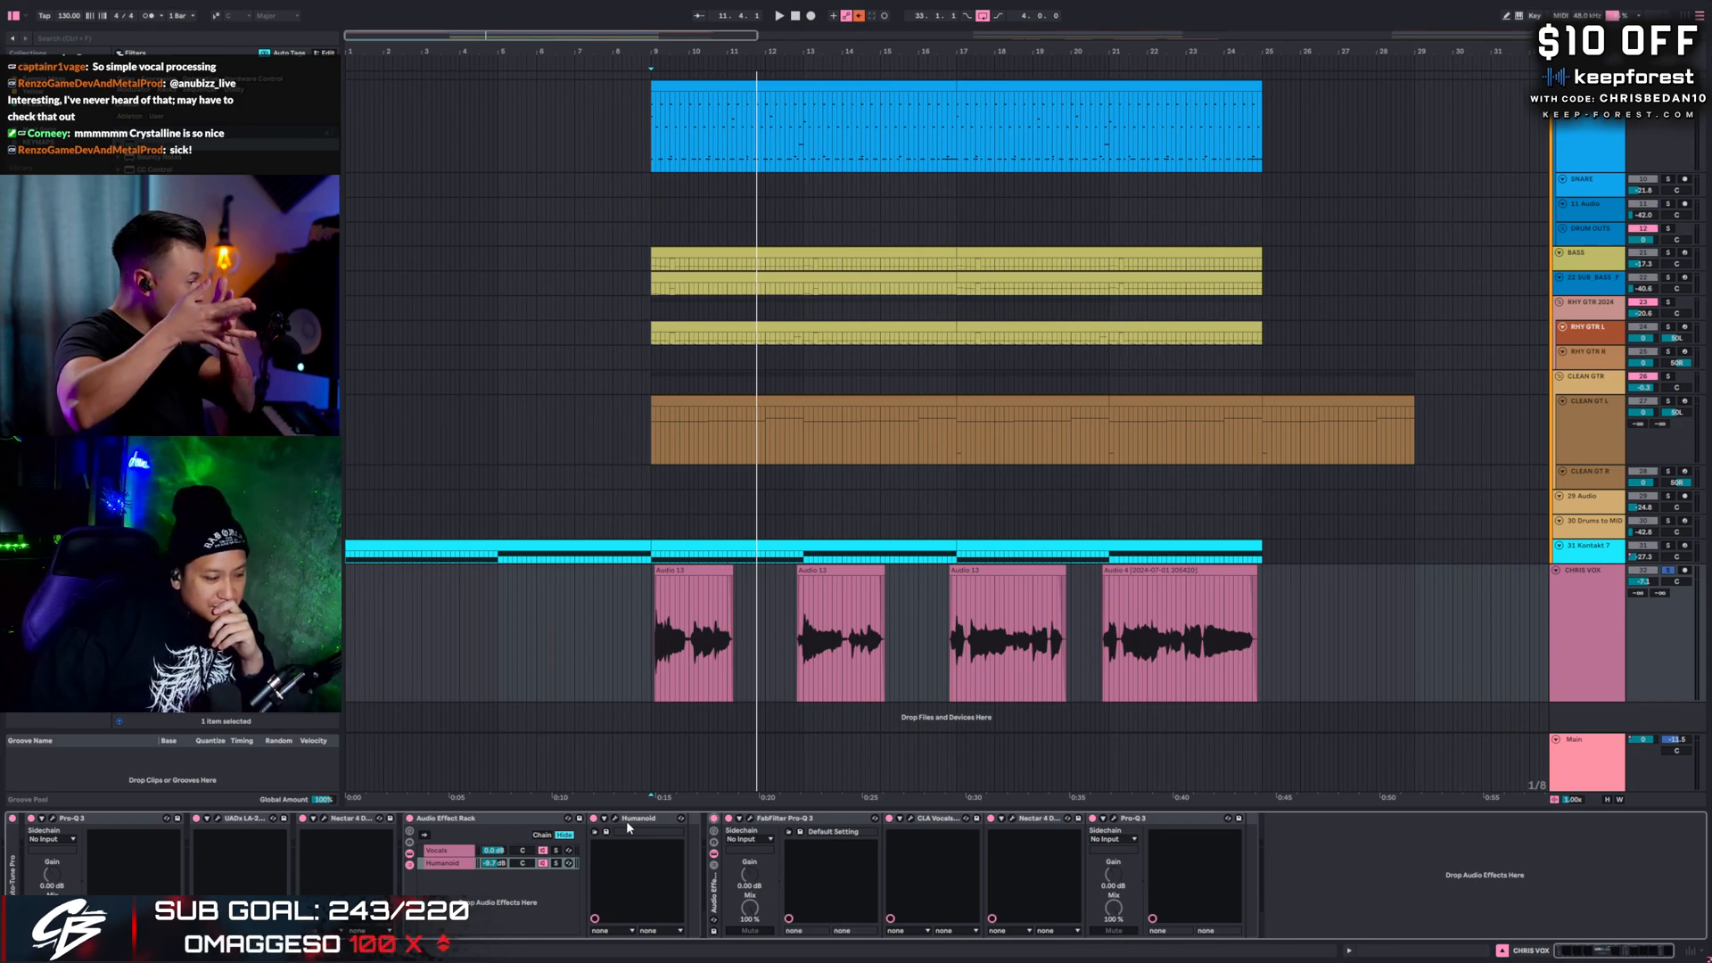
pyautogui.click(751, 819)
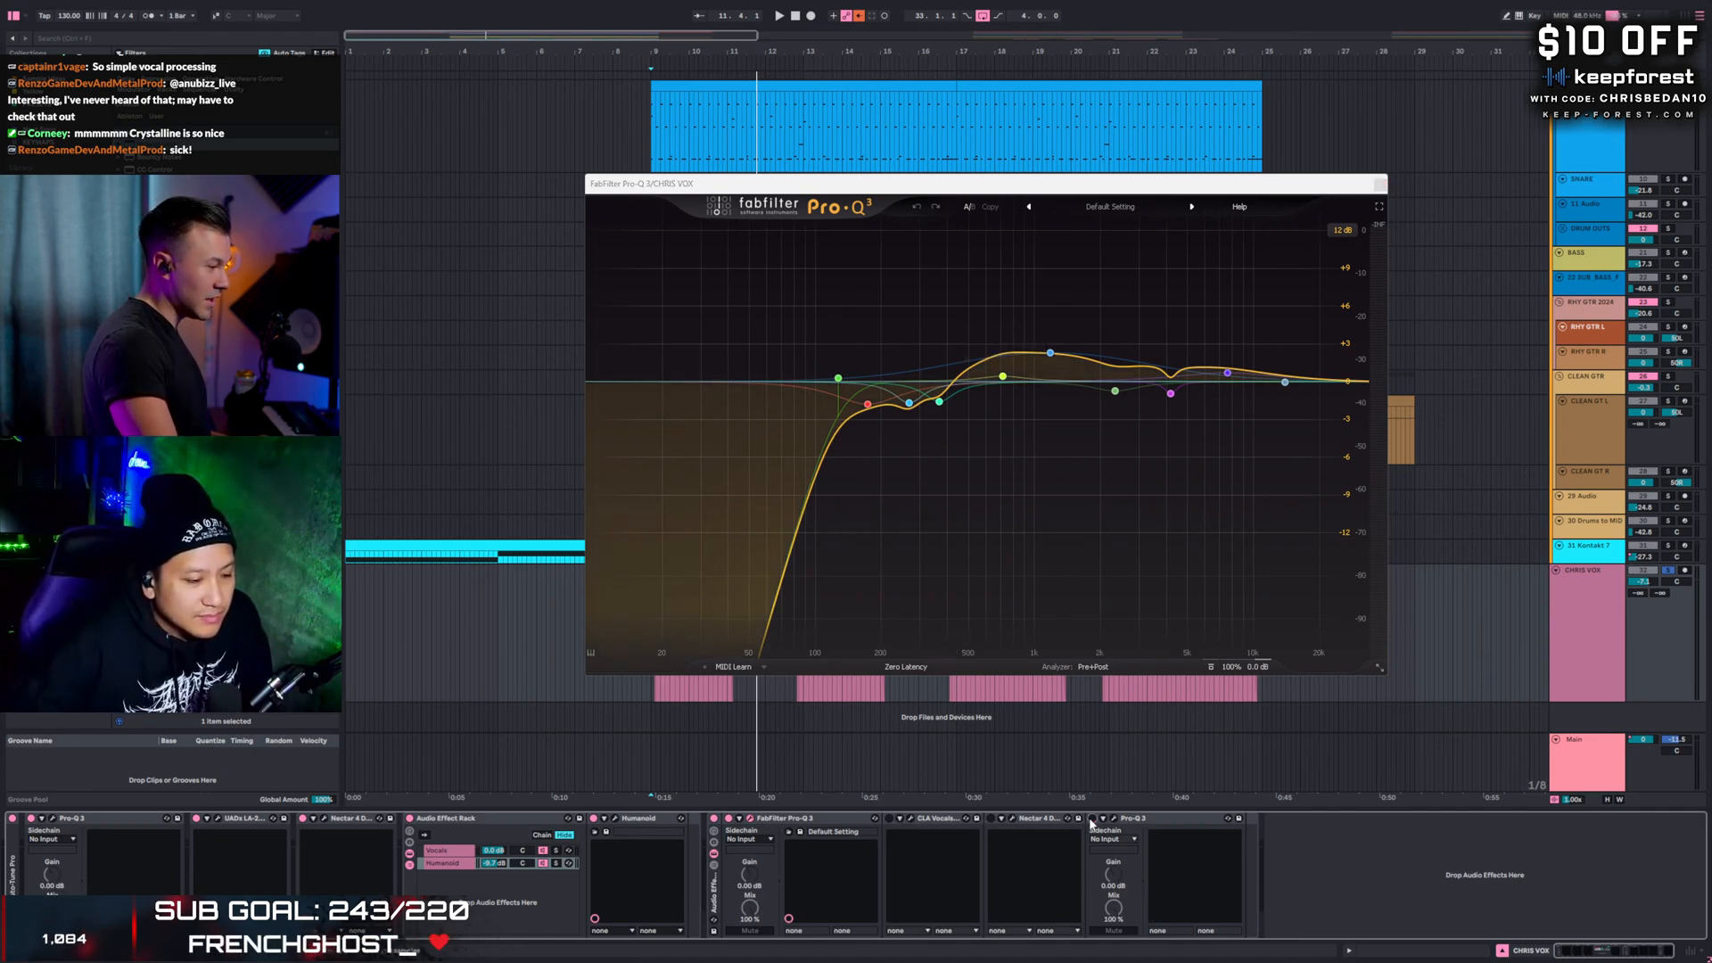
pyautogui.press('space')
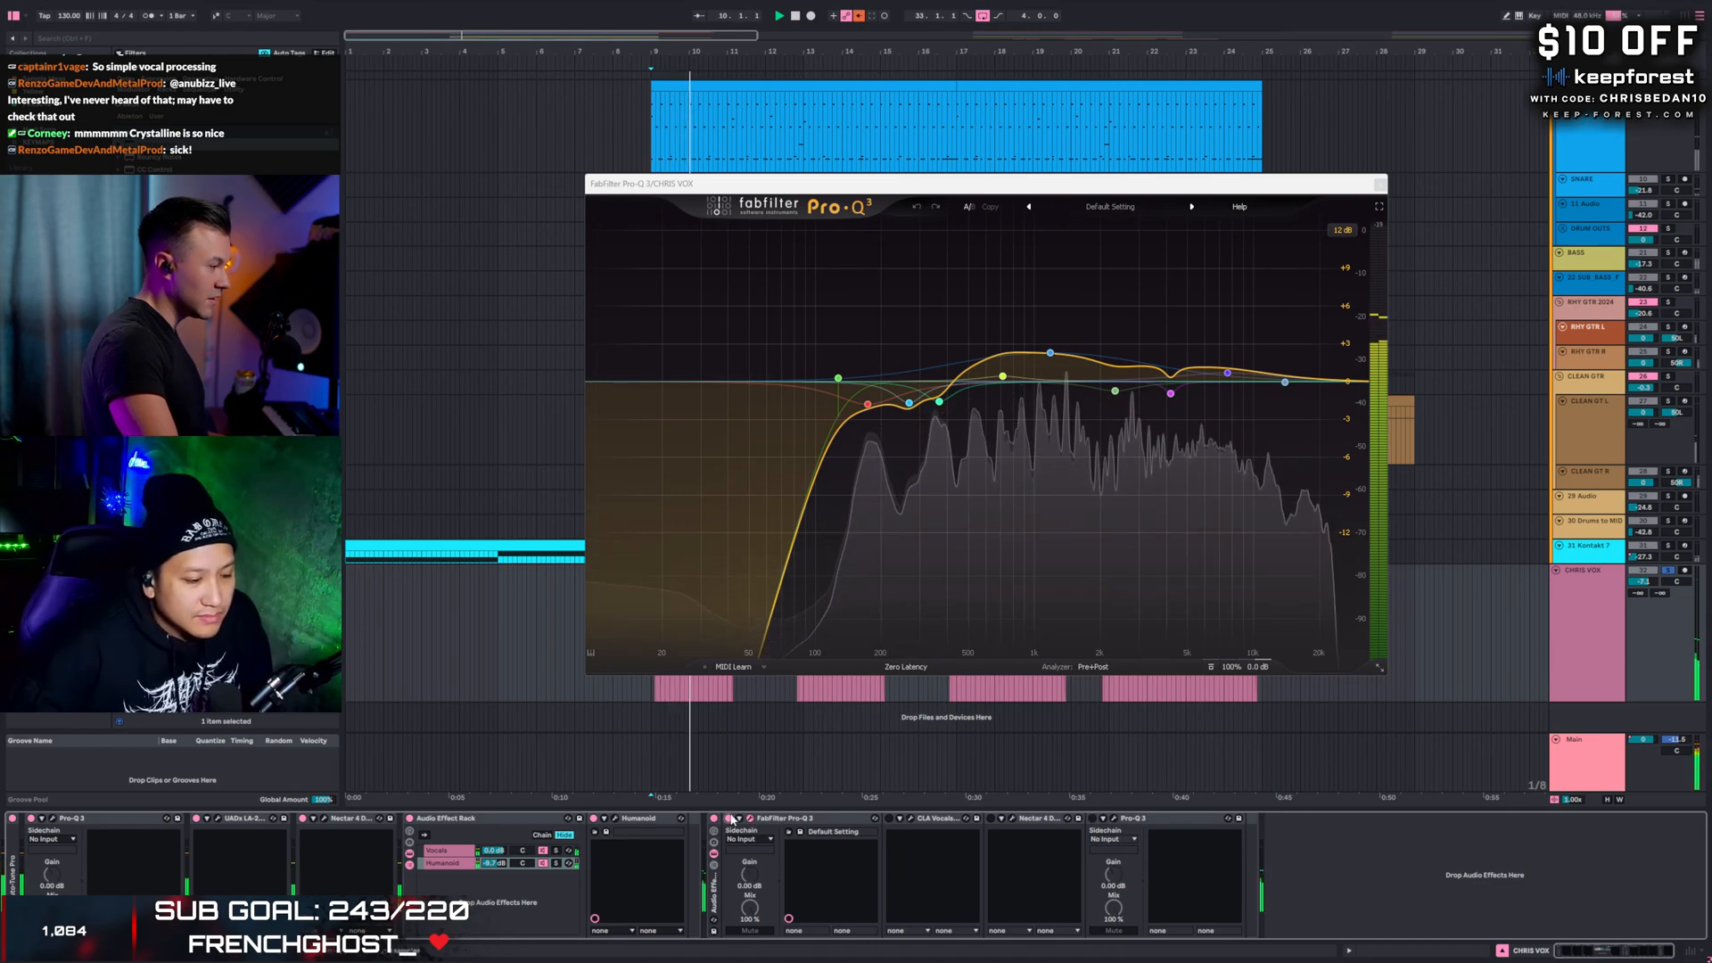
pyautogui.press('space')
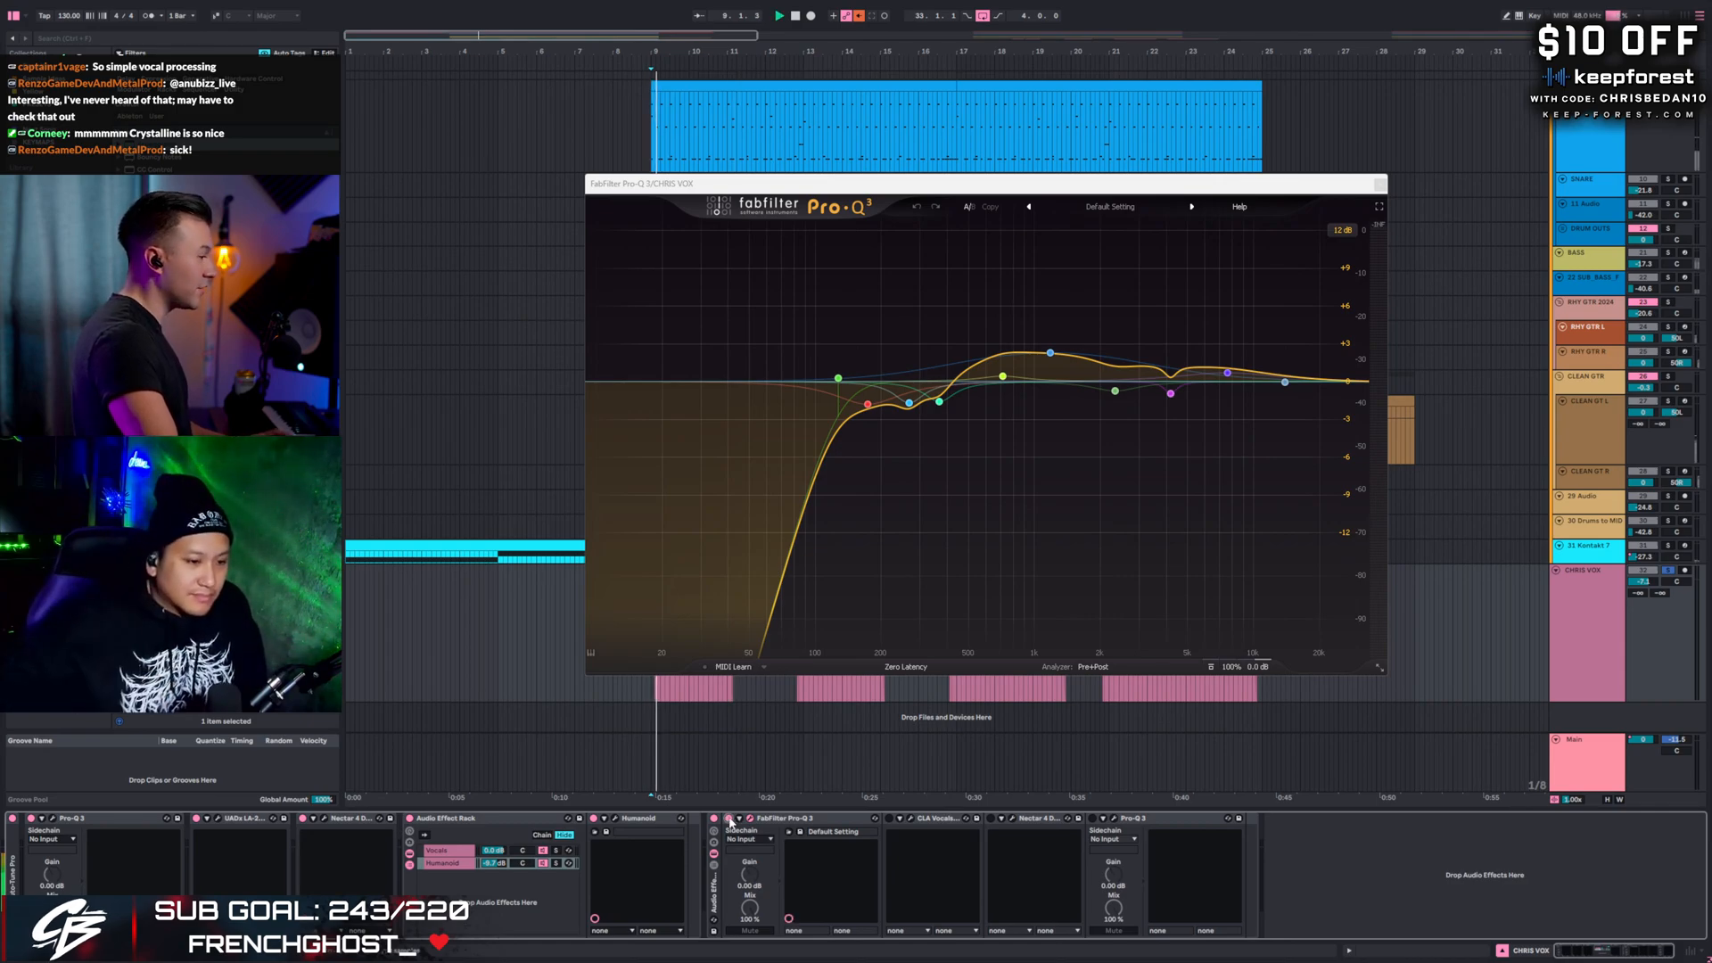
pyautogui.press('space')
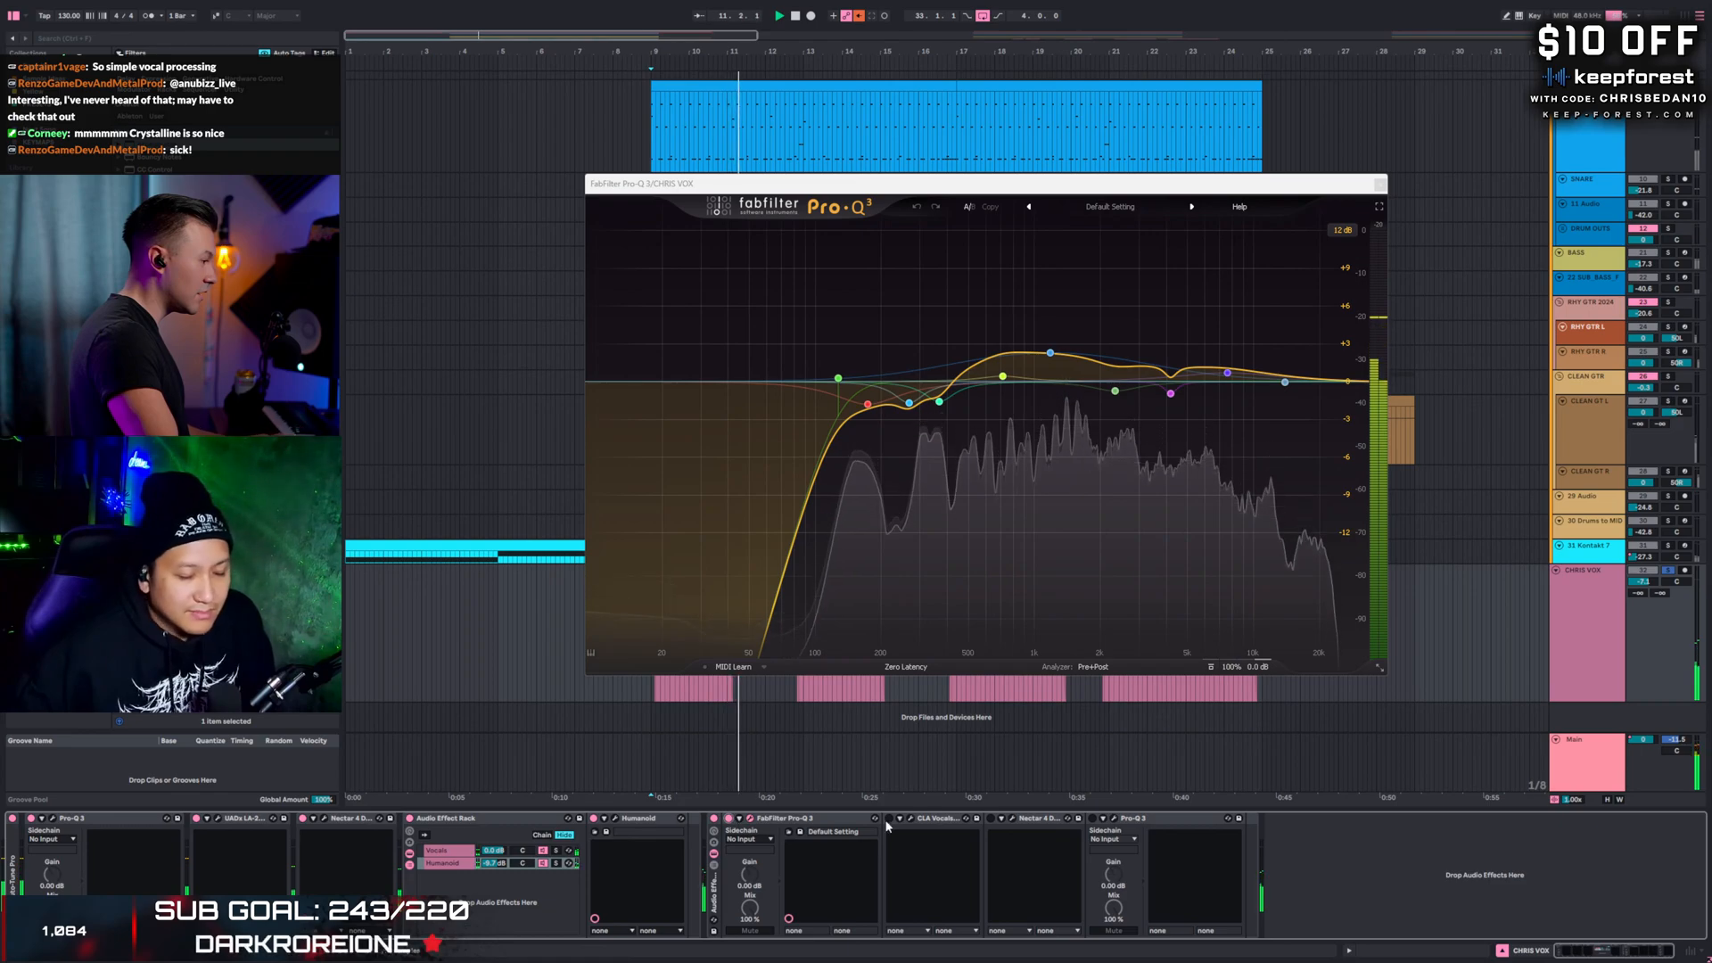
# - Show the CLA Vocals settings in the second rack, enable the plugin, audition it on the vocal, and close its window
pyautogui.click(911, 819)
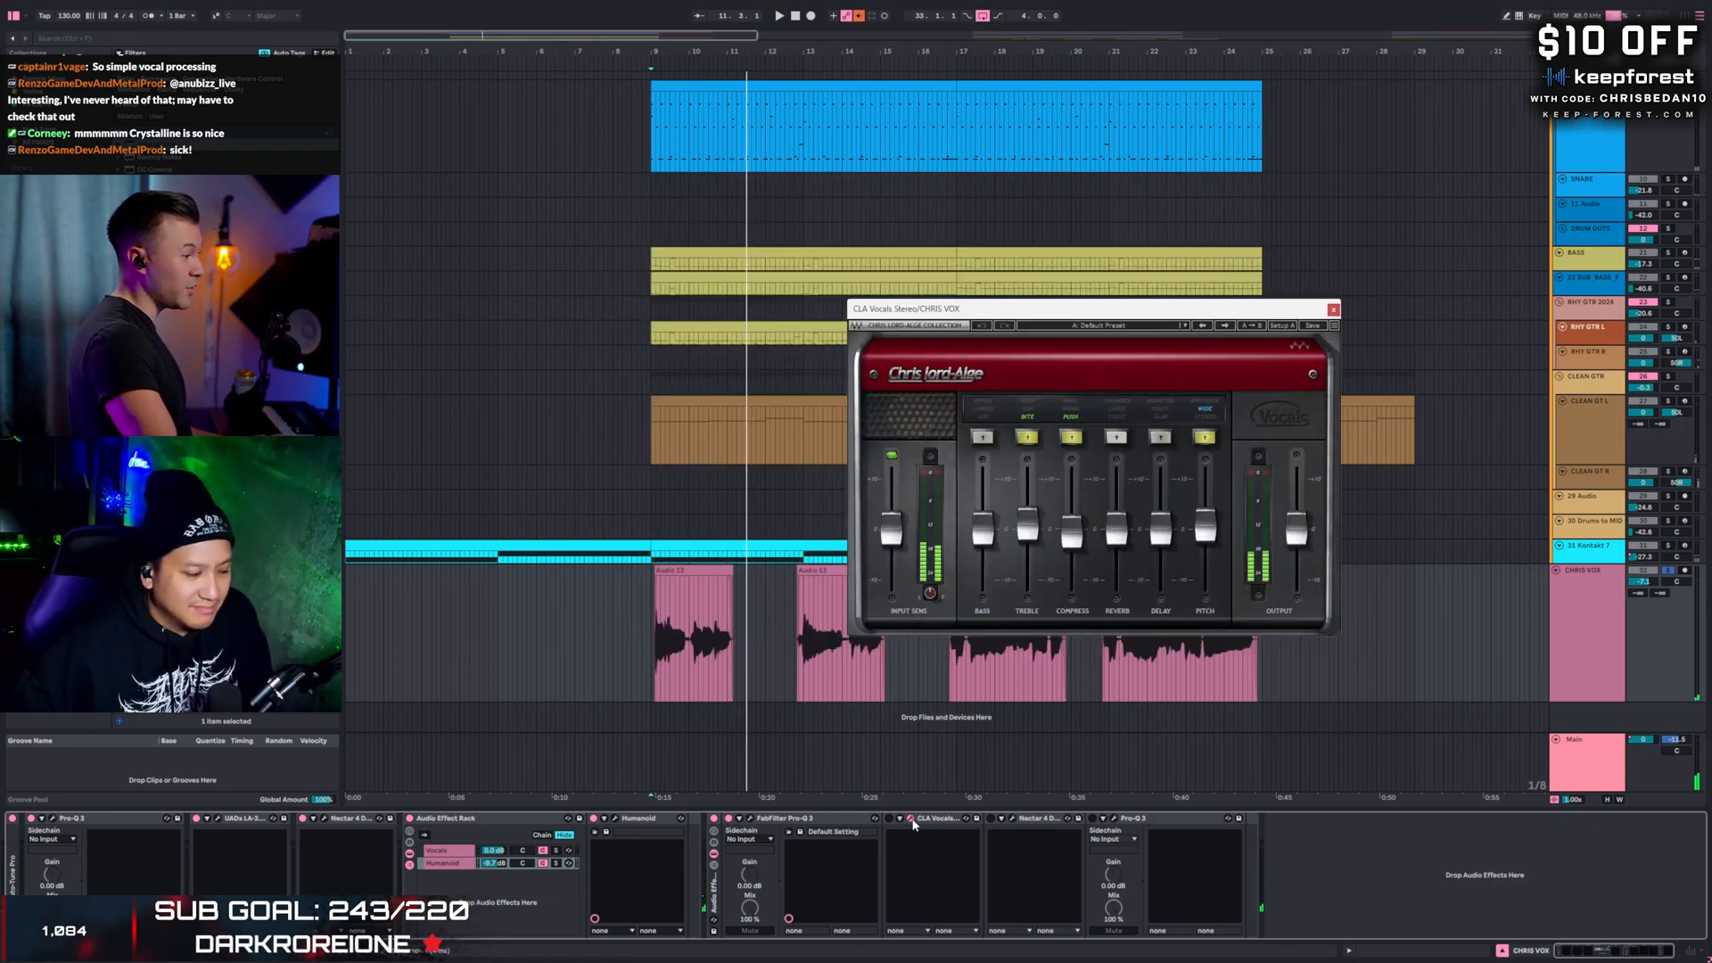
pyautogui.moveTo(1136, 315); pyautogui.dragTo(1016, 298)
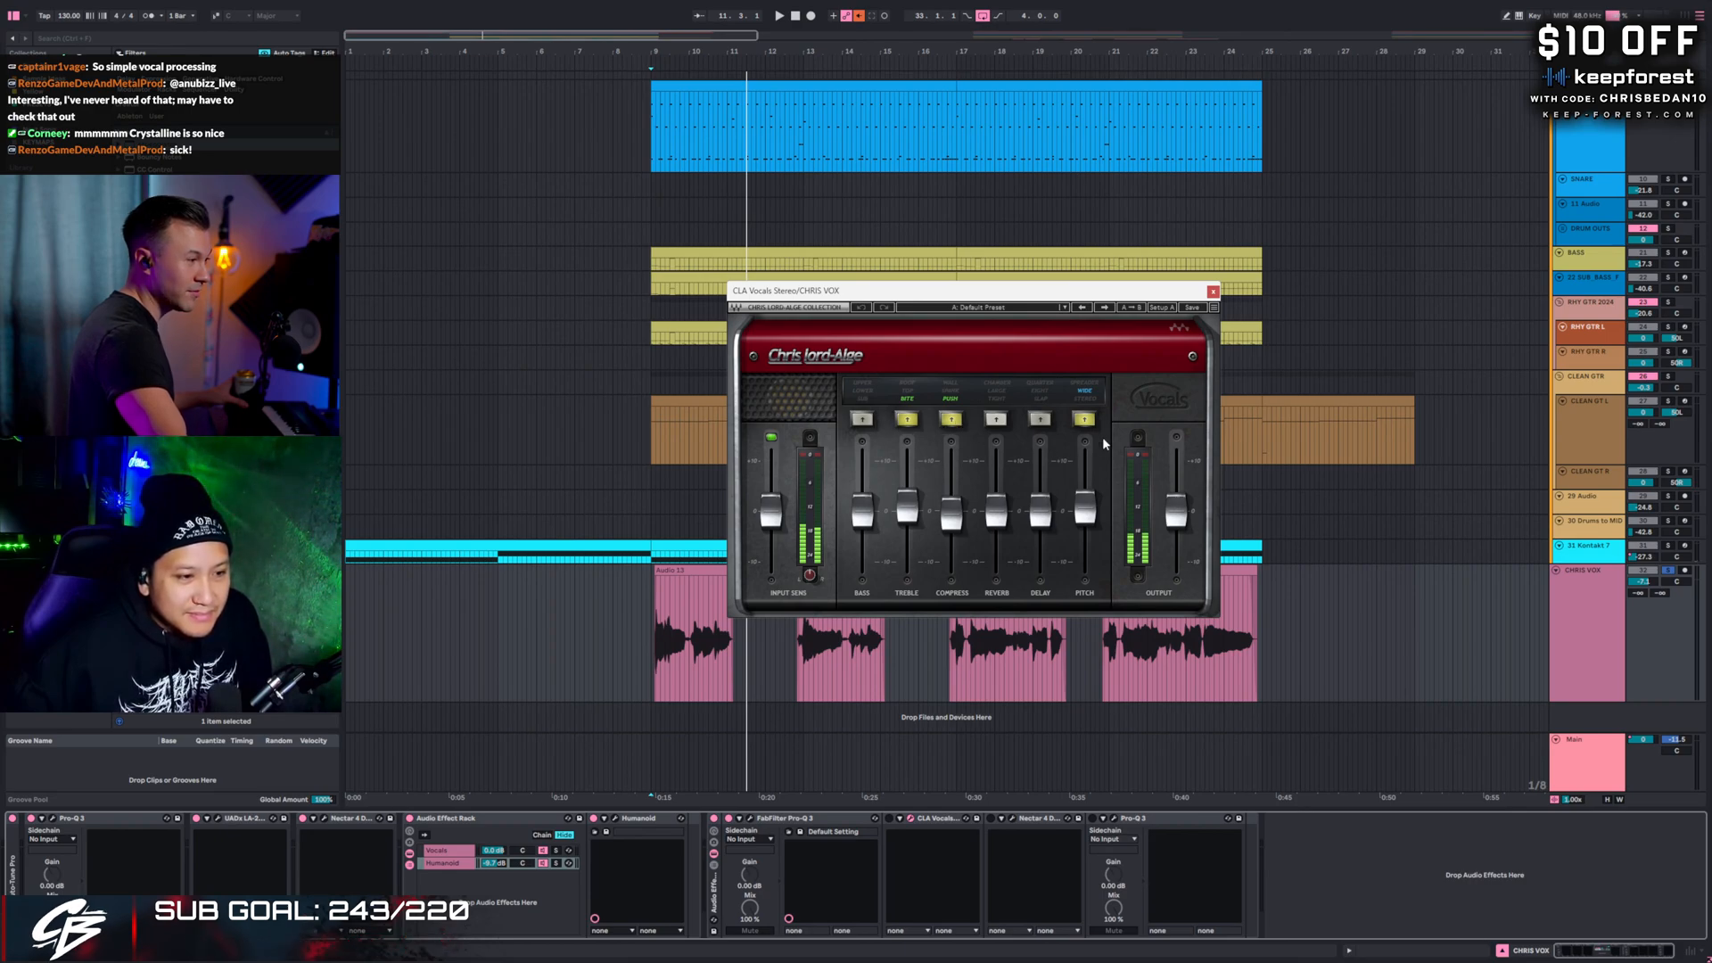
pyautogui.click(889, 818)
pyautogui.press('space')
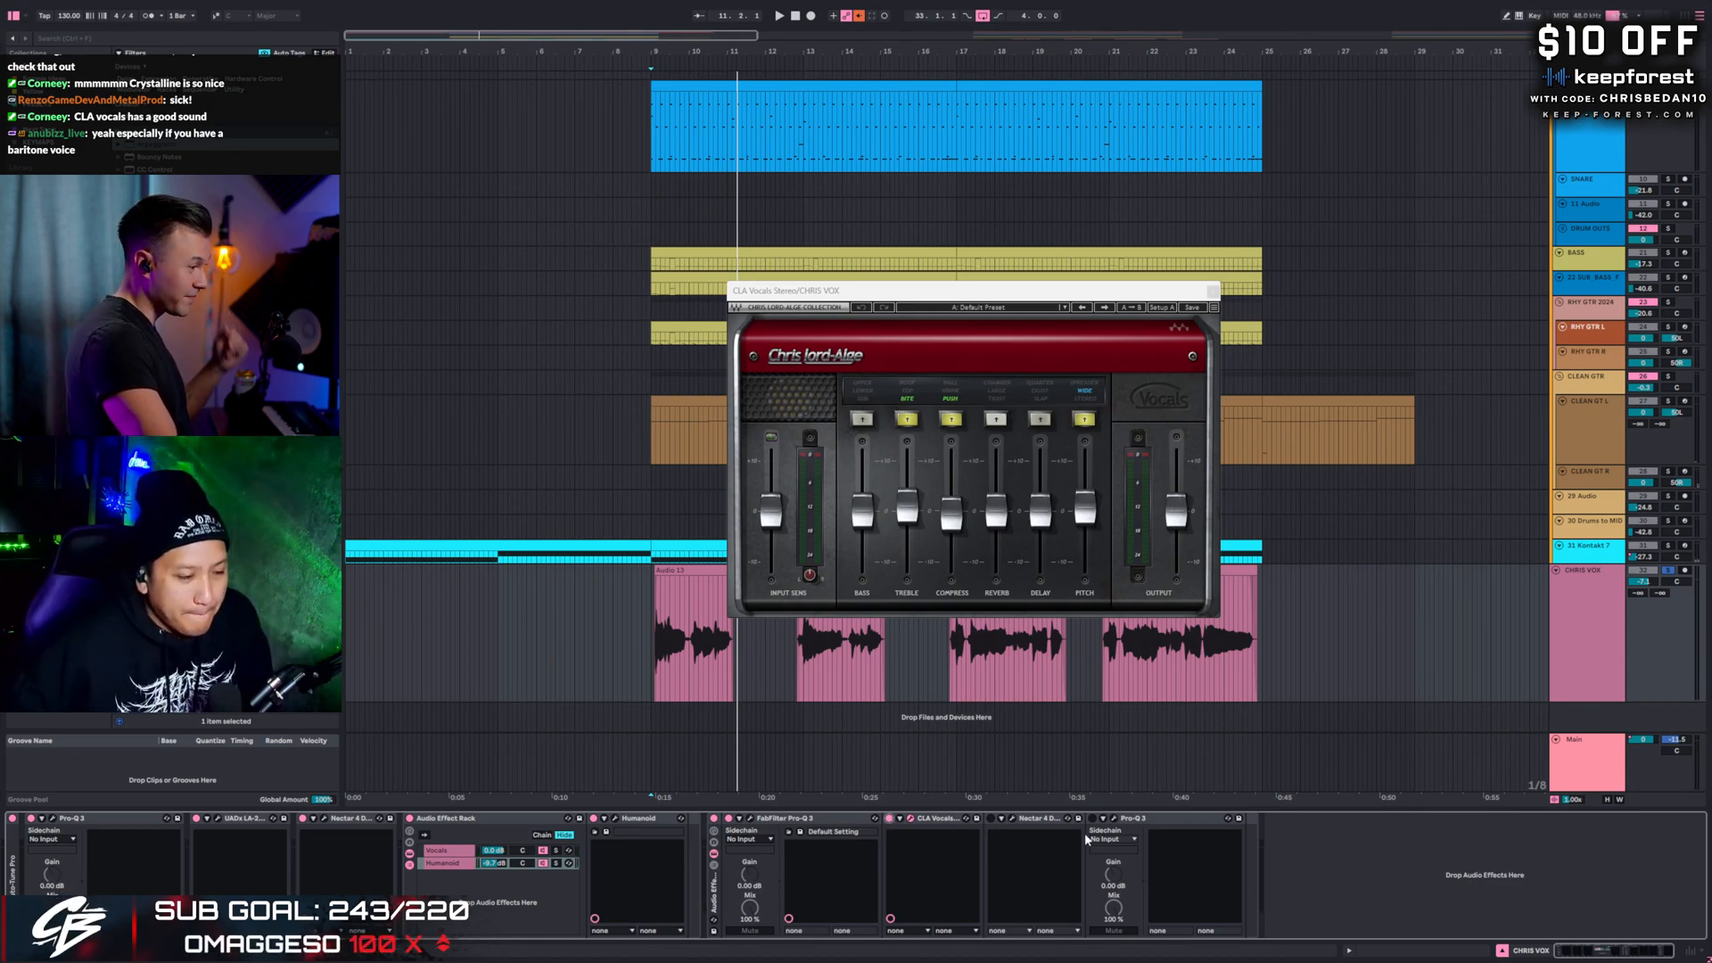
pyautogui.click(1214, 292)
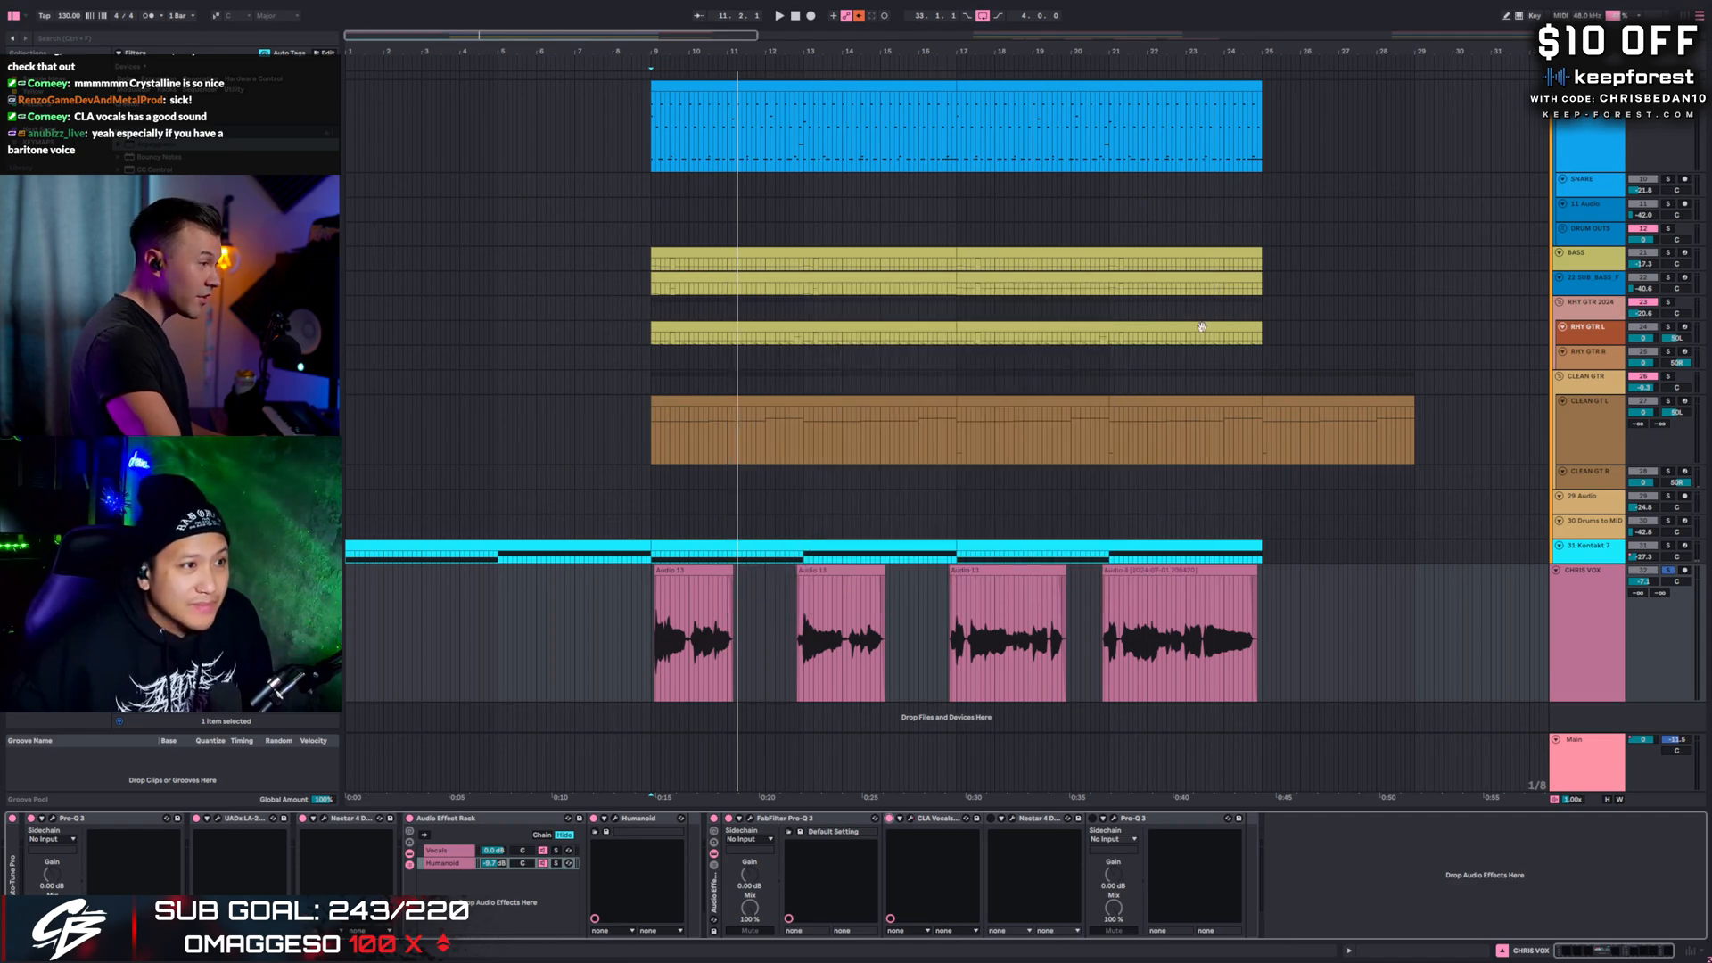
# - Enable the second rack's Nectar 4 DeEsser and compare the vocal with it bypassed and active, leaving it on
pyautogui.click(1013, 821)
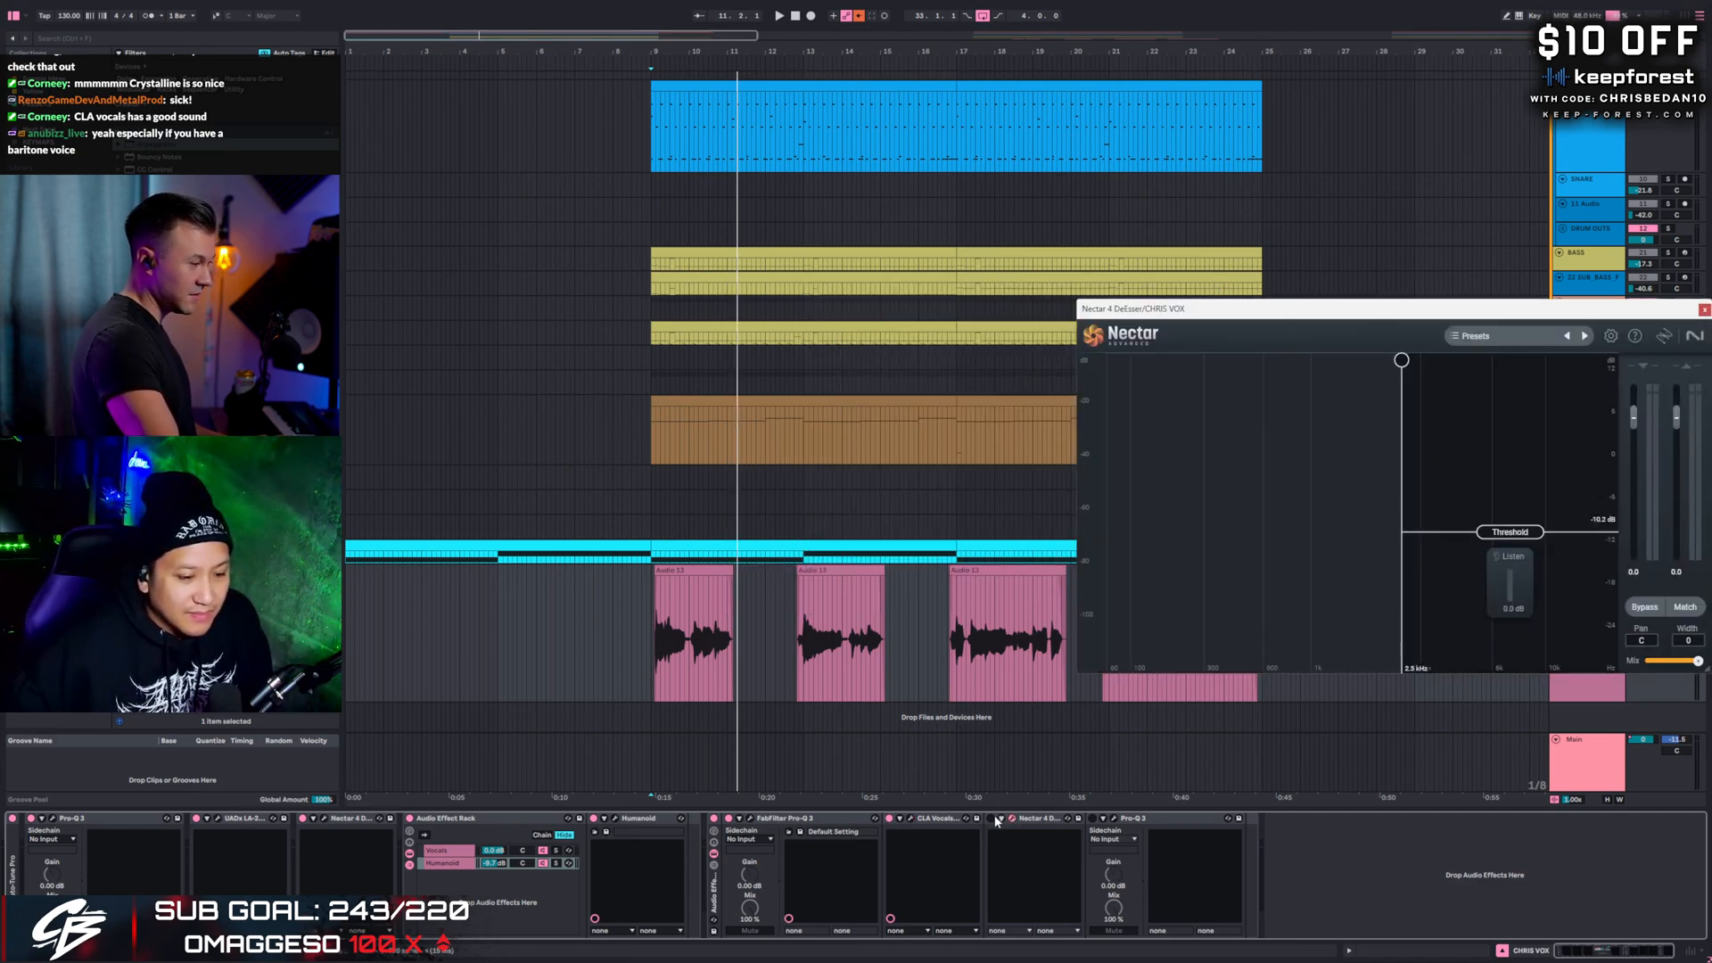
pyautogui.moveTo(1348, 313); pyautogui.dragTo(874, 313)
pyautogui.press('space')
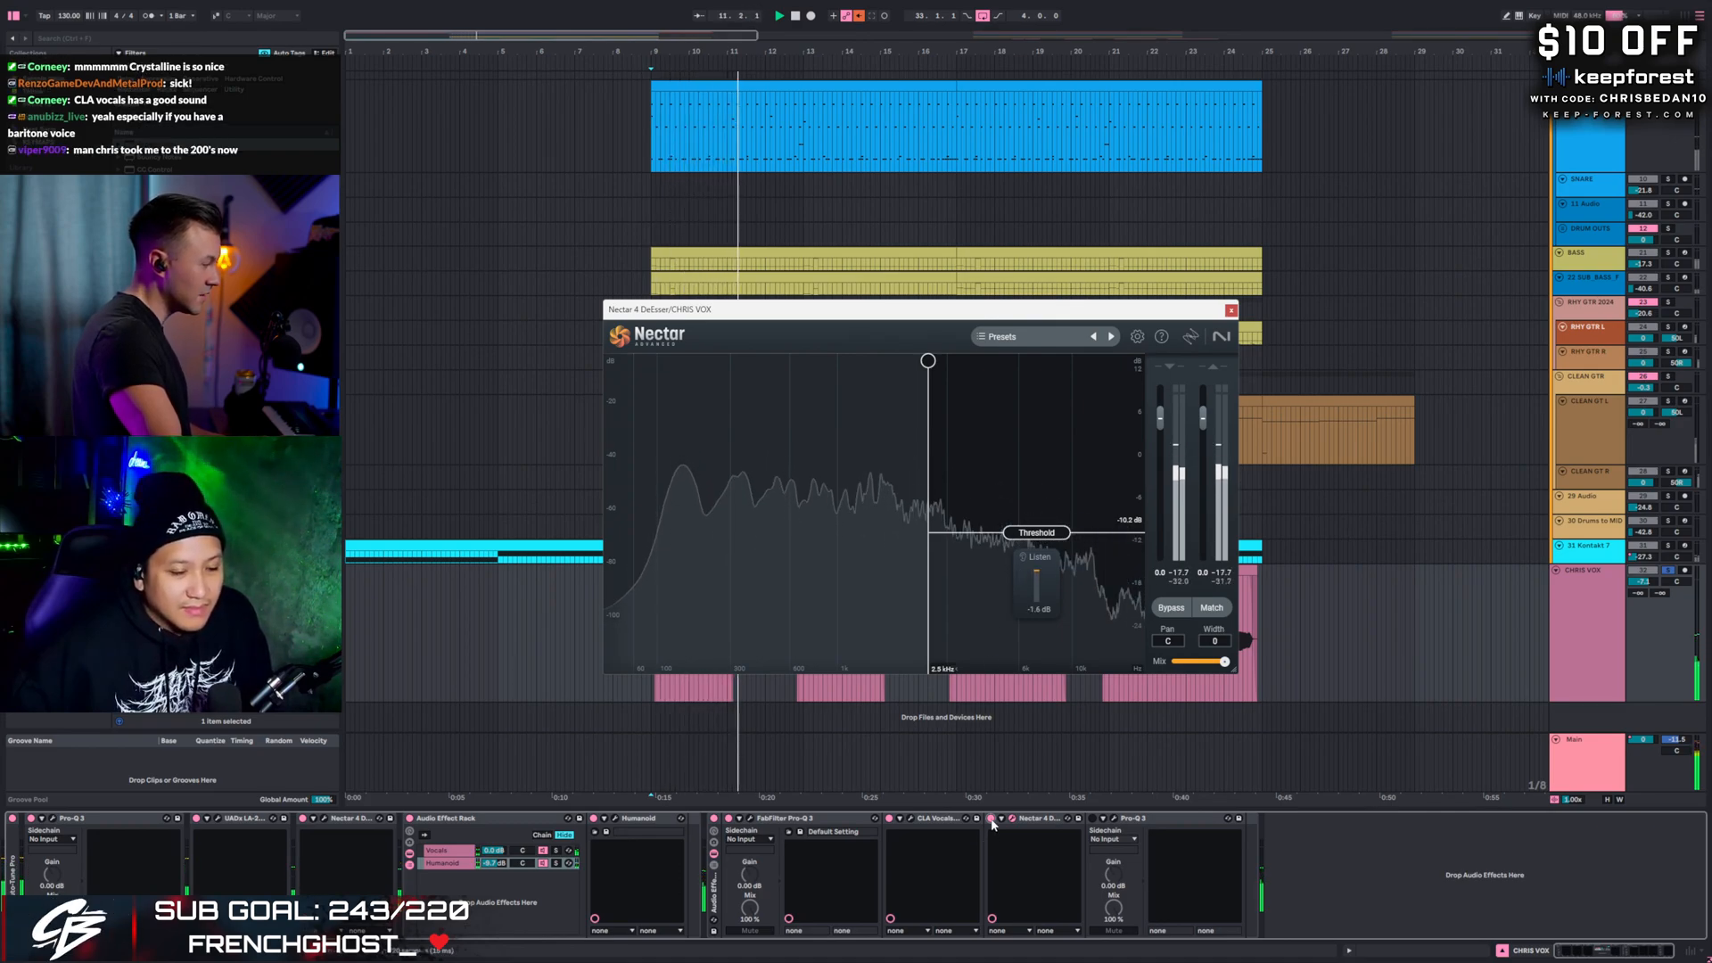
pyautogui.click(991, 818)
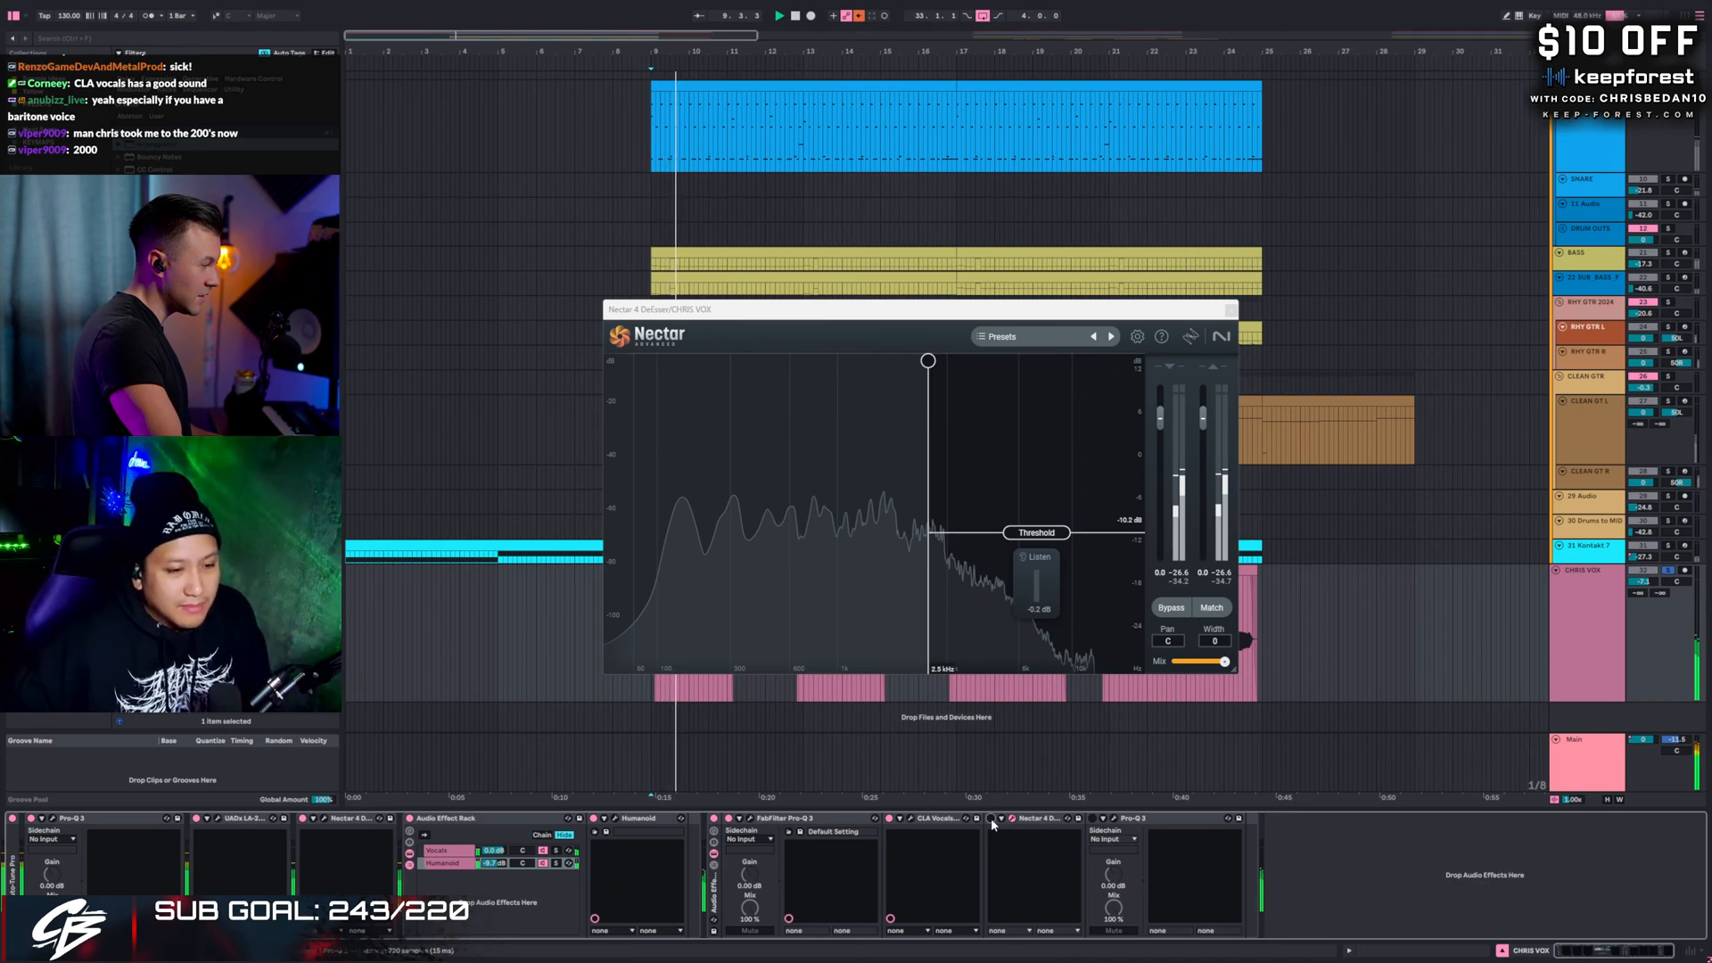
pyautogui.click(991, 819)
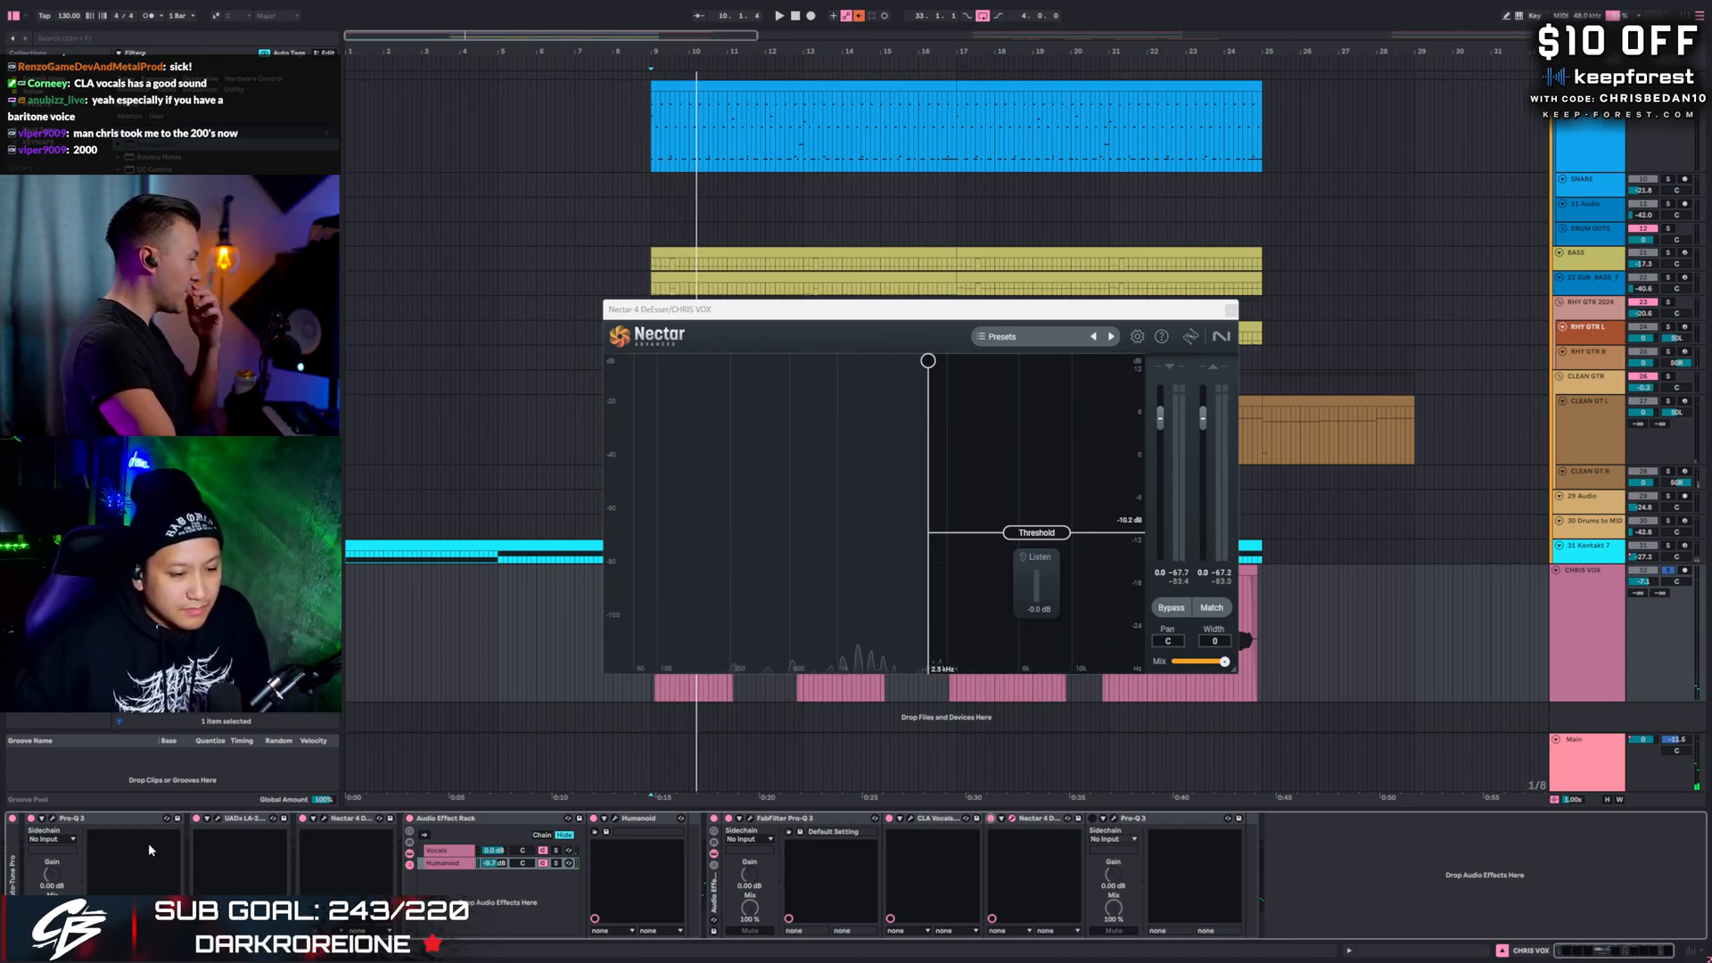
# - Compare the settings of the vocal track's earlier Nectar 4 DeEsser with those of the second rack's DeEsser, closing both windows
pyautogui.click(326, 819)
pyautogui.click(326, 819)
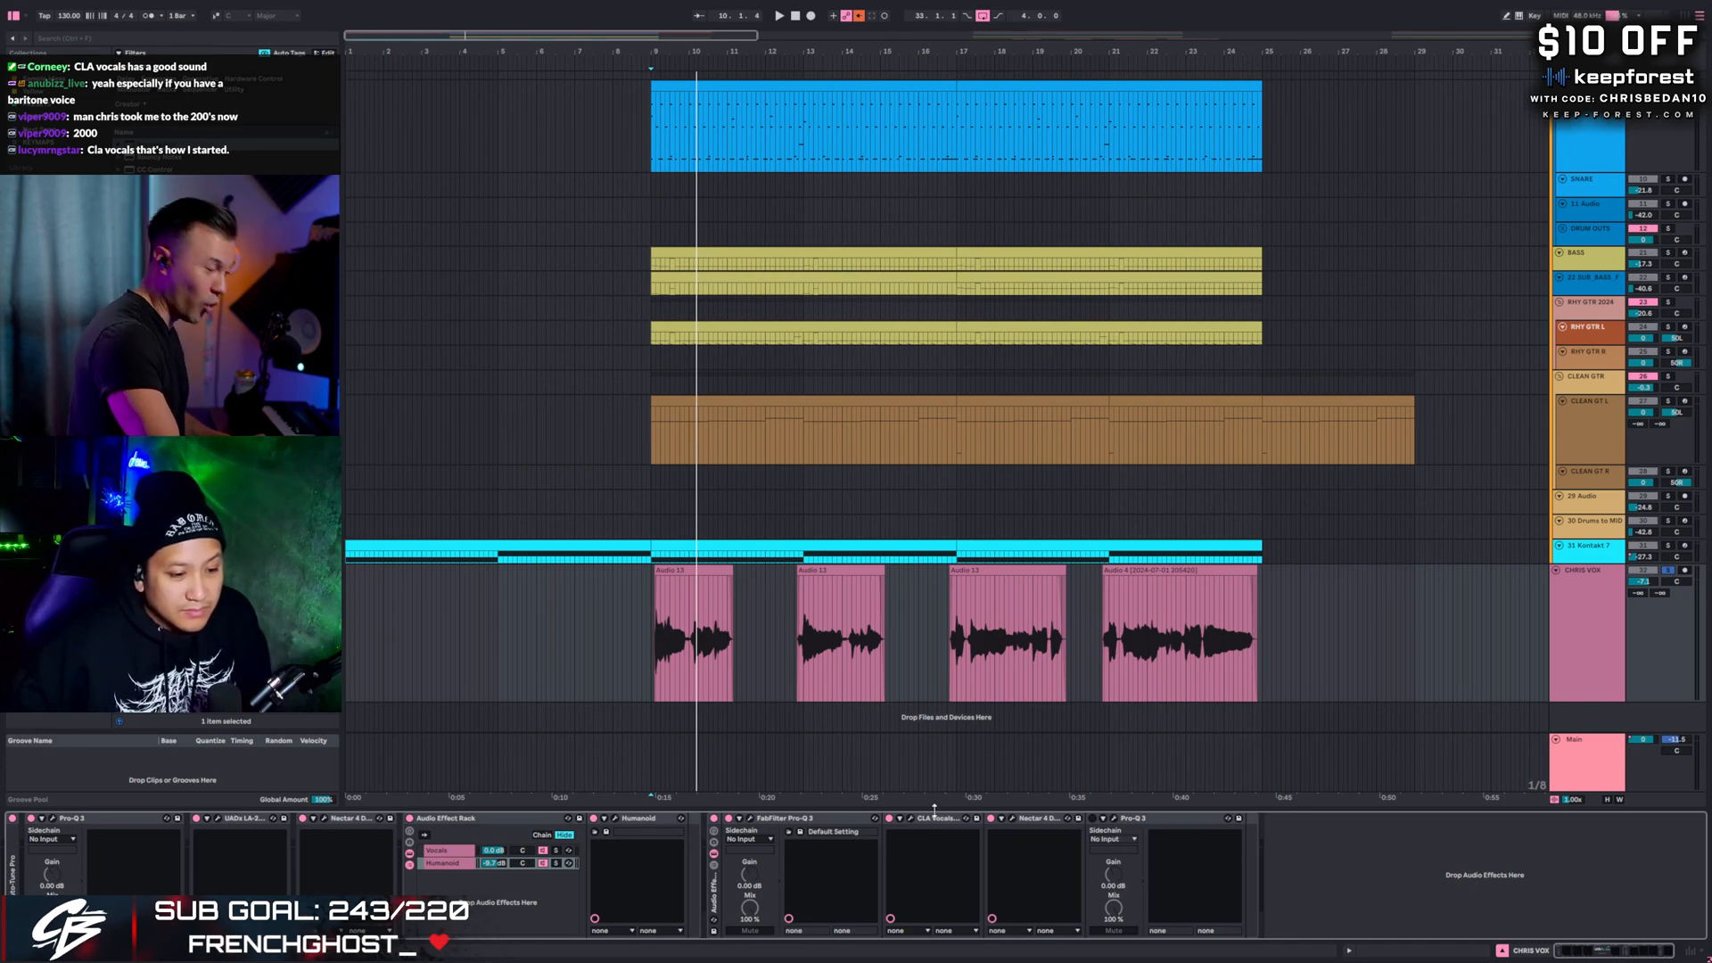
pyautogui.click(1013, 819)
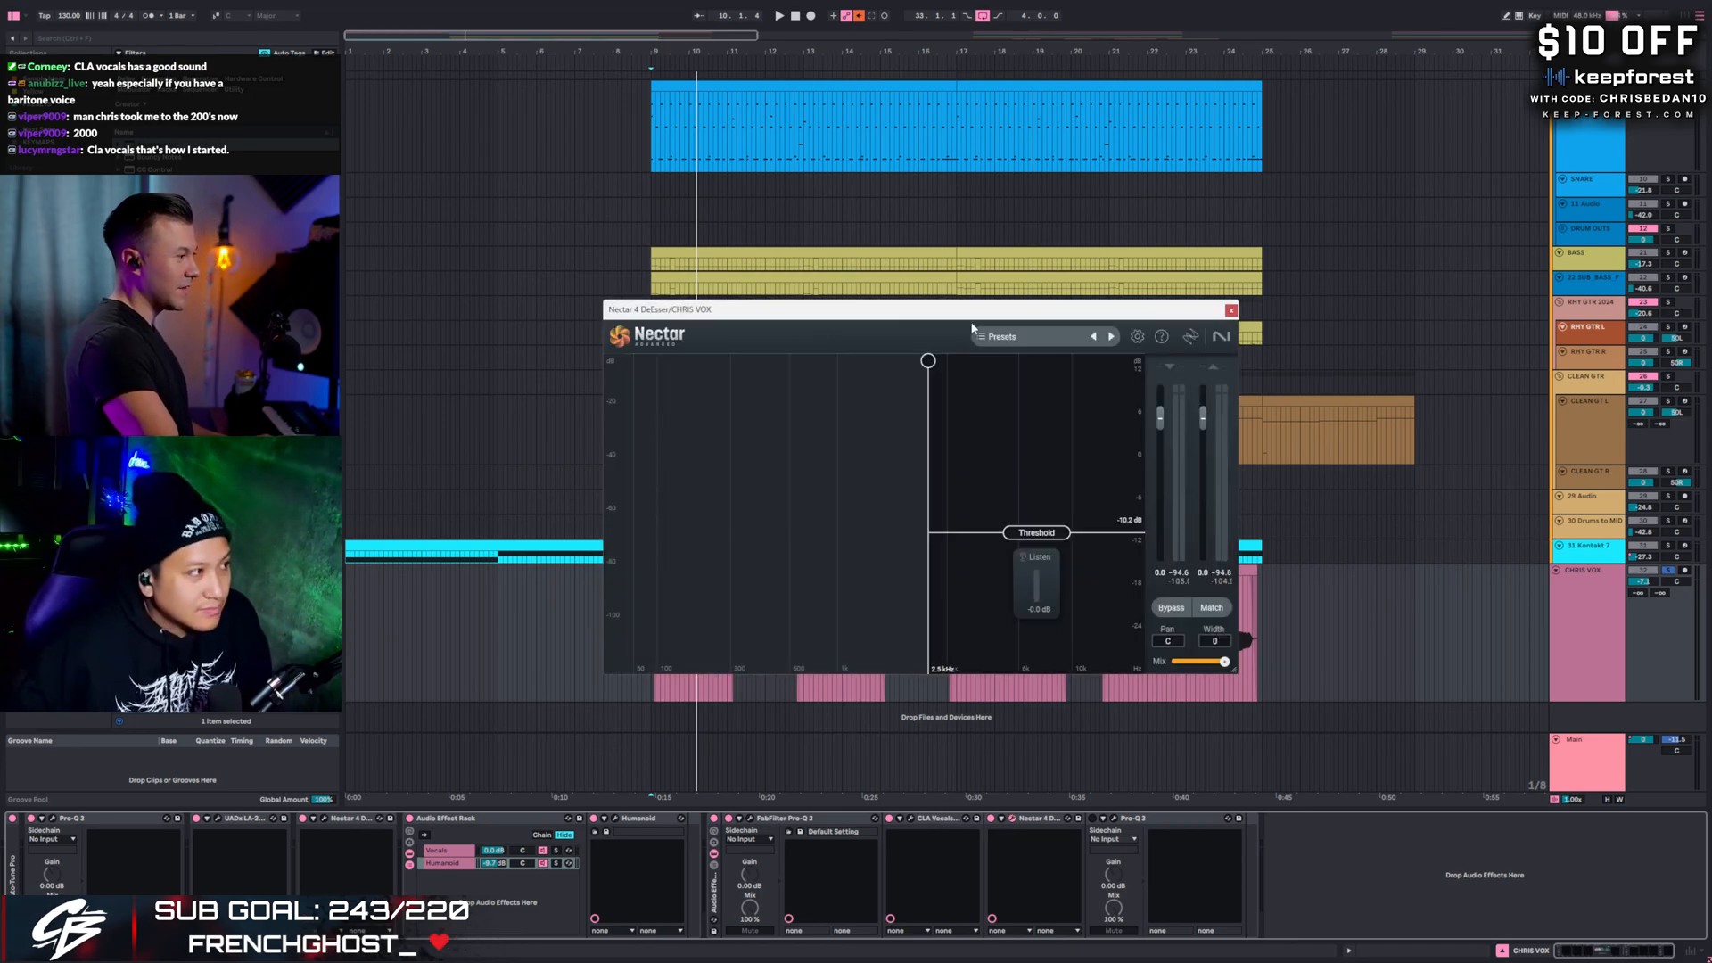
pyautogui.click(1230, 311)
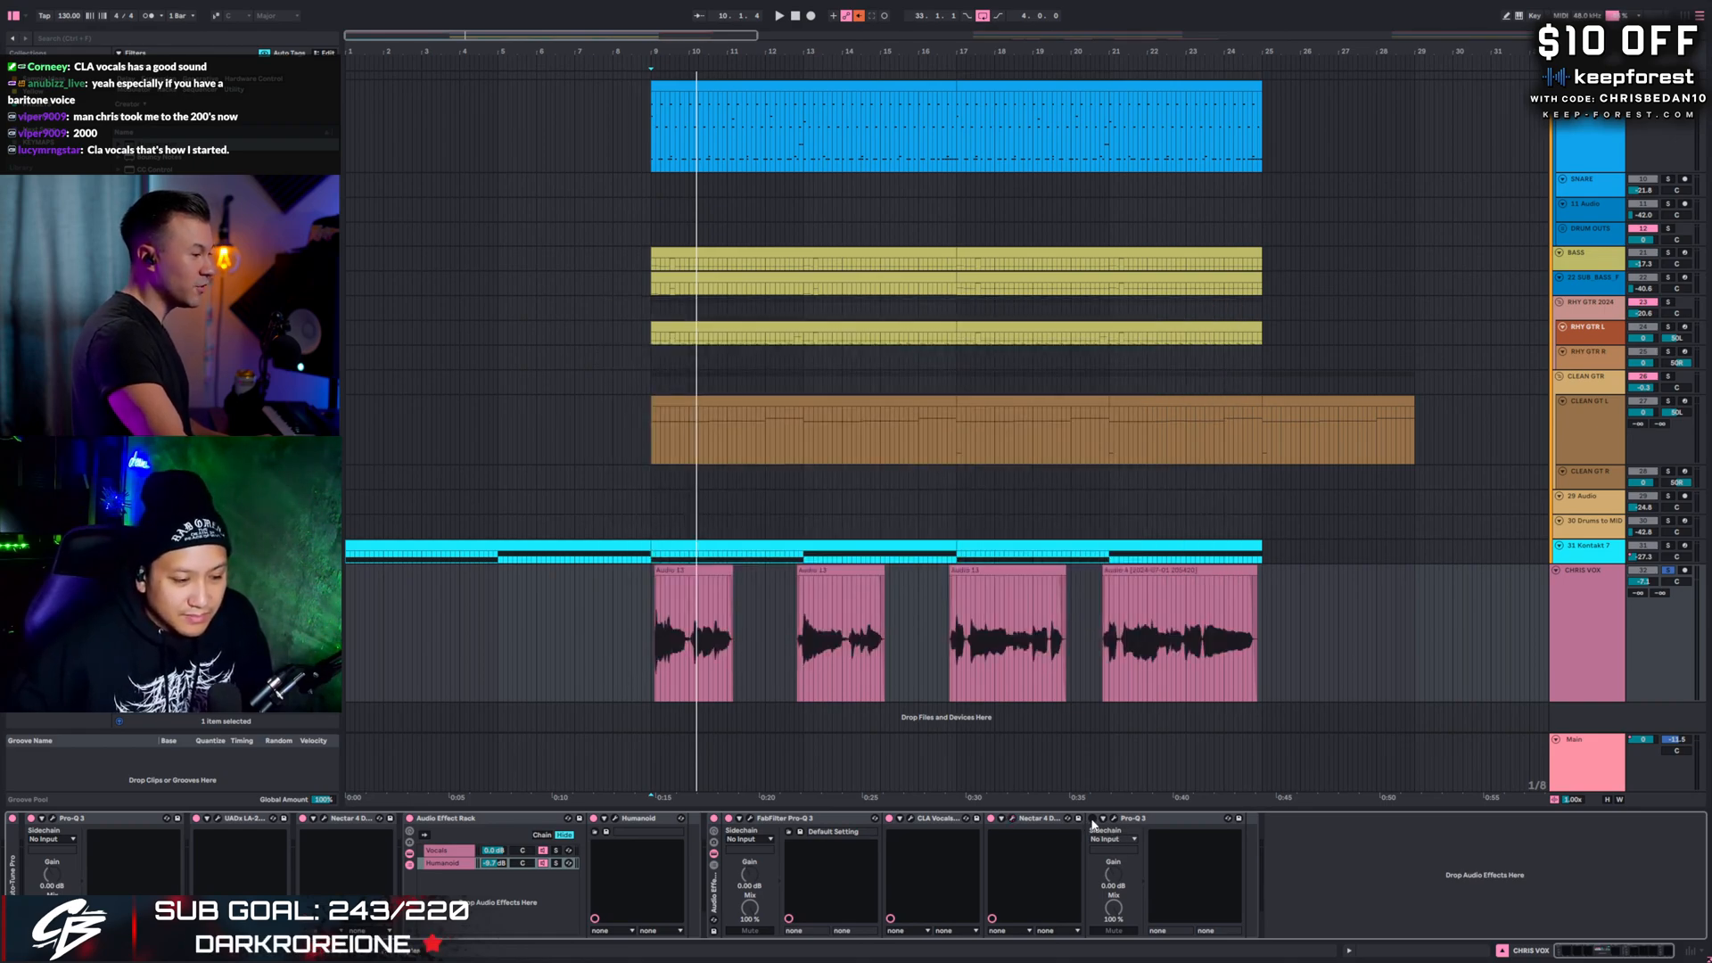
# - Show the EQ curve of the second rack's last Pro-Q 3, audition the vocal through it, and close its window
pyautogui.click(1114, 818)
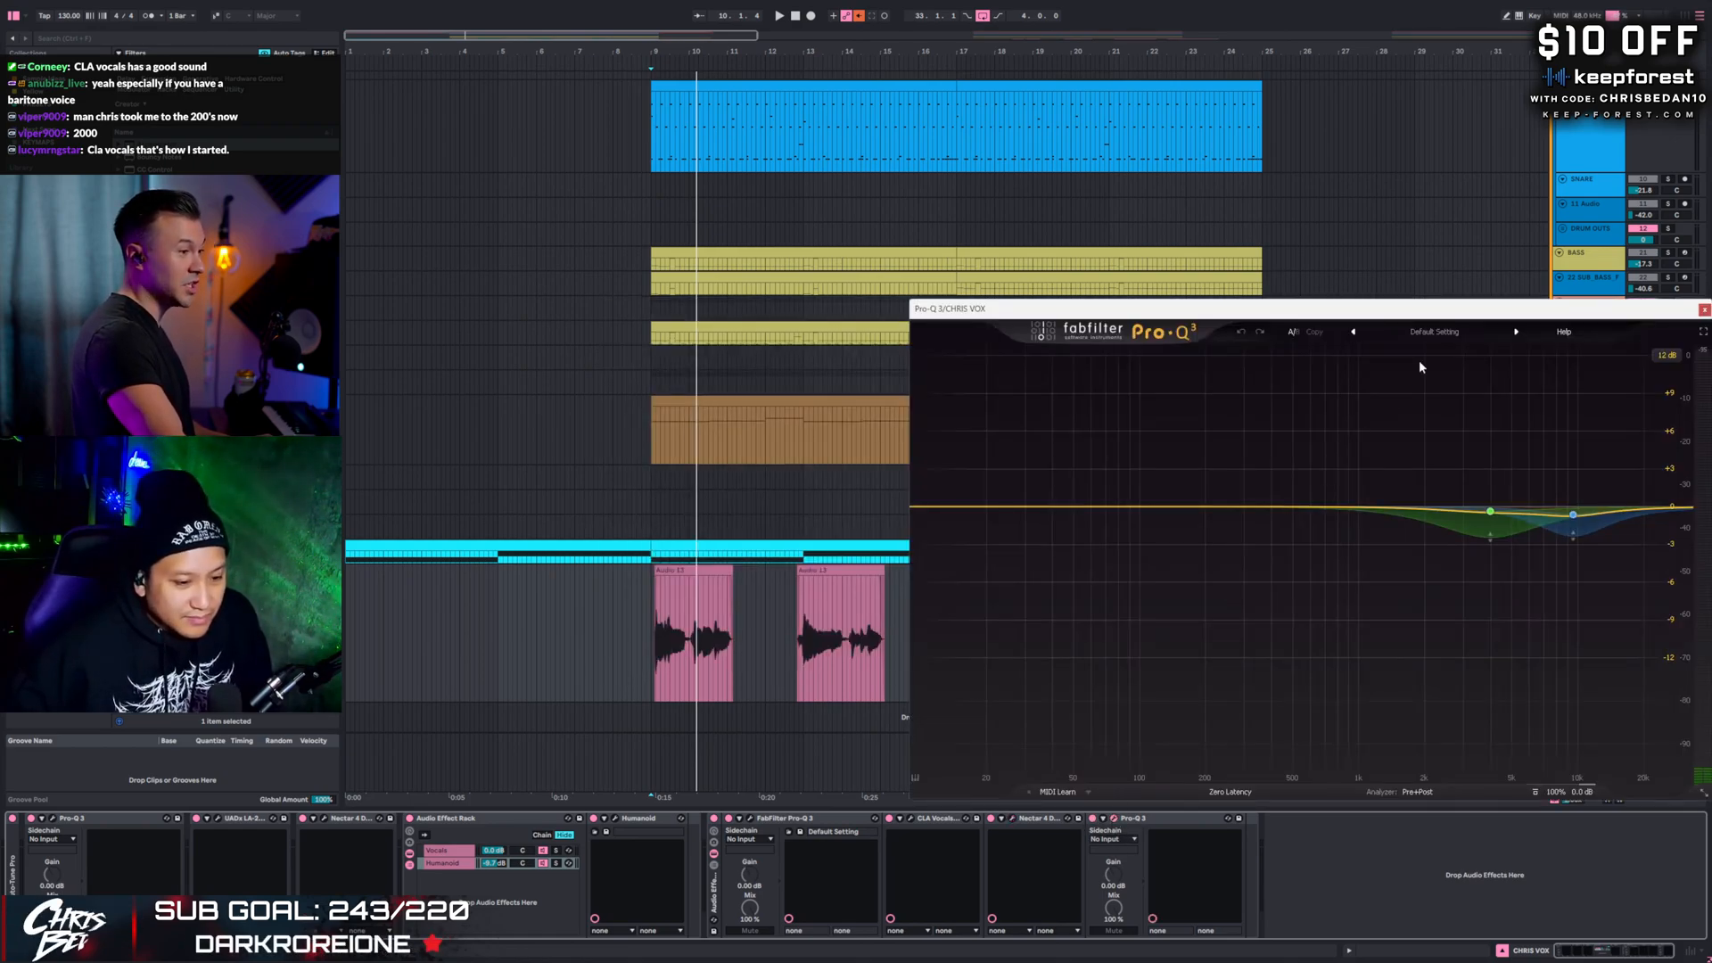
pyautogui.moveTo(1368, 308); pyautogui.dragTo(922, 243)
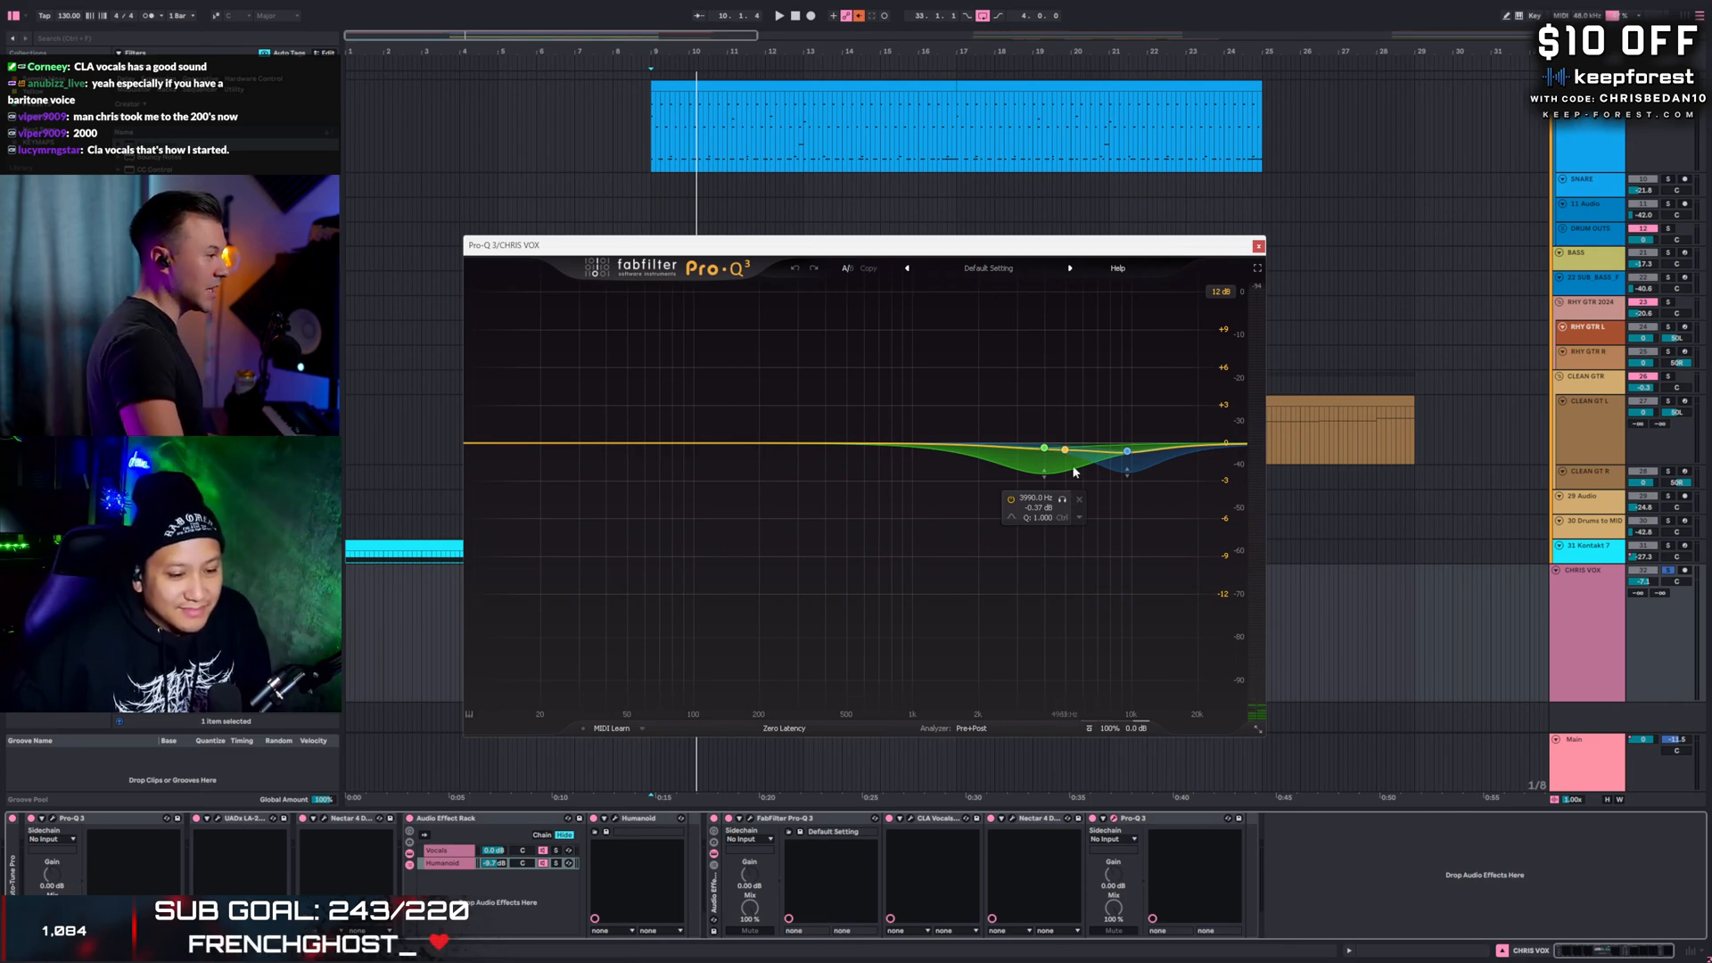
pyautogui.press('space')
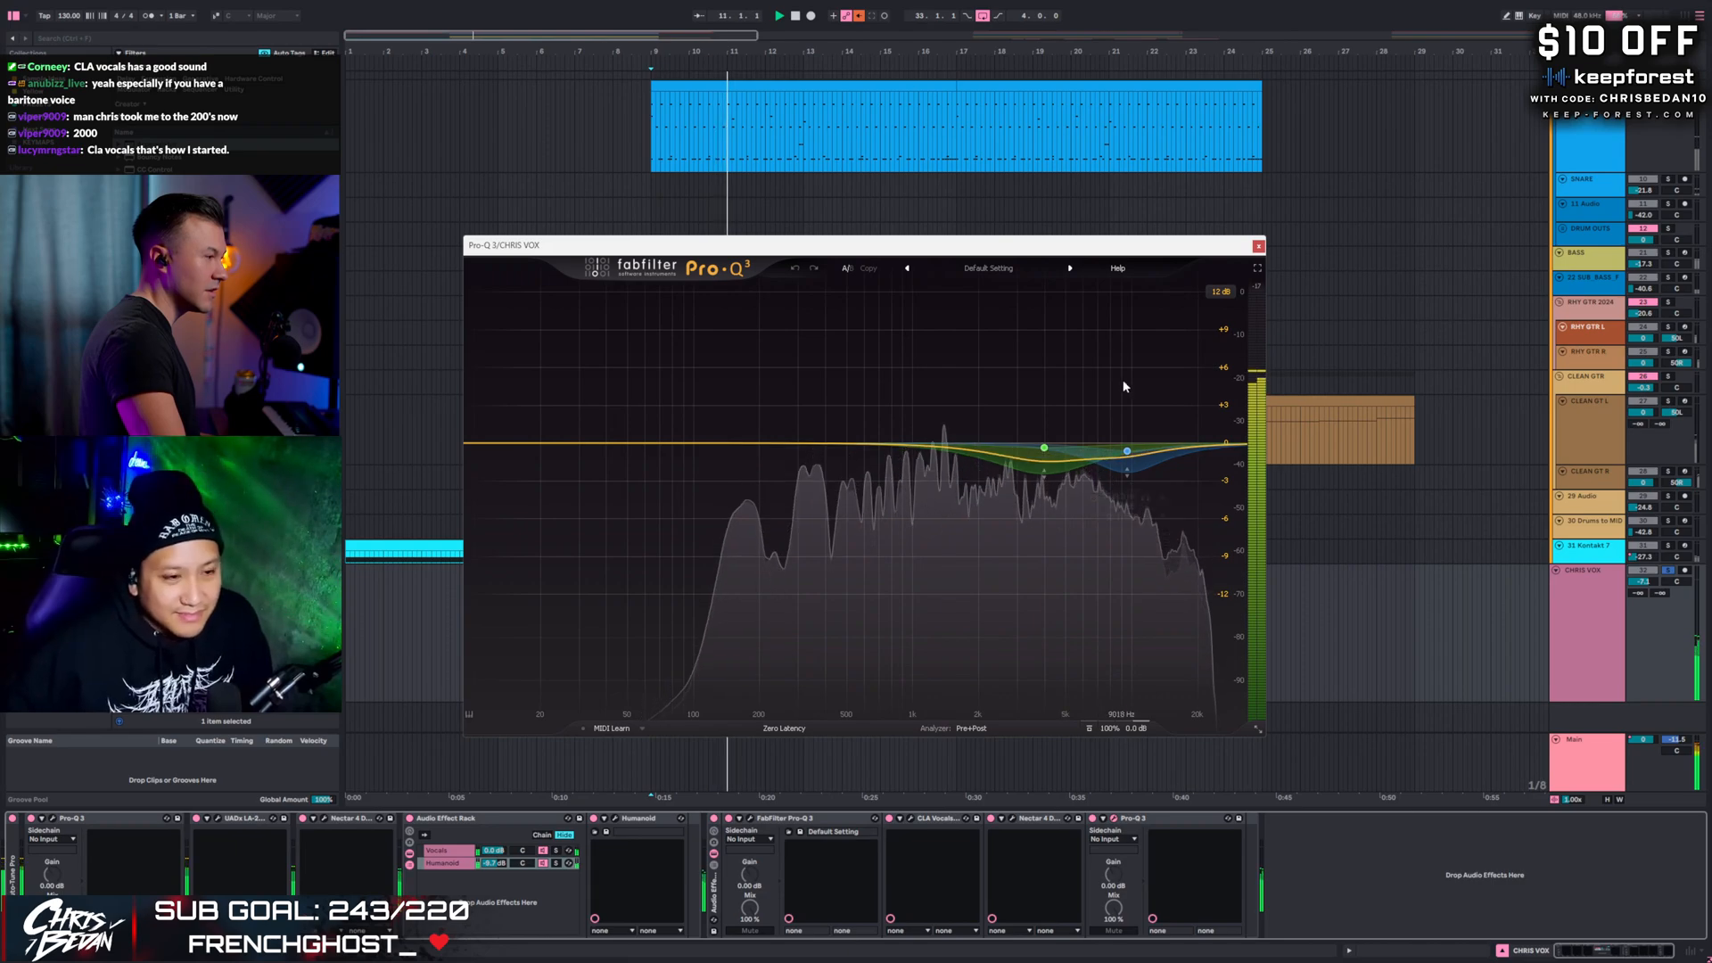
pyautogui.press('space')
pyautogui.click(1259, 245)
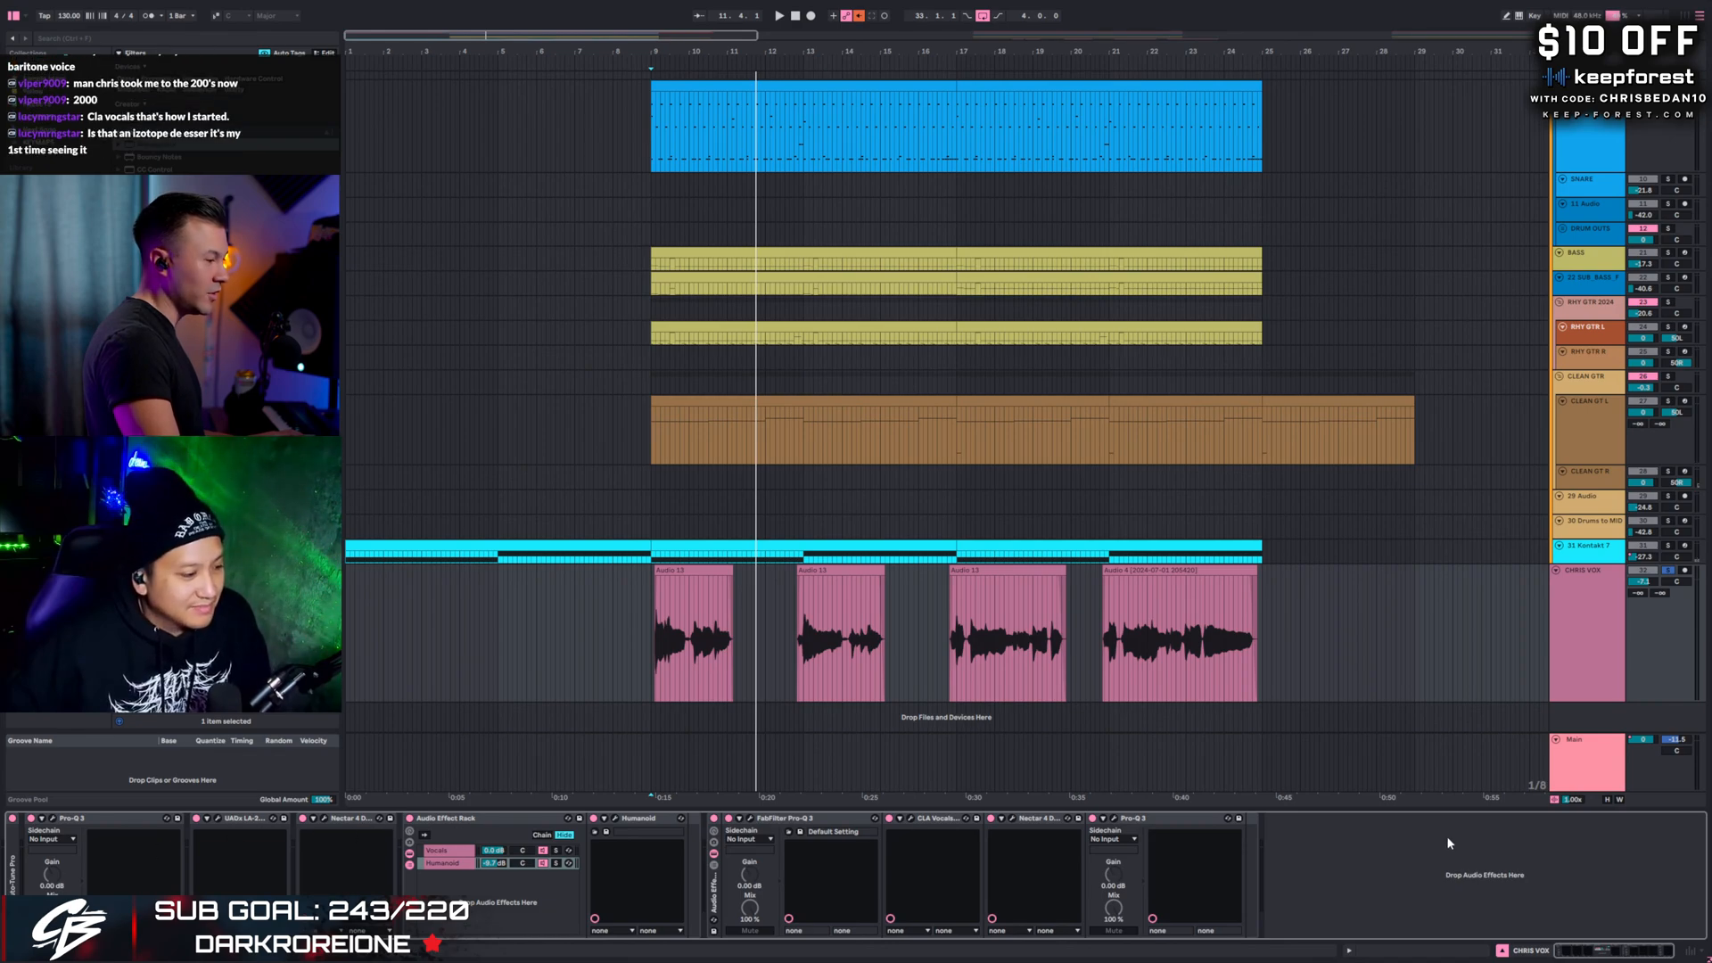
# - Compare the vocal track's early Pro-Q 3 side by side with the second rack's first FabFilter Pro-Q 3, closing both windows
pyautogui.click(749, 820)
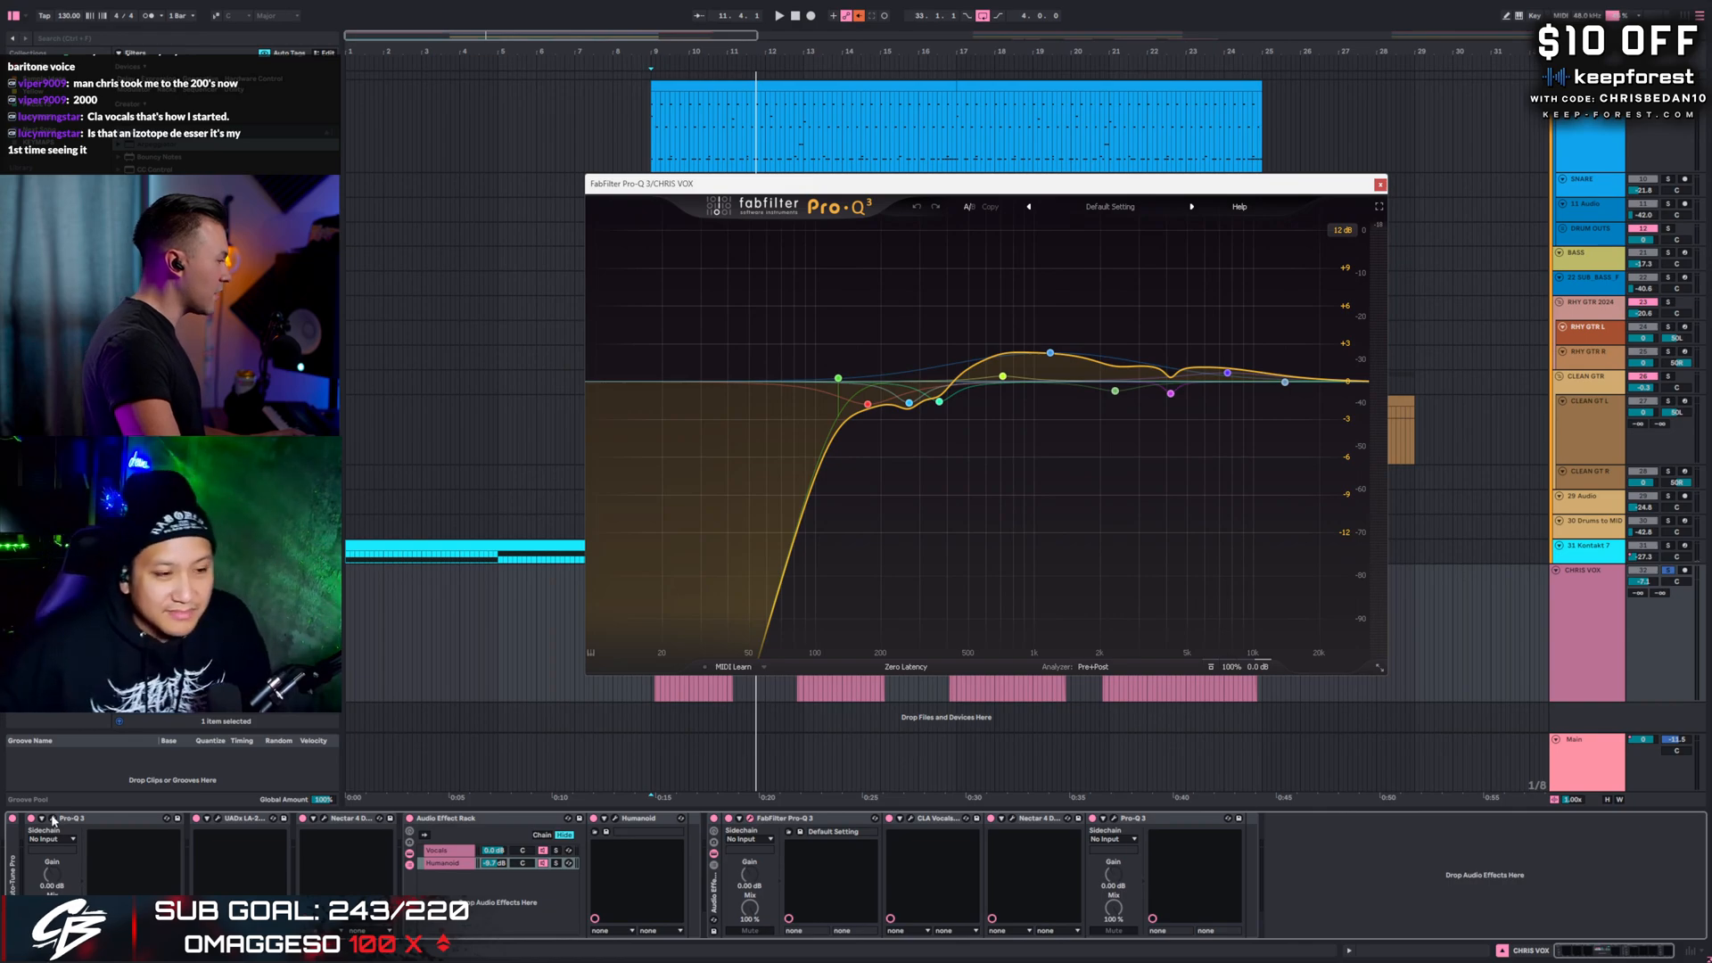
pyautogui.click(53, 820)
pyautogui.moveTo(1115, 184); pyautogui.dragTo(870, 198)
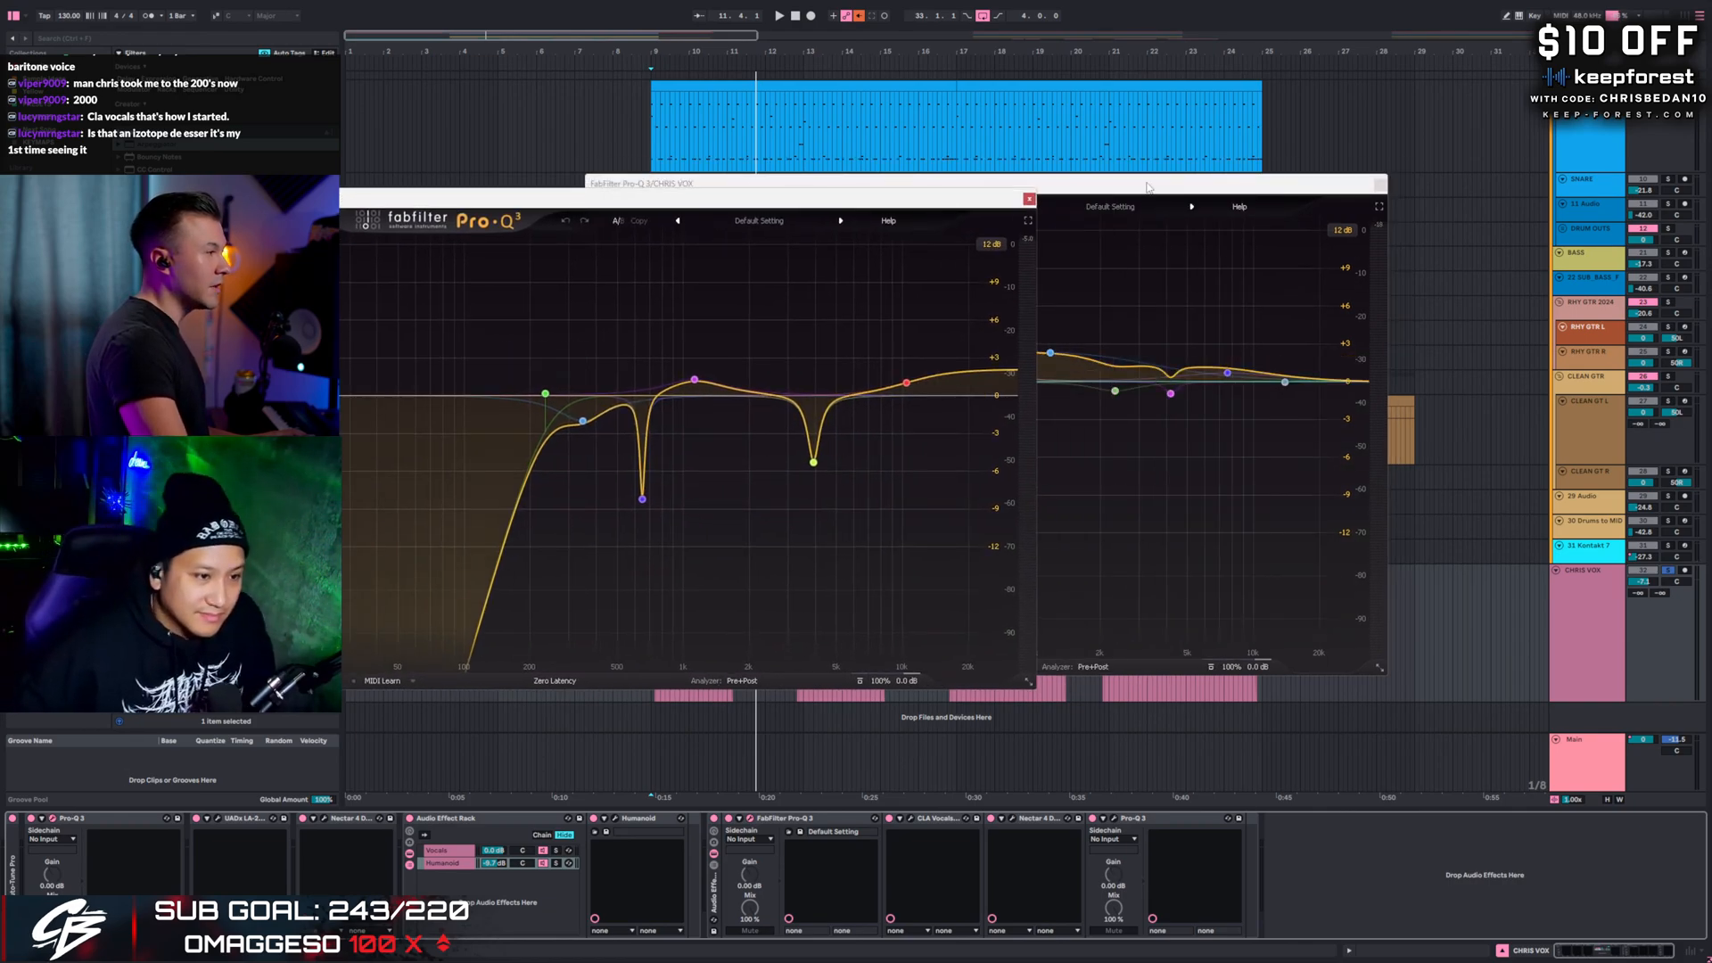
pyautogui.moveTo(1148, 187); pyautogui.dragTo(1441, 199)
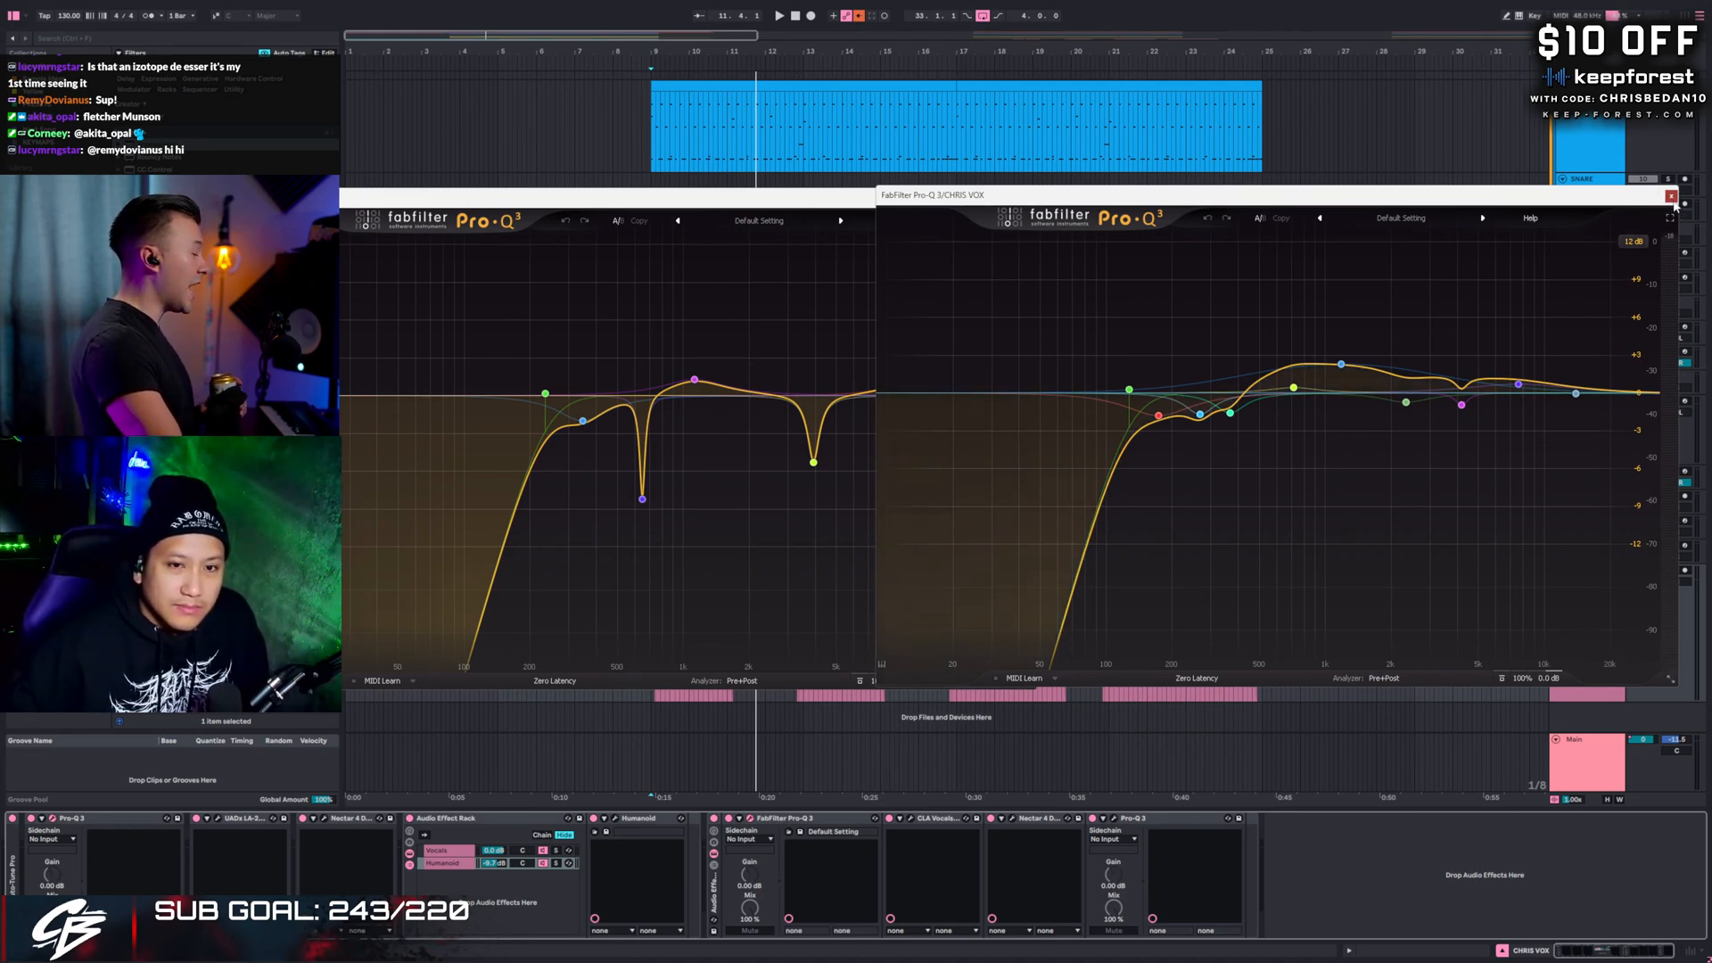
pyautogui.click(1672, 197)
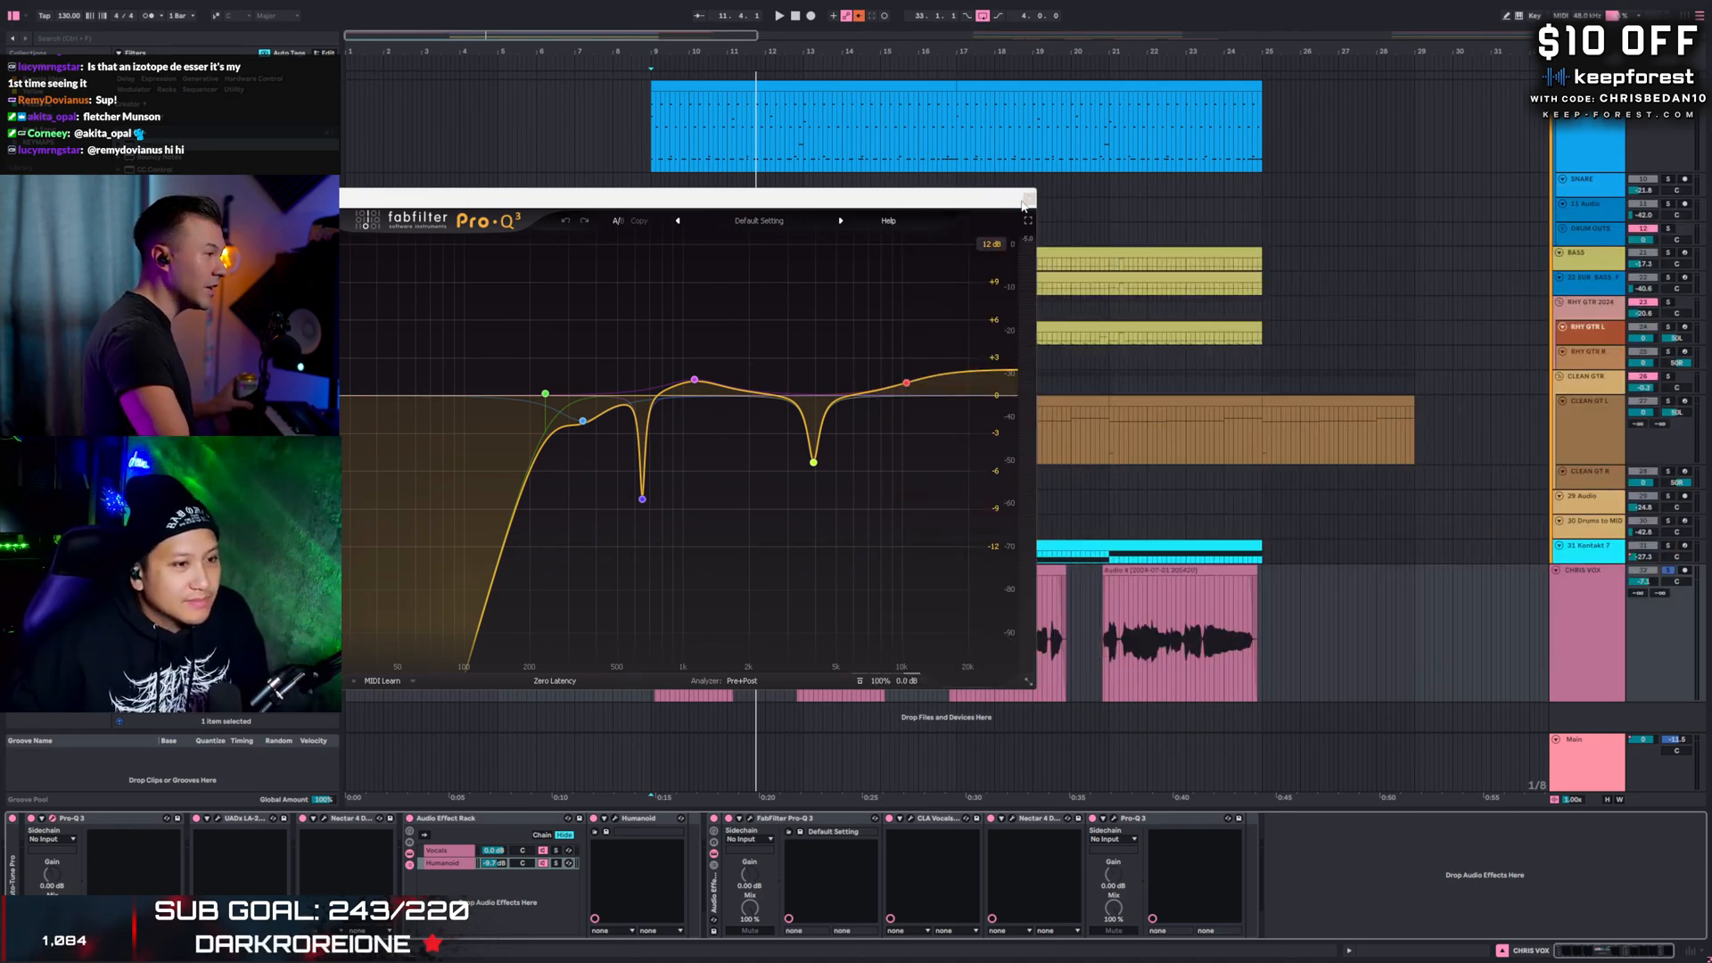
pyautogui.click(1027, 200)
# - Highlight the time span covering all four clips on the vocal track, then clear the selection
pyautogui.moveTo(640, 631)
pyautogui.mouseDown()
pyautogui.moveTo(1324, 632)
pyautogui.moveTo(639, 630)
pyautogui.mouseUp()
pyautogui.click(1315, 630)
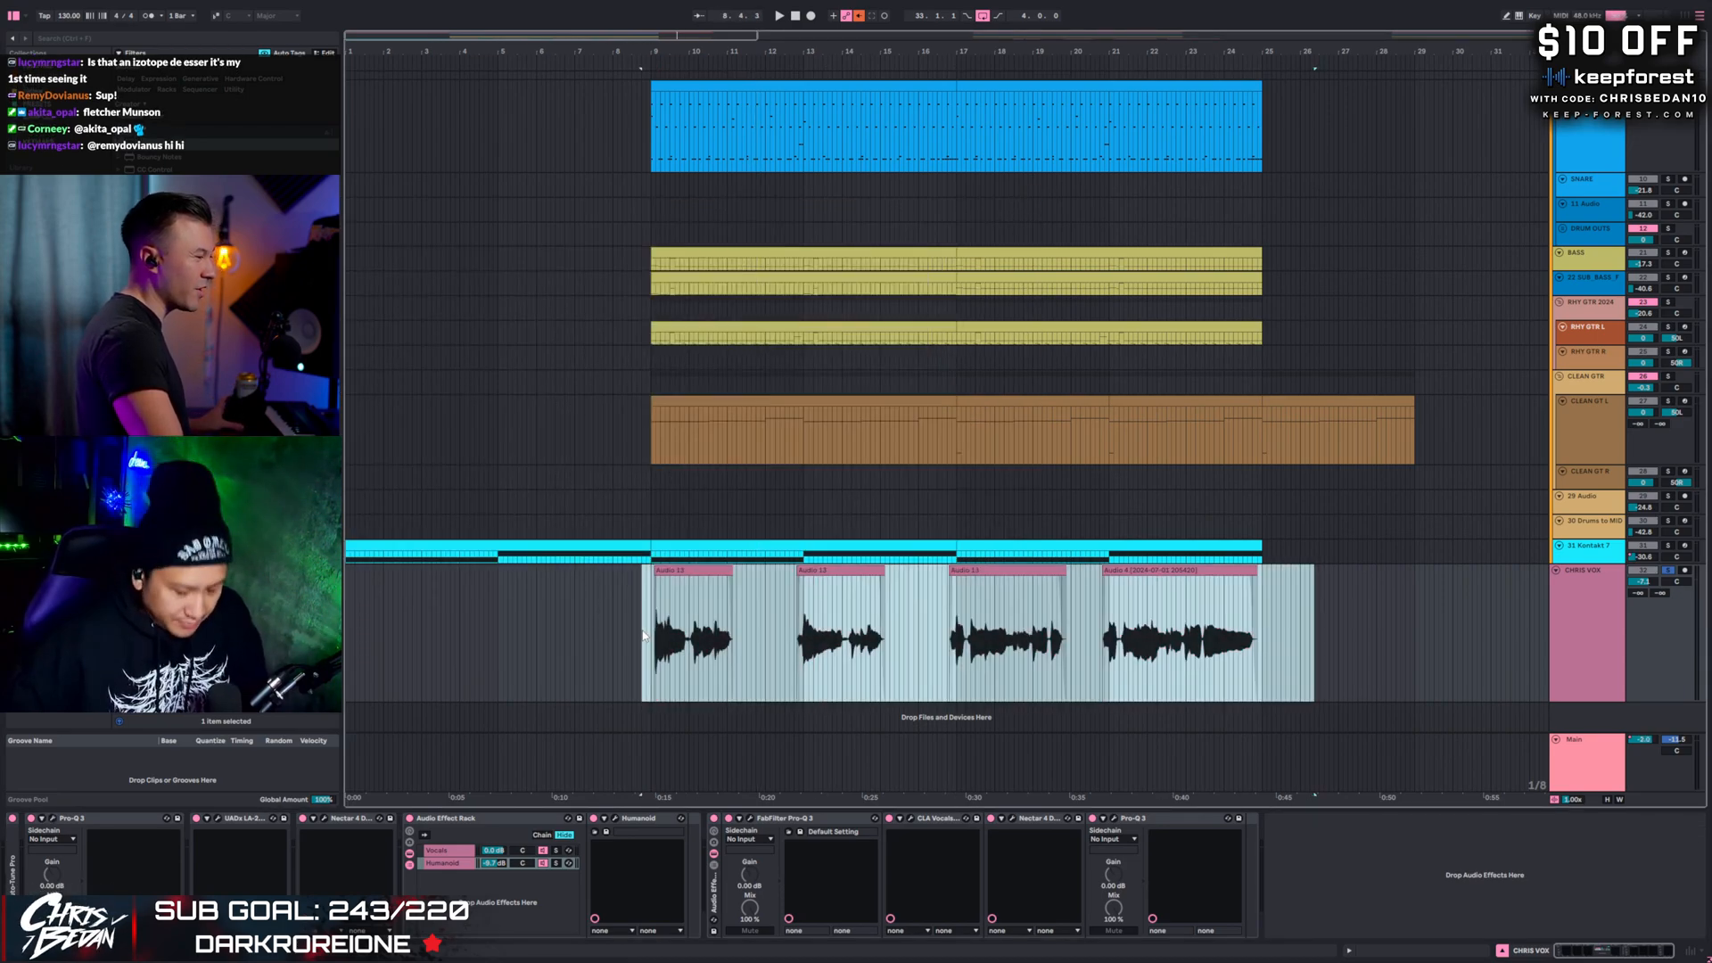
pyautogui.click(633, 630)
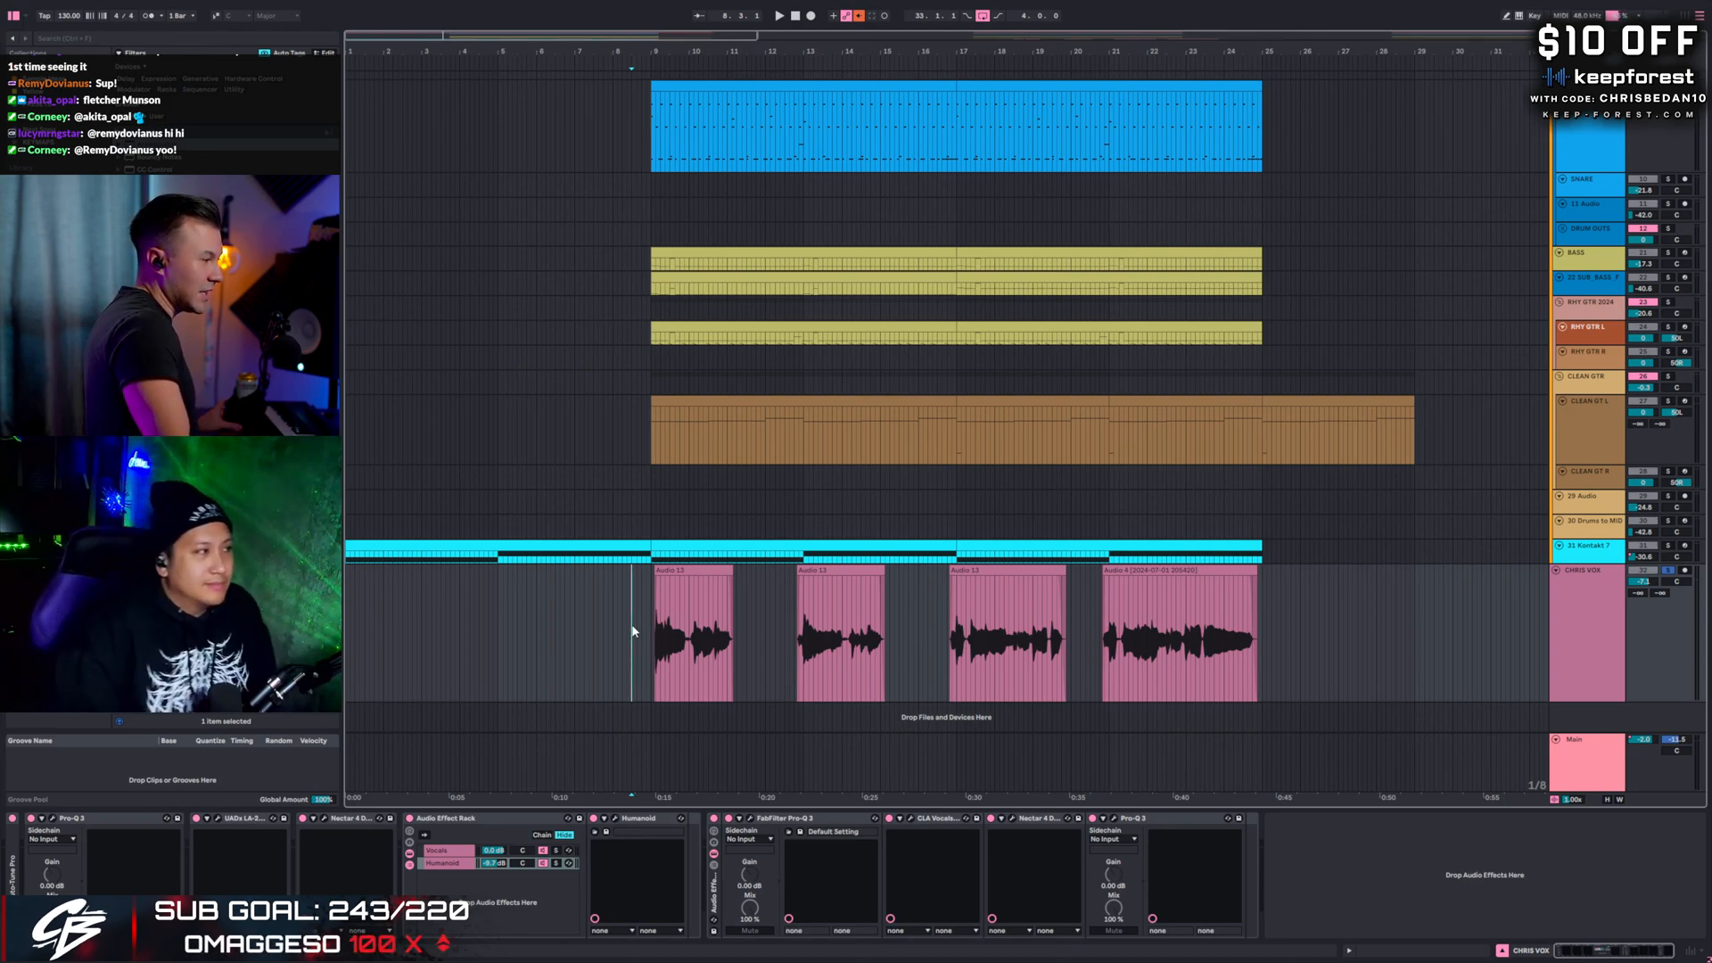
pyautogui.moveTo(633, 631); pyautogui.dragTo(1397, 590)
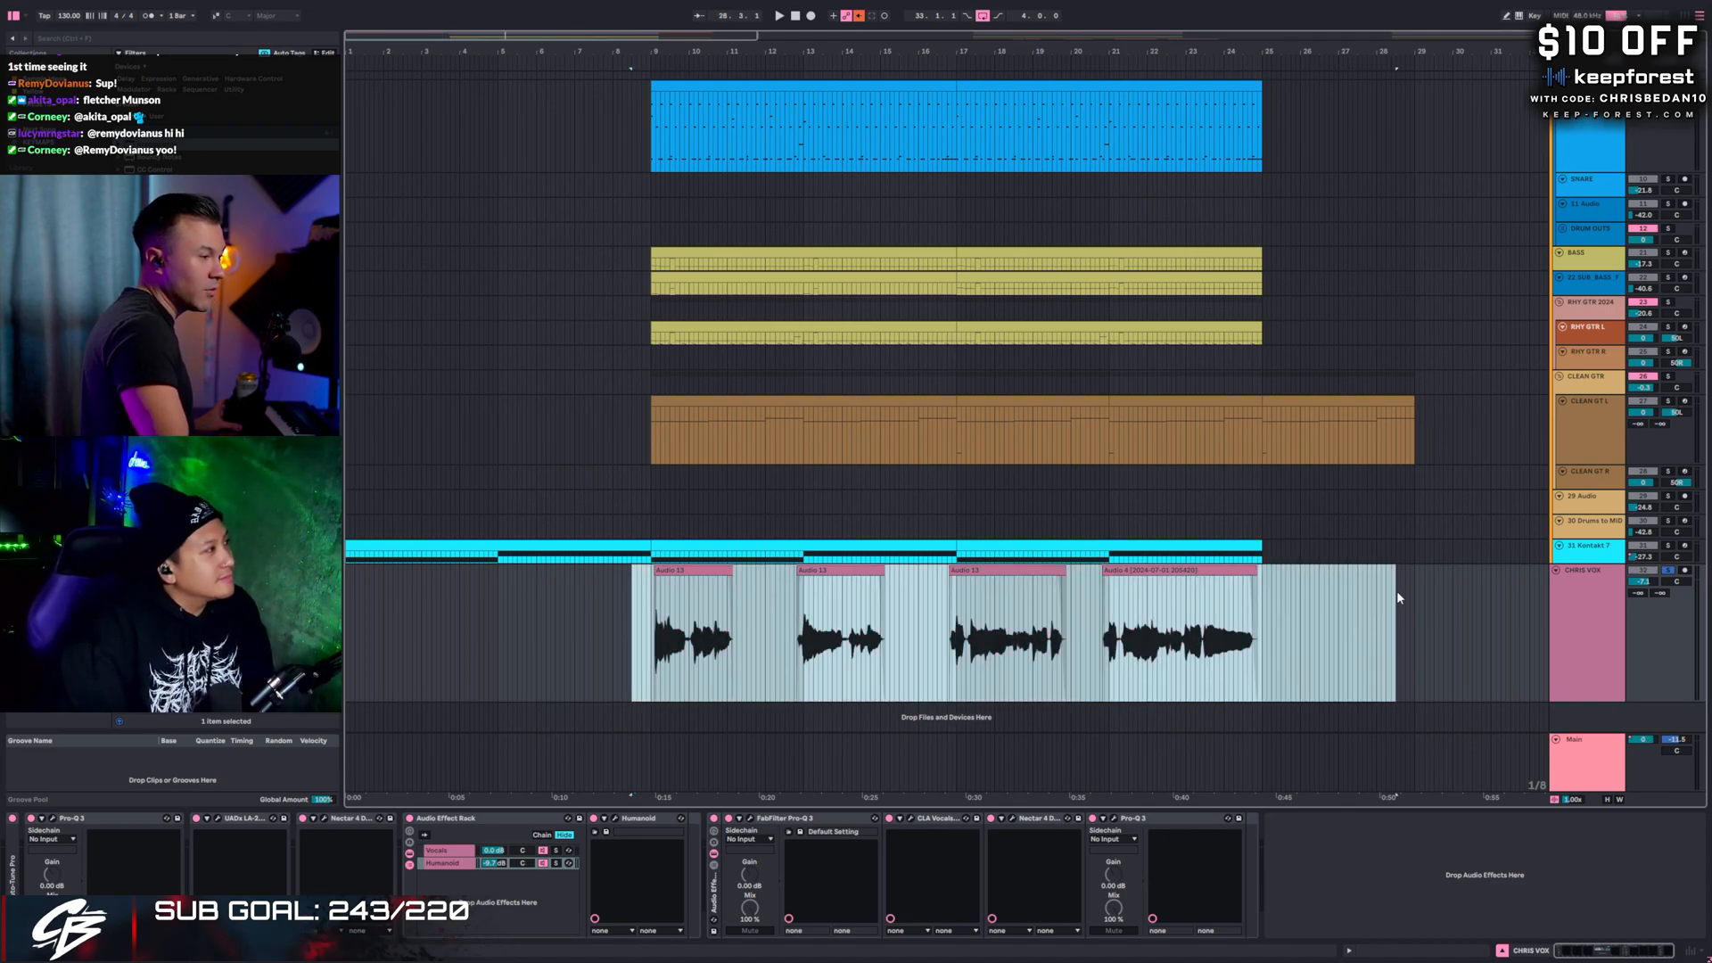
pyautogui.click(1265, 602)
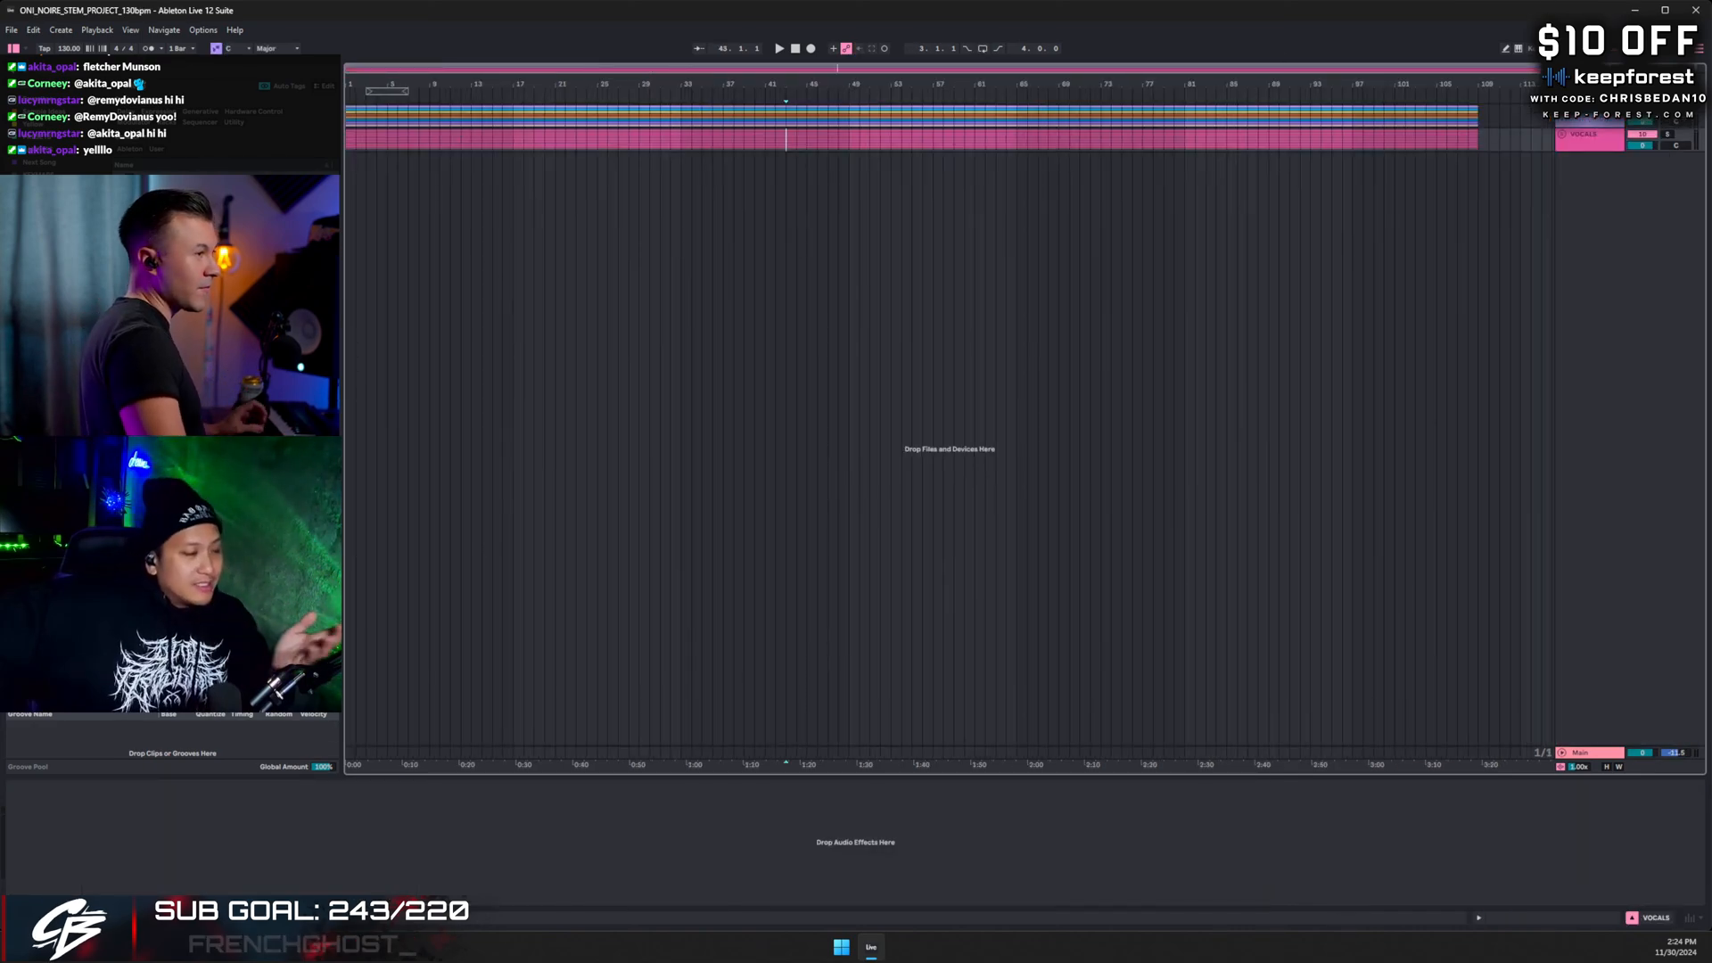
# - Unfold all tracks and the VOCALS group of the stem project, and fit the track heights to the arrangement view
pyautogui.hotkey('alt', 'u')
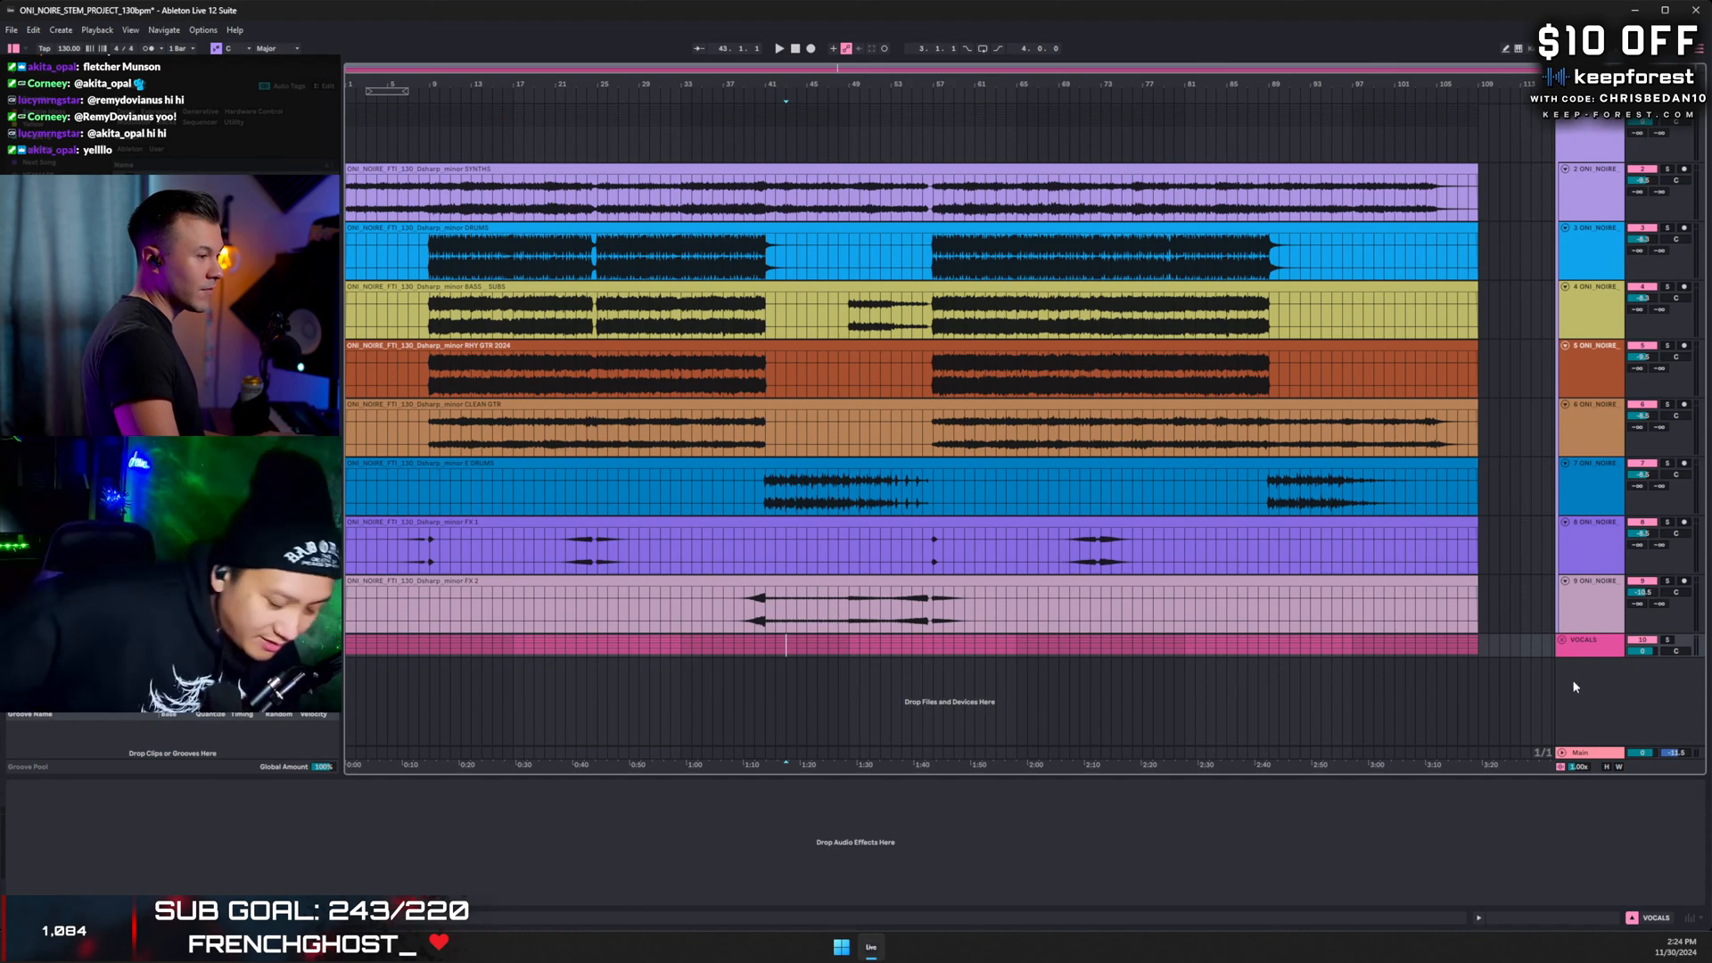
pyautogui.click(1562, 640)
pyautogui.scroll(-8, 1391, 455)
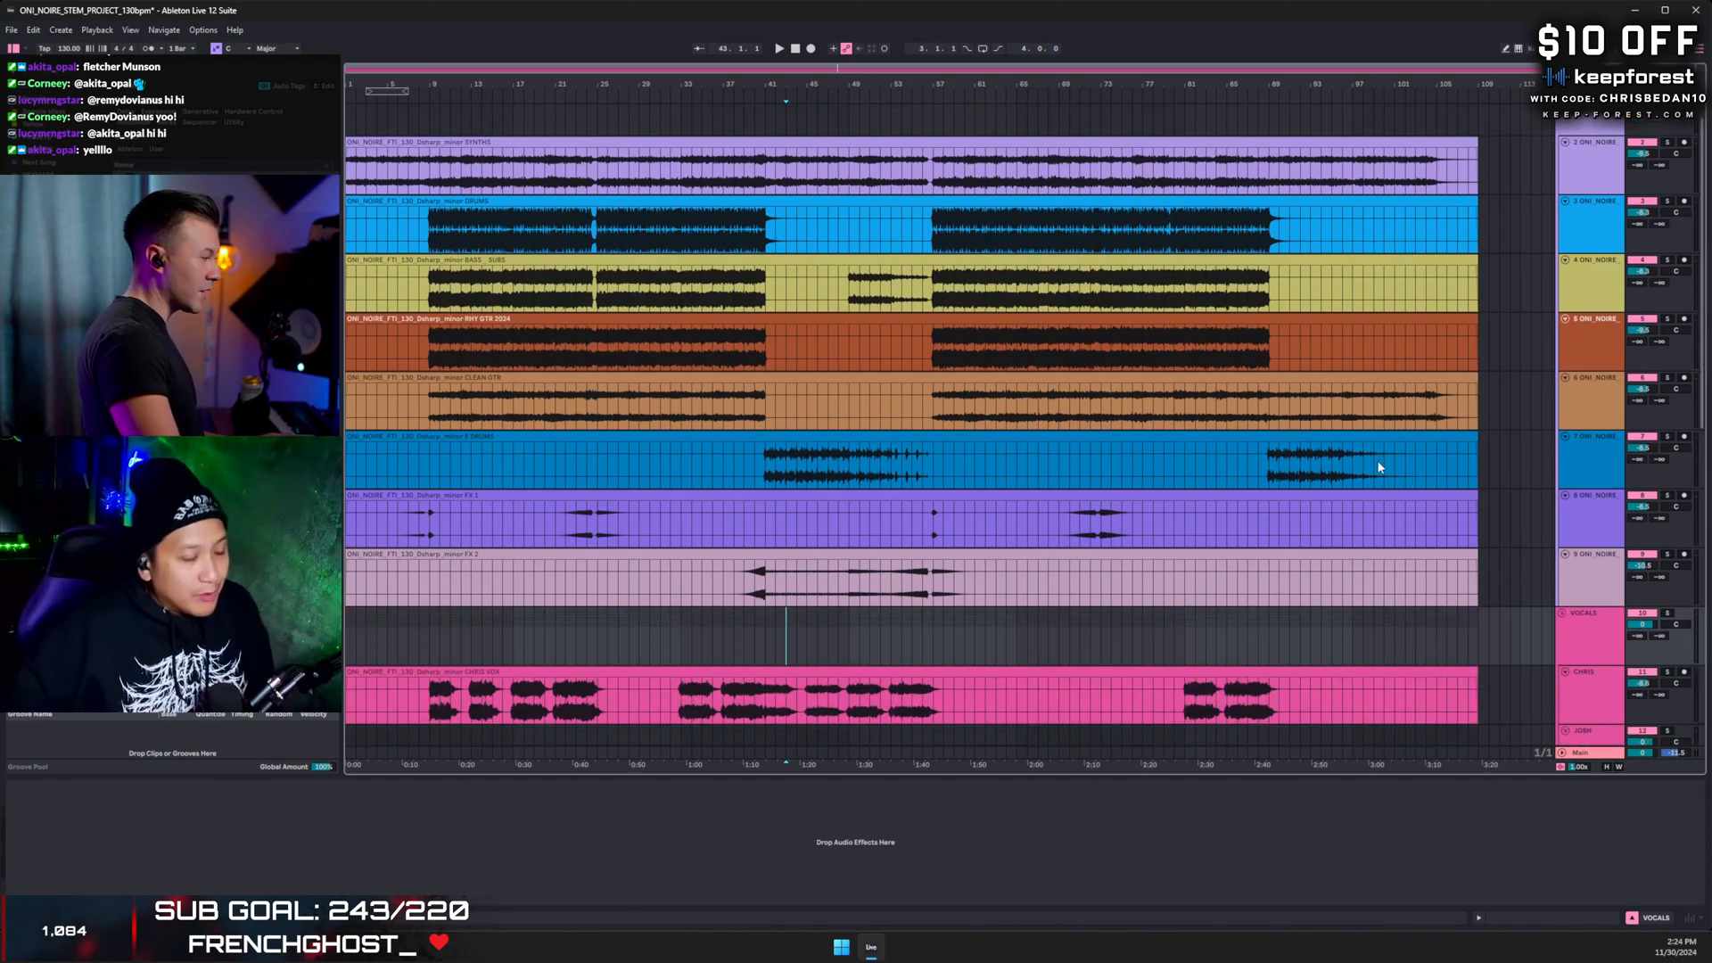
pyautogui.scroll(-3, 1365, 481)
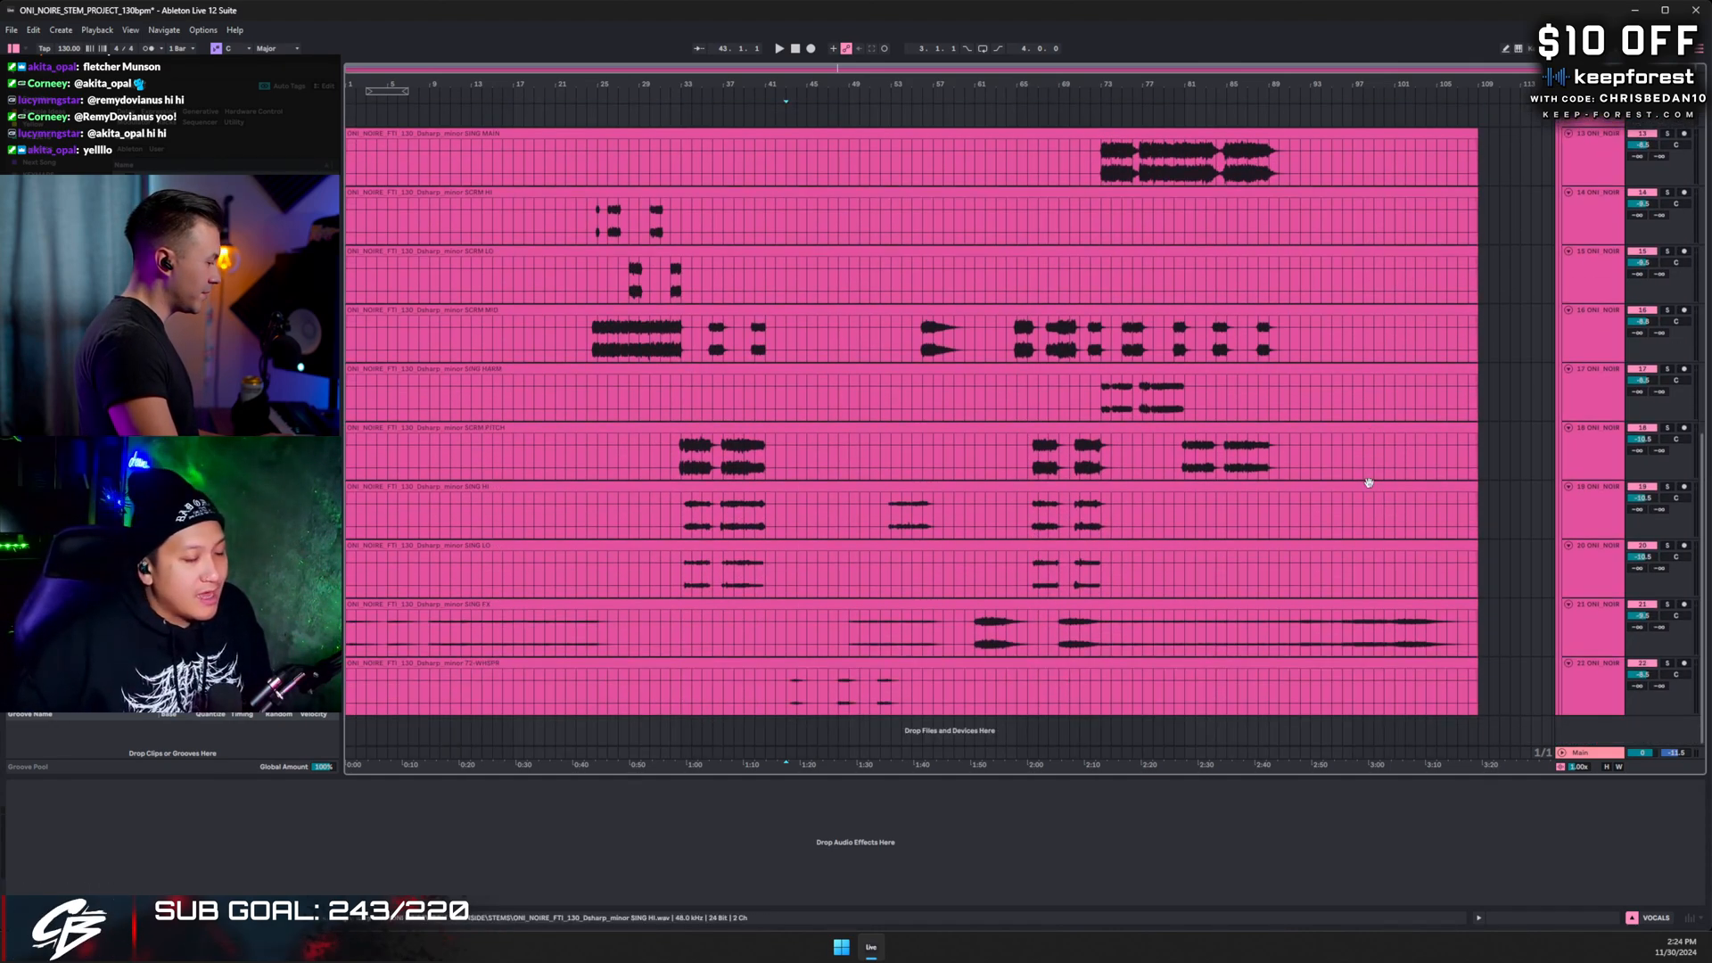
pyautogui.scroll(11, 1361, 499)
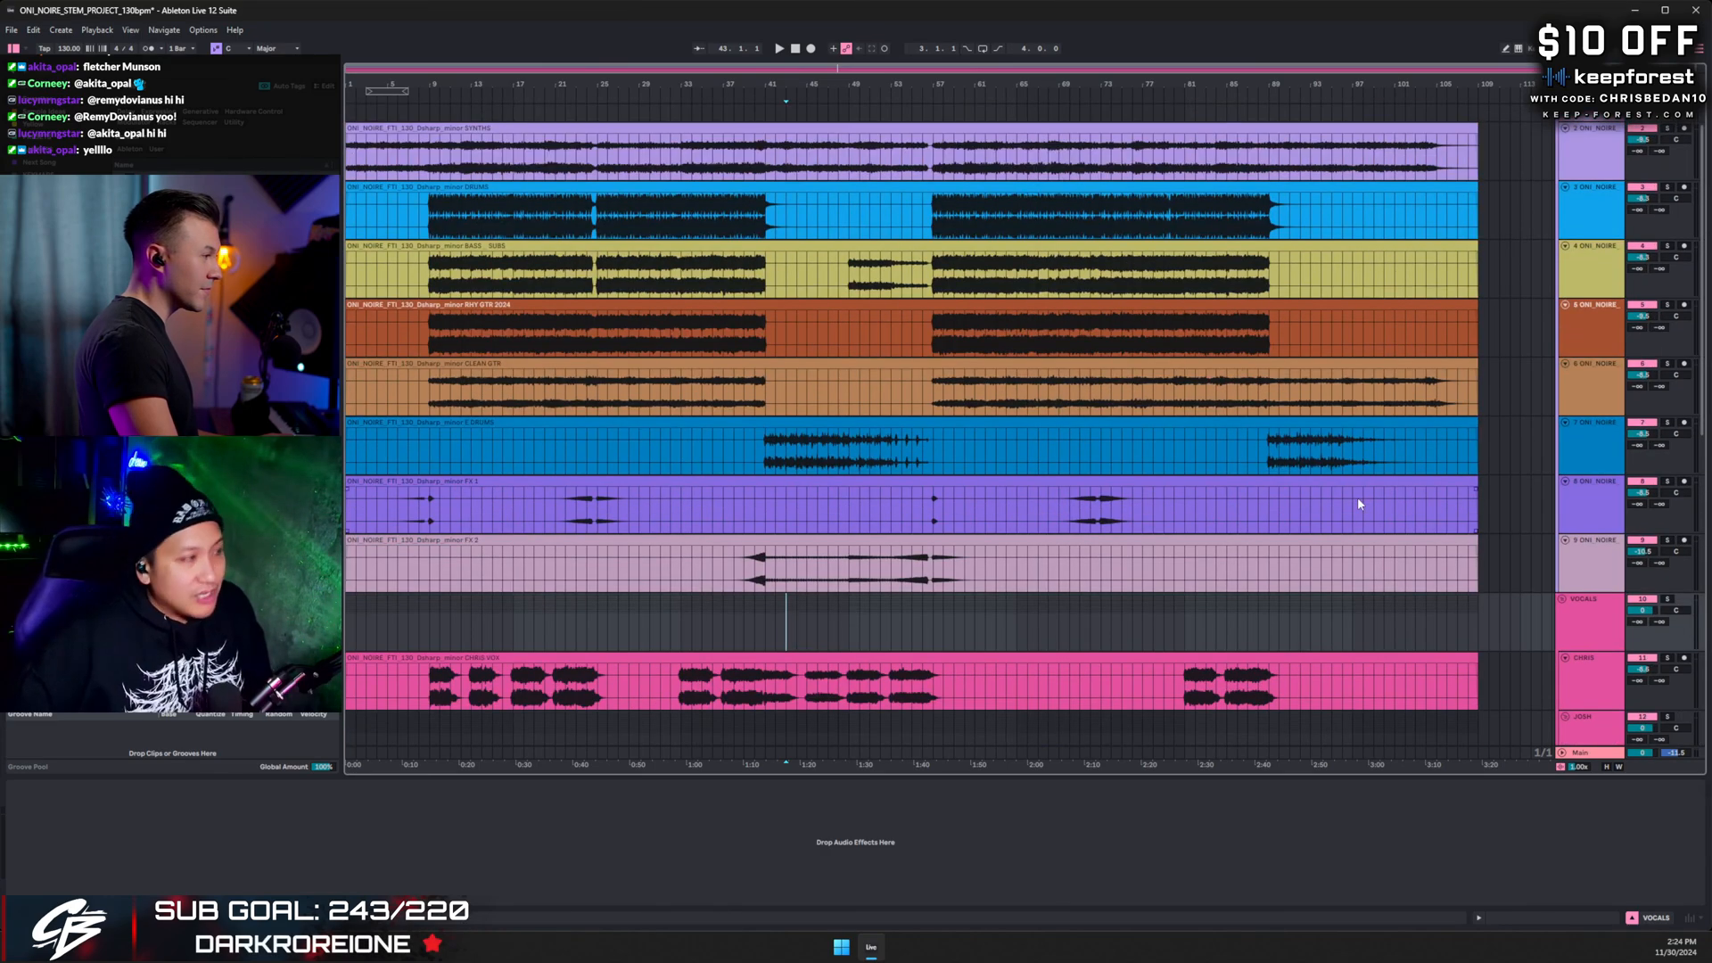
pyautogui.click(1607, 768)
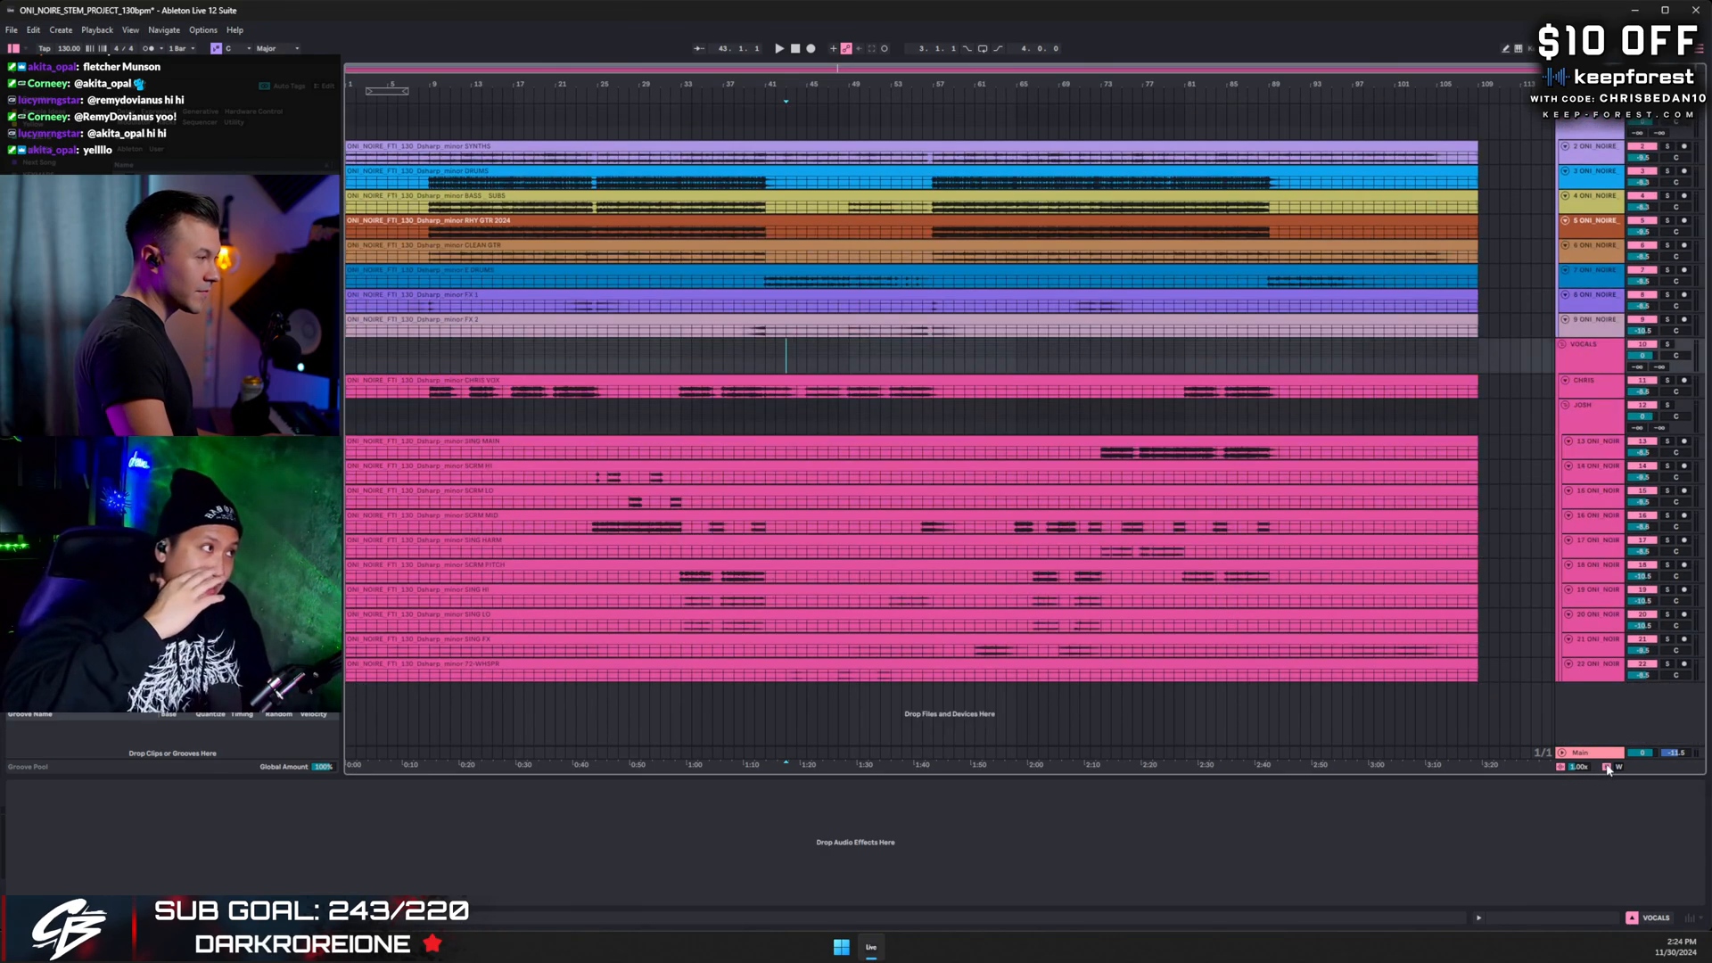
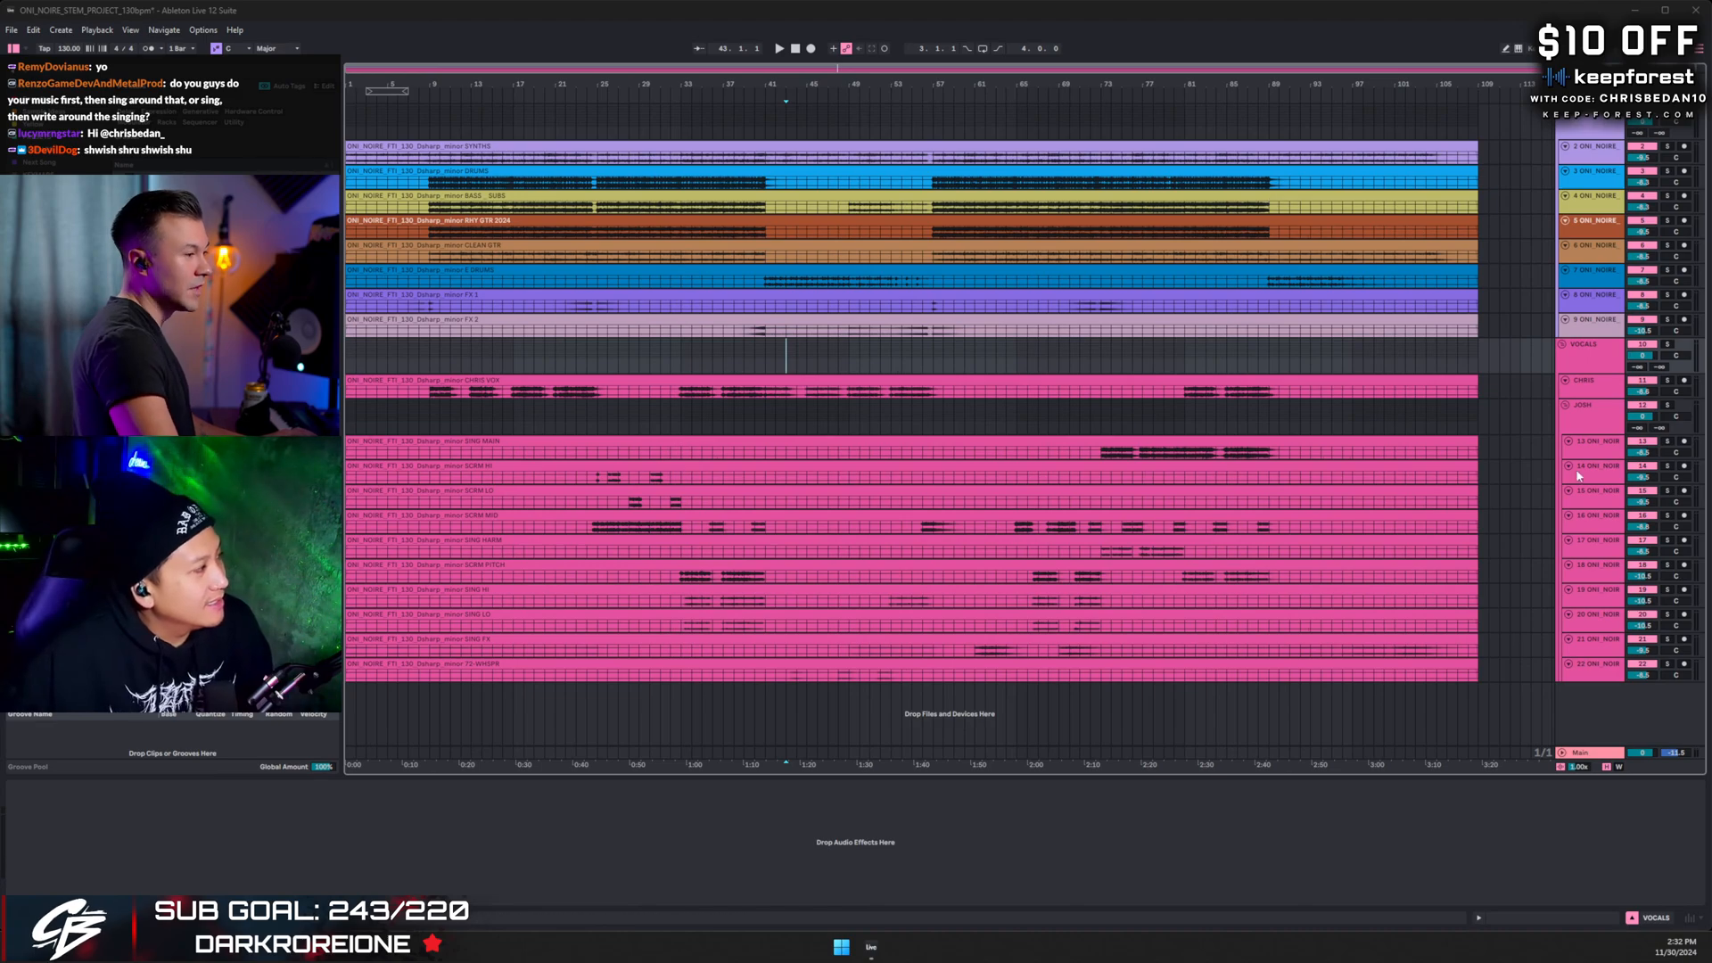
# - Increase the height of vocal stem tracks 13 to 22 together so their waveforms are easier to see
pyautogui.click(1609, 360)
pyautogui.click(1587, 674)
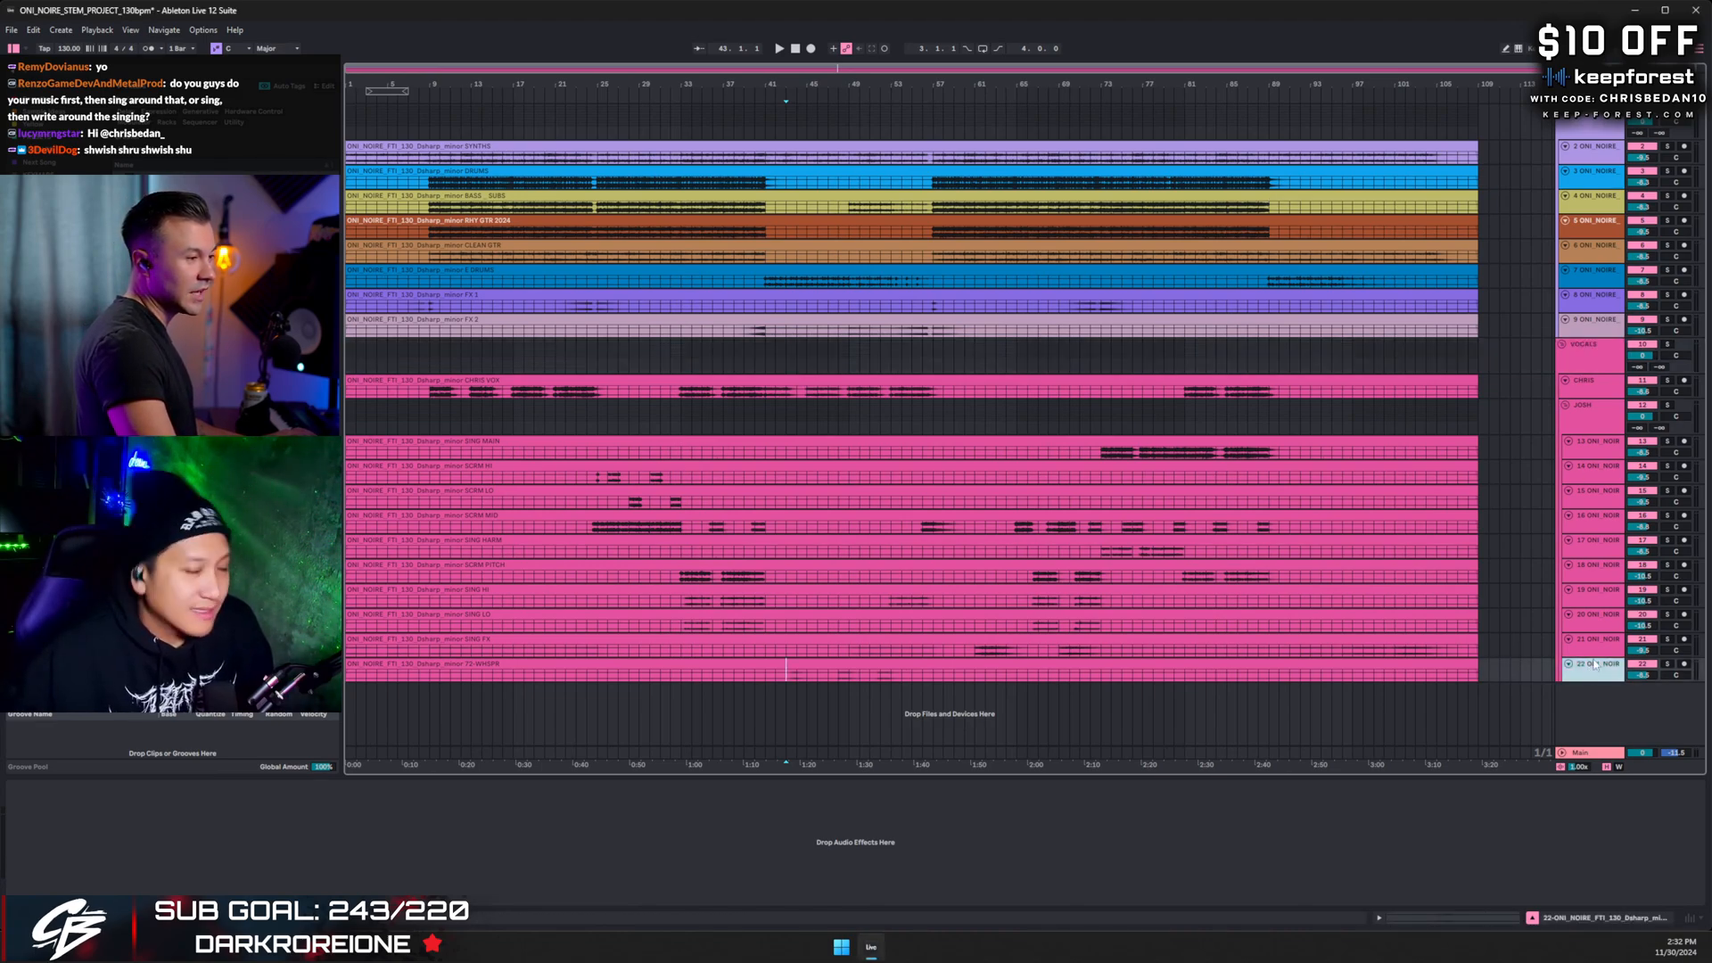
pyautogui.keyDown('shift'); pyautogui.click(1595, 444); pyautogui.keyUp('shift')
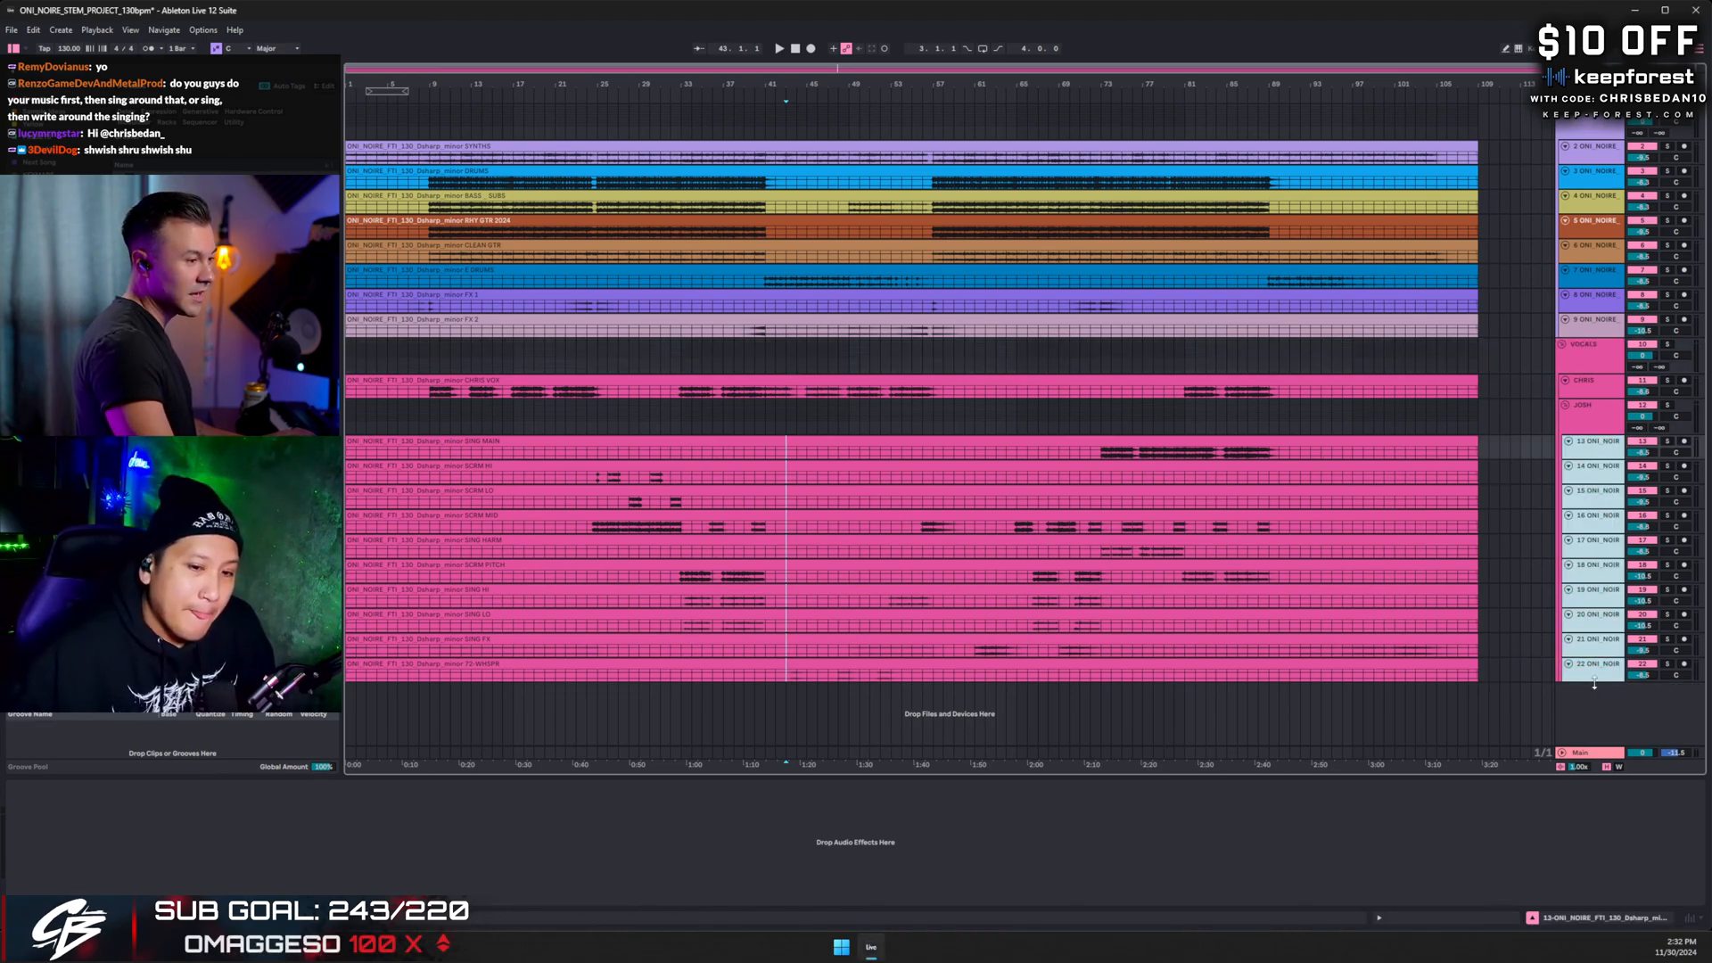
pyautogui.moveTo(1589, 680)
pyautogui.mouseDown()
pyautogui.moveTo(1589, 718)
pyautogui.moveTo(1589, 703)
pyautogui.mouseUp()
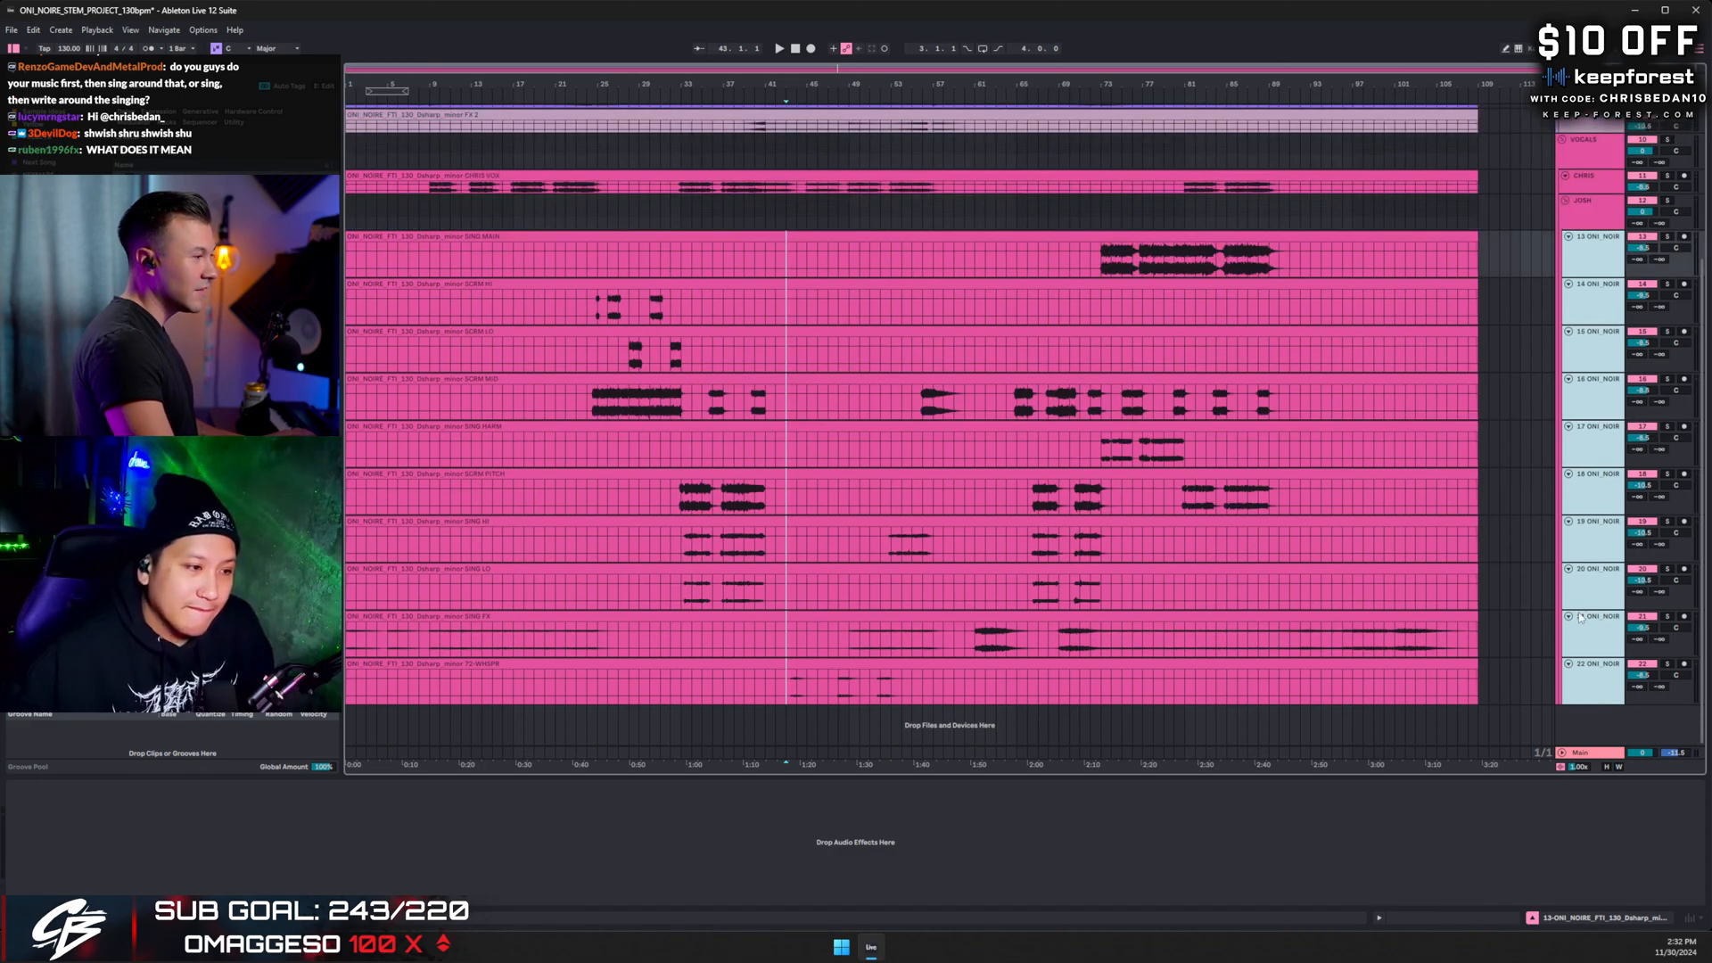
# - Increase the height of the instrument and FX stem tracks 2 to 9 together
pyautogui.scroll(1, 1570, 535)
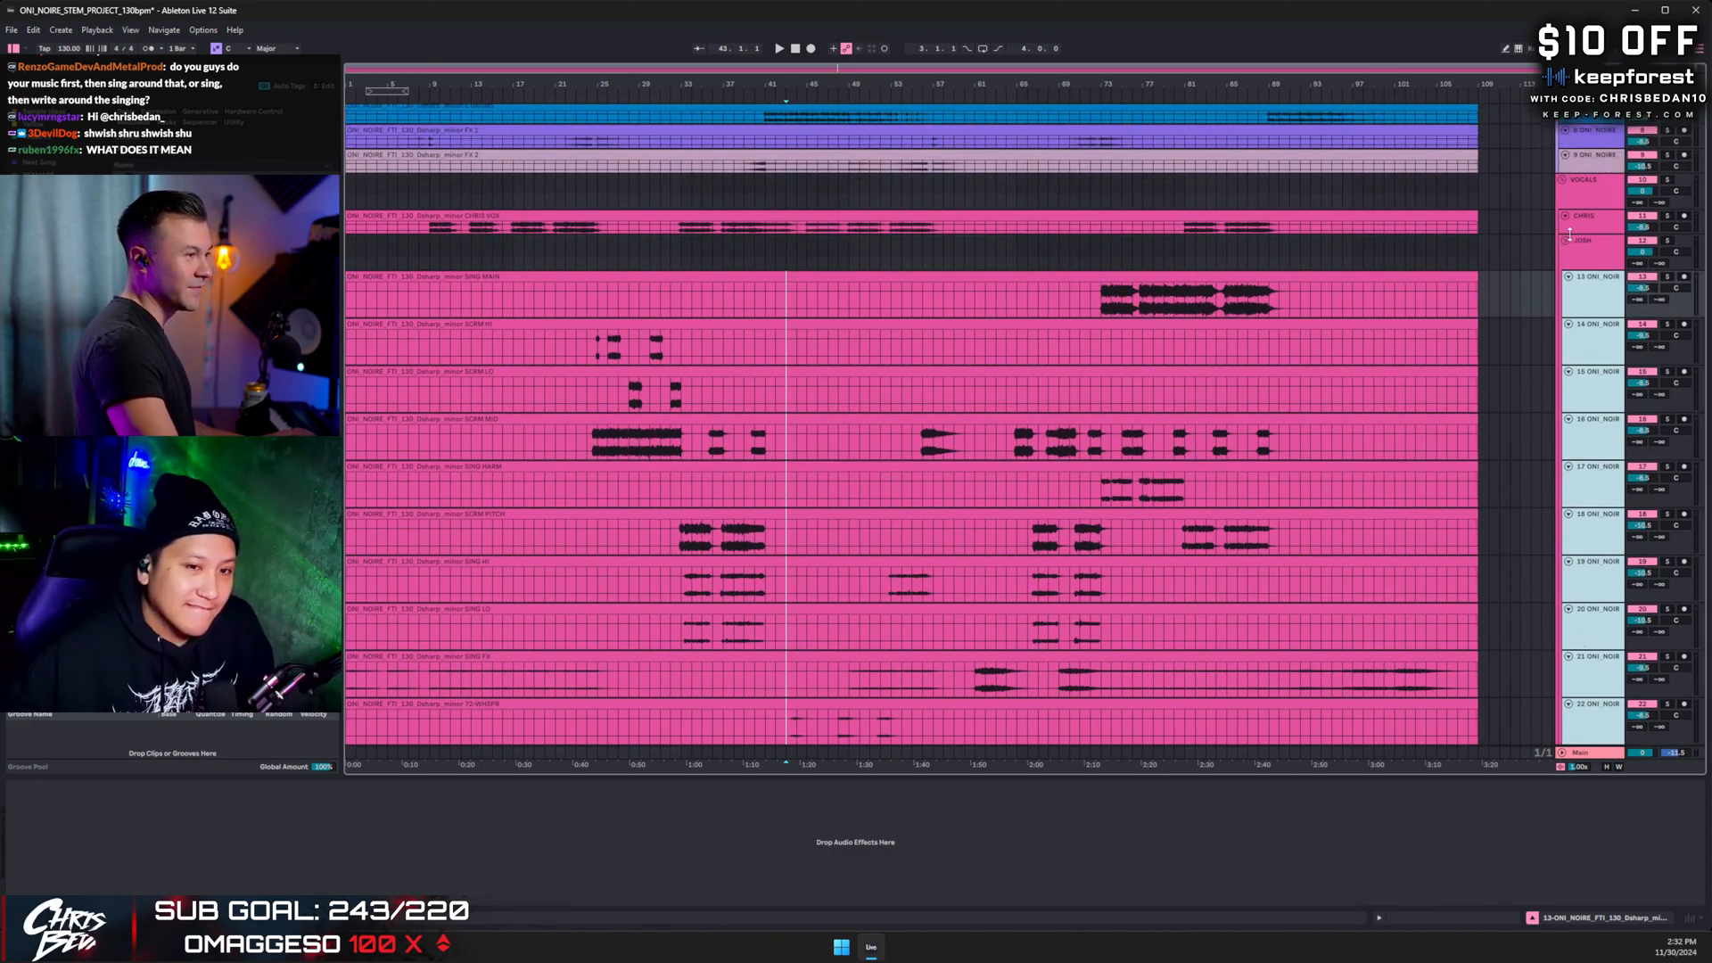
pyautogui.scroll(4, 663, 175)
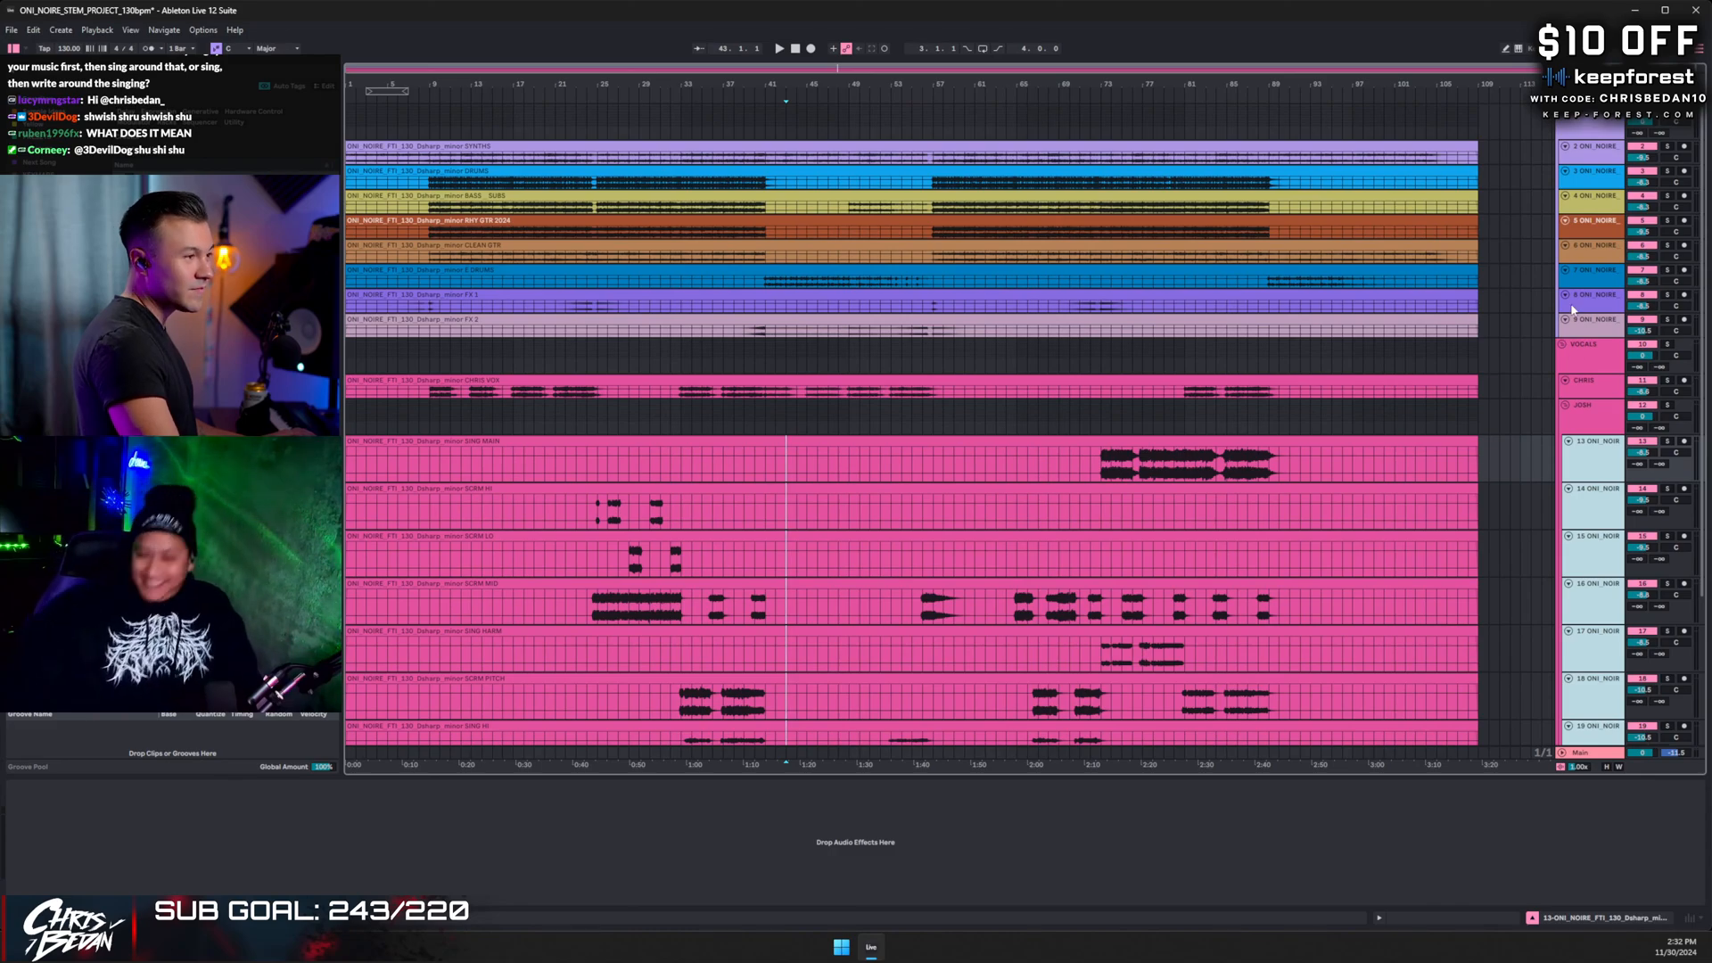
pyautogui.click(1592, 145)
pyautogui.keyDown('shift'); pyautogui.click(1603, 333); pyautogui.keyUp('shift')
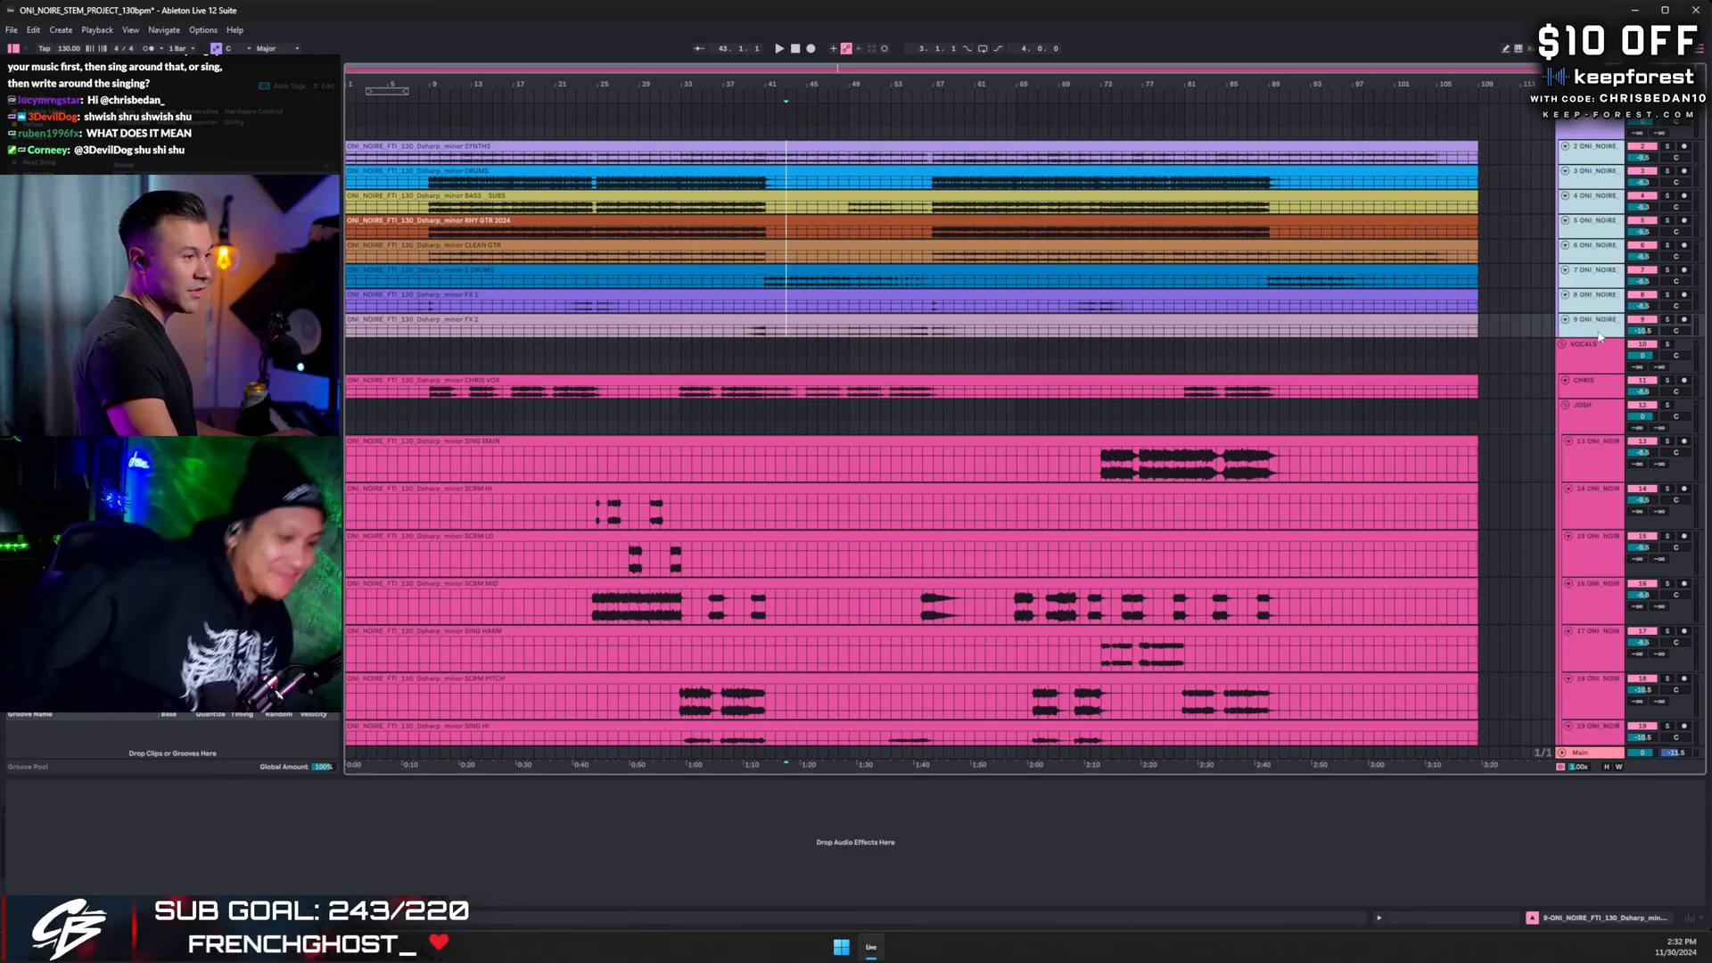
pyautogui.moveTo(1604, 336); pyautogui.dragTo(1602, 366)
pyautogui.scroll(6, 1478, 319)
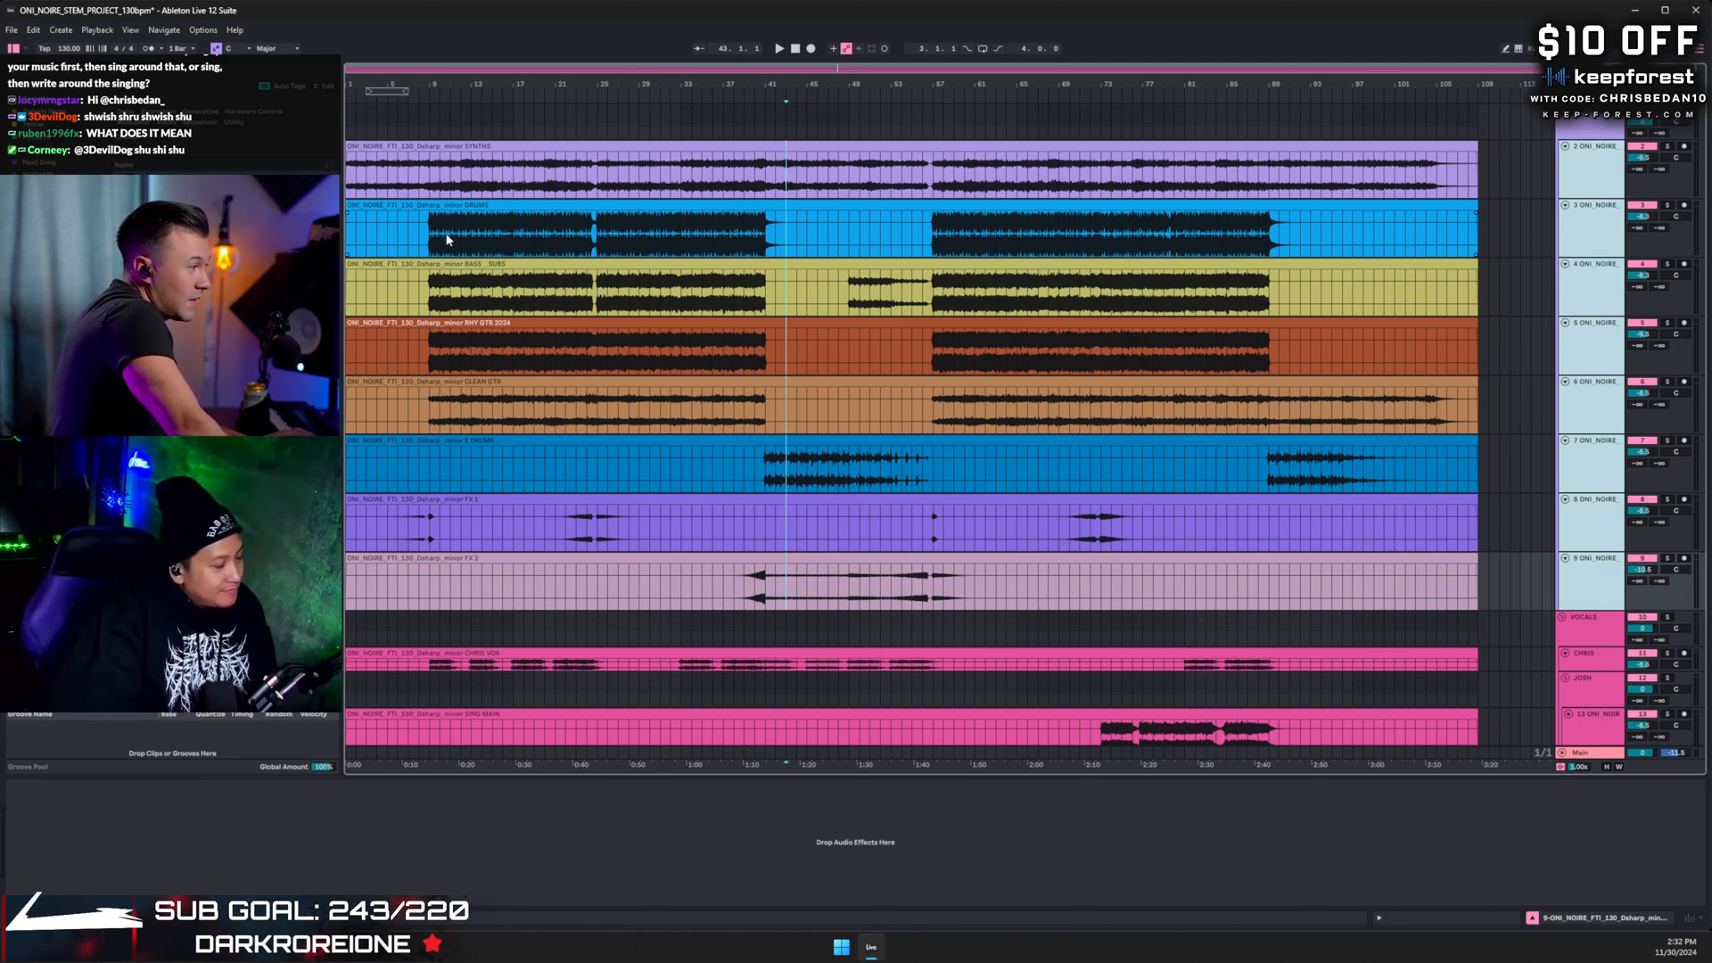
# - Examine the synth, FX 1 and FX 2 stems in the arrangement
pyautogui.click(1591, 185)
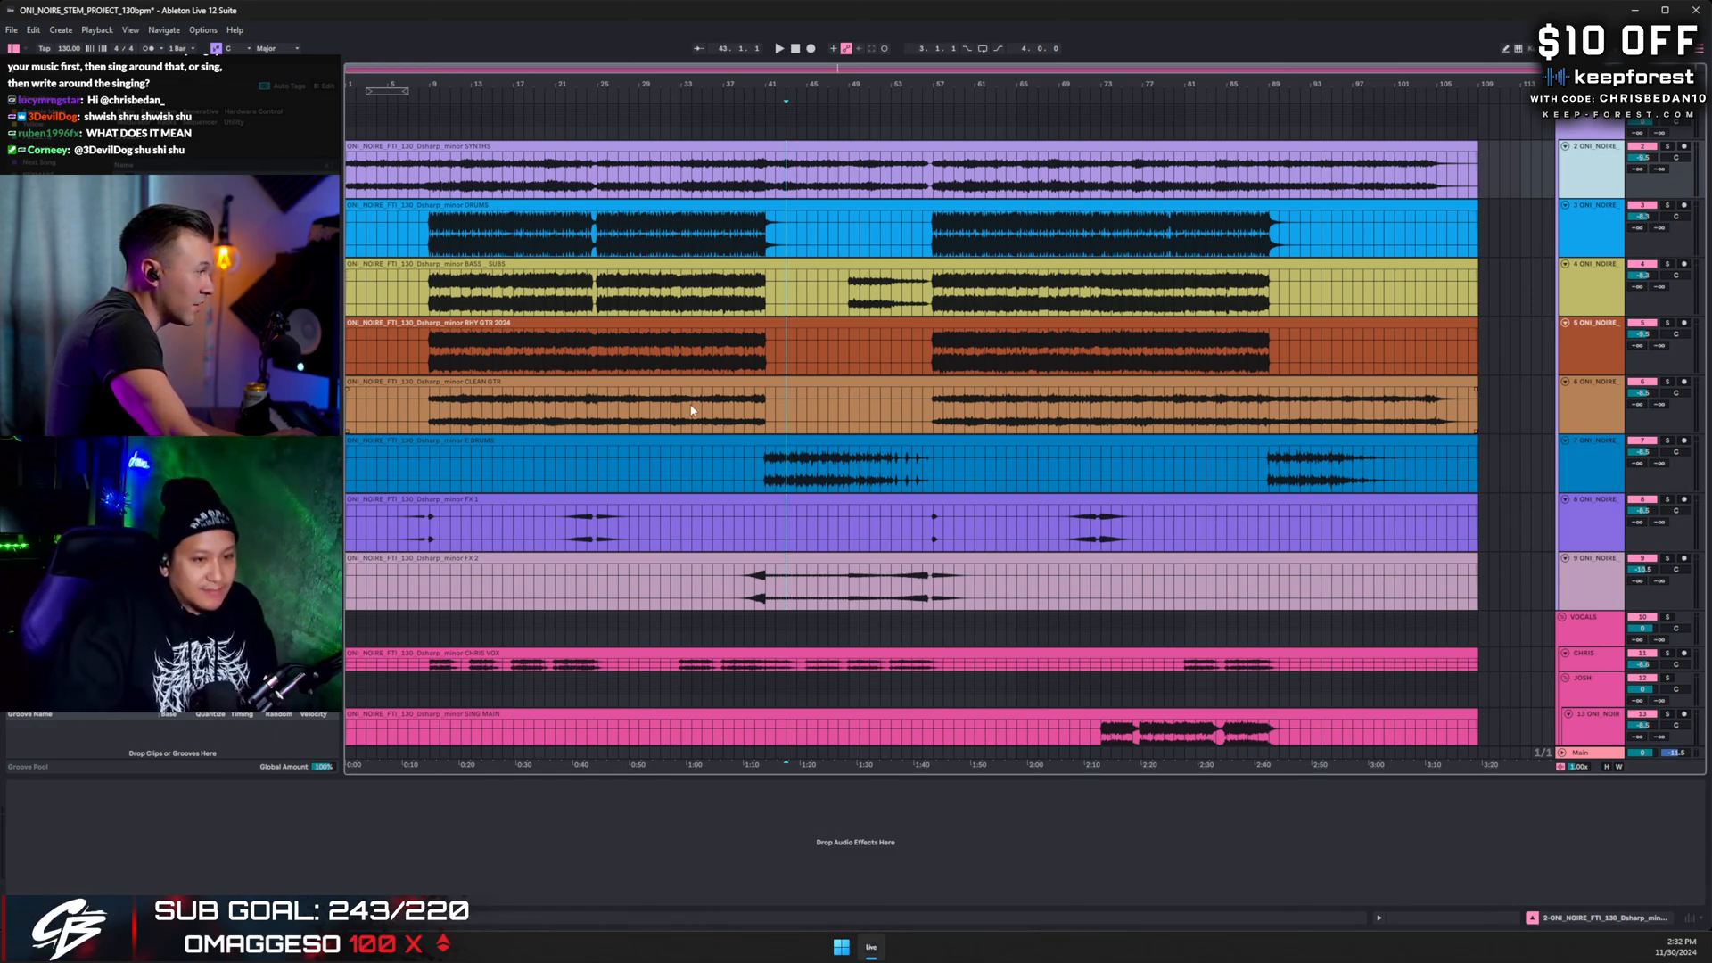
pyautogui.click(387, 527)
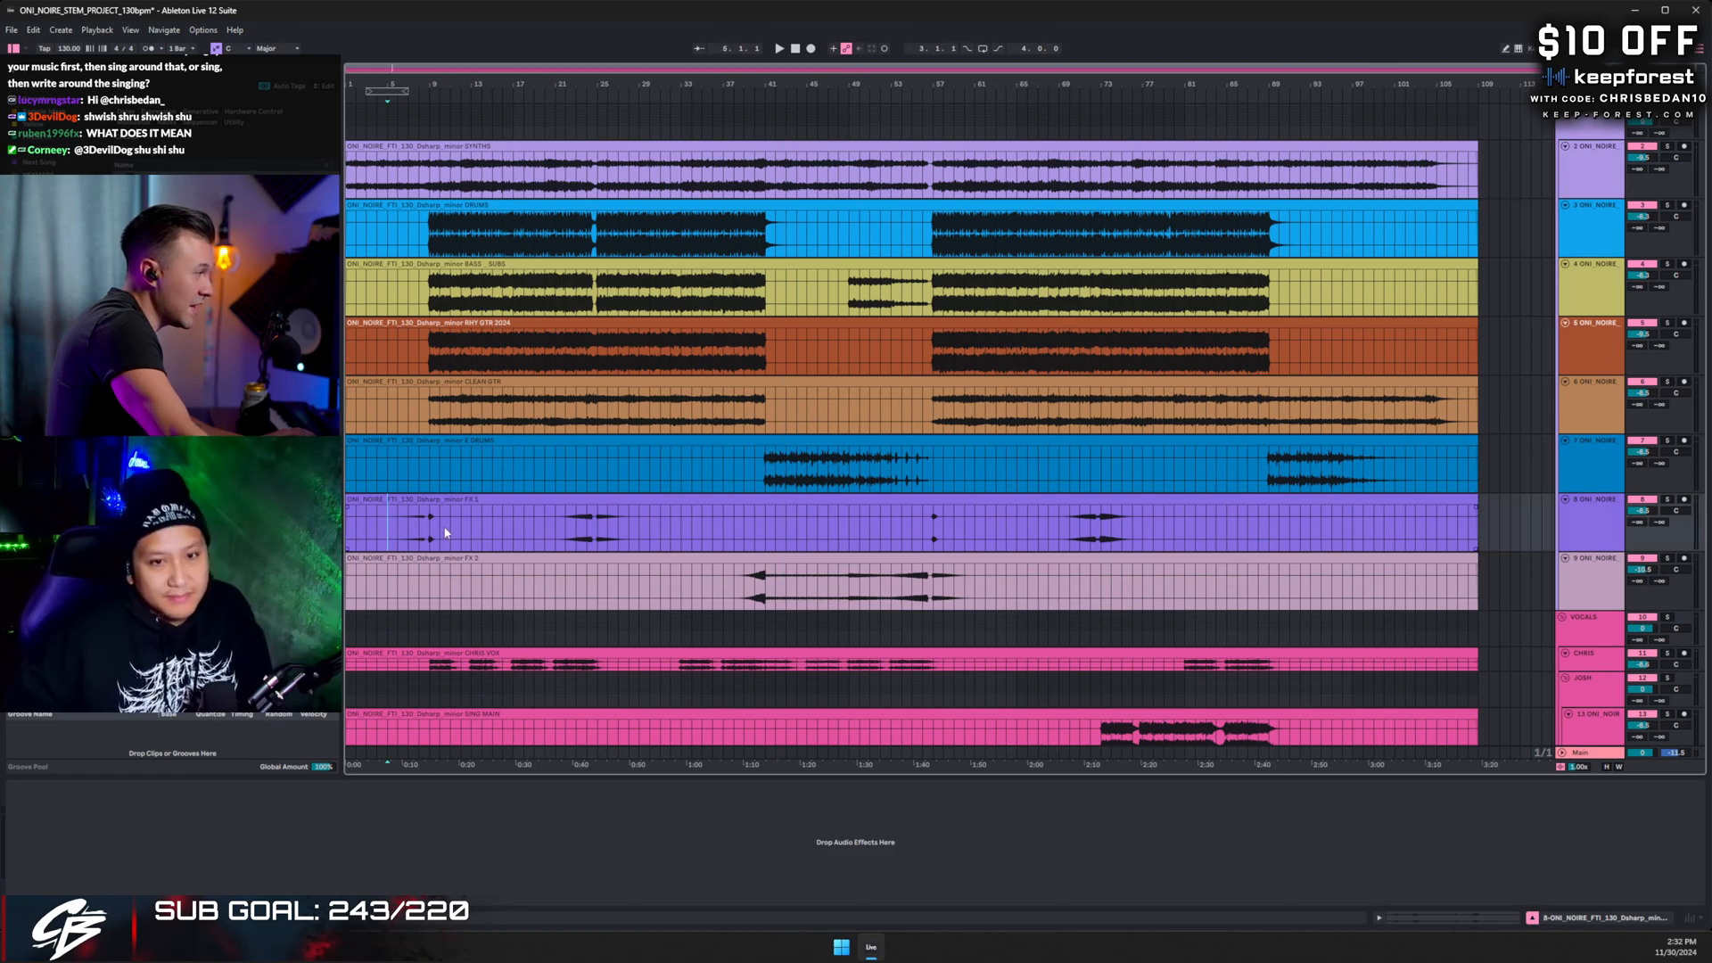
pyautogui.click(630, 584)
pyautogui.scroll(-5, 701, 570)
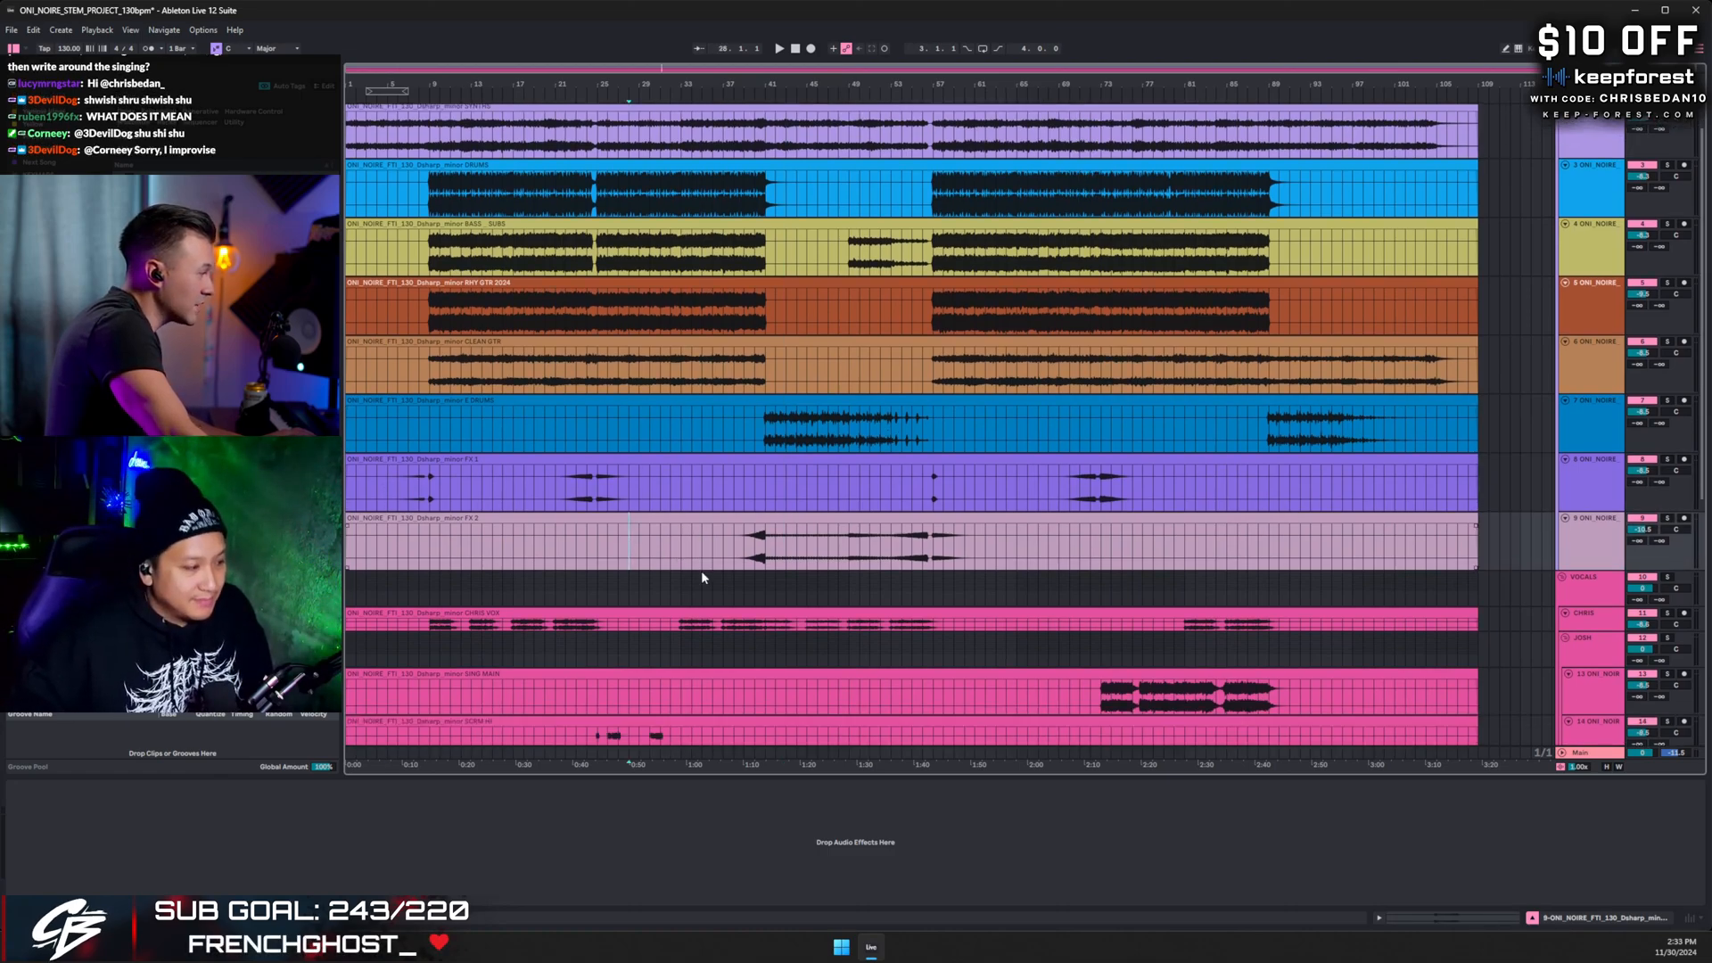
pyautogui.scroll(4, 719, 569)
pyautogui.scroll(1, 720, 569)
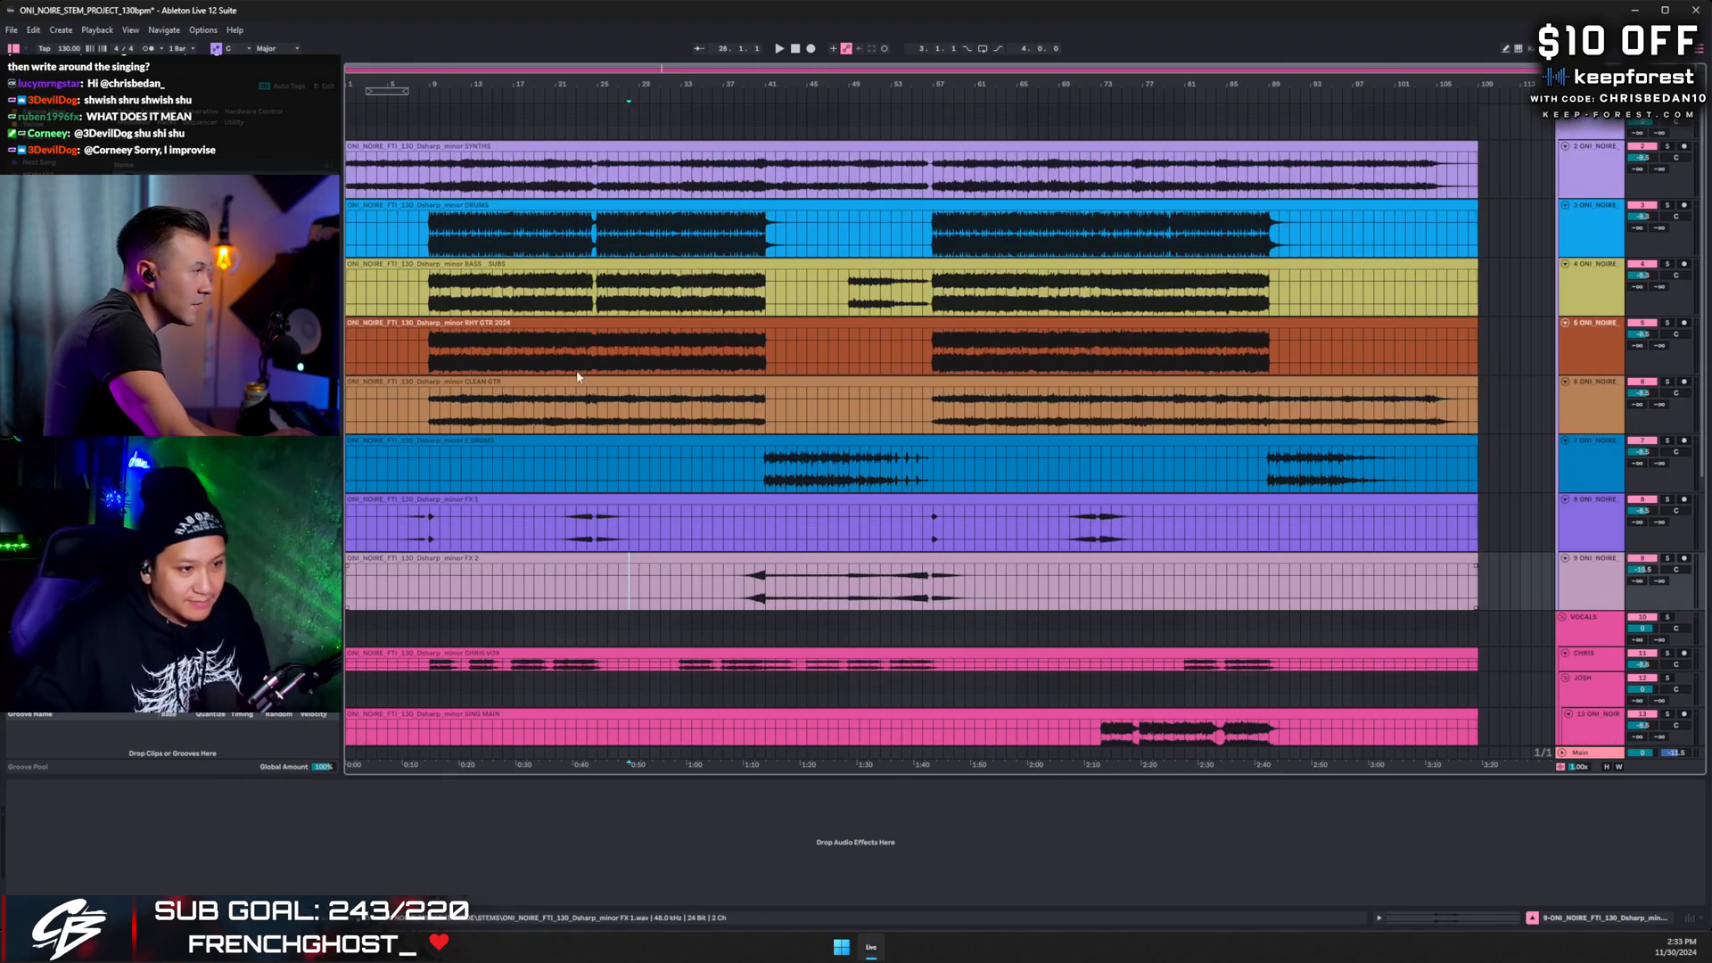
# - Solo the synth stem, audition it from the start of the song, and show the Main track's device chain
pyautogui.click(1667, 146)
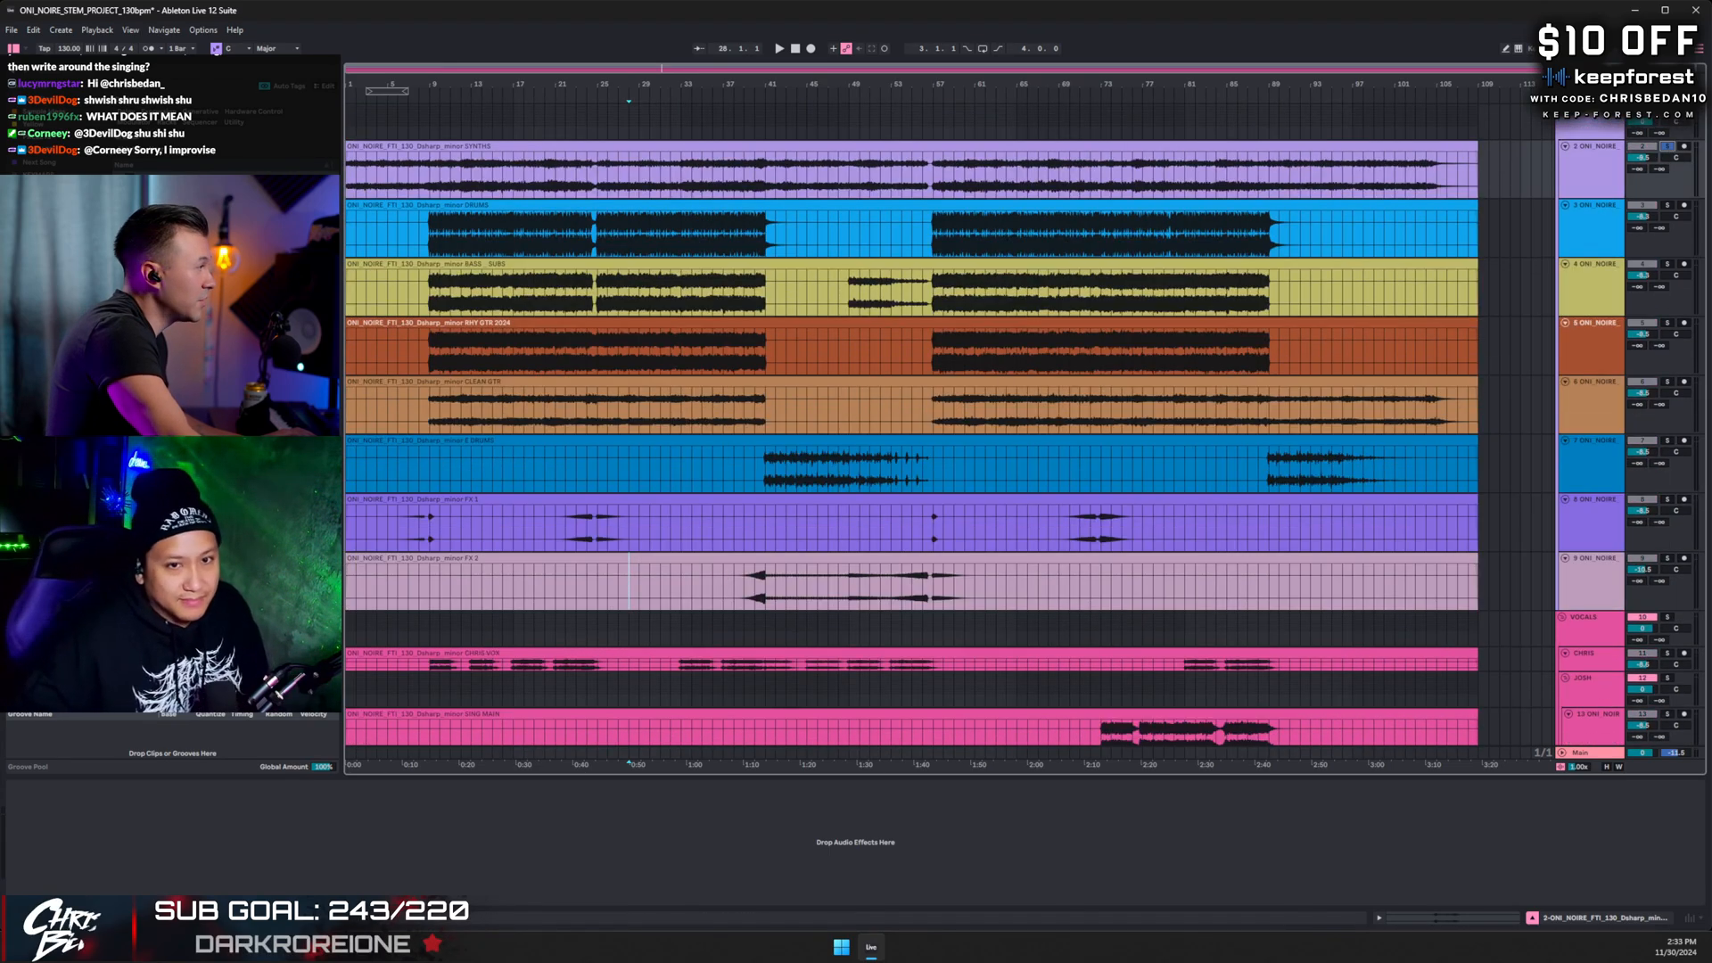
pyautogui.click(352, 172)
pyautogui.press('space')
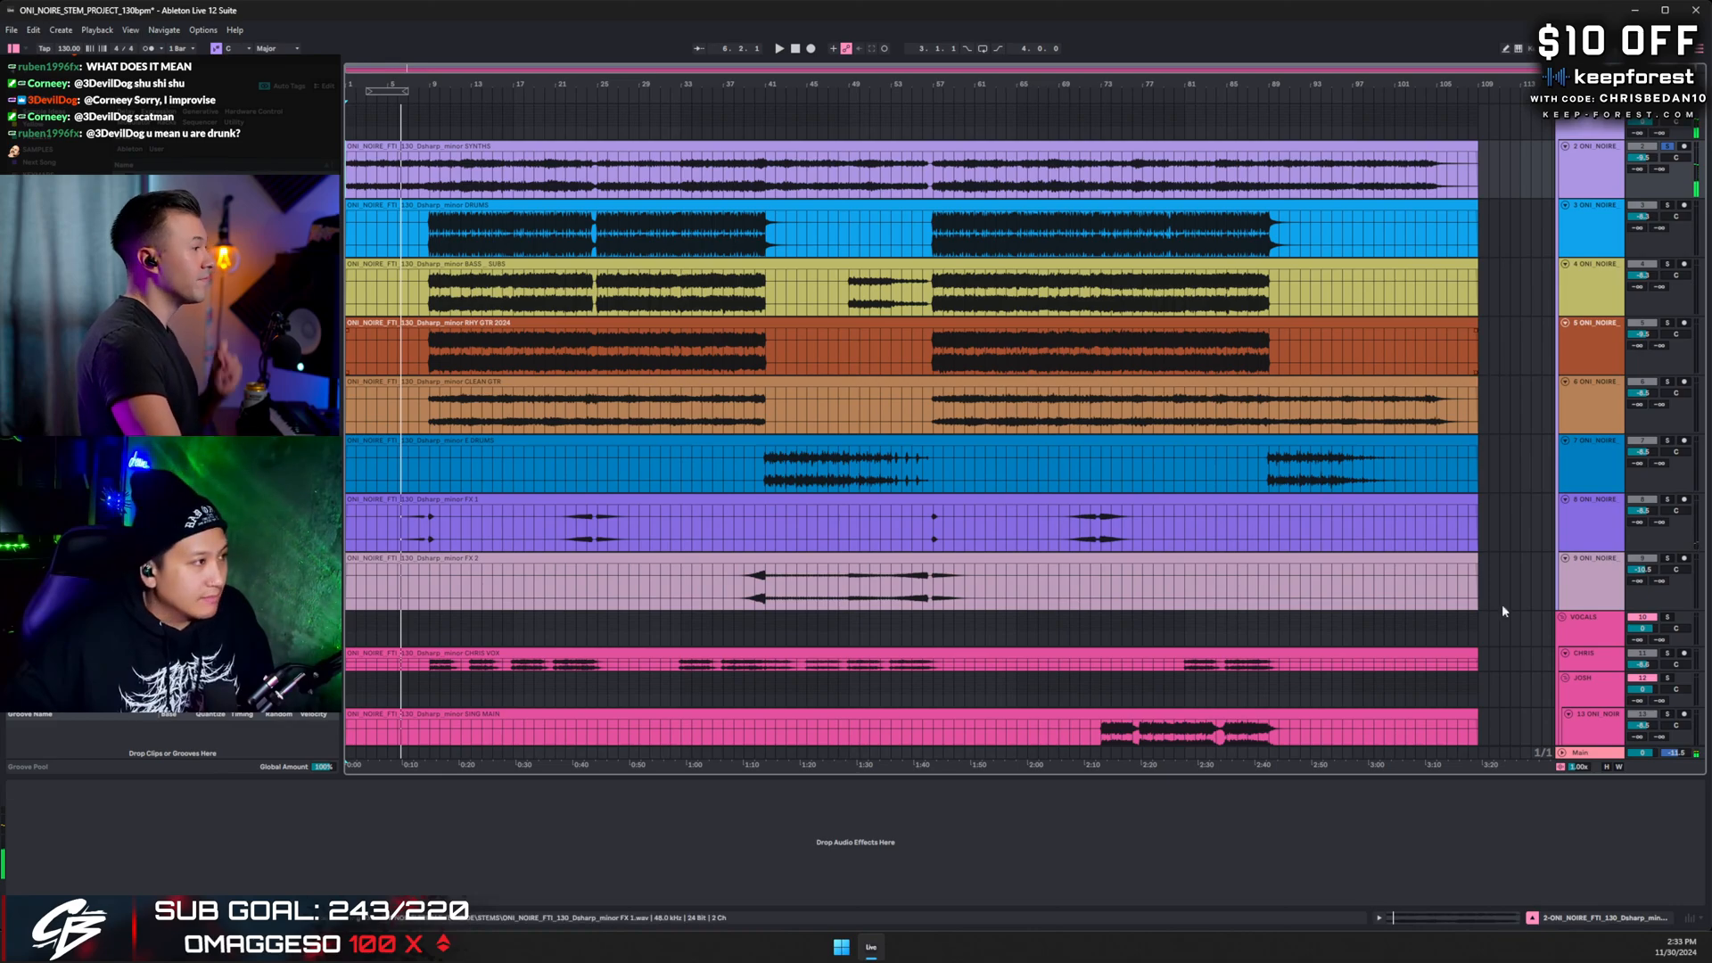
pyautogui.click(1596, 756)
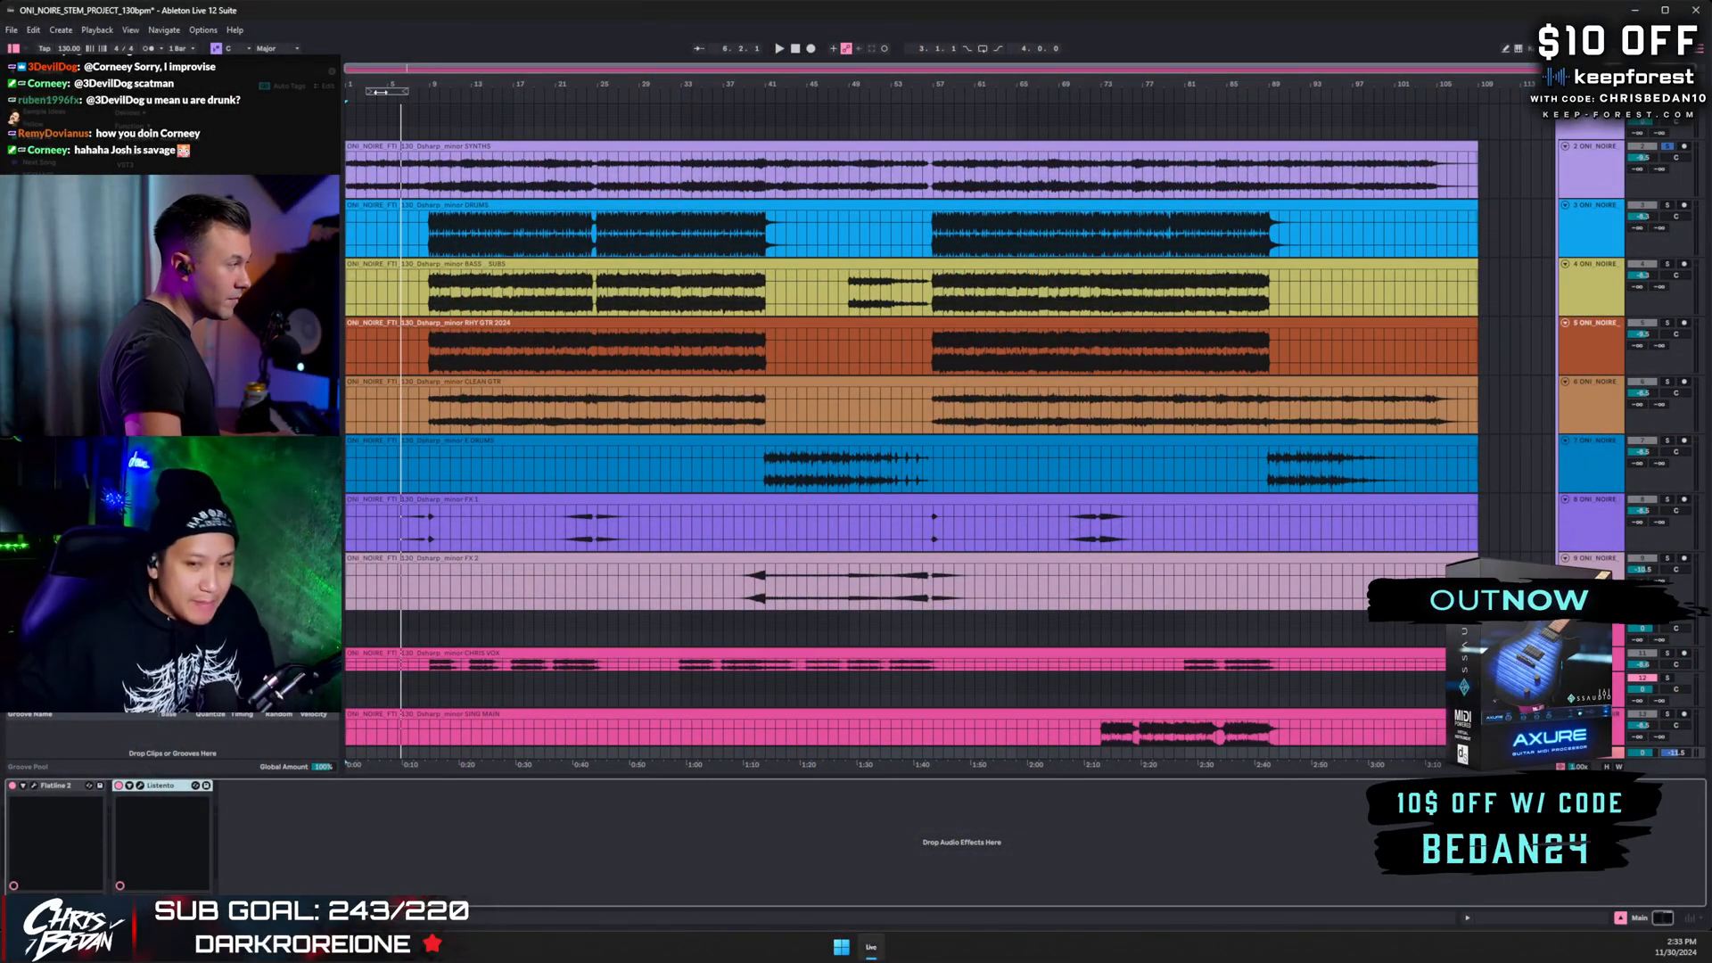
pyautogui.press('space')
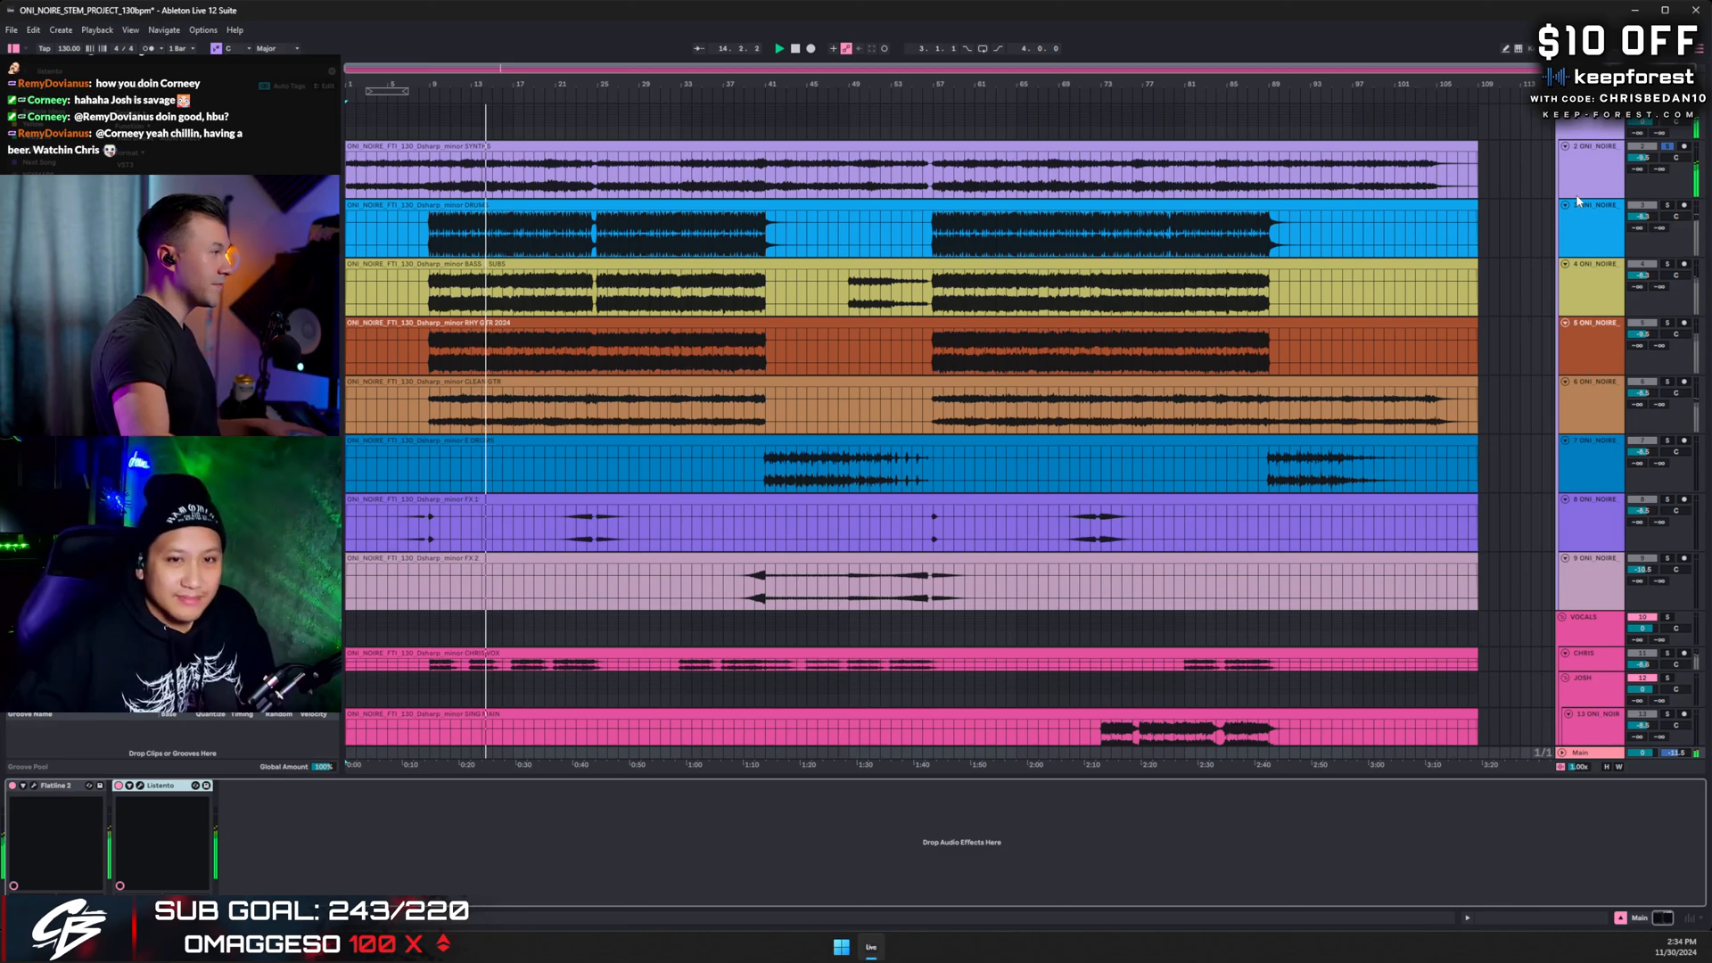
# - Solo the drum stem alone and audition it from just before its first entrance
pyautogui.click(1661, 213)
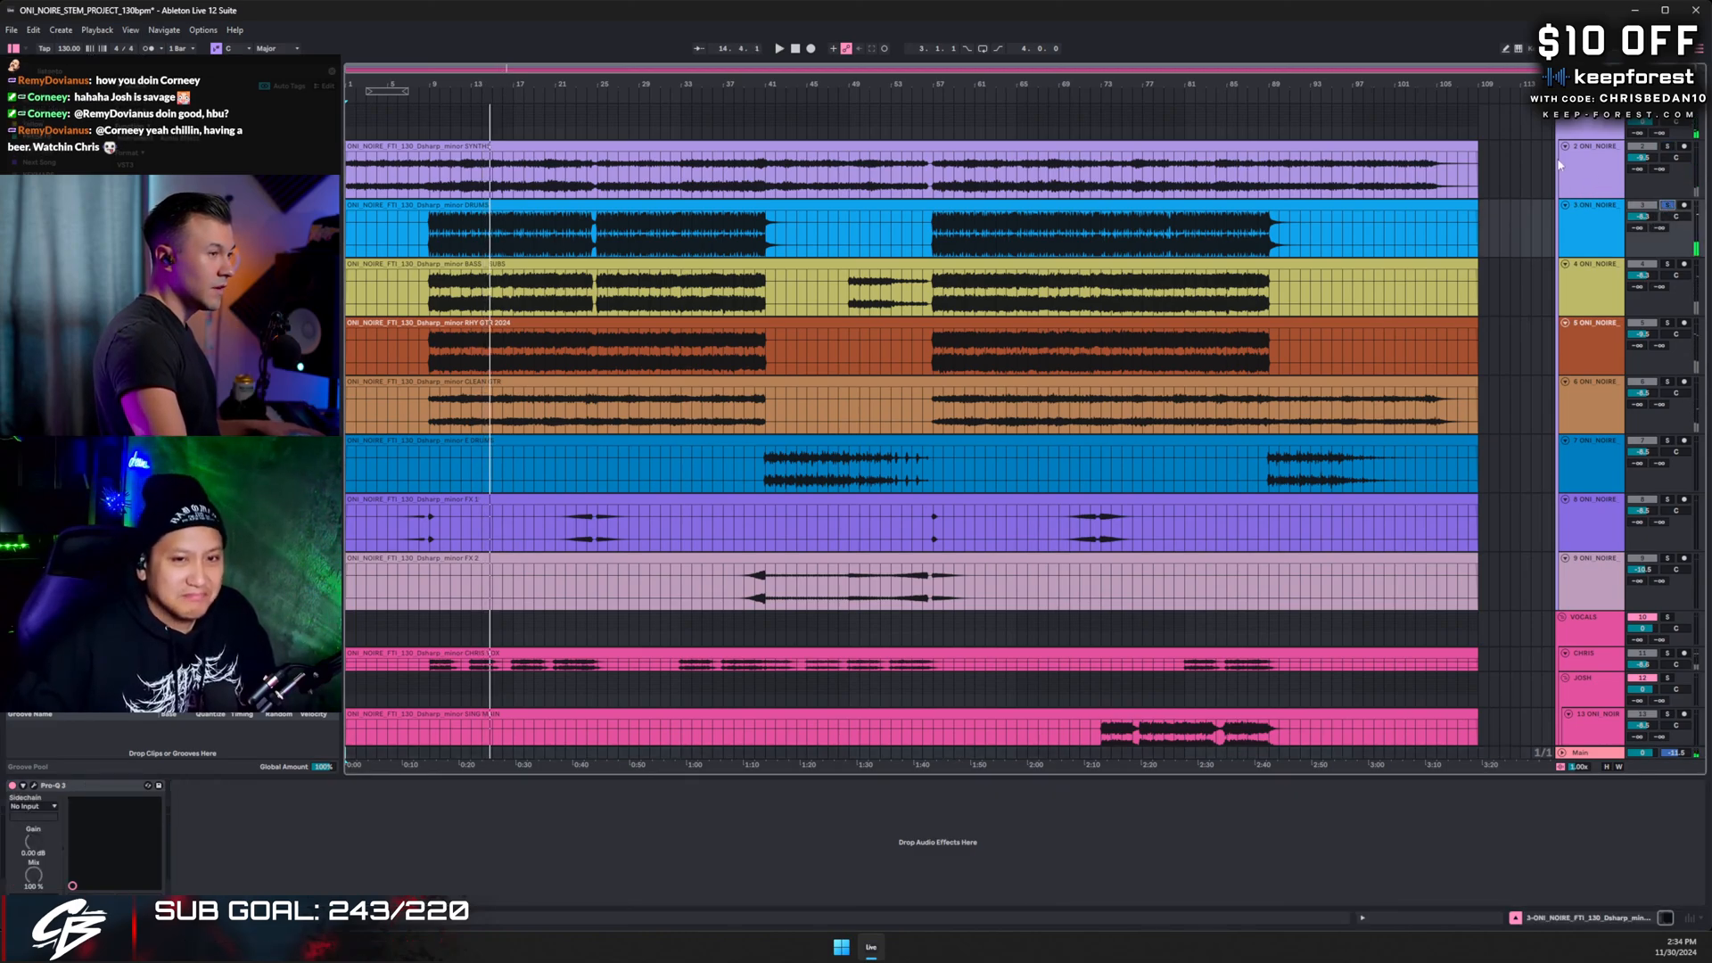
pyautogui.click(425, 235)
pyautogui.press('space')
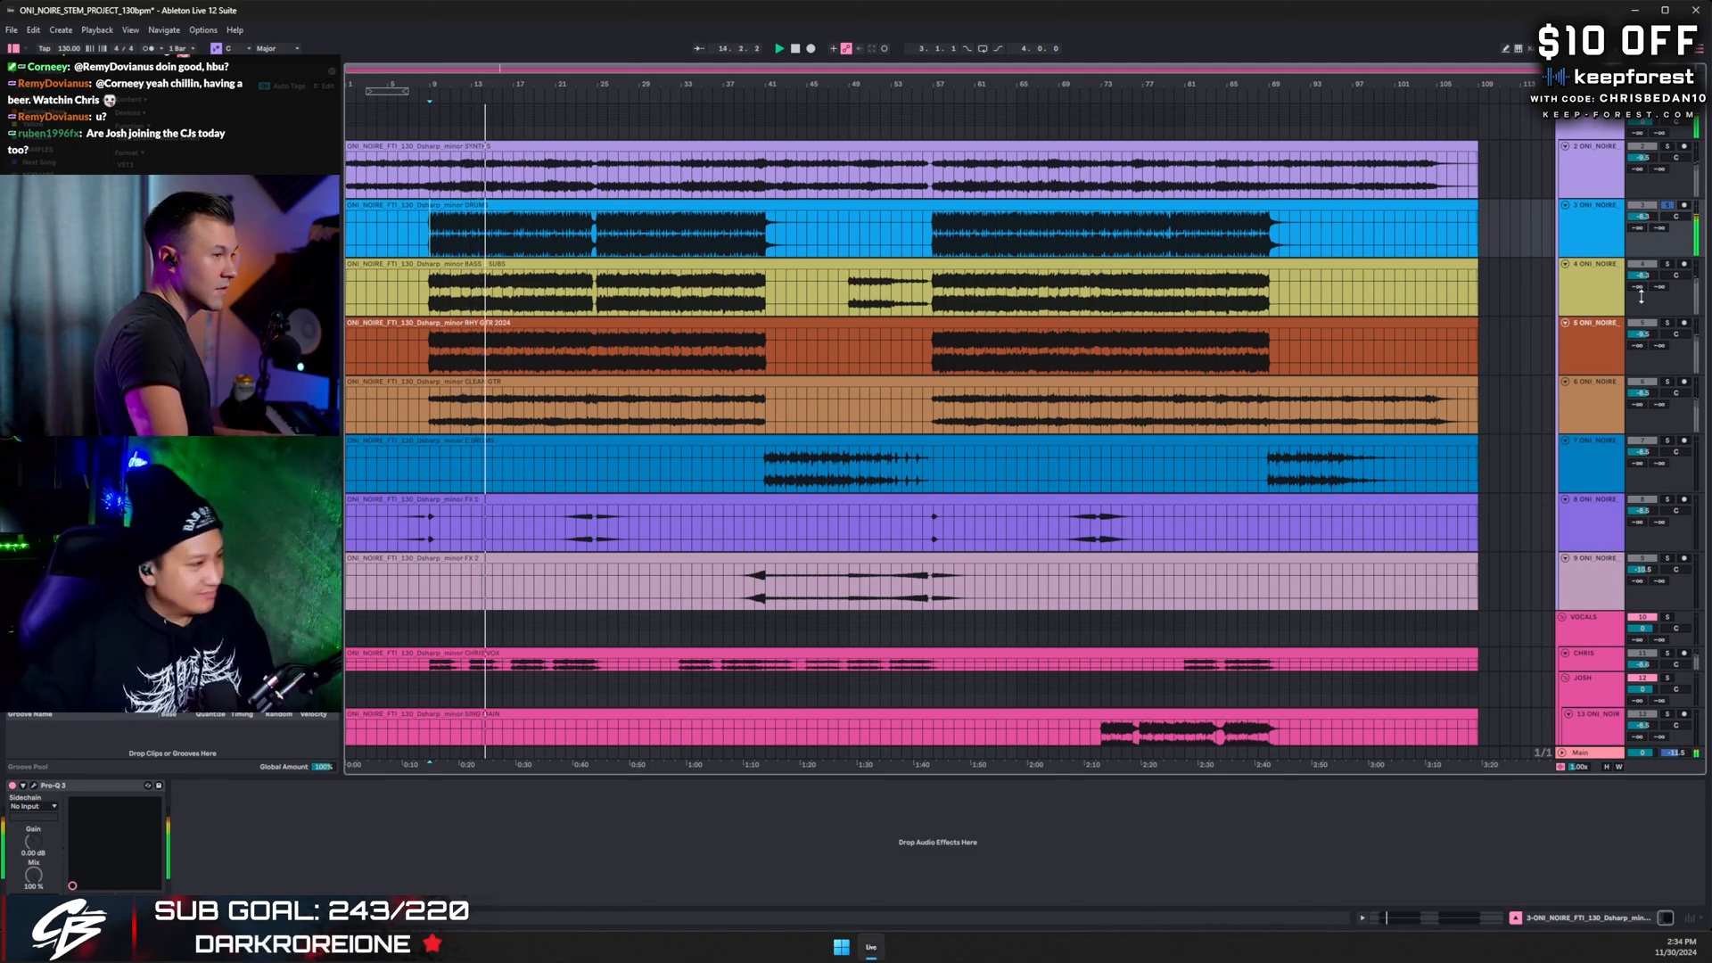
# - Audition the bass and subs stem soloed alone, followed by the rhythm guitar stem soloed alone
pyautogui.click(1665, 265)
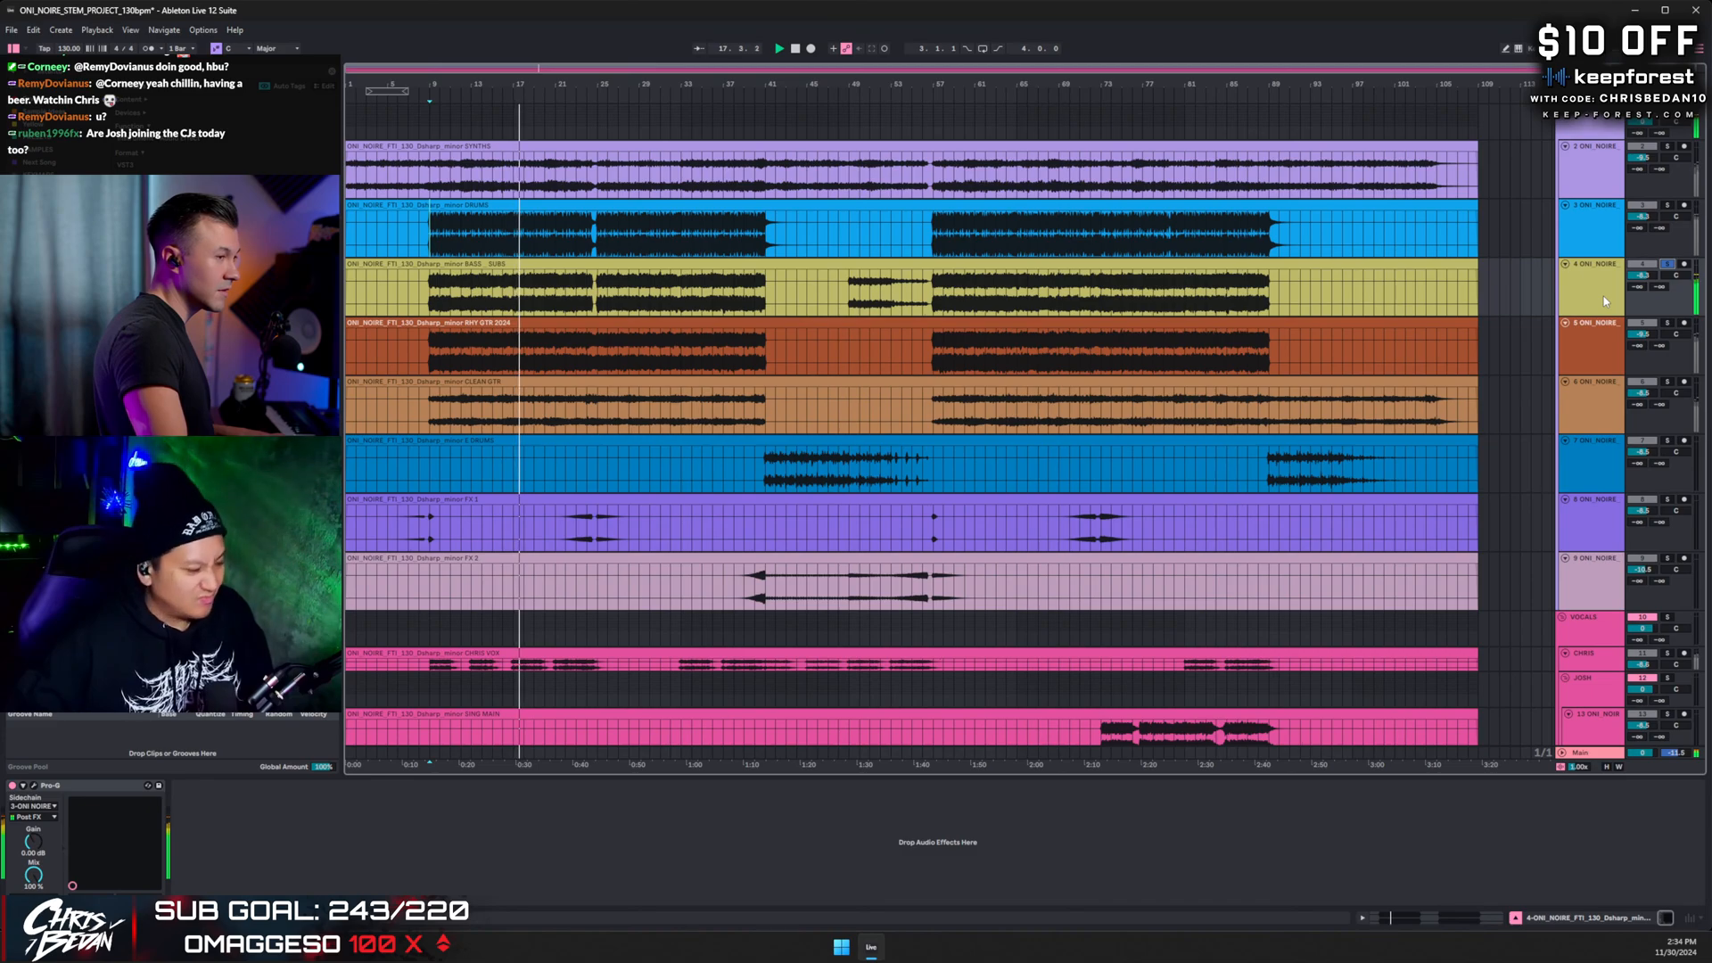
pyautogui.click(1666, 324)
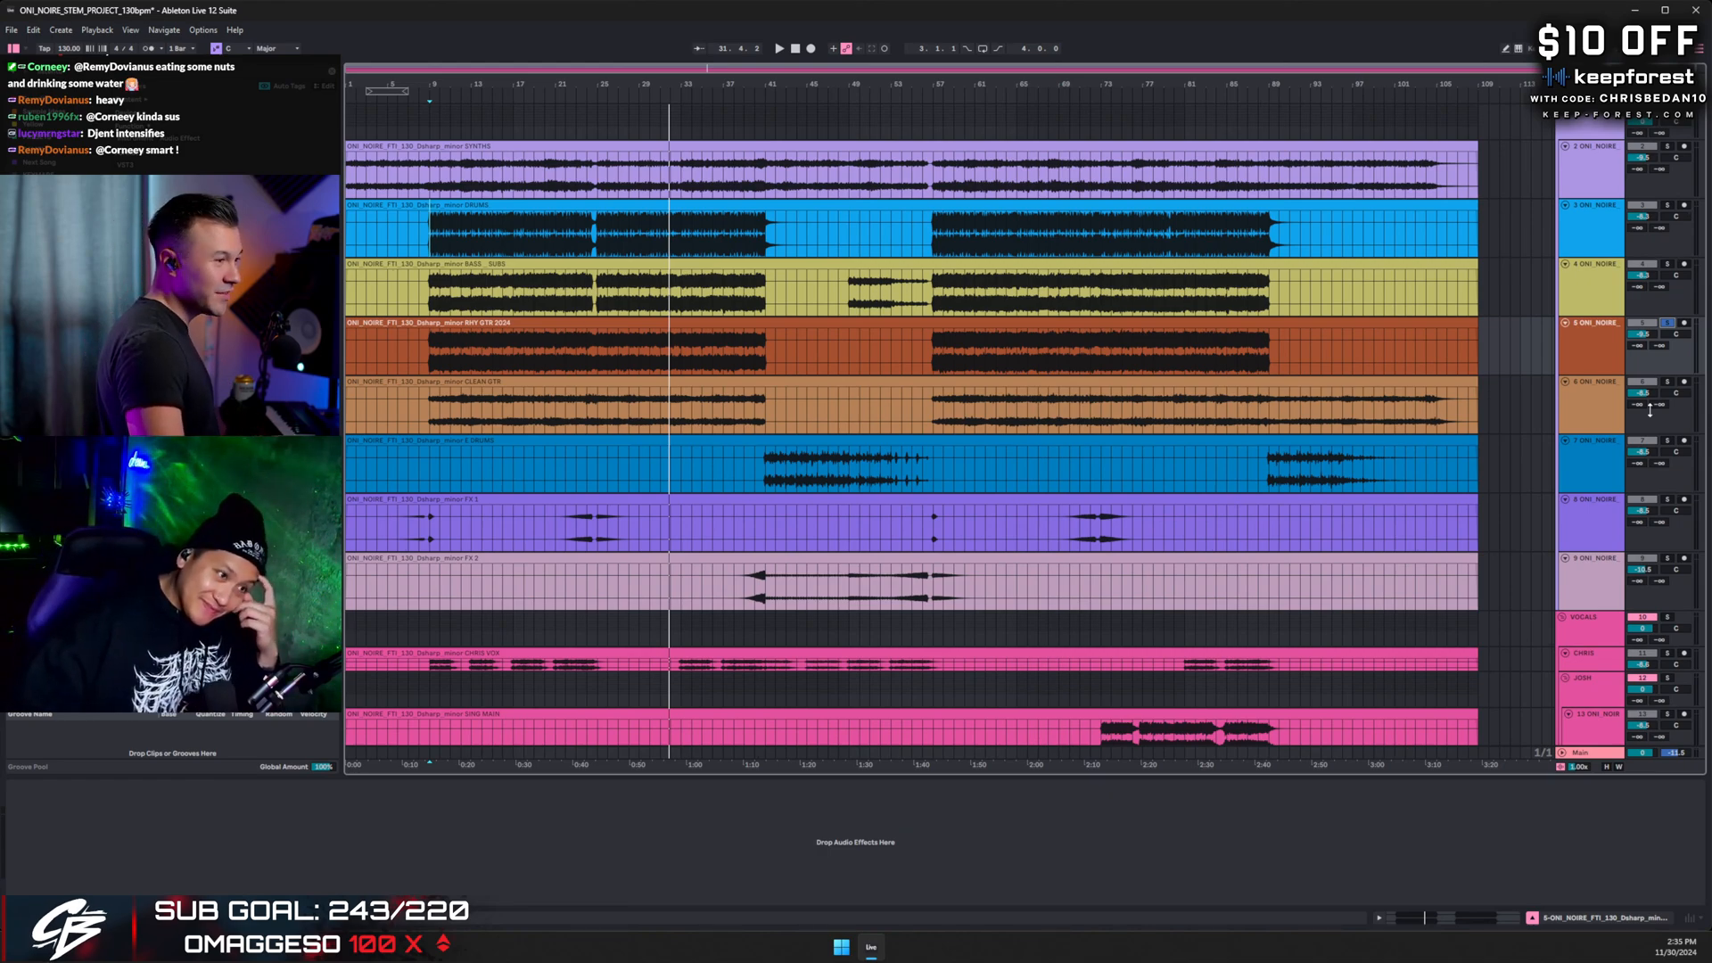
# - Solo the clean guitar stem alone and audition it from its first entrance at bar 9
pyautogui.click(1667, 381)
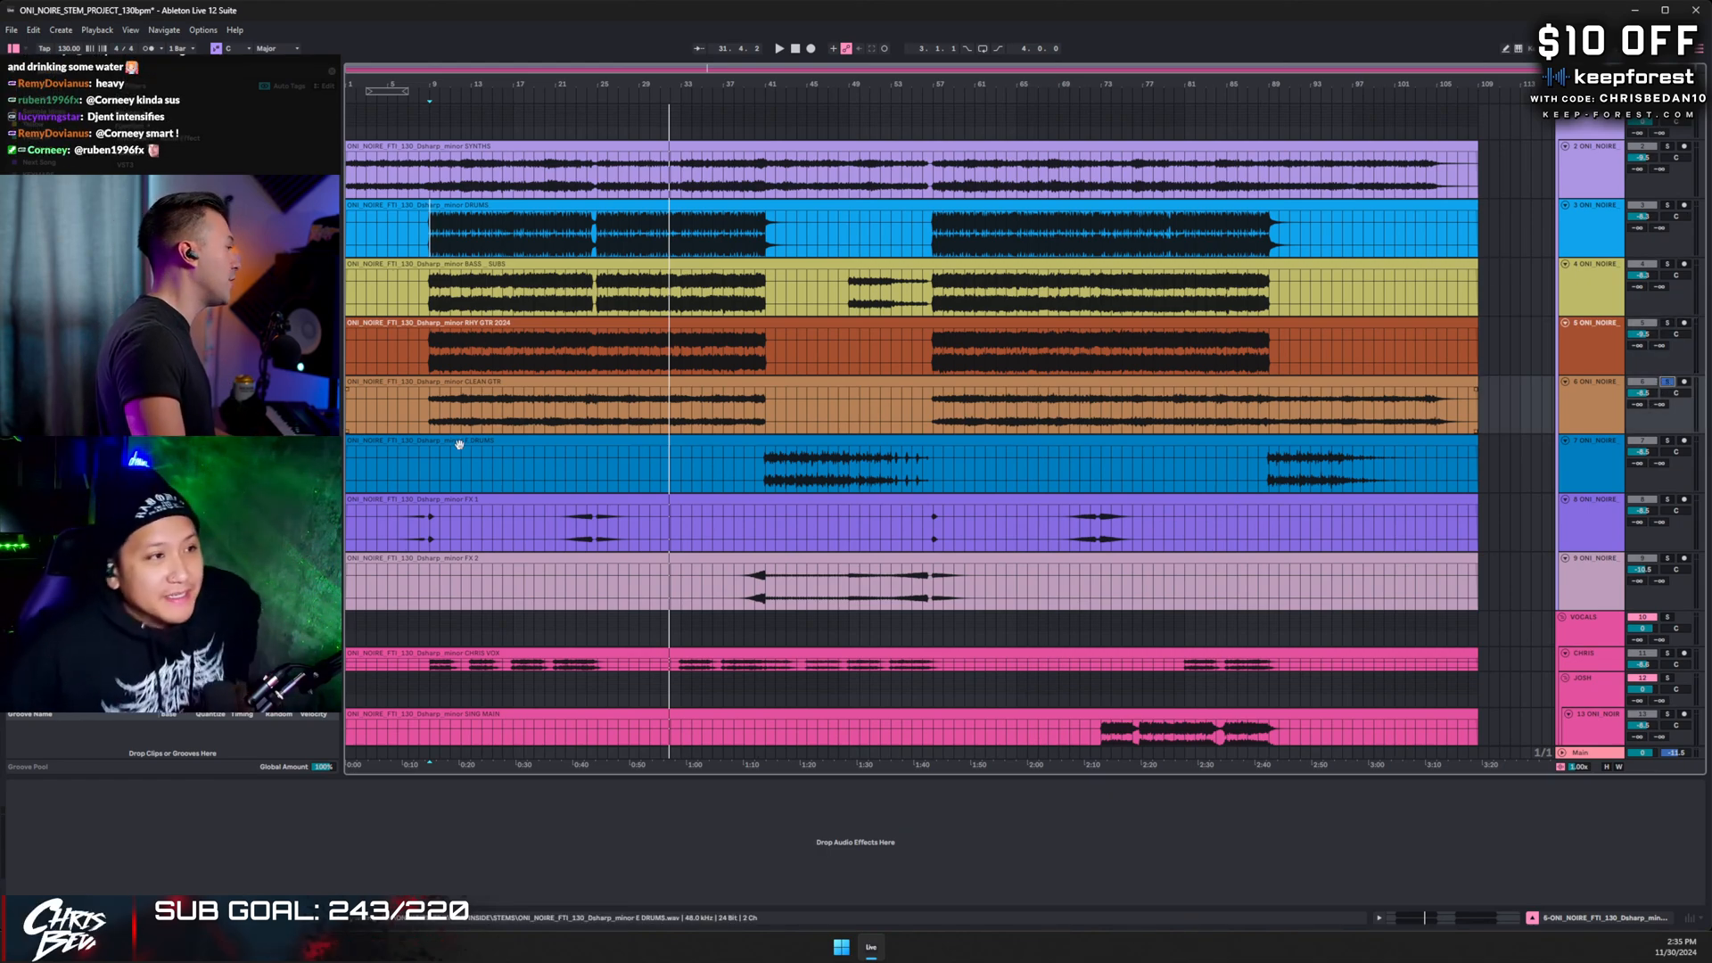
pyautogui.click(432, 415)
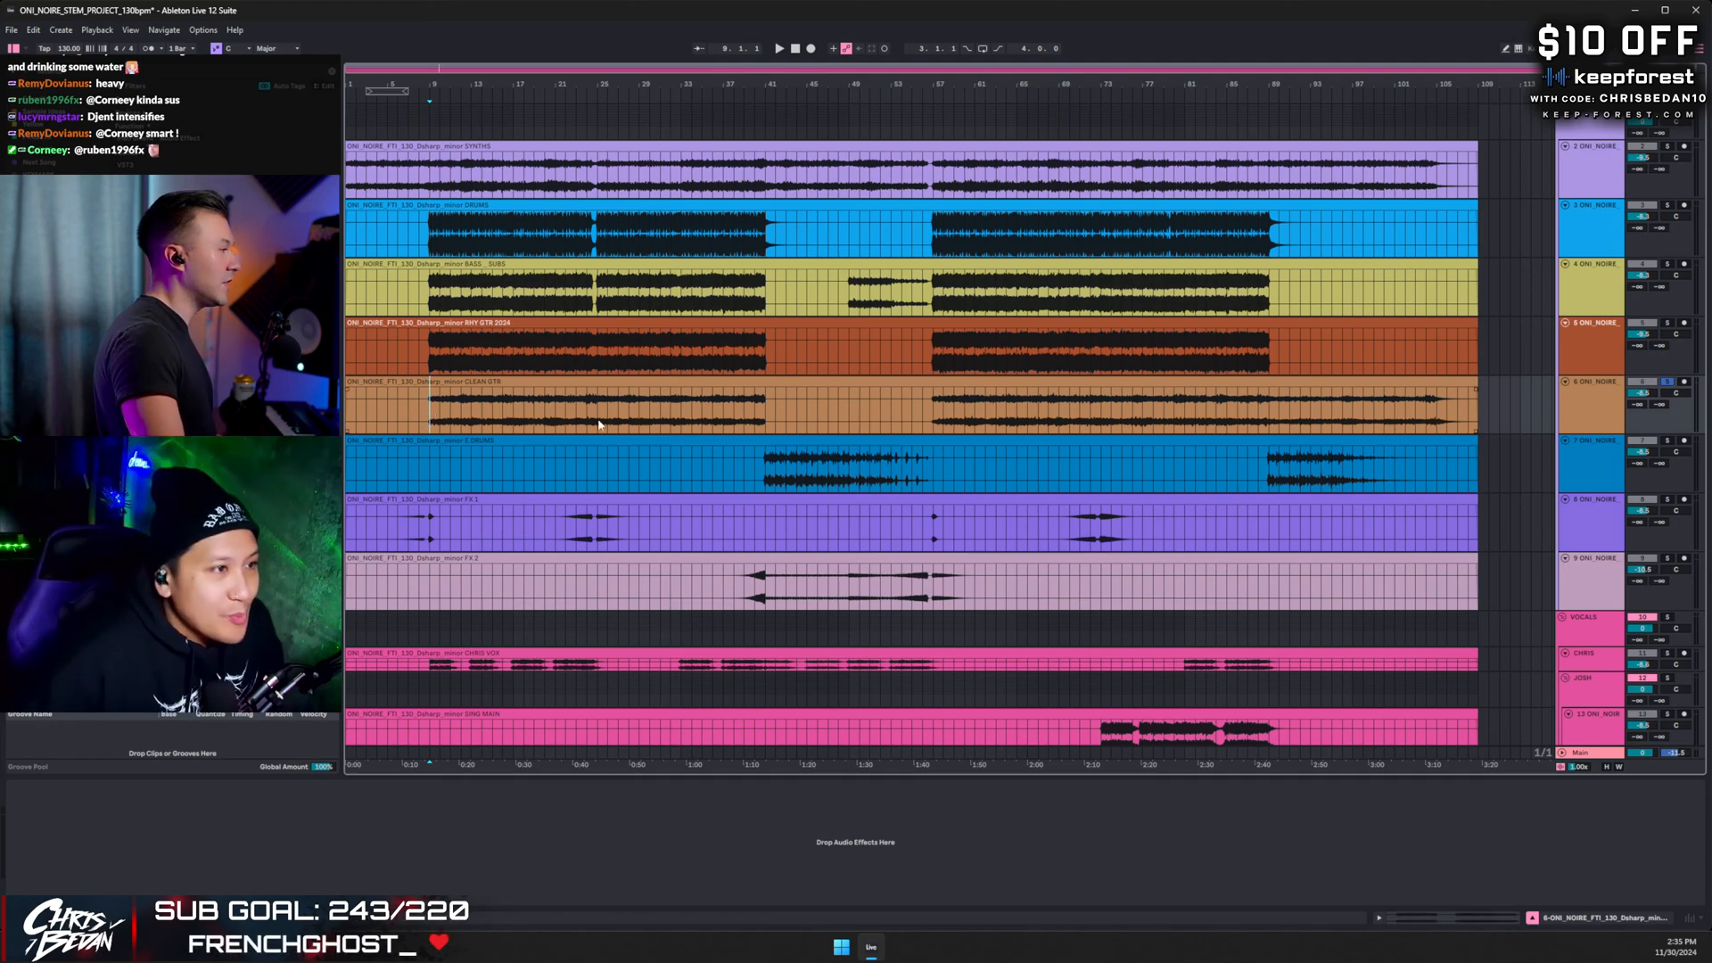
pyautogui.press('space')
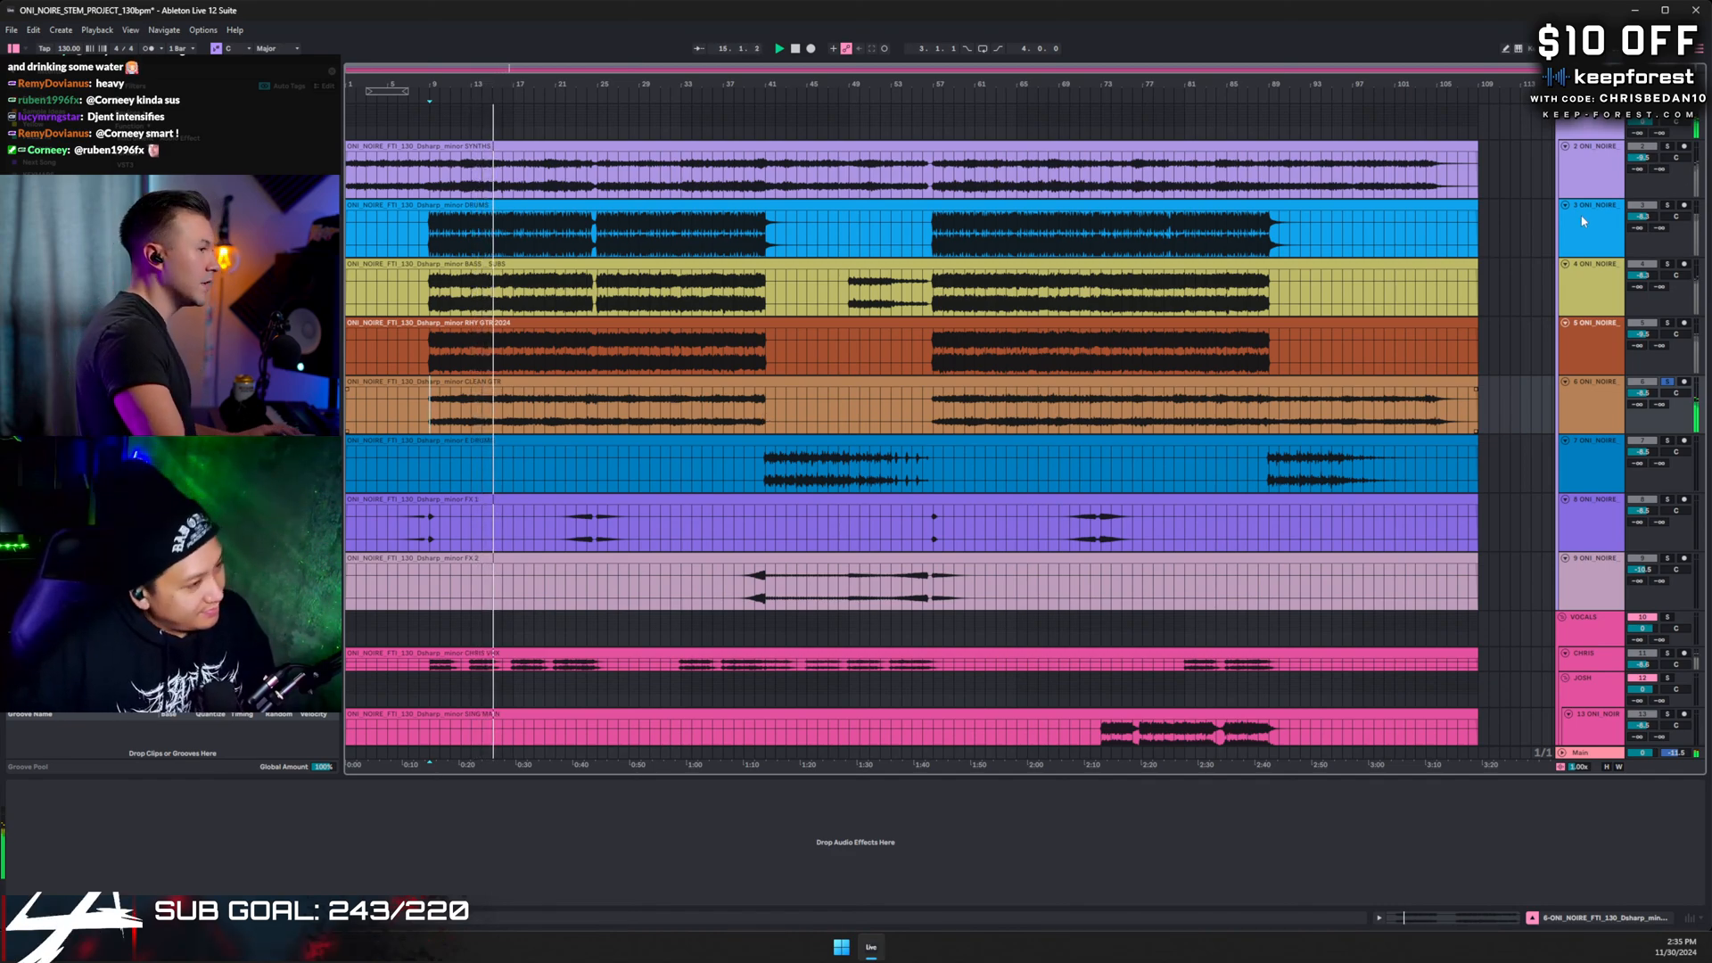
# - Add the synth and FX 1 stems to the clean guitar solo, listen to them together and stop playback
pyautogui.click(1668, 148)
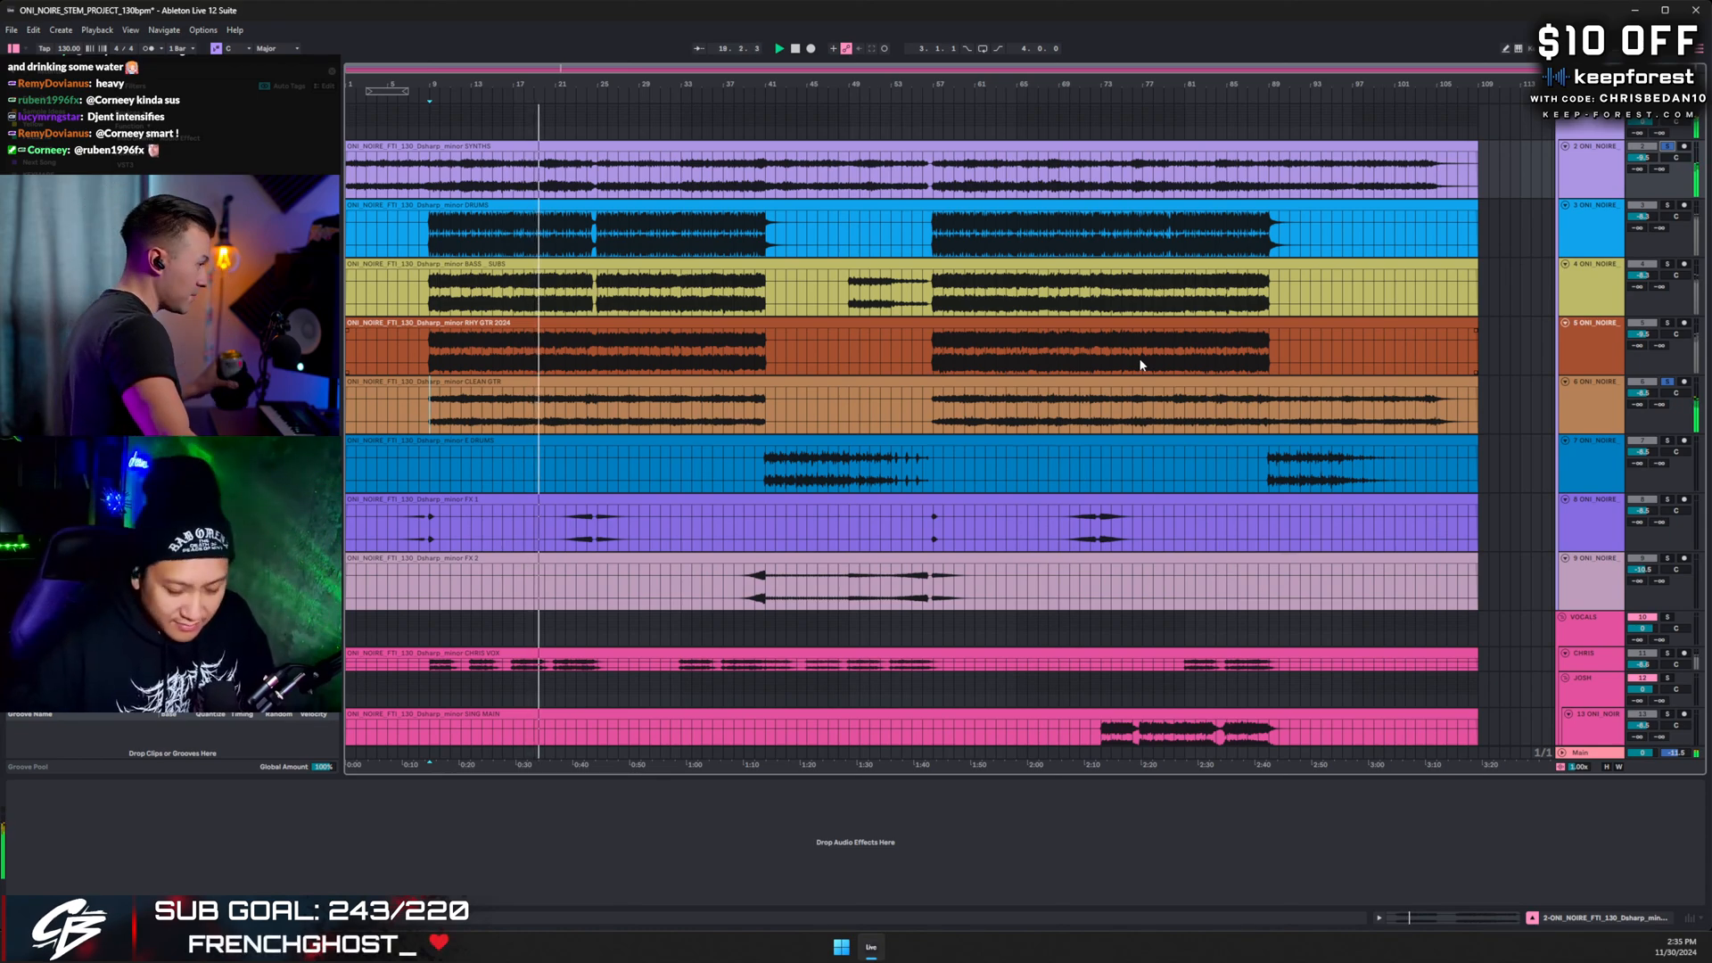
pyautogui.click(1636, 501)
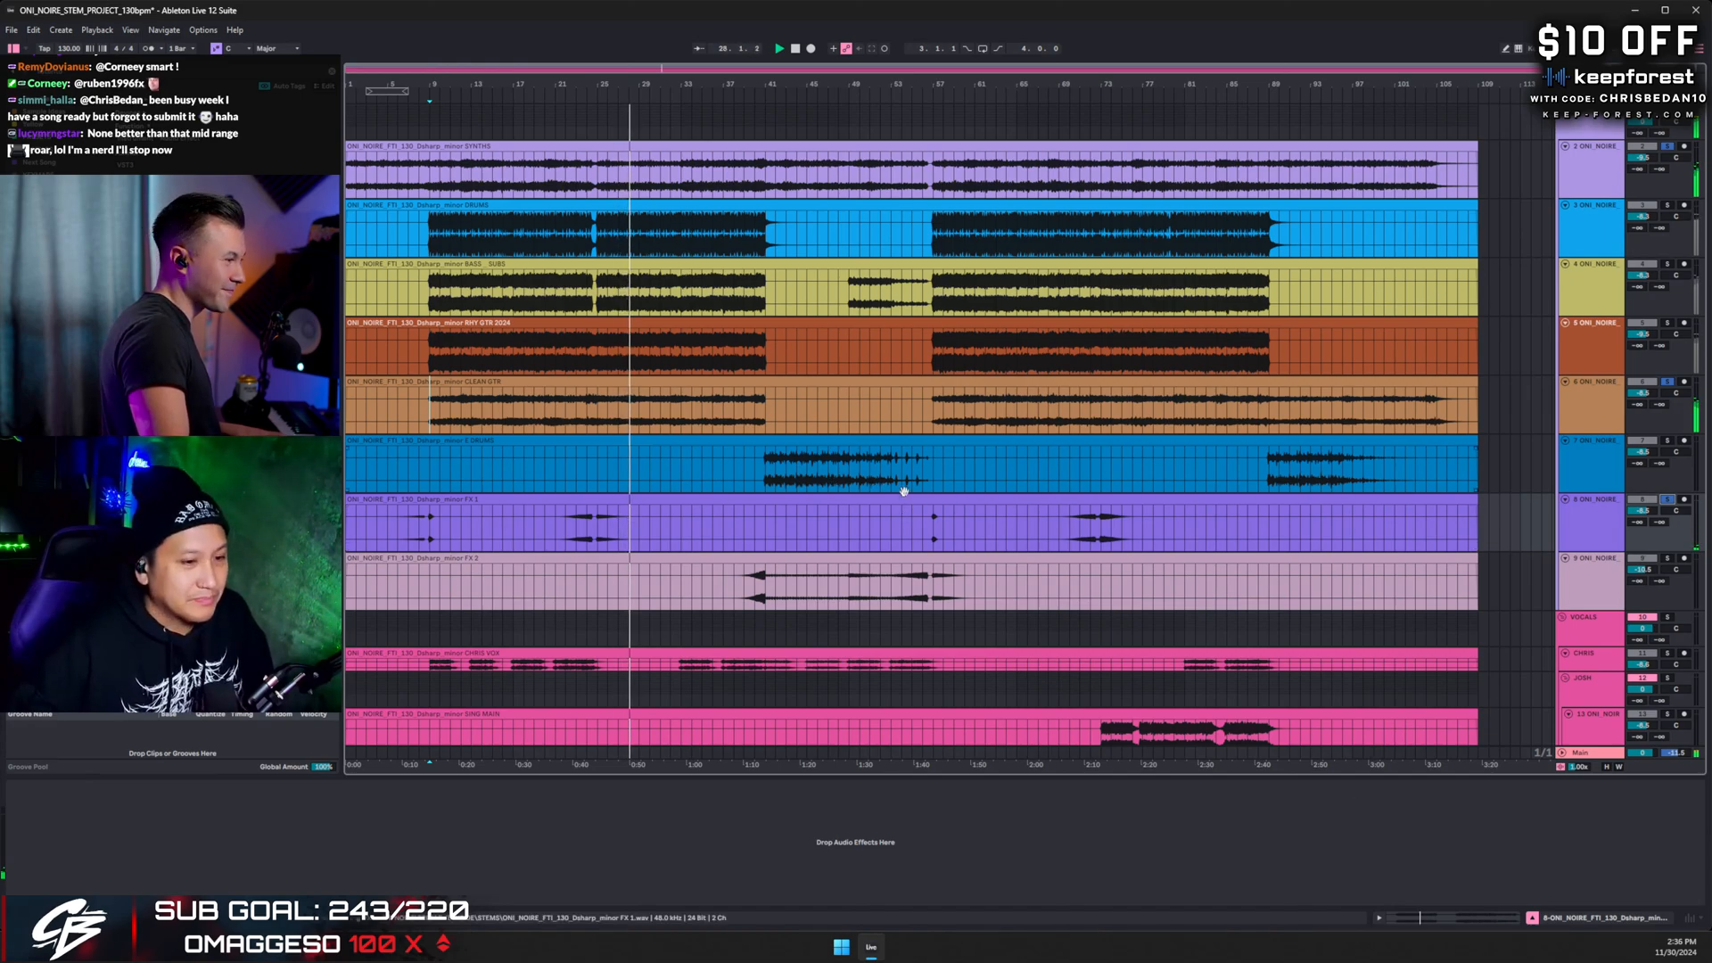
pyautogui.press('space')
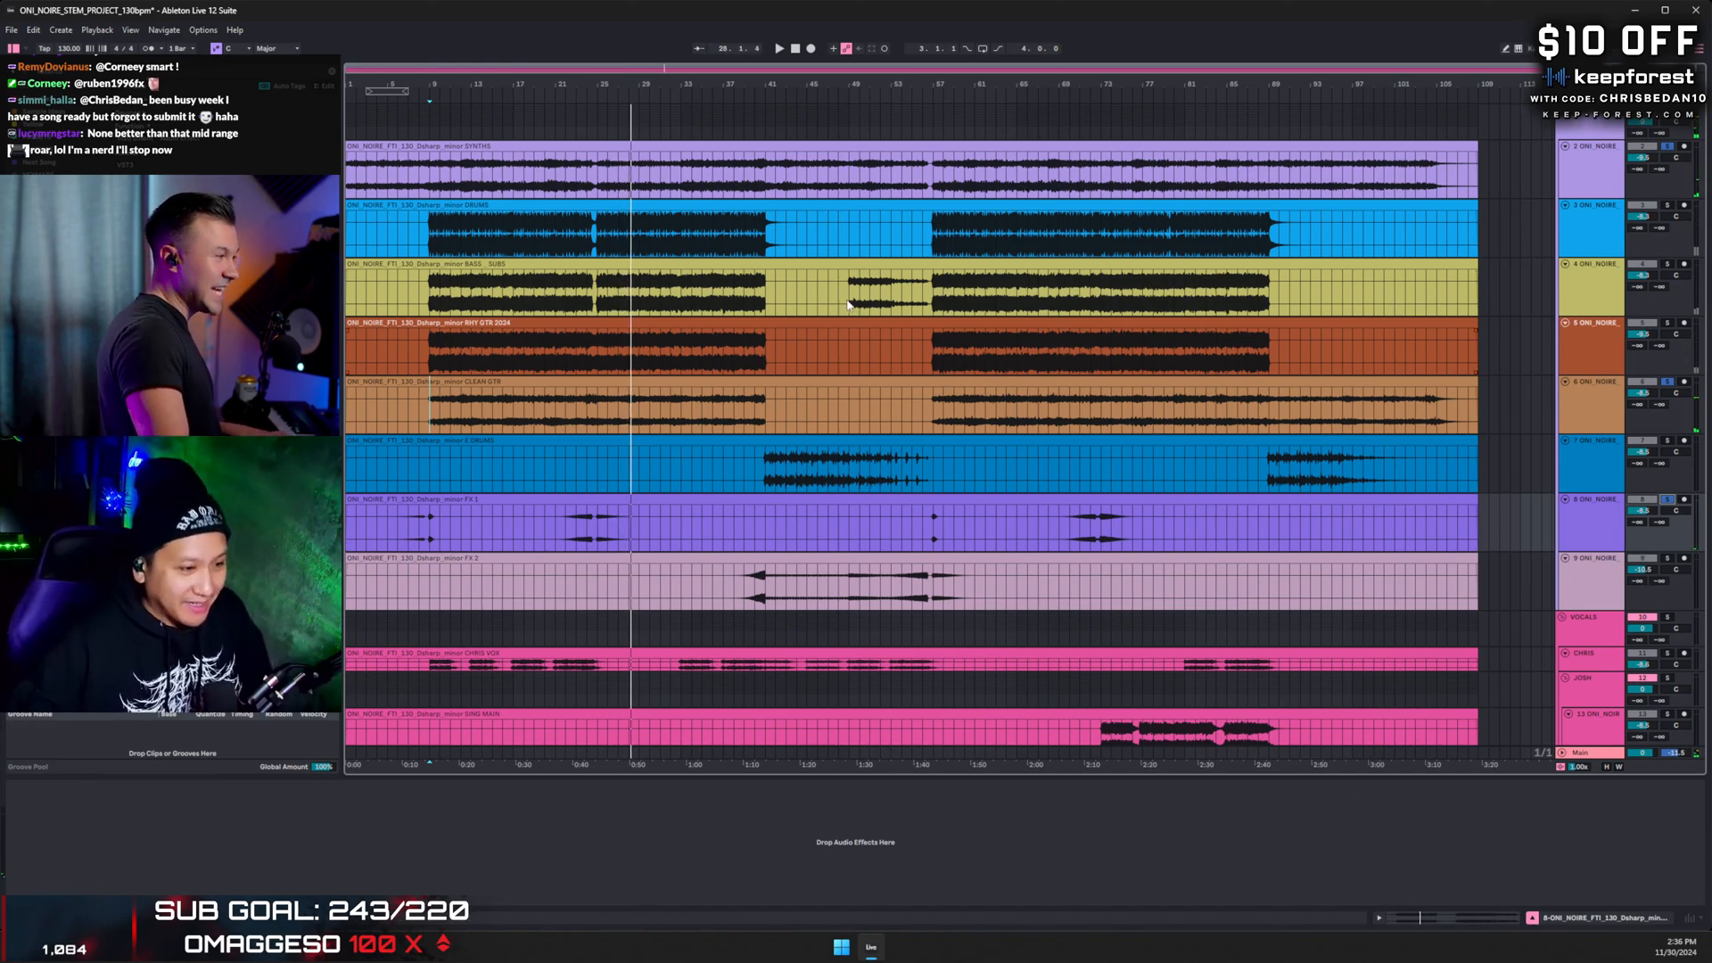
# - Audition the FX 2 stem alone from just before its first swell, adding the E DRUMS and synth stems to the solo
pyautogui.scroll(-2, 743, 564)
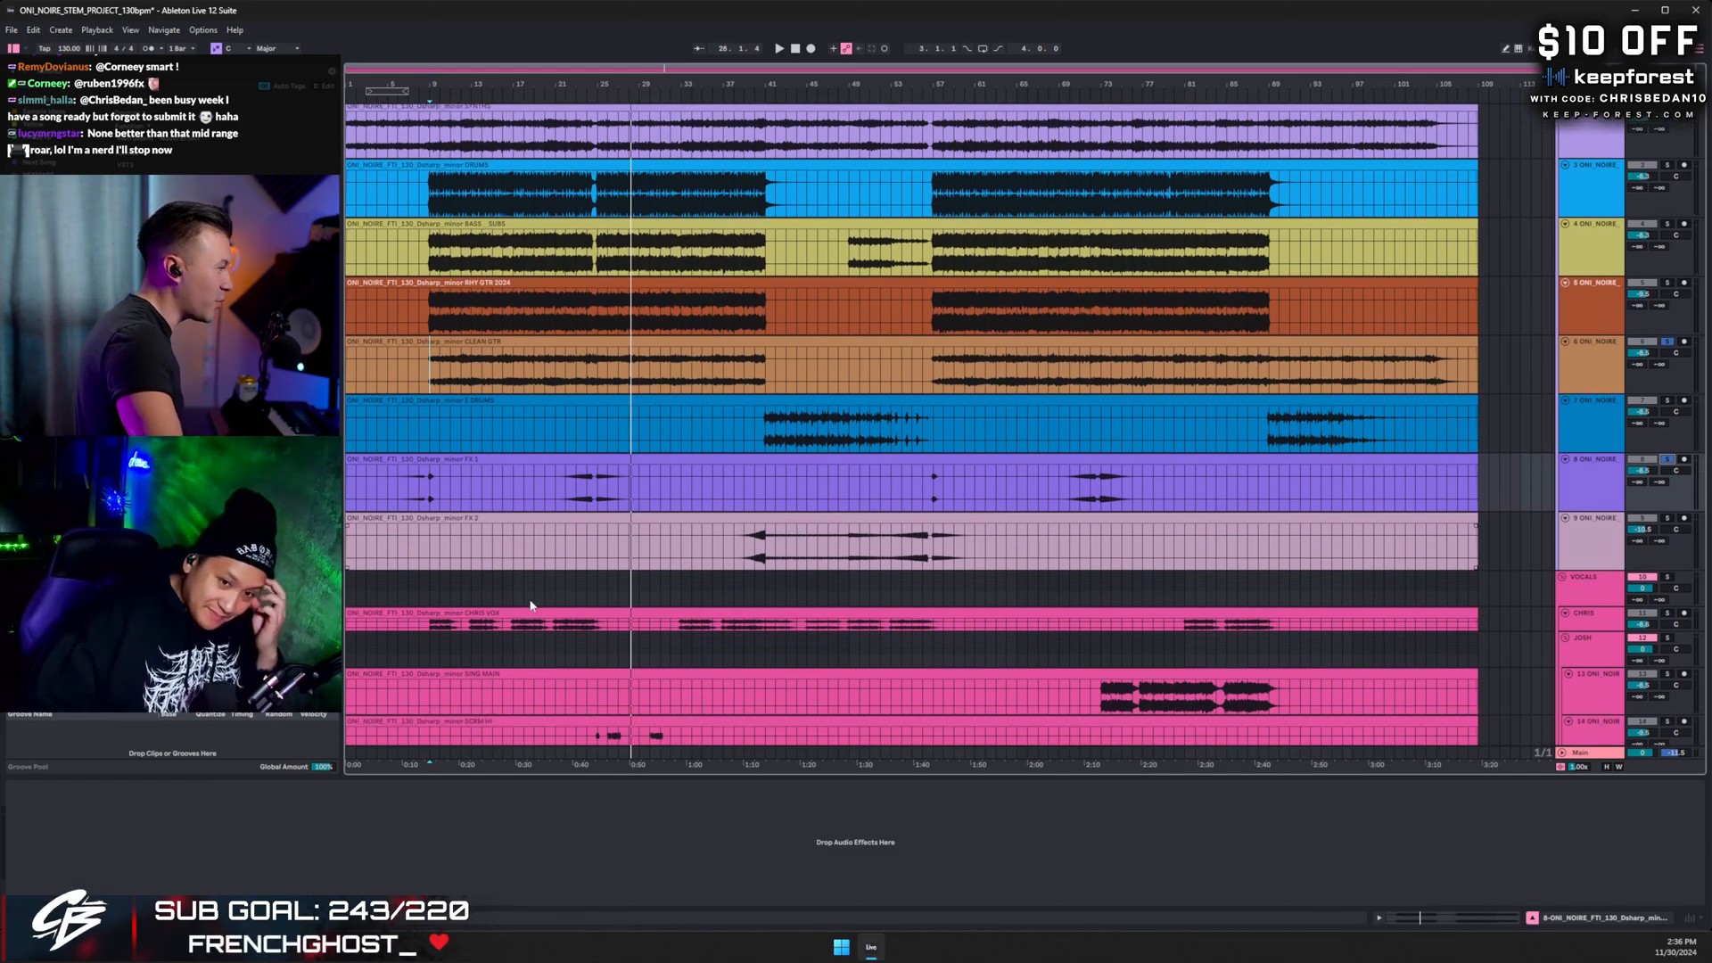
pyautogui.click(735, 544)
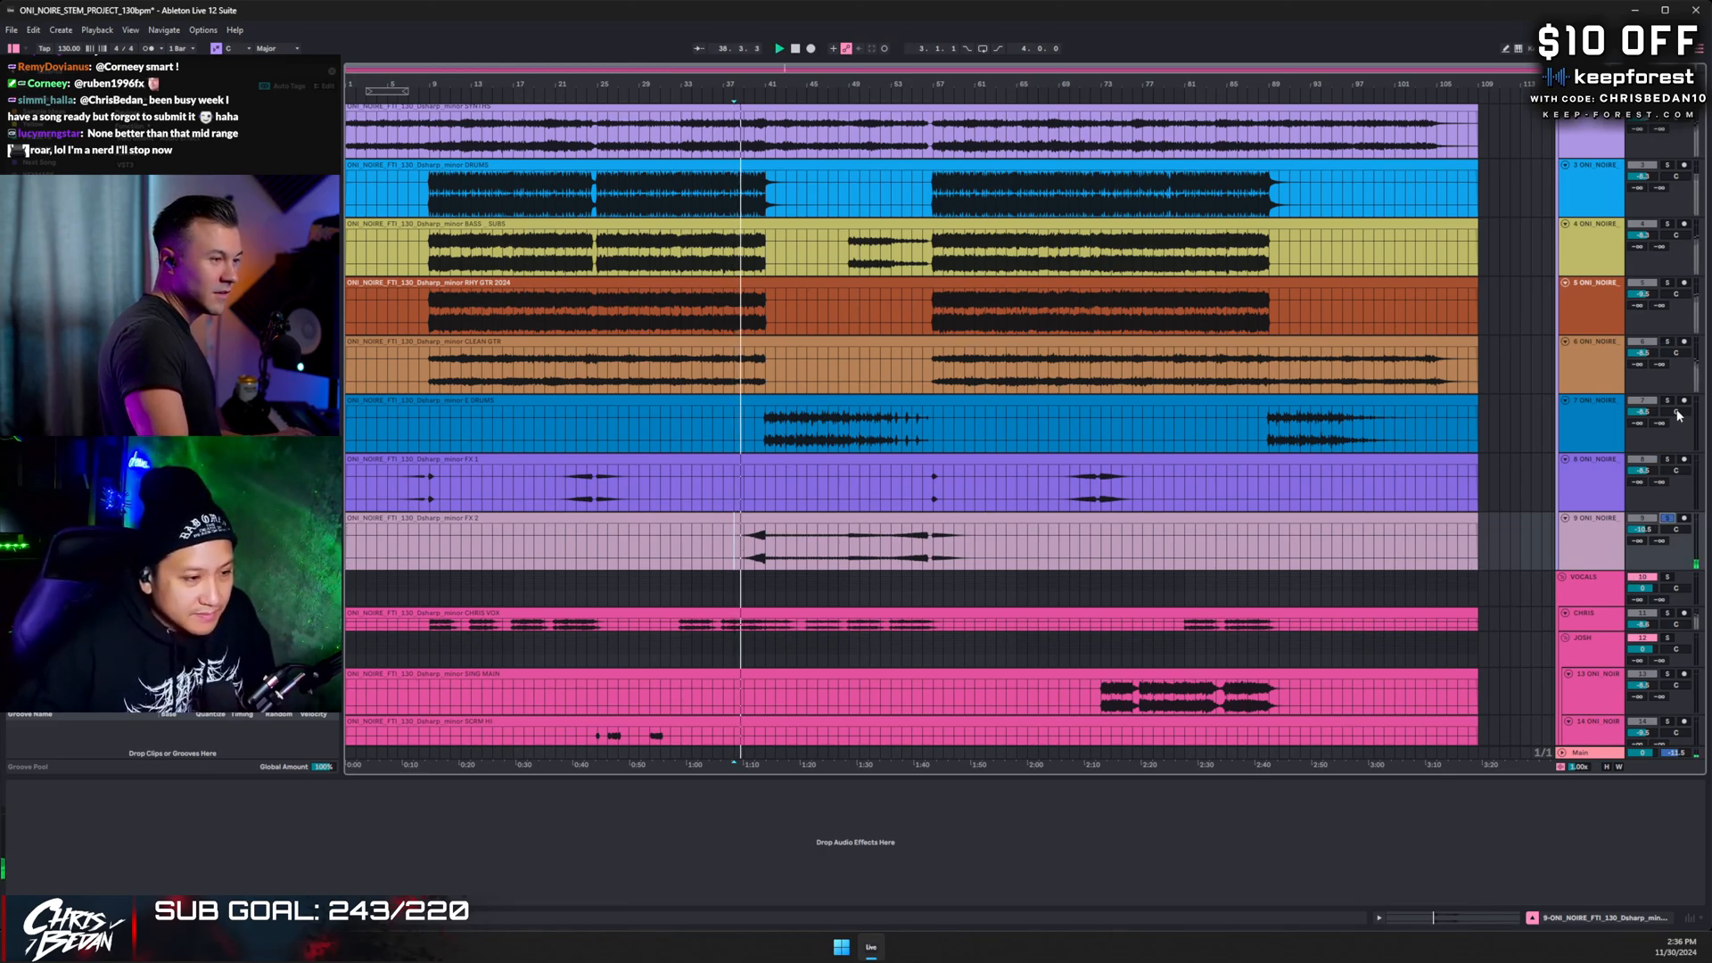
pyautogui.click(1288, 424)
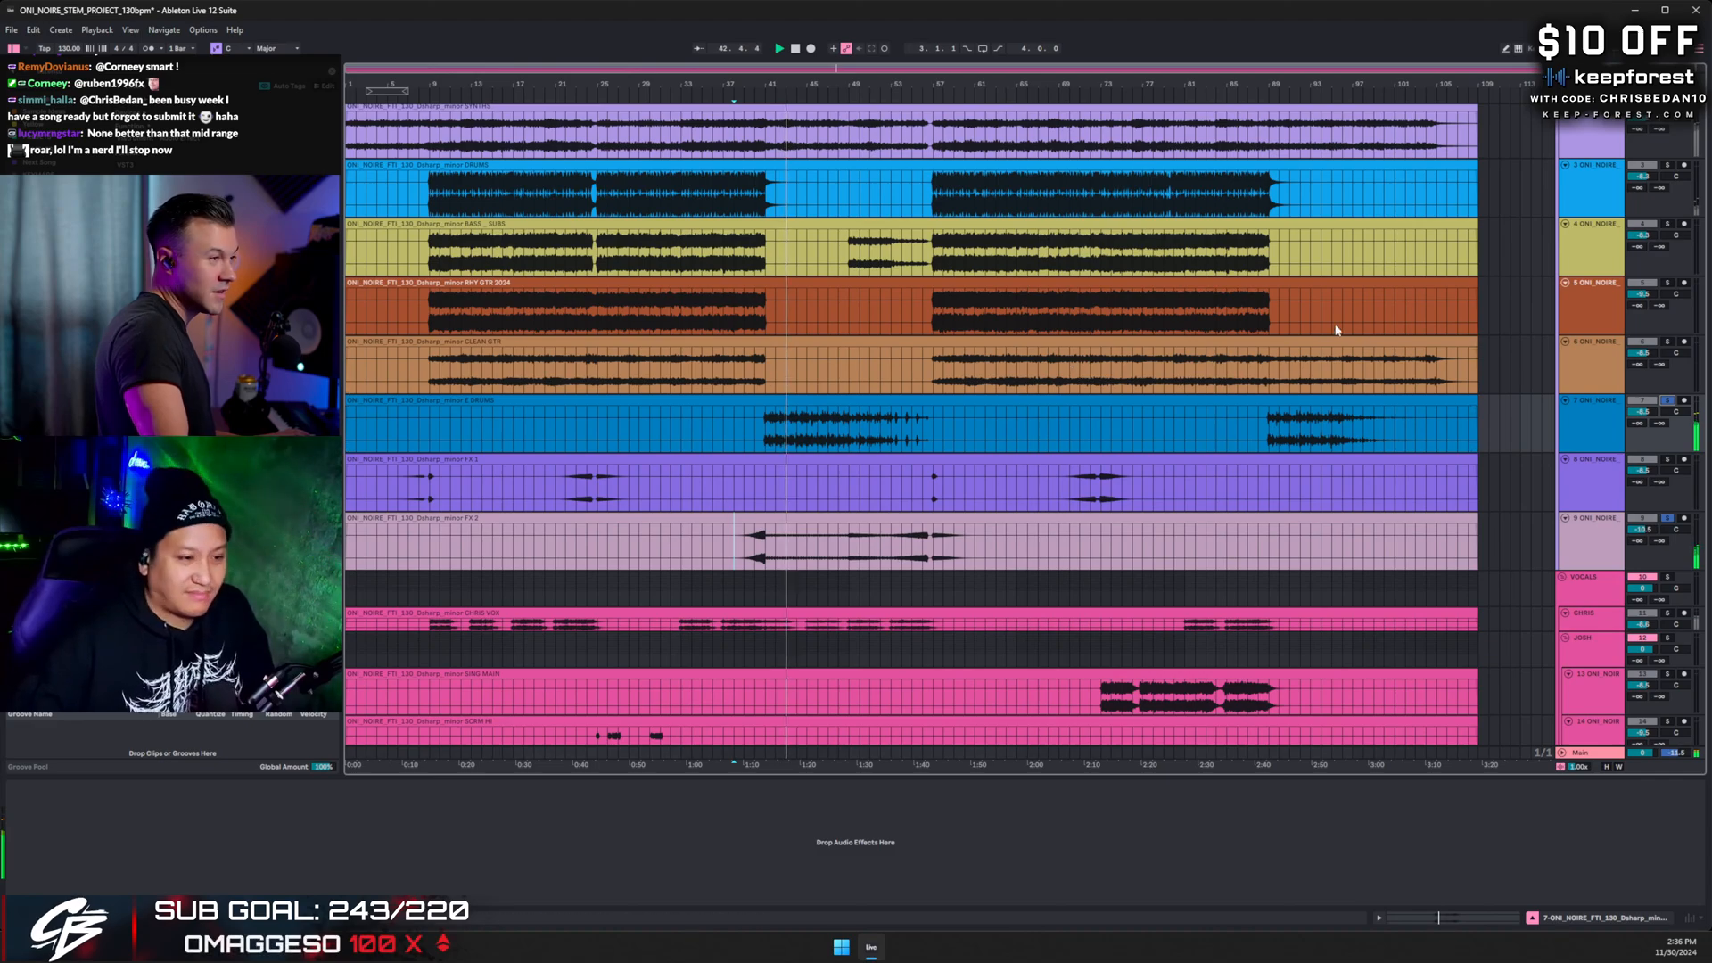
pyautogui.scroll(1, 1151, 237)
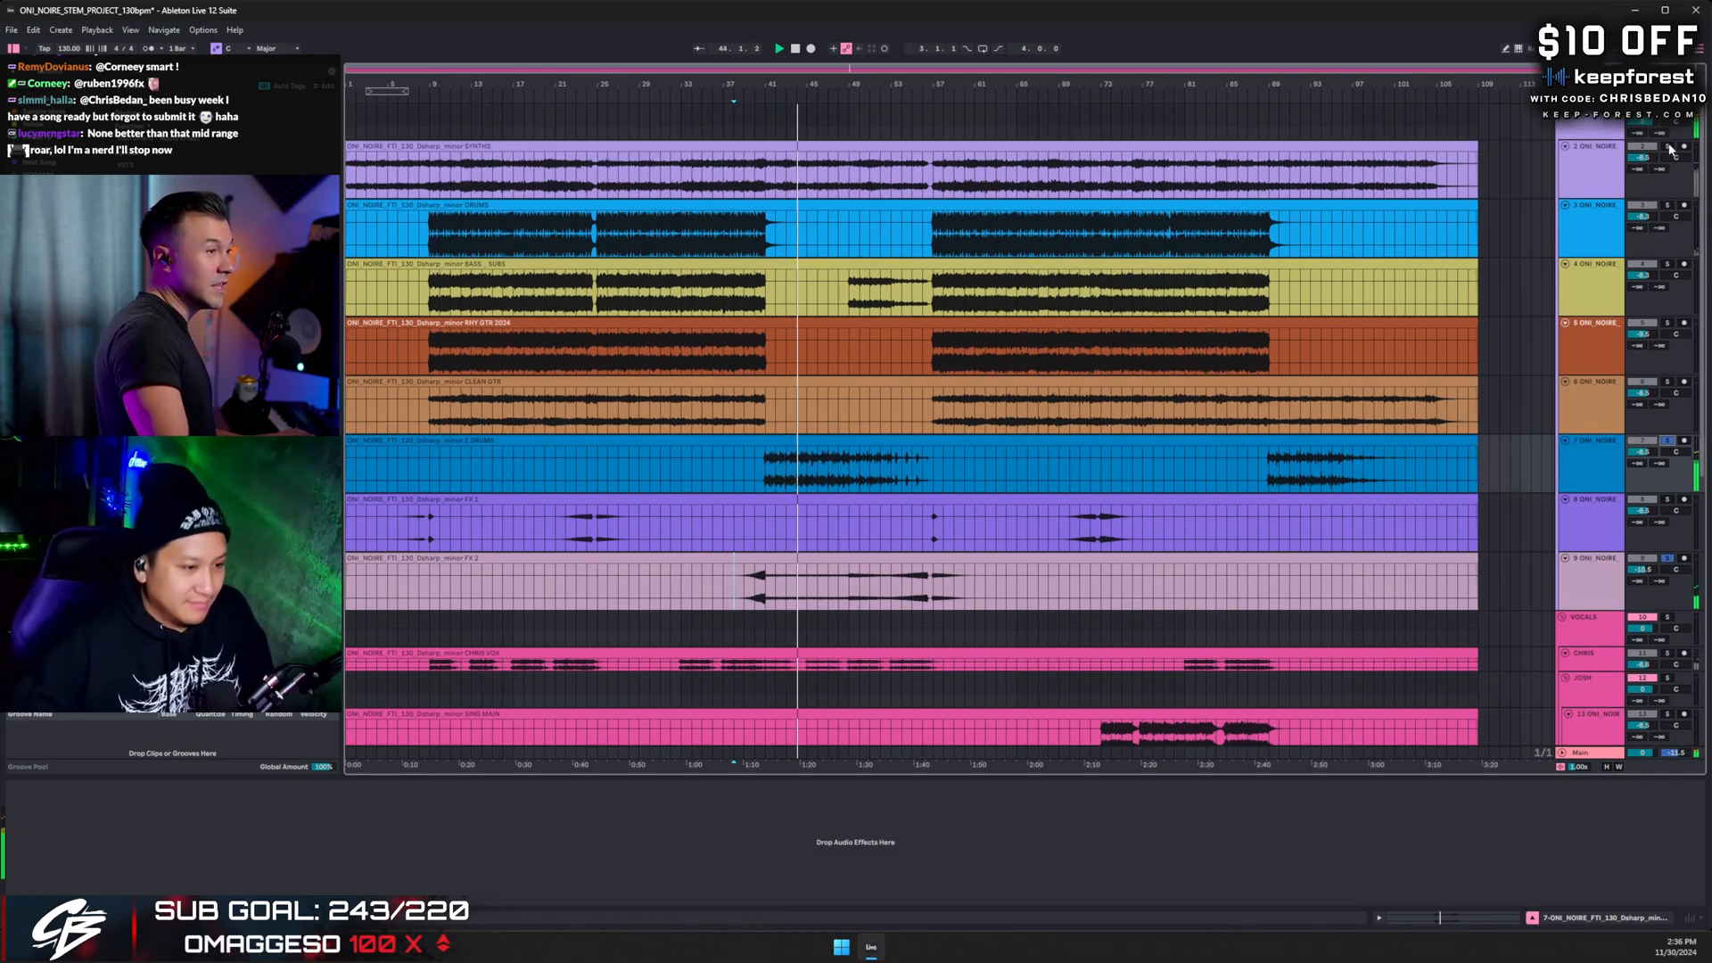
pyautogui.click(1184, 184)
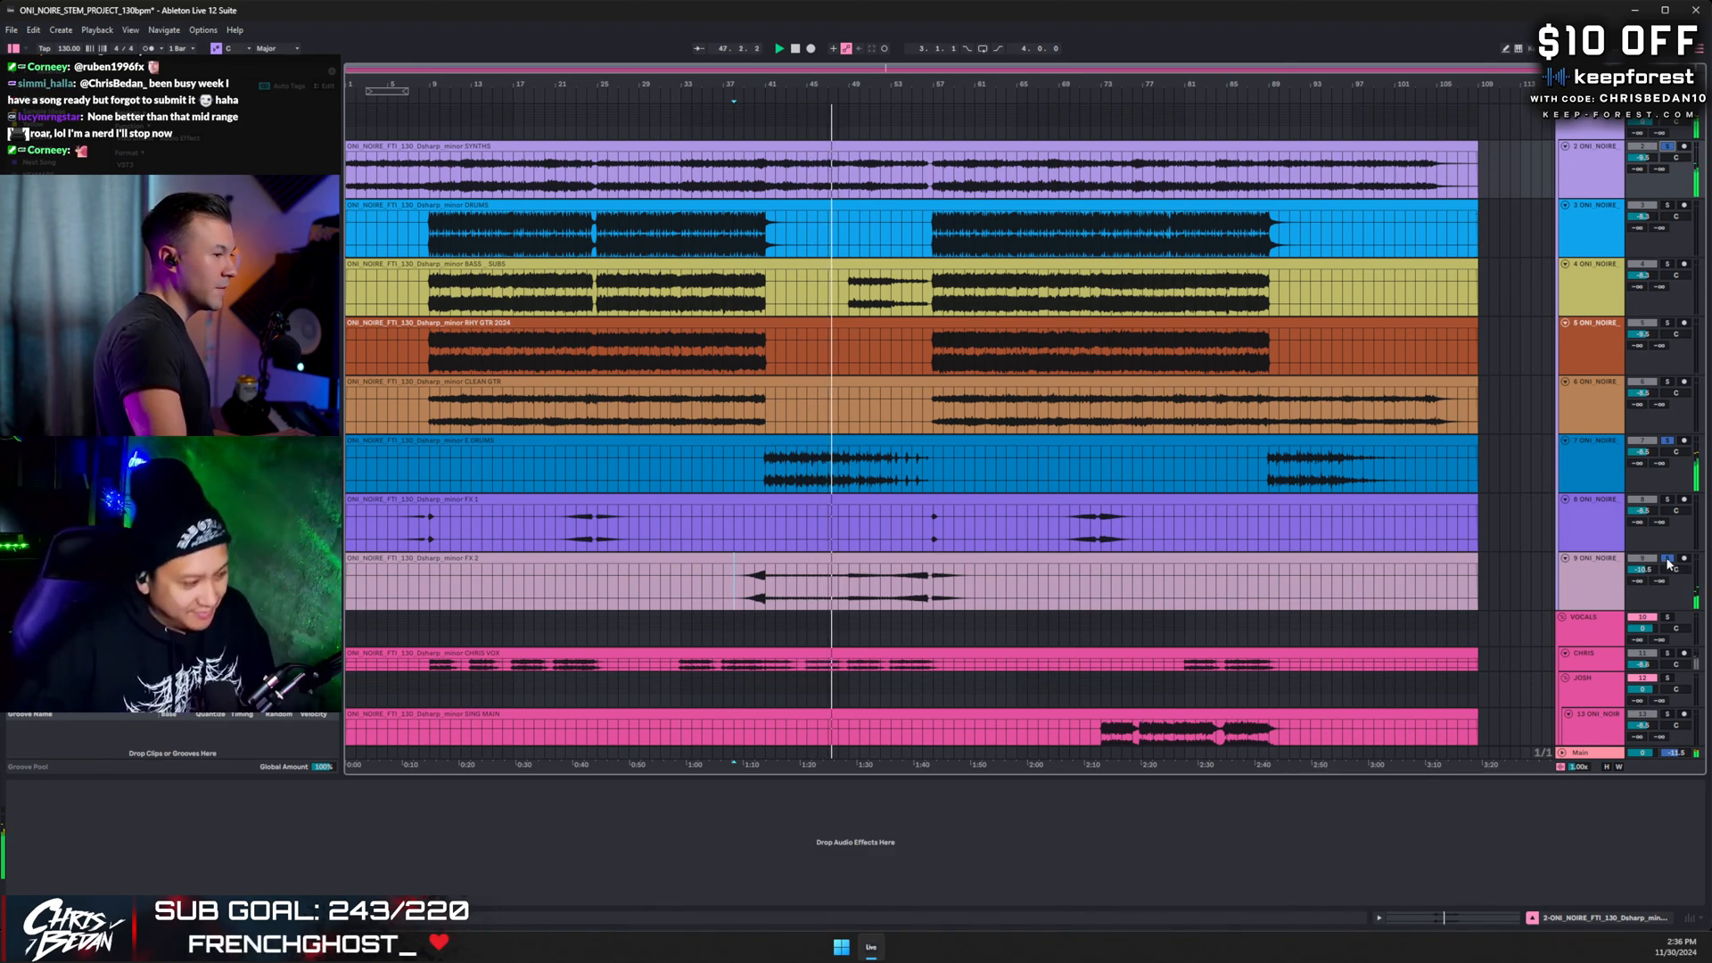
# - Replay the soloed synth, E DRUMS and FX 2 stems from bar 41, and switch the solo to the bass and subs stem alone
pyautogui.click(765, 584)
pyautogui.press('space')
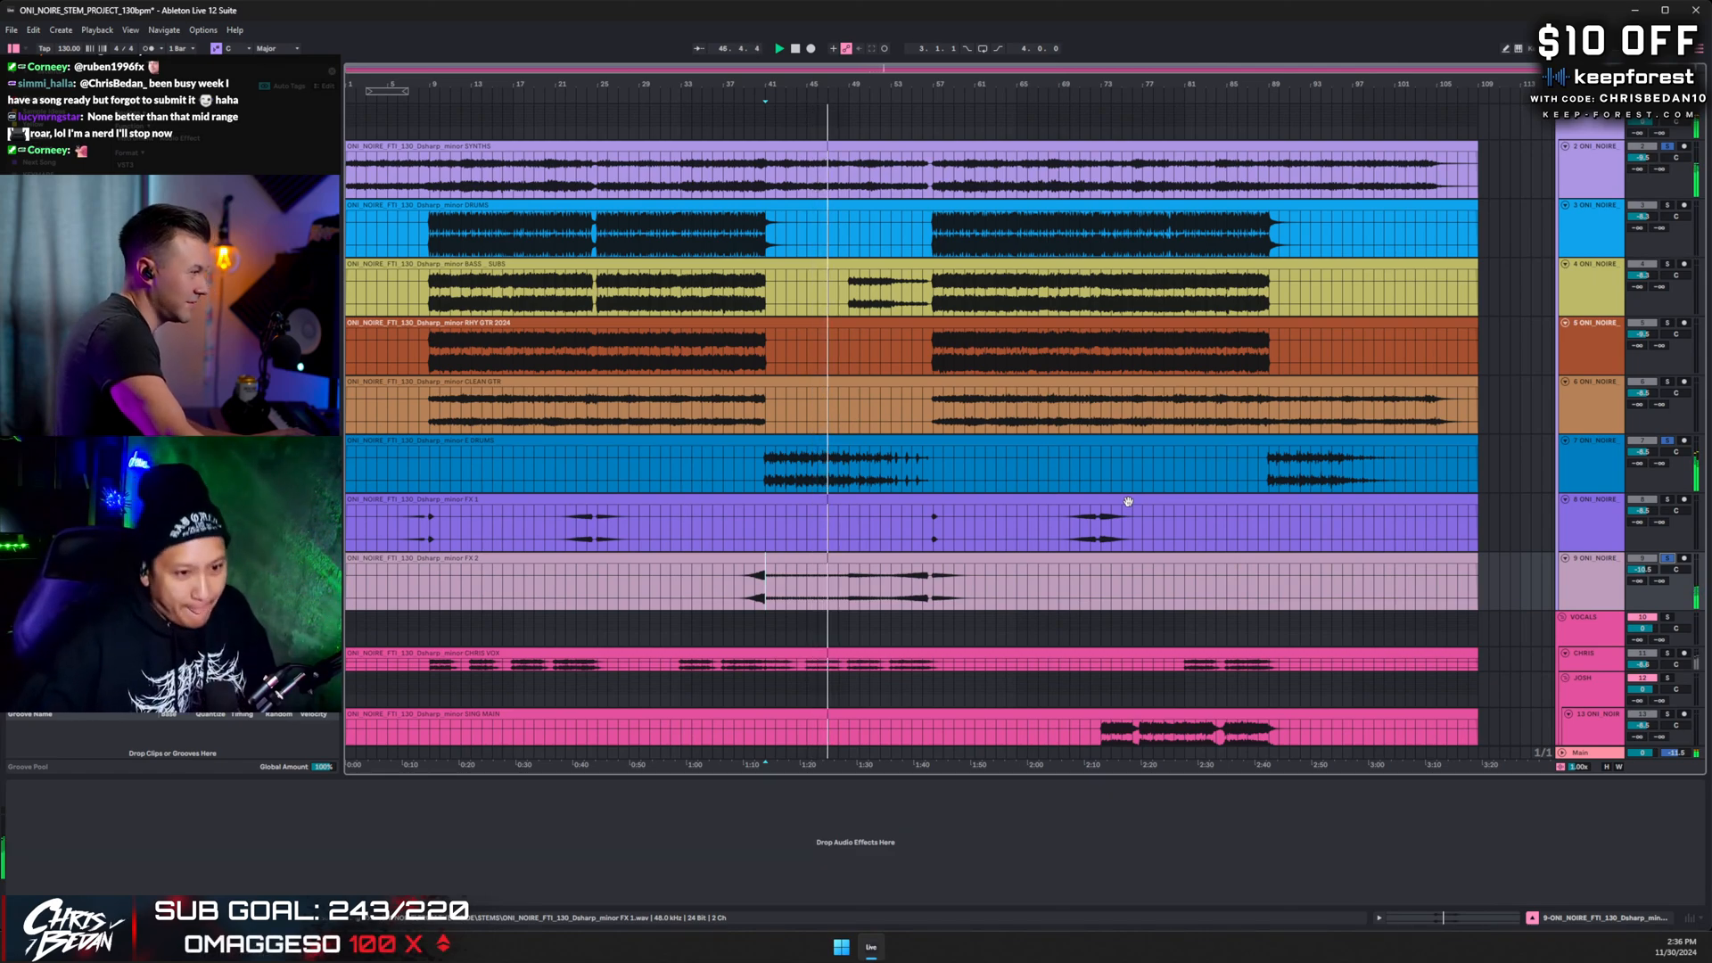
pyautogui.click(1669, 266)
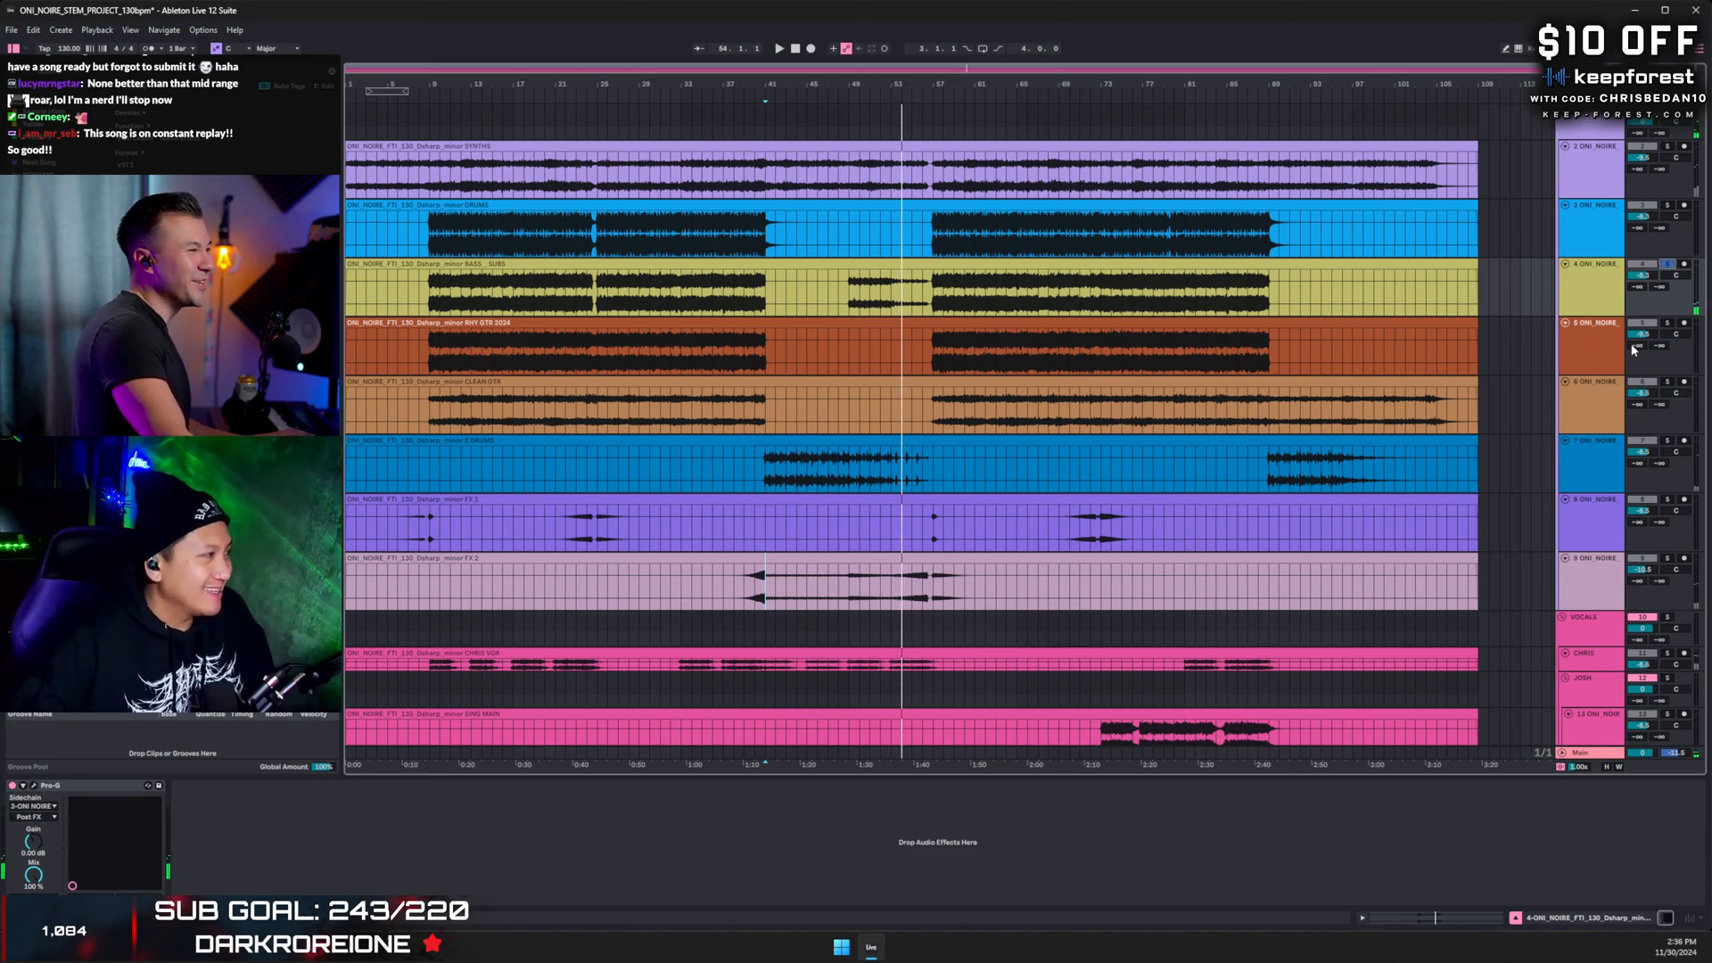
# - Add the E DRUMS and FX 2 stems to the bass solo and set the playback start at bar 41
pyautogui.click(1670, 451)
pyautogui.click(1667, 499)
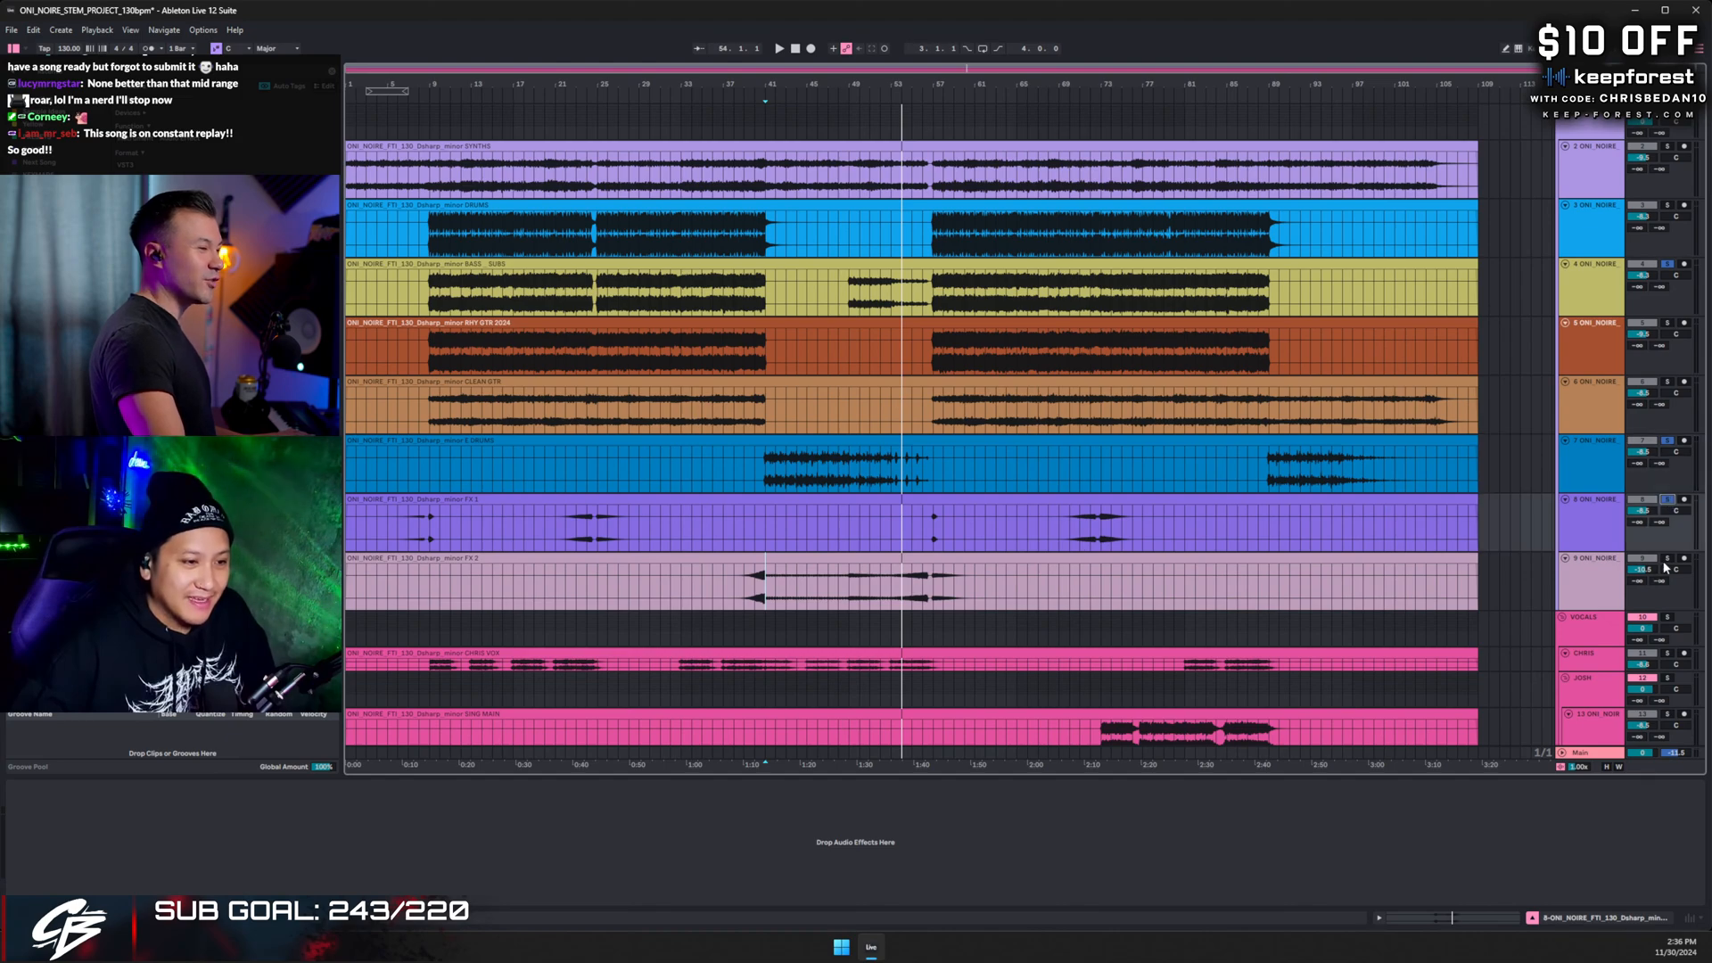
pyautogui.click(1667, 558)
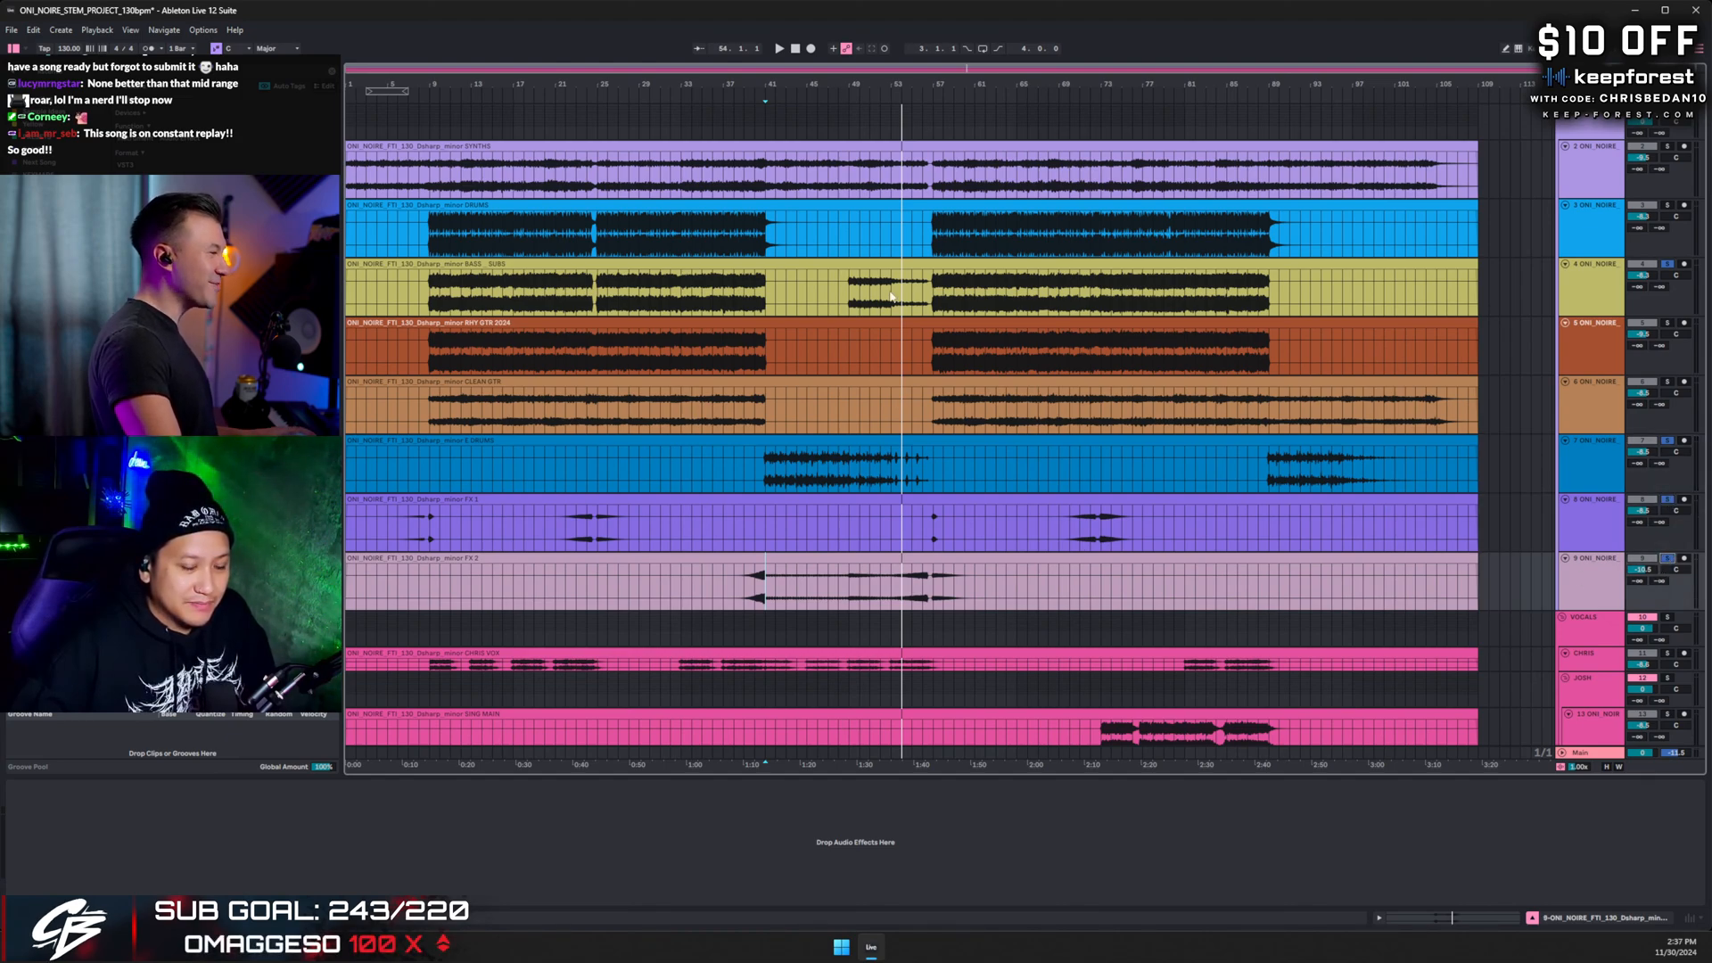
pyautogui.click(768, 284)
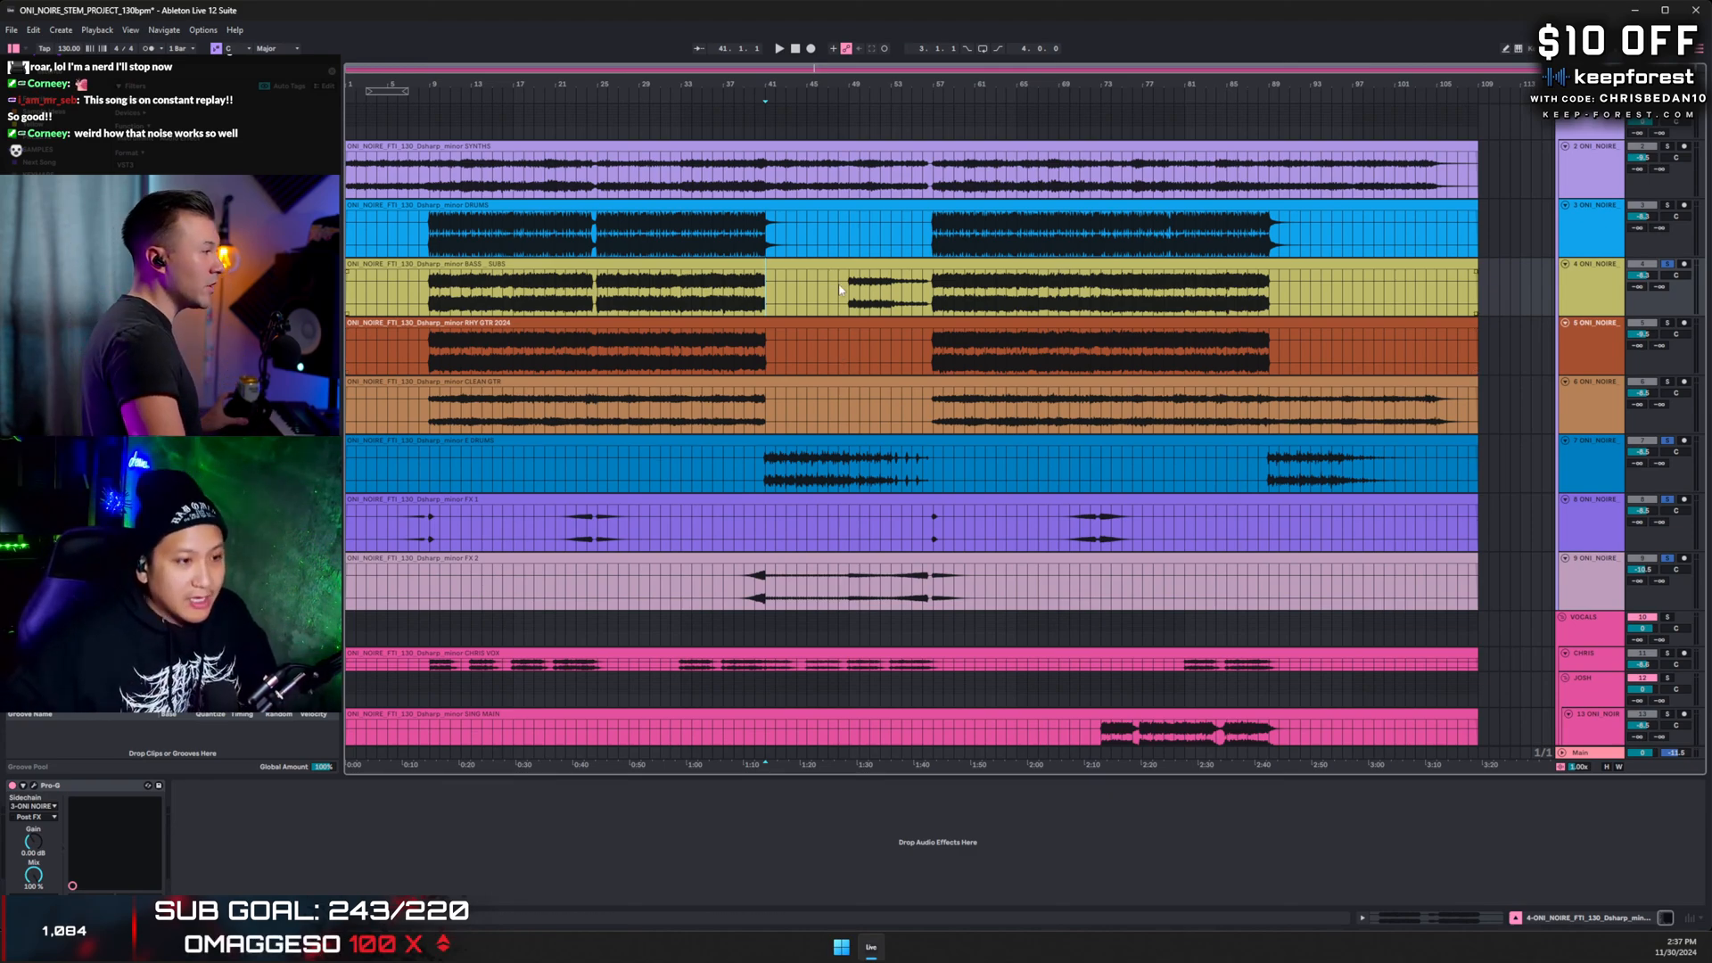
# - Enlarge the bass and subs track and select its quieter passage from bar 49 to just before bar 57
pyautogui.moveTo(1637, 311); pyautogui.dragTo(1637, 441)
pyautogui.moveTo(903, 78); pyautogui.dragTo(903, 160)
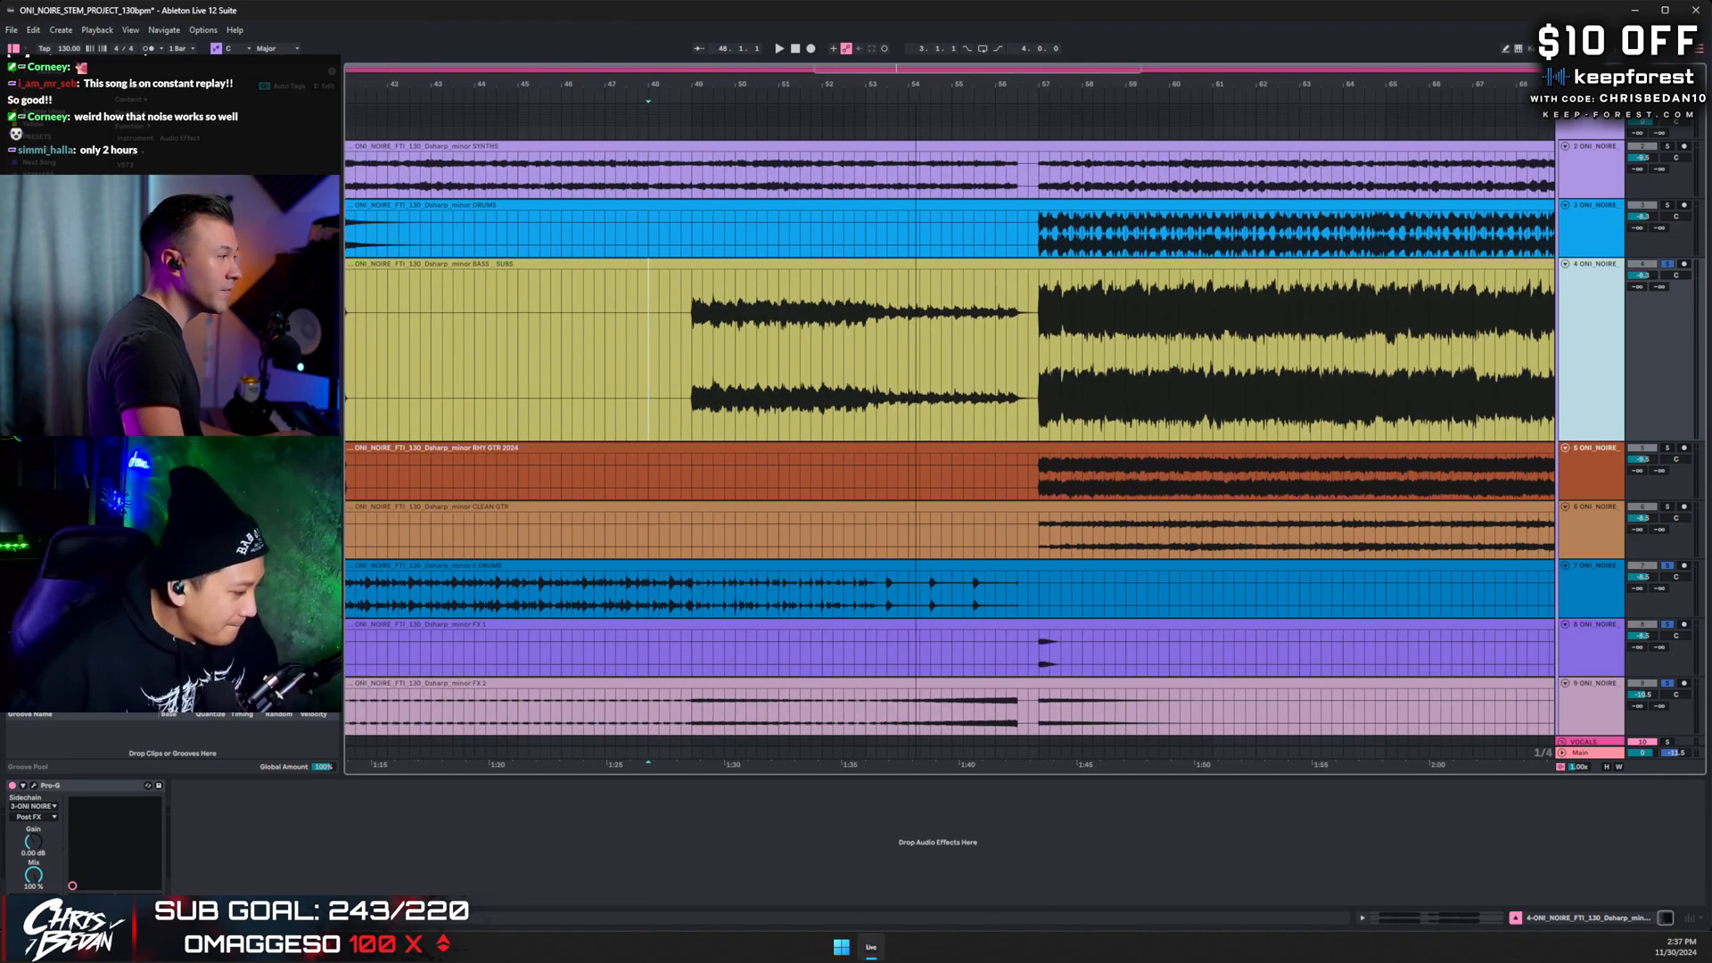
pyautogui.click(692, 343)
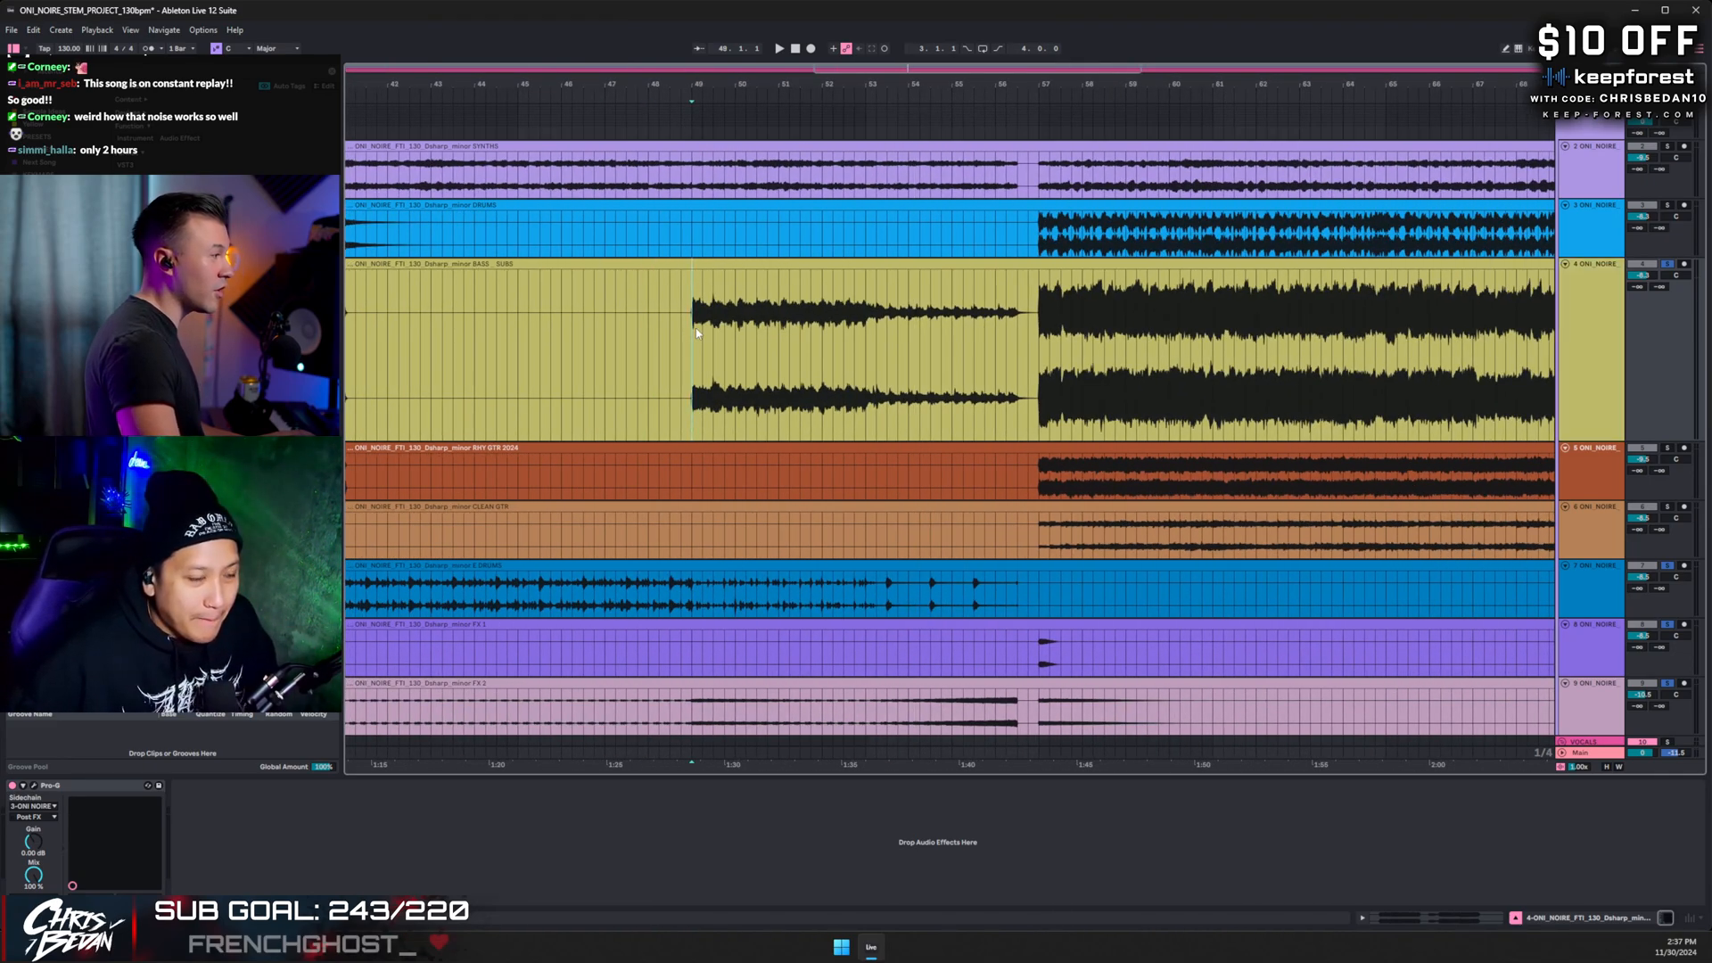
pyautogui.keyDown('shift'); pyautogui.click(1039, 342); pyautogui.keyUp('shift')
pyautogui.keyDown('shift'); pyautogui.click(1033, 341); pyautogui.keyUp('shift')
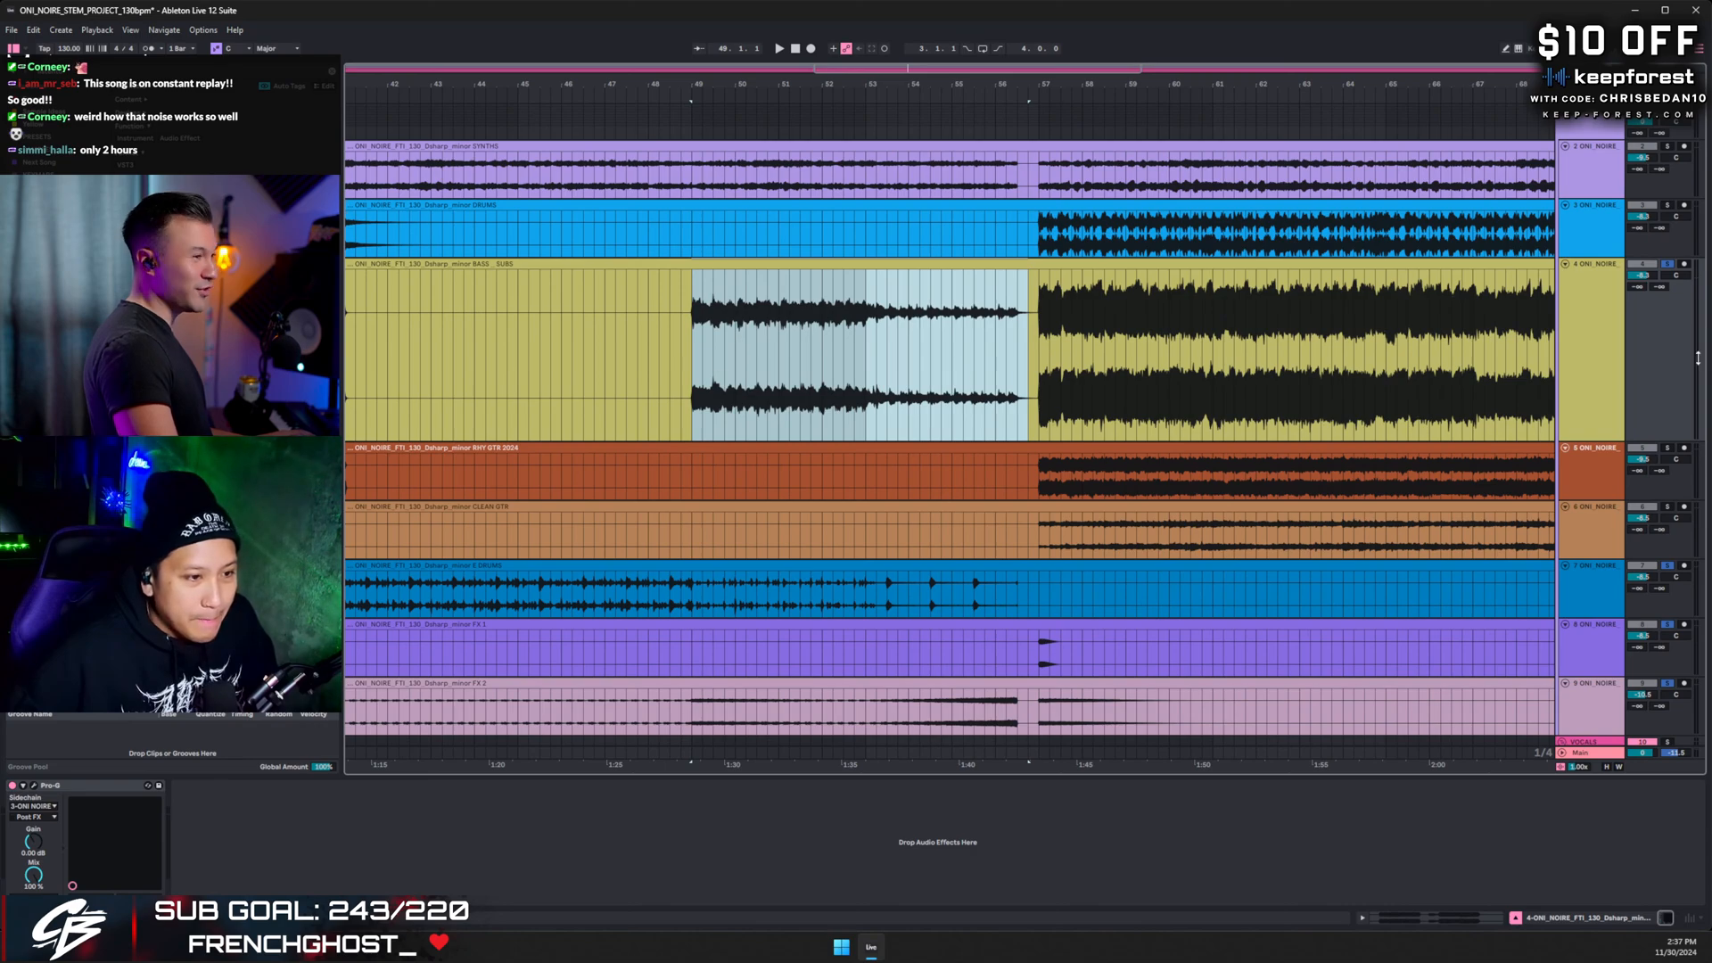
# - Audition the selected bass passage with its stem soloed alone, and replay it with the E DRUMS stem added
pyautogui.click(1674, 266)
pyautogui.press('space')
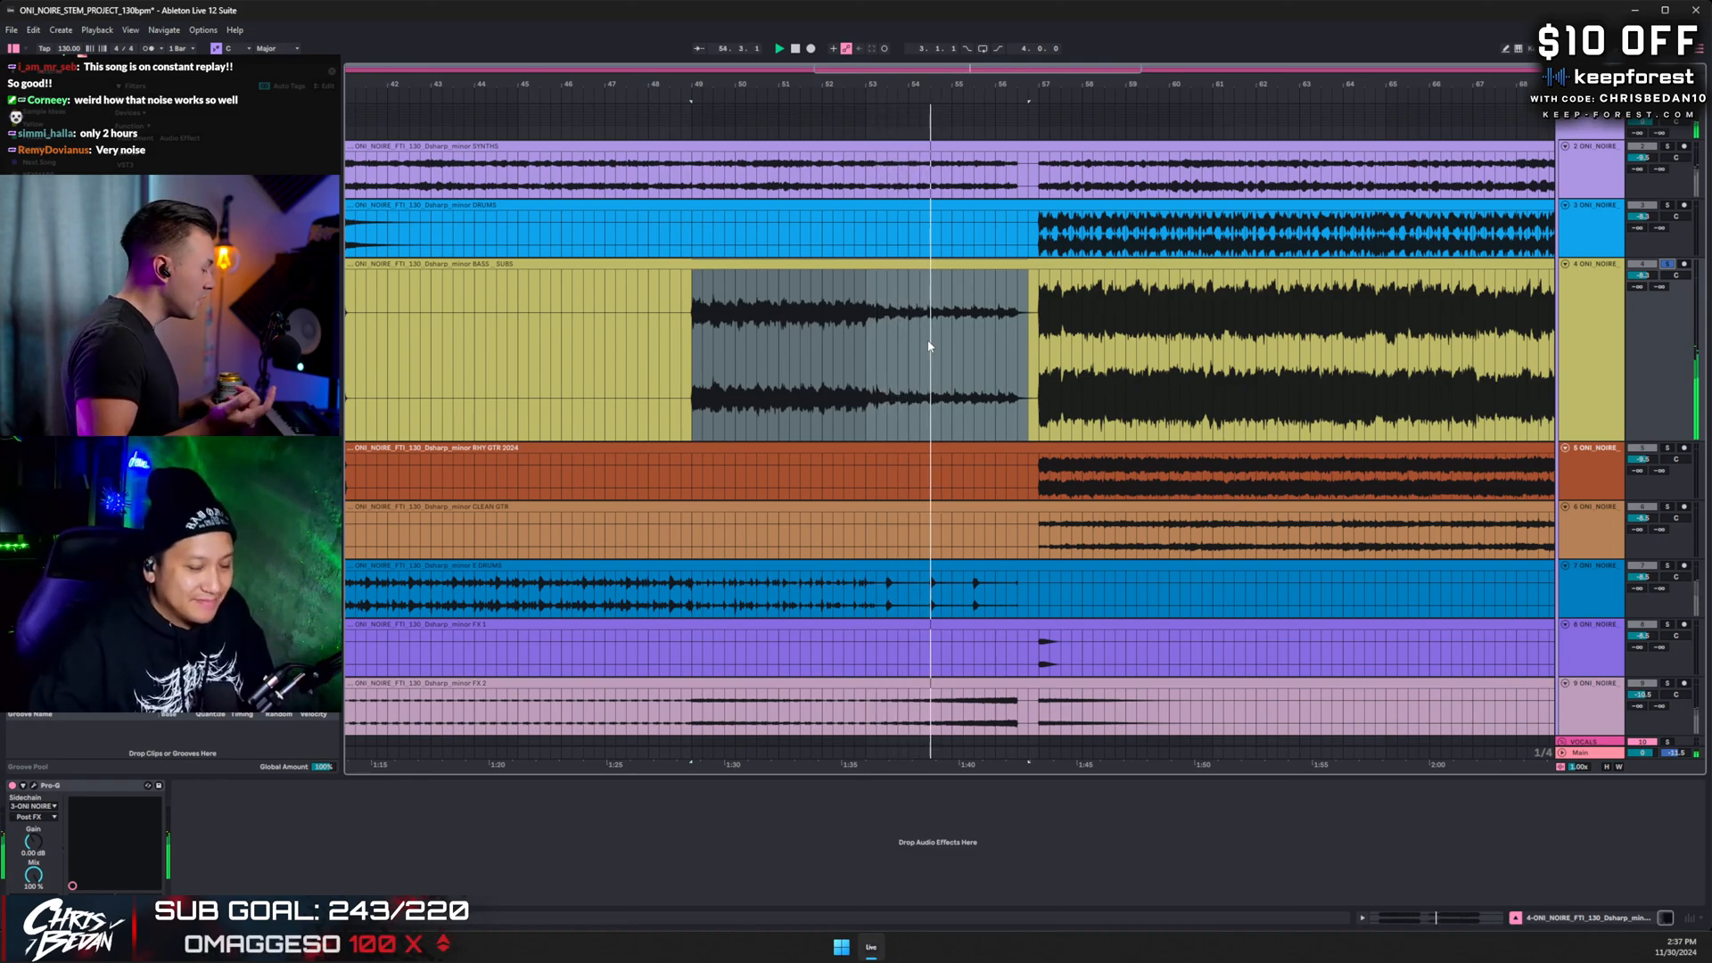
pyautogui.click(1667, 566)
pyautogui.press('space')
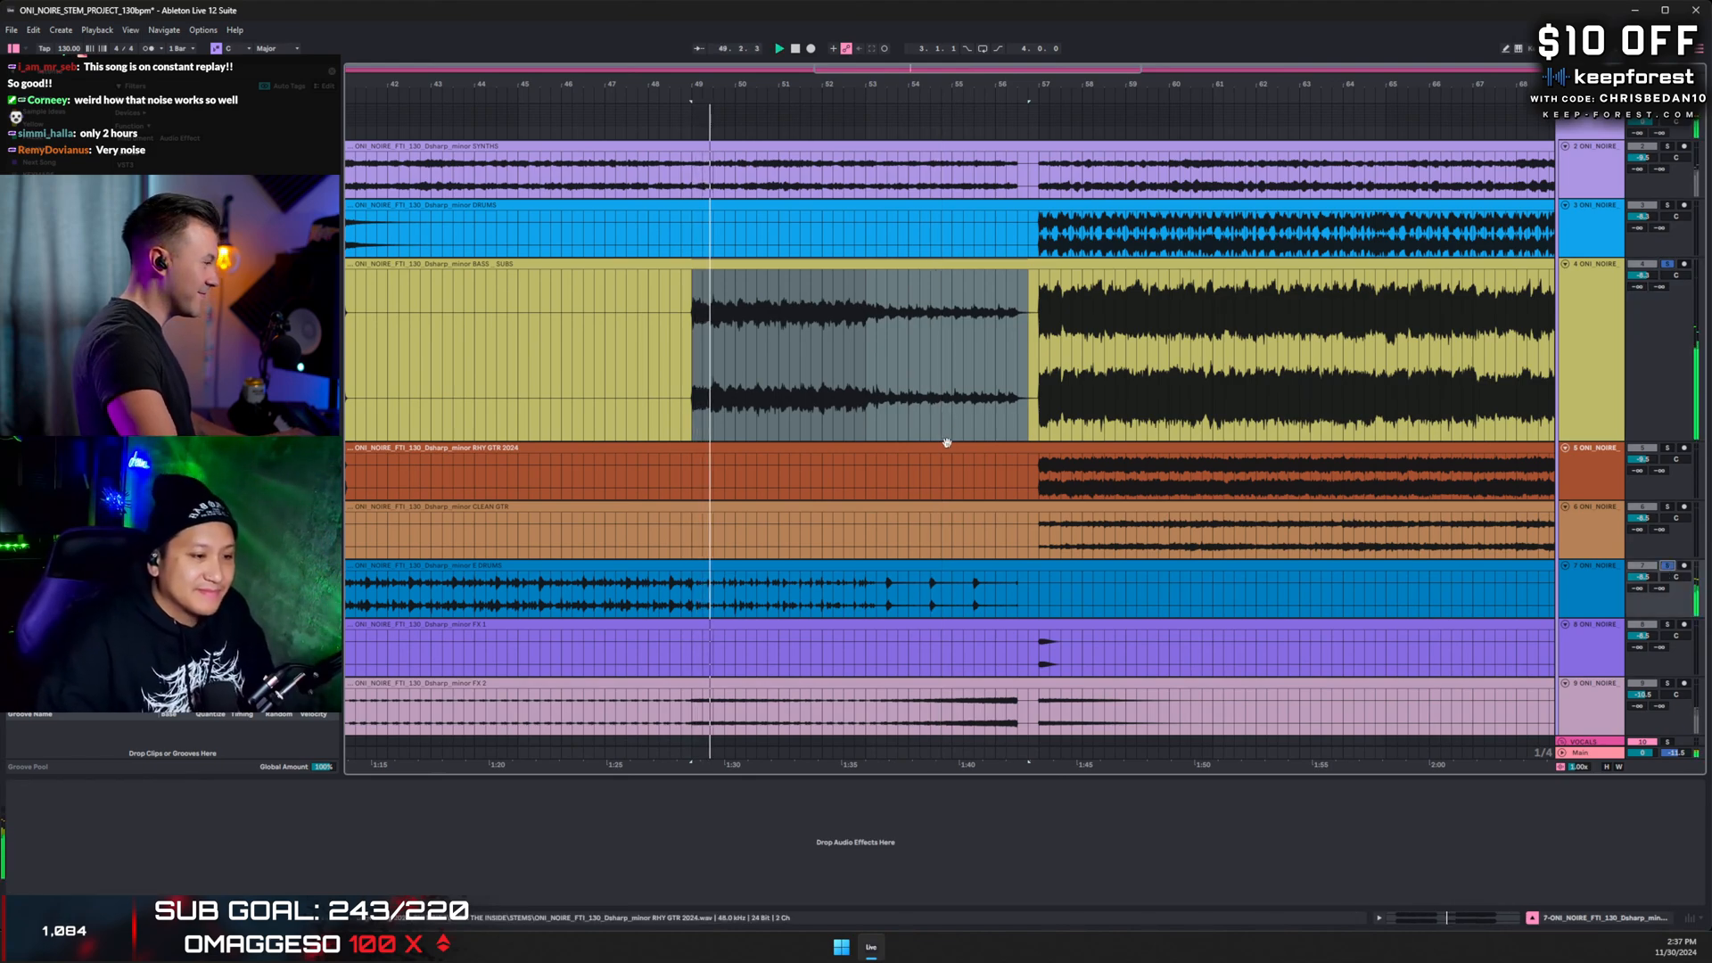
# - Highlight the sparse final hits of the E DRUMS stem before bar 57, and set the playback start at bar 41
pyautogui.scroll(-3, 1070, 553)
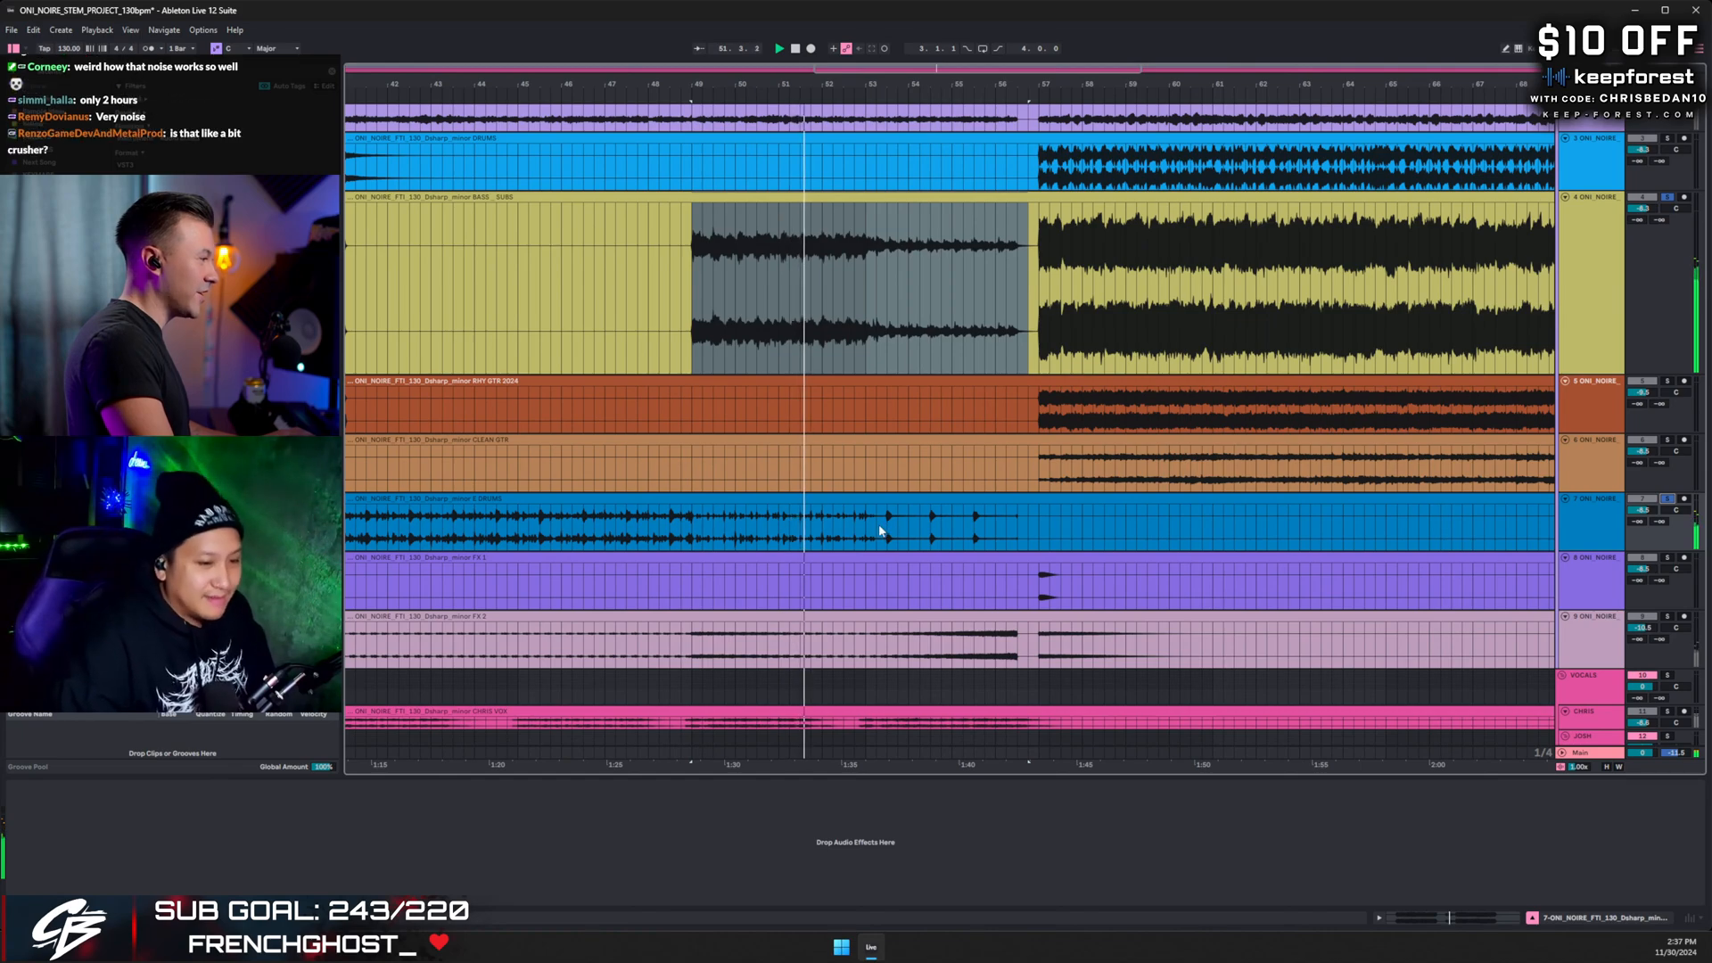
pyautogui.moveTo(879, 524); pyautogui.dragTo(1040, 533)
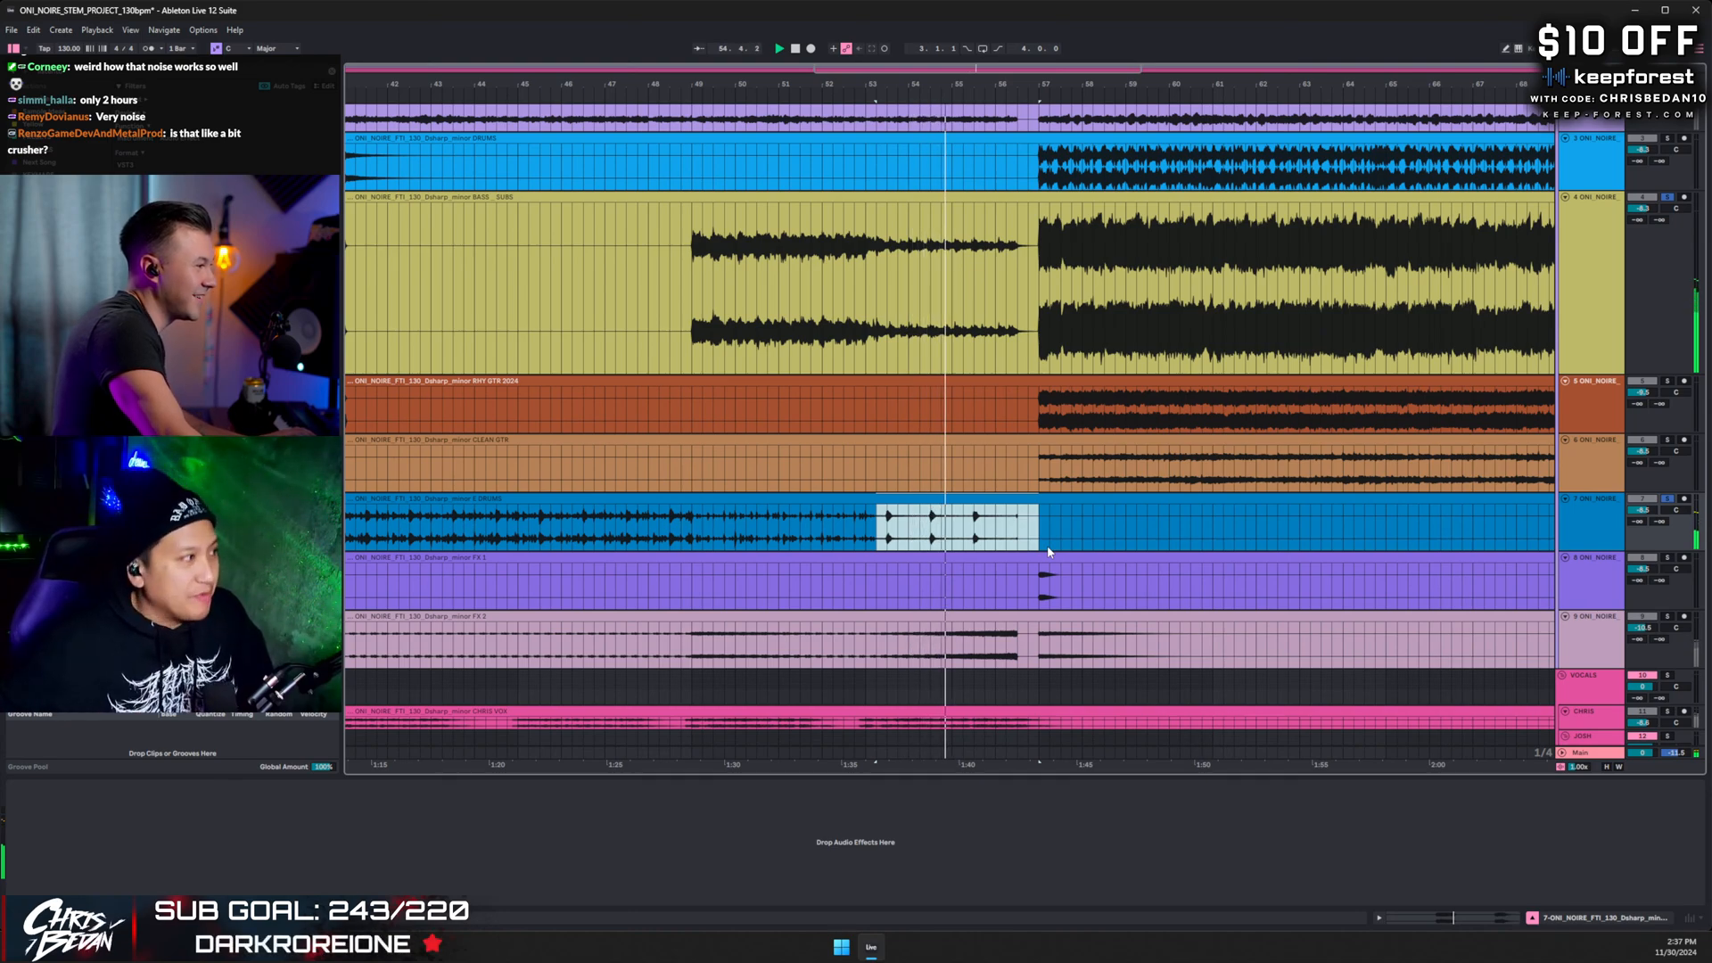
pyautogui.hscroll(-5, 671, 533)
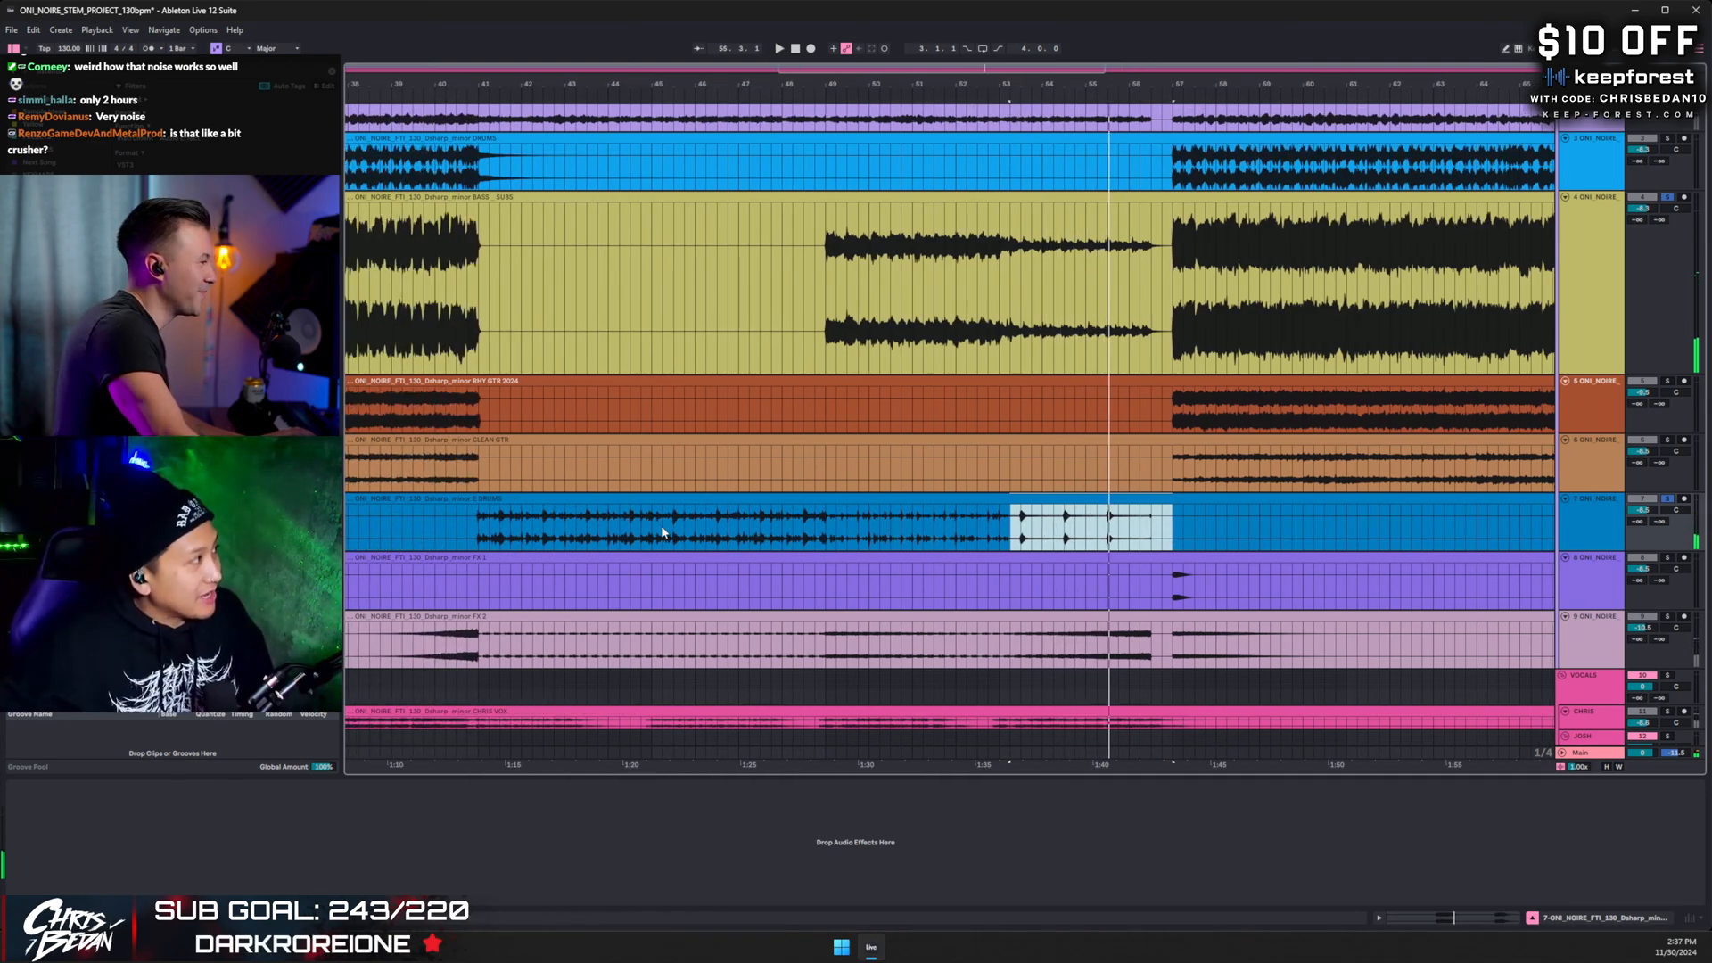
pyautogui.click(533, 529)
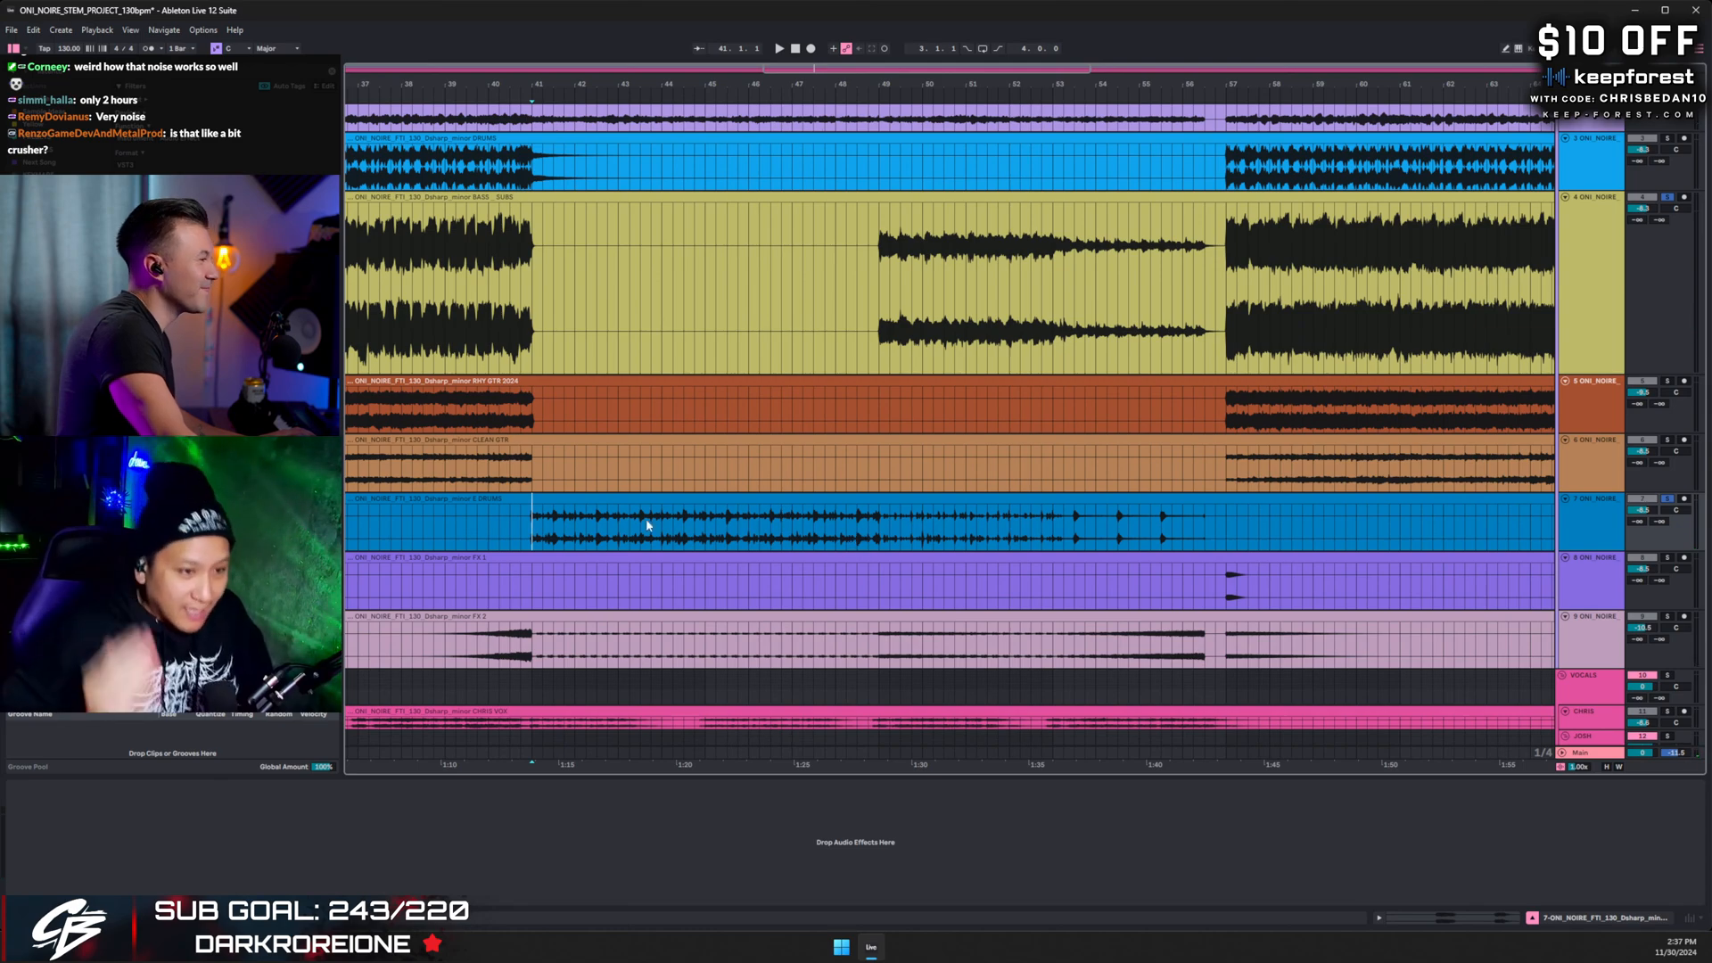
# - Clear the stem solos with the vocals group muted, and play the instrumental from bar 41
pyautogui.click(1667, 499)
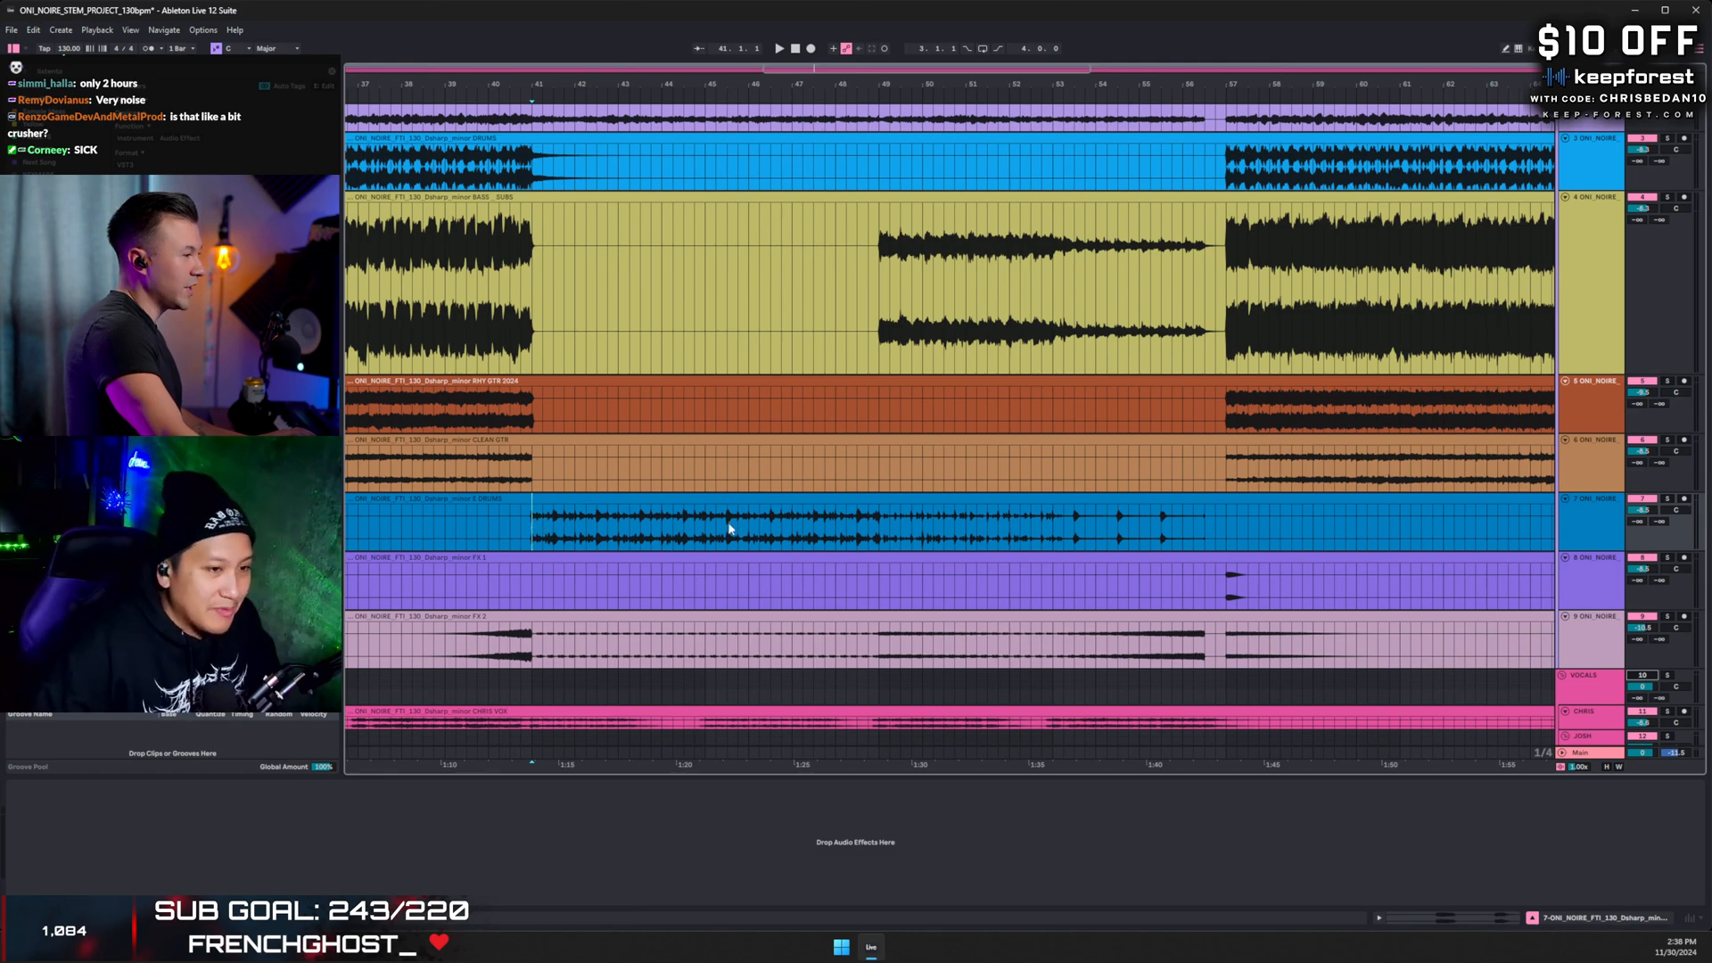
pyautogui.press('space')
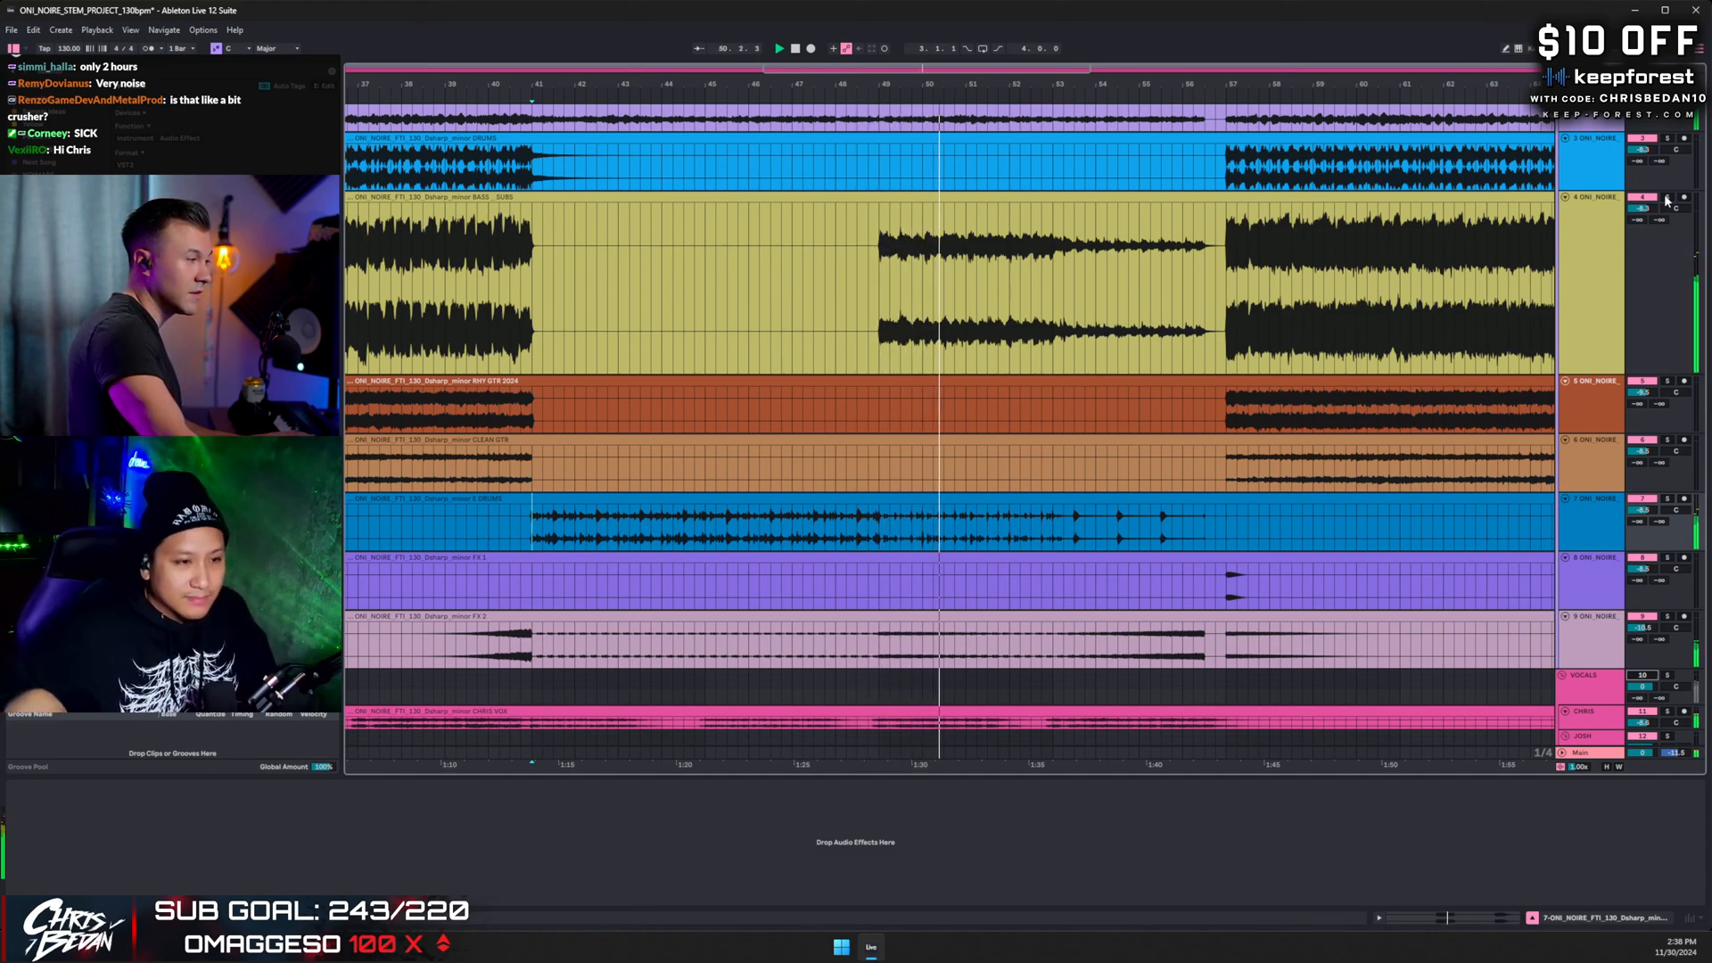
# - Highlight the FX 2 stem's stretch beneath the quieter bass passage and select the FX 2 track
pyautogui.scroll(-2, 880, 603)
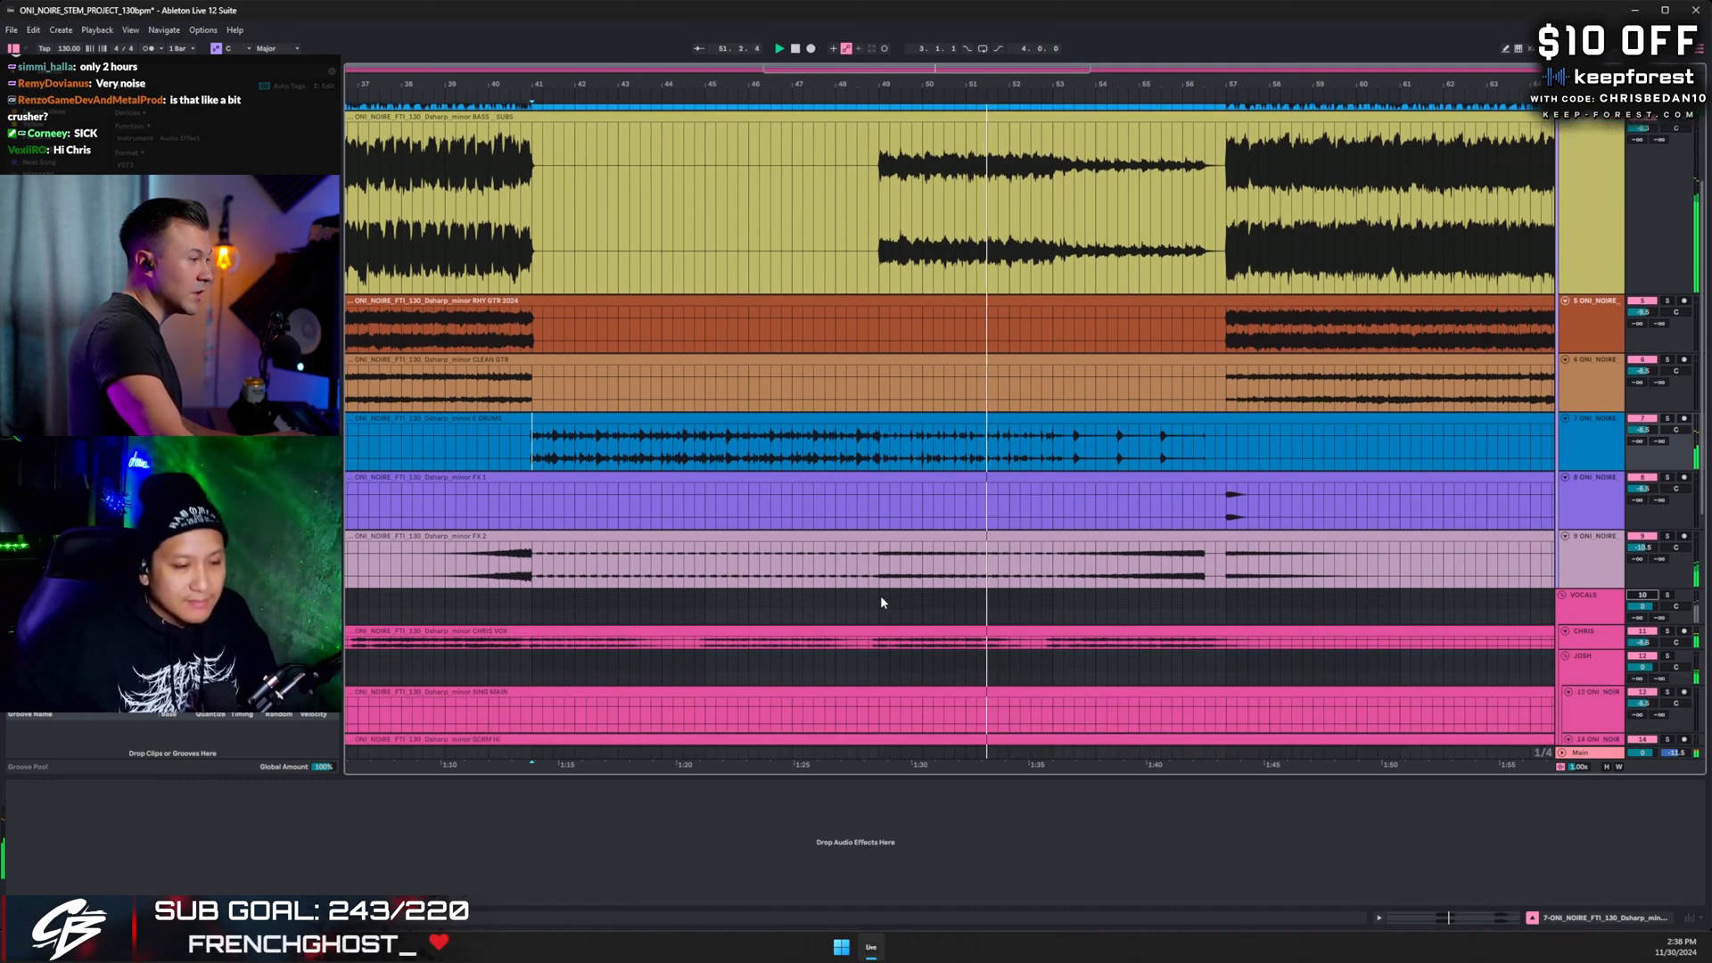
pyautogui.moveTo(870, 562); pyautogui.dragTo(1108, 564)
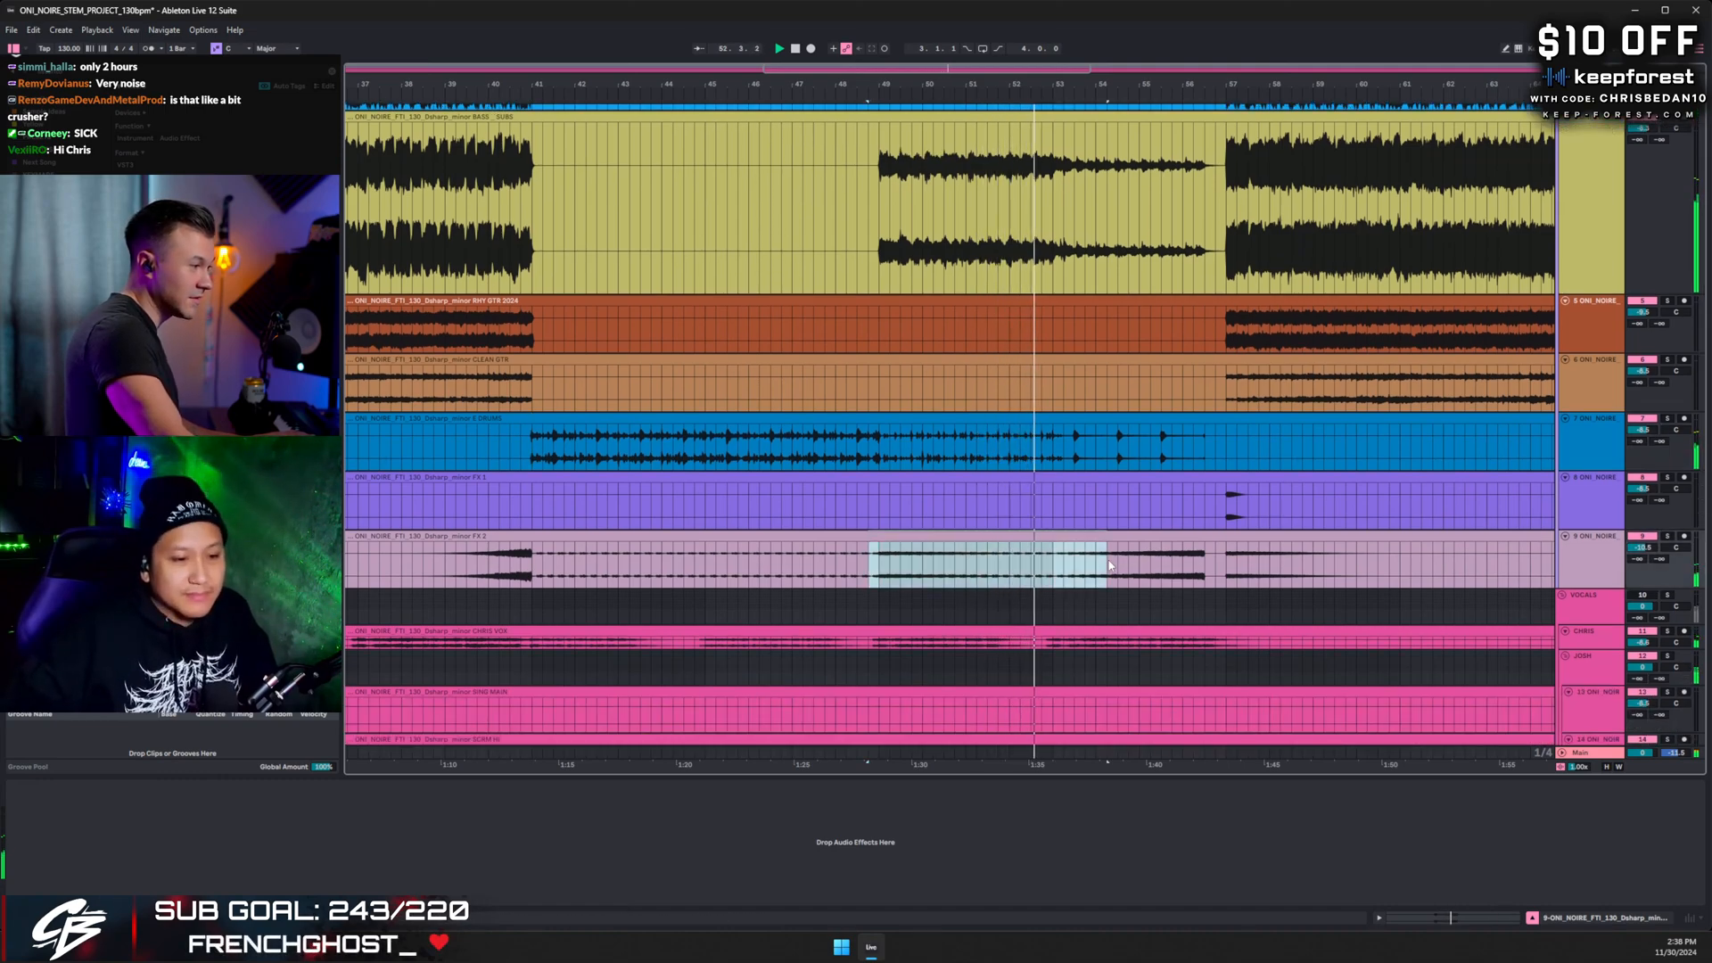
pyautogui.click(1596, 571)
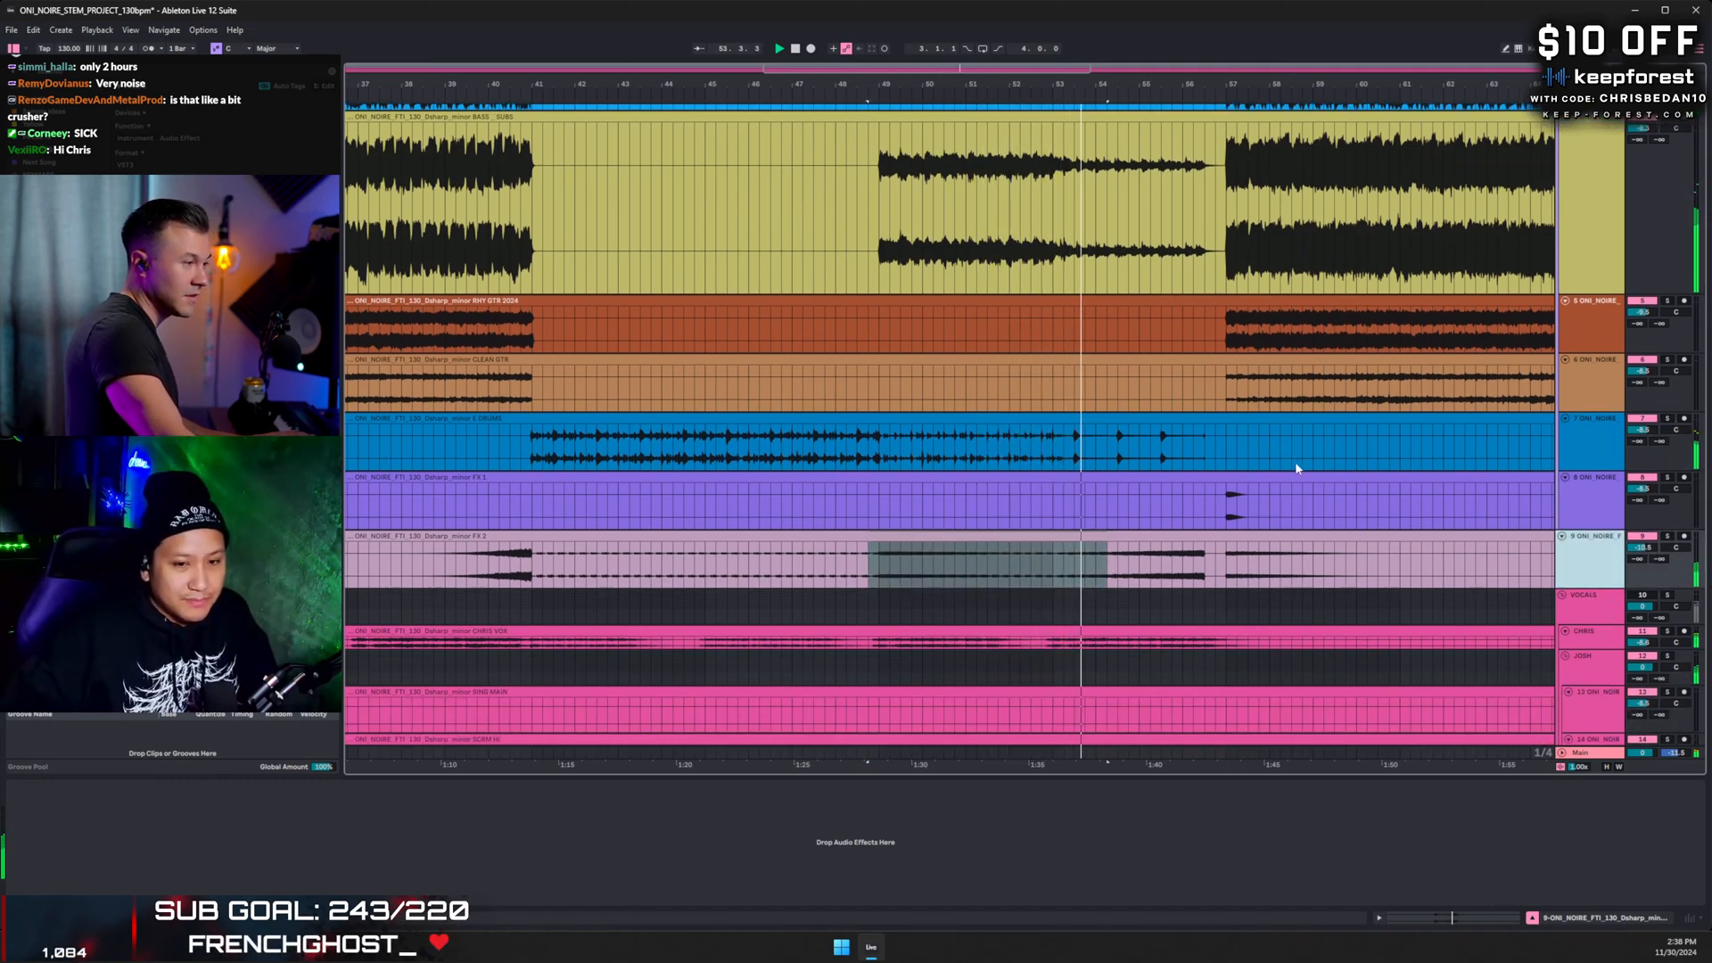
# - Set the playback start just before the FX 1 hit at bar 57 and solo the FX 1 stem alone
pyautogui.scroll(1, 1297, 467)
pyautogui.scroll(1, 1302, 551)
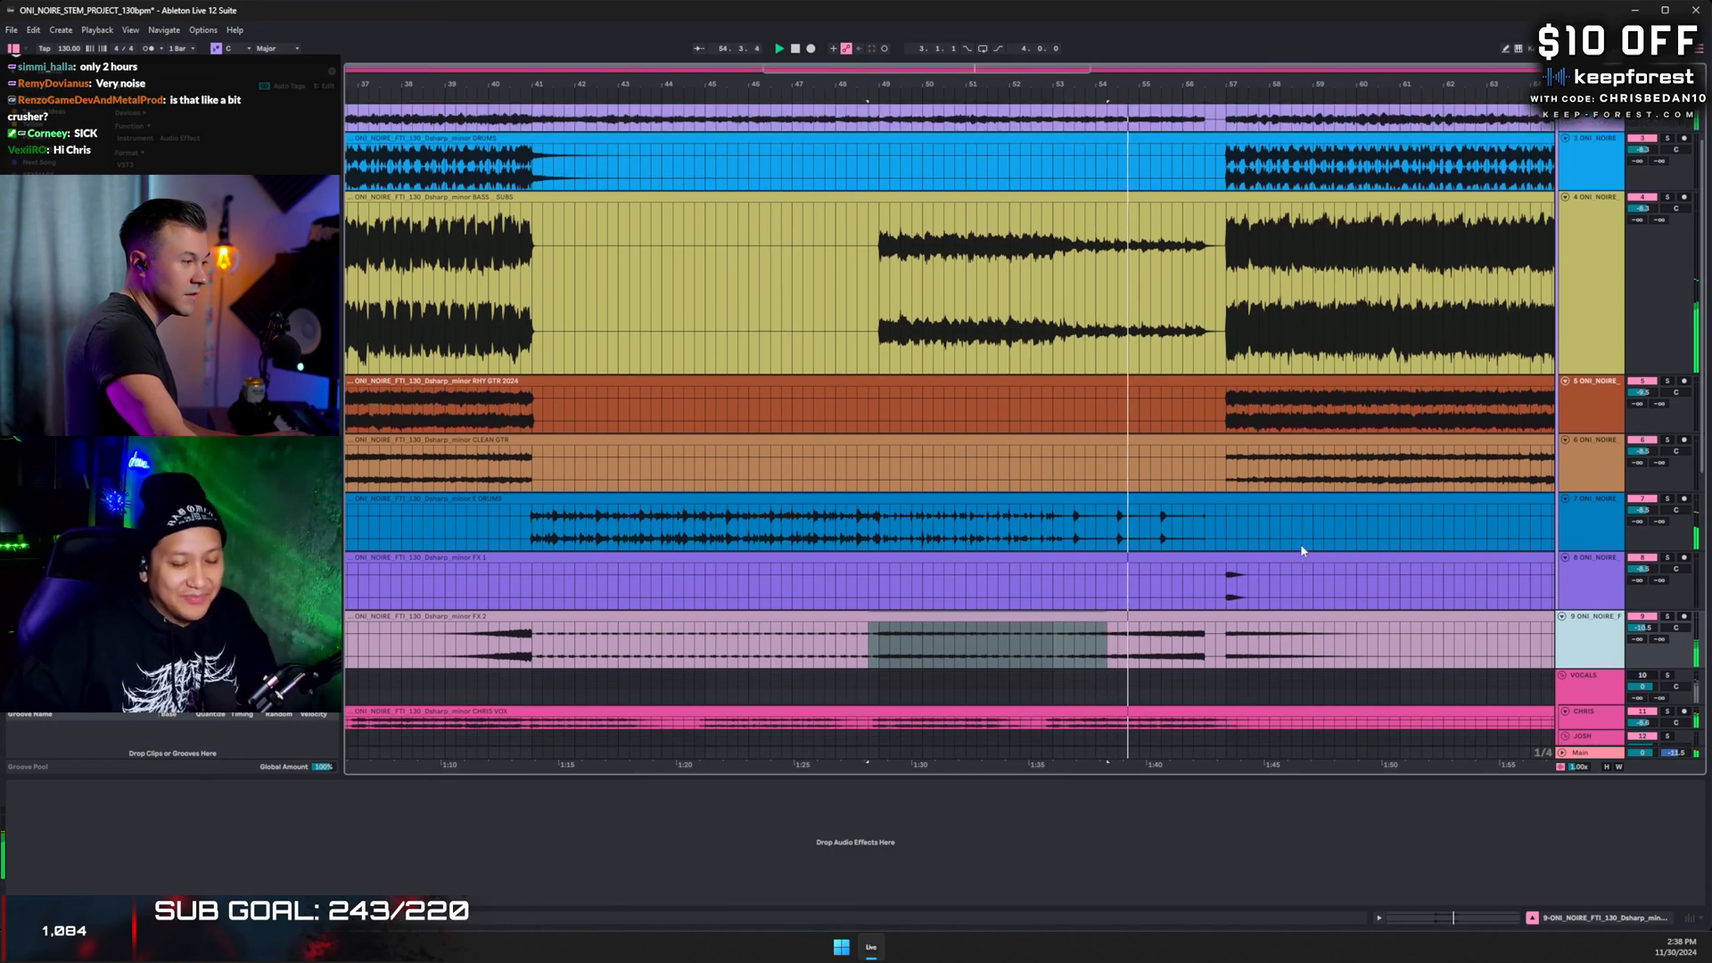
pyautogui.scroll(-1, 1195, 437)
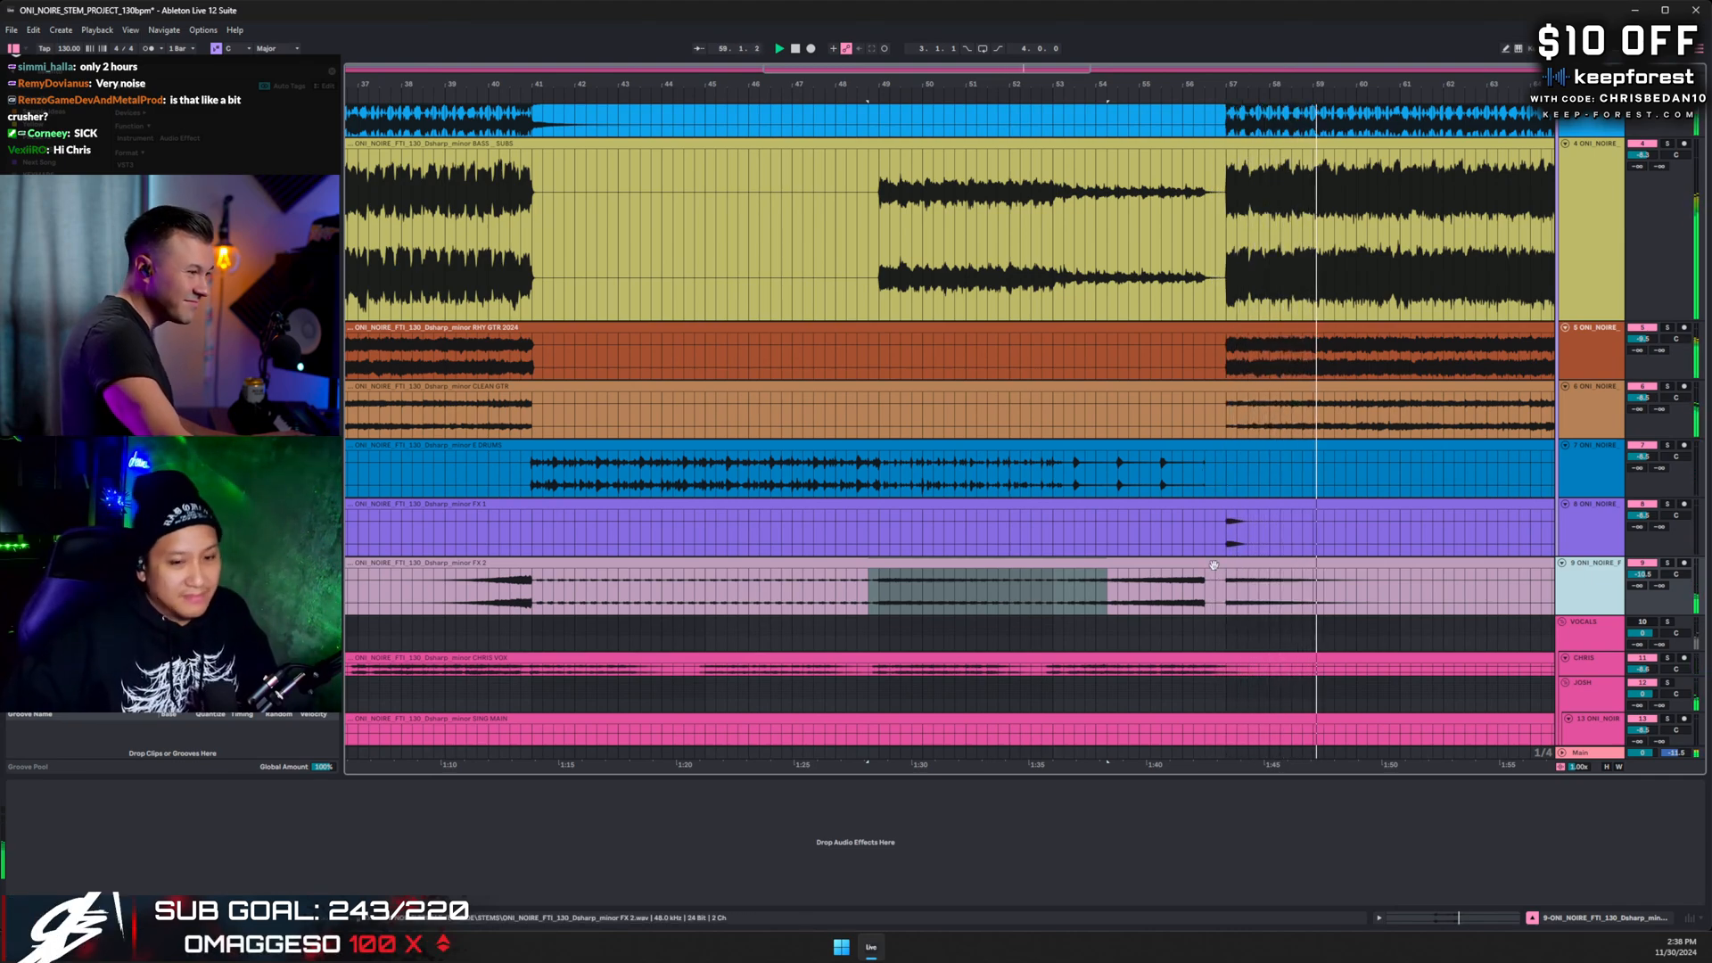
pyautogui.click(1216, 530)
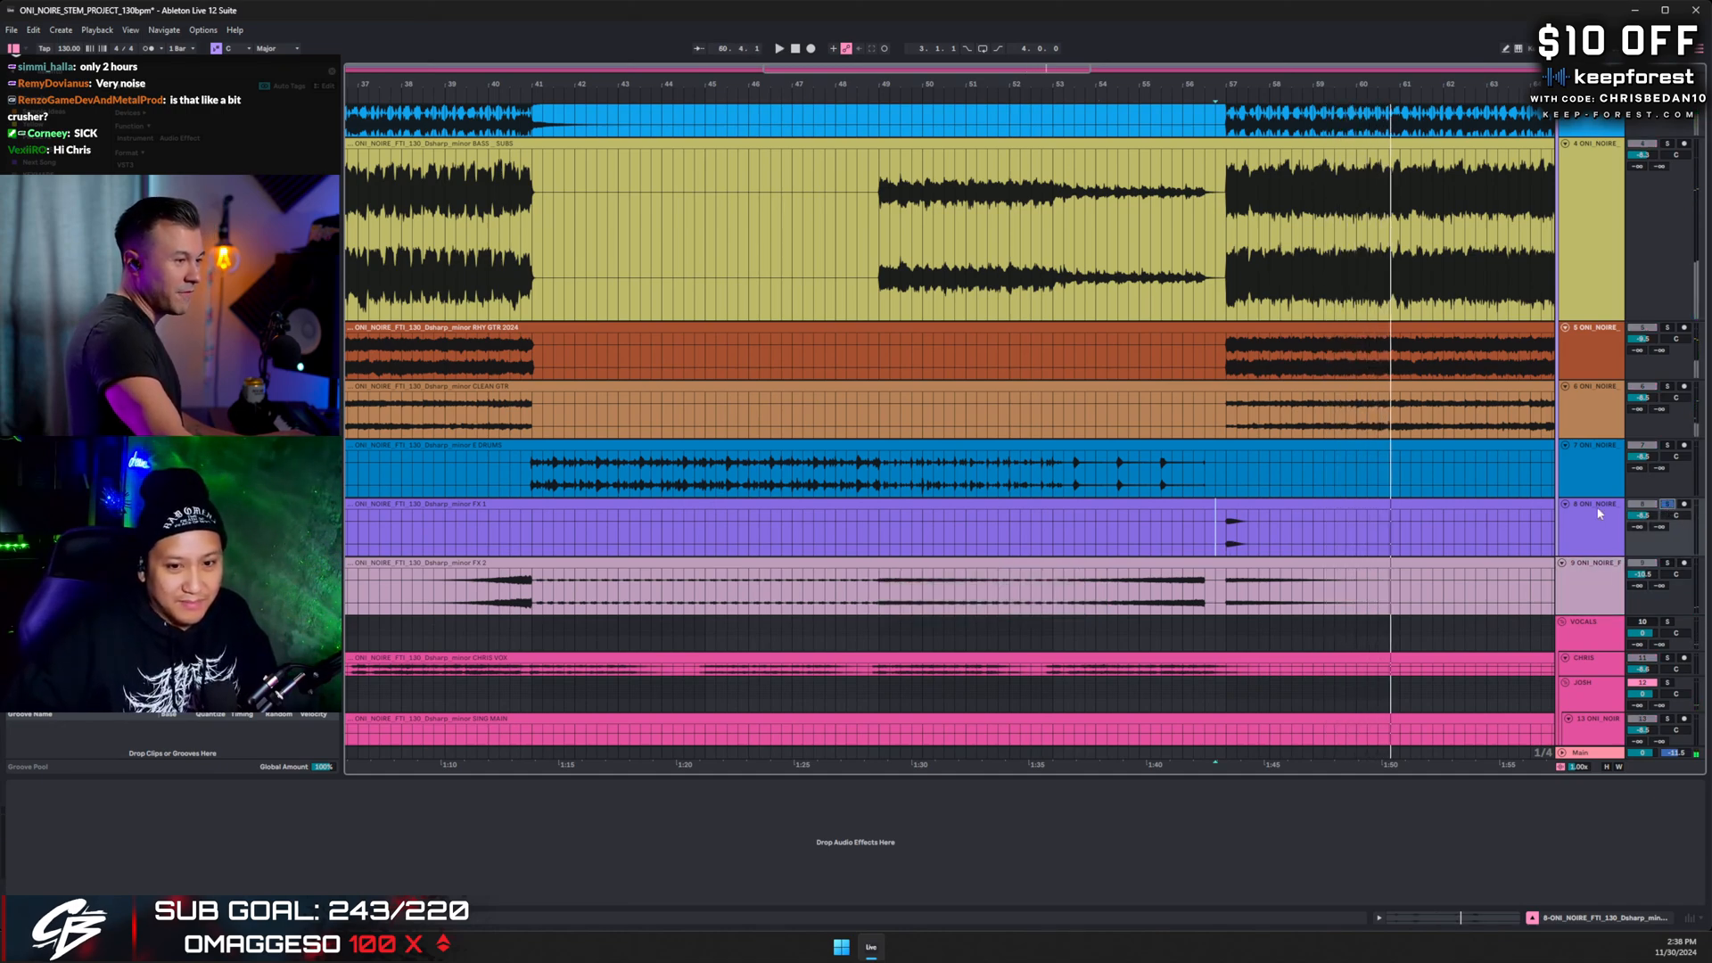
# - Play the soloed FX 1 hit at bar 57
pyautogui.press('space')
pyautogui.press('space')
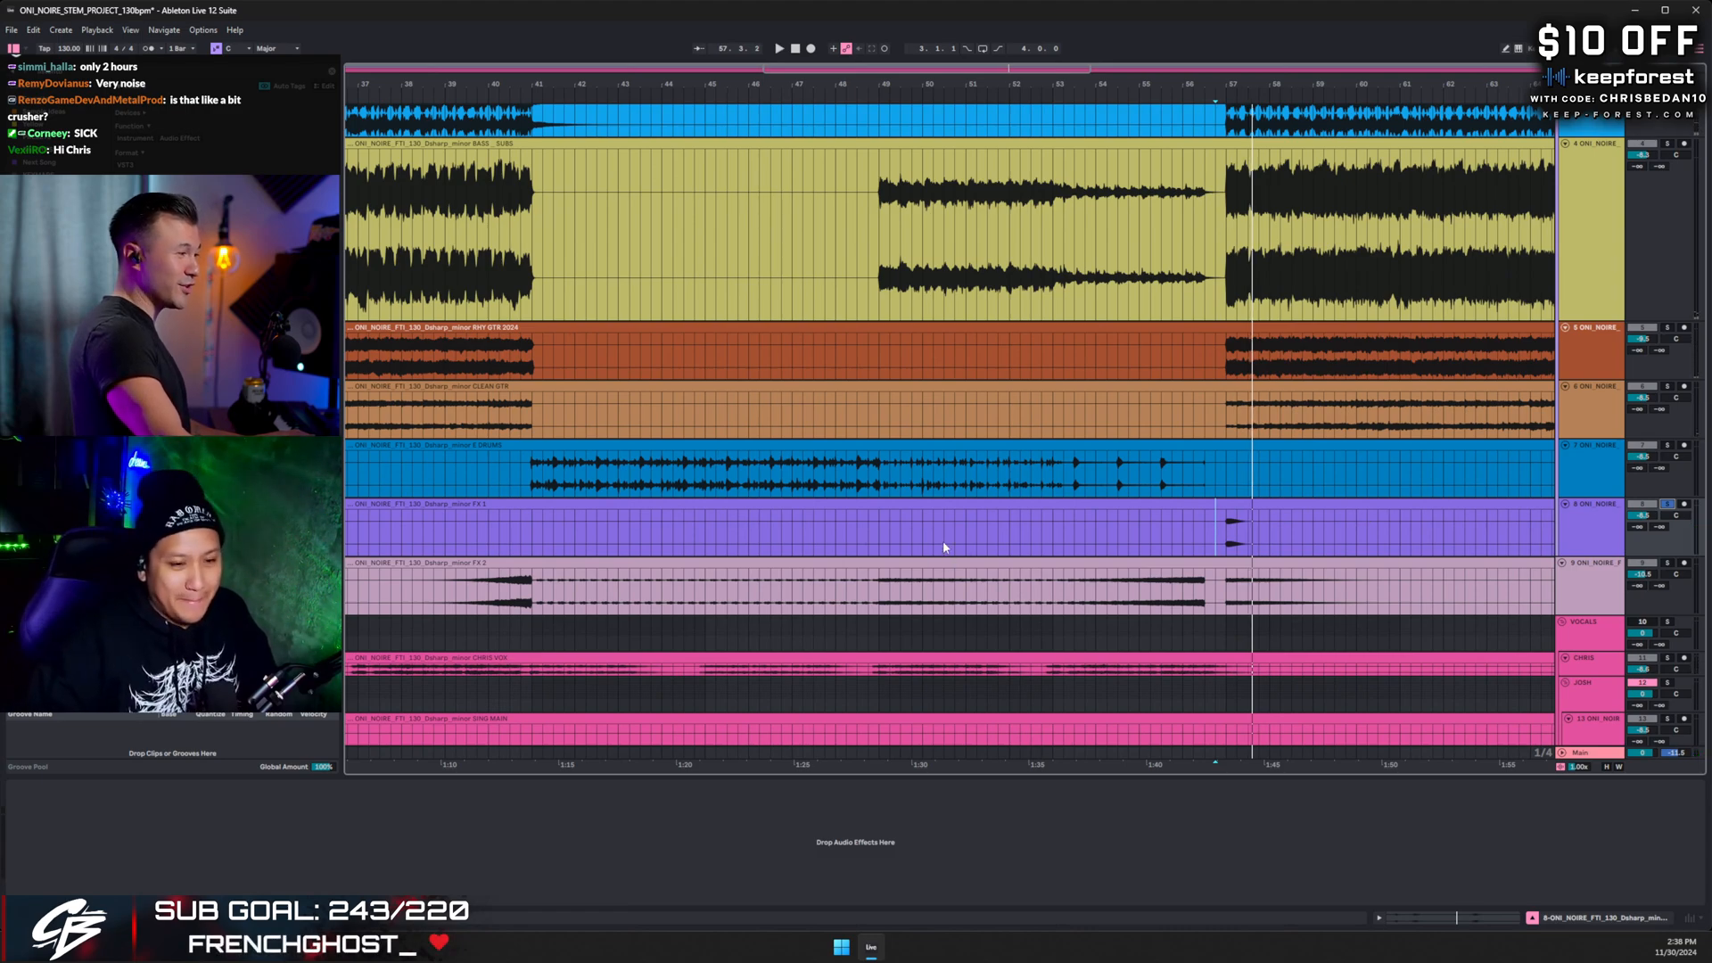
# - Set the playback start at bar 41, solo the SYNTHS stem alone and play it through the breakdown
pyautogui.scroll(-3, 945, 547)
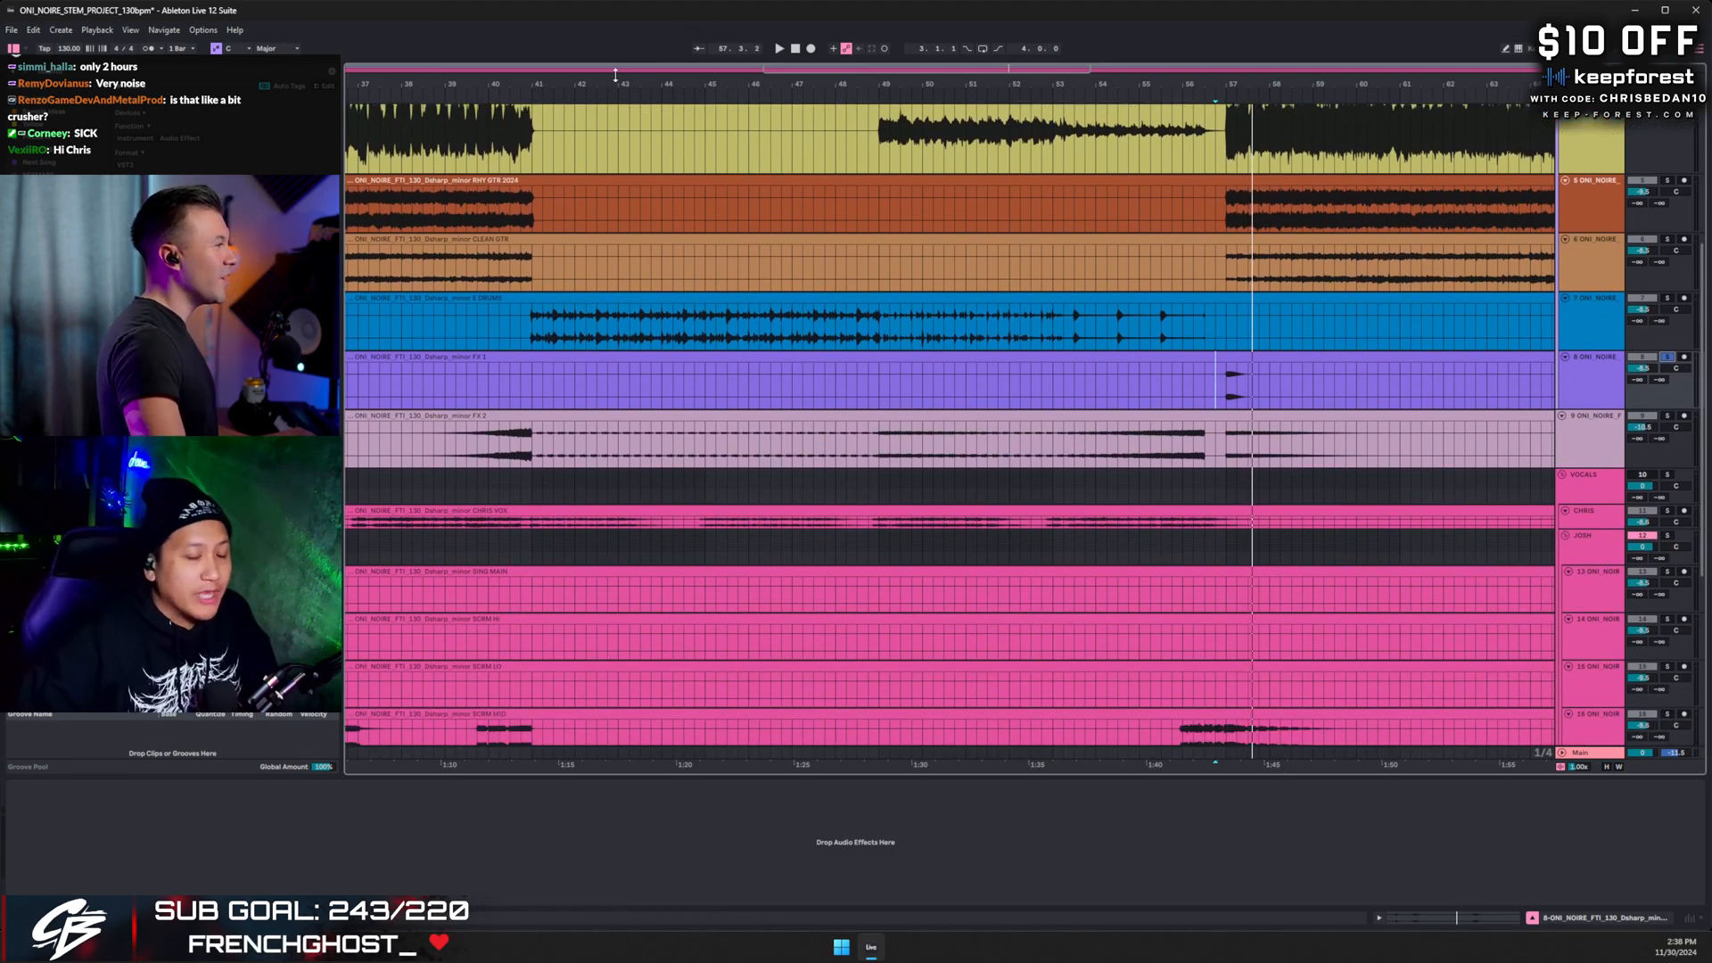
pyautogui.doubleClick(783, 86)
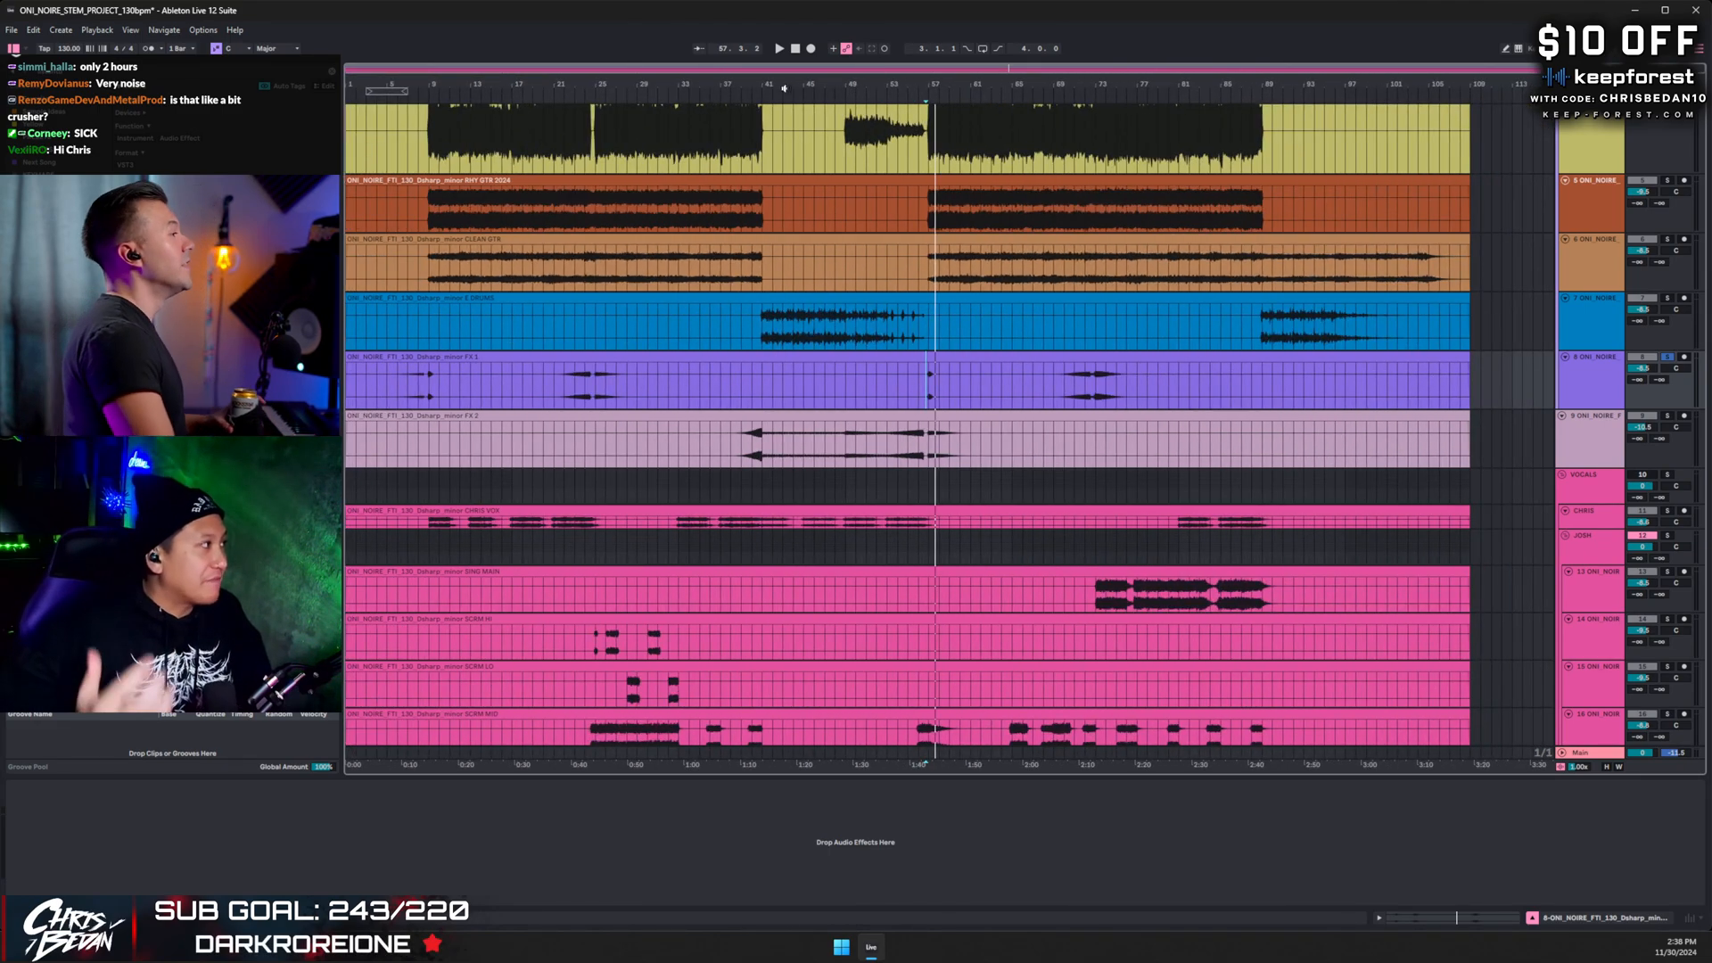
pyautogui.click(758, 327)
pyautogui.scroll(5, 769, 321)
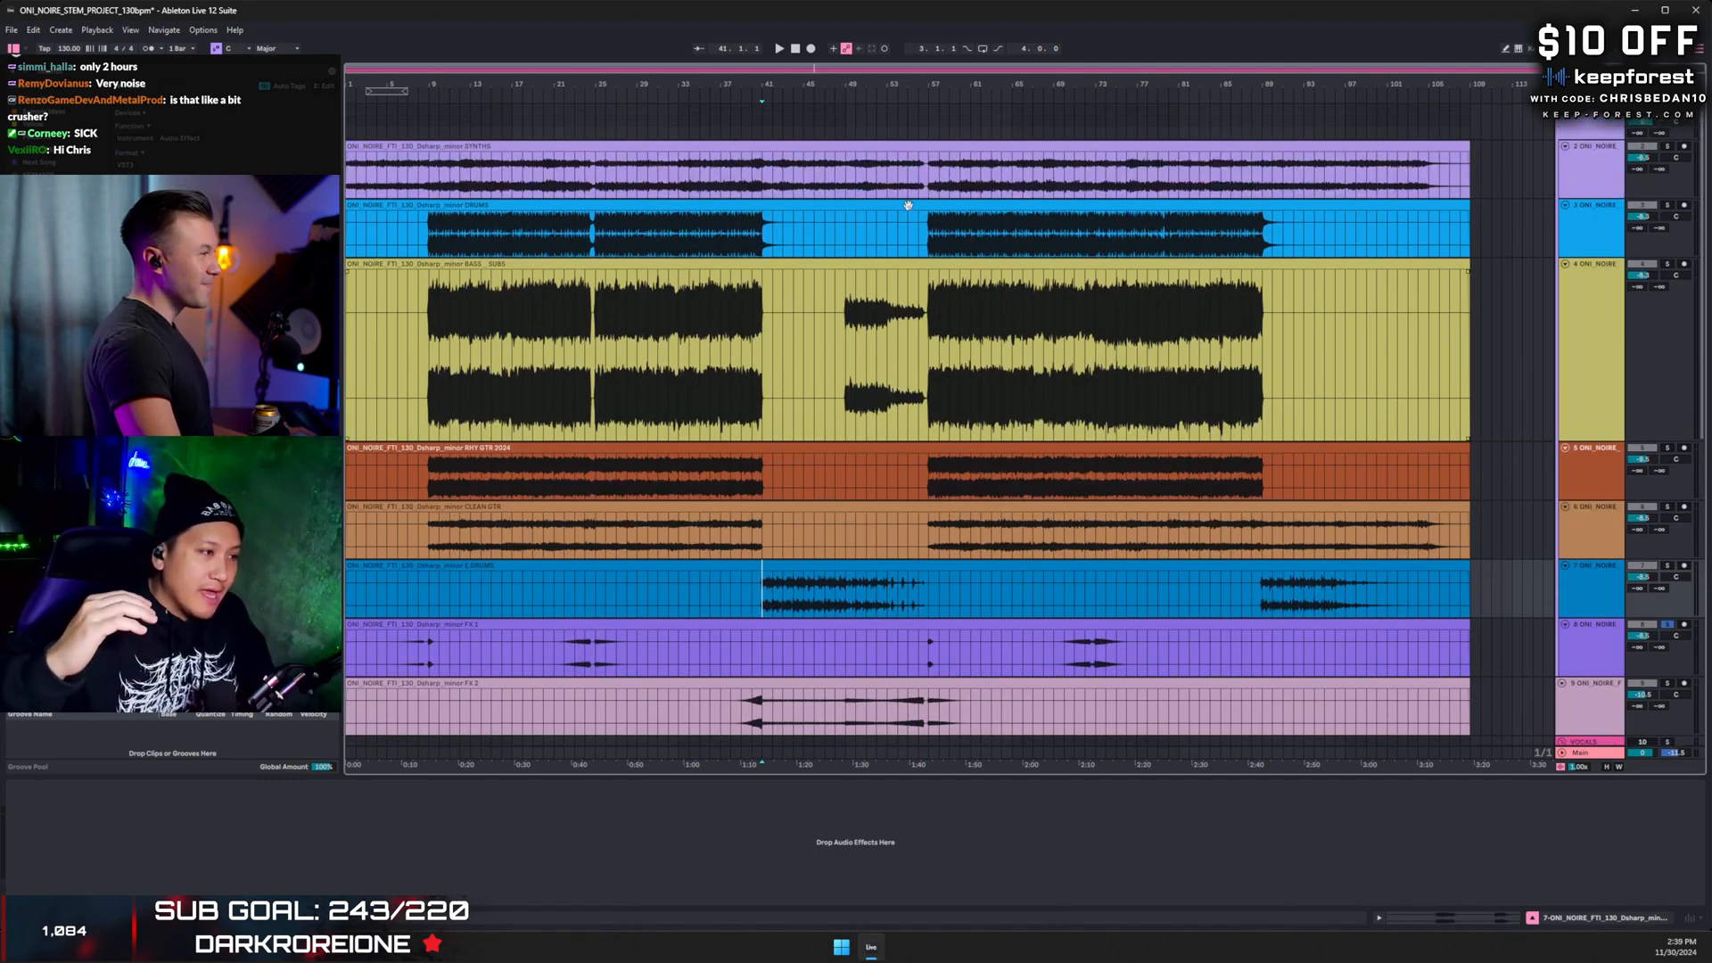
pyautogui.click(1668, 149)
pyautogui.moveTo(829, 83); pyautogui.dragTo(828, 143)
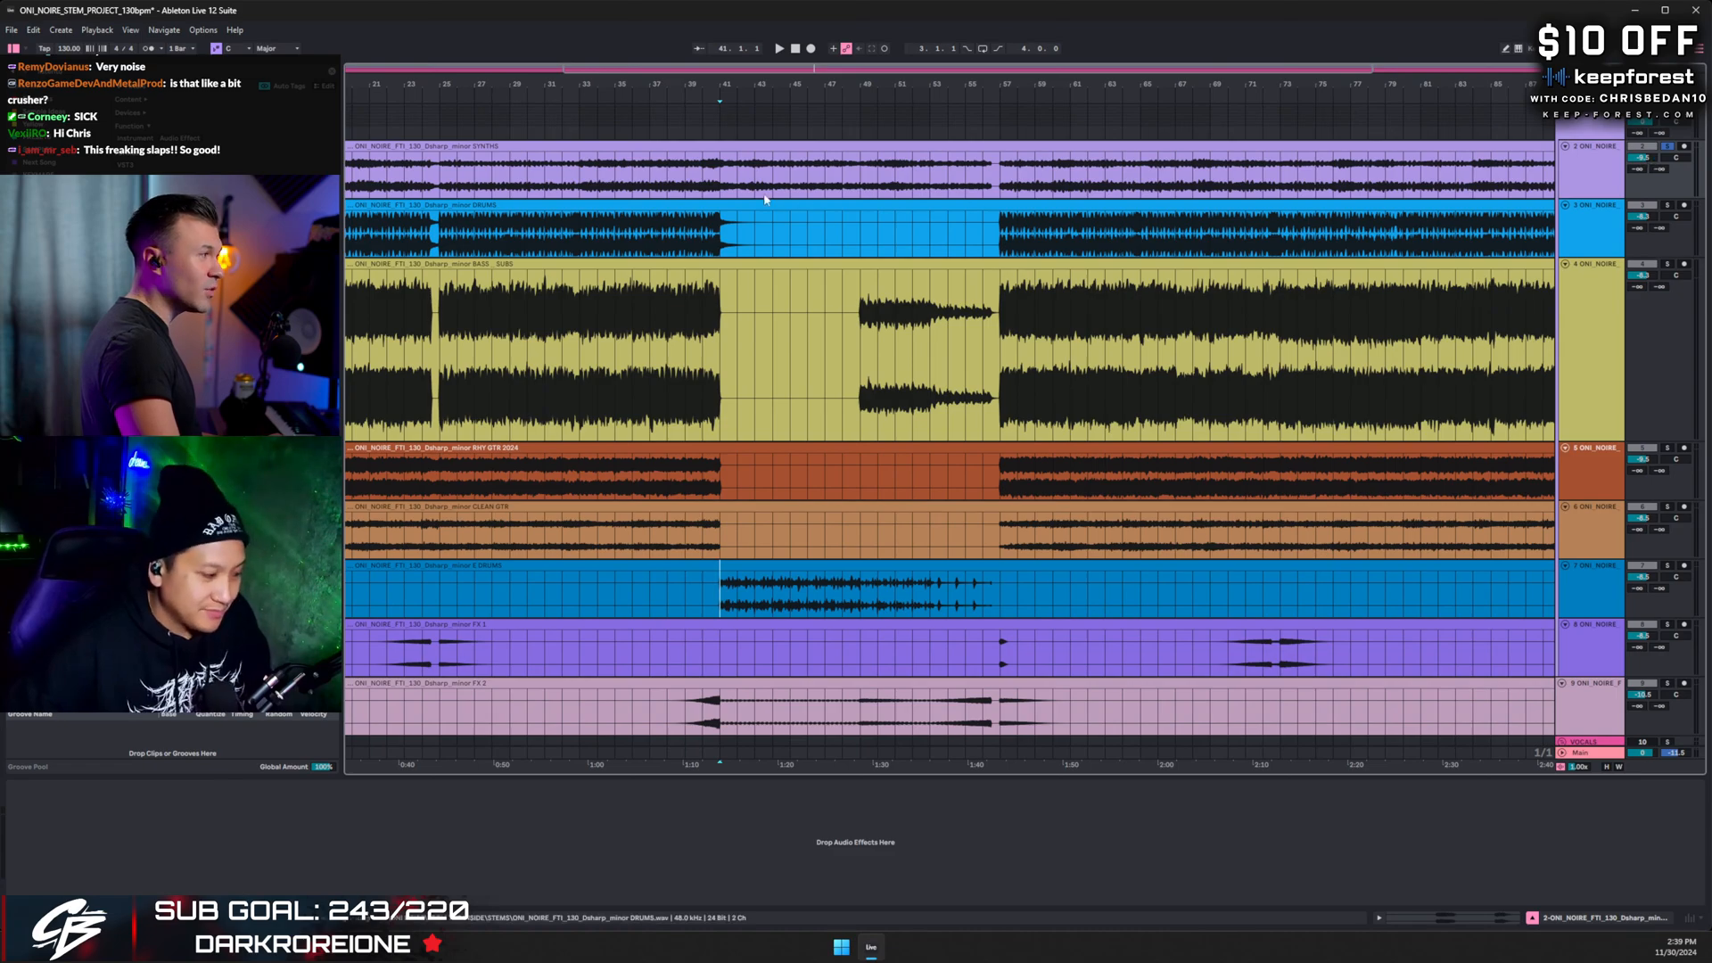
pyautogui.press('space')
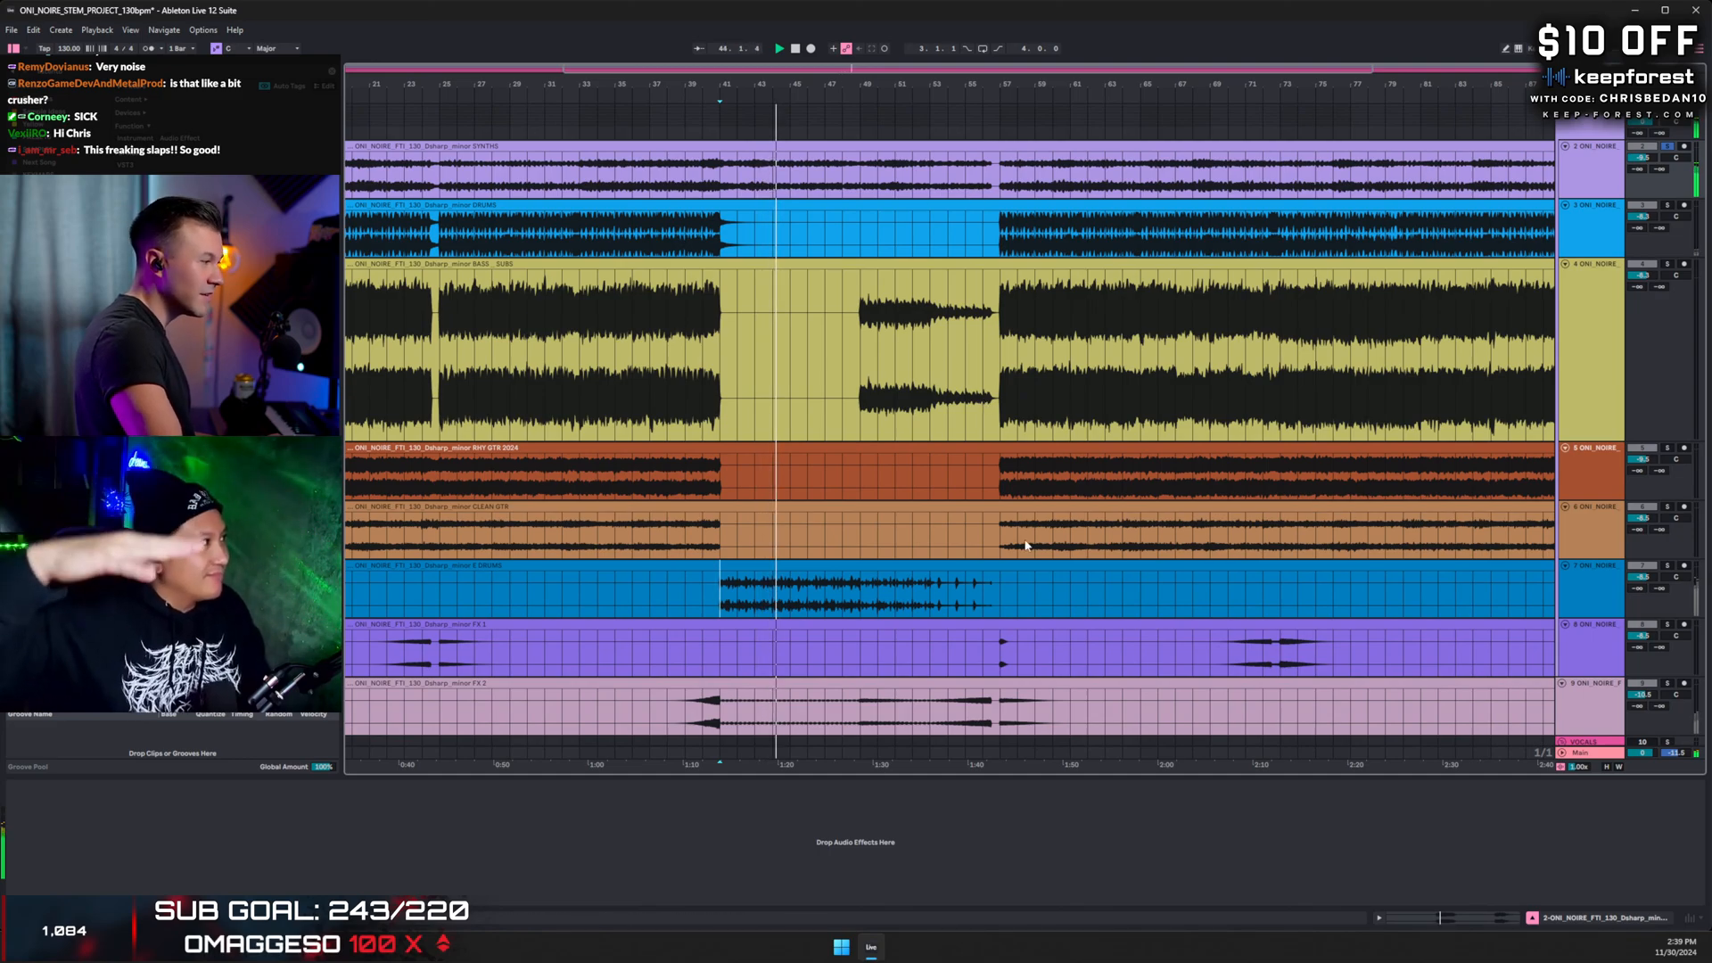
pyautogui.scroll(-1, 965, 595)
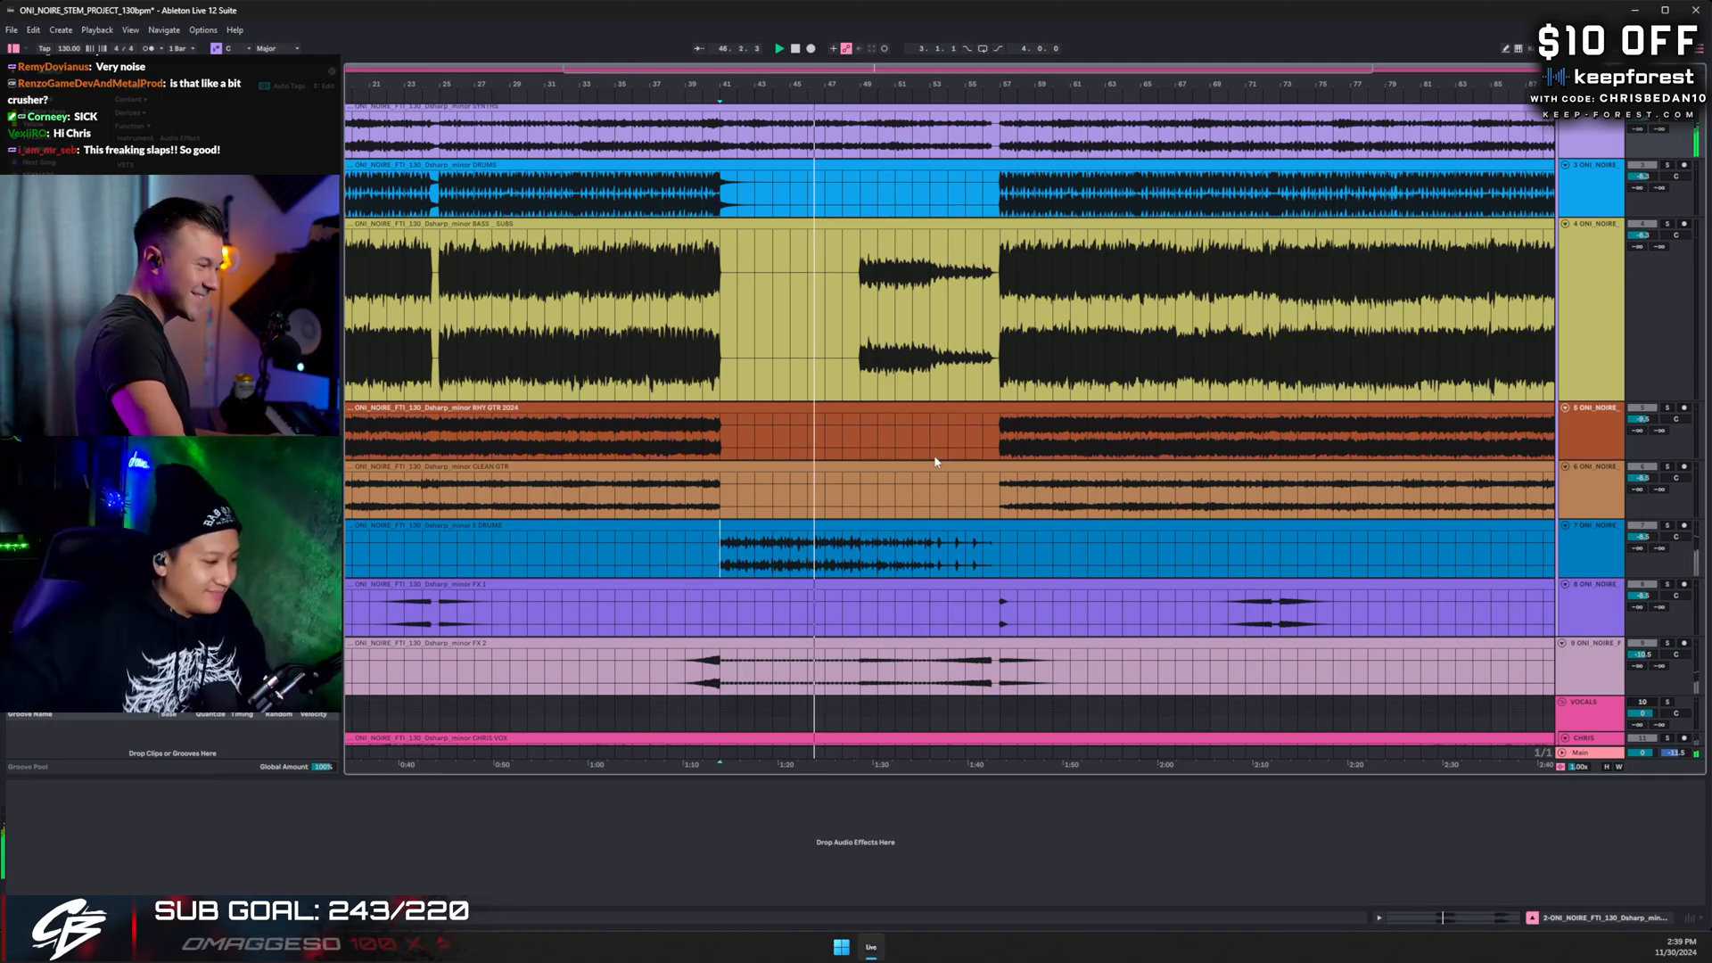
pyautogui.scroll(1, 934, 456)
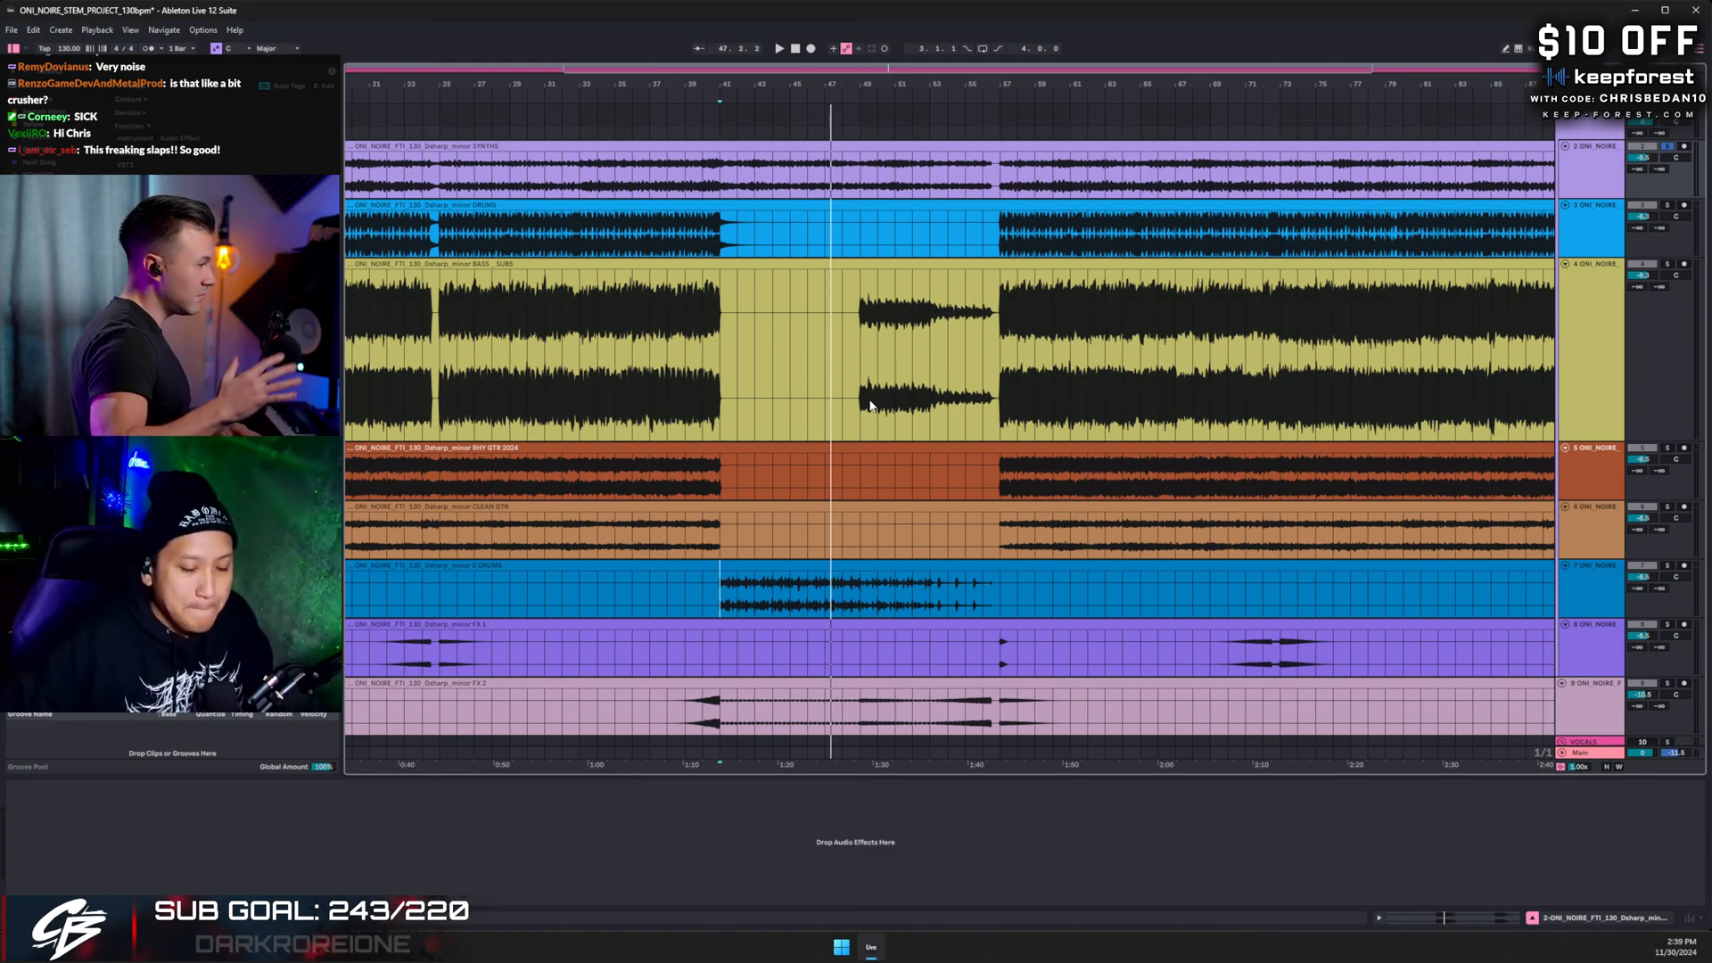
# - Play the soloed SYNTHS stem from the very start of the song, and again from bar 9
pyautogui.hscroll(-3, 692, 198)
pyautogui.hscroll(-2, 693, 198)
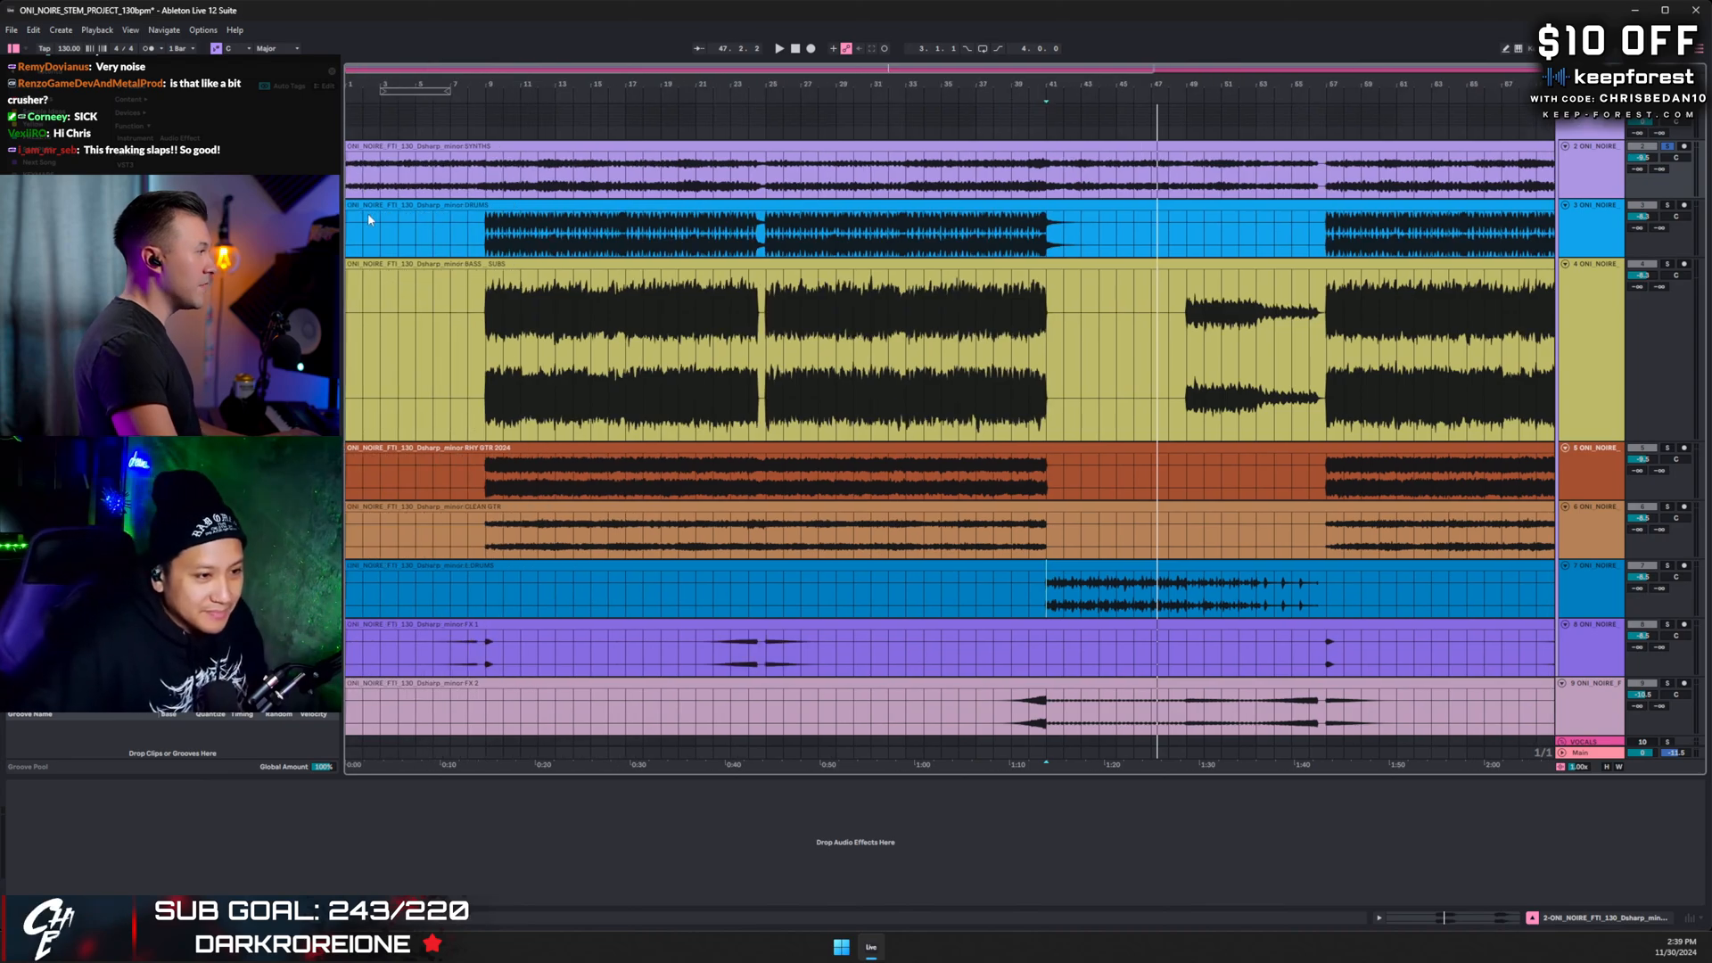
pyautogui.click(348, 179)
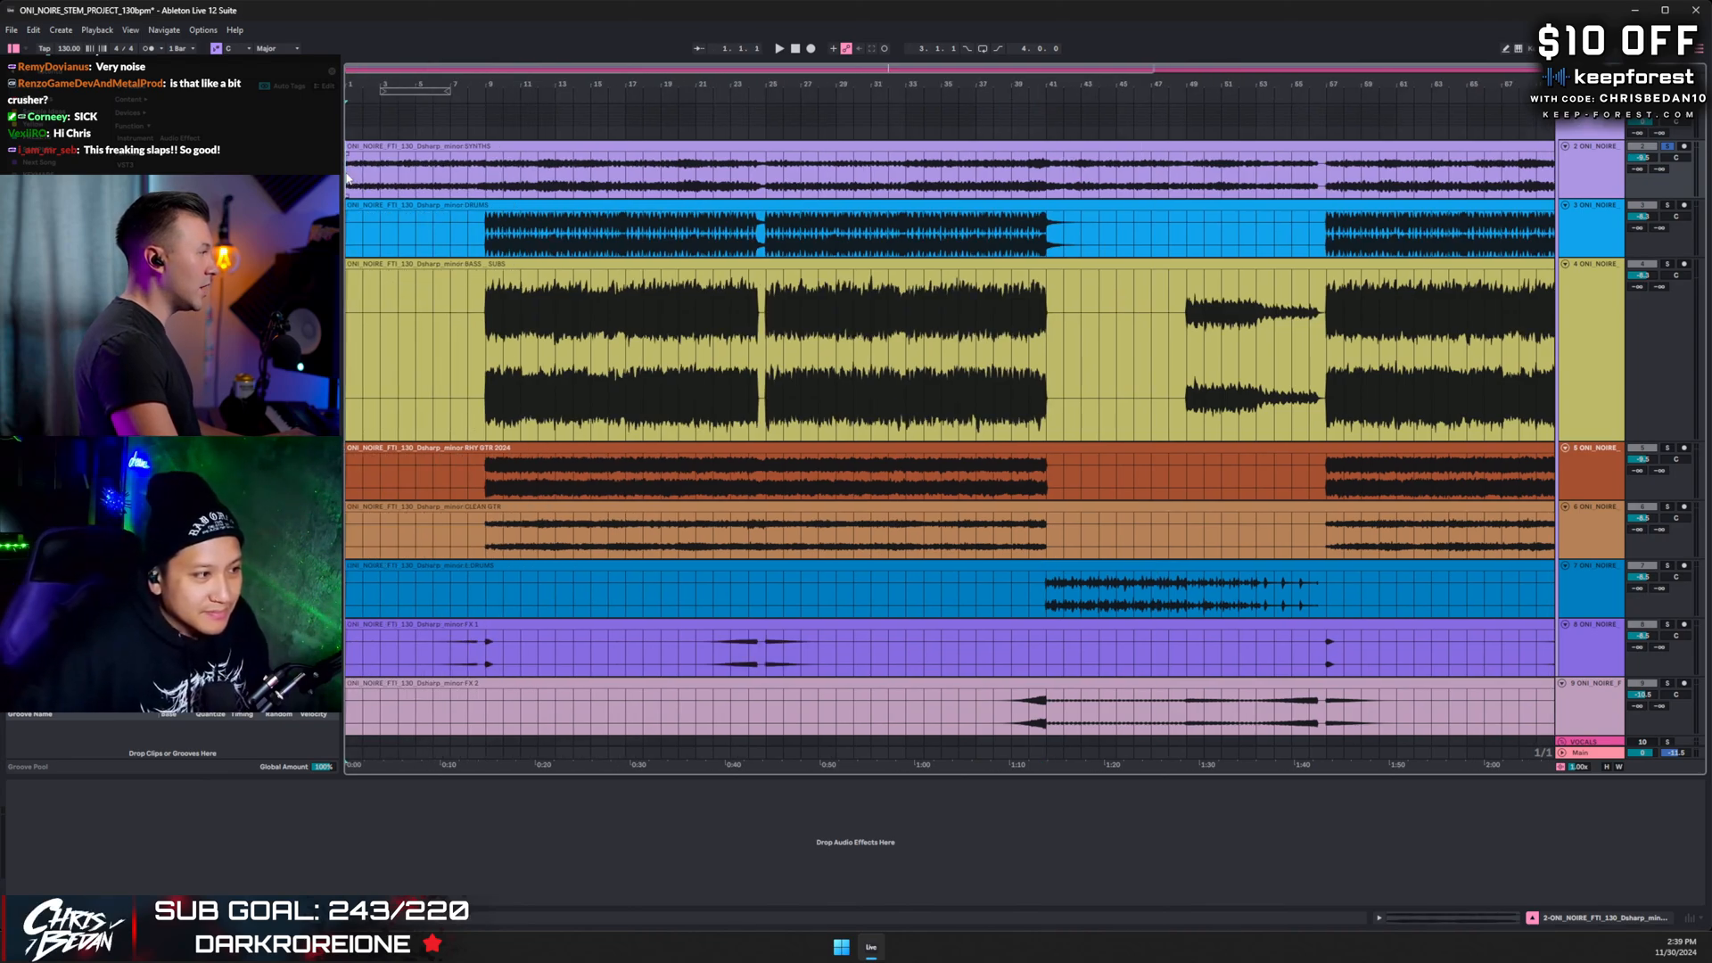
pyautogui.click(1668, 148)
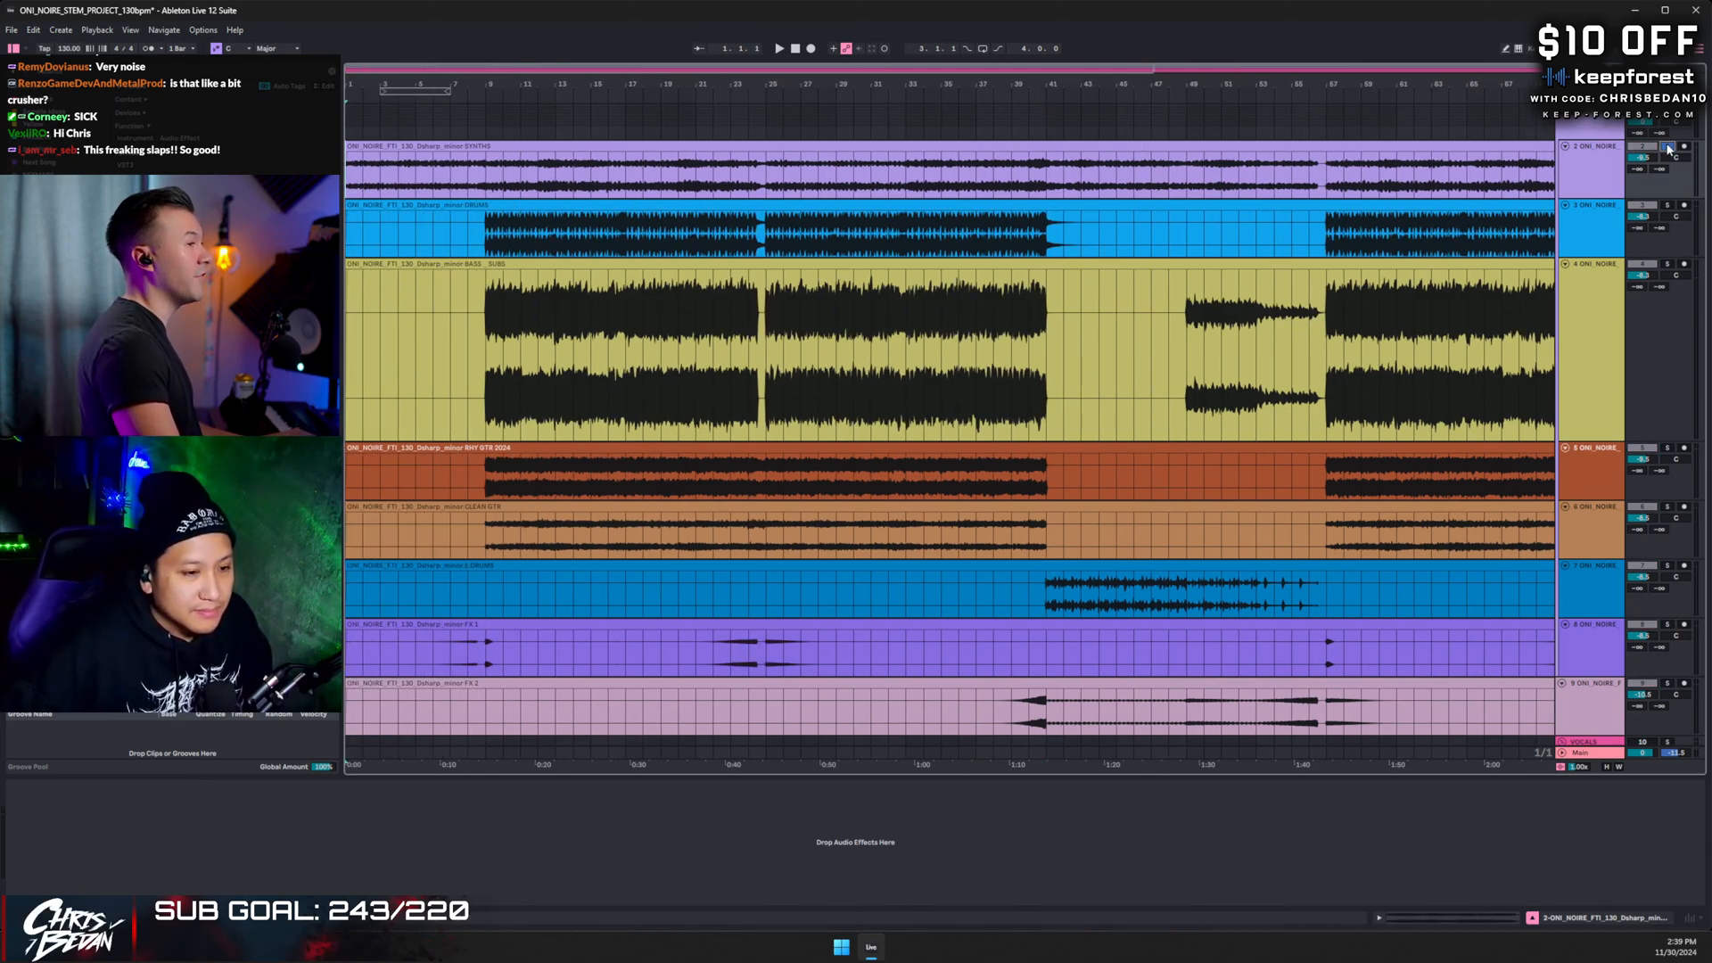
pyautogui.press('space')
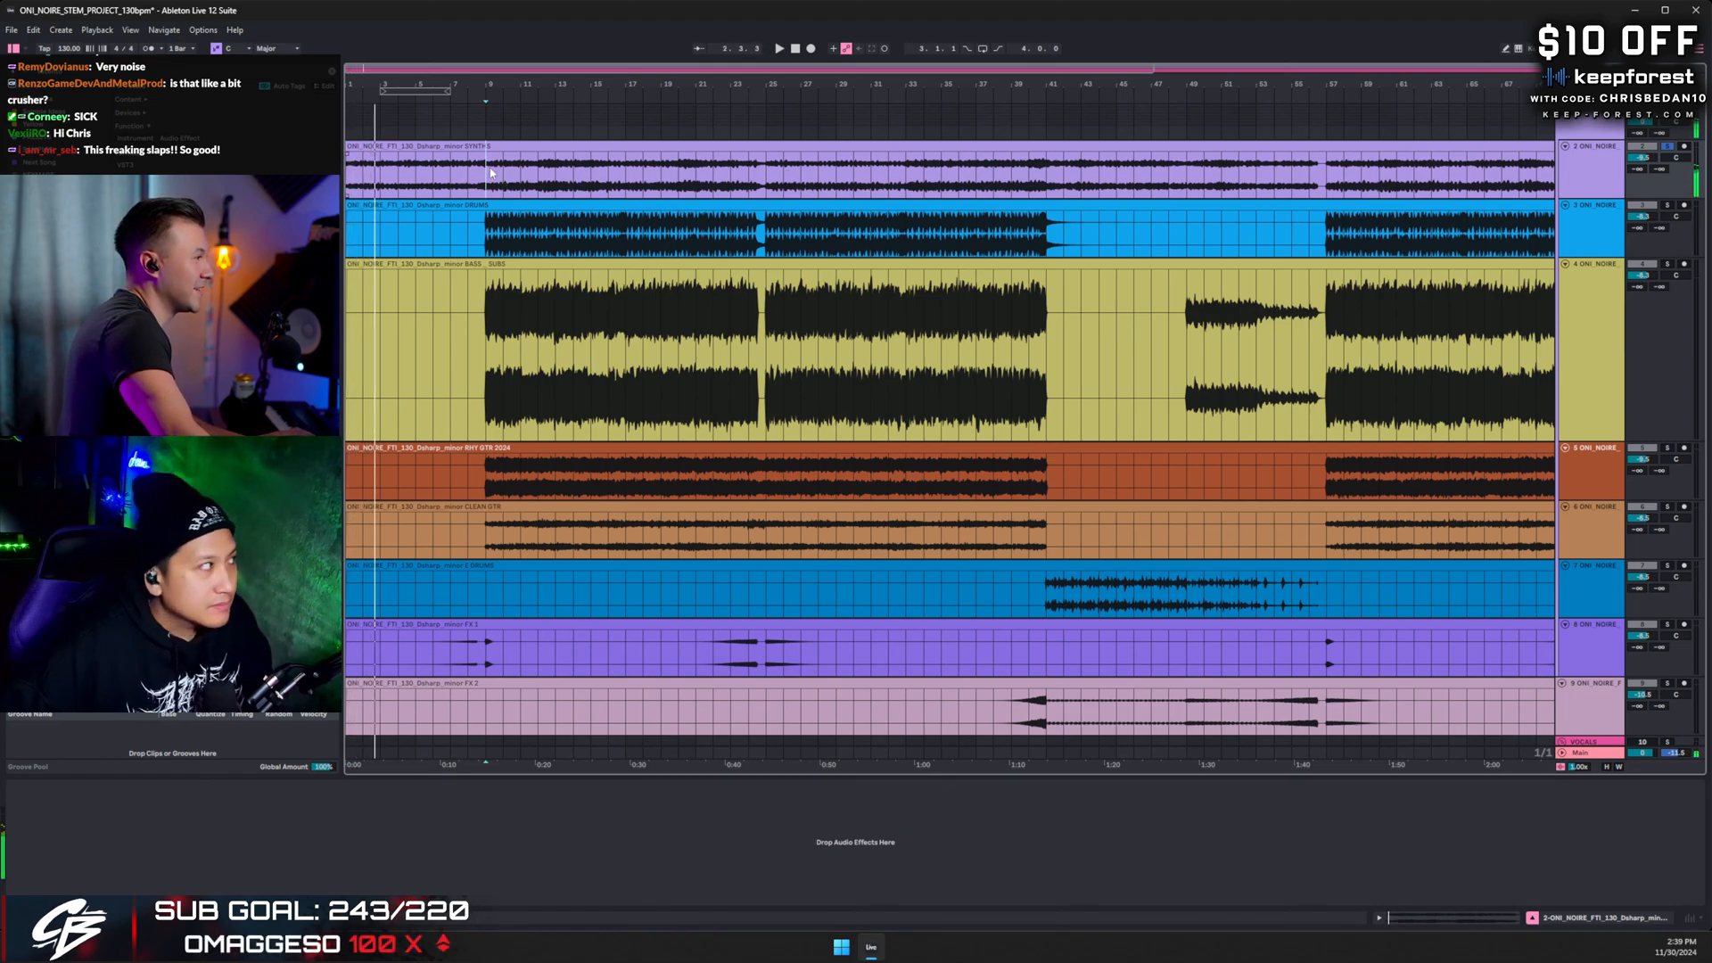
pyautogui.click(490, 172)
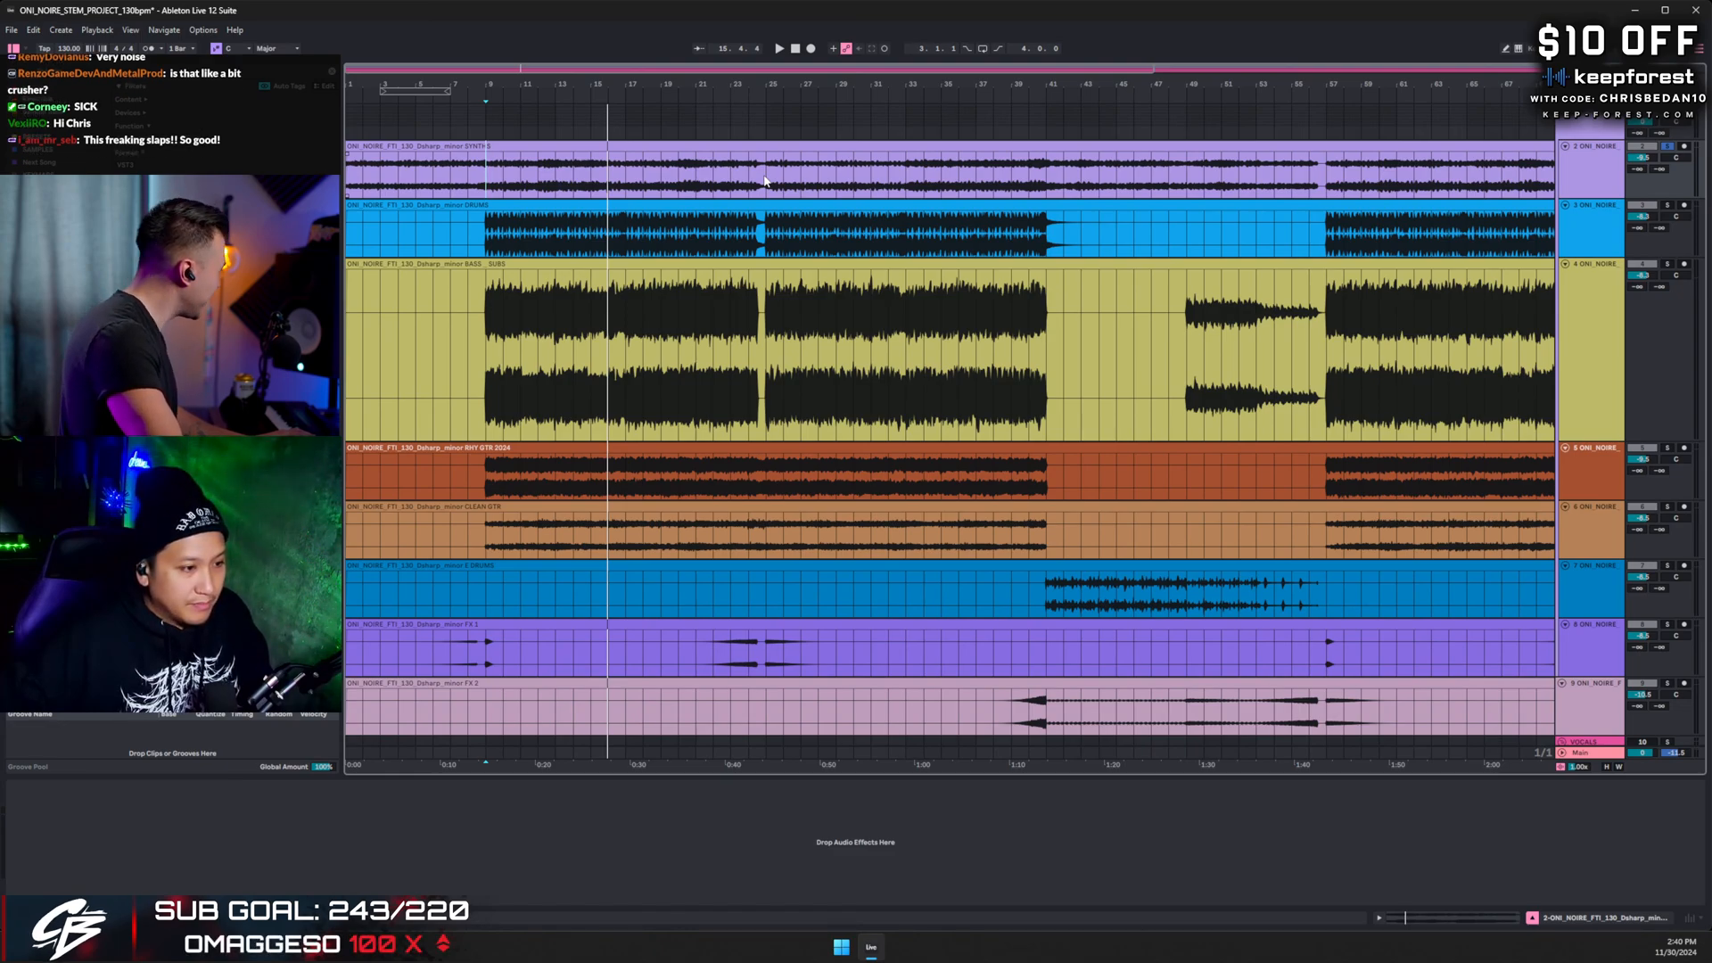
# - Play the soloed synths from bar 41, and switch the solo to the E DRUMS stem during playback
pyautogui.hscroll(10, 1137, 219)
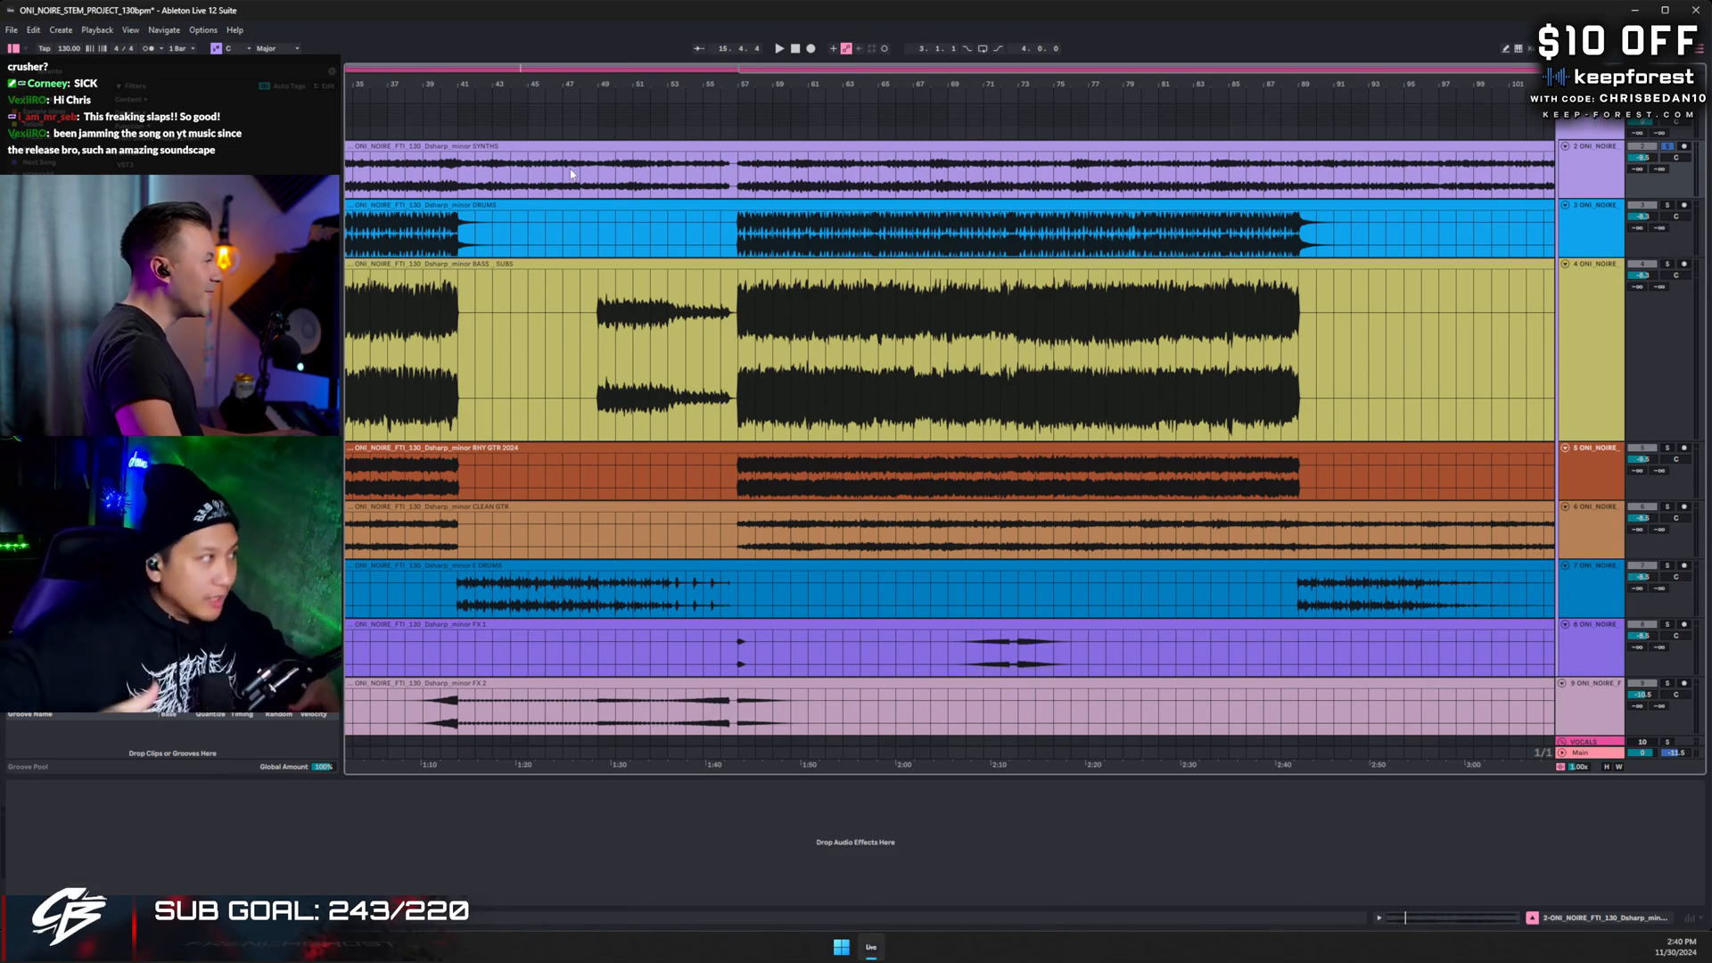
pyautogui.press('space')
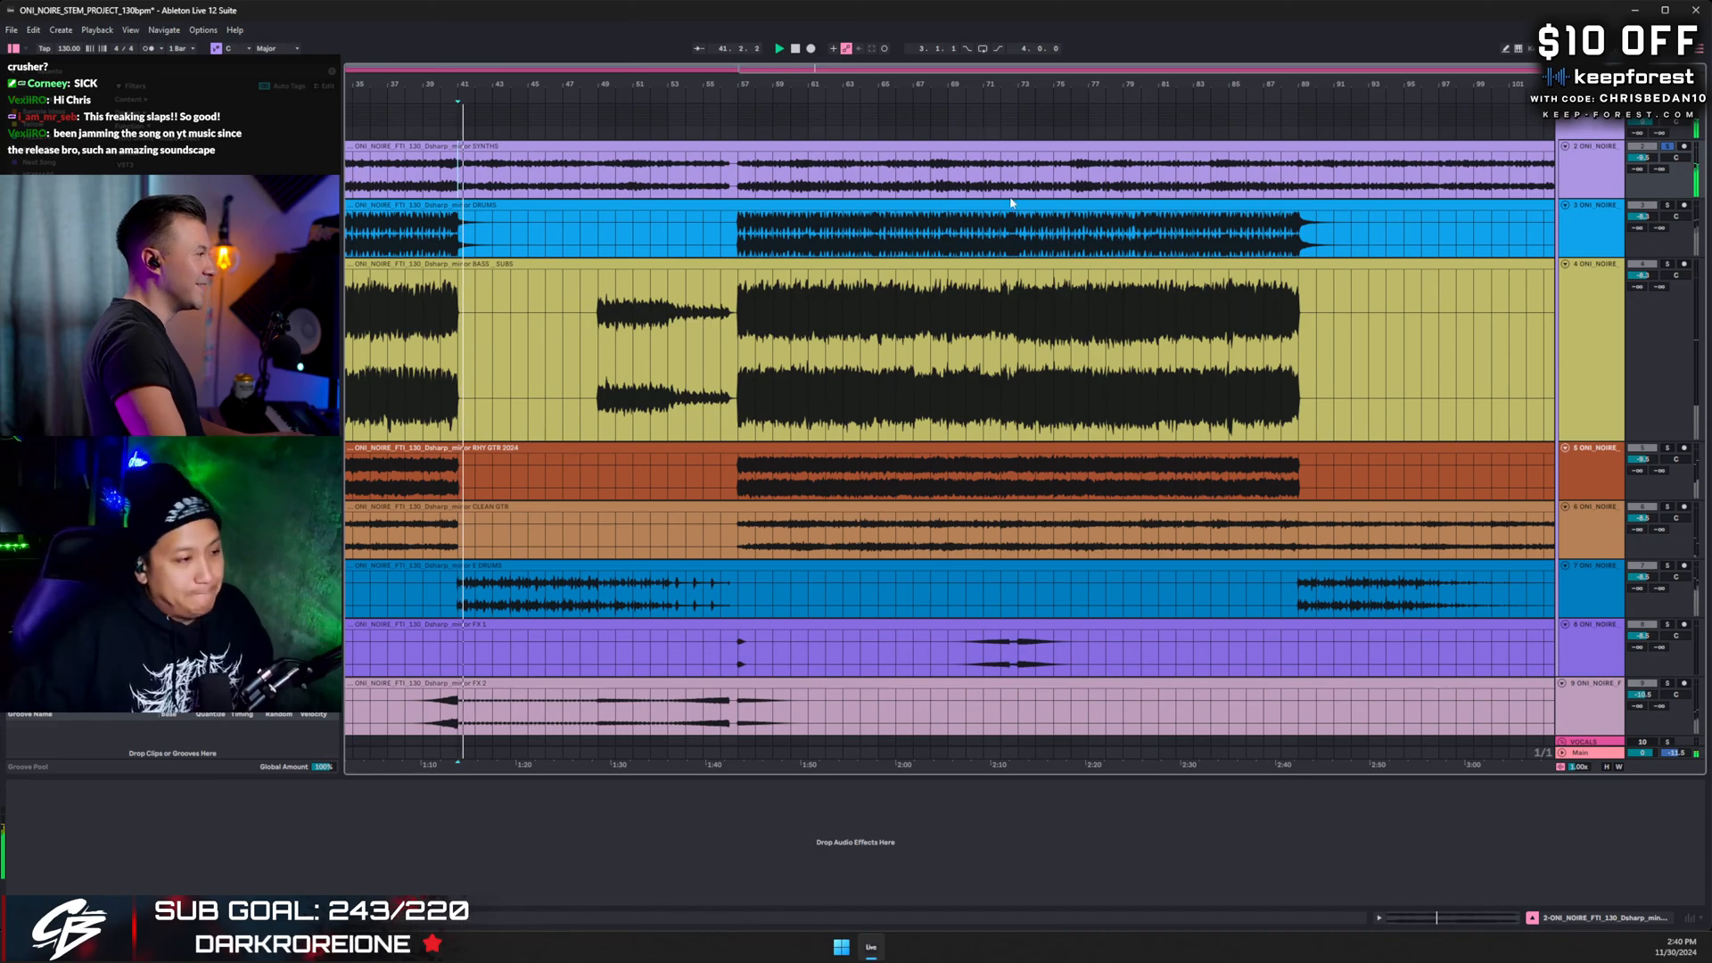
pyautogui.scroll(-3, 763, 234)
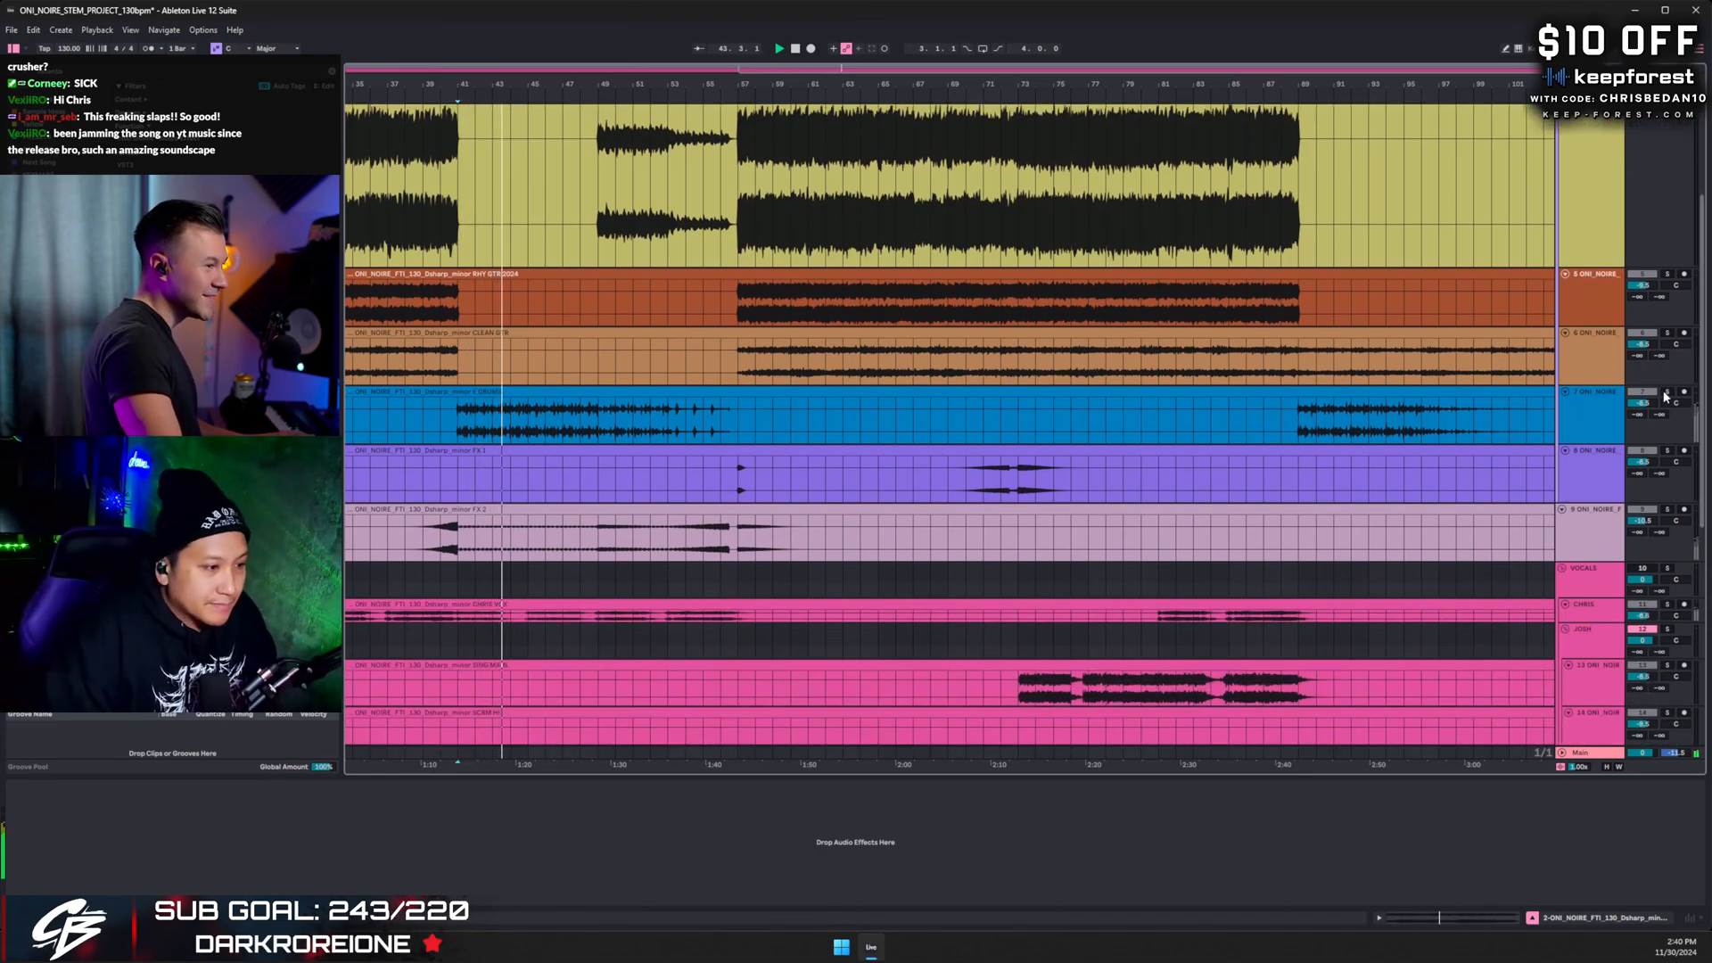
pyautogui.click(1667, 392)
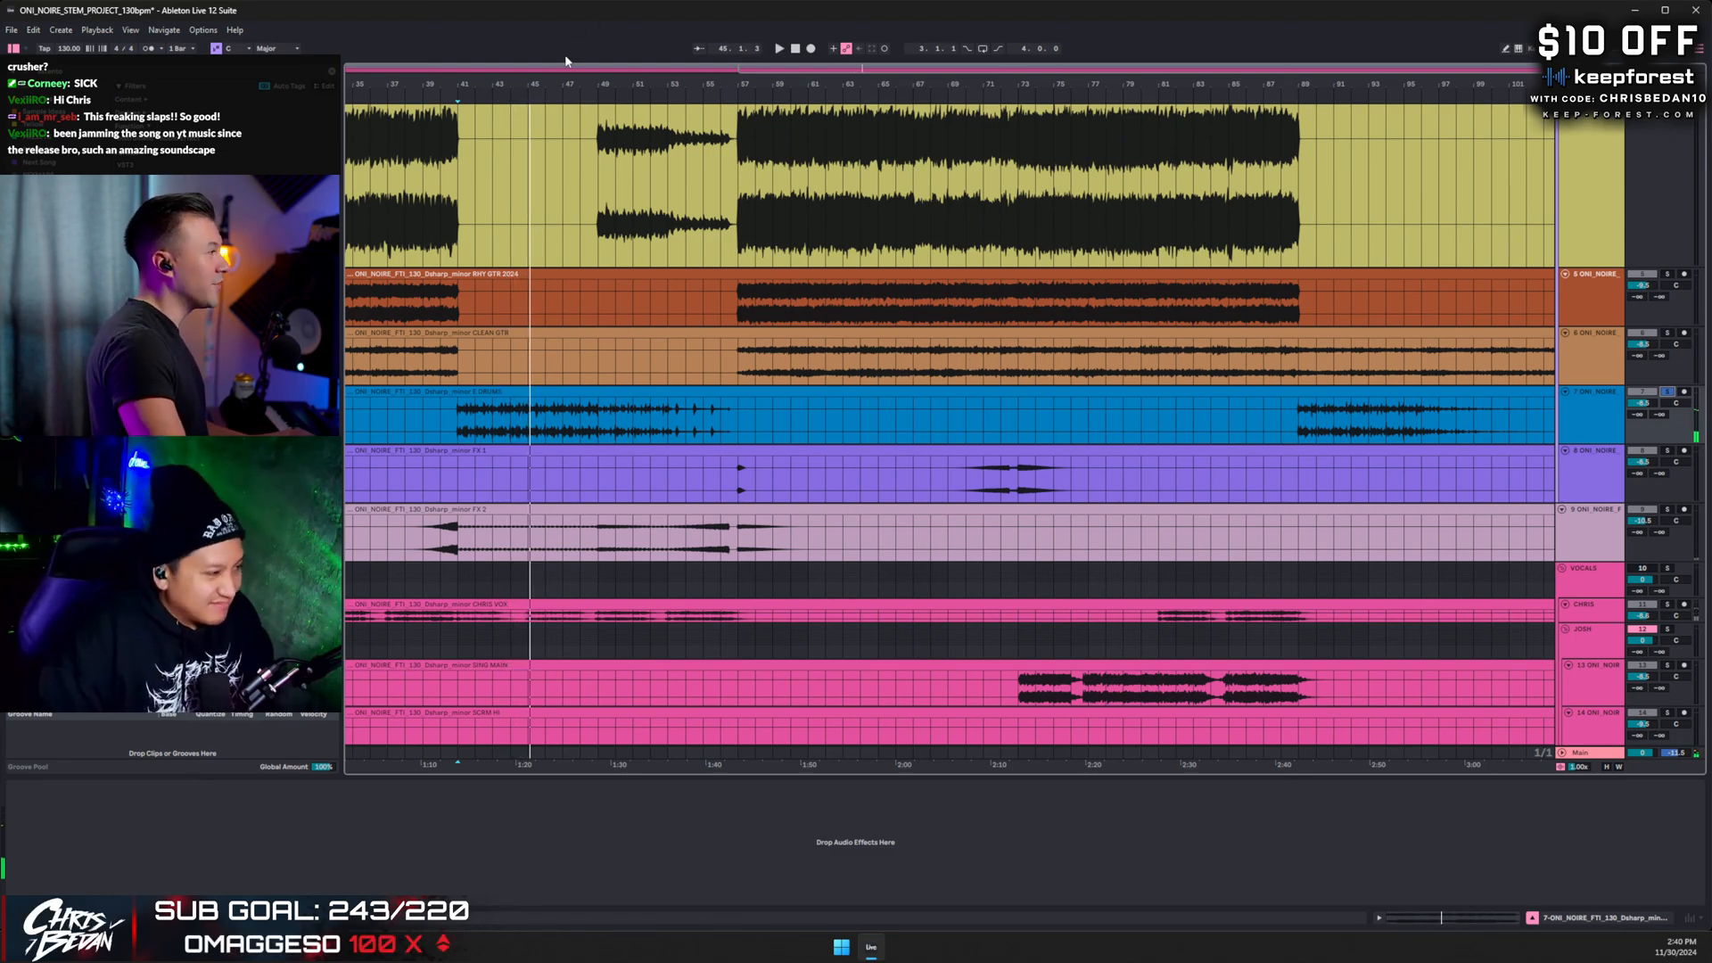
# - Solo only the SYNTHS stem and play it from bar 57, where the heavy section returns
pyautogui.press('-')
pyautogui.scroll(3, 1213, 297)
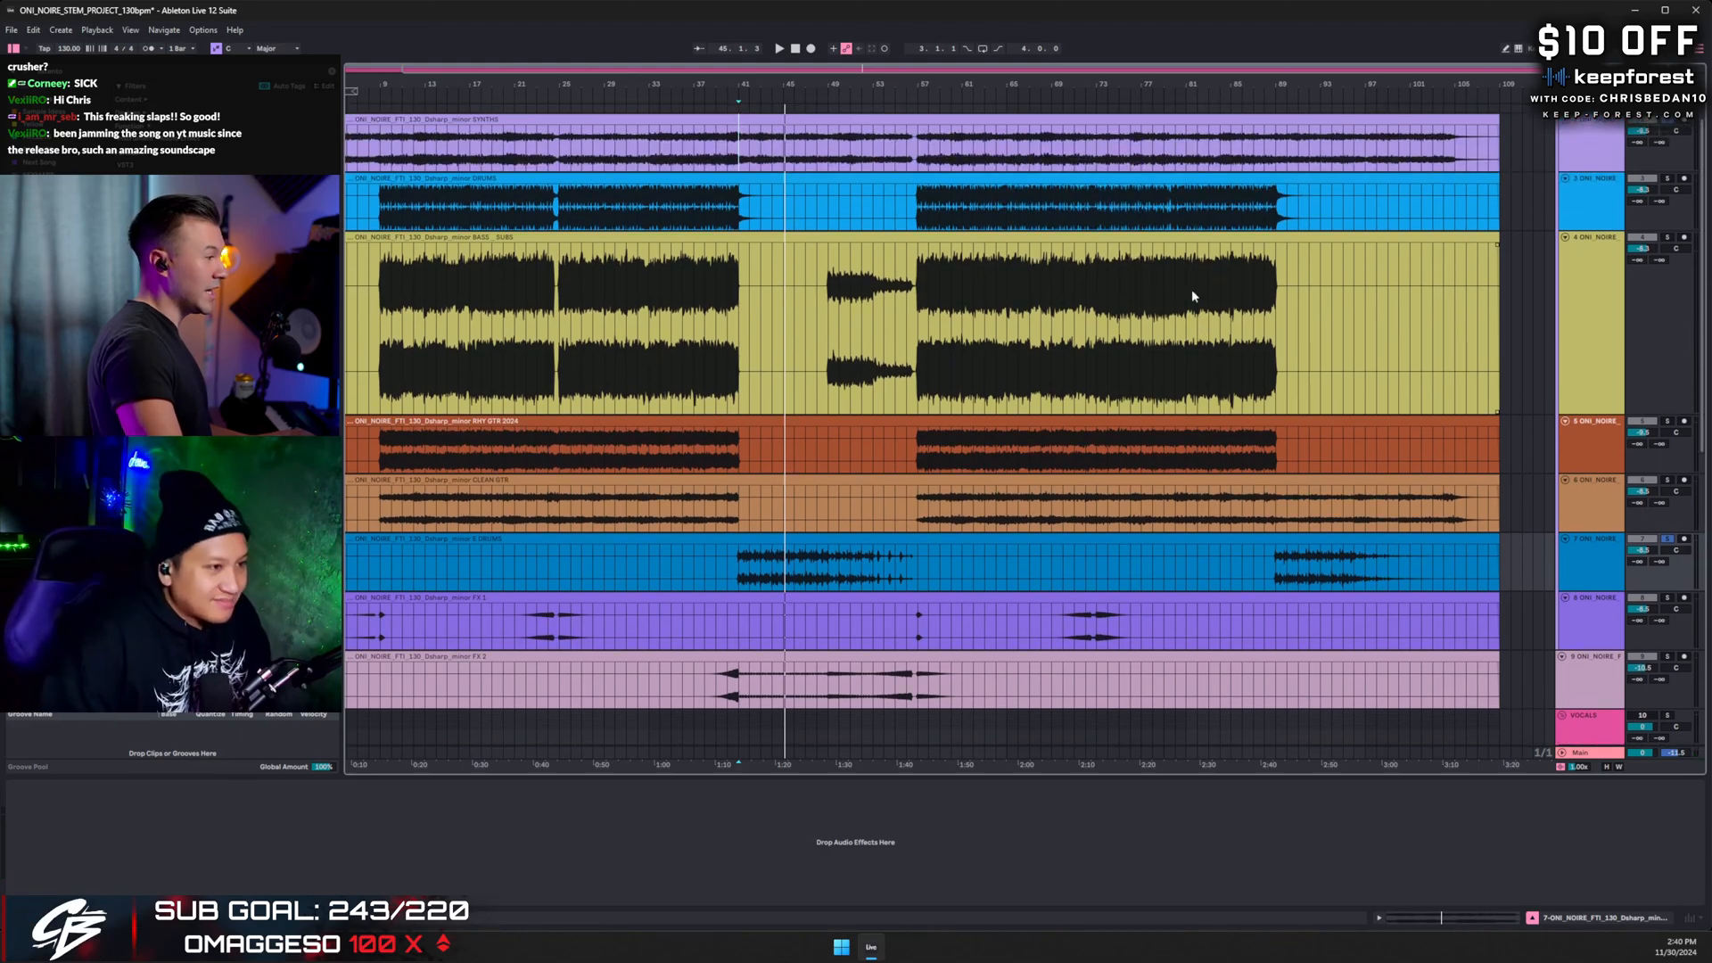
pyautogui.scroll(-3, 1030, 346)
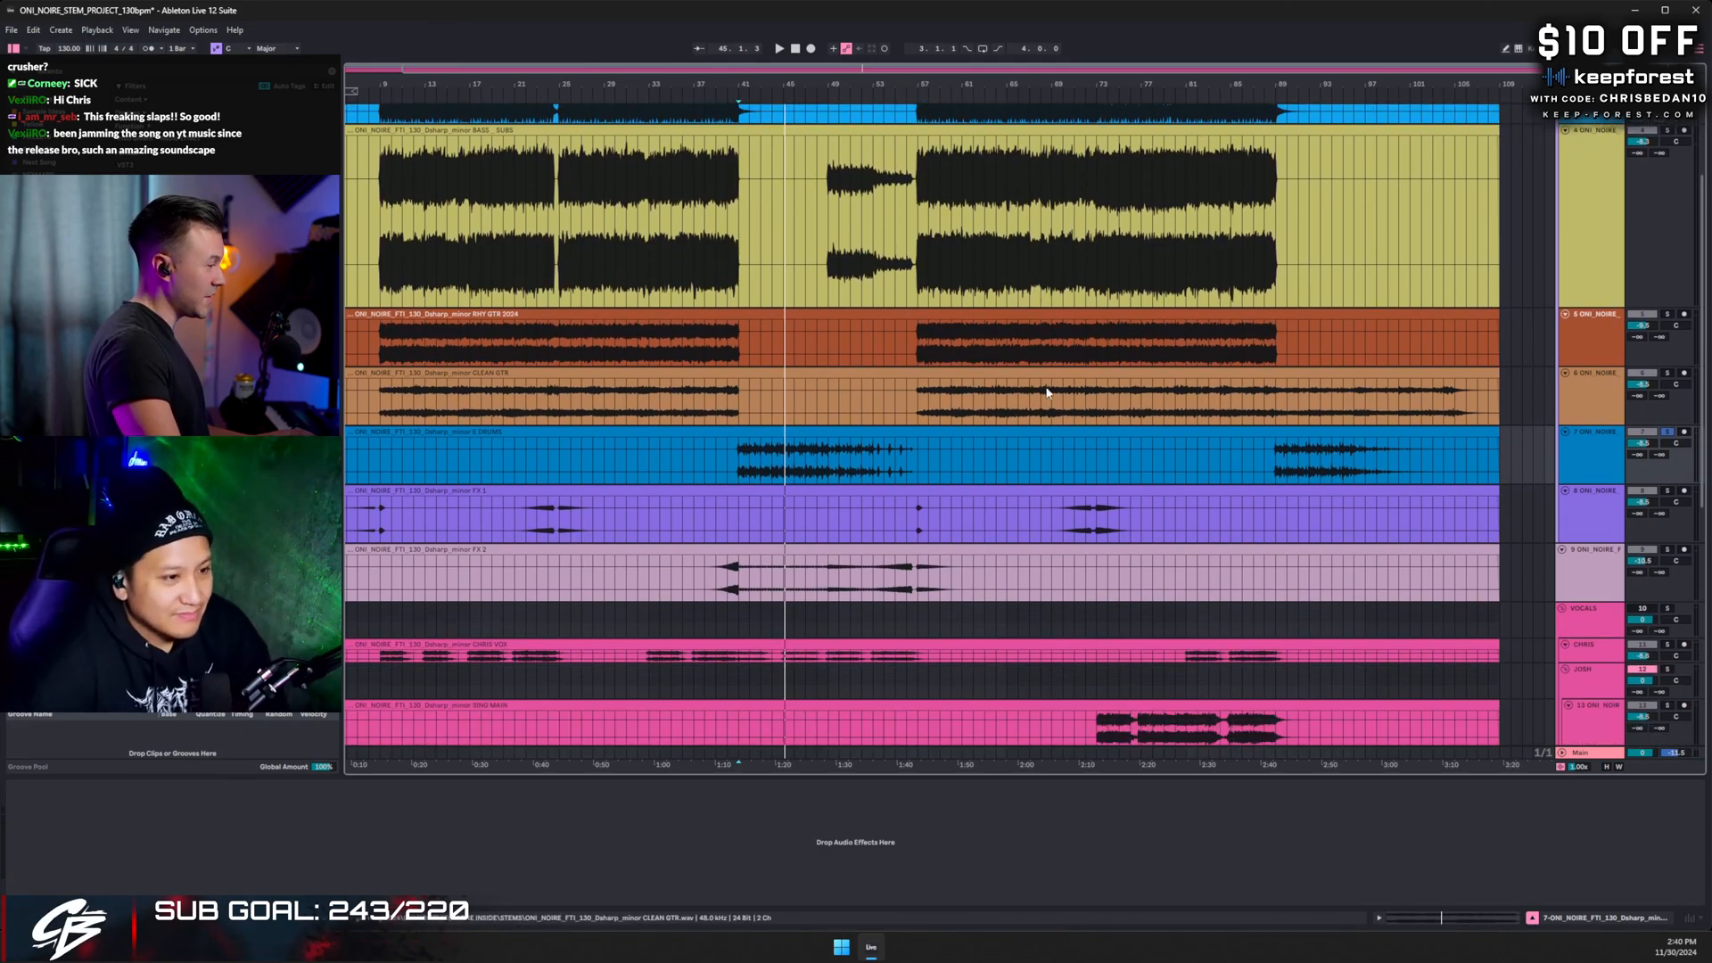
pyautogui.scroll(3, 1047, 390)
pyautogui.click(1593, 182)
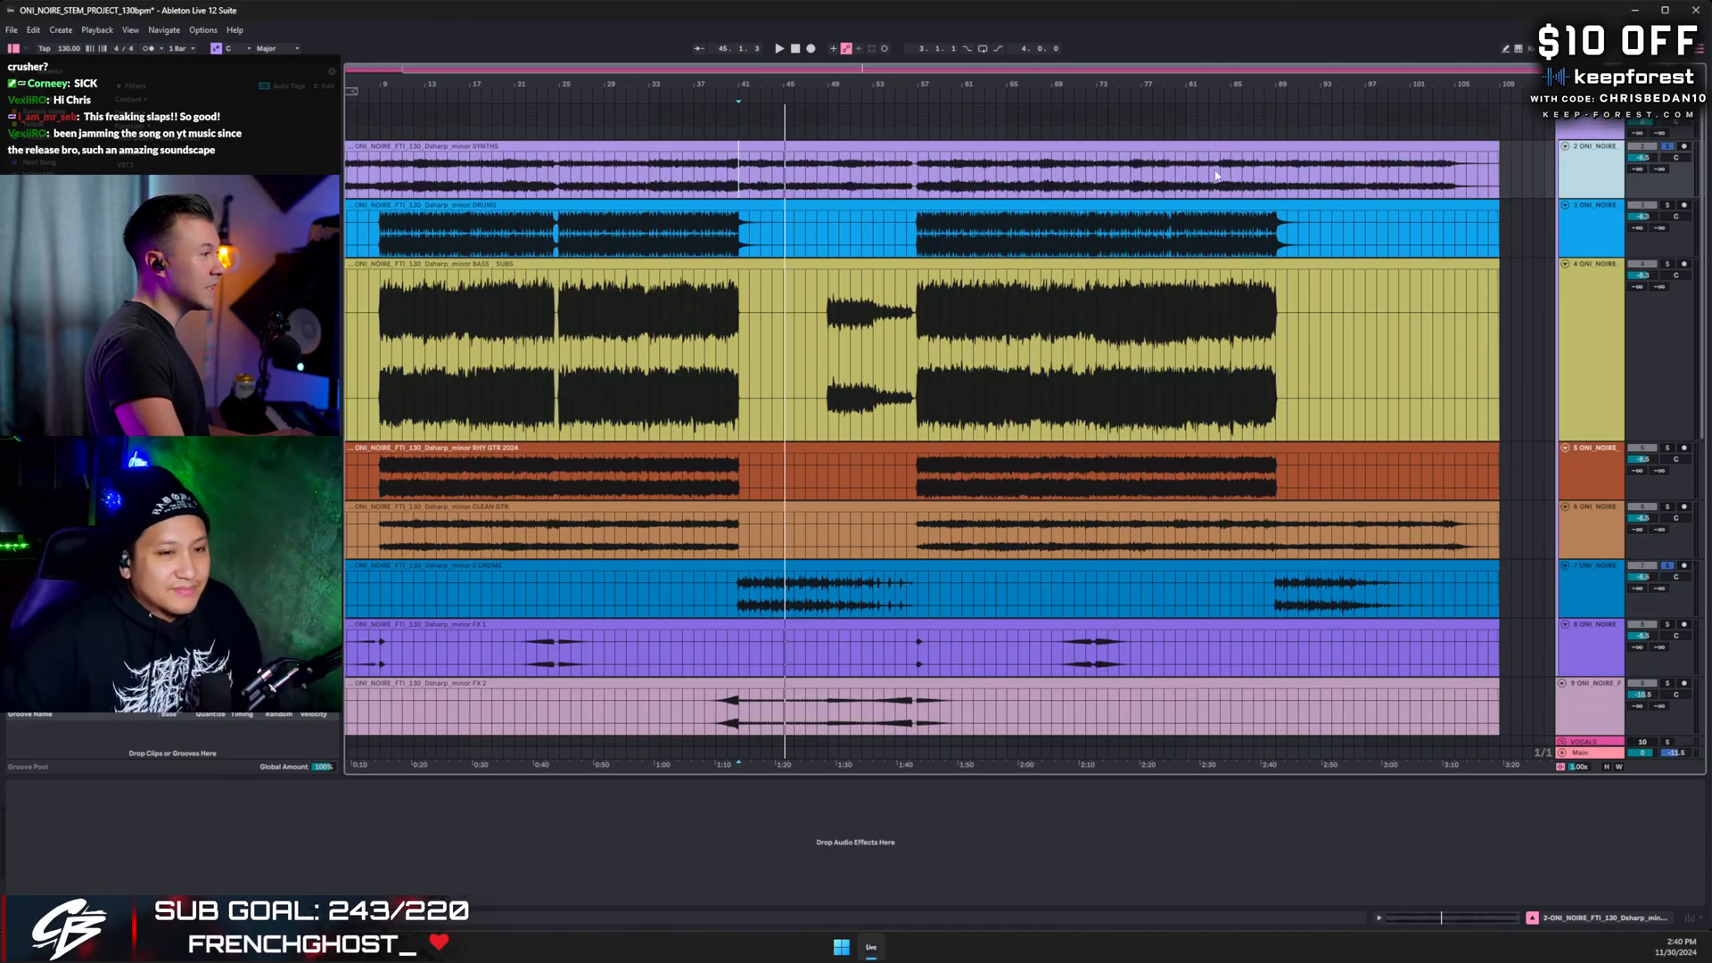
pyautogui.click(1668, 146)
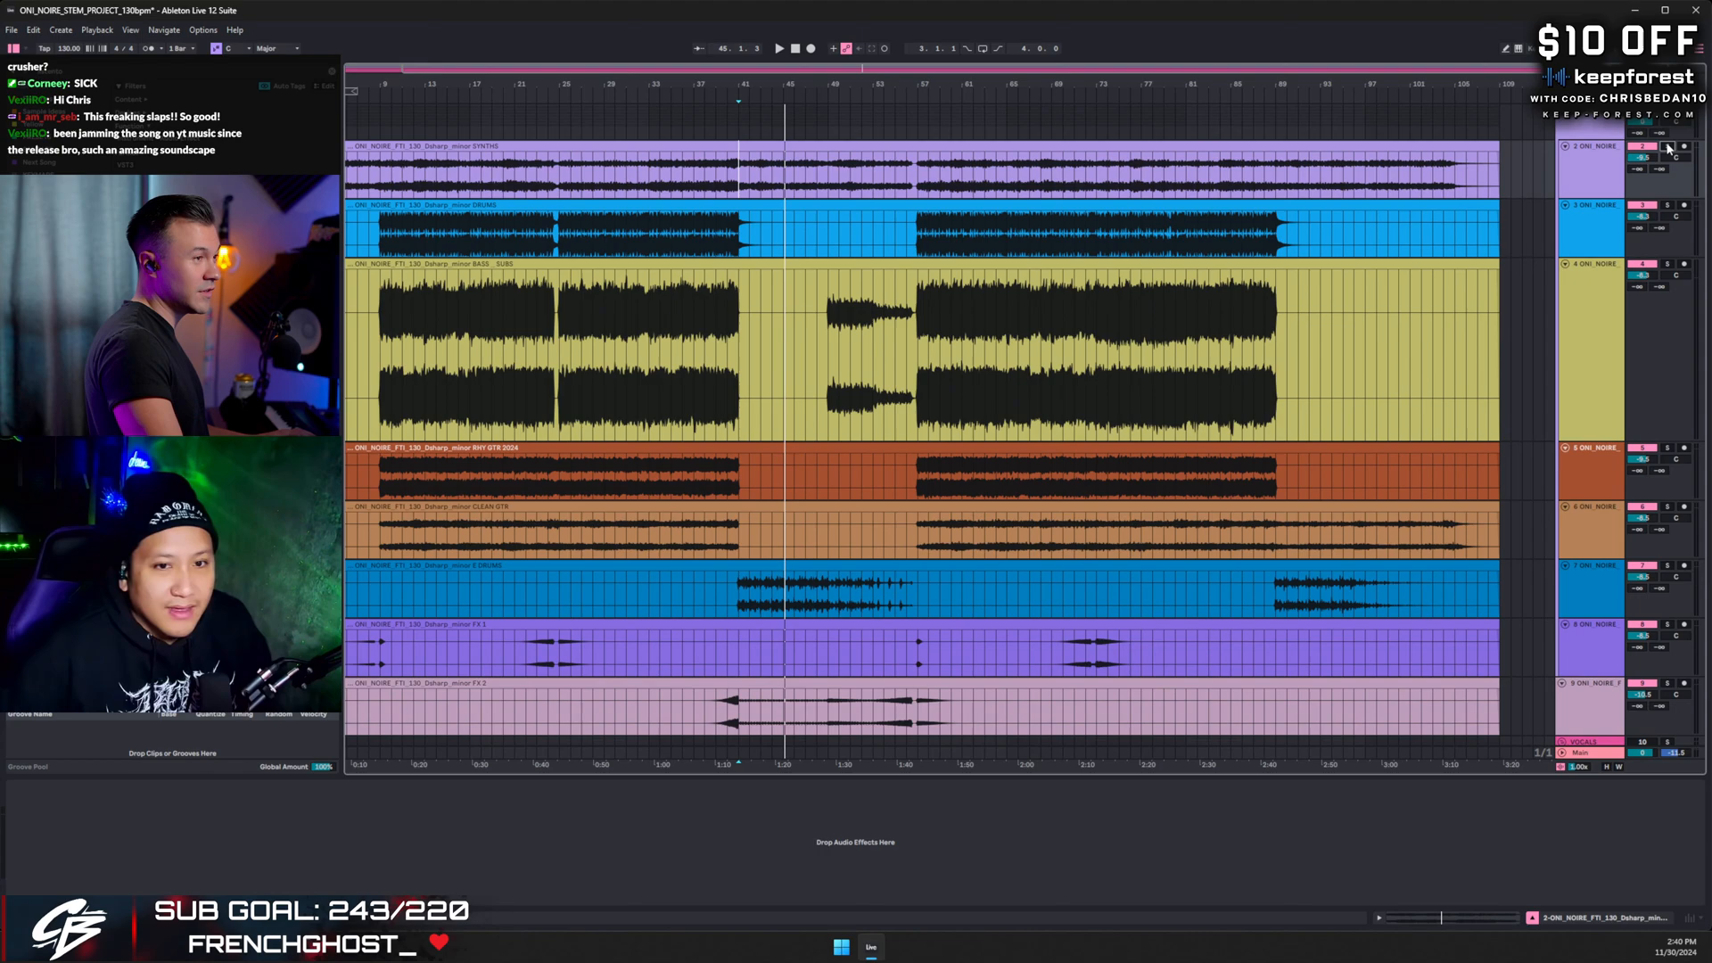
pyautogui.click(919, 174)
pyautogui.press('space')
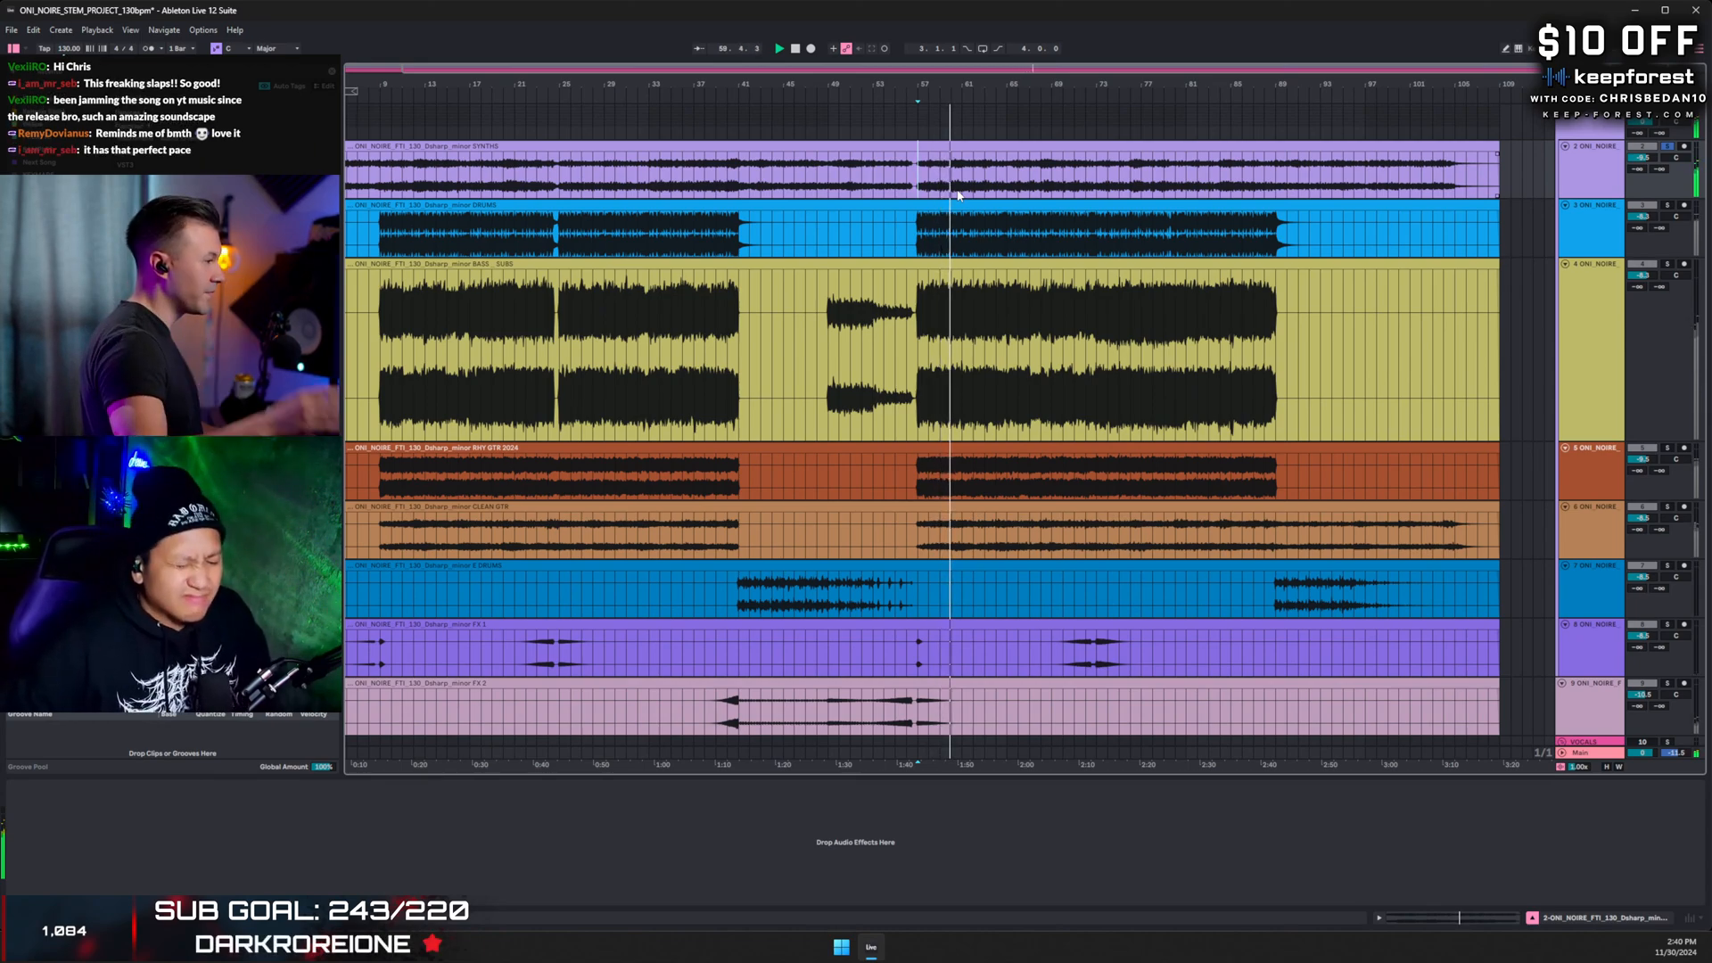
# - Solo the CLEAN GTR stem, restart playback from bar 57, and highlight the stem's span across the song
pyautogui.click(1668, 507)
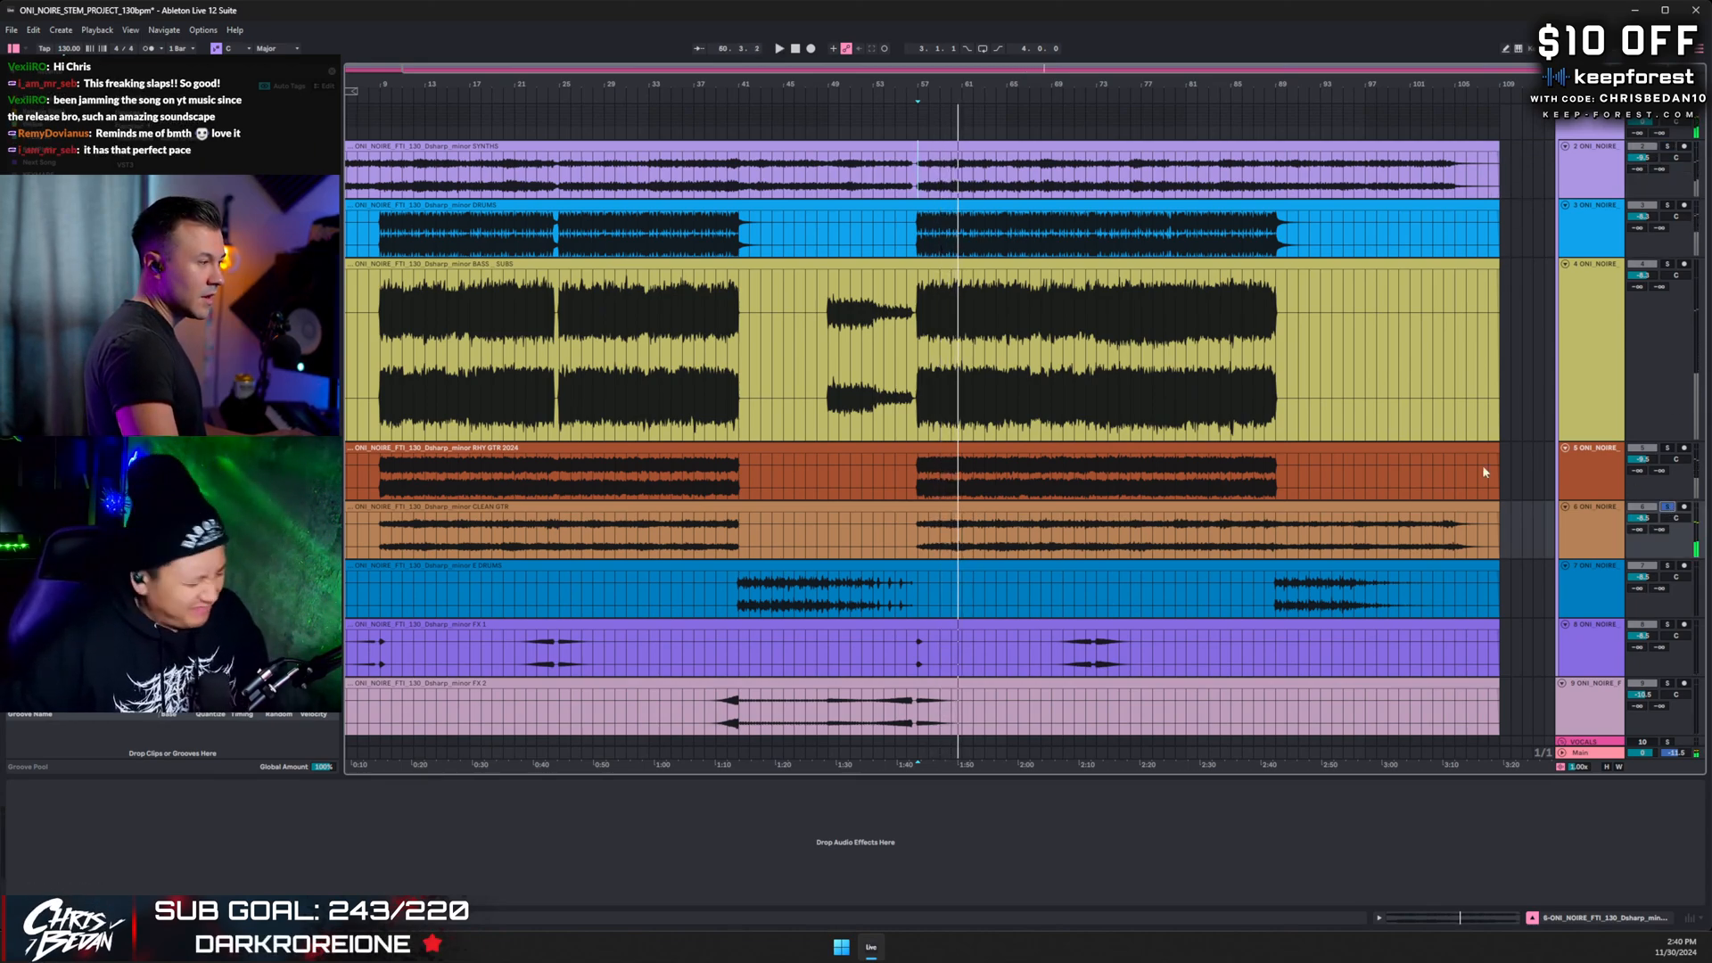
pyautogui.press('space')
pyautogui.press('space')
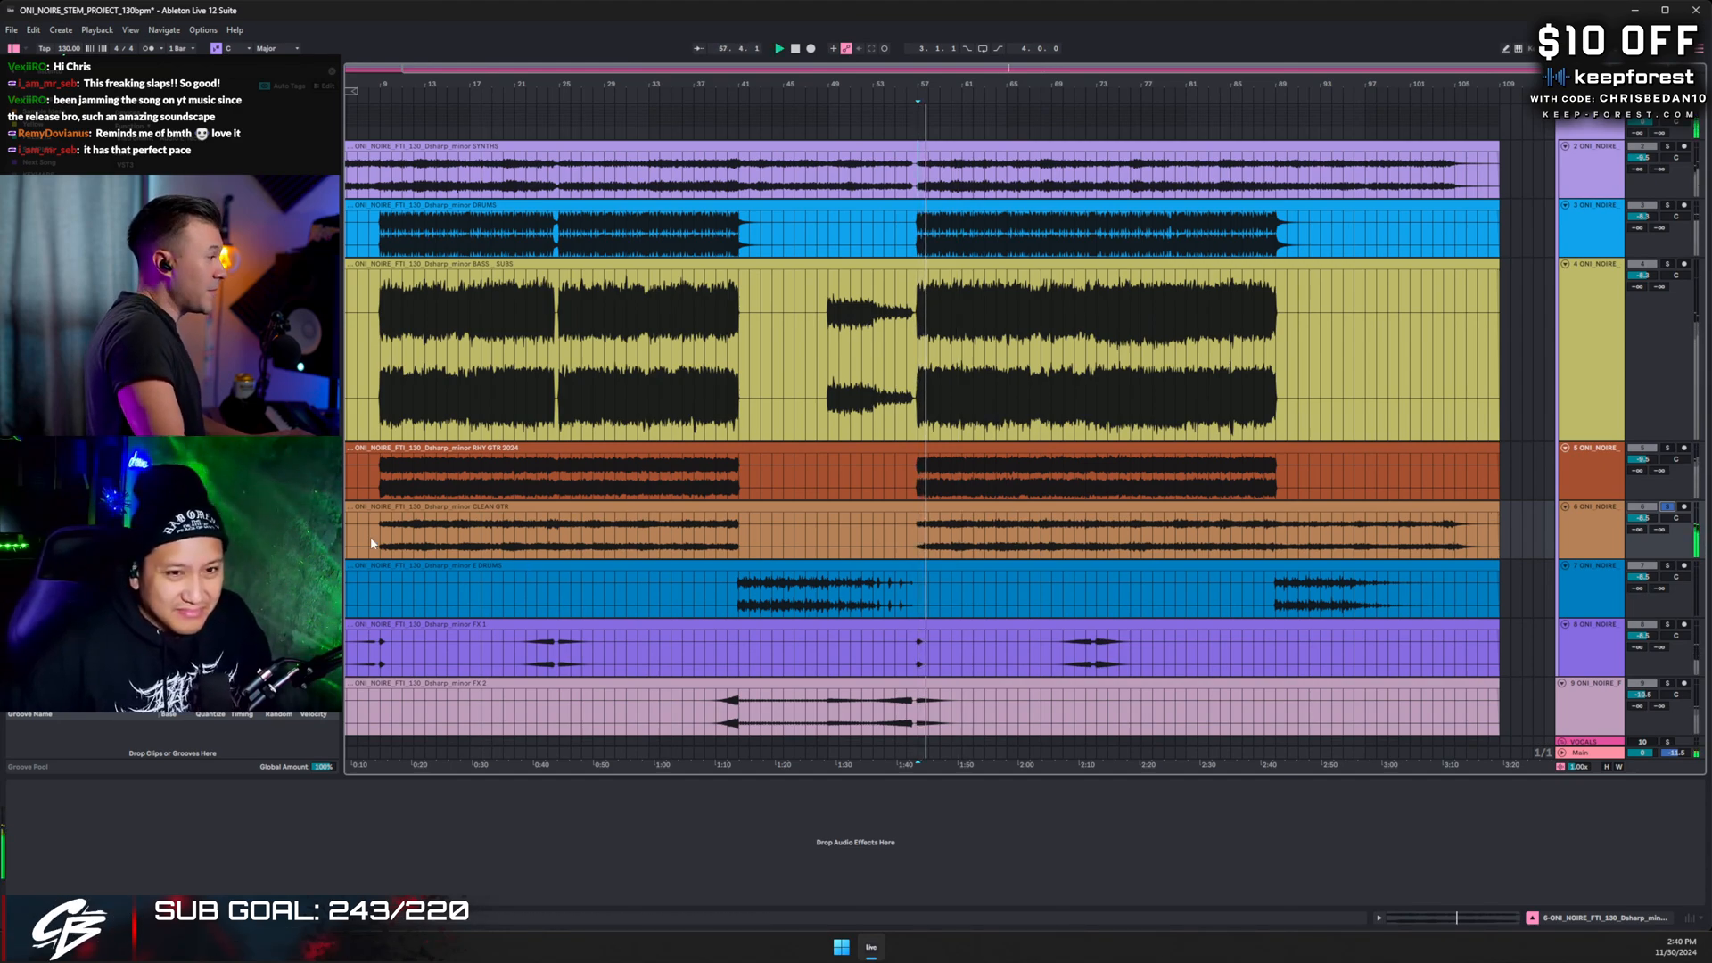
pyautogui.moveTo(372, 542); pyautogui.dragTo(1456, 529)
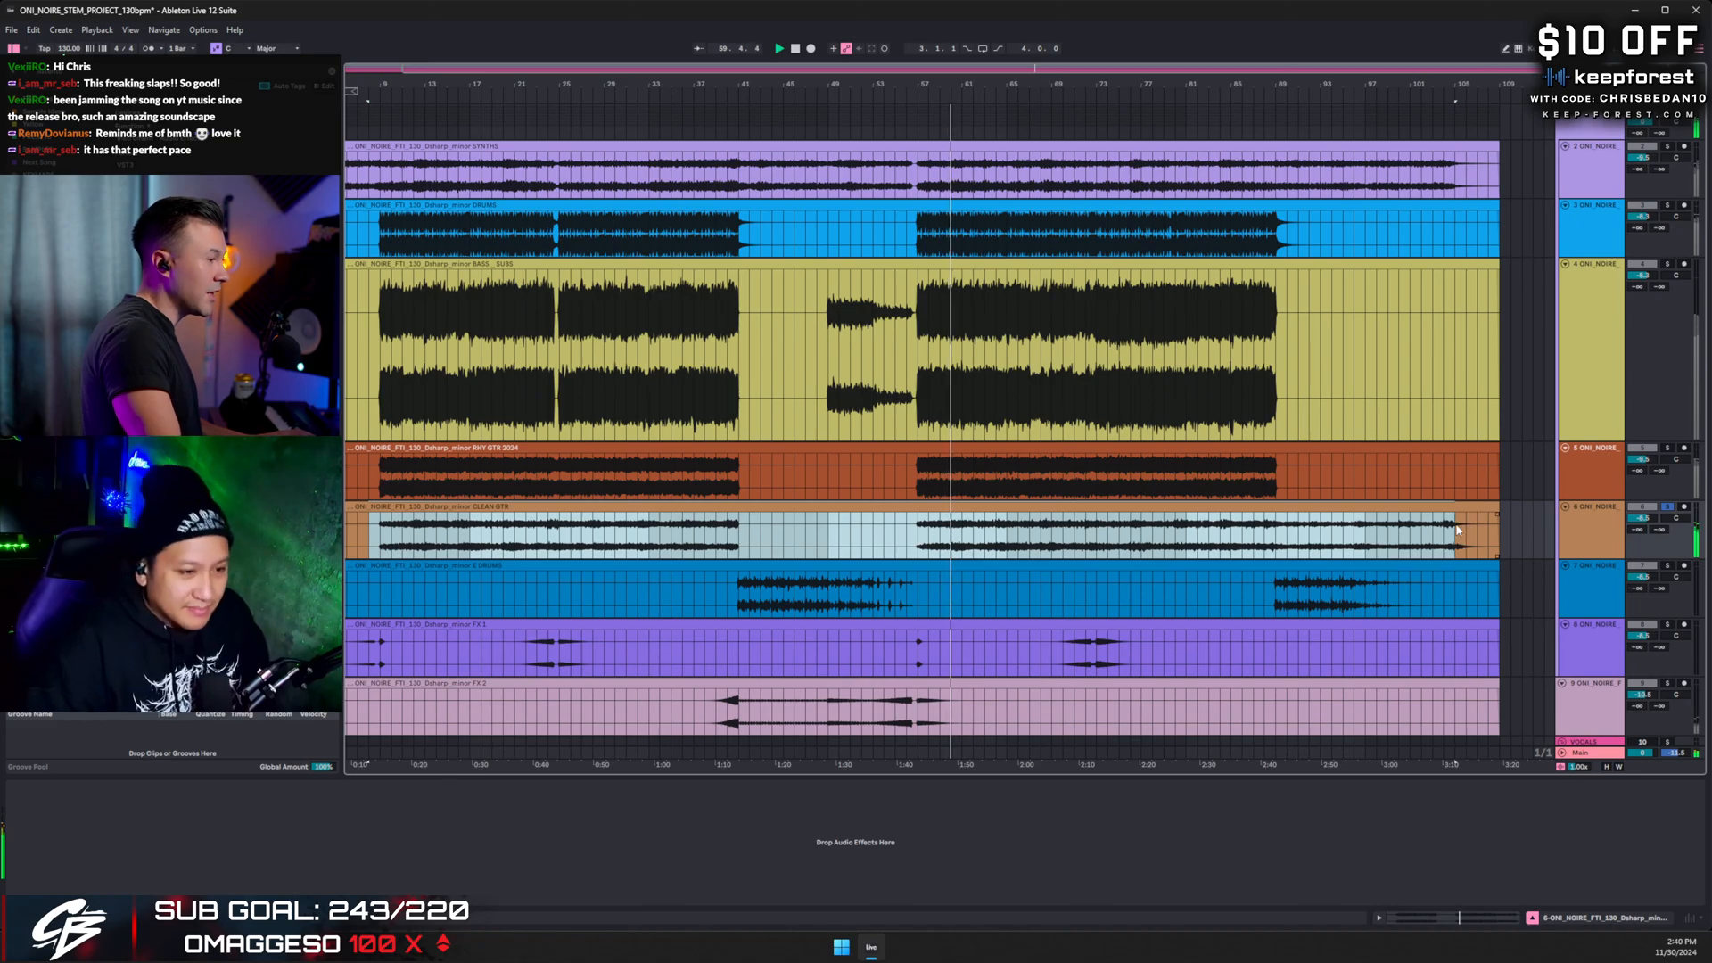
# - Clear the CLEAN GTR solo and play all the instrumental stems from bar 20
pyautogui.click(739, 603)
pyautogui.scroll(-5, 803, 579)
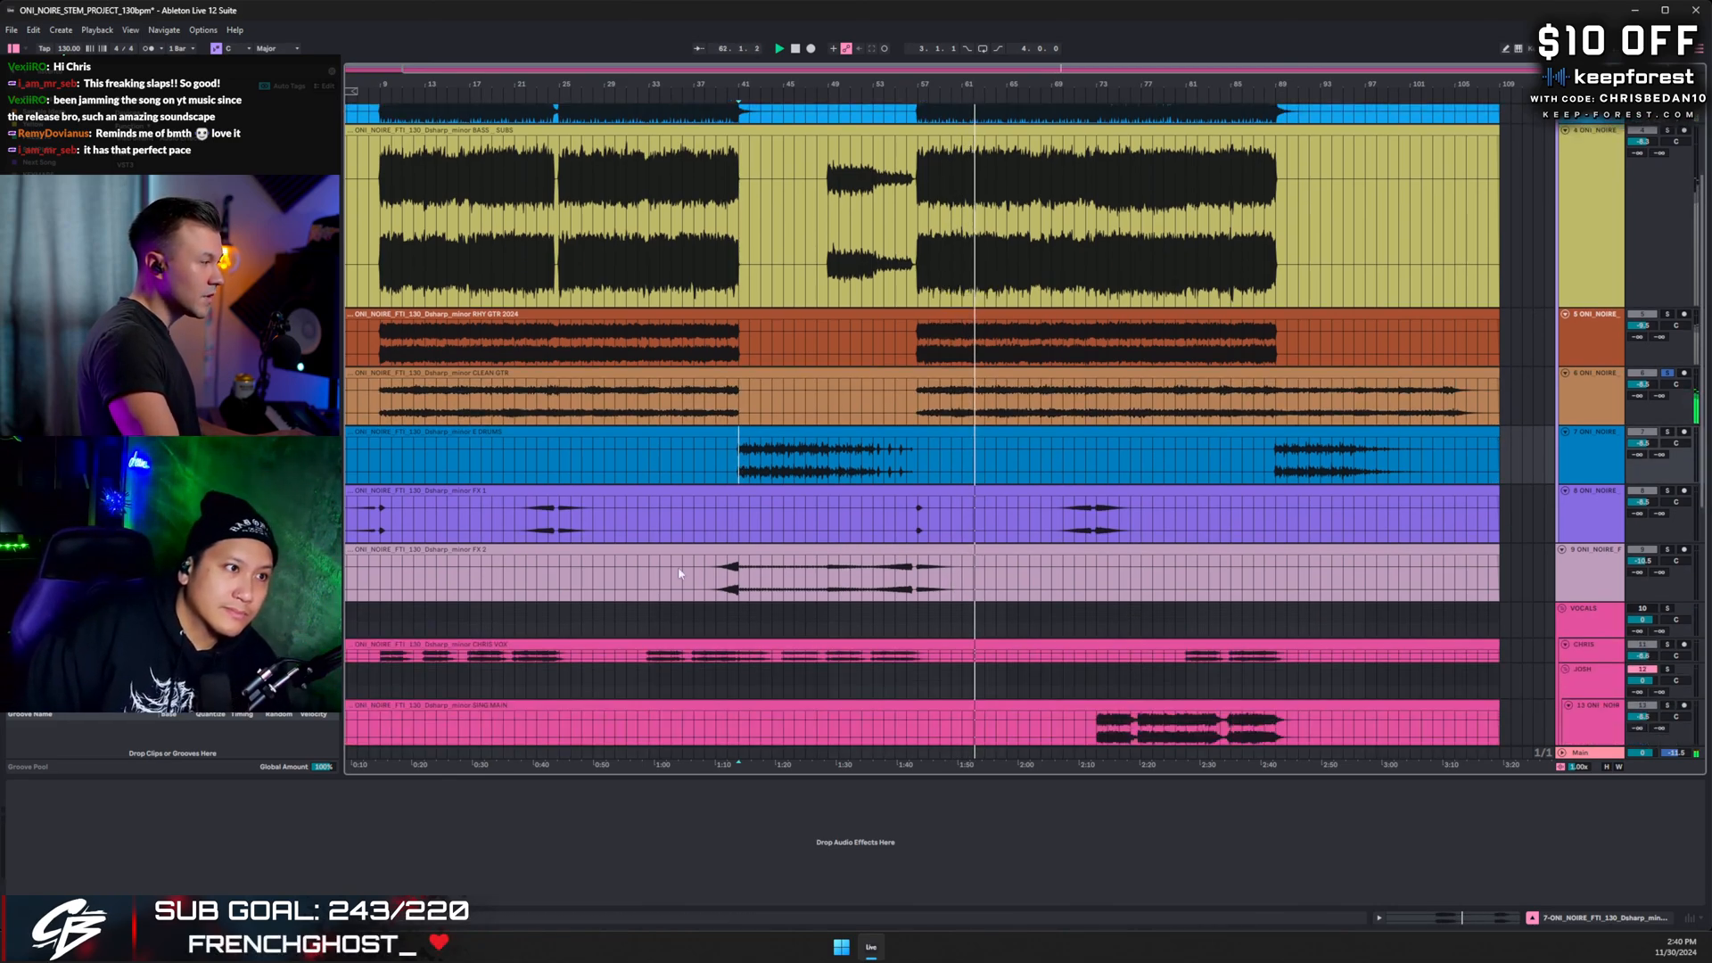
pyautogui.scroll(-1, 1088, 585)
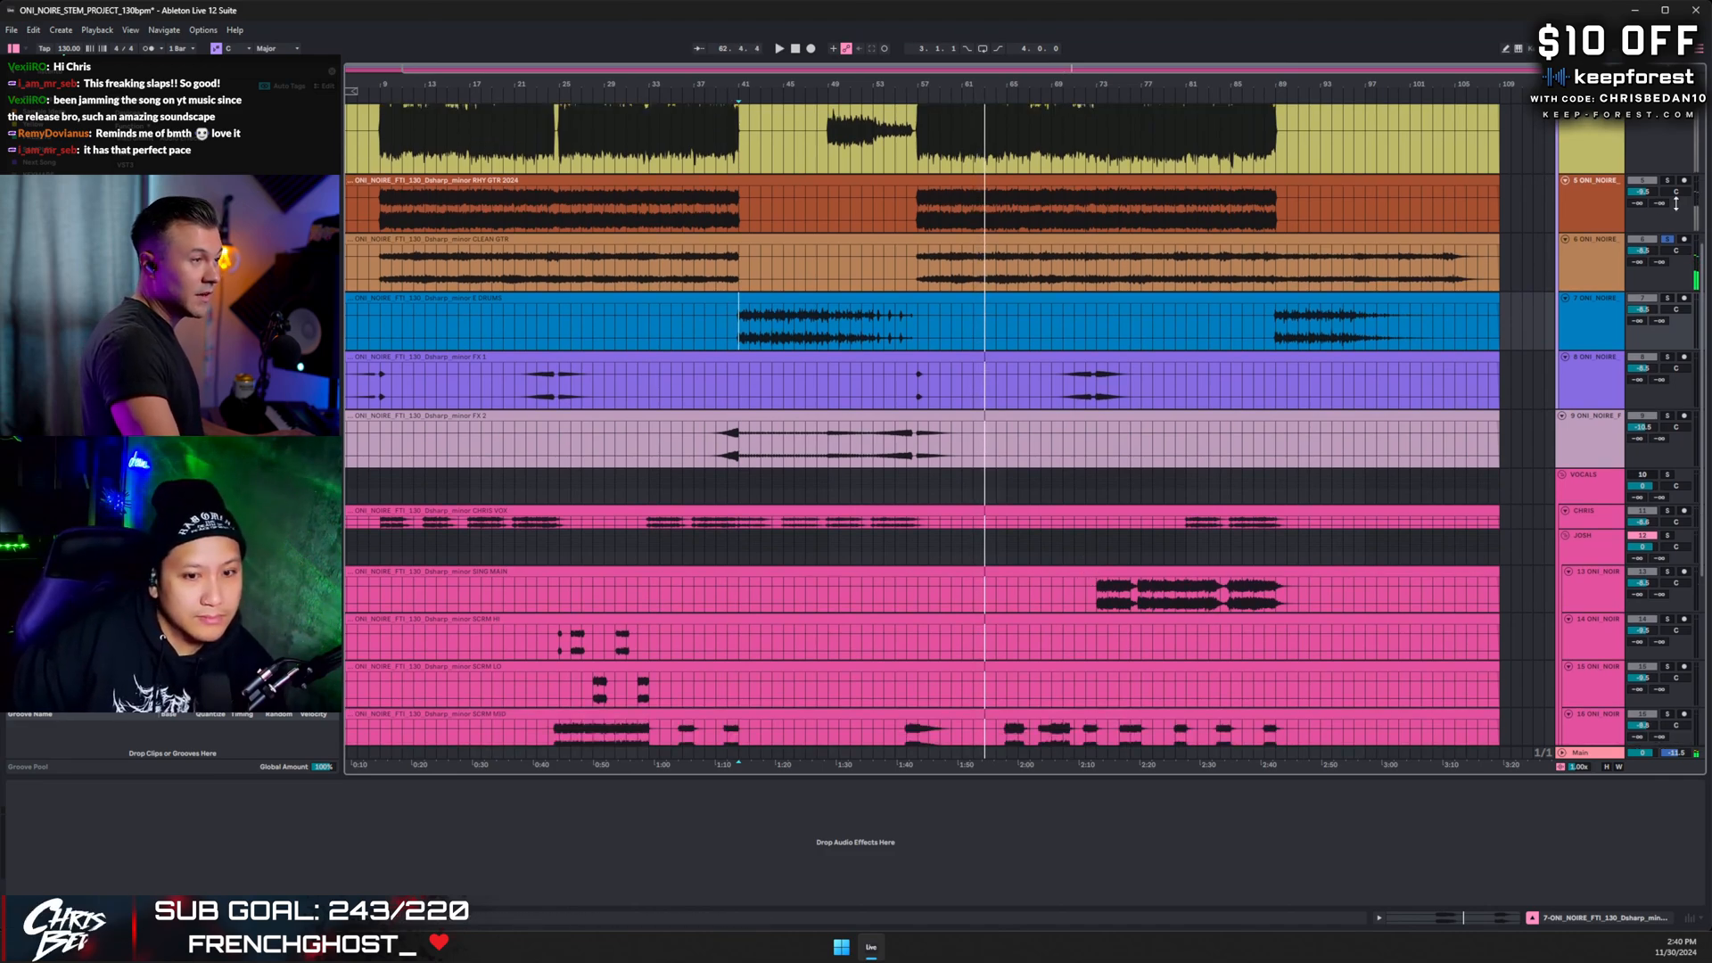
pyautogui.click(1667, 241)
pyautogui.click(499, 554)
pyautogui.press('space')
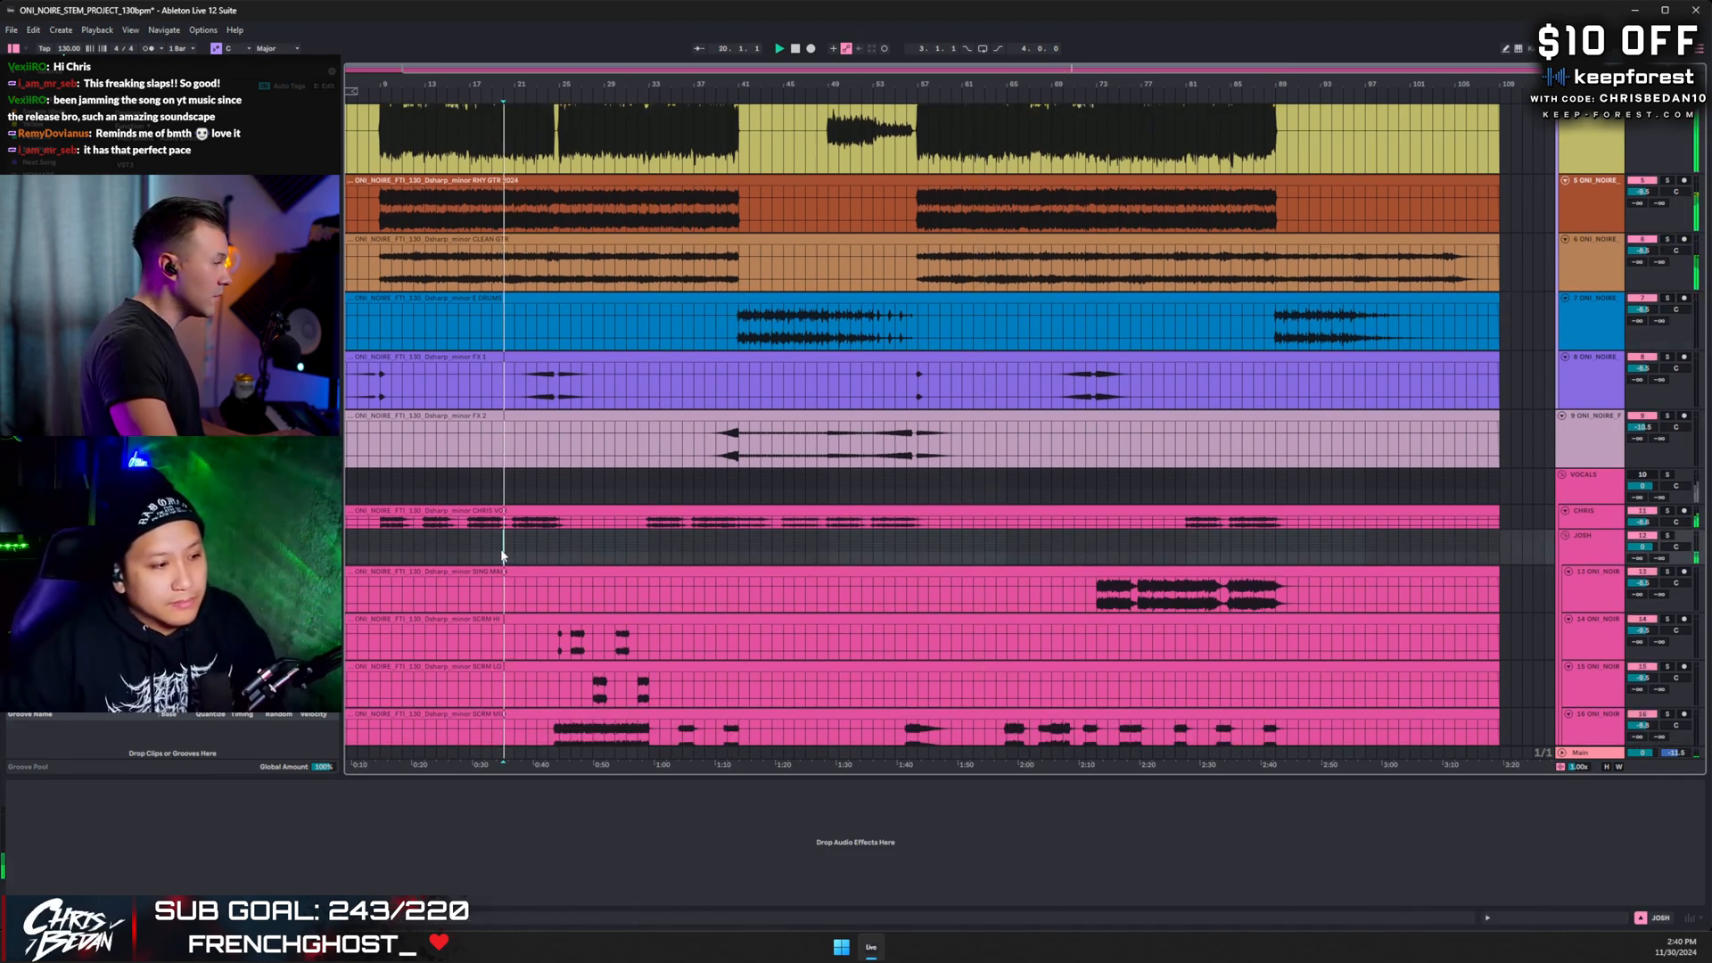
# - Unmute the VOCALS group to bring the vocal stems back into the full mix
pyautogui.scroll(-1, 504, 517)
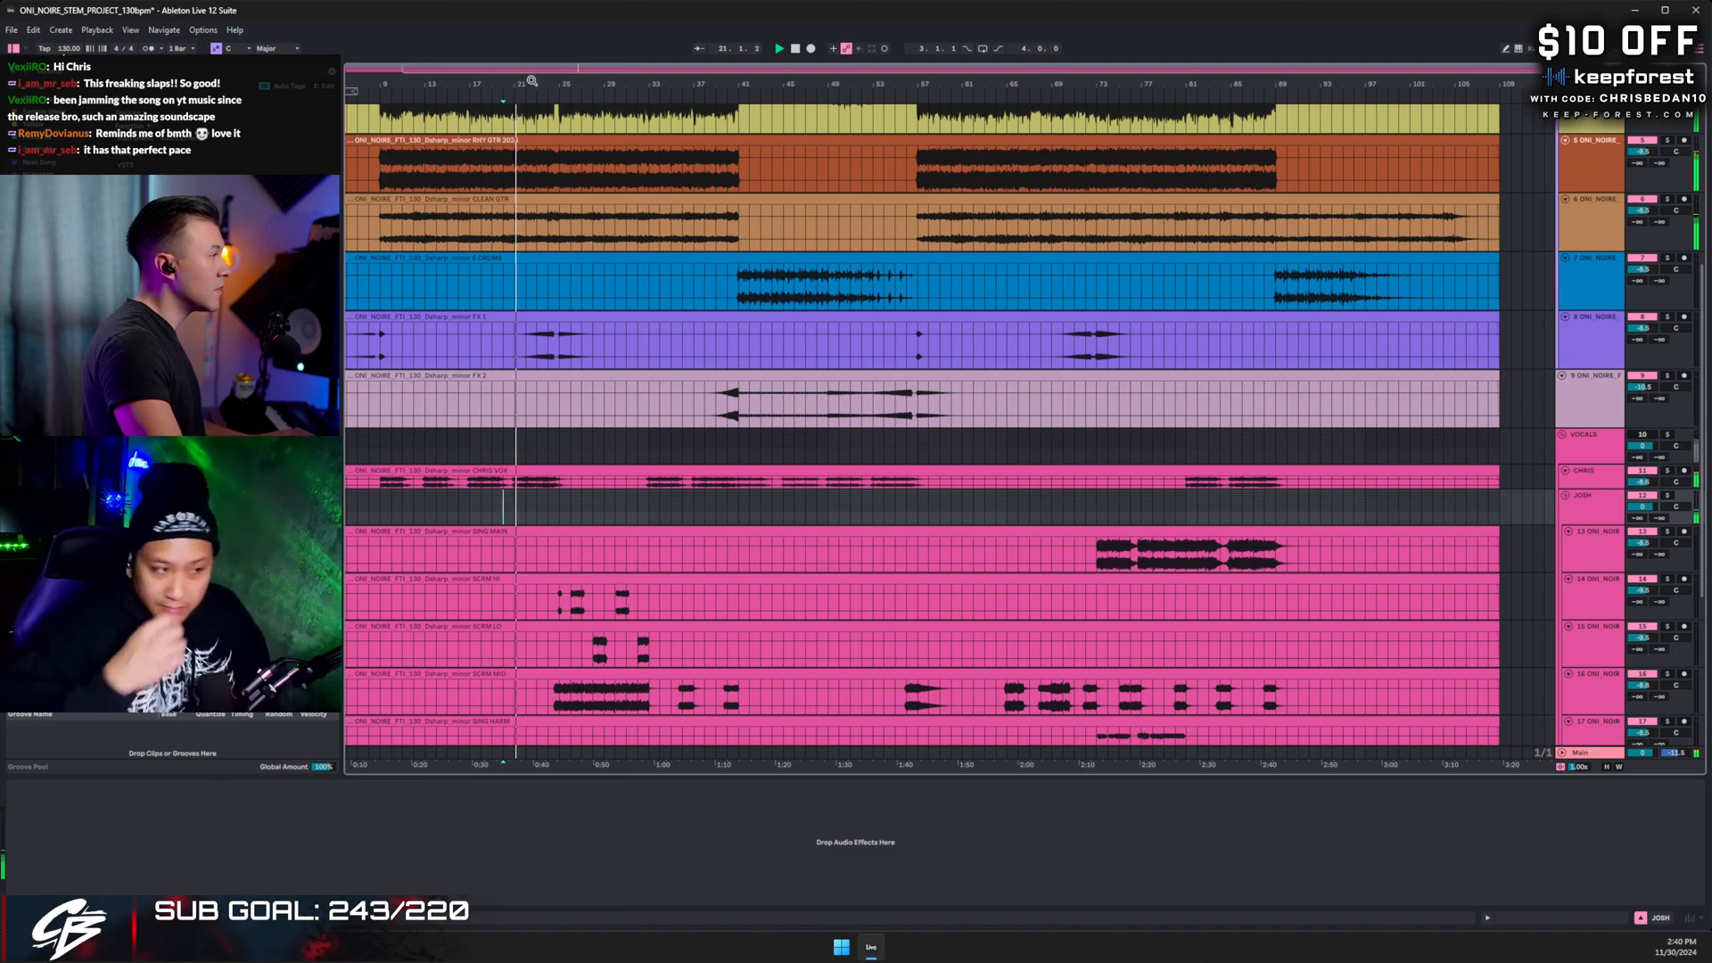
pyautogui.click(1648, 436)
pyautogui.press('space')
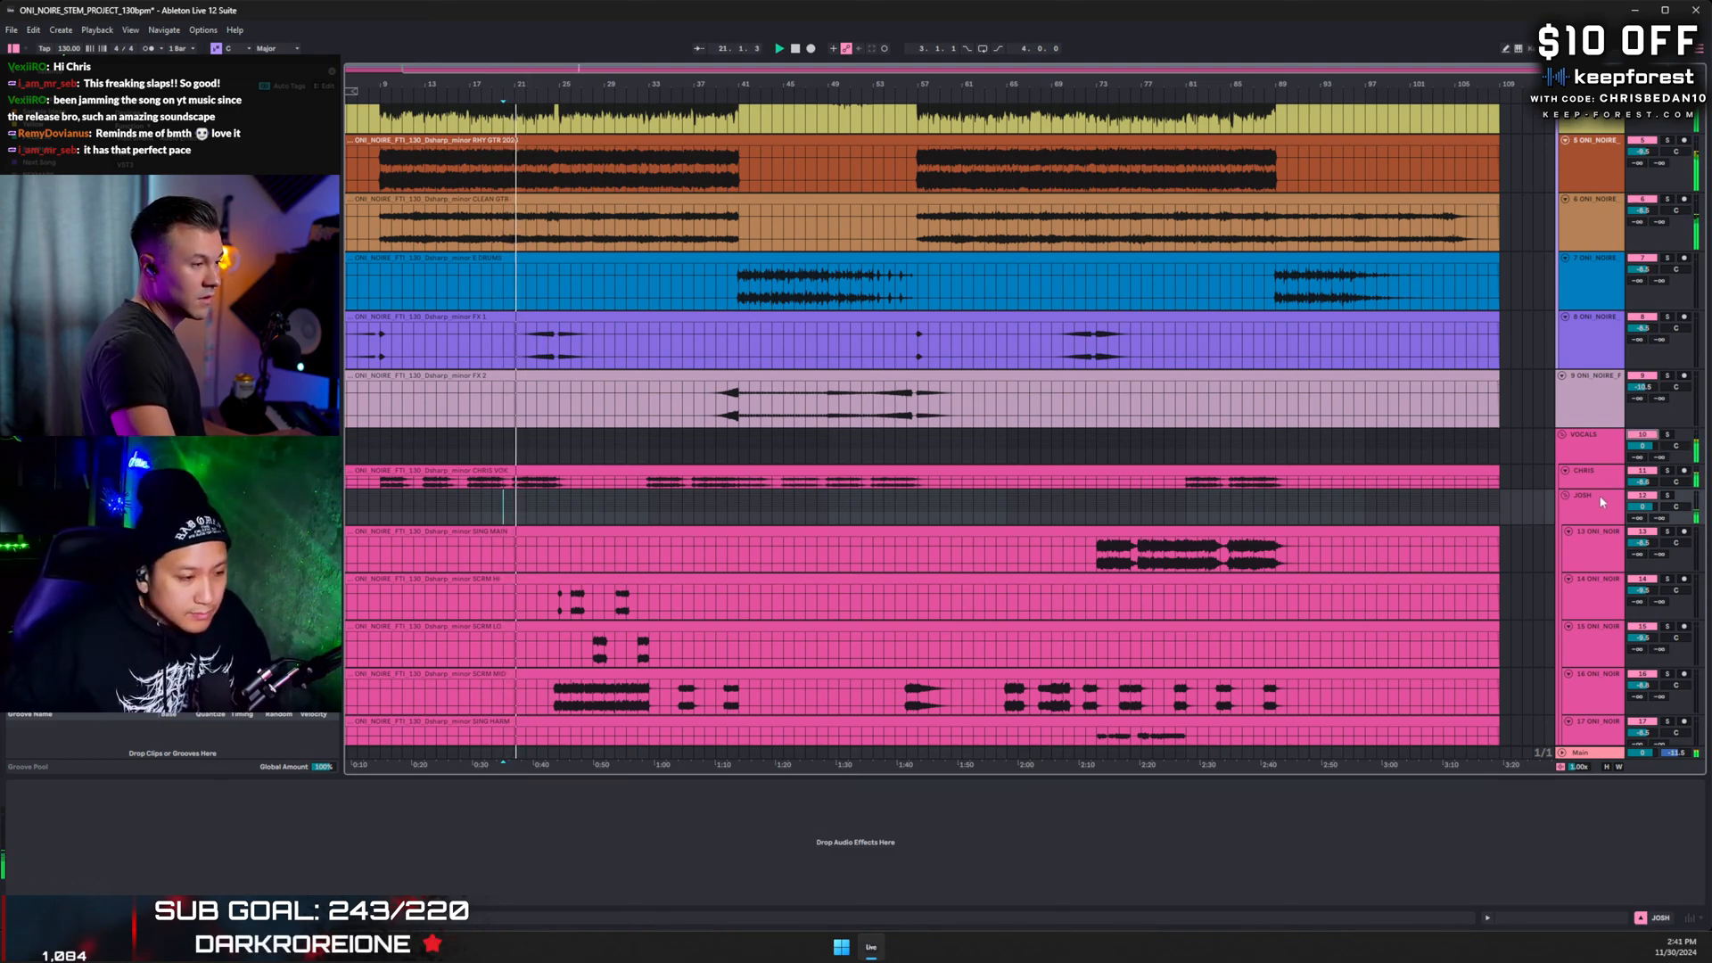
# - Increase the height of the first vocalist's track in the VOCALS group to show its waveform more clearly
pyautogui.moveTo(1593, 490); pyautogui.dragTo(1593, 510)
pyautogui.scroll(-5, 833, 459)
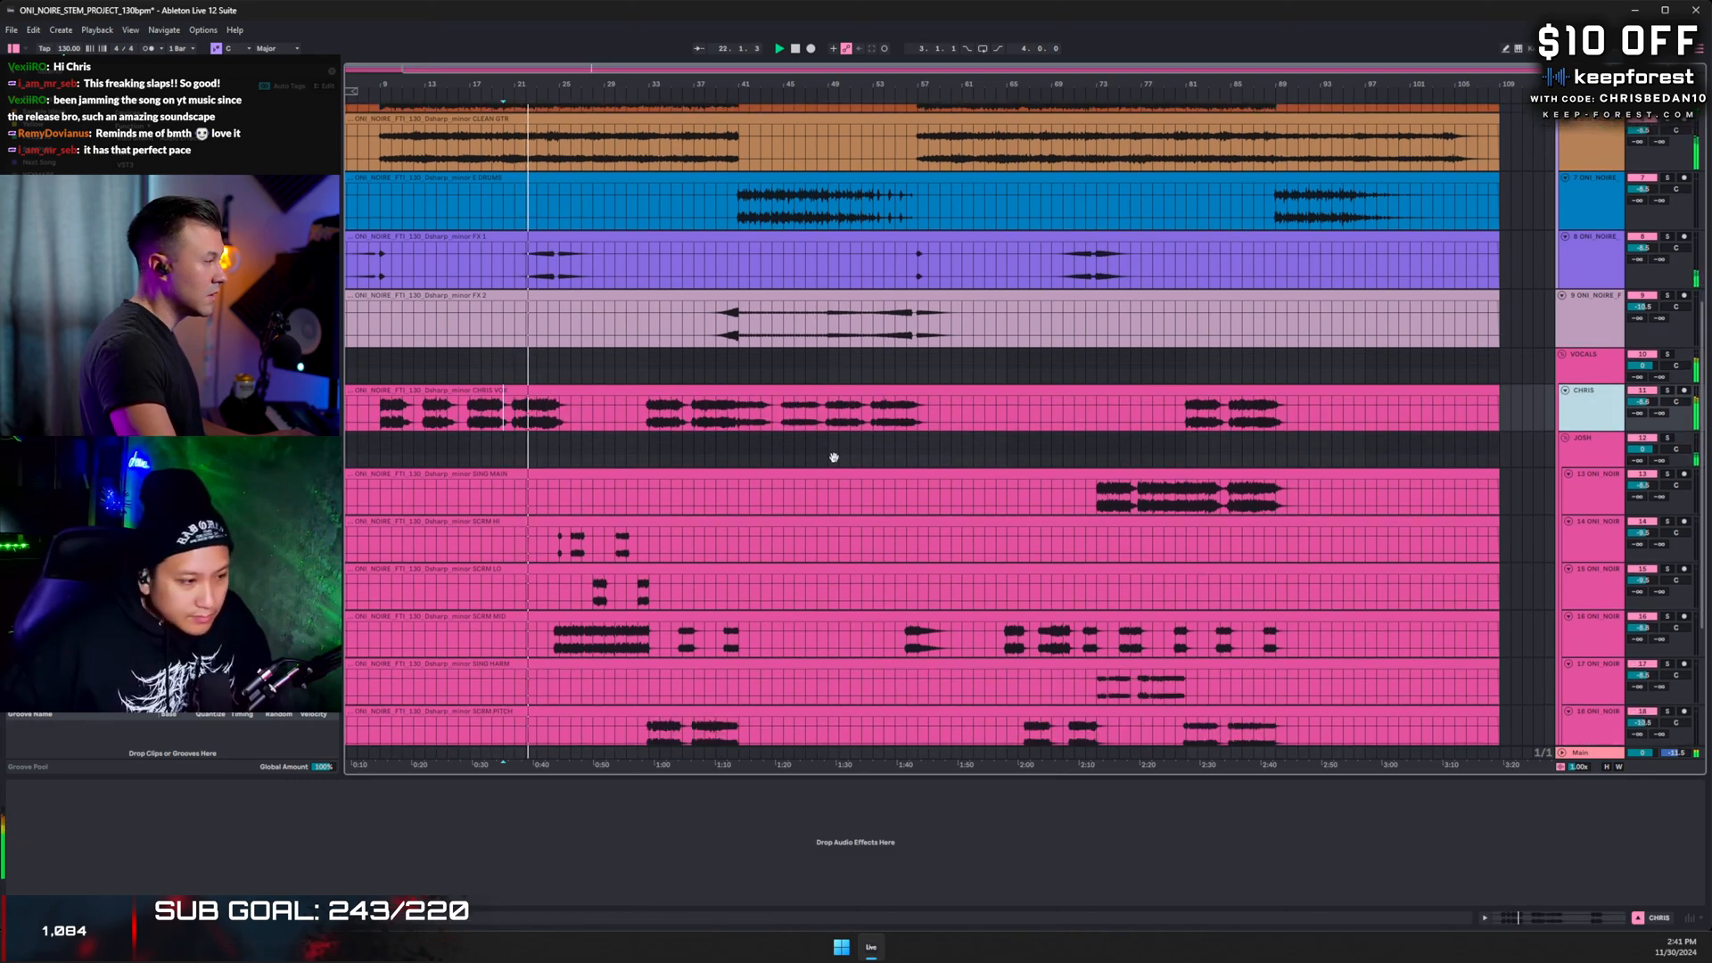
pyautogui.scroll(-1, 783, 389)
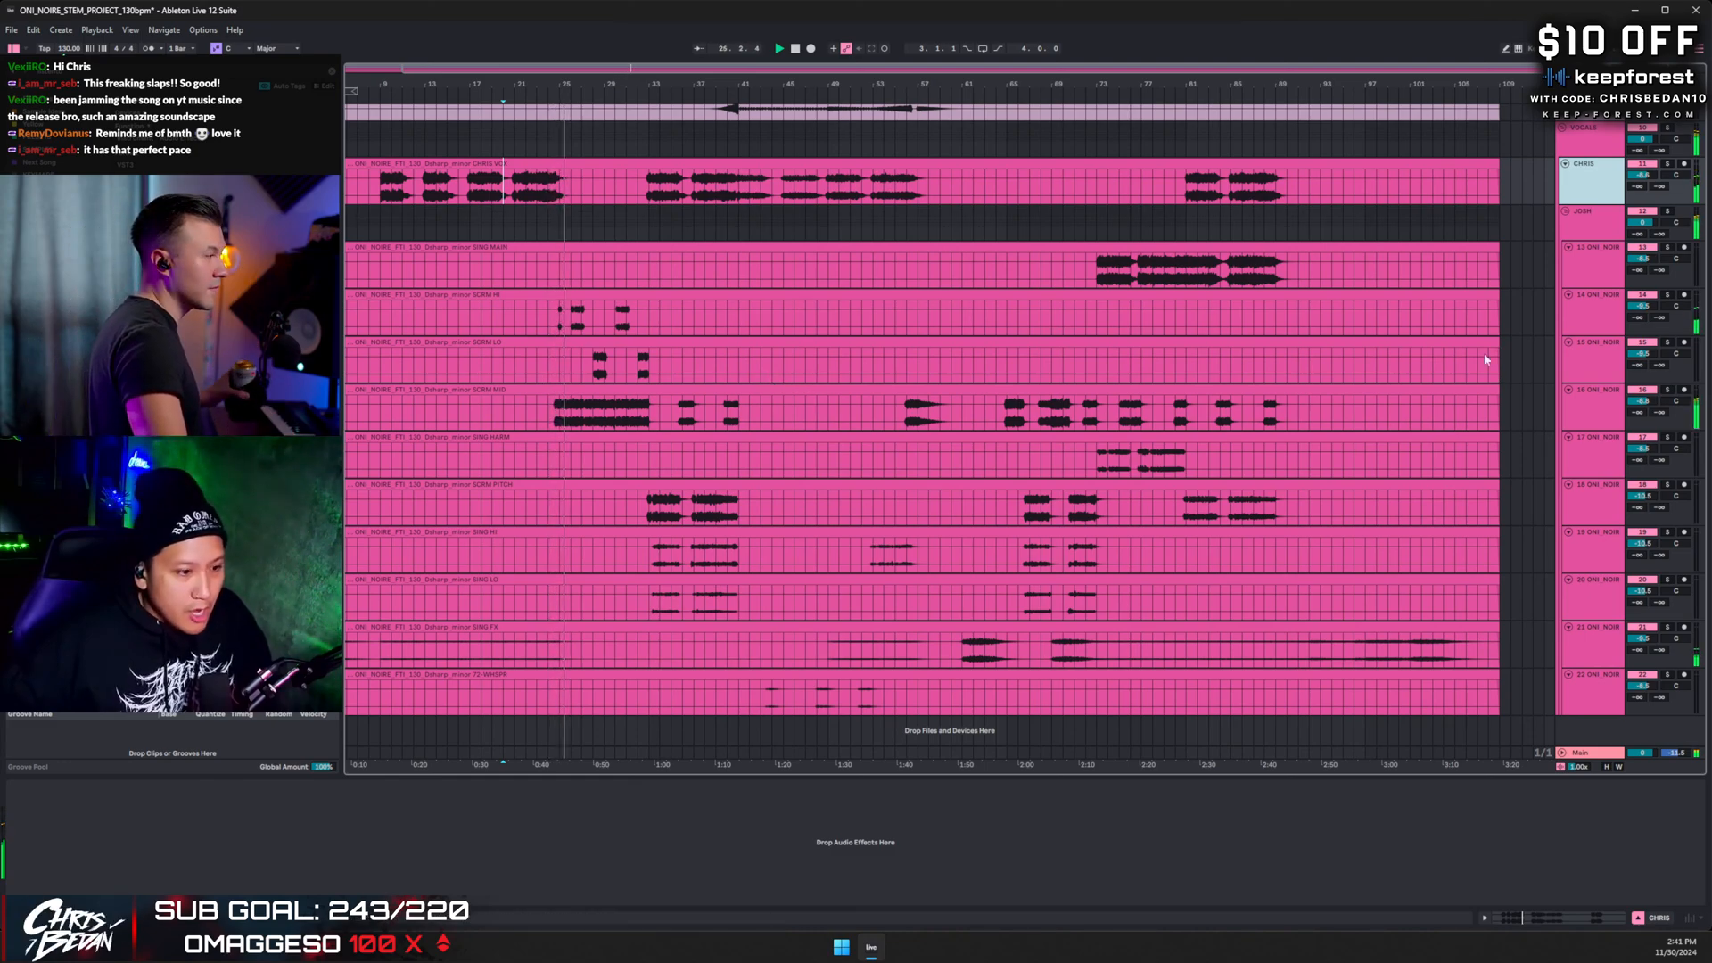
# - Raise the second vocalist's group volume to 1.0 dB and solo it, followed by the first vocalist's track
pyautogui.moveTo(1646, 223); pyautogui.dragTo(1646, 214)
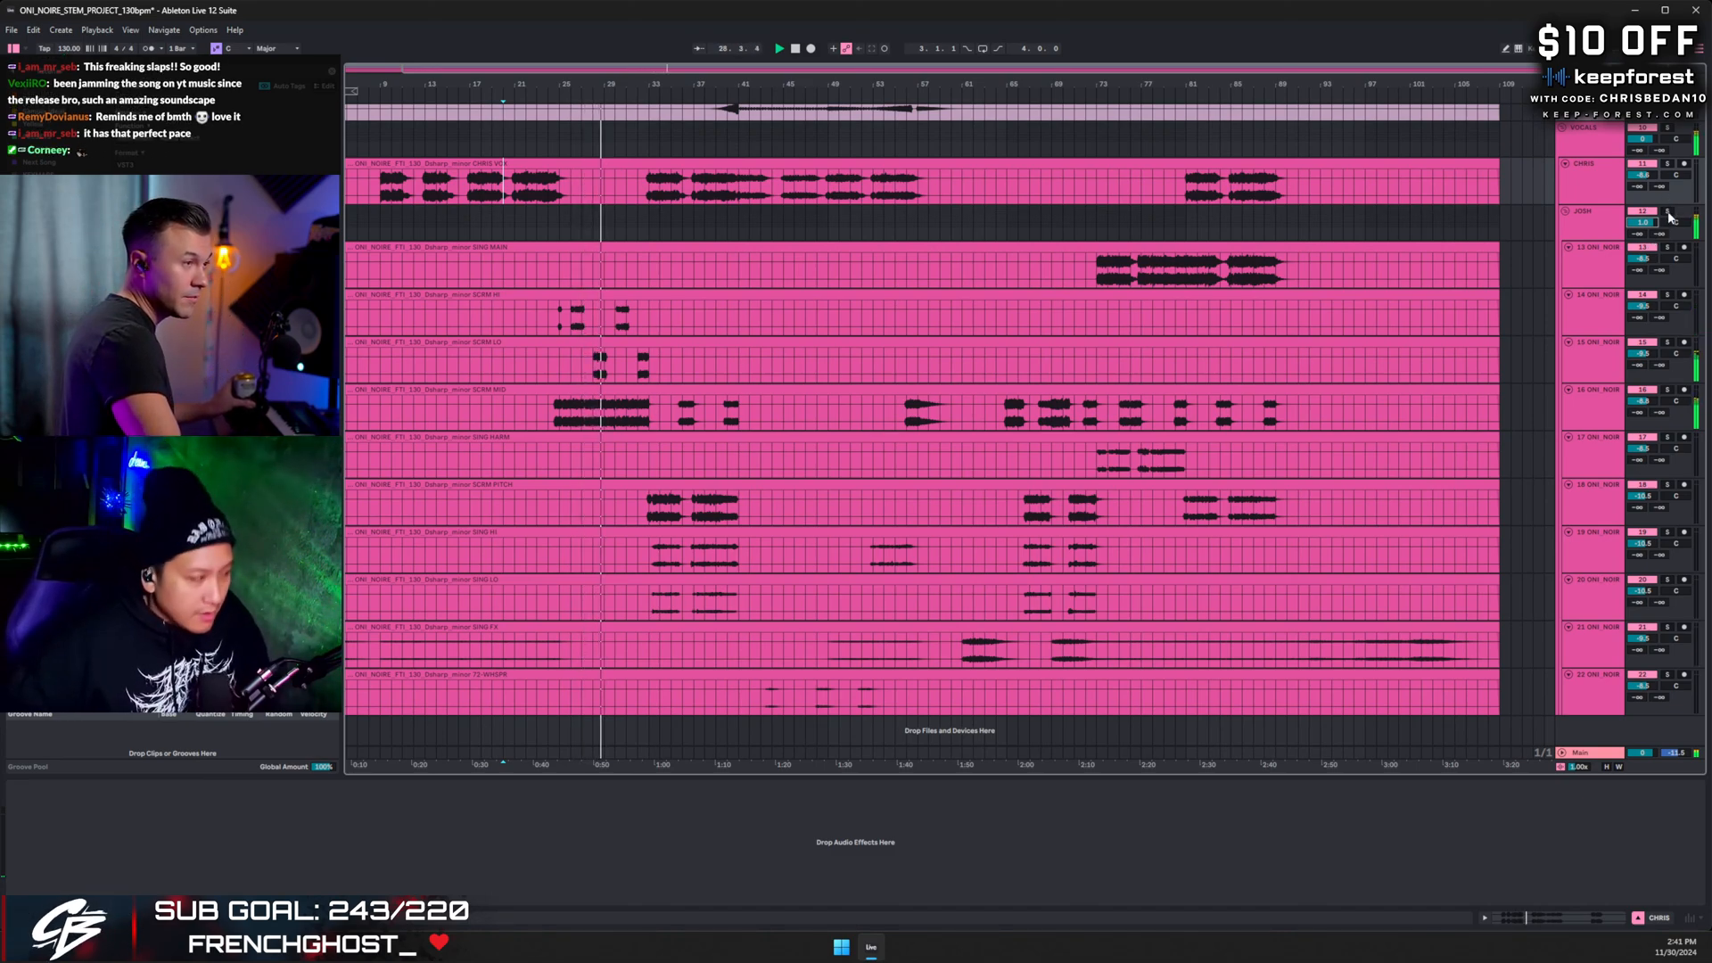
pyautogui.click(1669, 214)
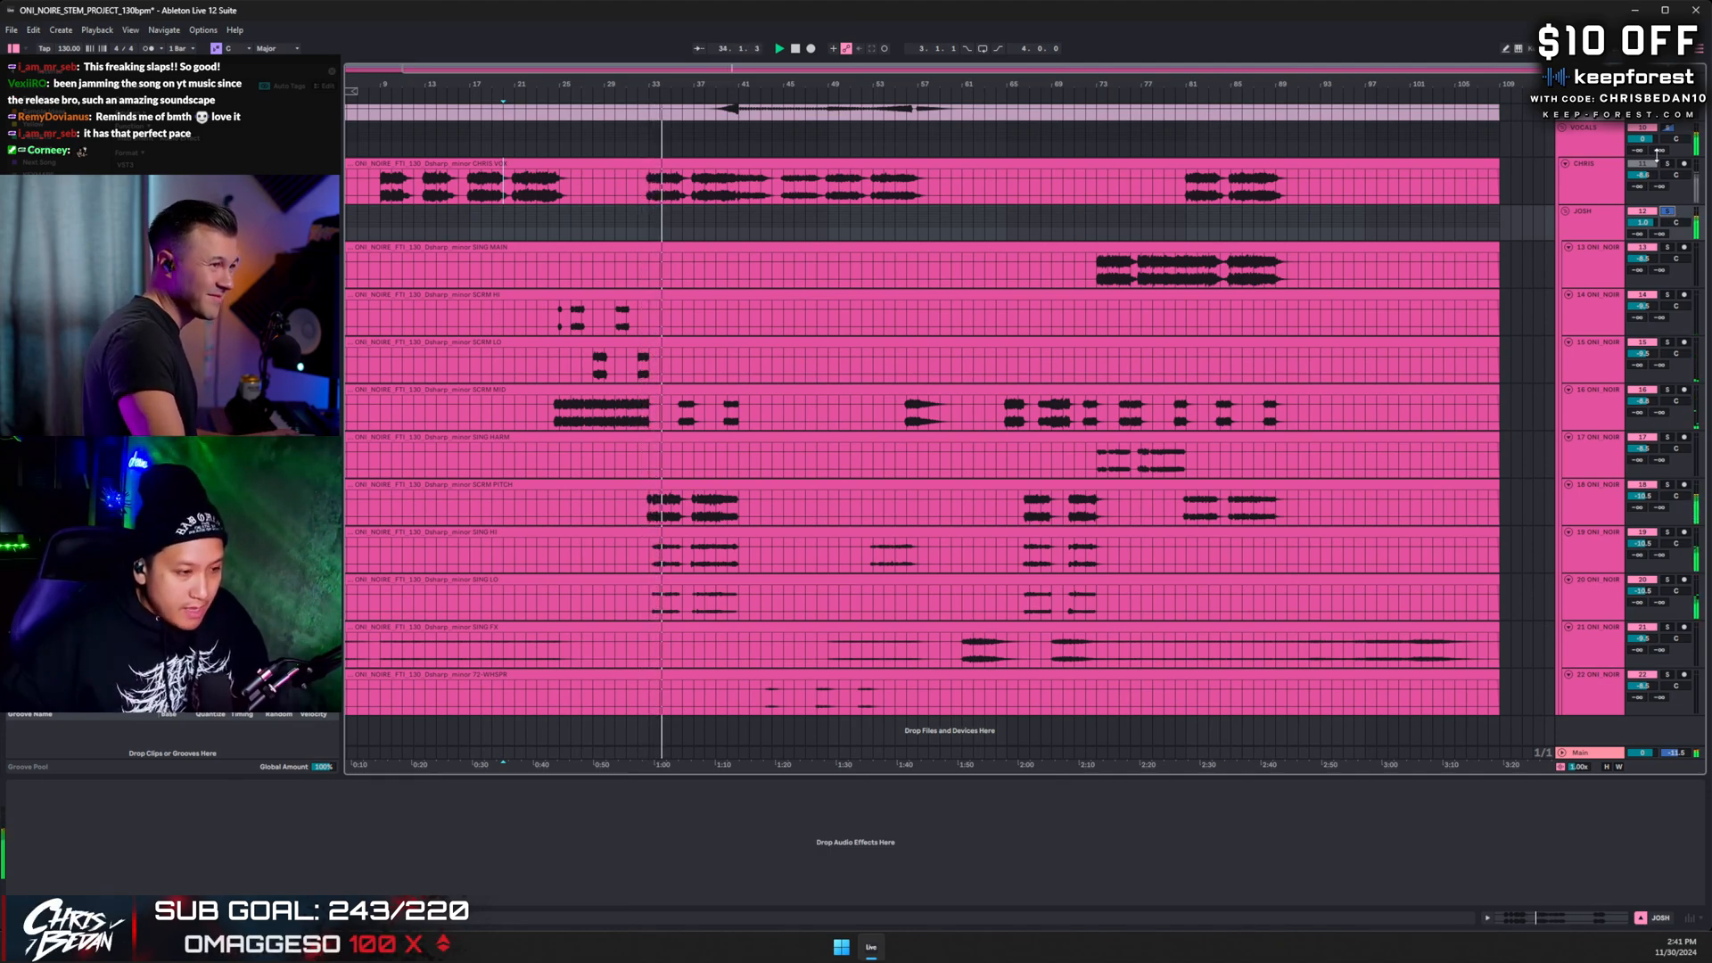
pyautogui.click(1668, 166)
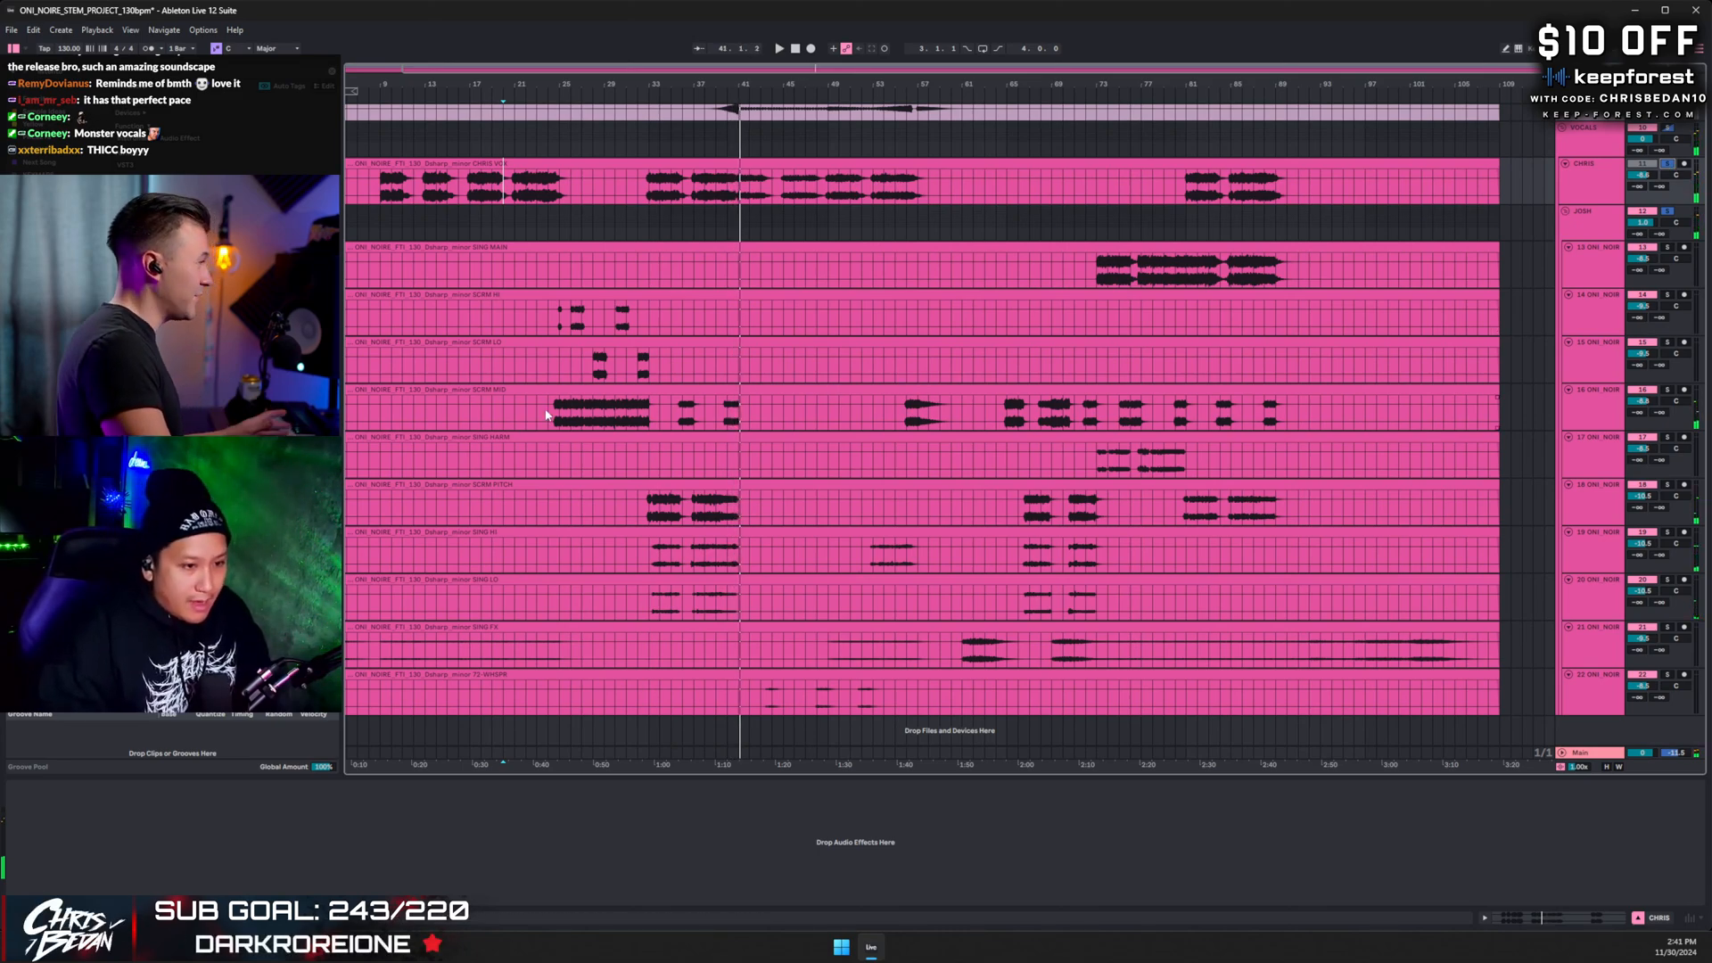
# - Highlight the second vocalist's stems from SCRM HI down to the whisper stem, starting at bar 23
pyautogui.click(527, 321)
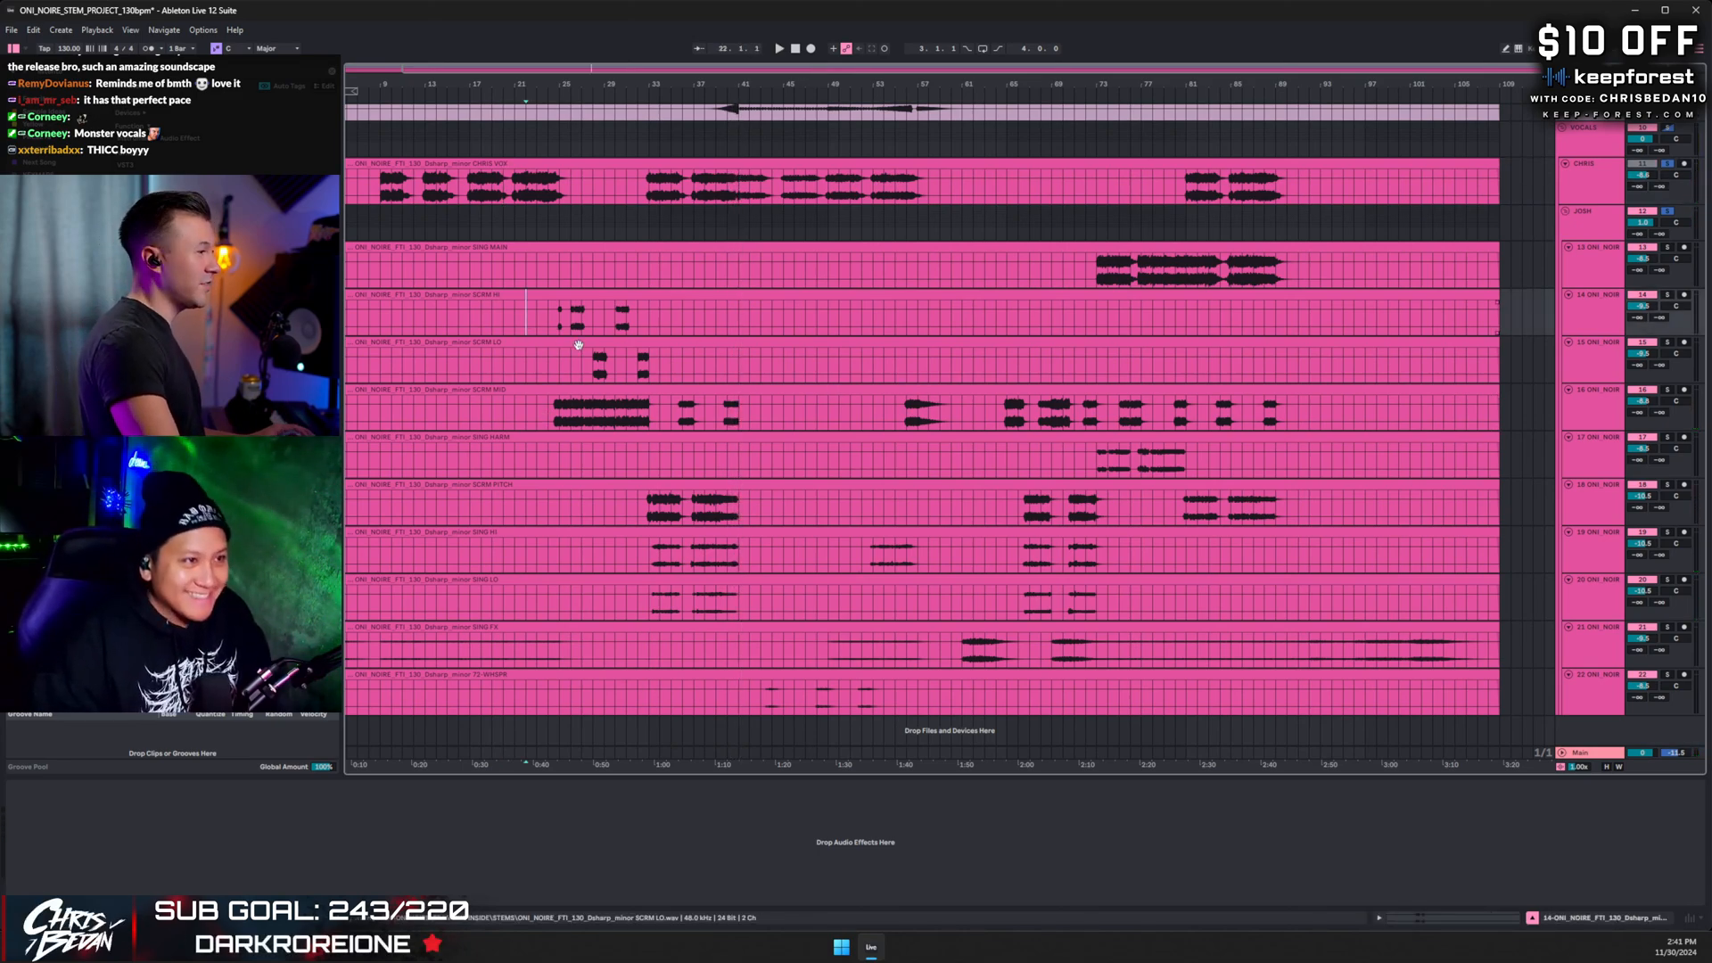
pyautogui.moveTo(530, 329); pyautogui.dragTo(723, 711)
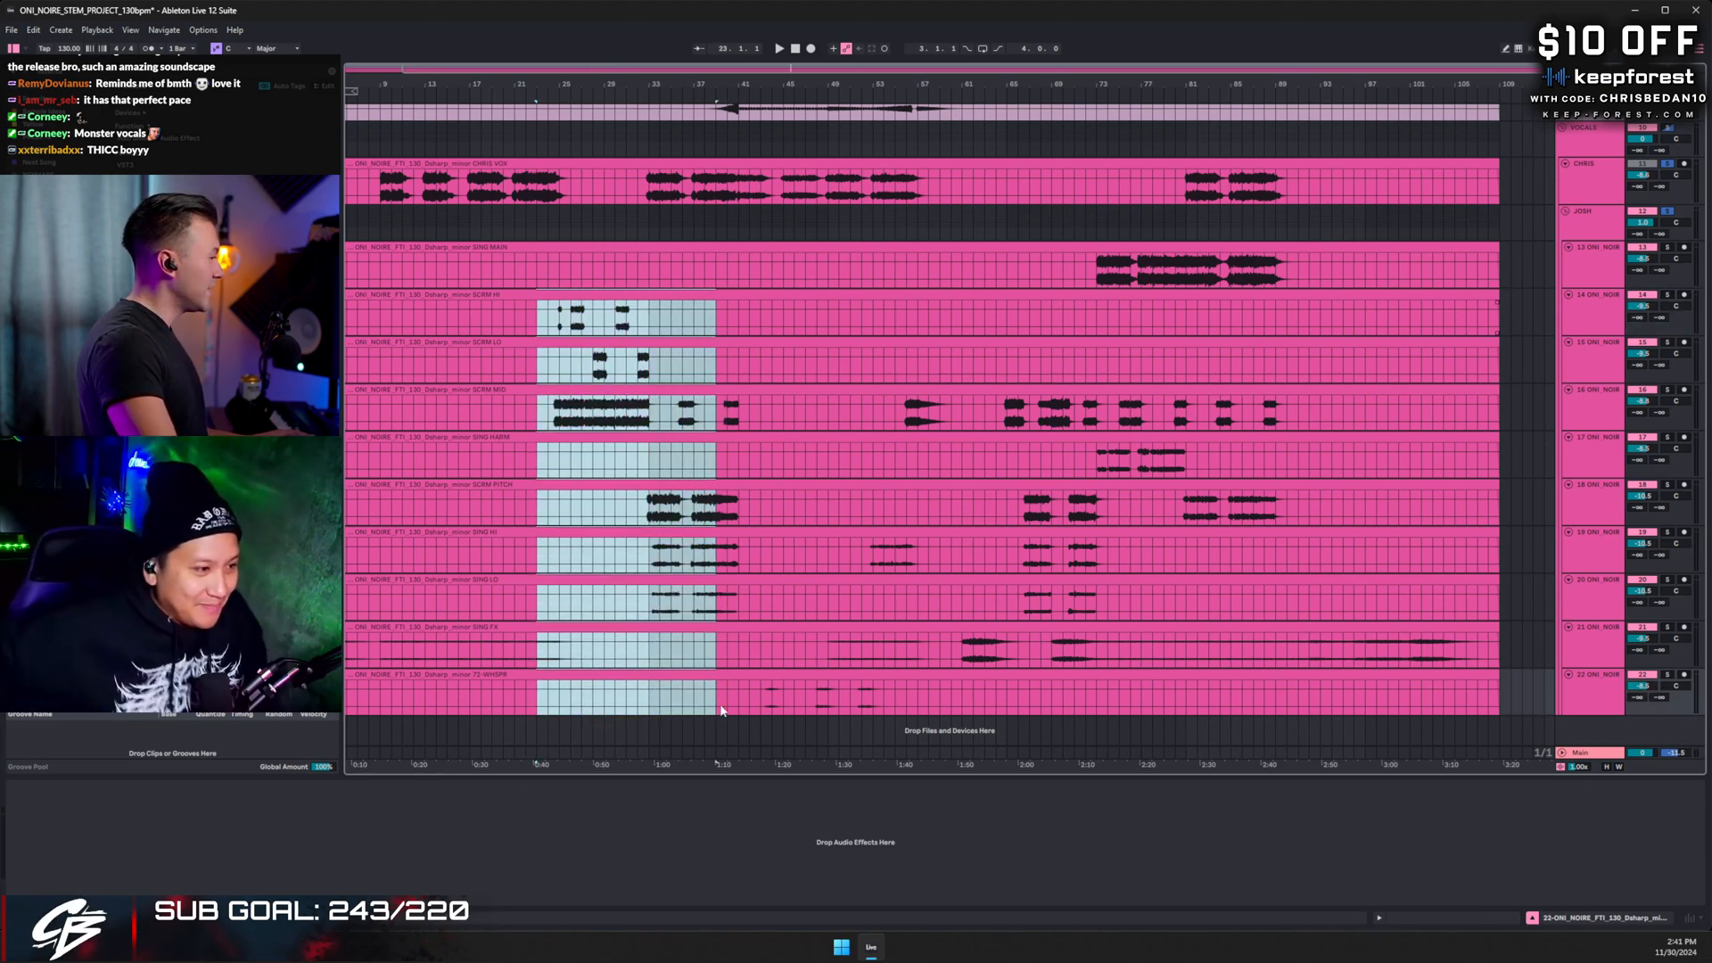
# - Solo the SING FX stem and play it from bar 7
pyautogui.click(361, 647)
pyautogui.hscroll(-3, 367, 660)
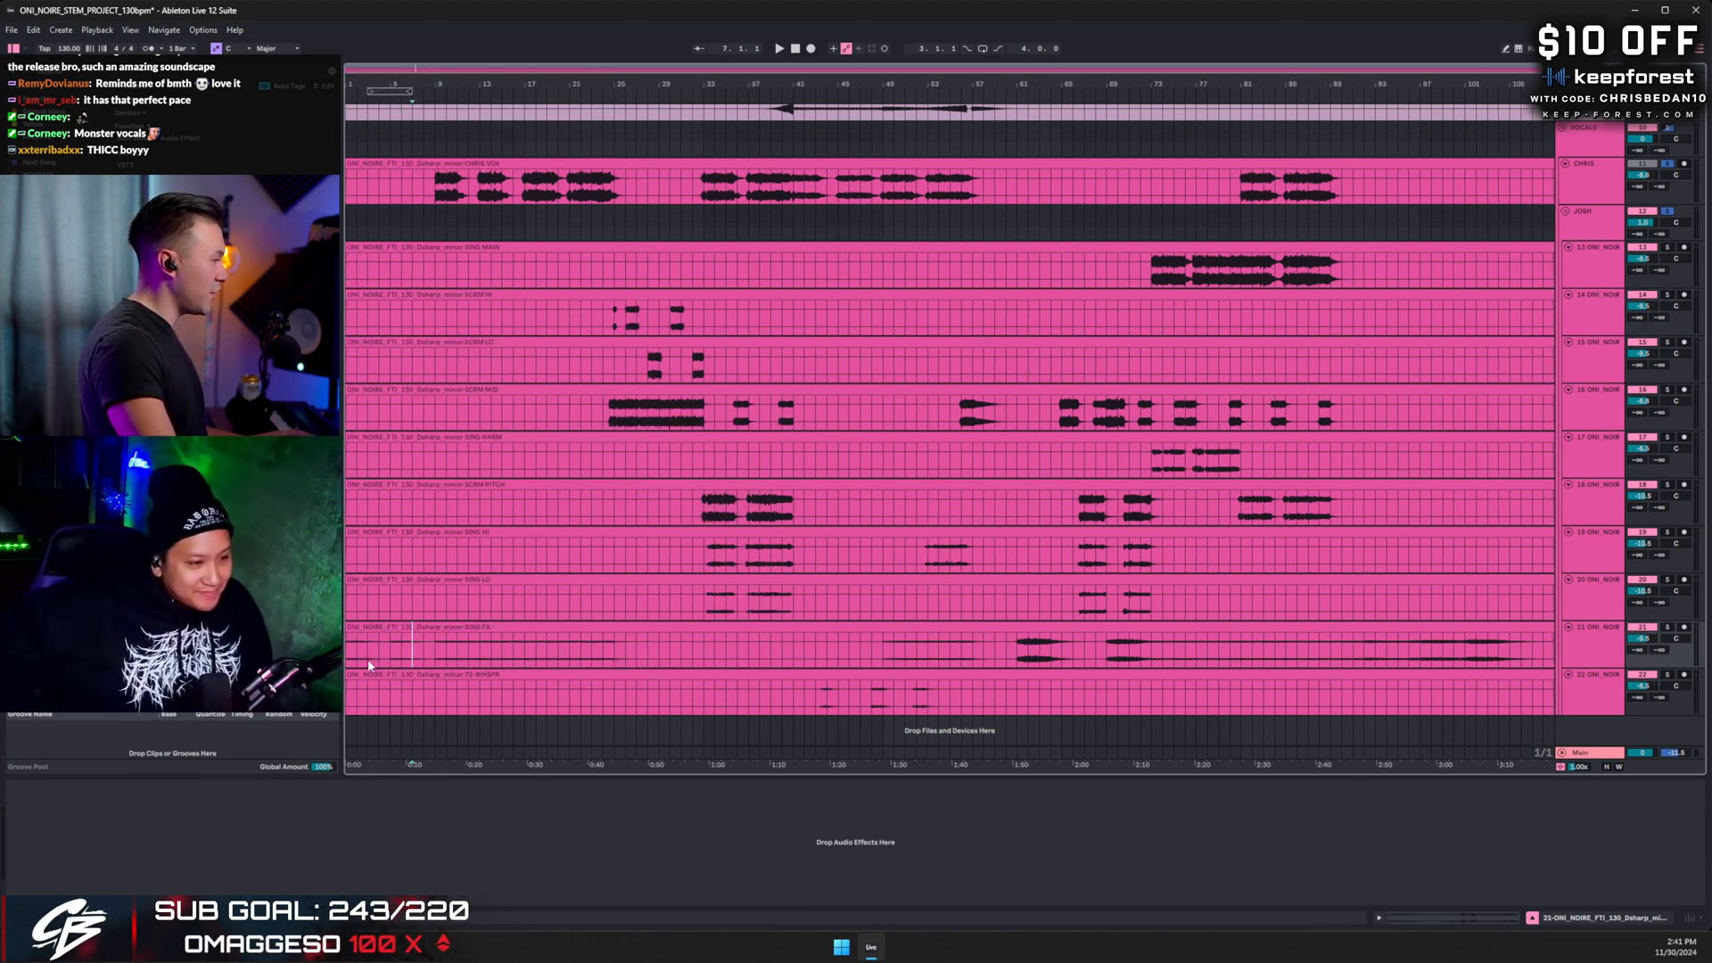
pyautogui.click(1668, 629)
pyautogui.press('space')
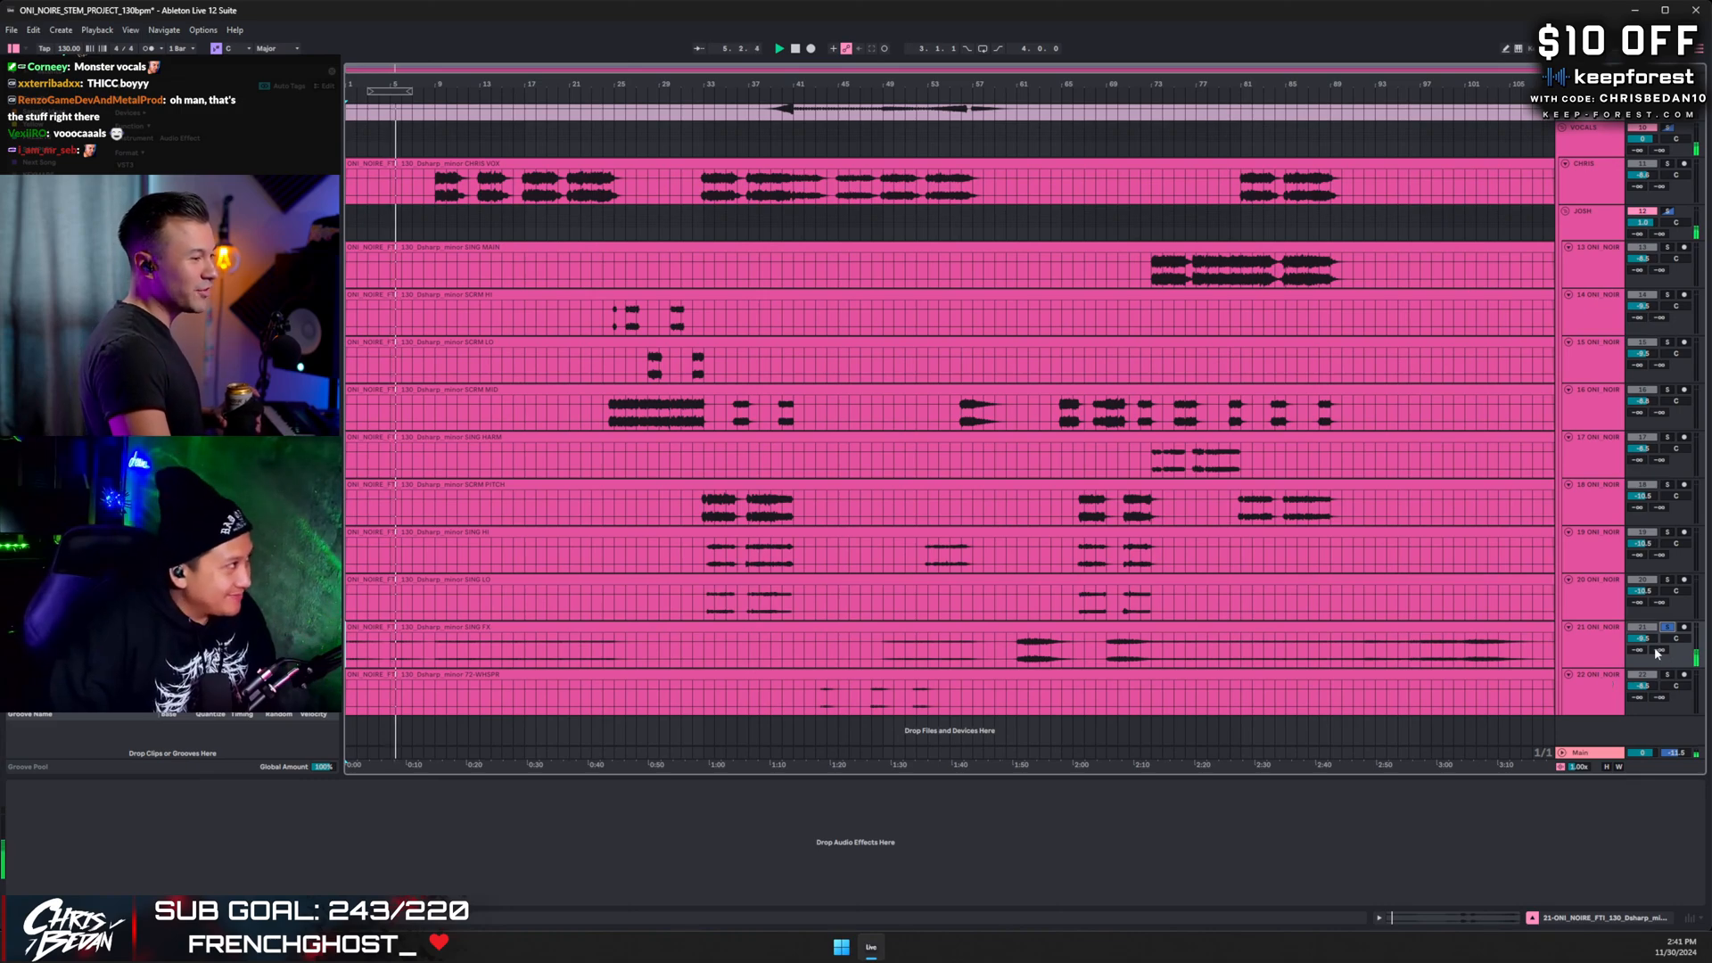
# - Raise the SING FX stem's volume and play its second section from bar 49
pyautogui.moveTo(1642, 638); pyautogui.dragTo(1643, 541)
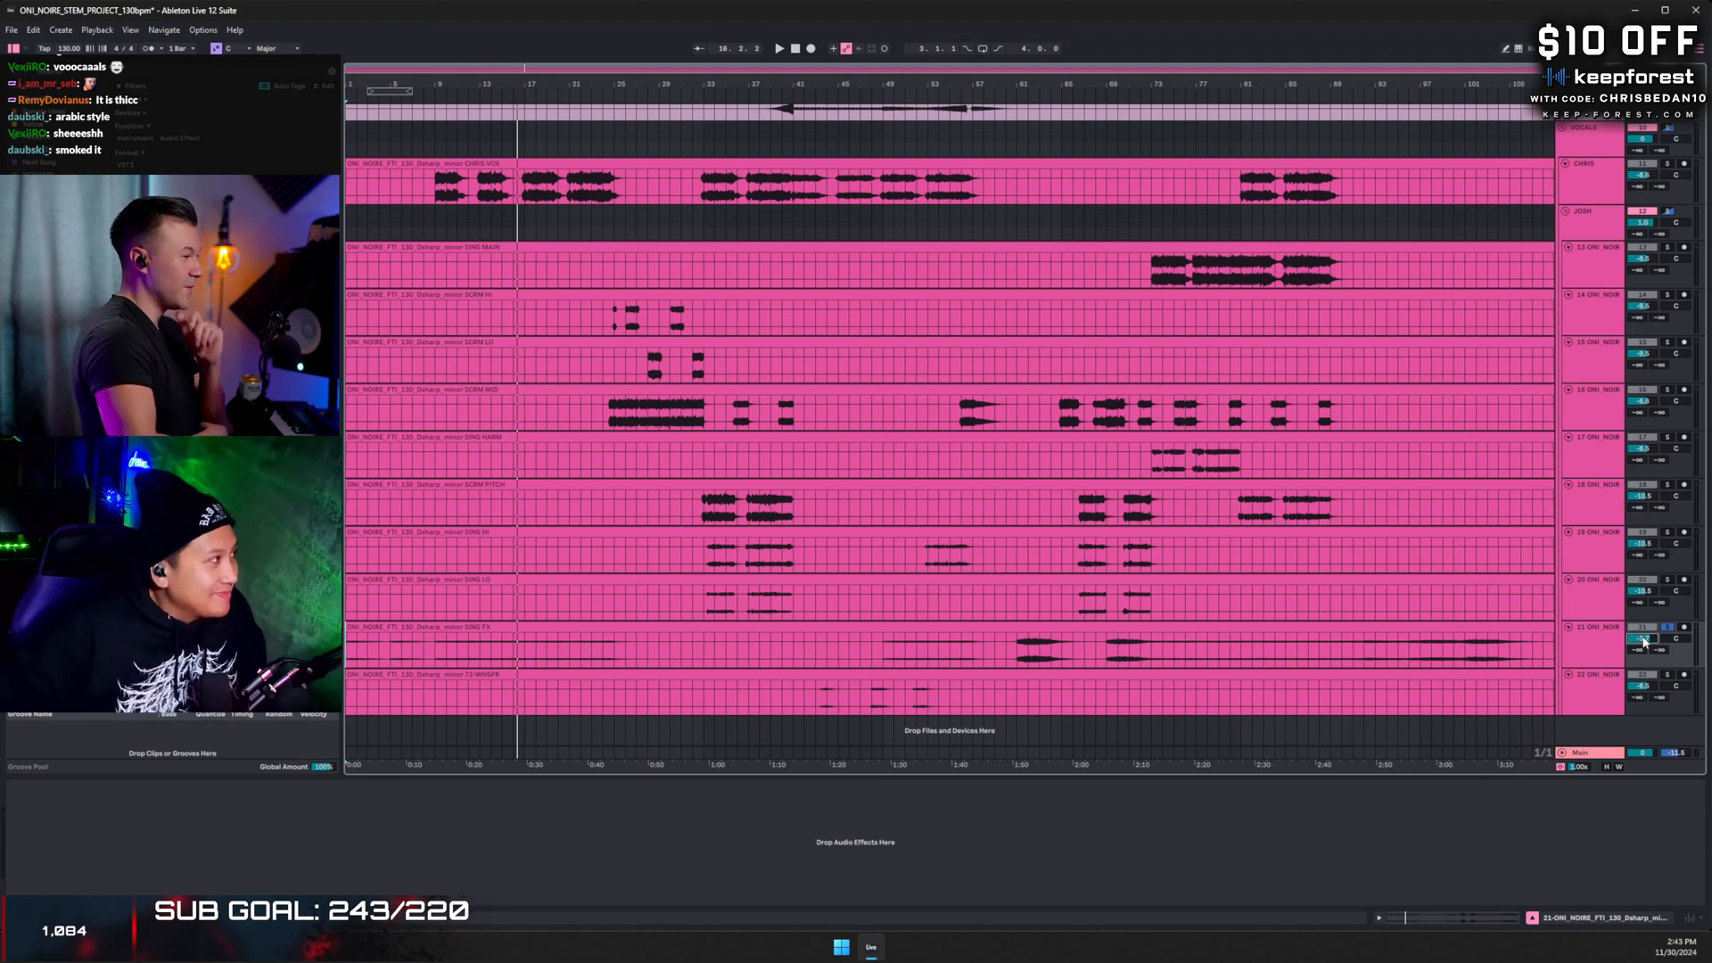
pyautogui.hscroll(5, 716, 666)
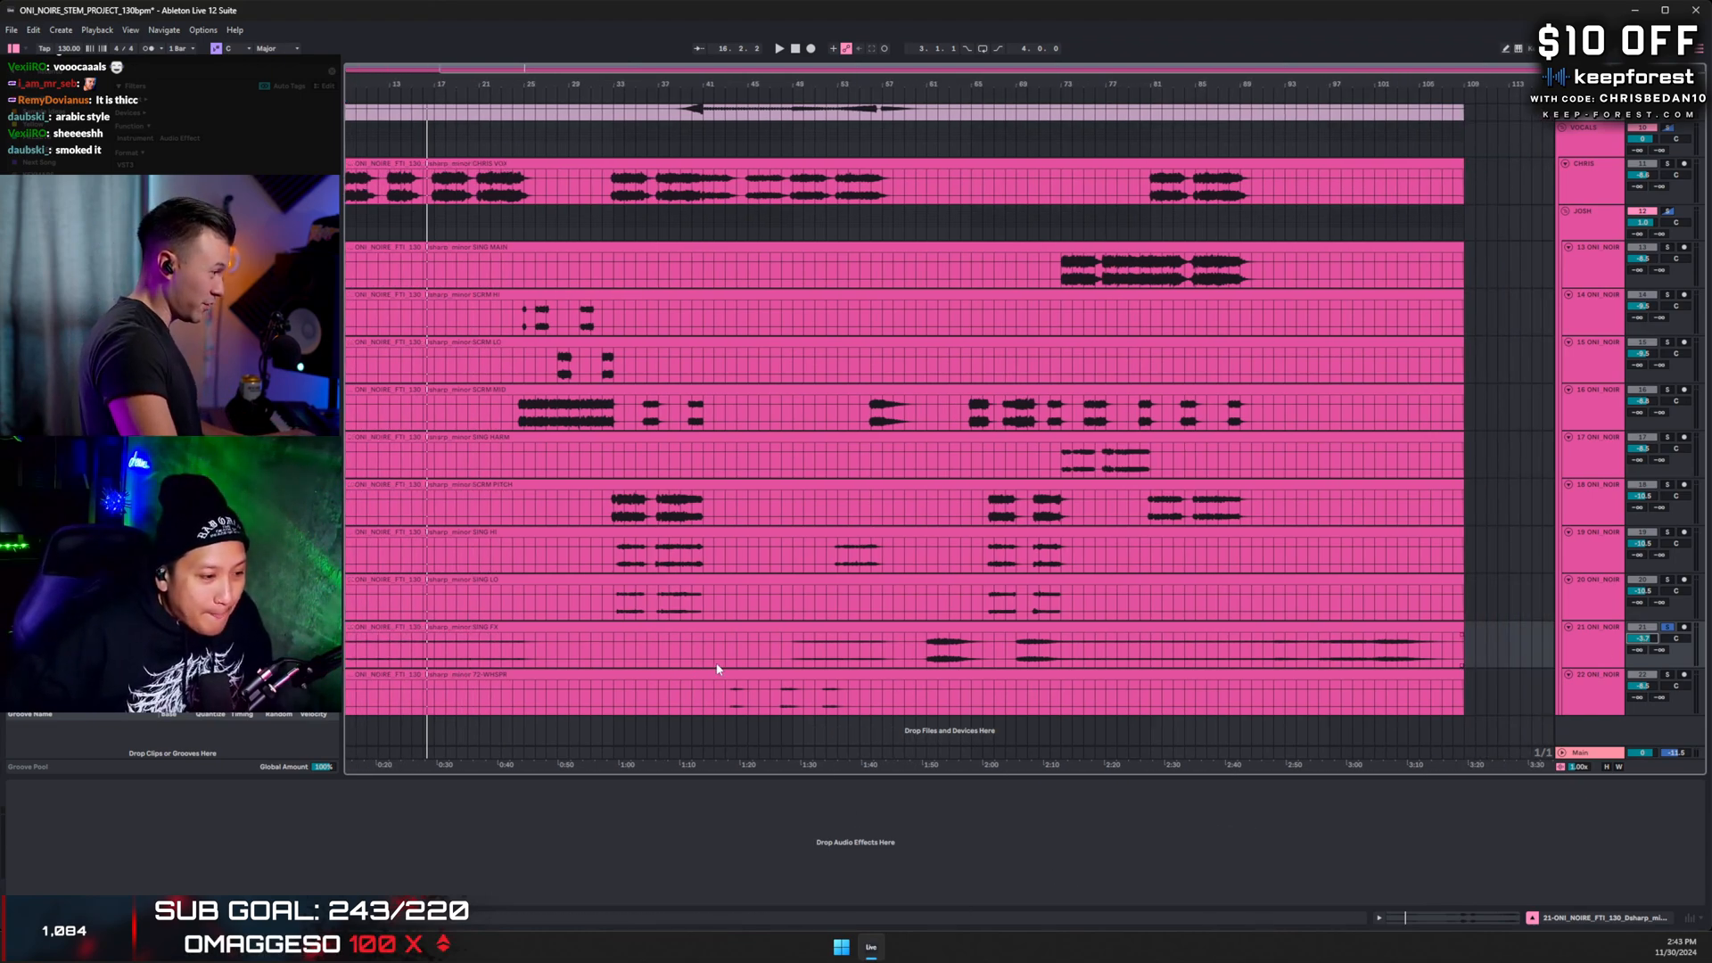
pyautogui.click(569, 627)
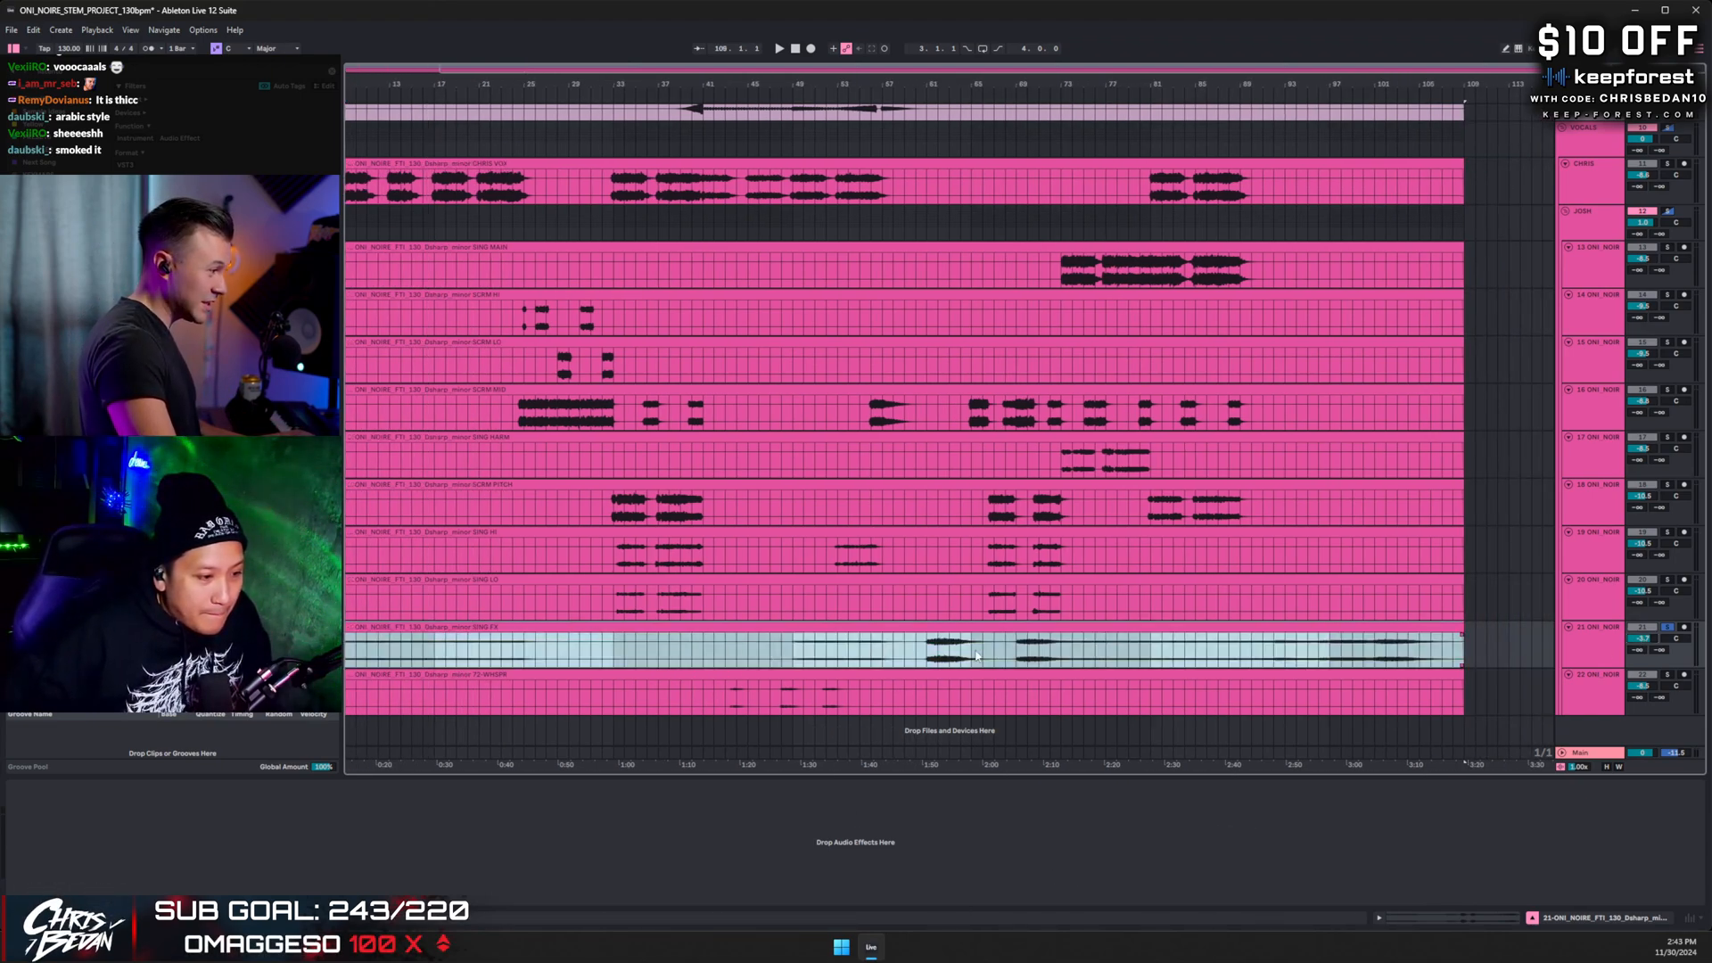
pyautogui.moveTo(789, 649); pyautogui.dragTo(1432, 659)
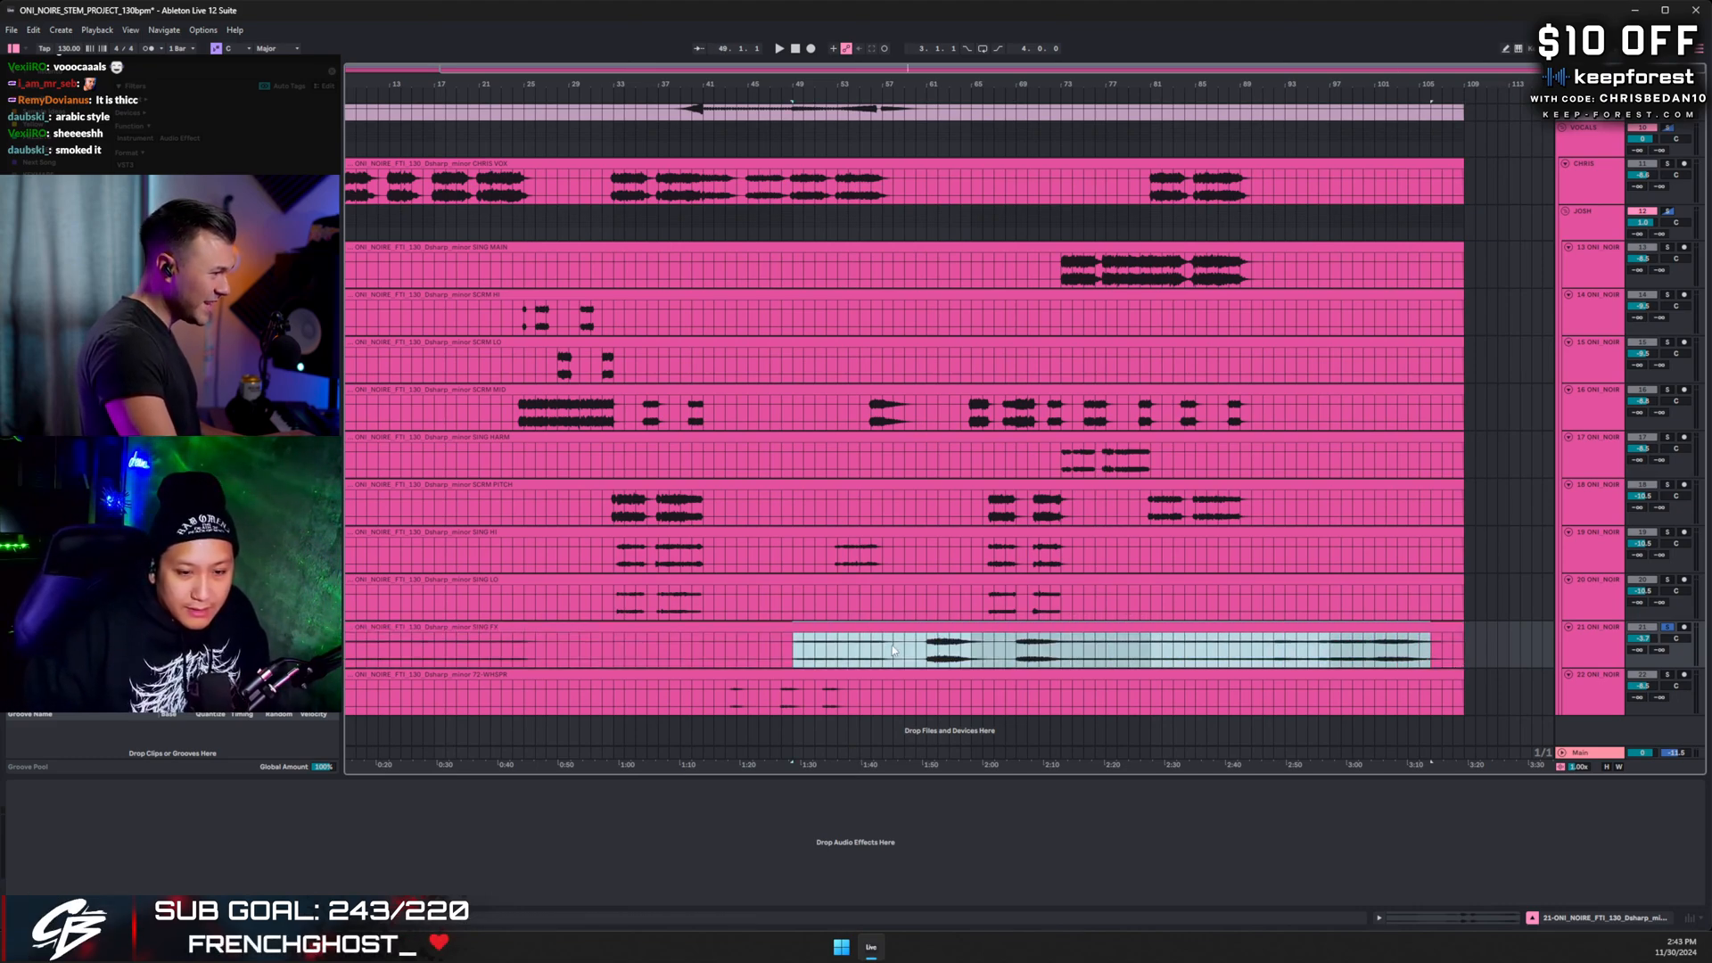
pyautogui.click(928, 651)
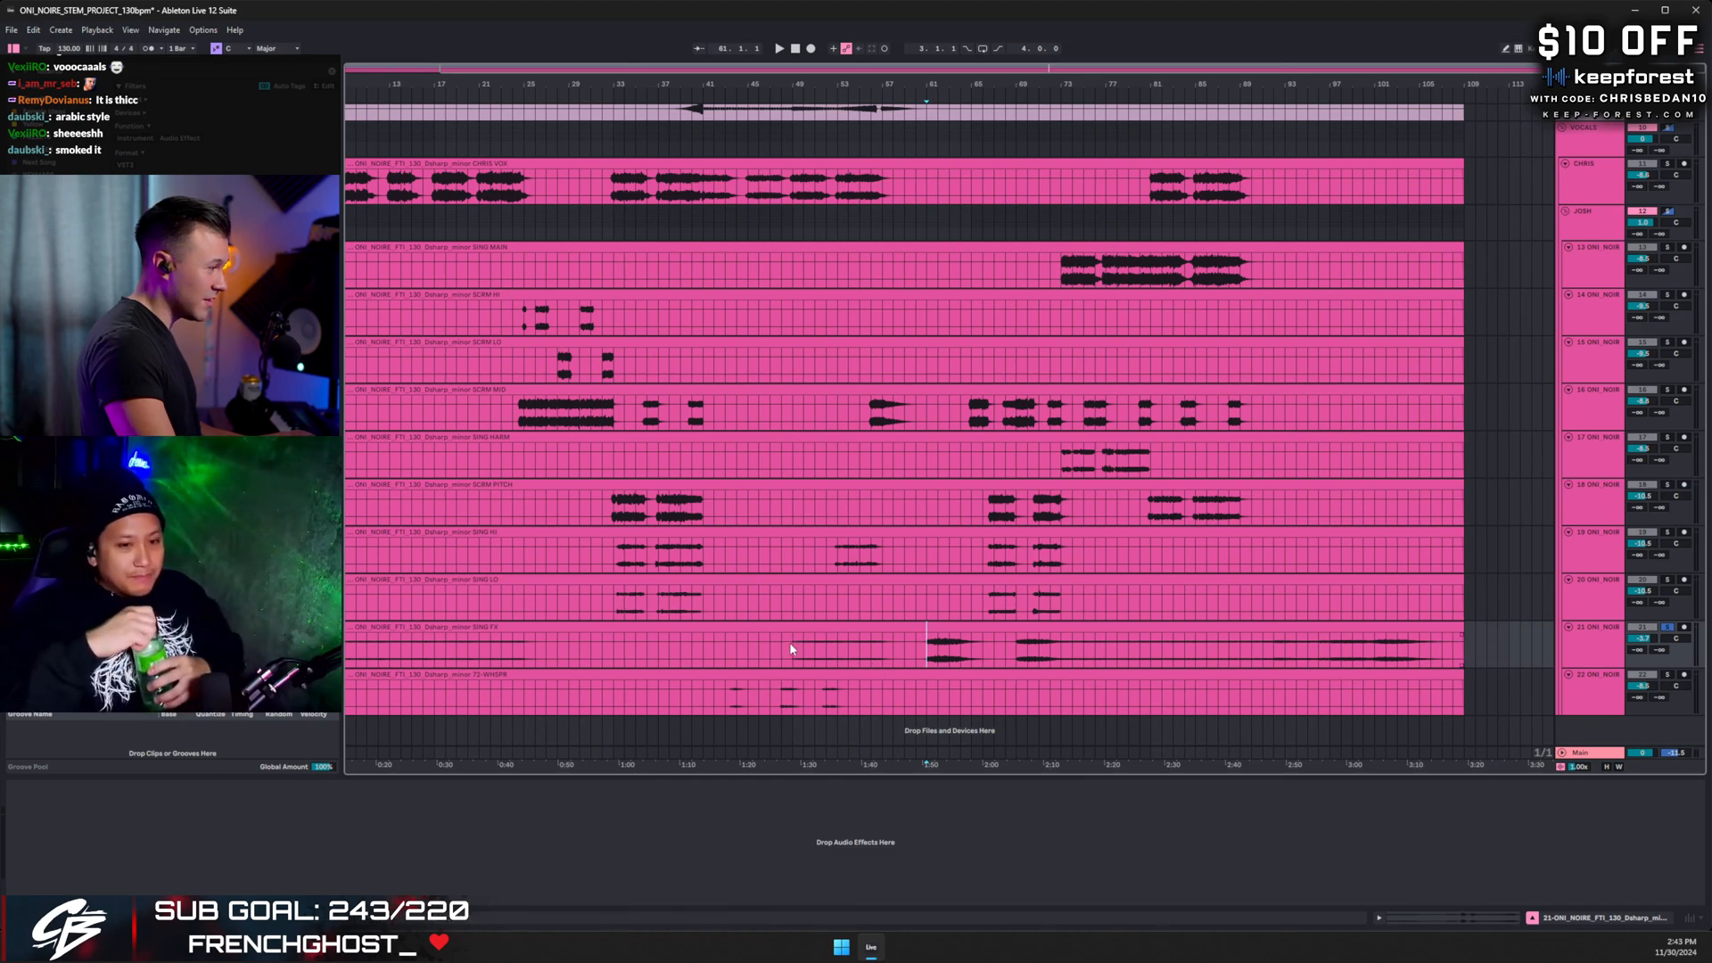
pyautogui.press('space')
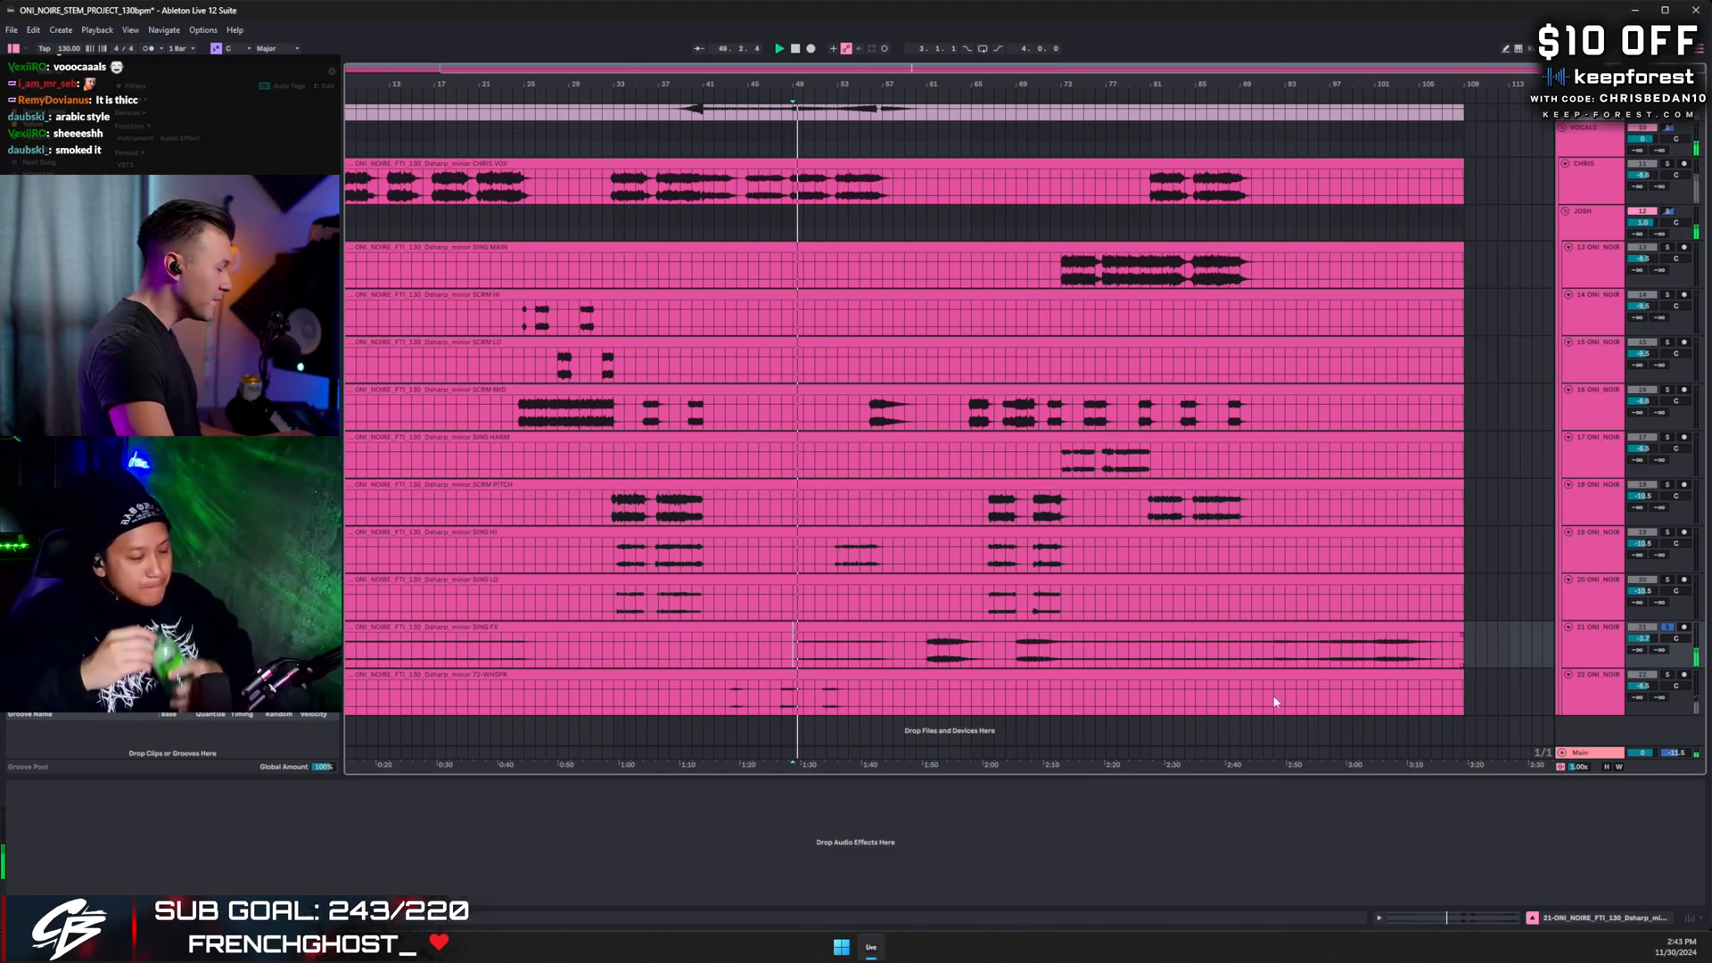
pyautogui.moveTo(1650, 639); pyautogui.dragTo(1650, 602)
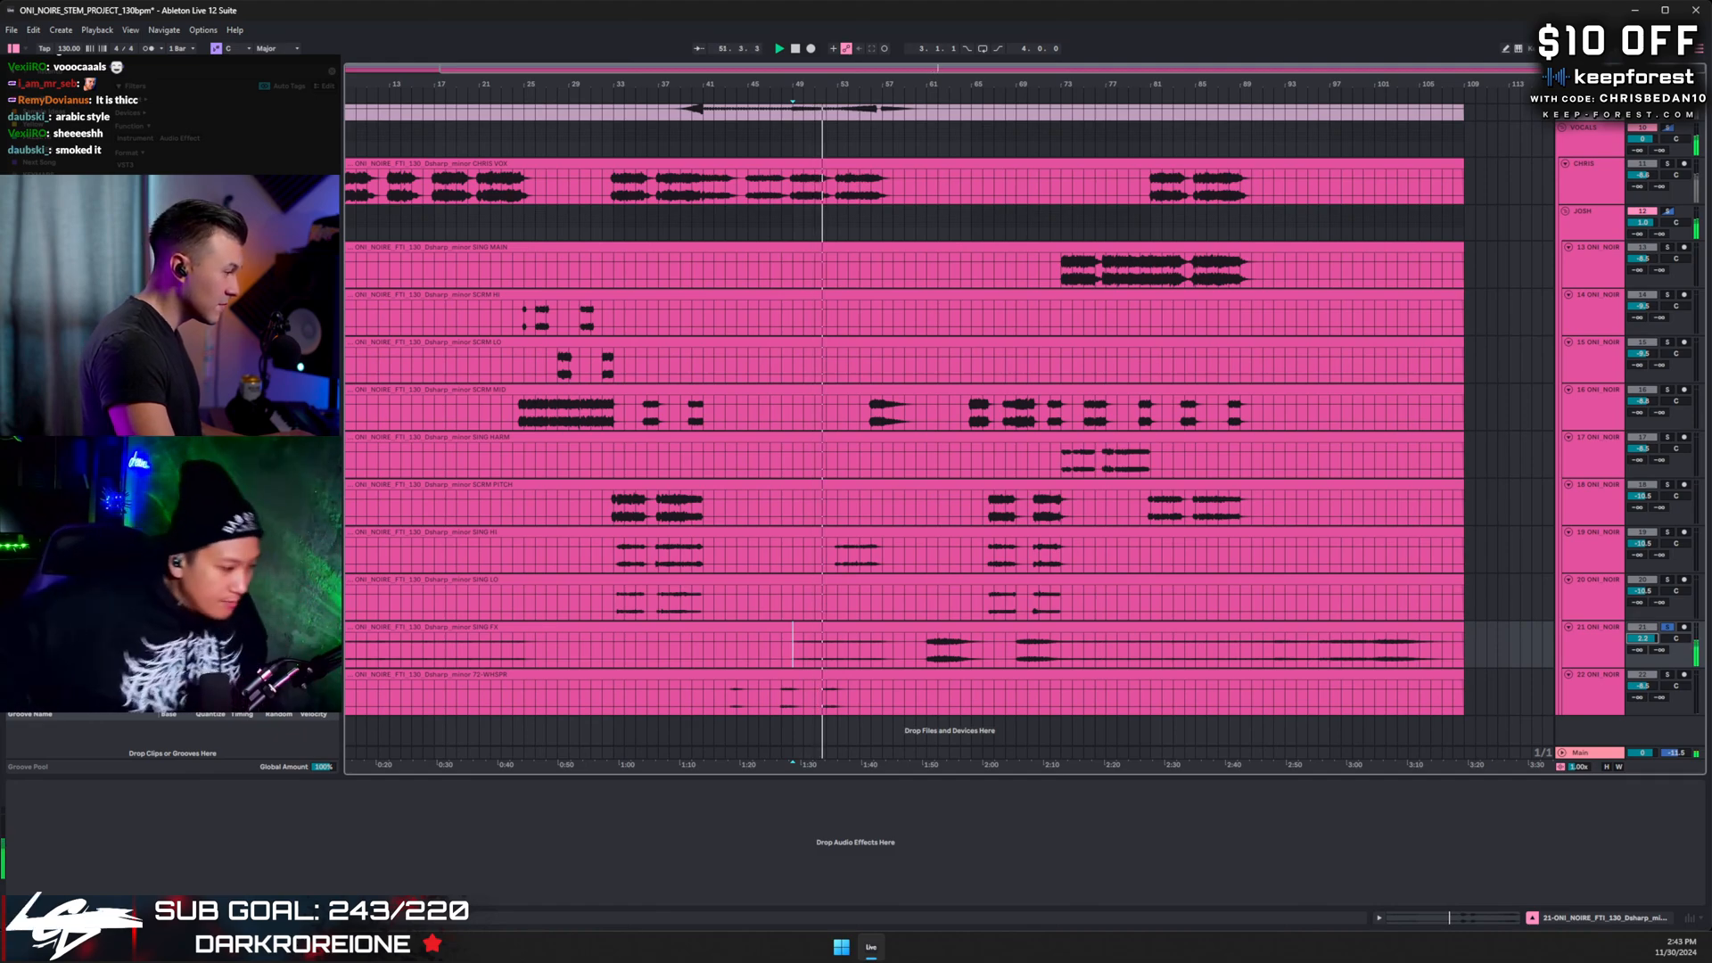
# - Audition the SING FX swells from bars 61 and 69, setting the stem's volume to -6.7 dB
pyautogui.click(928, 653)
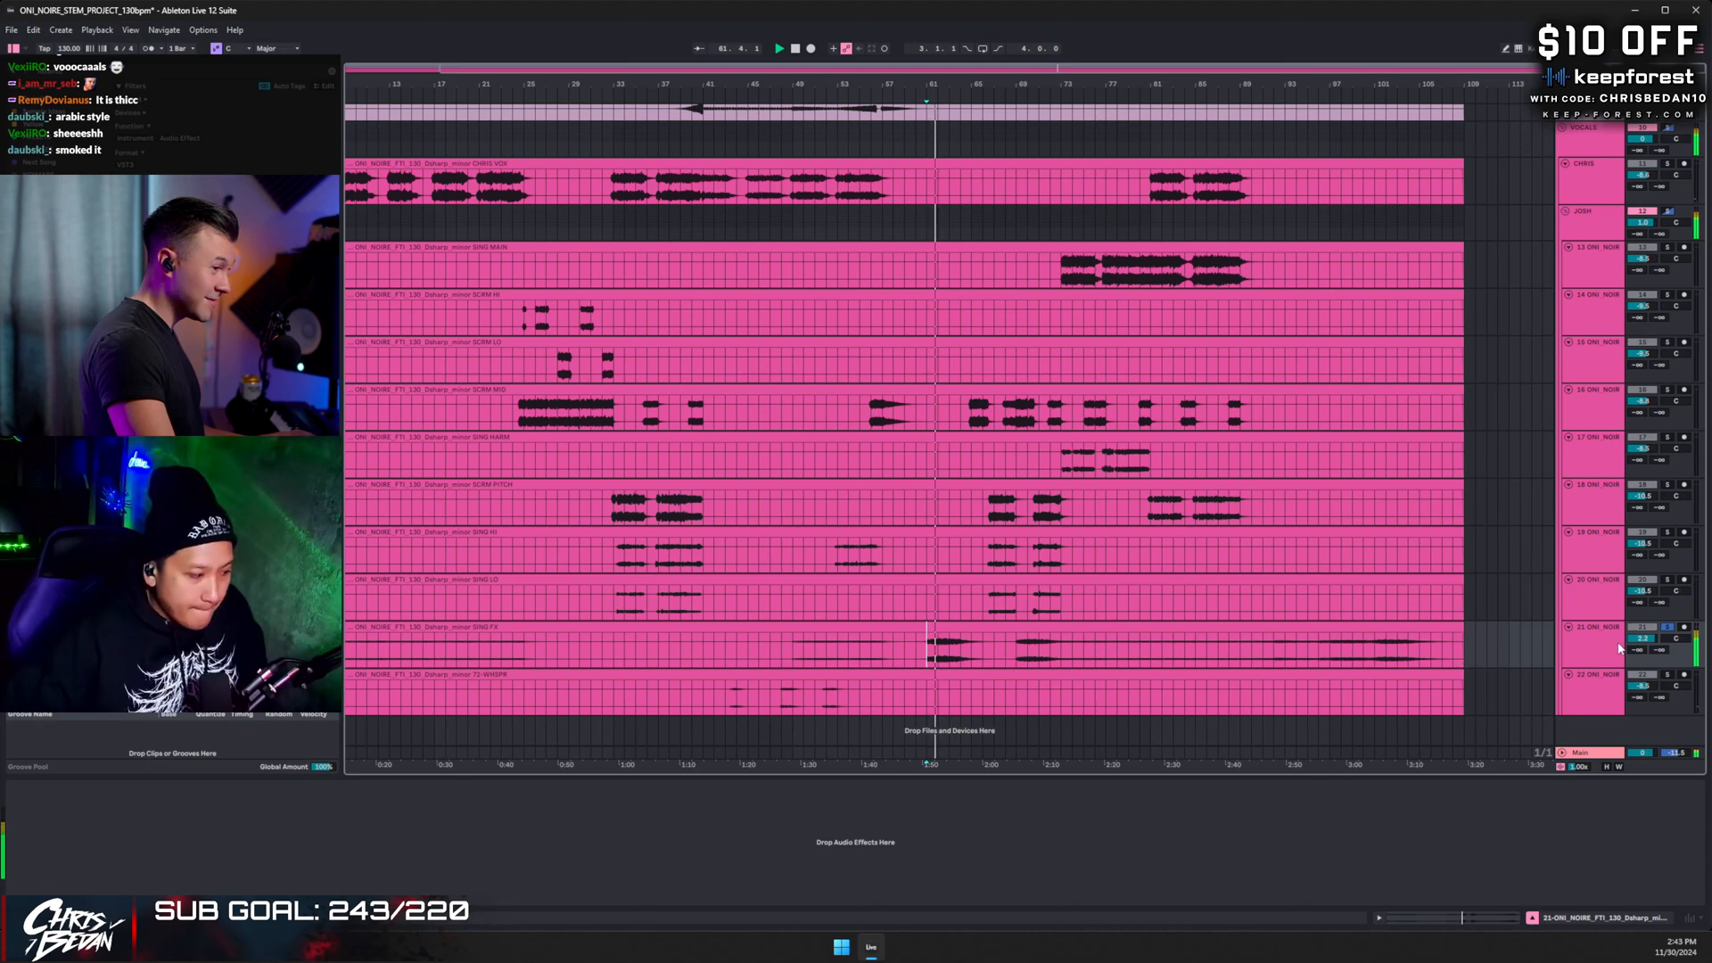
pyautogui.moveTo(1643, 639); pyautogui.dragTo(1644, 657)
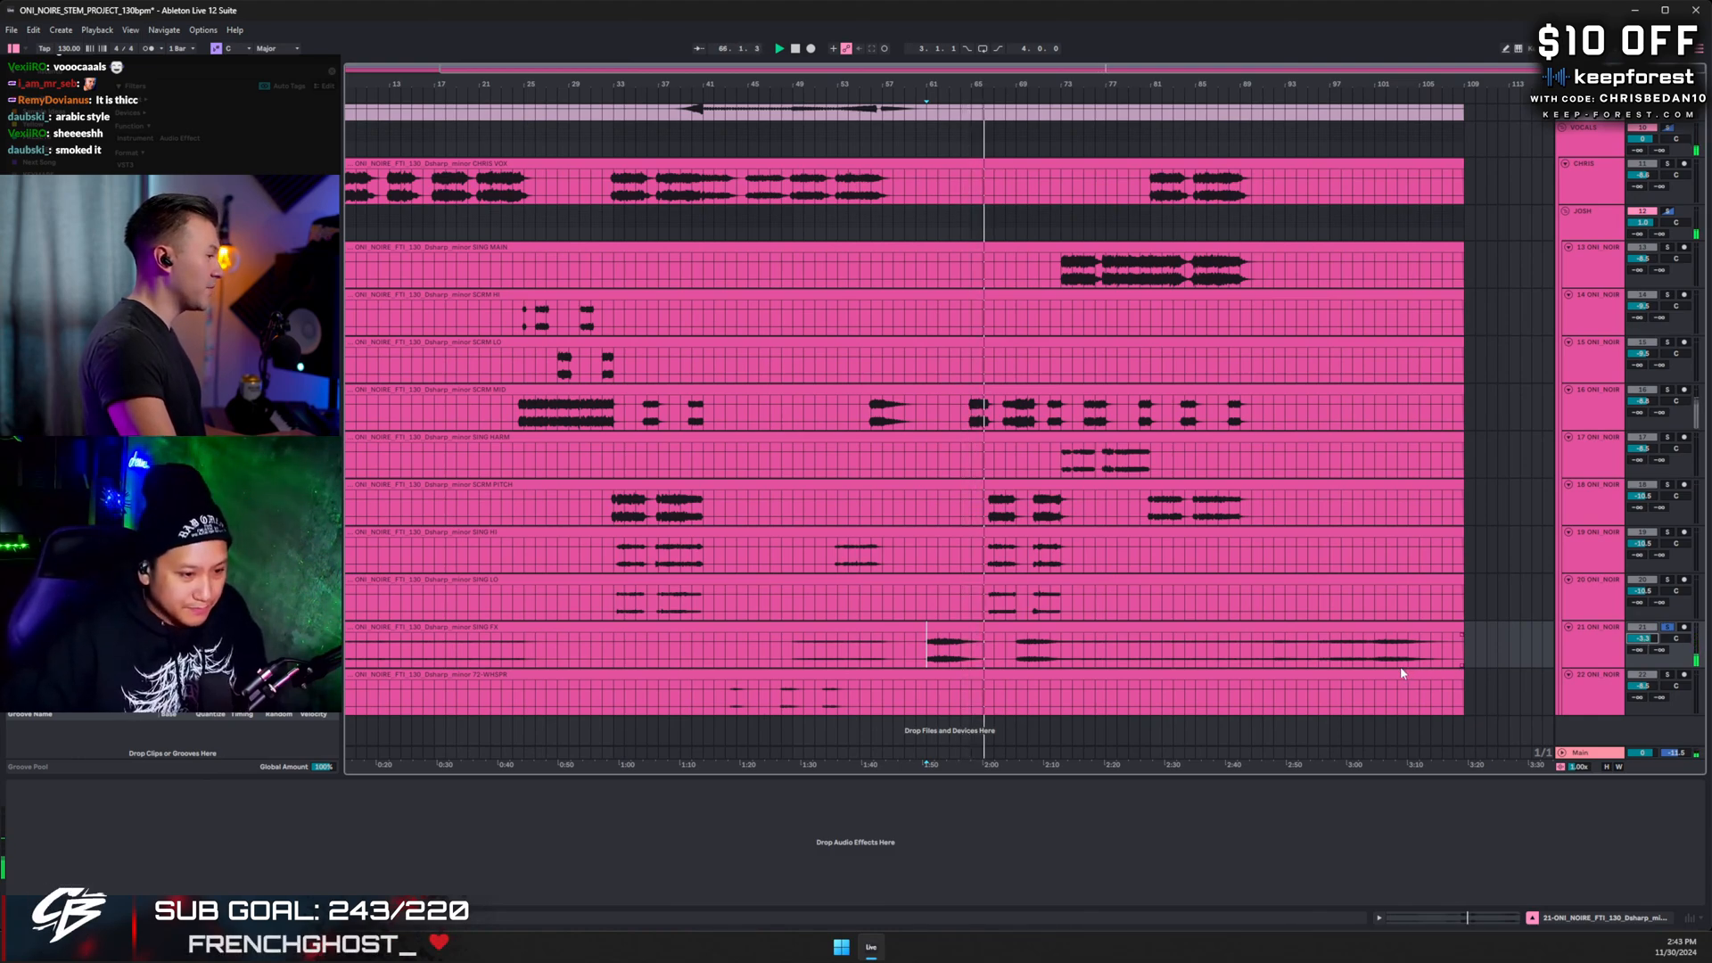
pyautogui.click(1016, 646)
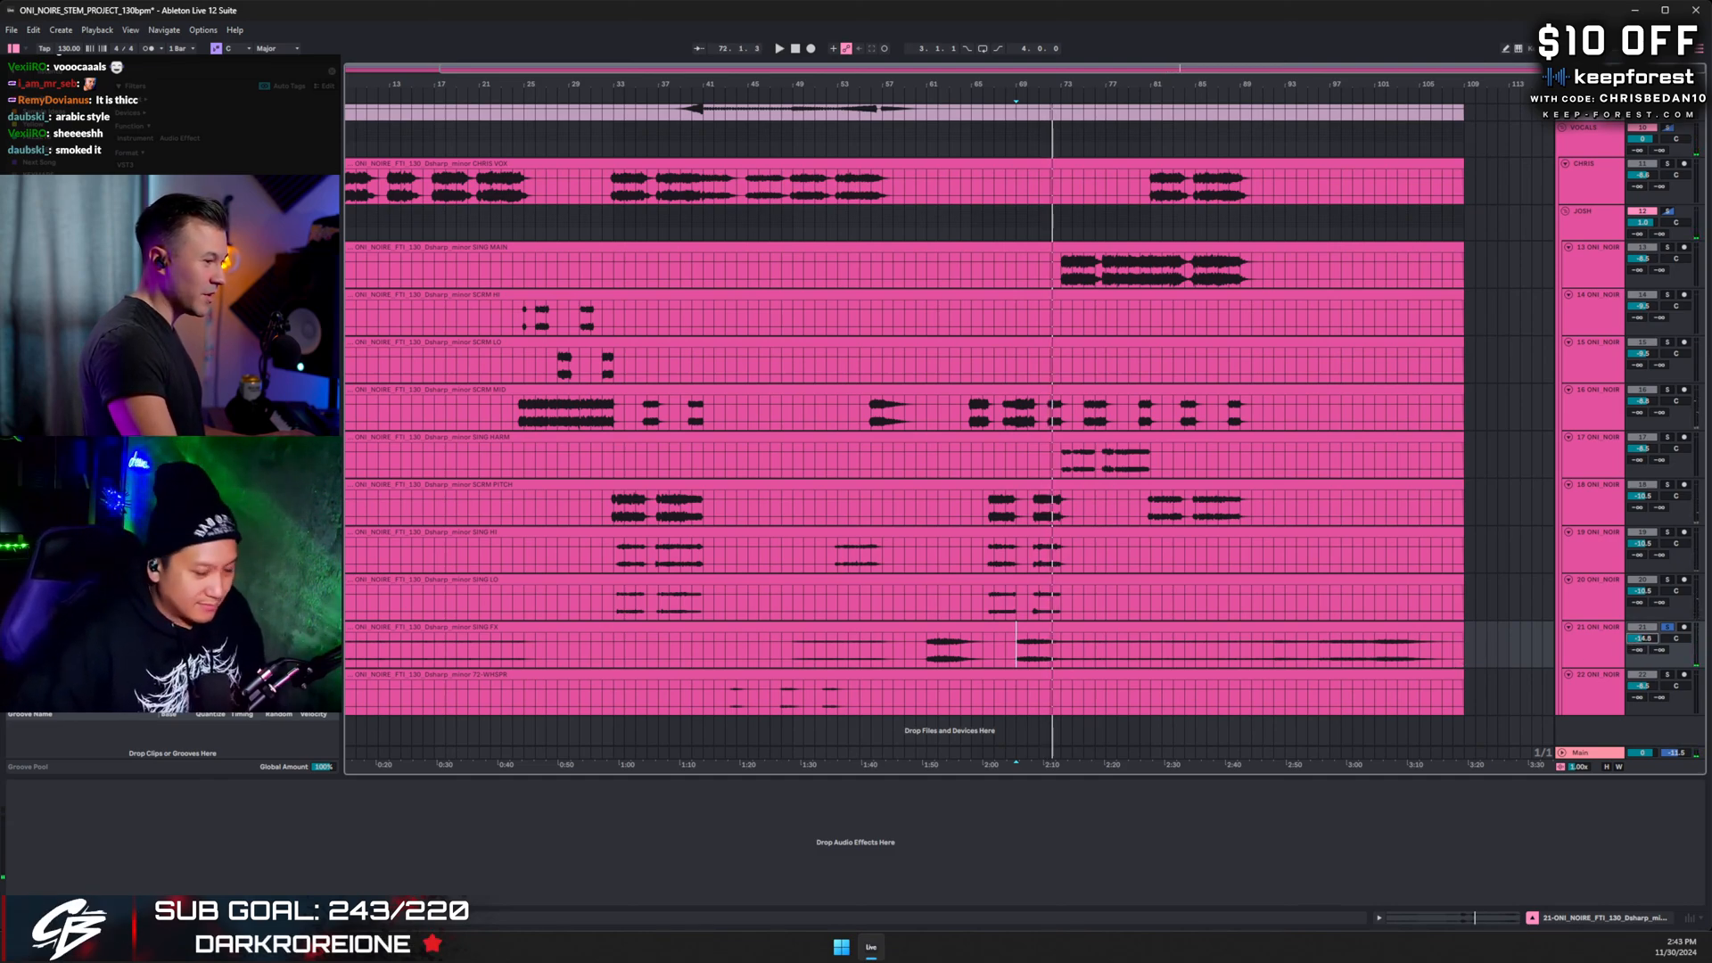
pyautogui.moveTo(1644, 639); pyautogui.dragTo(1644, 606)
pyautogui.hscroll(-2, 524, 261)
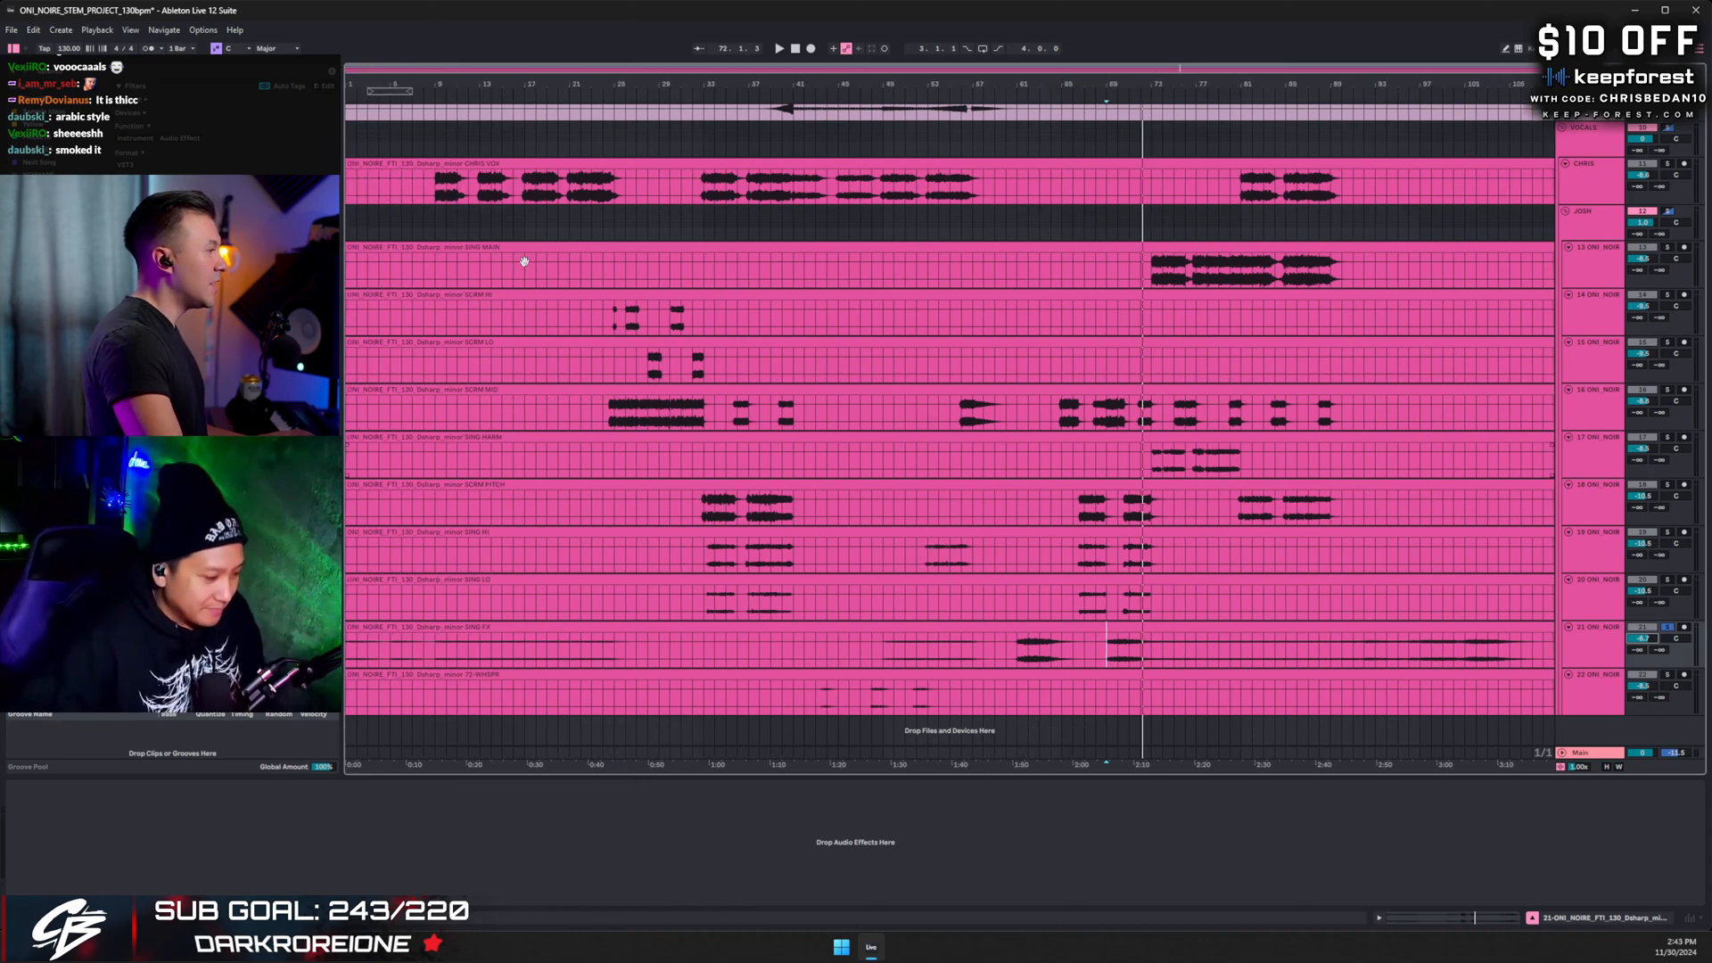
# - Solo the second vocalist's group, play it from bar 23, and isolate the SCRM MID stem during playback
pyautogui.click(591, 314)
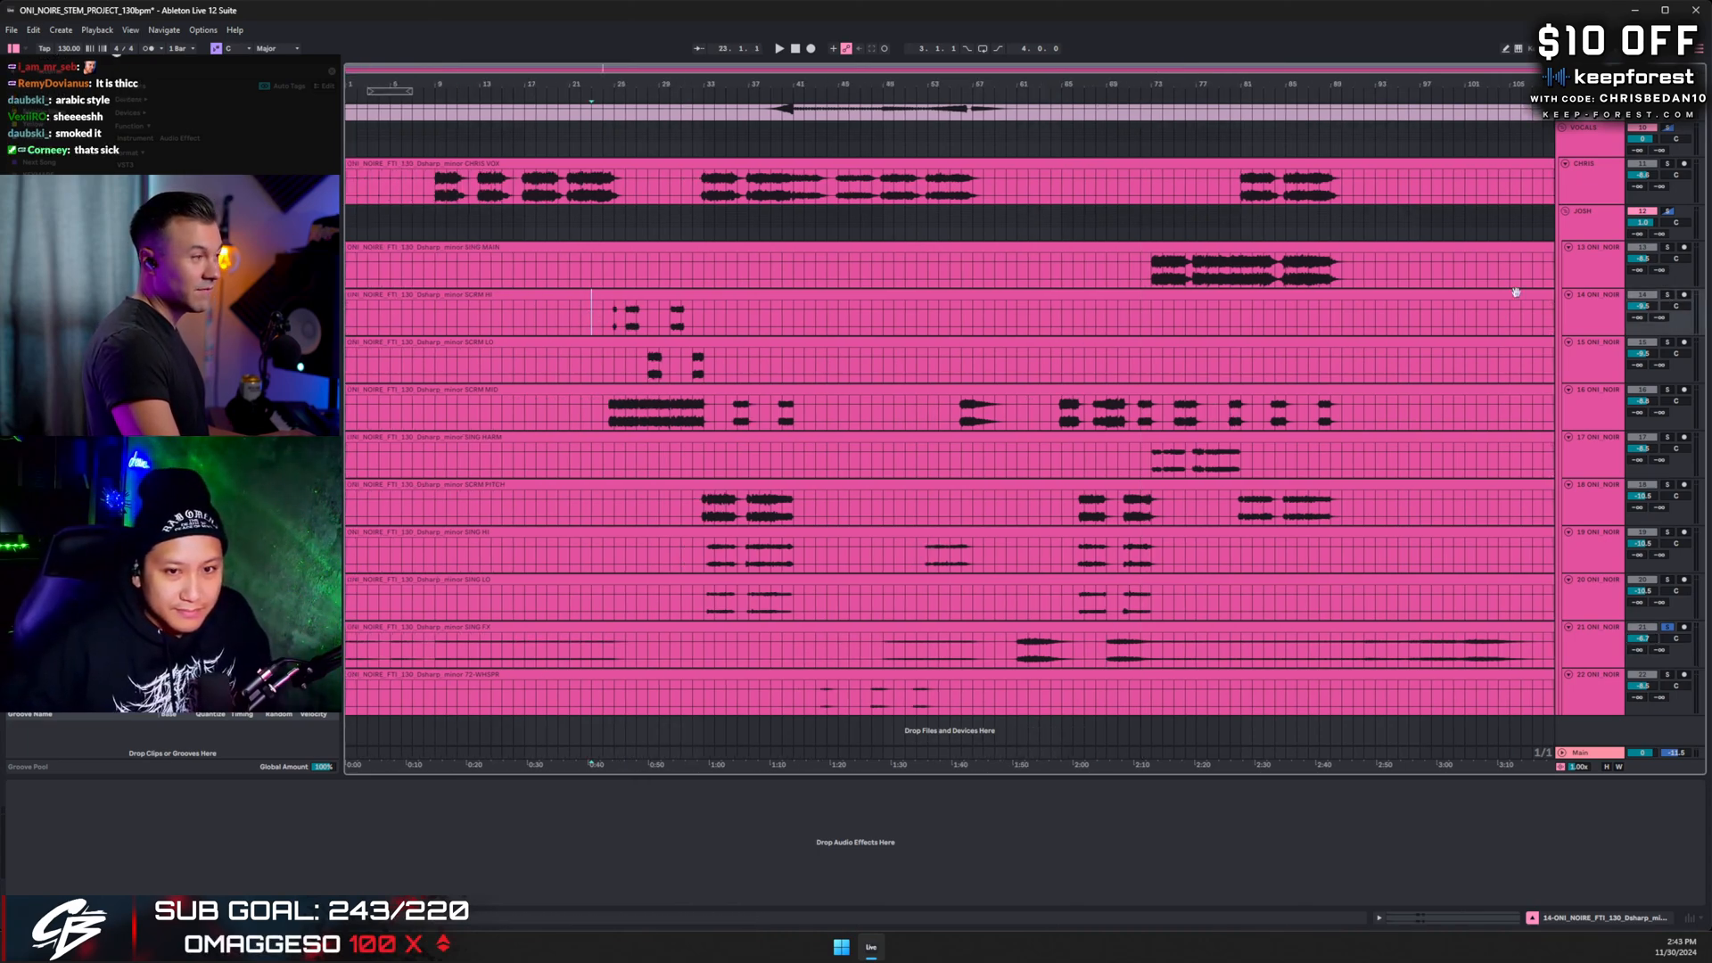
pyautogui.click(1668, 131)
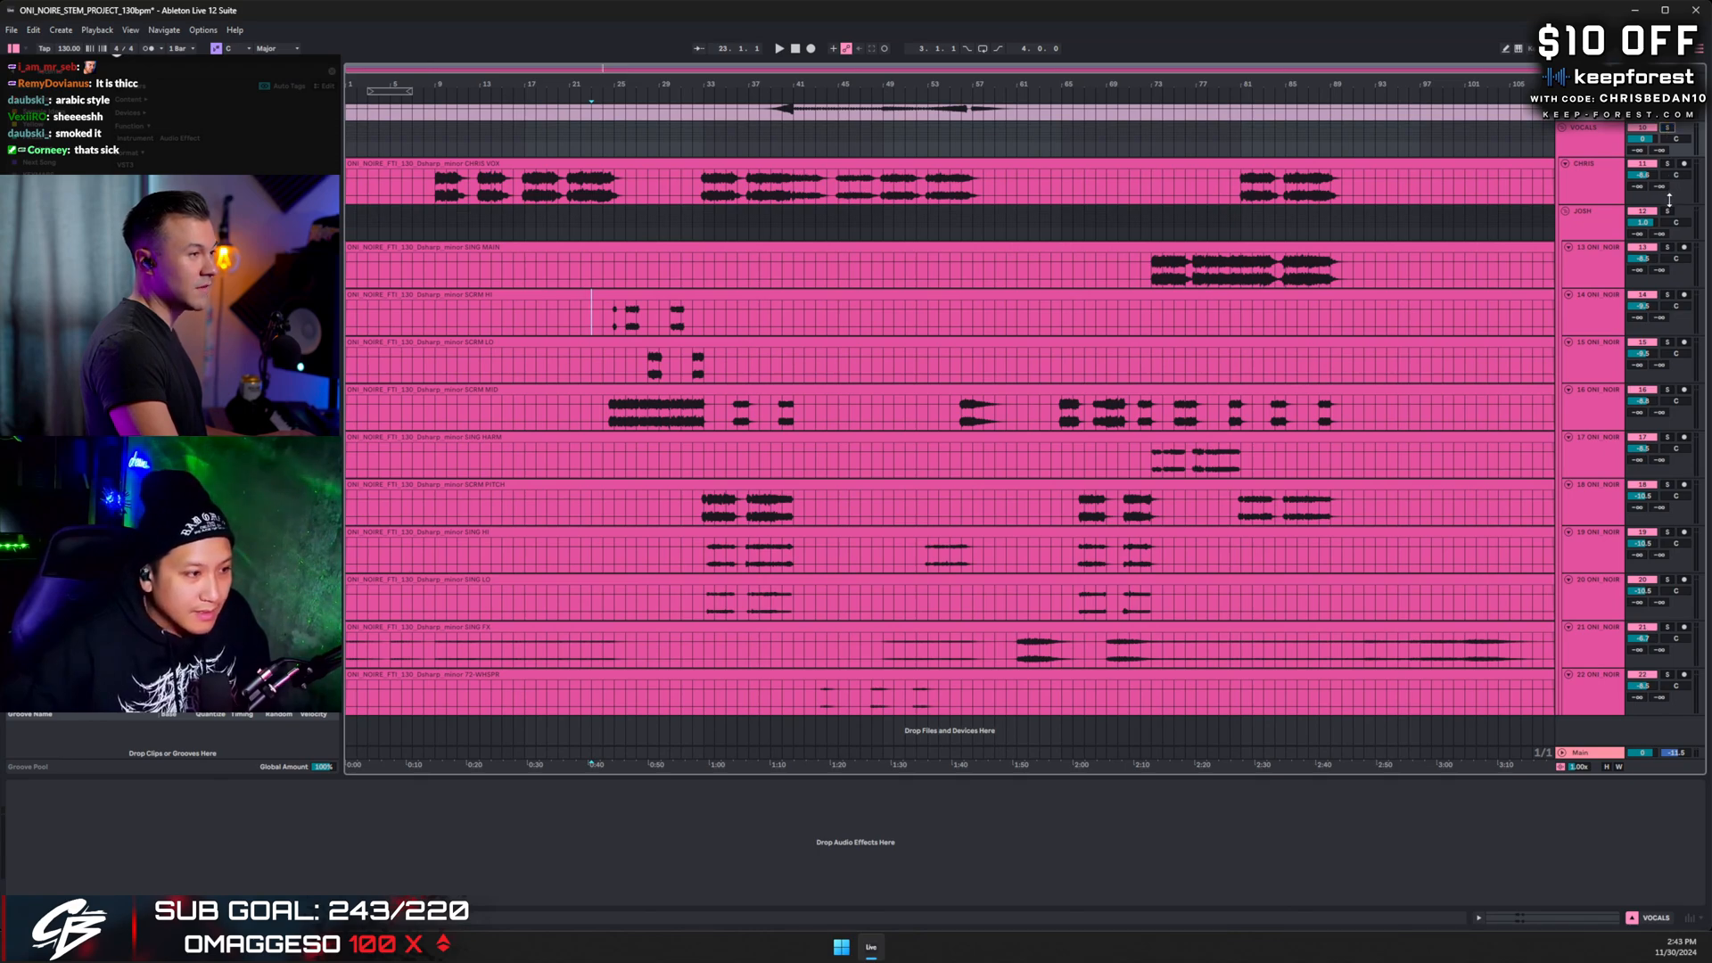
pyautogui.click(1668, 210)
pyautogui.press('space')
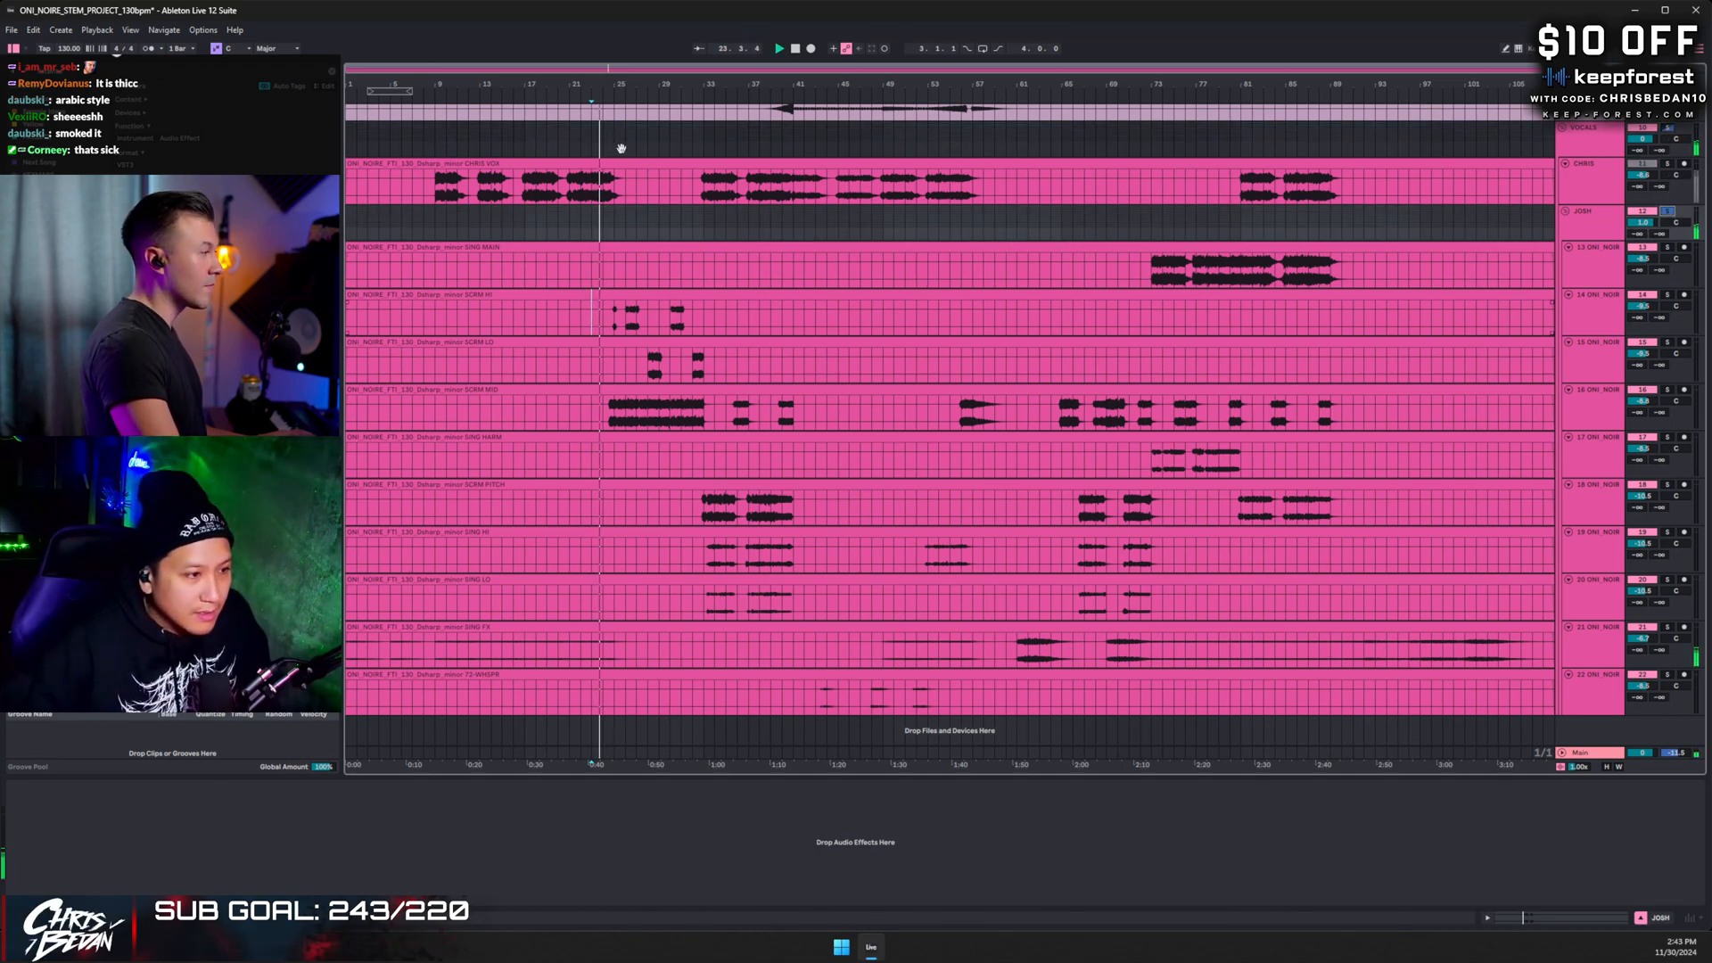
pyautogui.scroll(2, 621, 148)
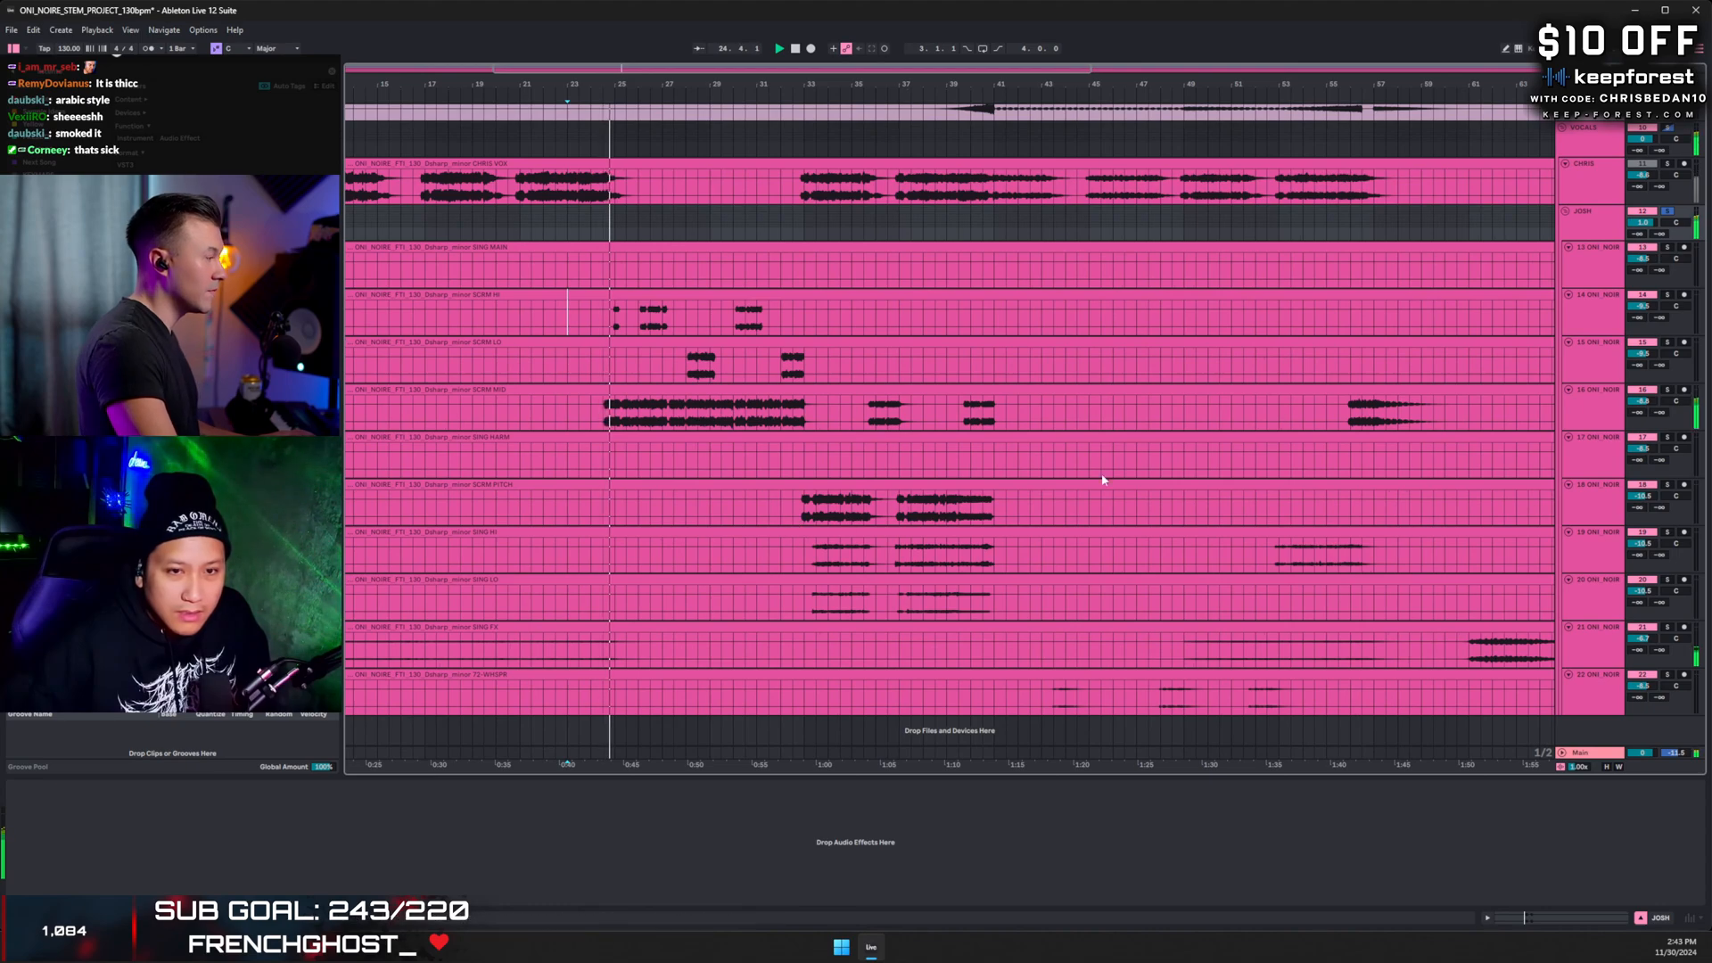
pyautogui.click(1667, 391)
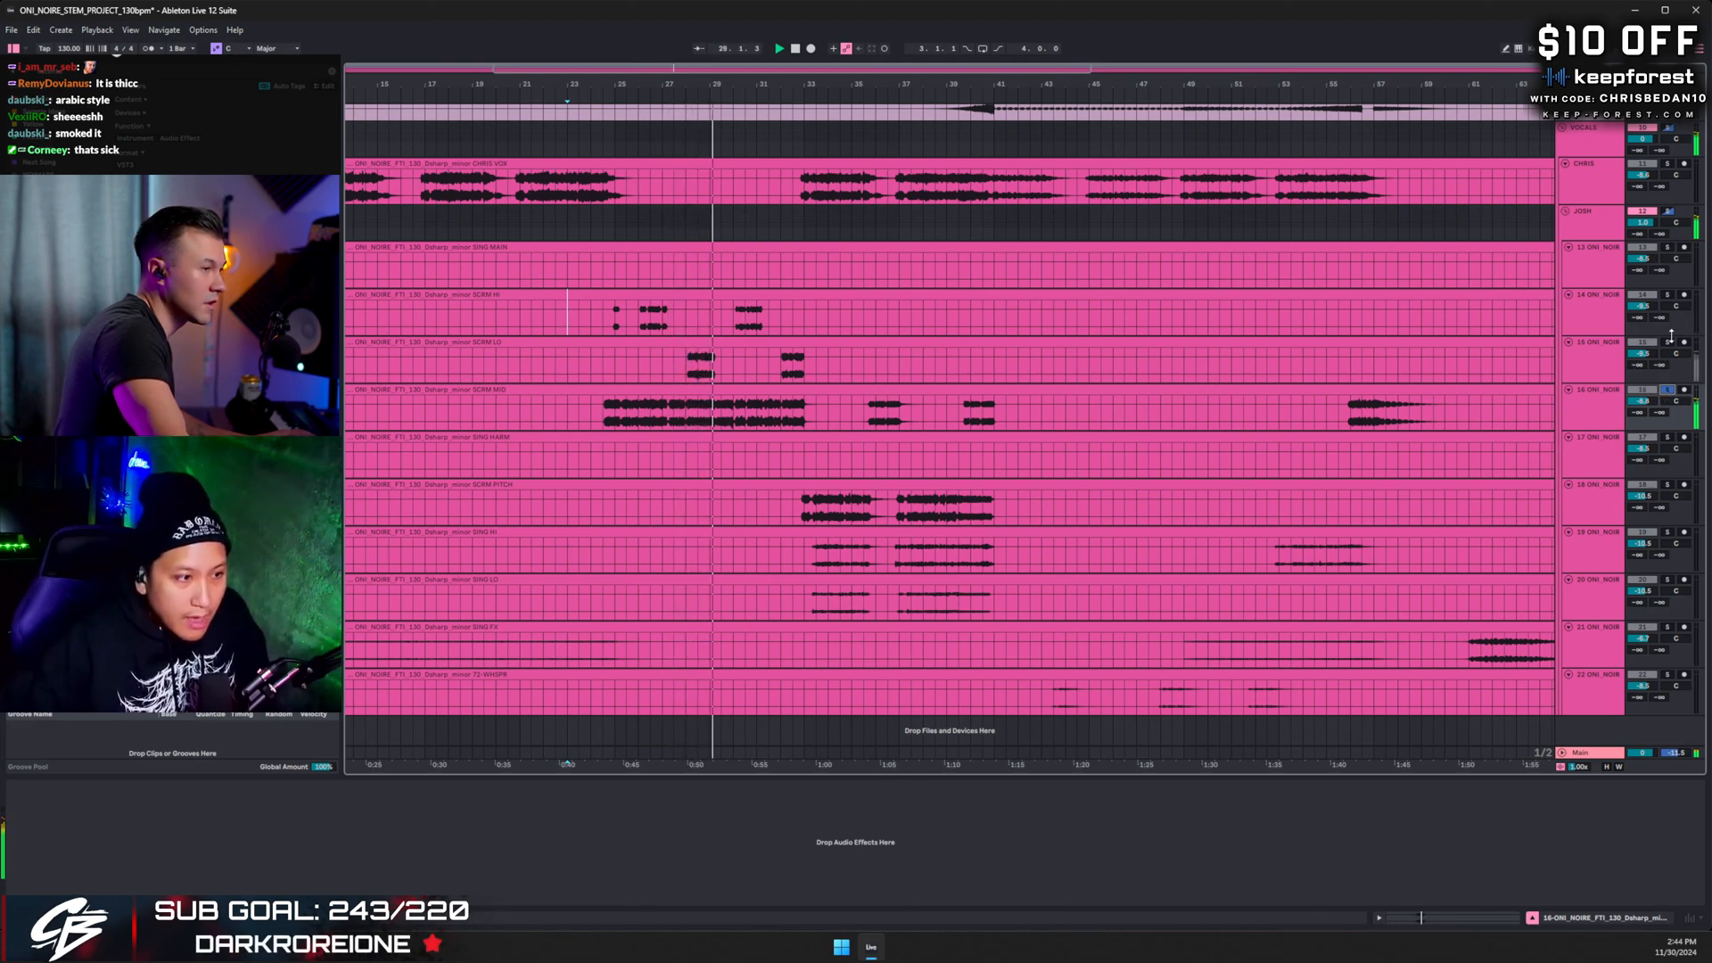
# - Solo the SCRM HI stem and play it from bar 25
pyautogui.click(615, 319)
pyautogui.press('space')
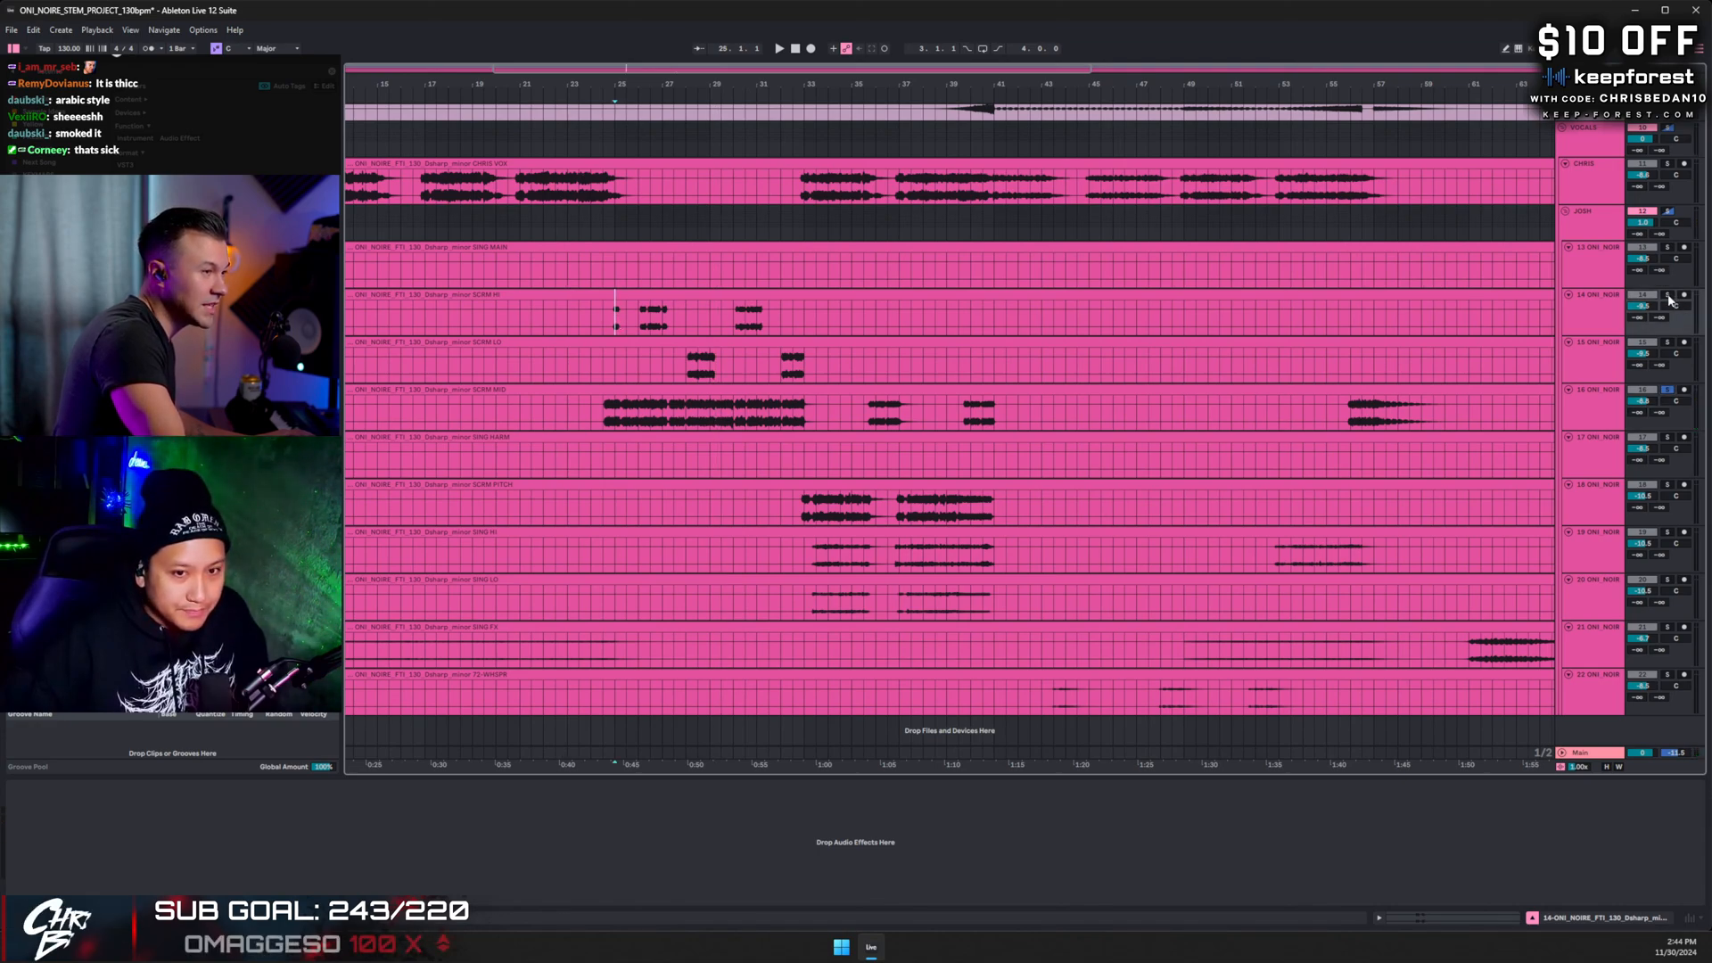
pyautogui.click(1668, 295)
pyautogui.press('space')
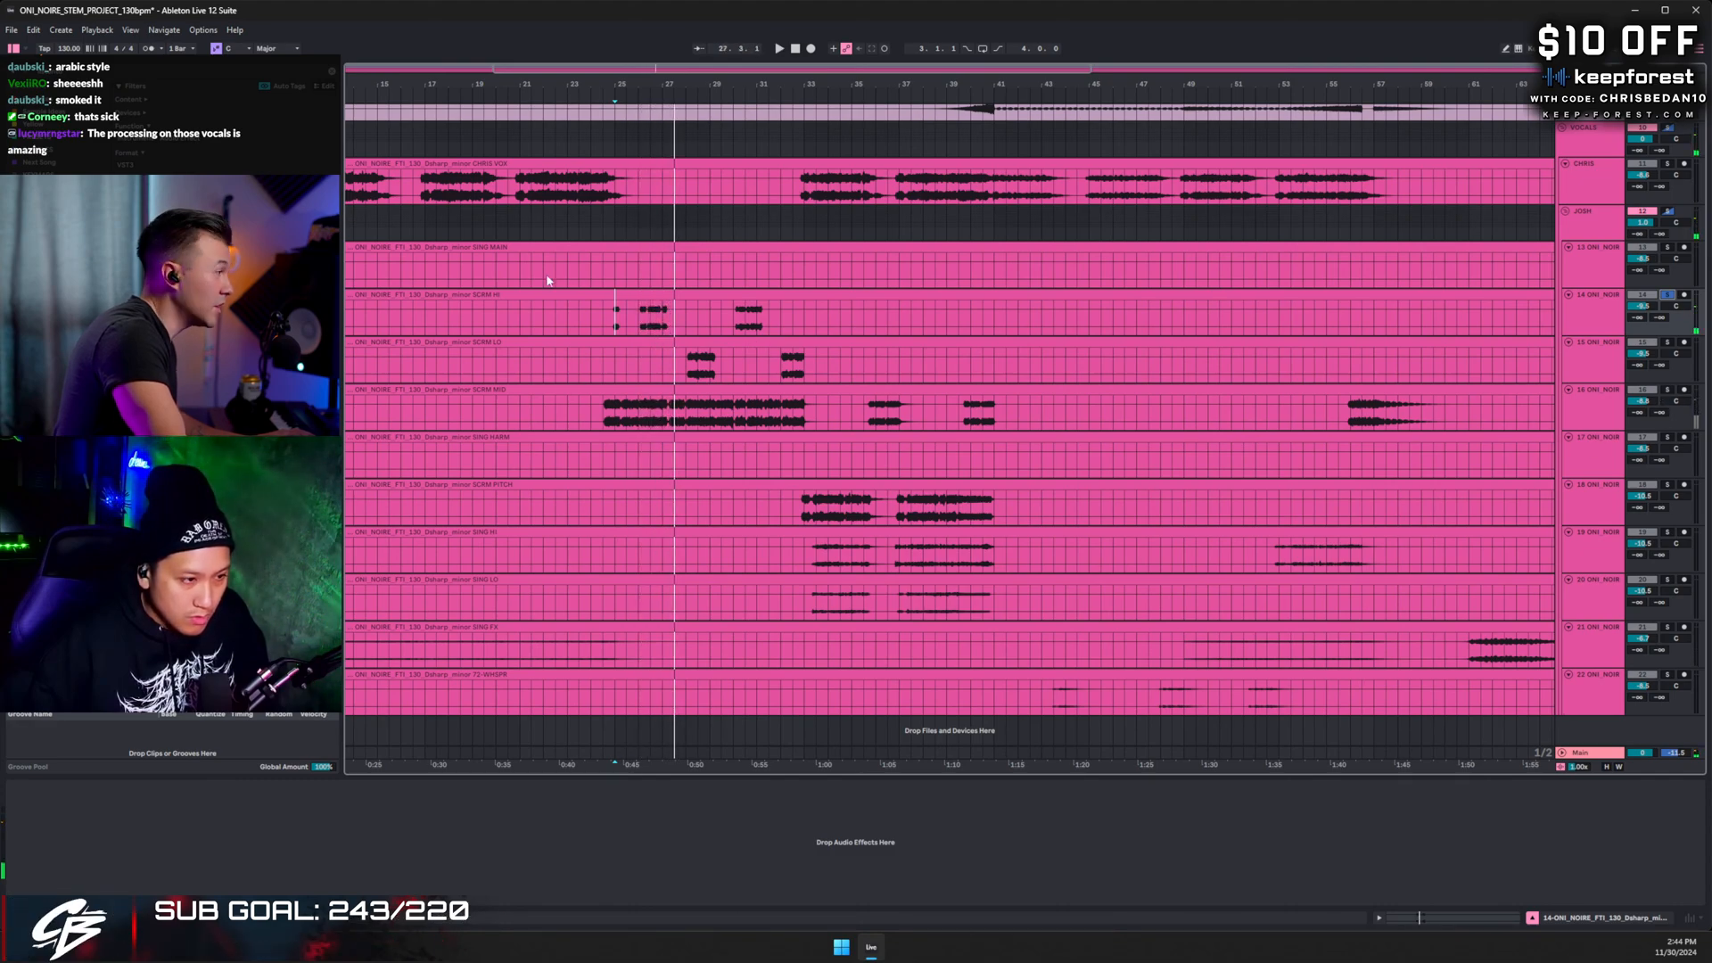
# - Enlarge the SCRM HI track so its separate phrases around bars 25 to 31 can be inspected
pyautogui.moveTo(660, 84); pyautogui.dragTo(660, 130)
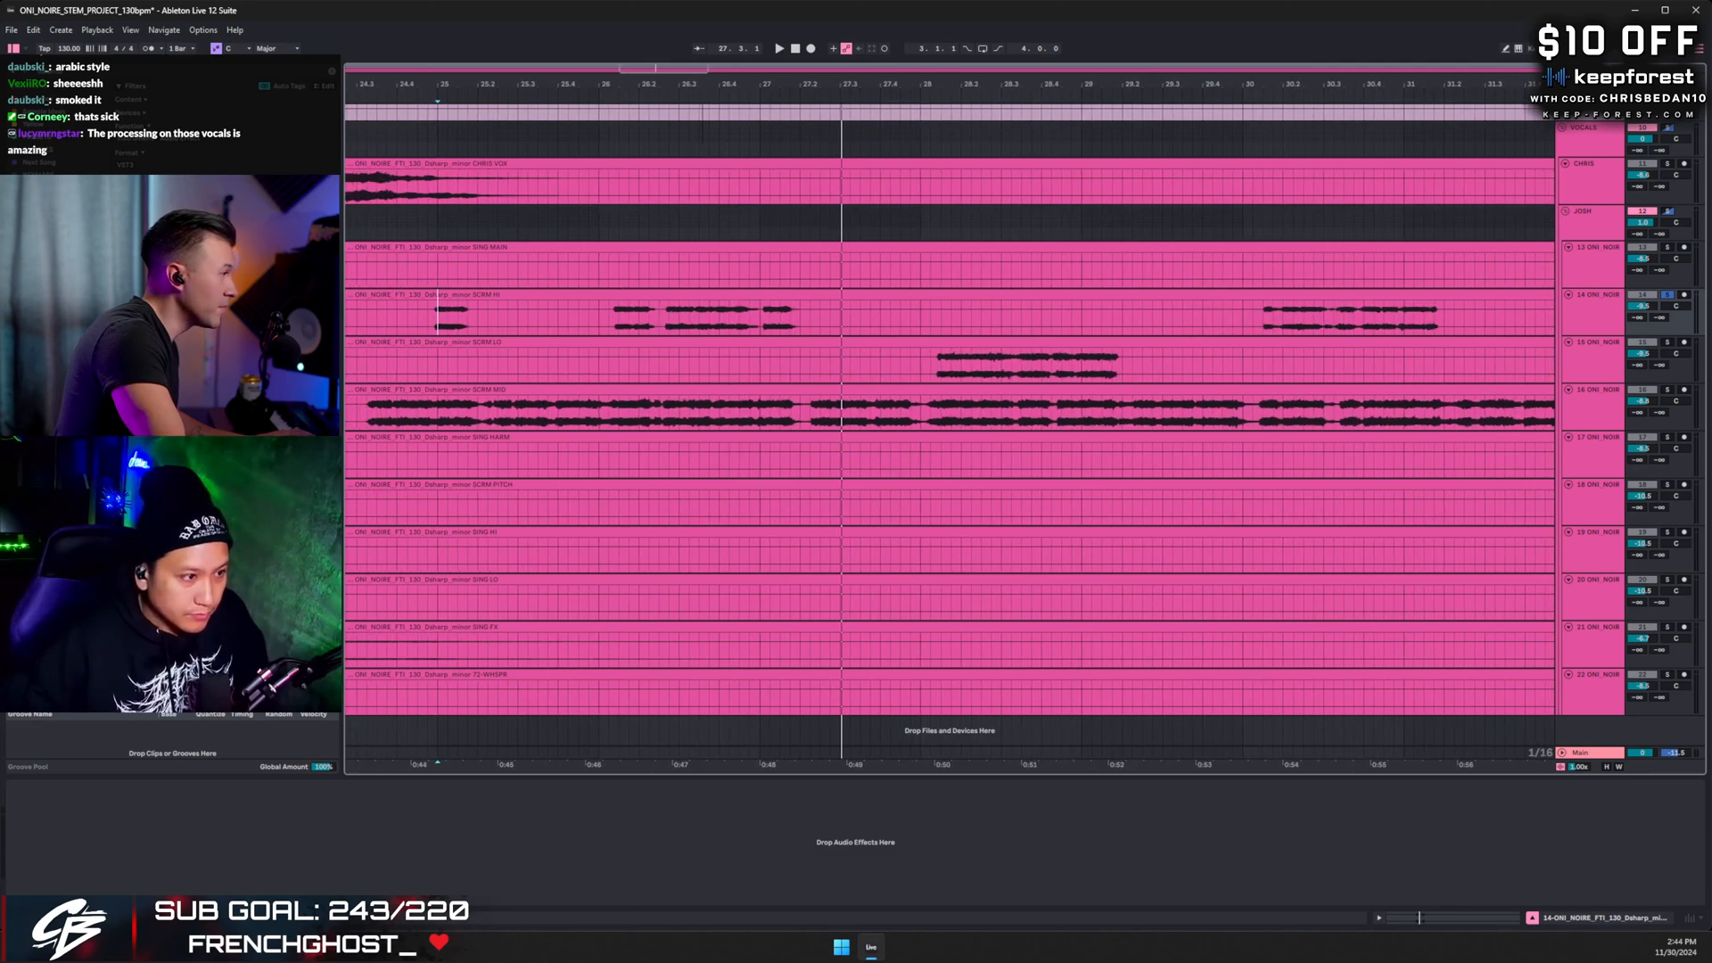
pyautogui.moveTo(1611, 335); pyautogui.dragTo(1610, 404)
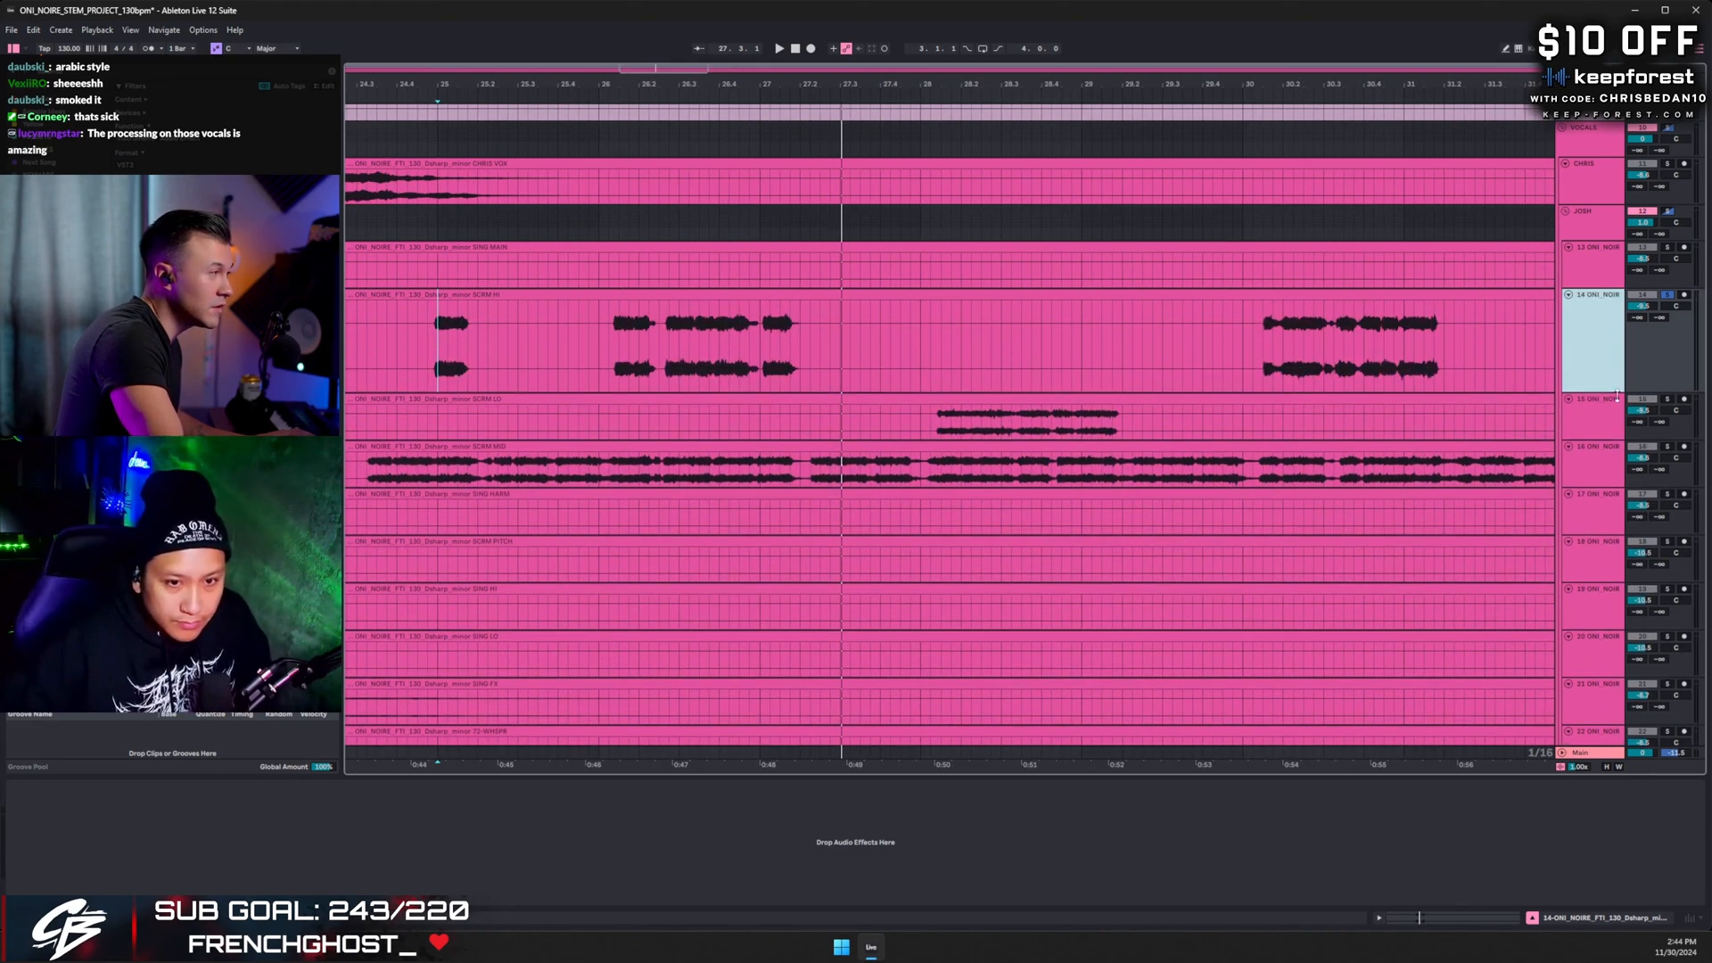
pyautogui.hscroll(-2, 1399, 350)
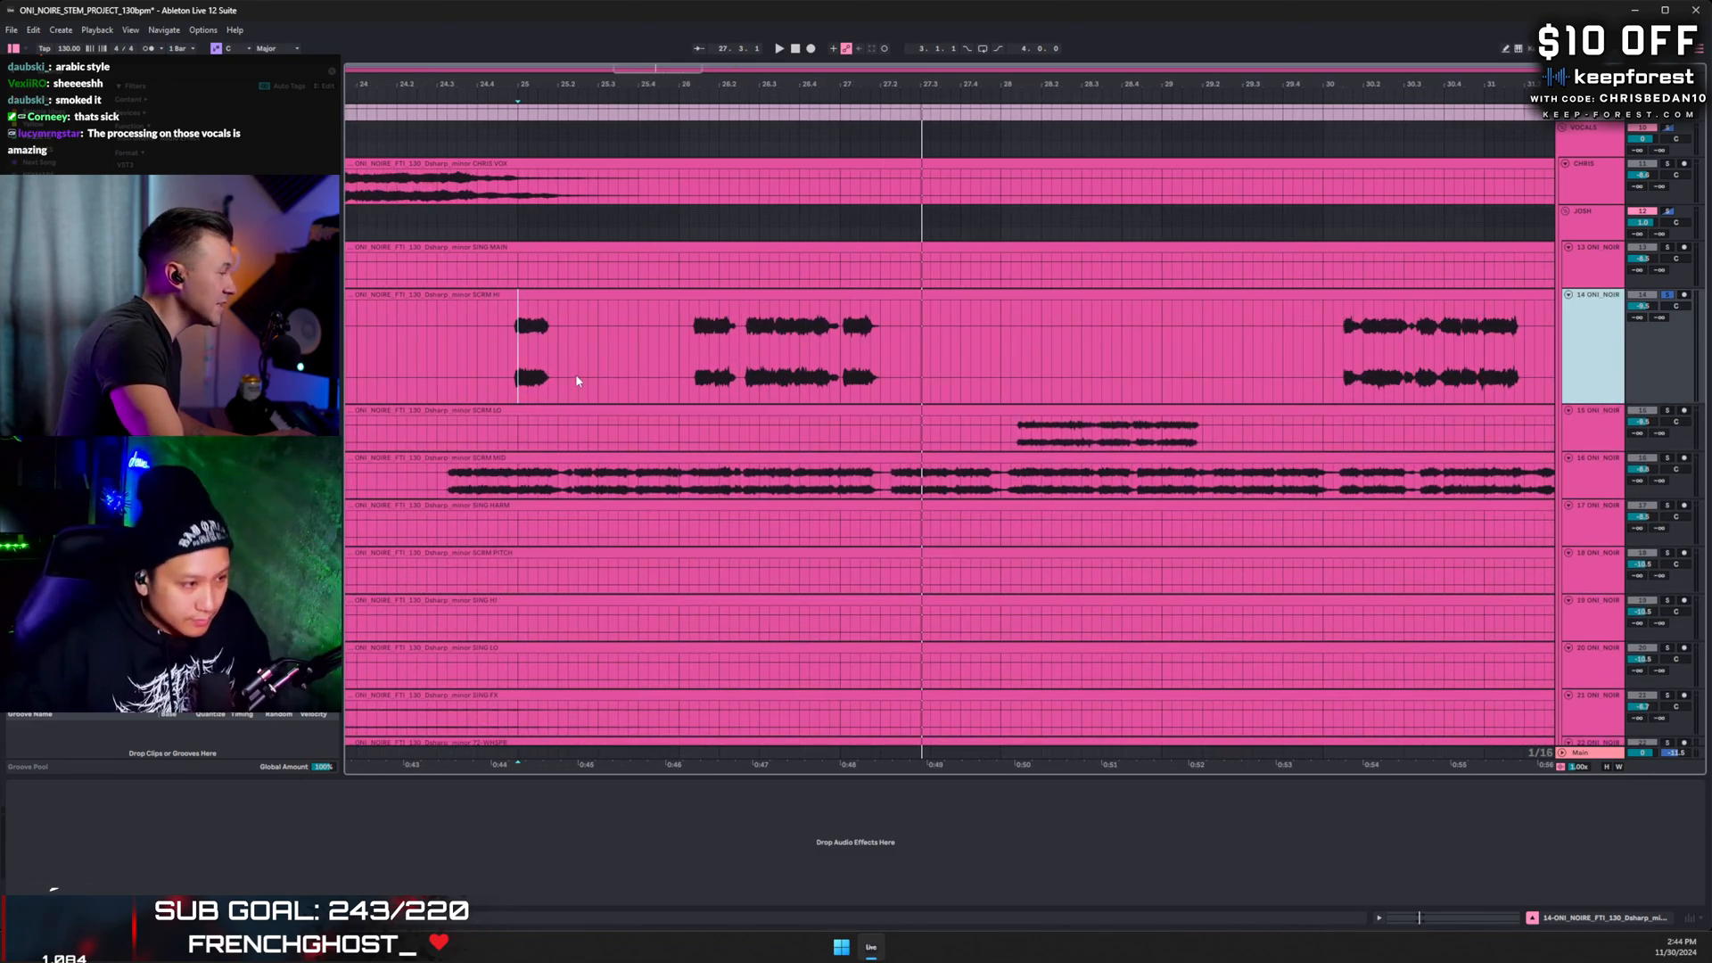
# - Solo the SCRM MID stem and play it from just before the first SCRM HI phrase
pyautogui.click(512, 339)
pyautogui.press('space')
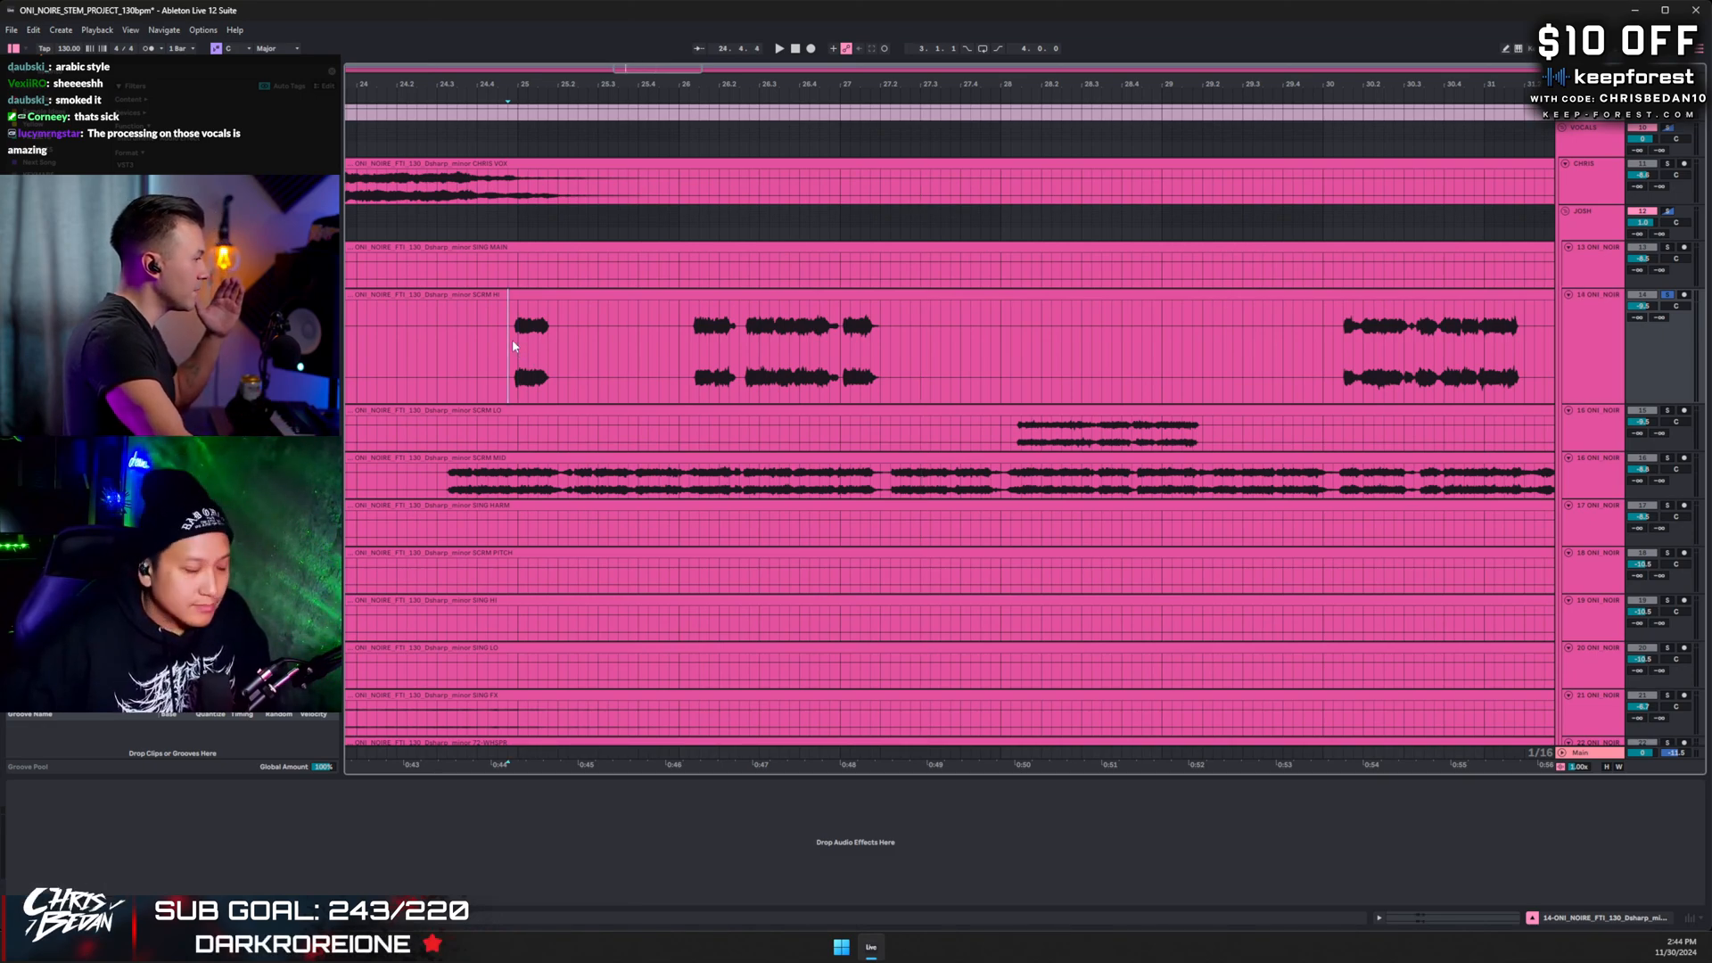
pyautogui.click(1670, 460)
pyautogui.press('space')
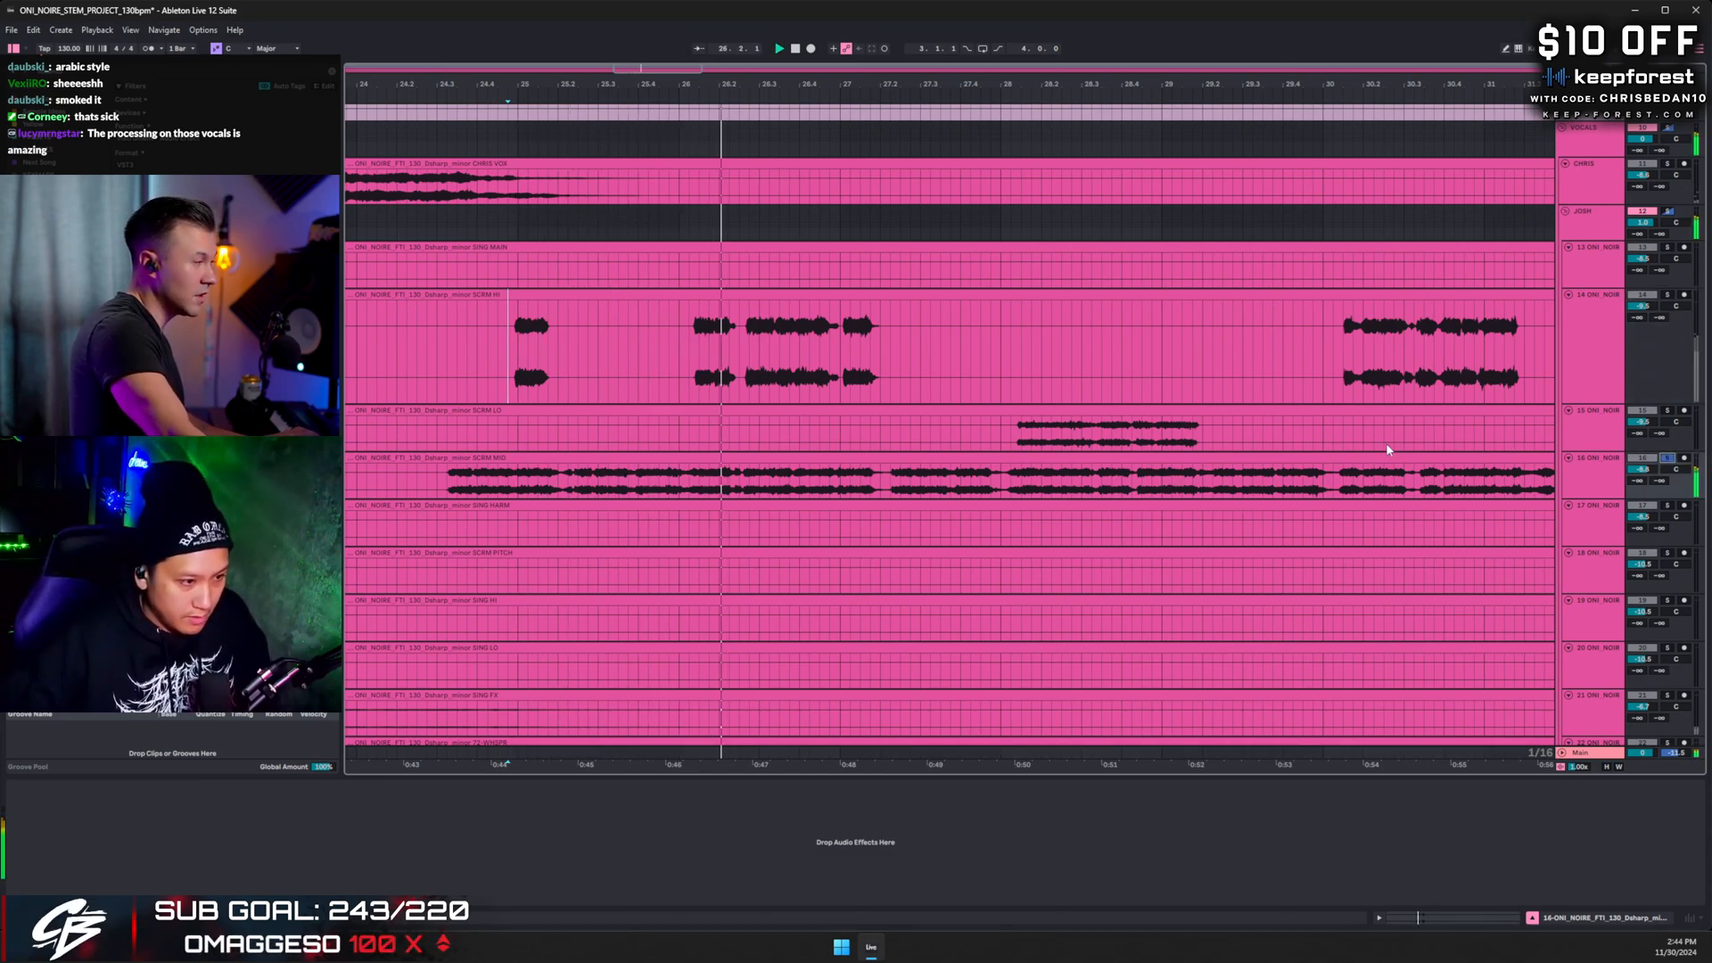
# - Solo the SCRM HI stem, highlight its second phrase from bar 26, and place the playback start just before it
pyautogui.click(1670, 296)
pyautogui.click(679, 330)
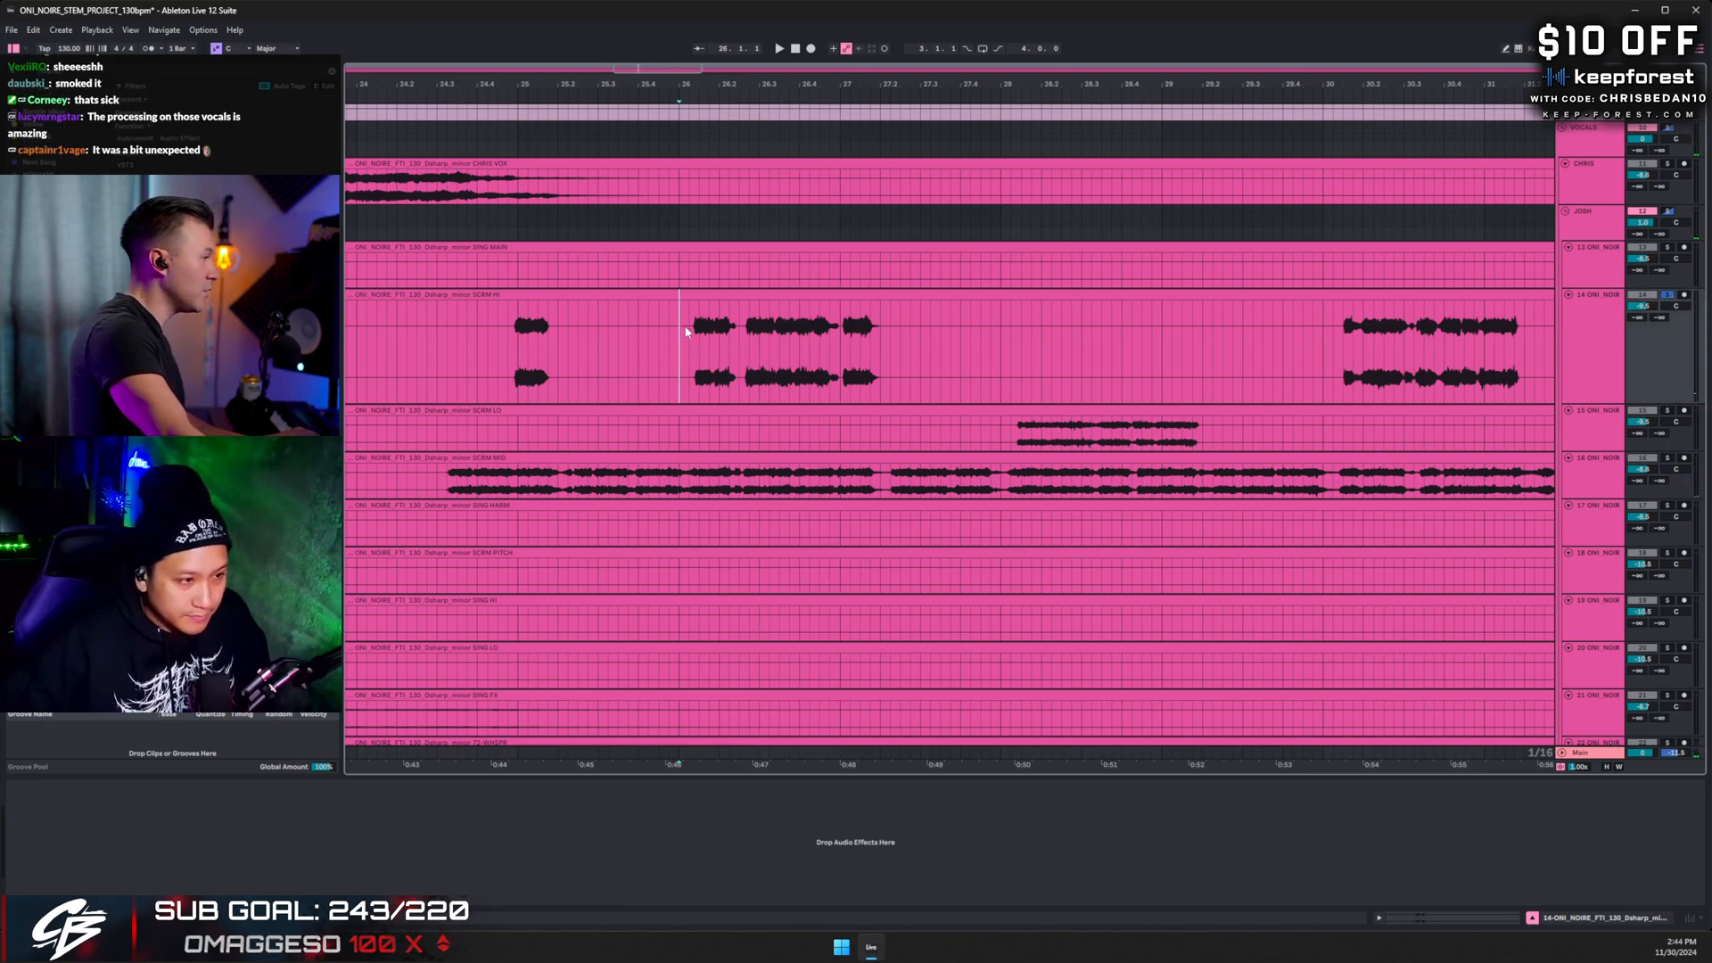
pyautogui.moveTo(686, 331); pyautogui.dragTo(906, 366)
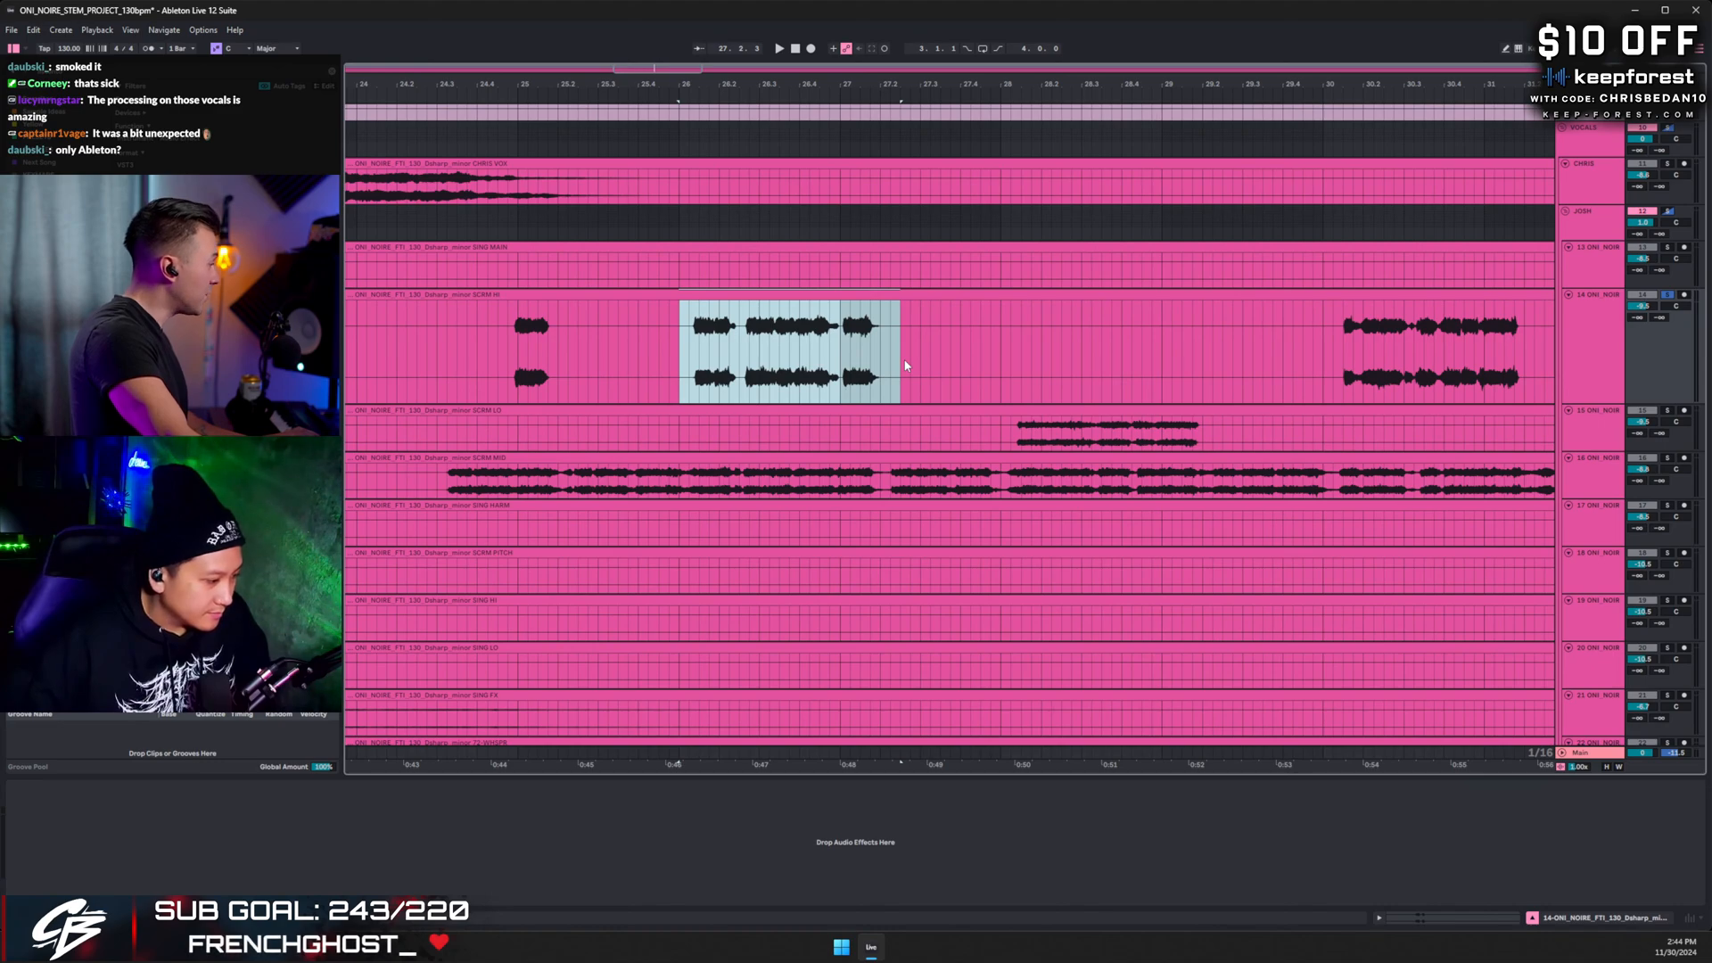
pyautogui.click(670, 357)
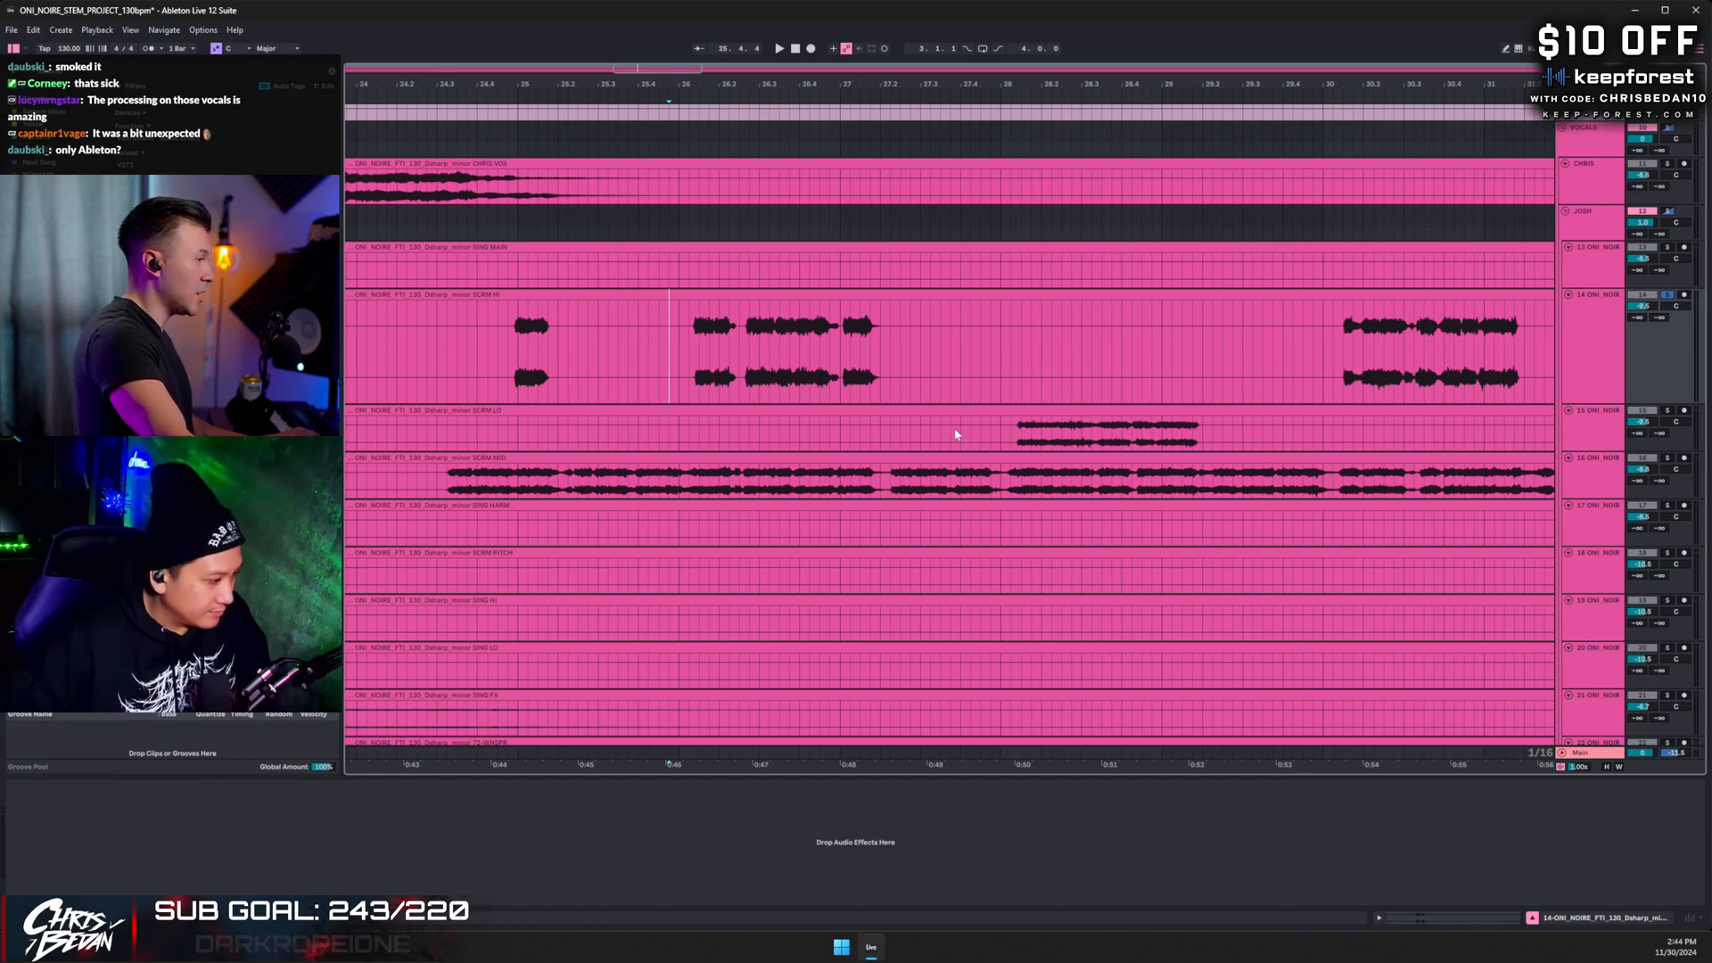
# - Play the second SCRM HI phrase from just before bar 26 with the whole group of SCRM and SING vocal stems soloed
pyautogui.click(1667, 296)
pyautogui.press('space')
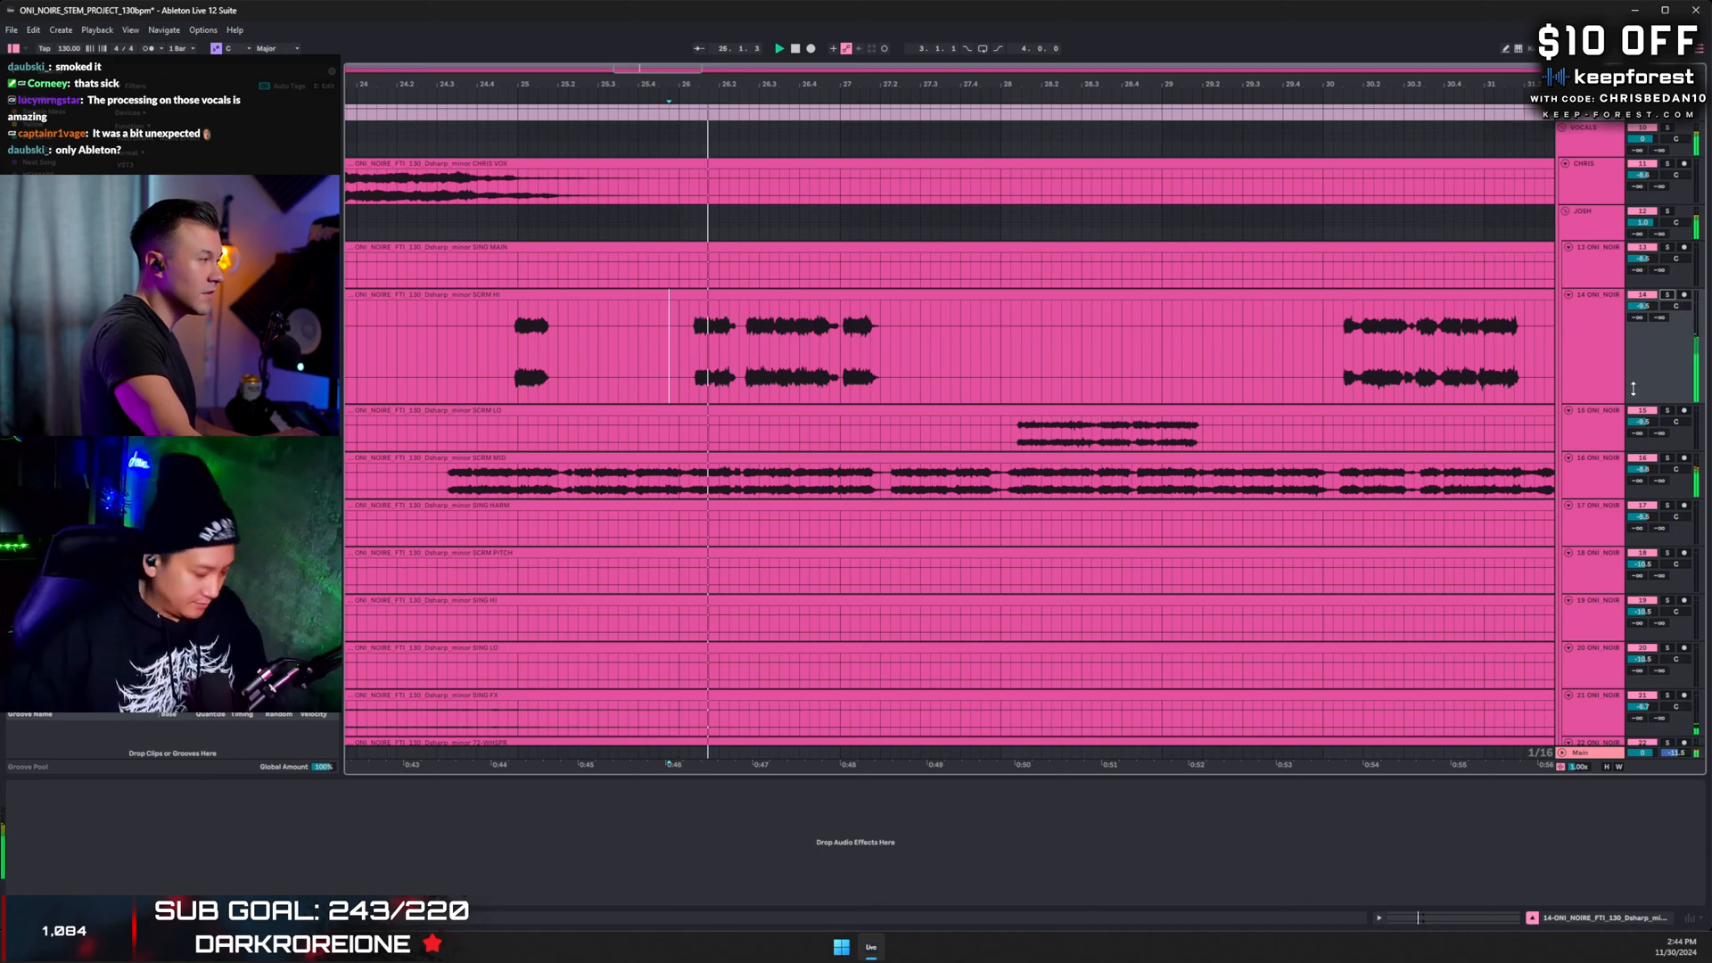
pyautogui.click(1669, 211)
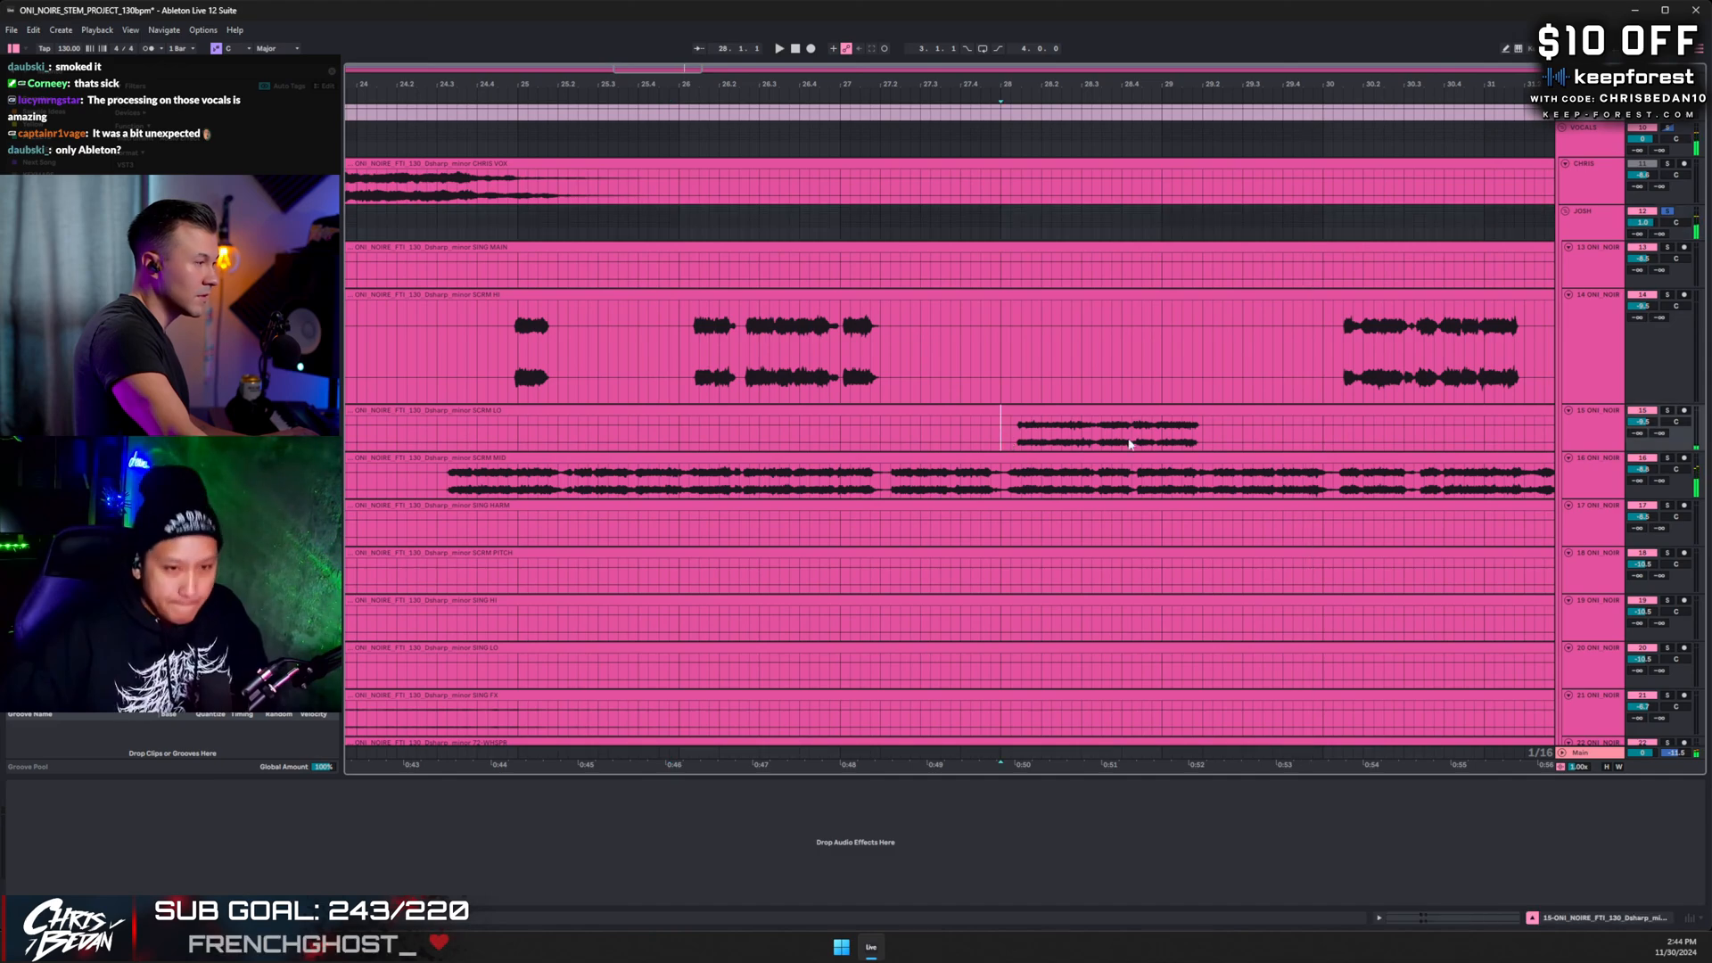
# - Solo the SCRM LO stem and highlight the stretch holding its two phrases between bars 28 and 33
pyautogui.press('space')
pyautogui.click(1003, 437)
pyautogui.scroll(-5, 1066, 84)
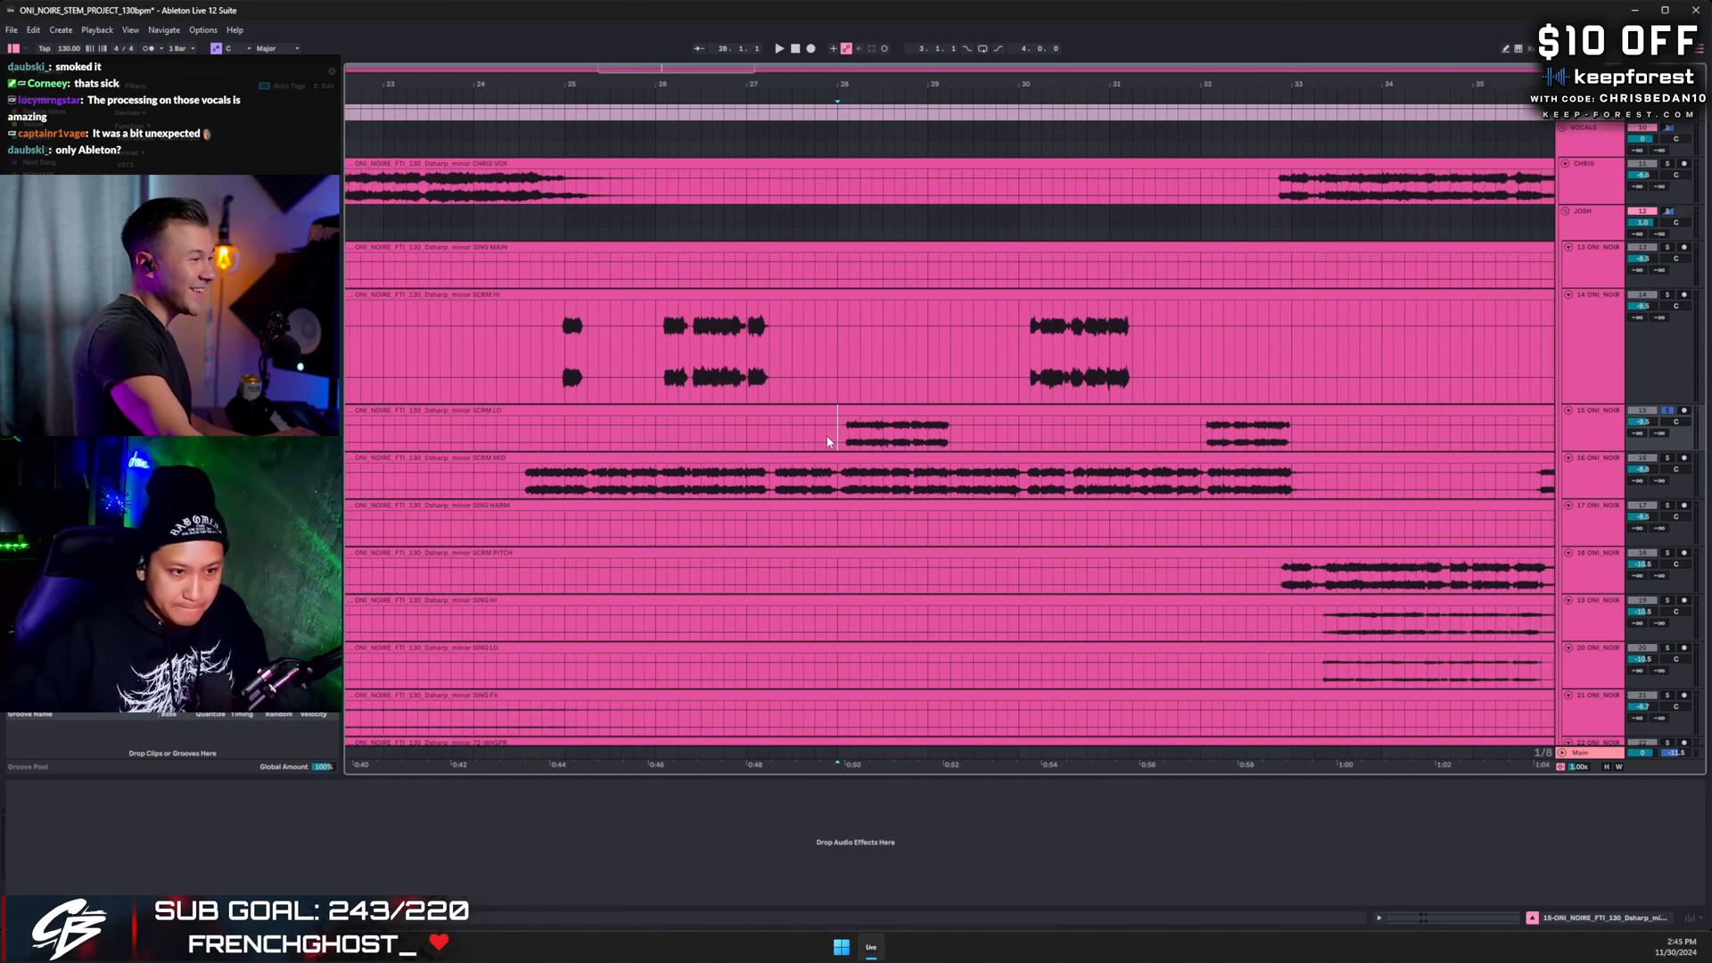
pyautogui.hotkey('shift', 'Right')
pyautogui.hotkey('shift', 'Right')
pyautogui.hotkey('shift', 'Right')
pyautogui.hotkey('shift', 'Right')
pyautogui.hotkey('shift', 'Right')
pyautogui.hotkey('shift', 'Right')
pyautogui.hotkey('shift', 'Right')
pyautogui.hotkey('shift', 'Right')
pyautogui.hotkey('shift', 'Right')
pyautogui.hotkey('shift', 'Right')
pyautogui.hotkey('shift', 'Right')
pyautogui.hotkey('shift', 'Right')
pyautogui.hotkey('shift', 'Right')
pyautogui.hotkey('shift', 'Right')
pyautogui.hotkey('shift', 'Right')
pyautogui.hotkey('shift', 'Right')
pyautogui.hotkey('shift', 'Right')
pyautogui.hotkey('shift', 'Right')
pyautogui.hotkey('shift', 'Right')
pyautogui.hotkey('shift', 'Right')
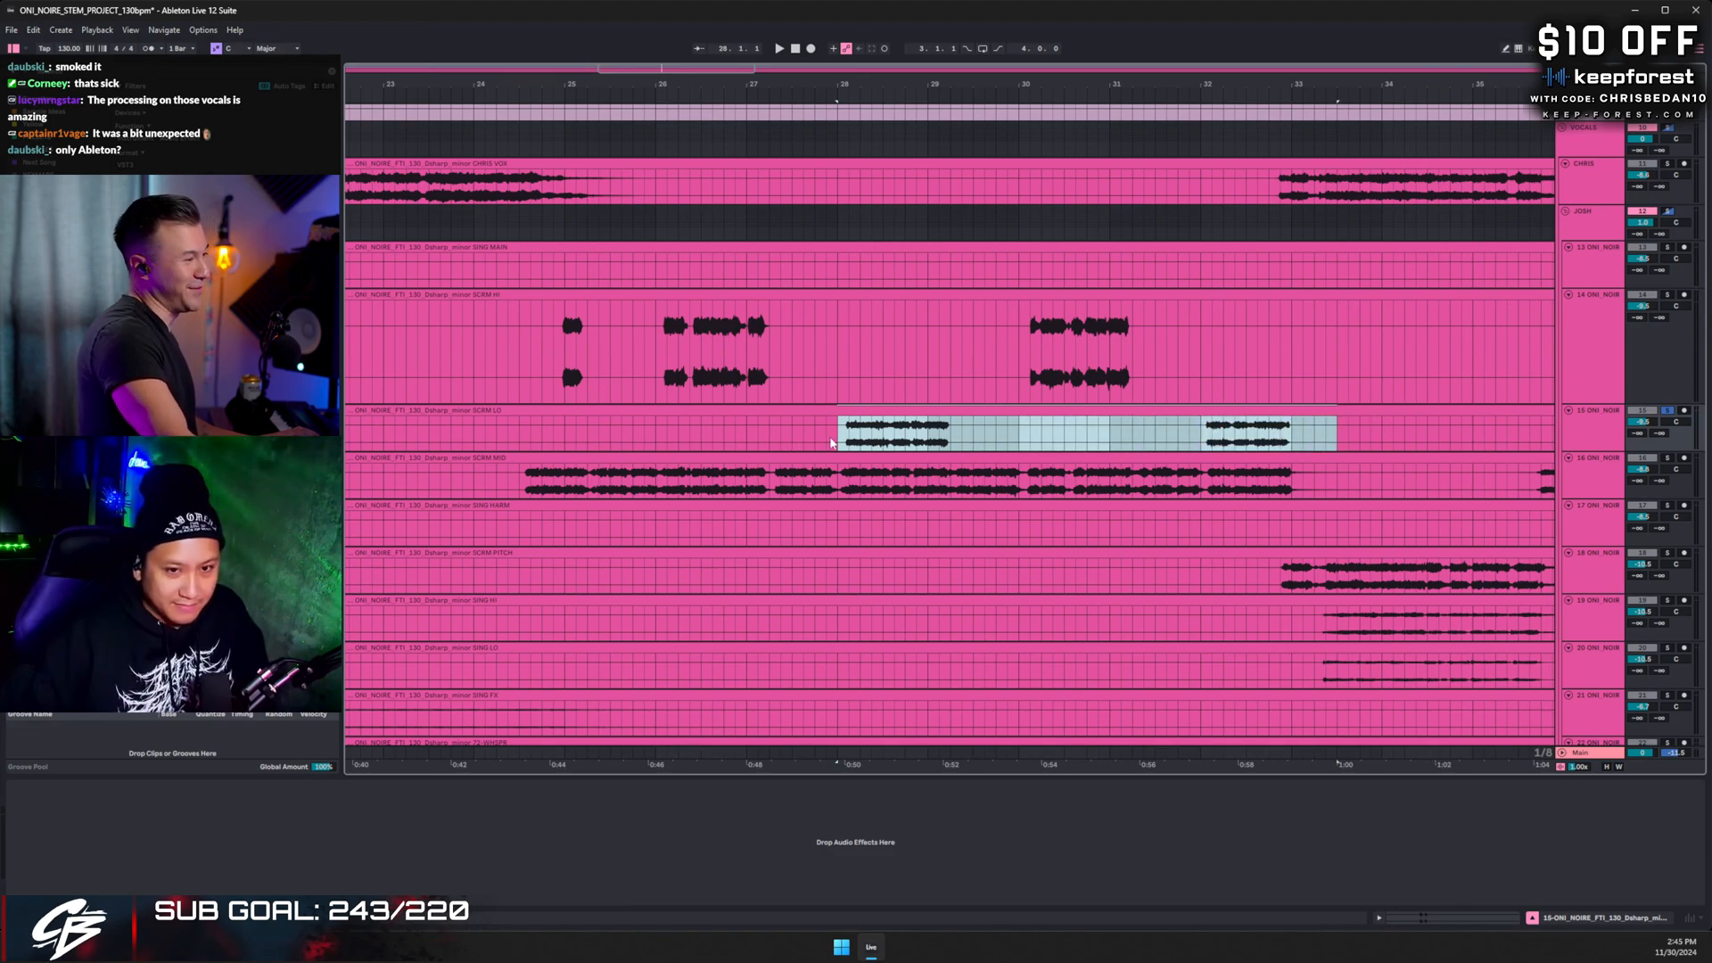
# - Play the soloed SCRM LO stem from just before bar 28 and again from just before its second phrase at bar 32
pyautogui.click(838, 436)
pyautogui.press('space')
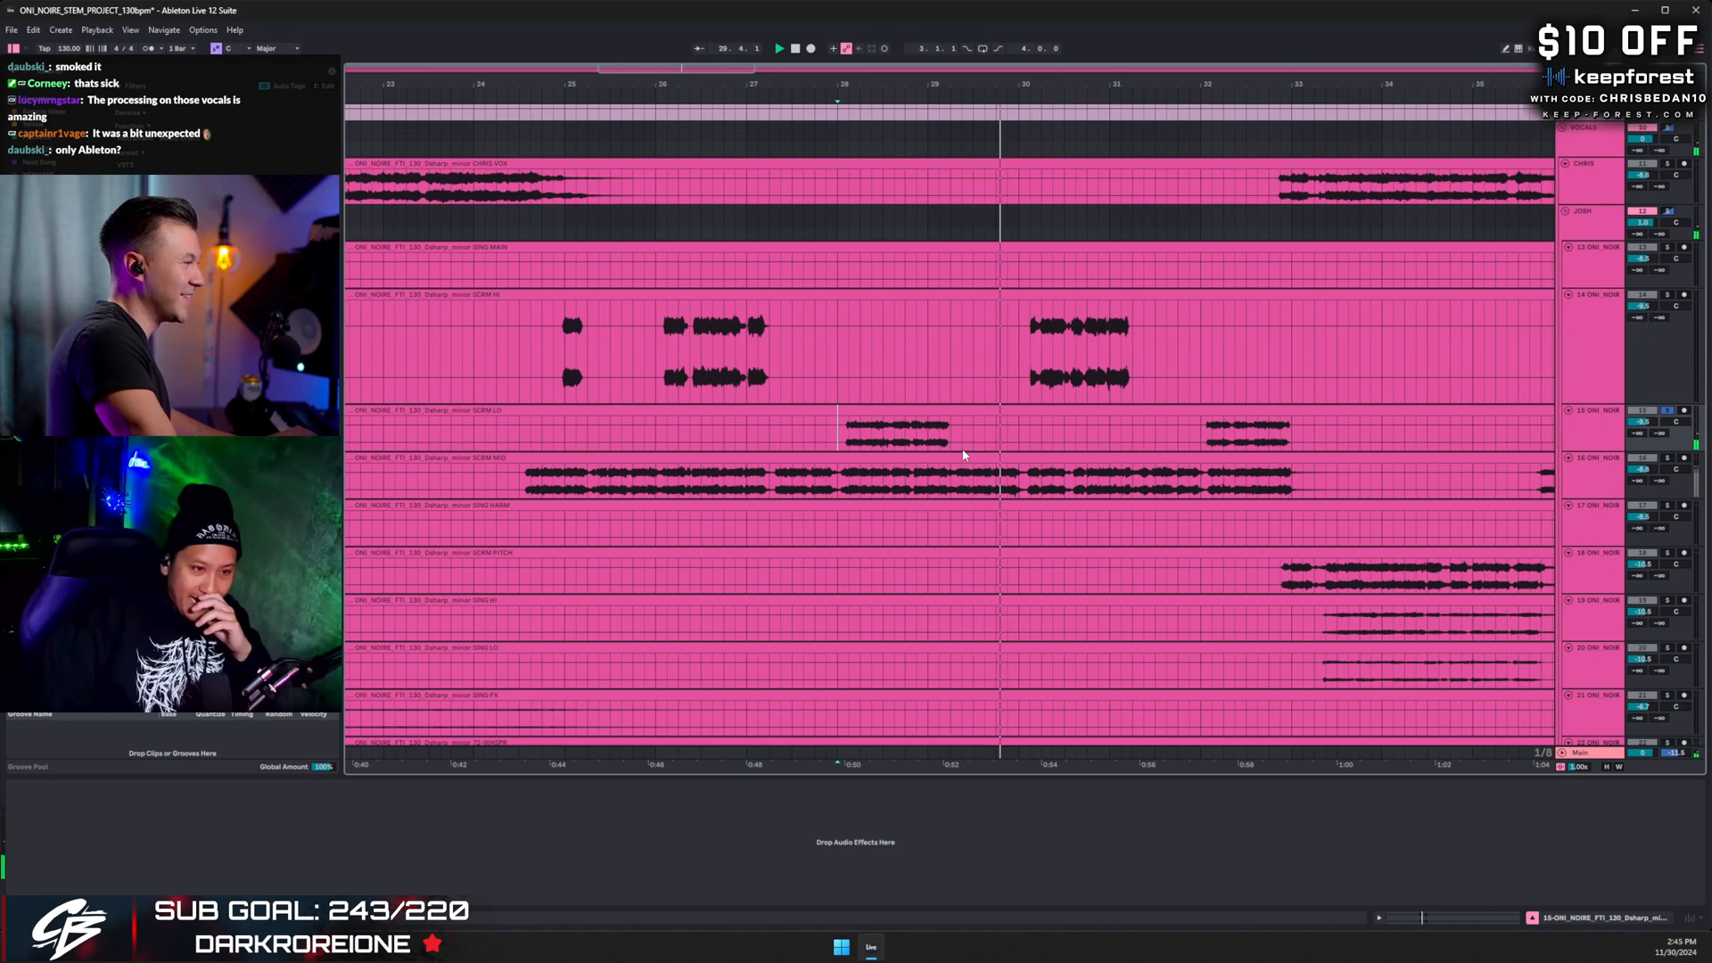
pyautogui.hotkey('shift', 'Left')
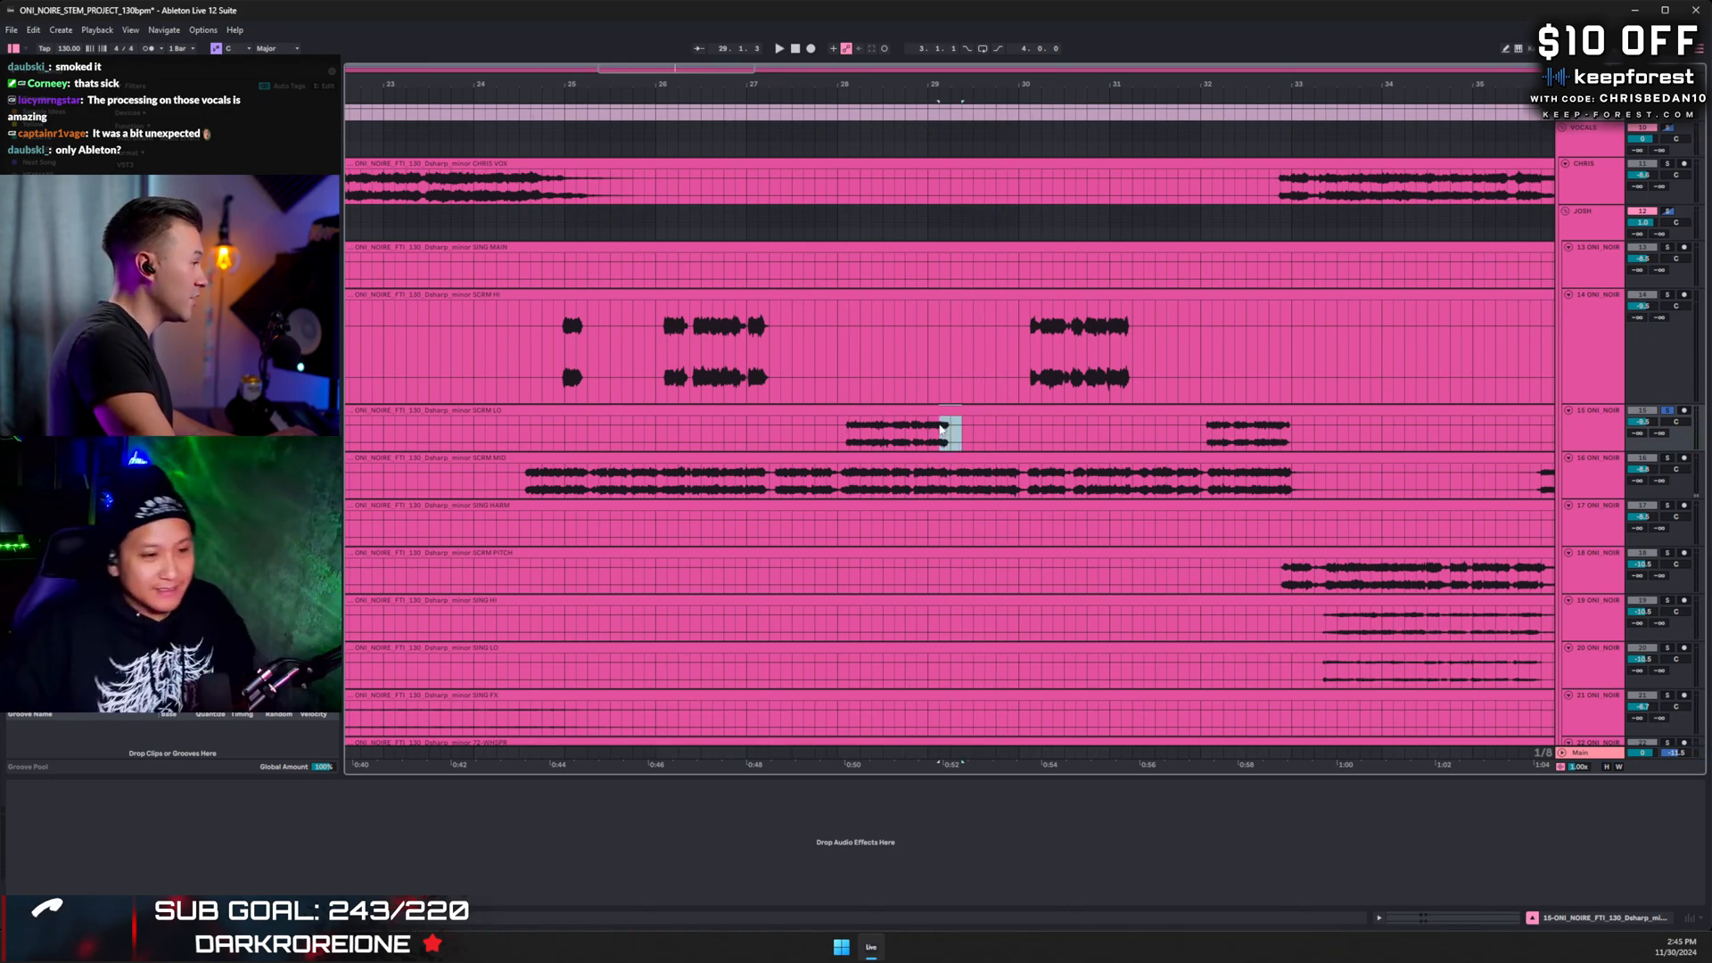
pyautogui.press('space')
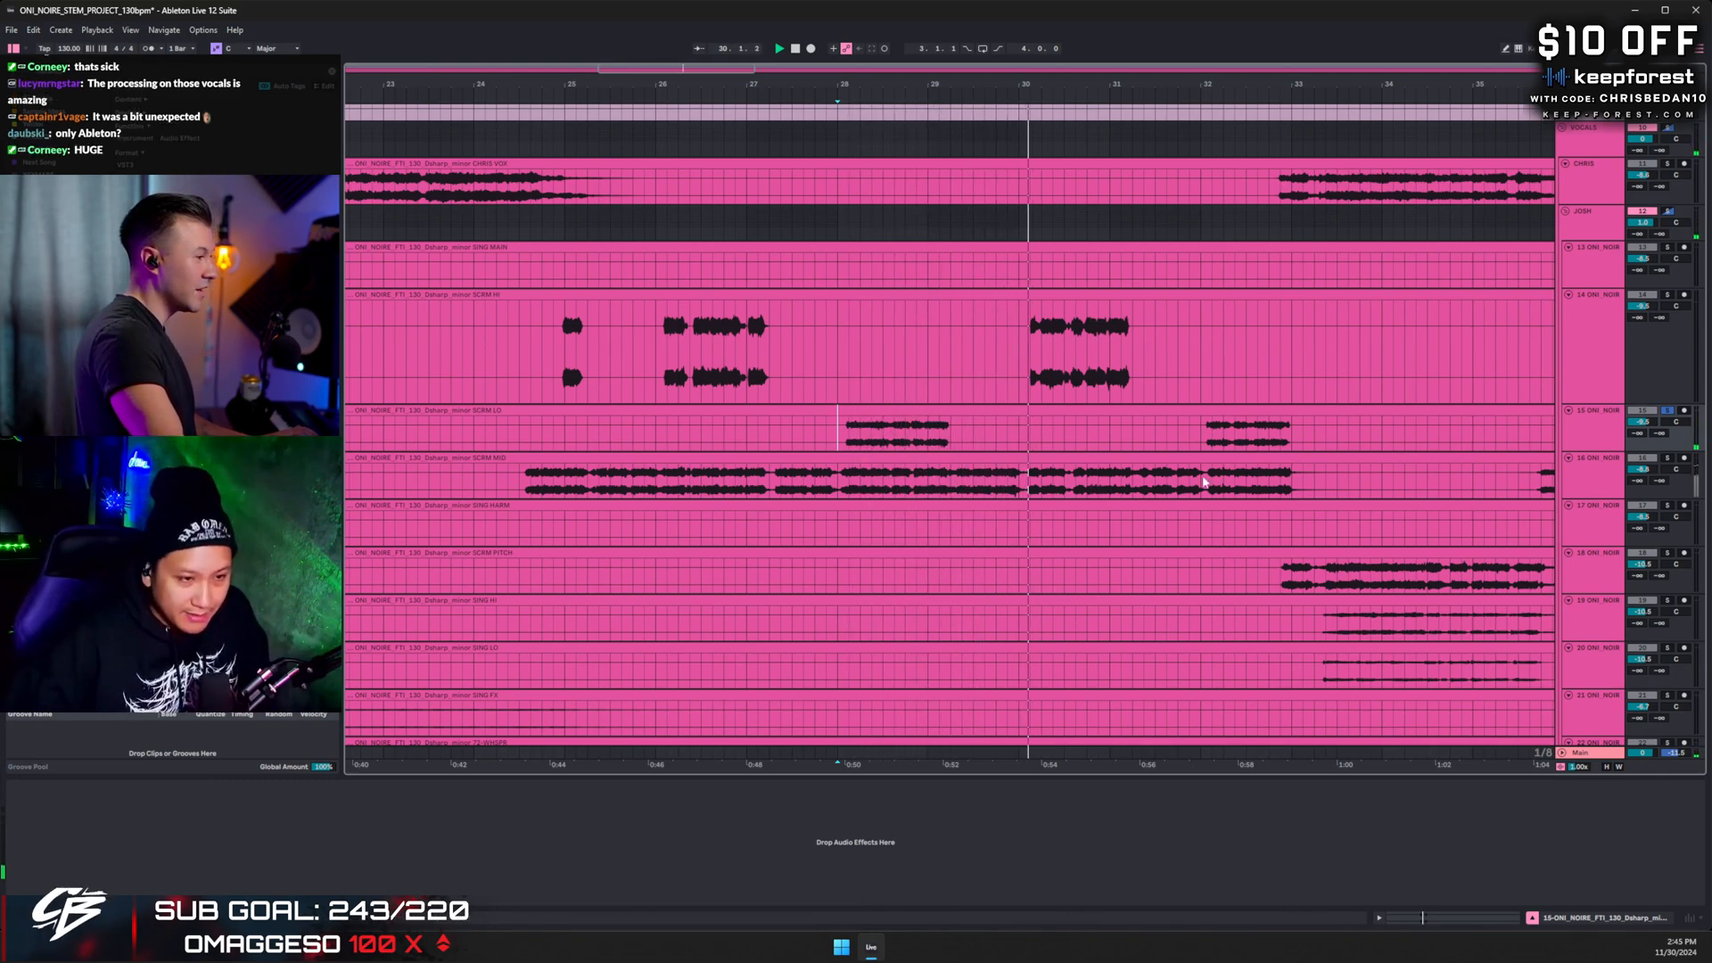
pyautogui.click(1191, 428)
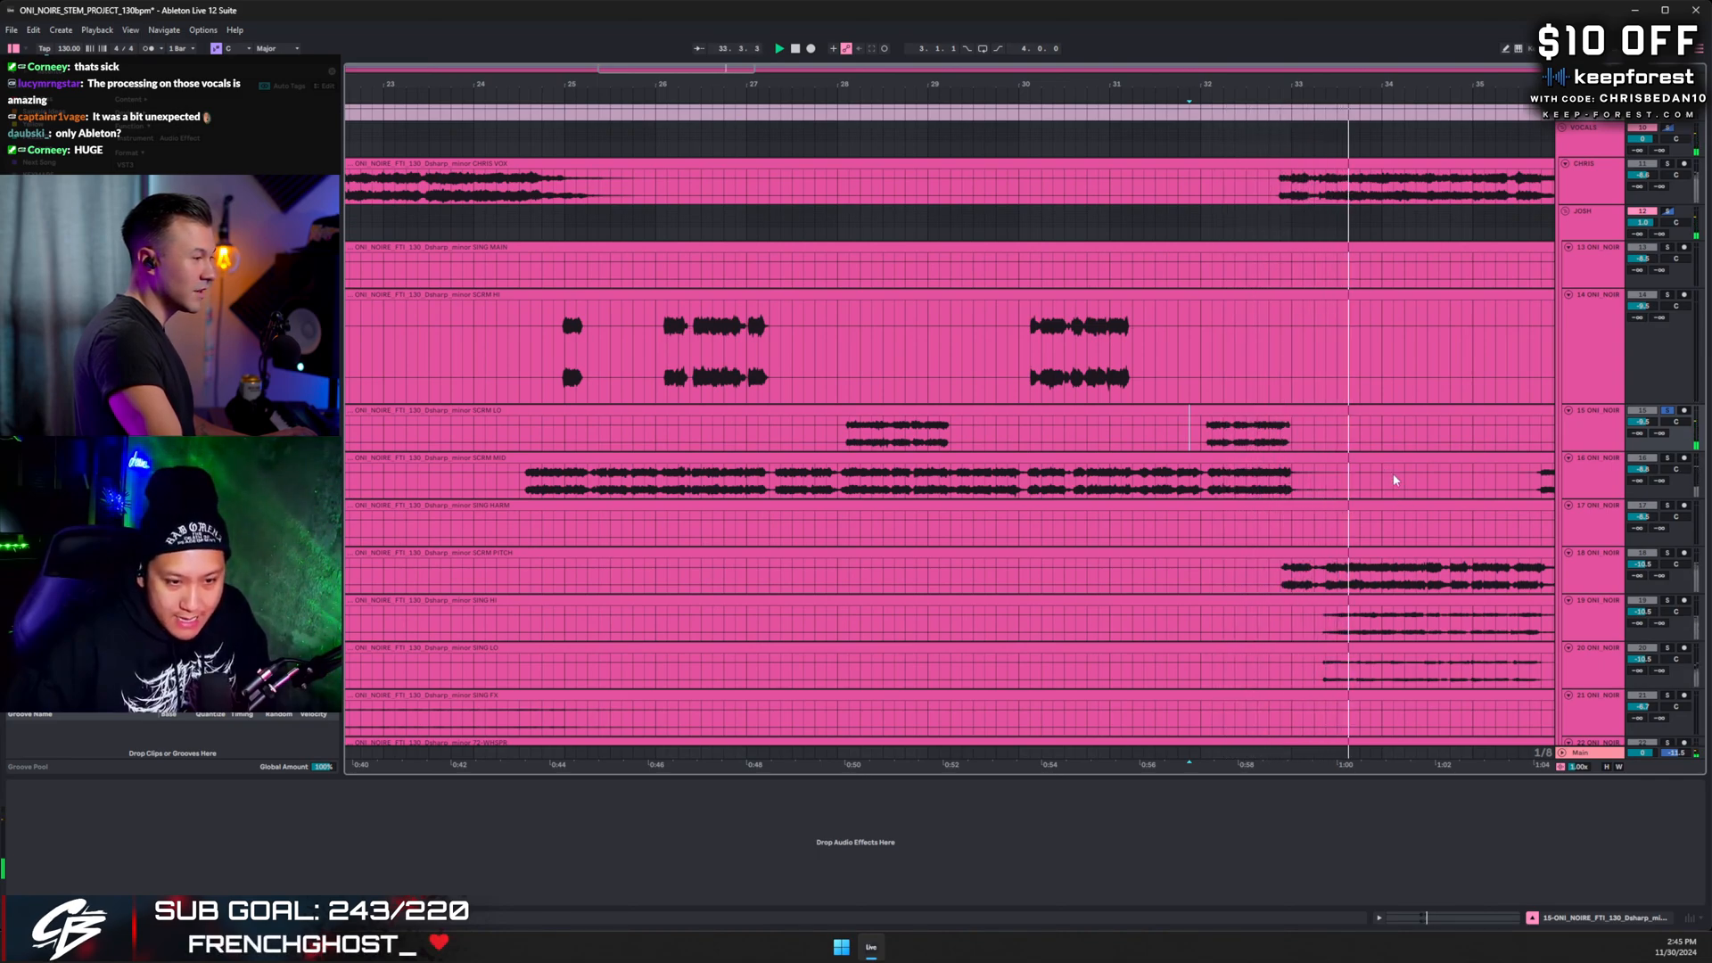
# - Solo the SCRM HI stem and play its last phrase from just before bar 30
pyautogui.click(1008, 333)
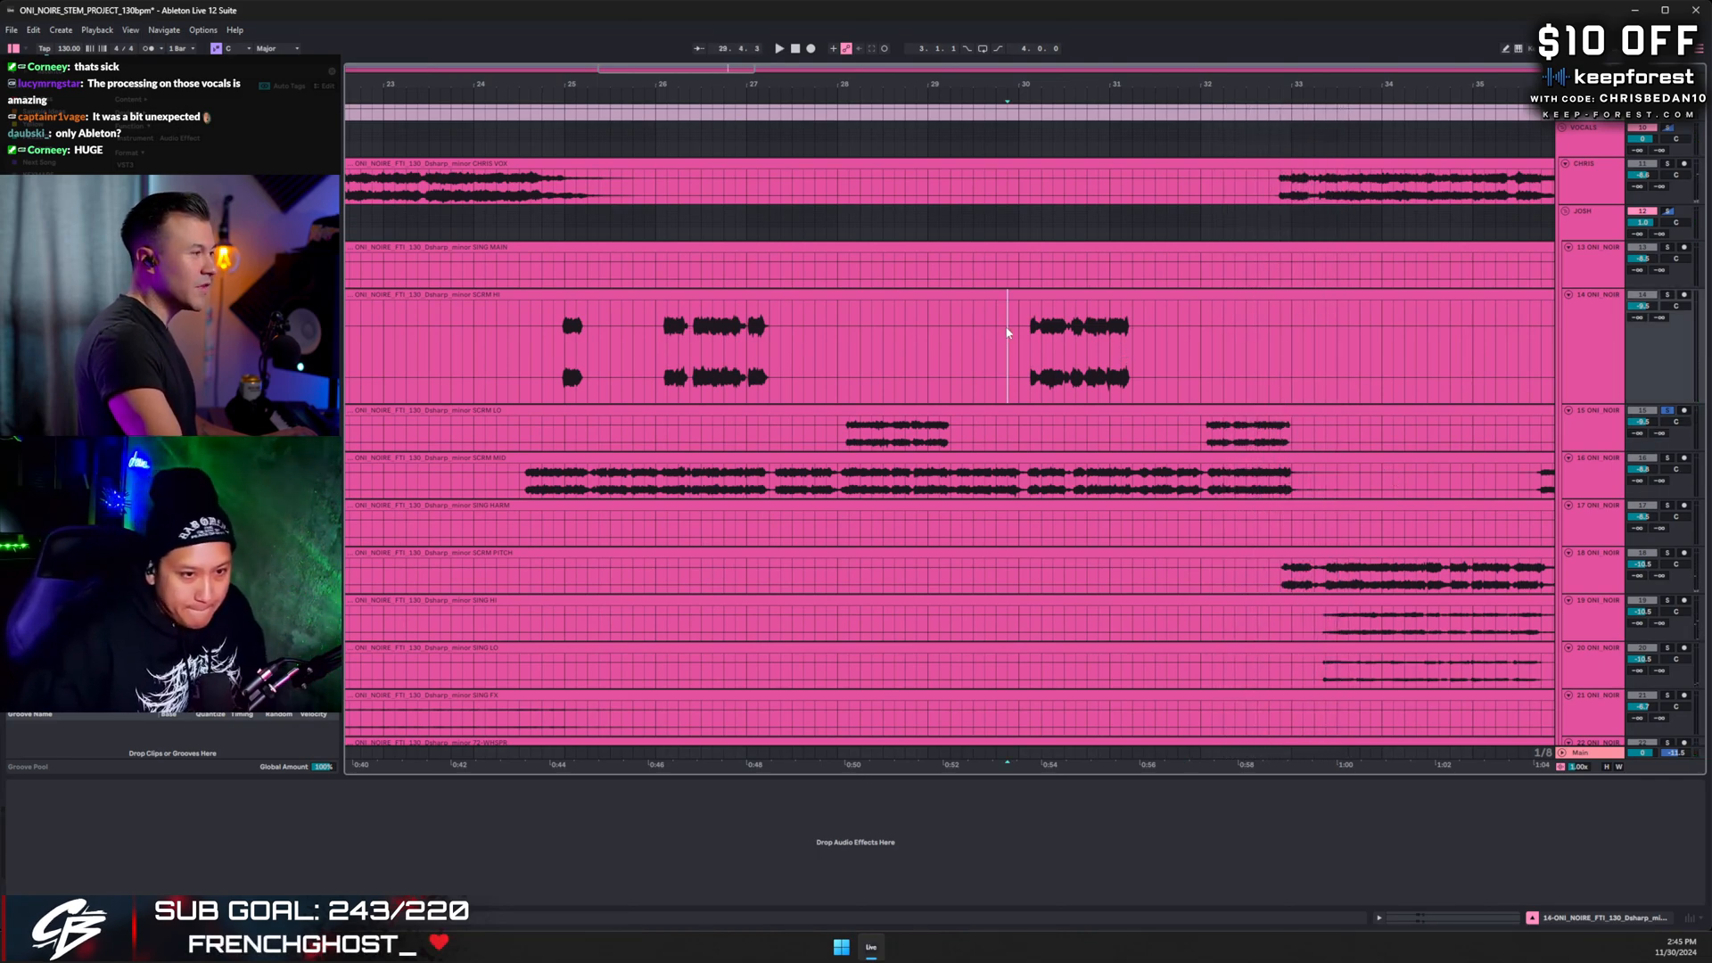
pyautogui.click(1669, 295)
pyautogui.press('space')
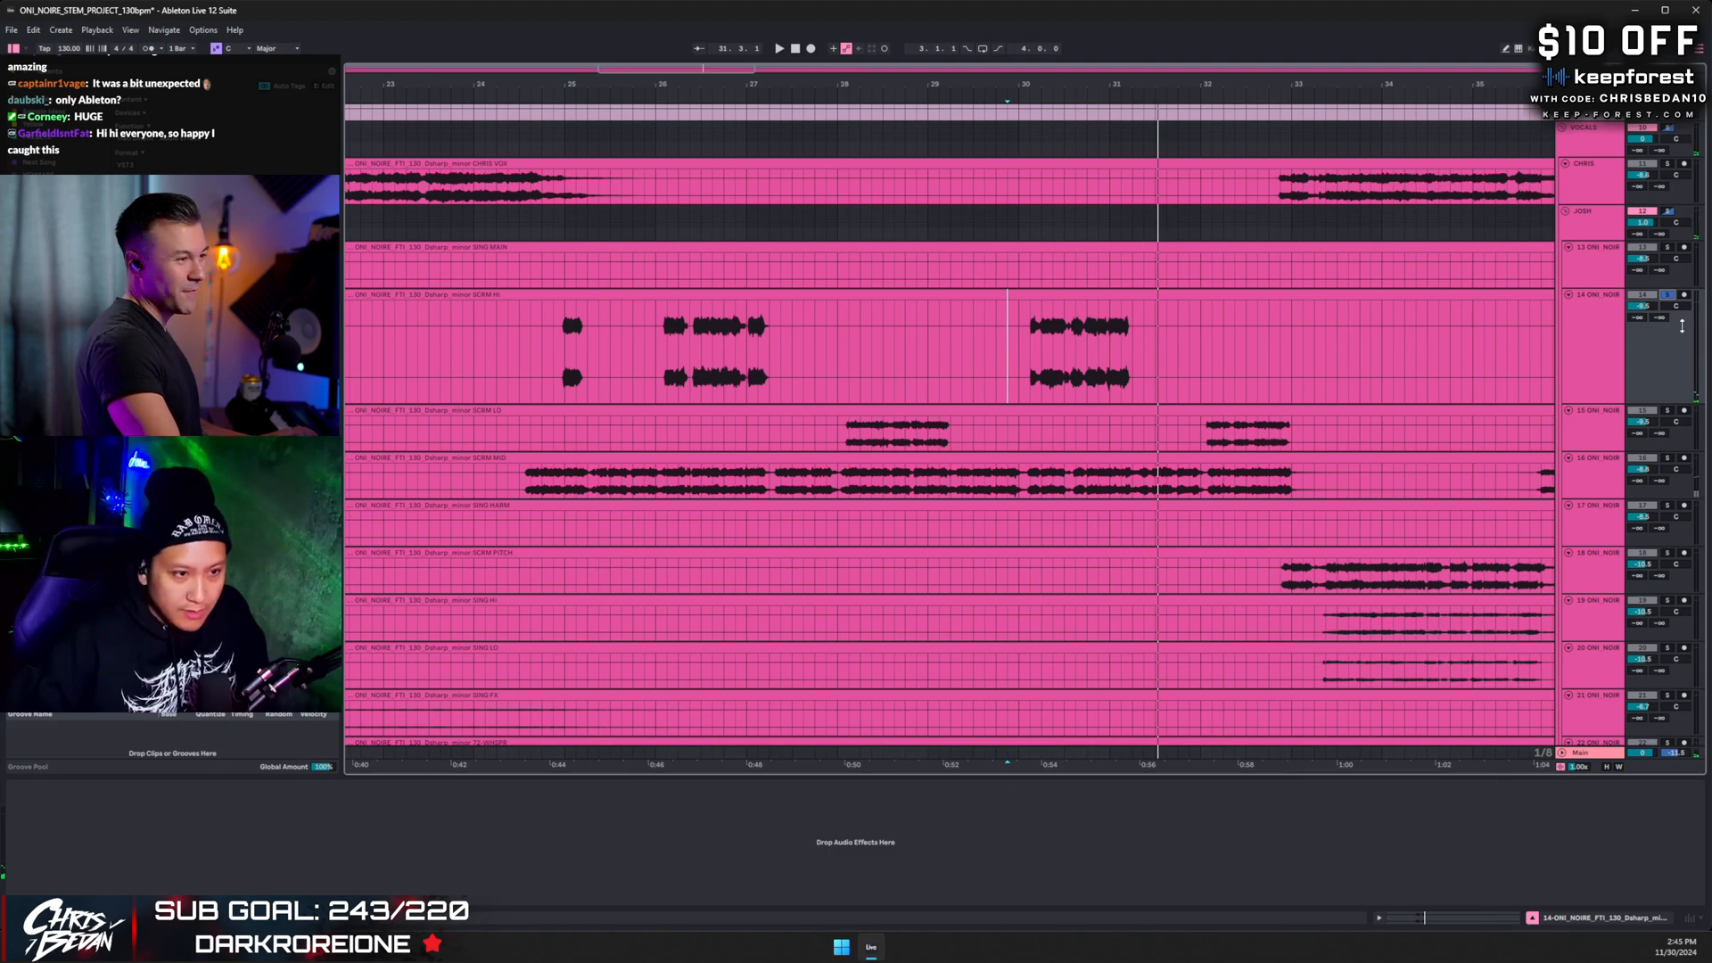
# - Add the SCRM MID stem to the soloed SCRM HI stem and play both together from just before bar 30
pyautogui.click(1668, 457)
pyautogui.press('space')
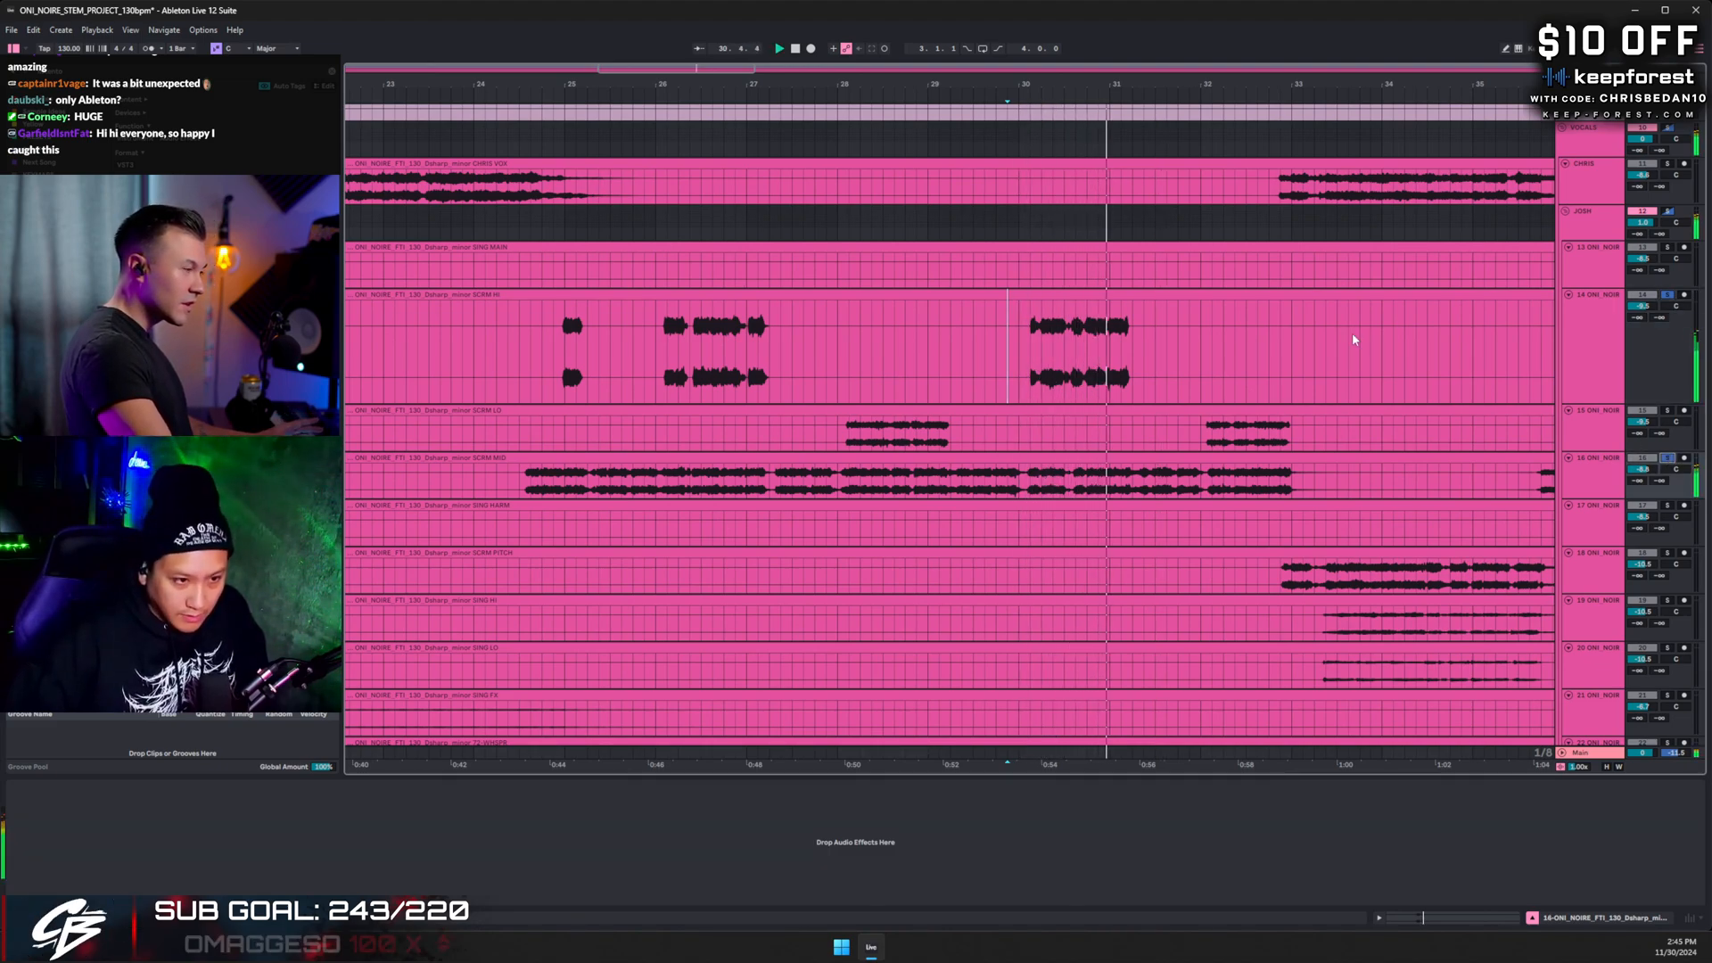
pyautogui.press('space')
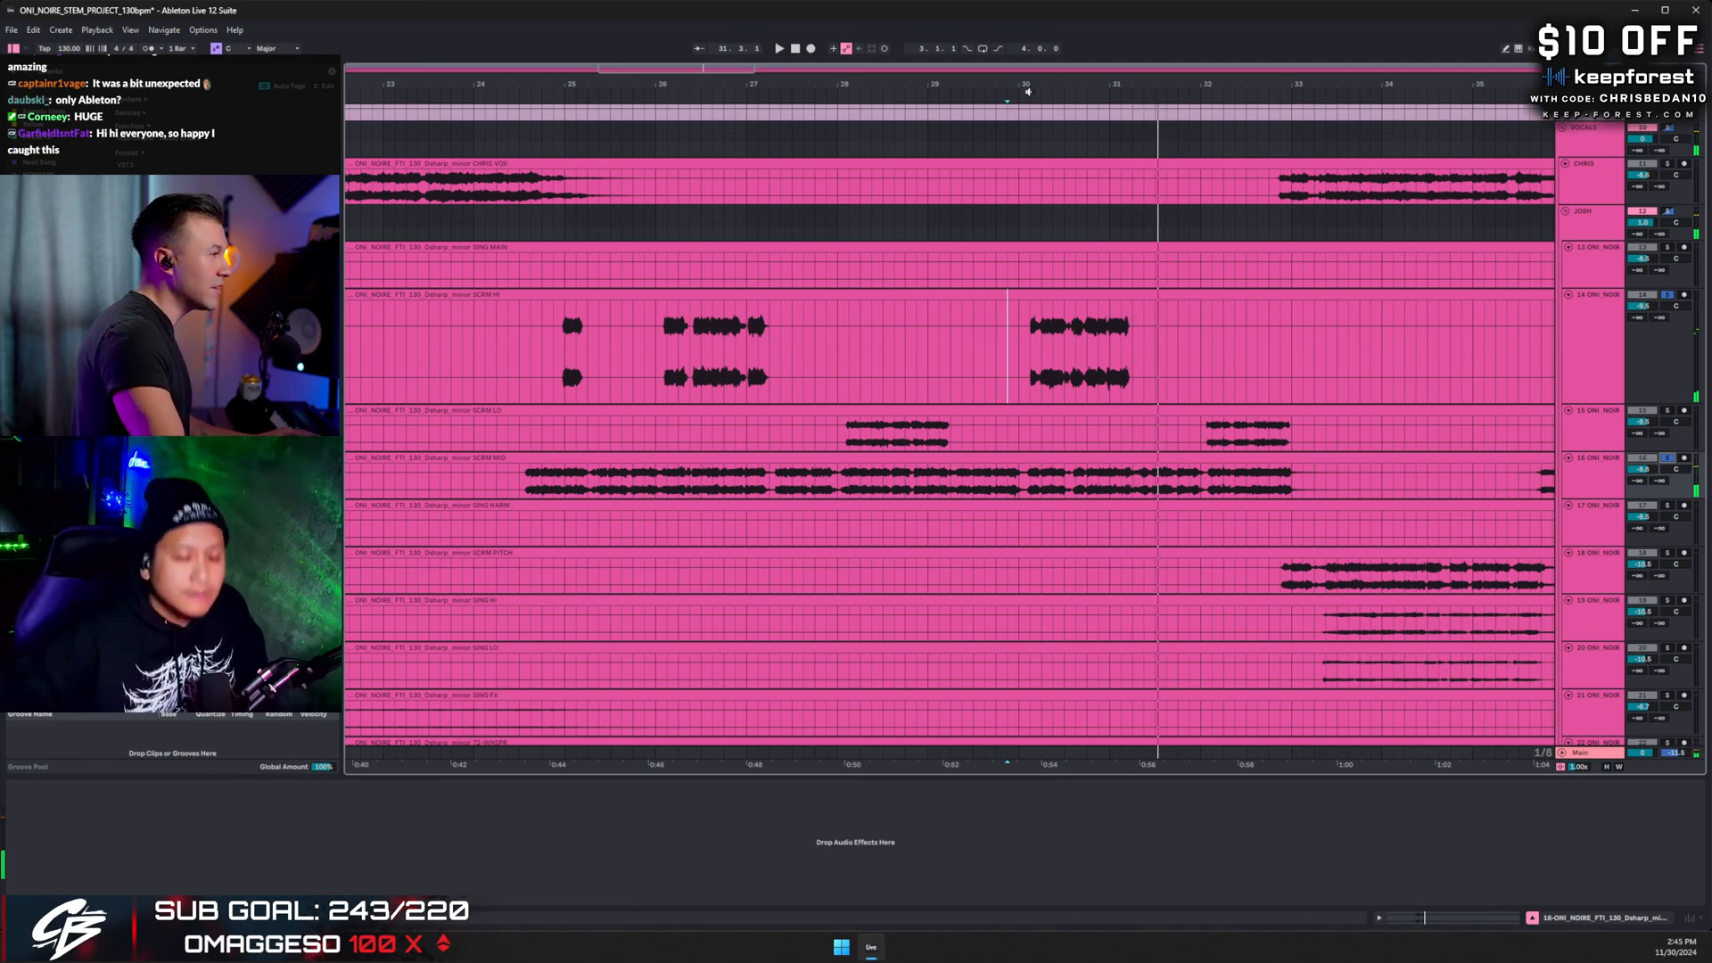
# - Play the combined SCRM HI and SCRM MID stems from just before bar 30 and again from just before bar 32
pyautogui.moveTo(1028, 91); pyautogui.dragTo(1051, 35)
pyautogui.scroll(-2, 1140, 465)
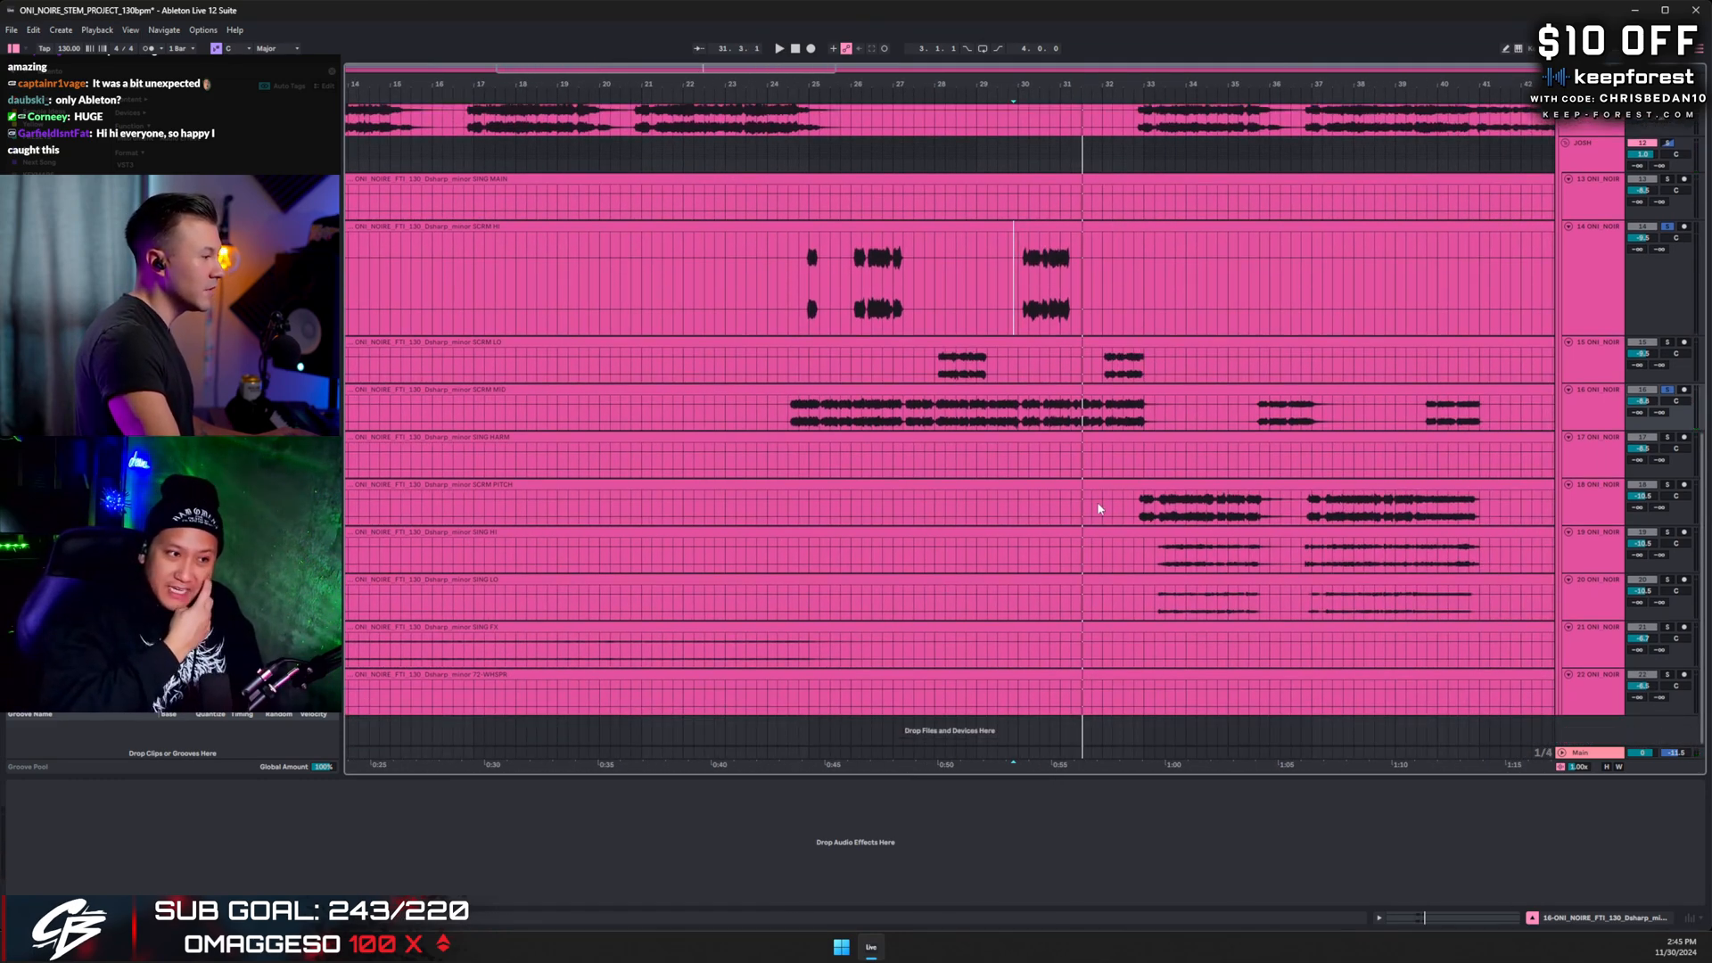
pyautogui.hscroll(3, 1099, 508)
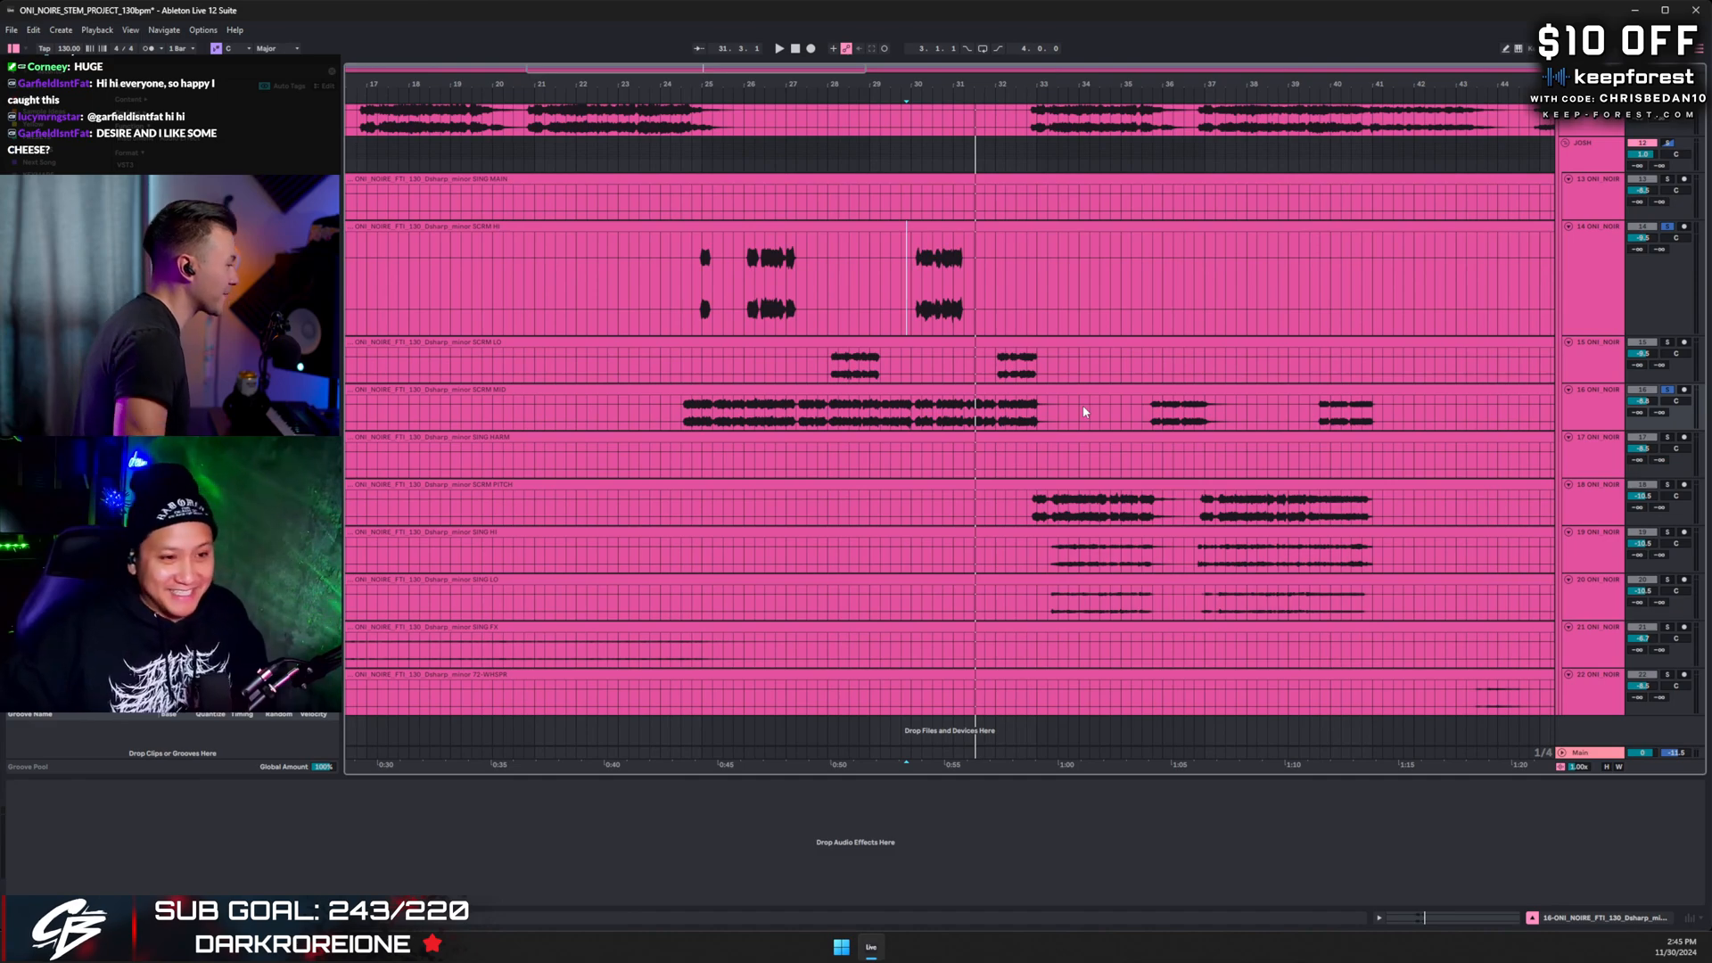
pyautogui.hscroll(1, 1086, 411)
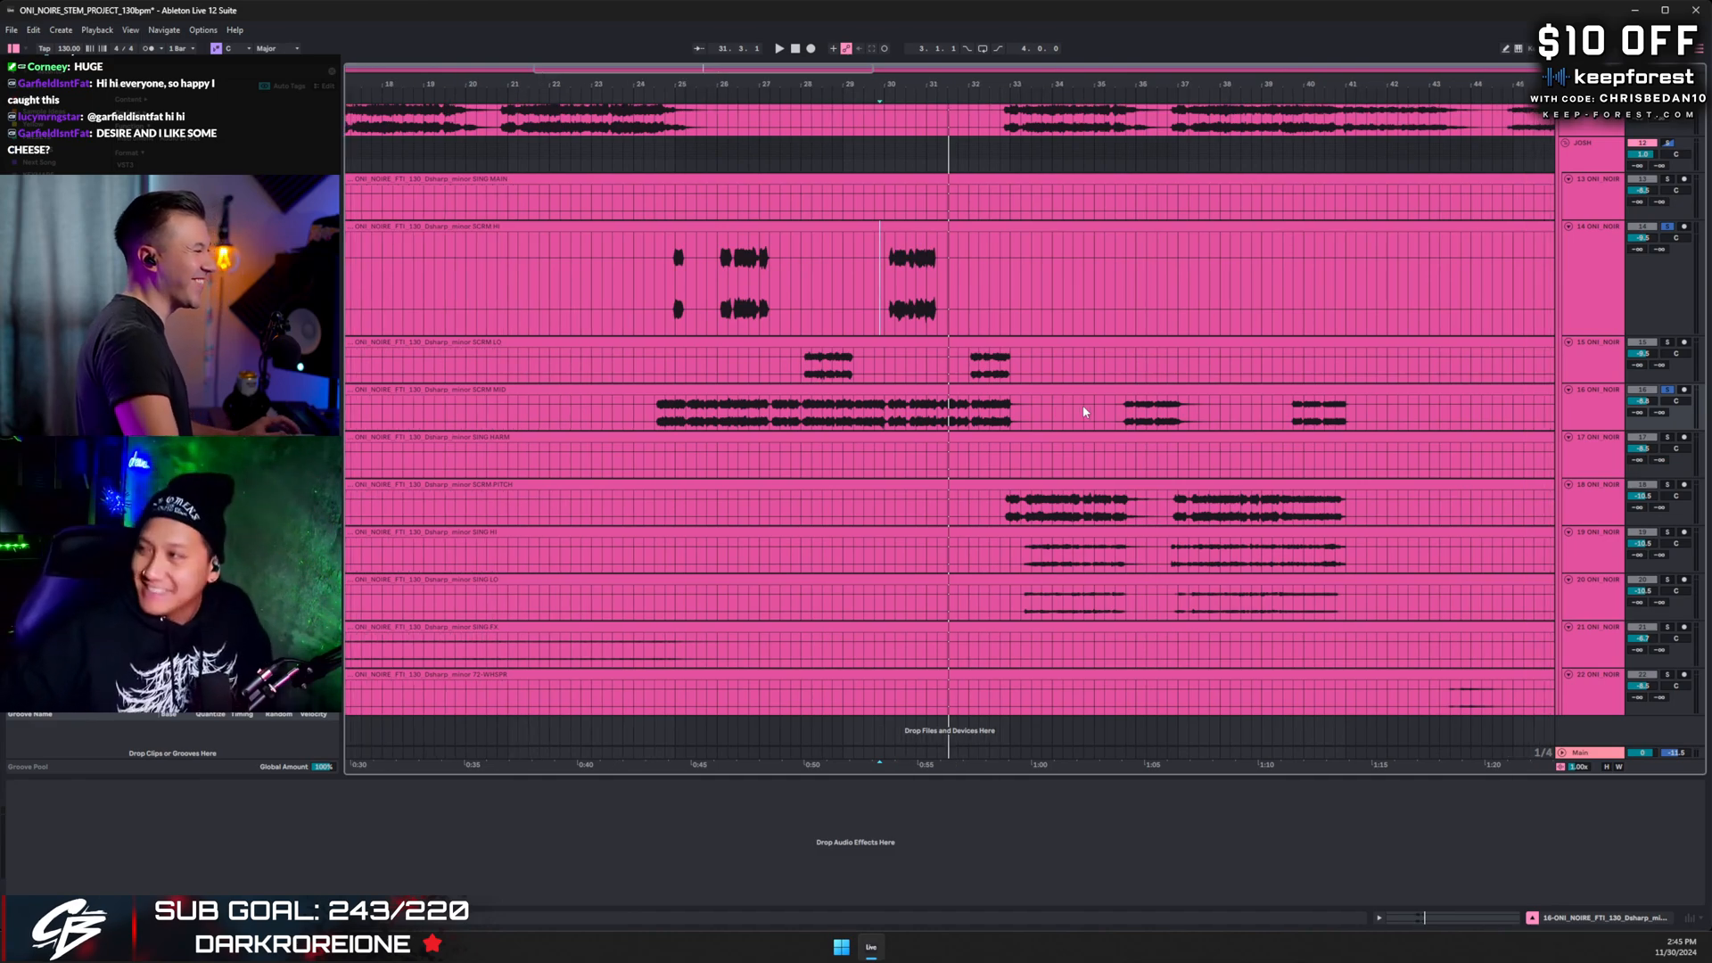
pyautogui.click(889, 278)
pyautogui.press('space')
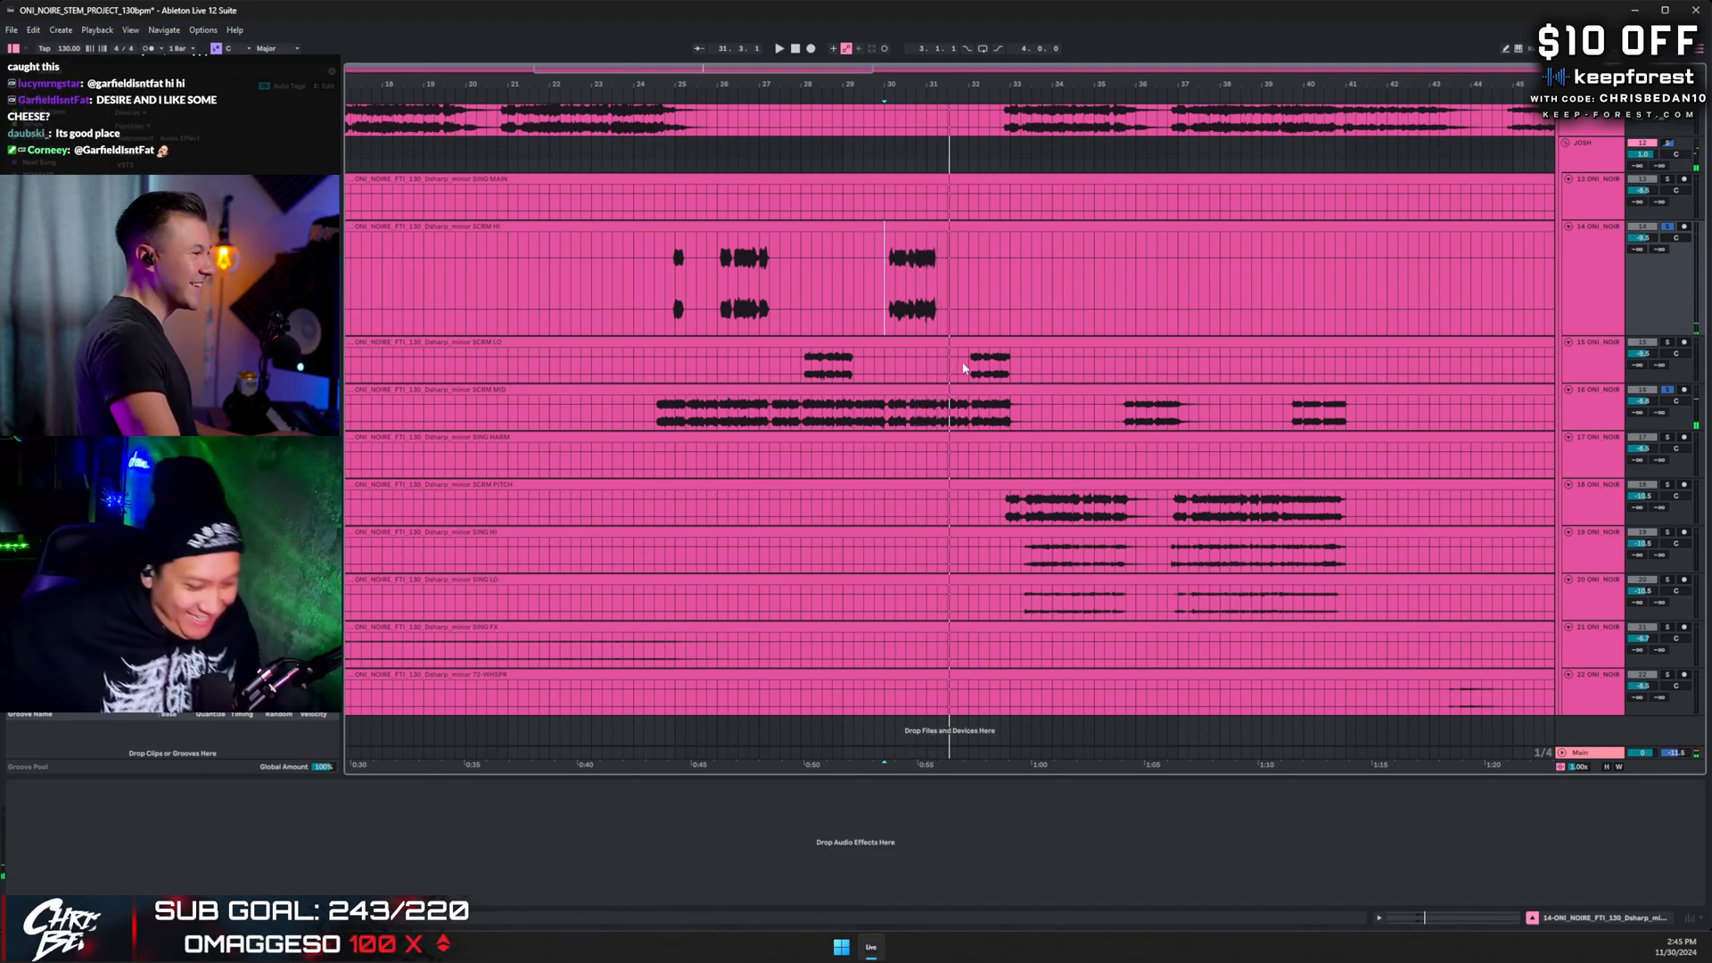
pyautogui.click(968, 365)
pyautogui.press('space')
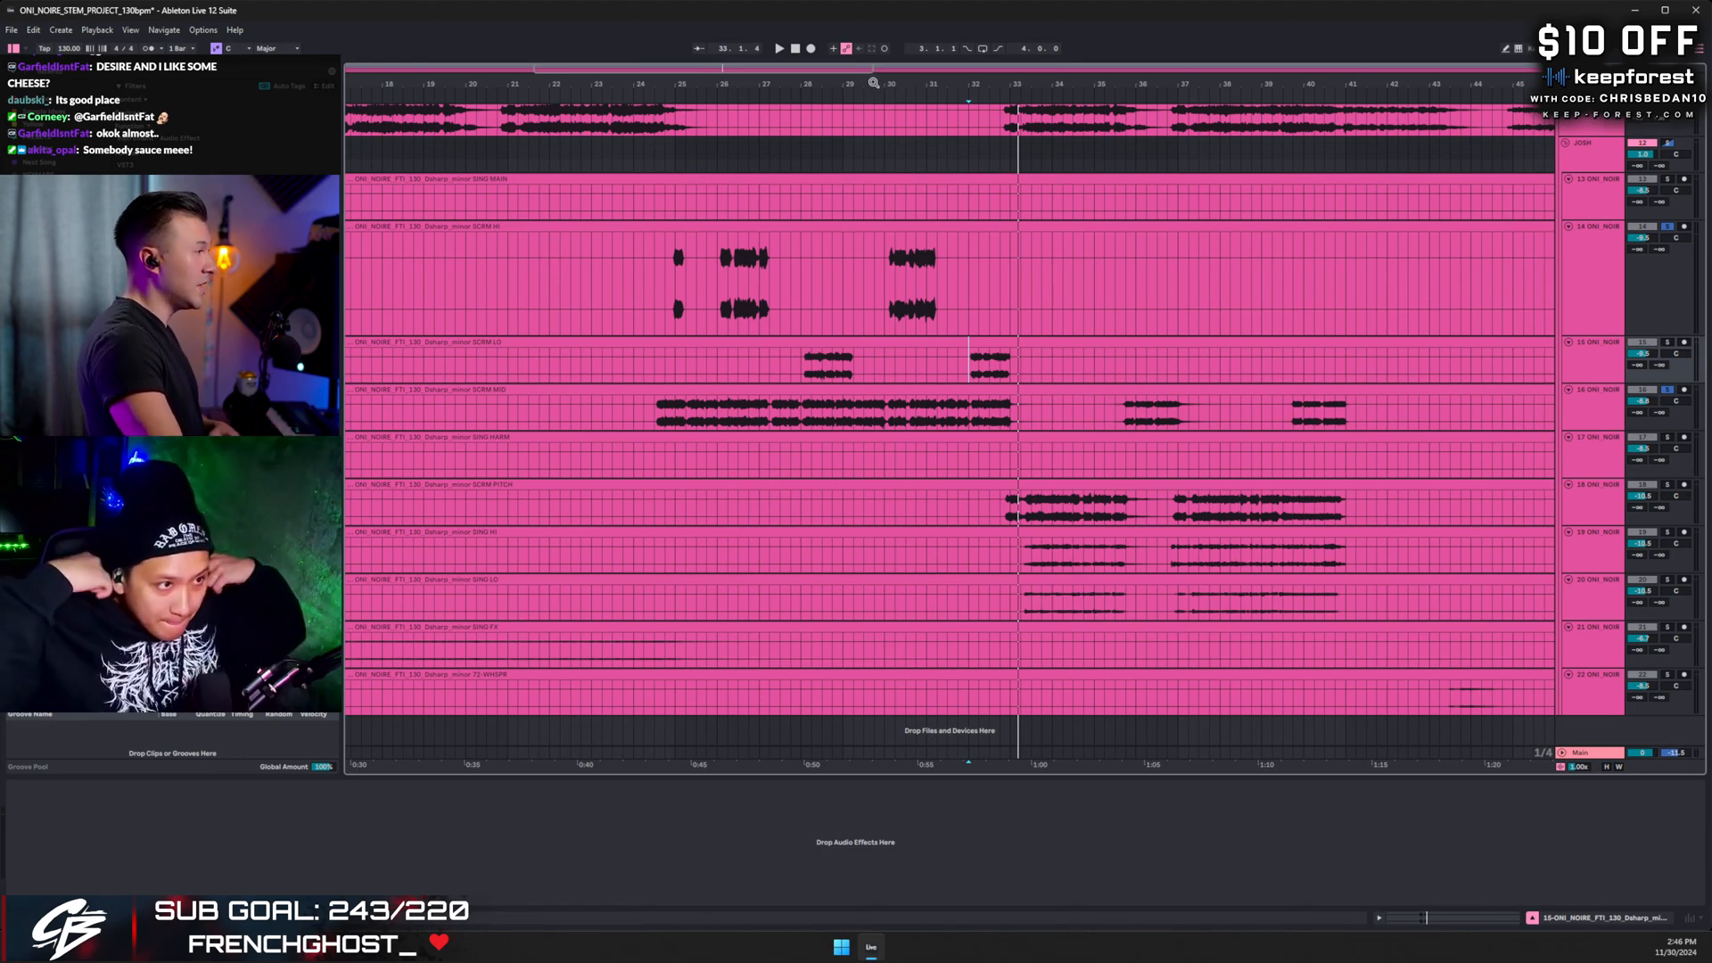
# - Solo the whole group of SCRM and SING vocal stems and play it from bar 32
pyautogui.moveTo(874, 83); pyautogui.dragTo(660, 281)
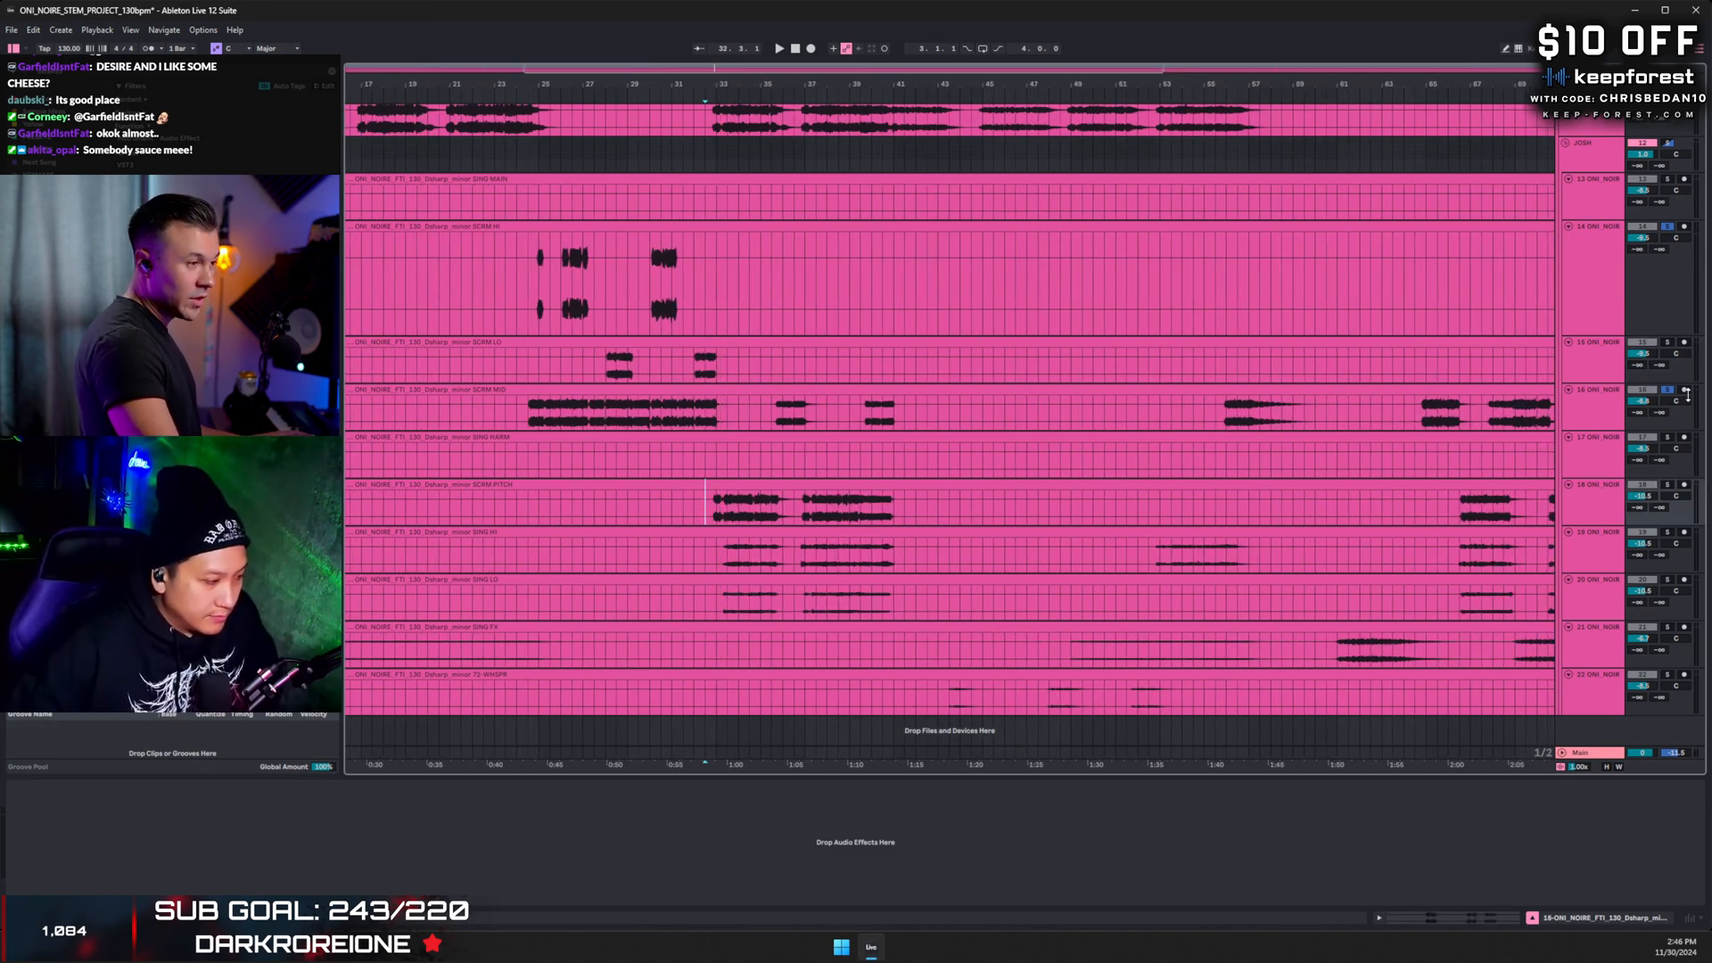
pyautogui.click(1668, 143)
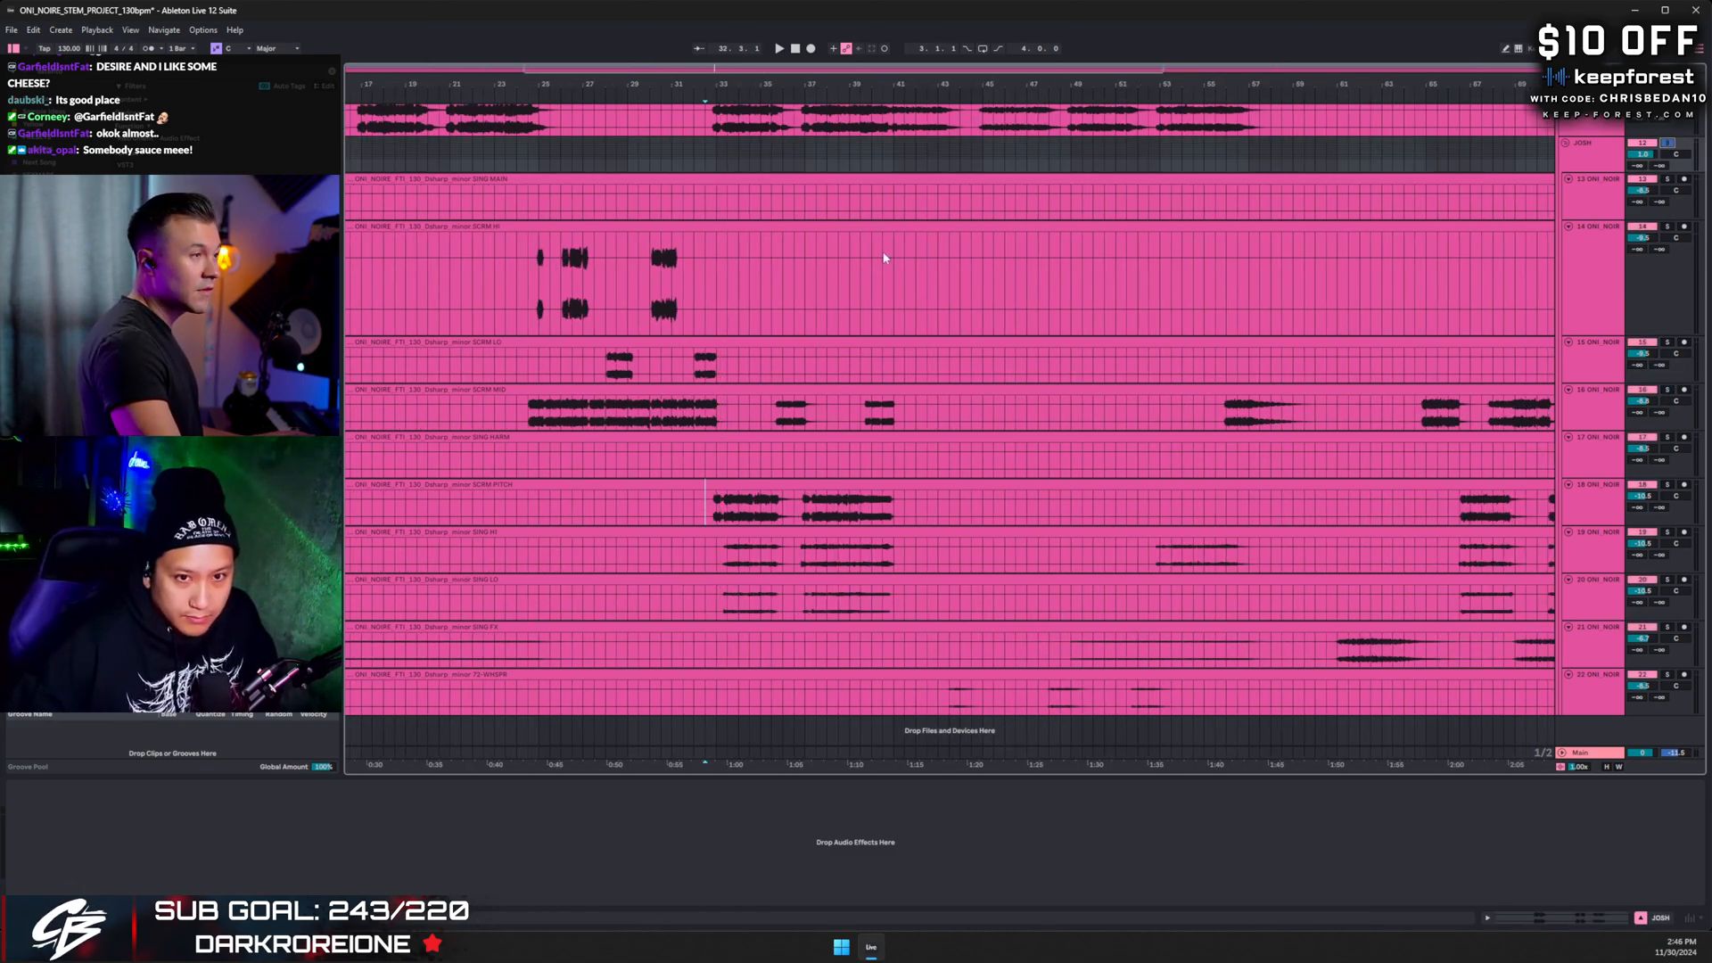
pyautogui.click(694, 298)
pyautogui.press('space')
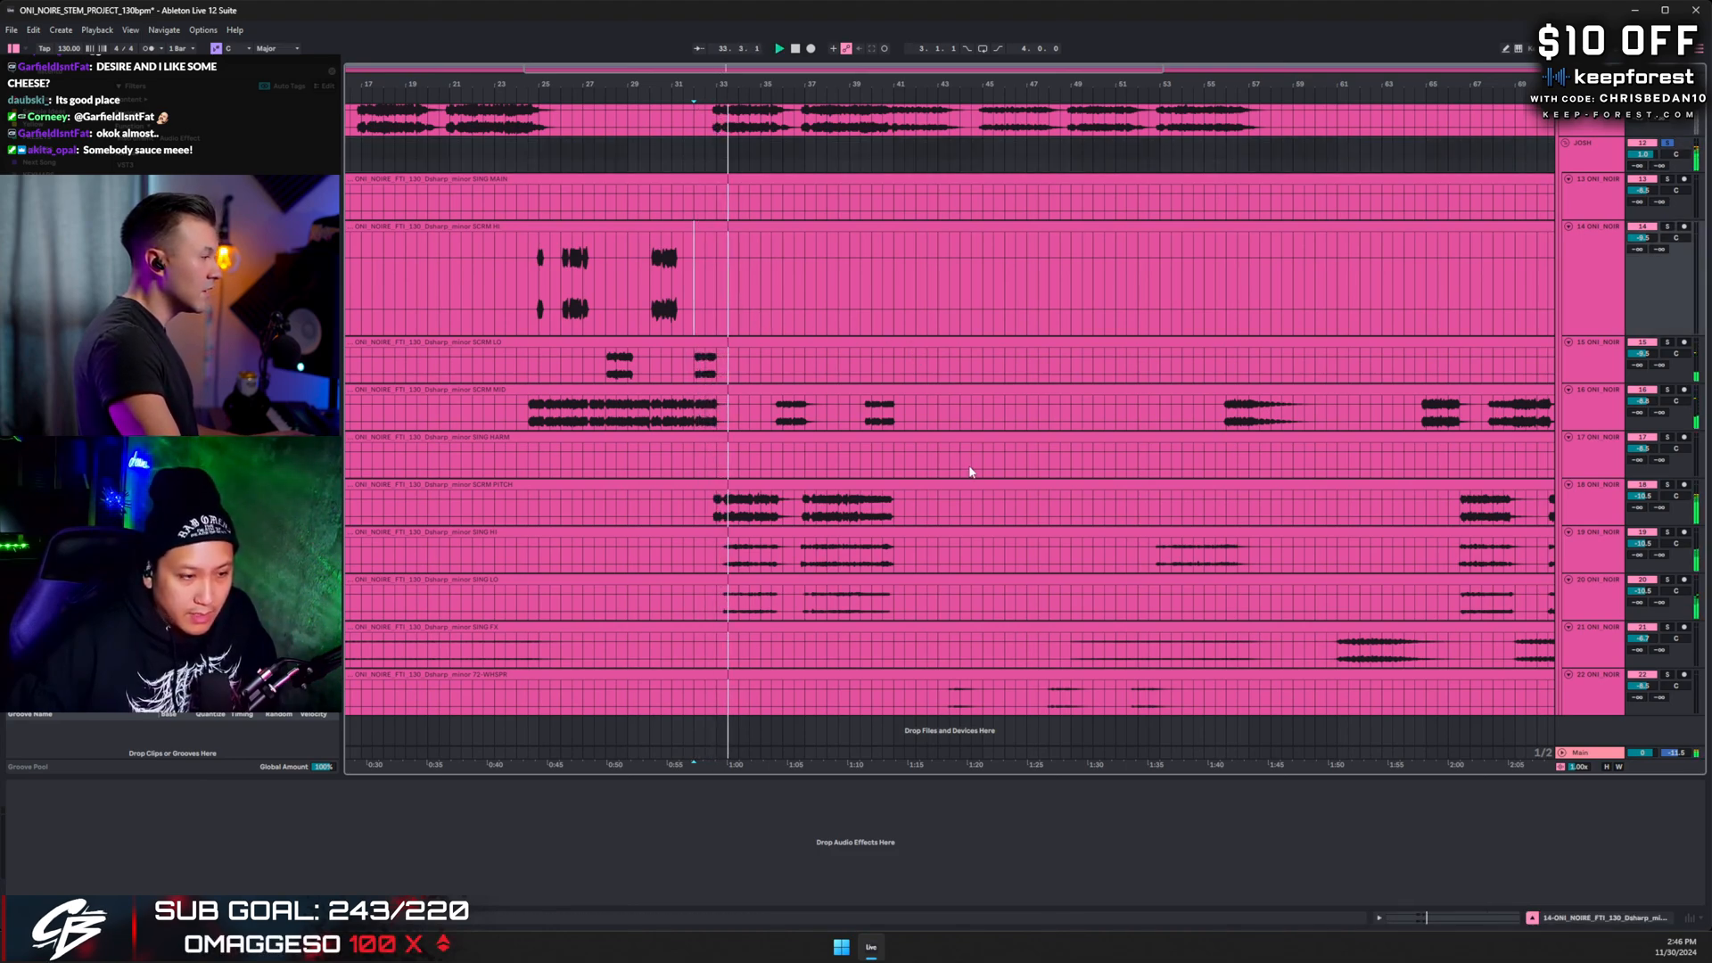
# - Audition the SING HI stem alone during playback, followed by the SING LO stem alone
pyautogui.click(1667, 531)
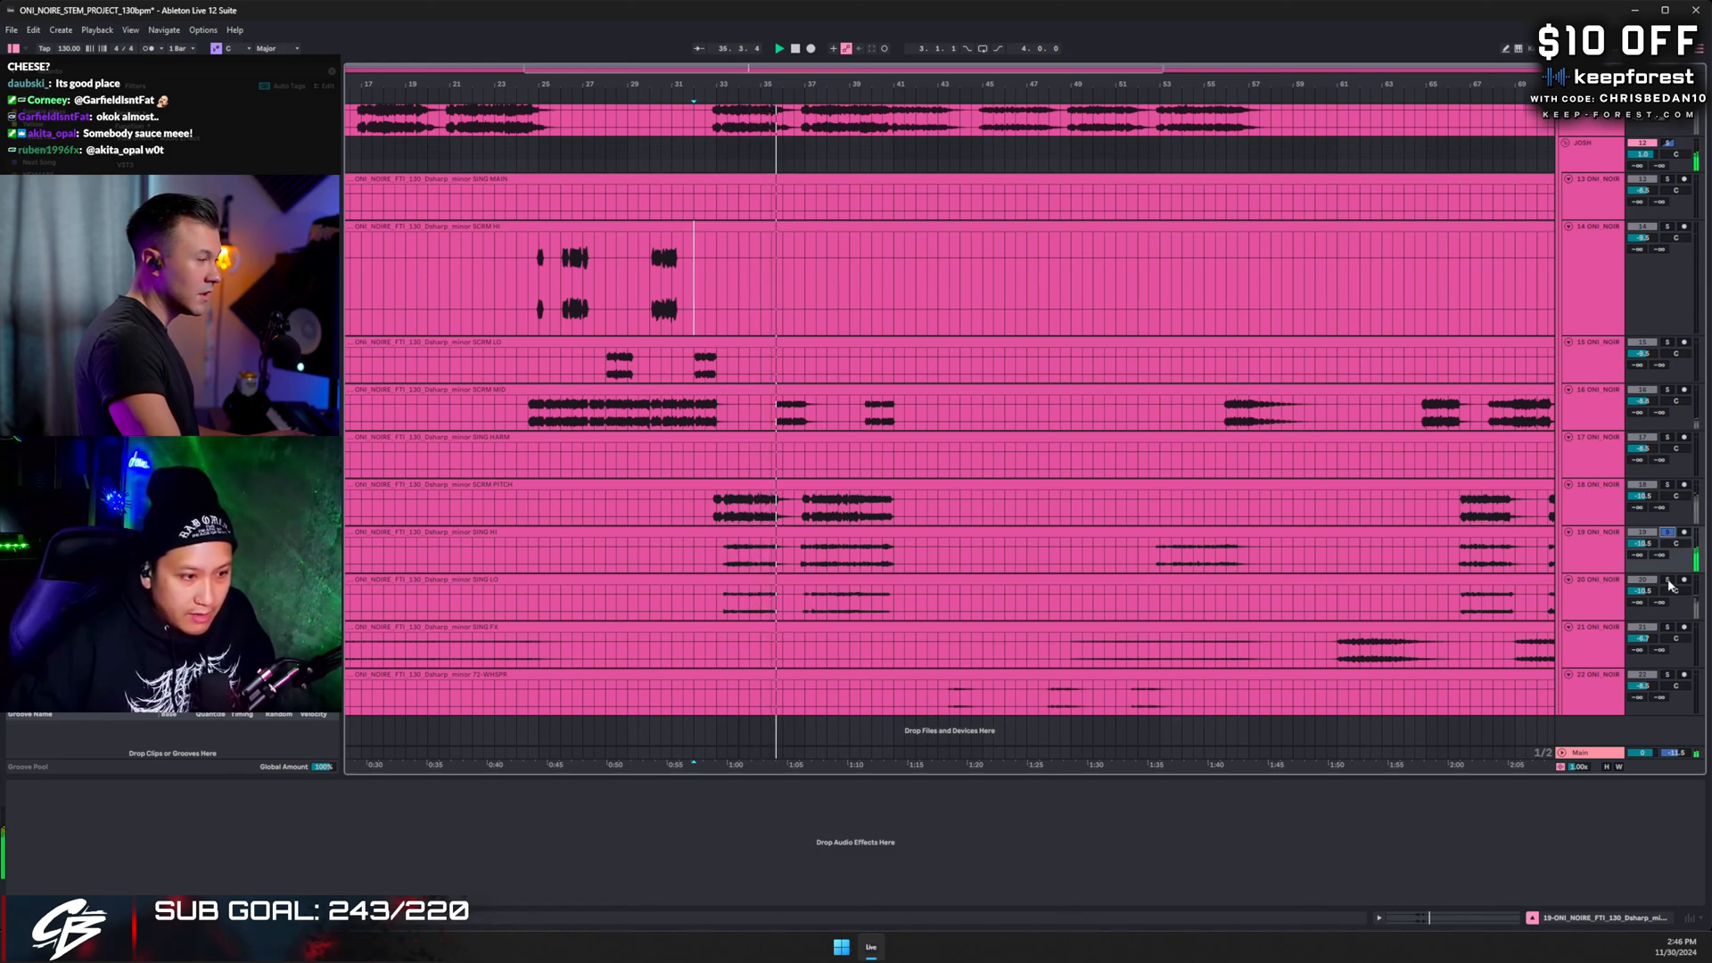
pyautogui.click(1667, 580)
pyautogui.press('space')
pyautogui.press('space')
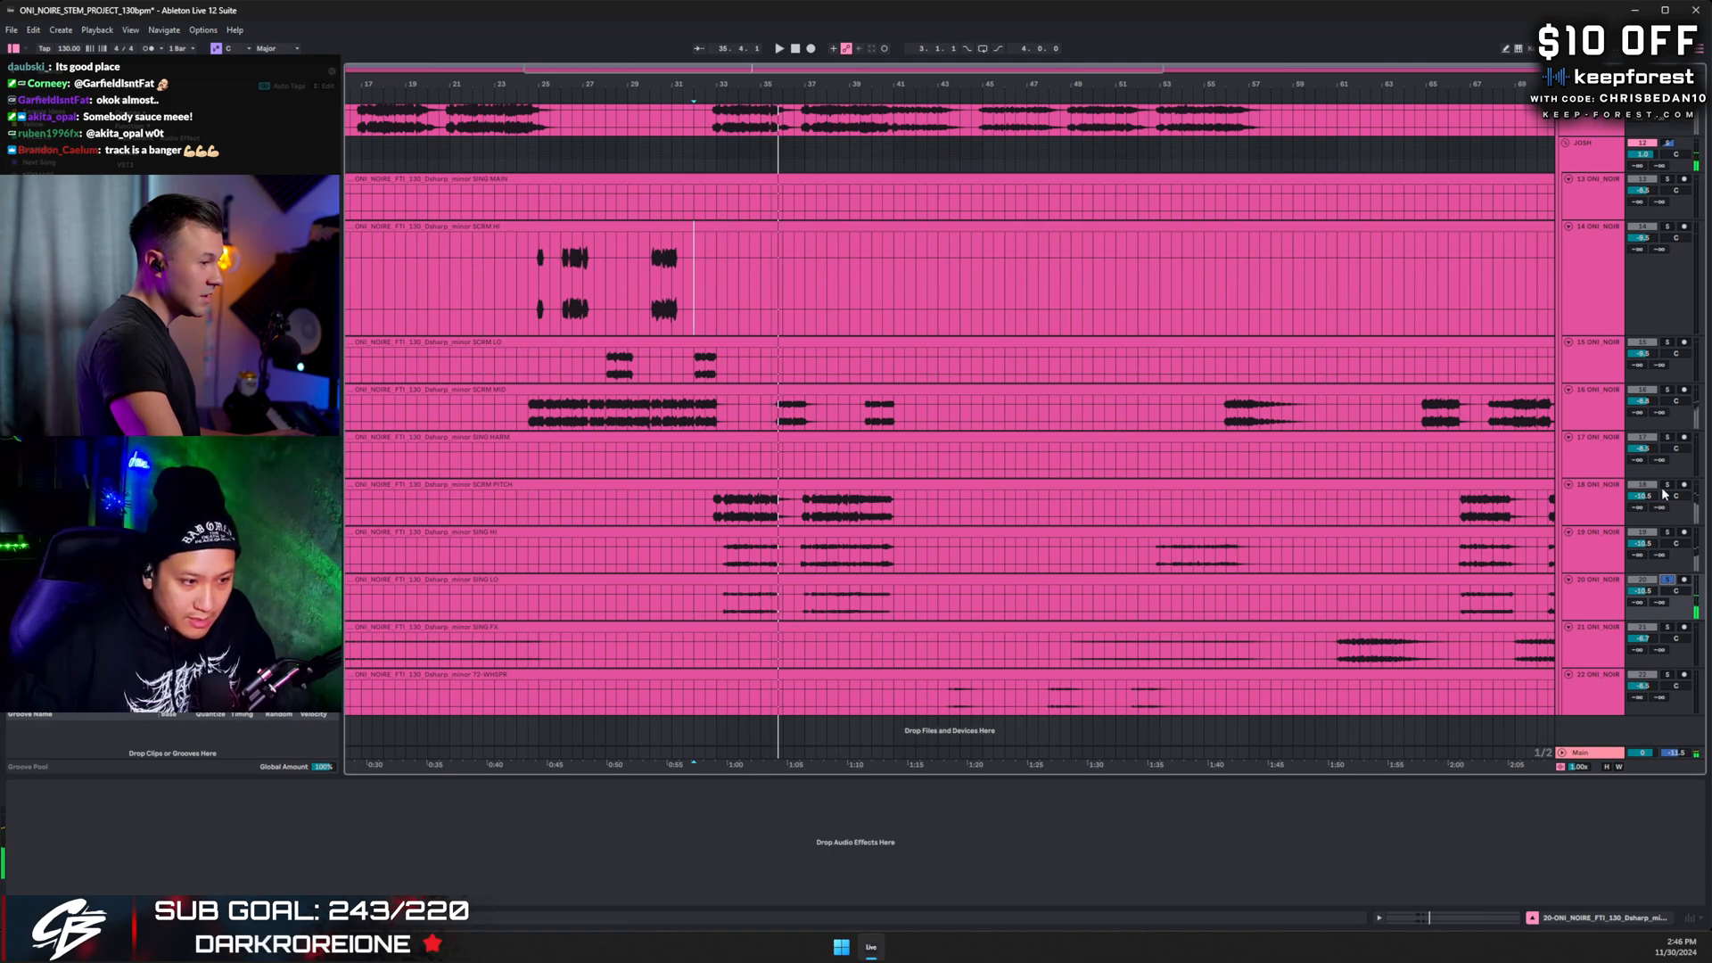
# - Solo the SCRM PITCH stem and play its first phrase from bar 33
pyautogui.click(715, 501)
pyautogui.press('space')
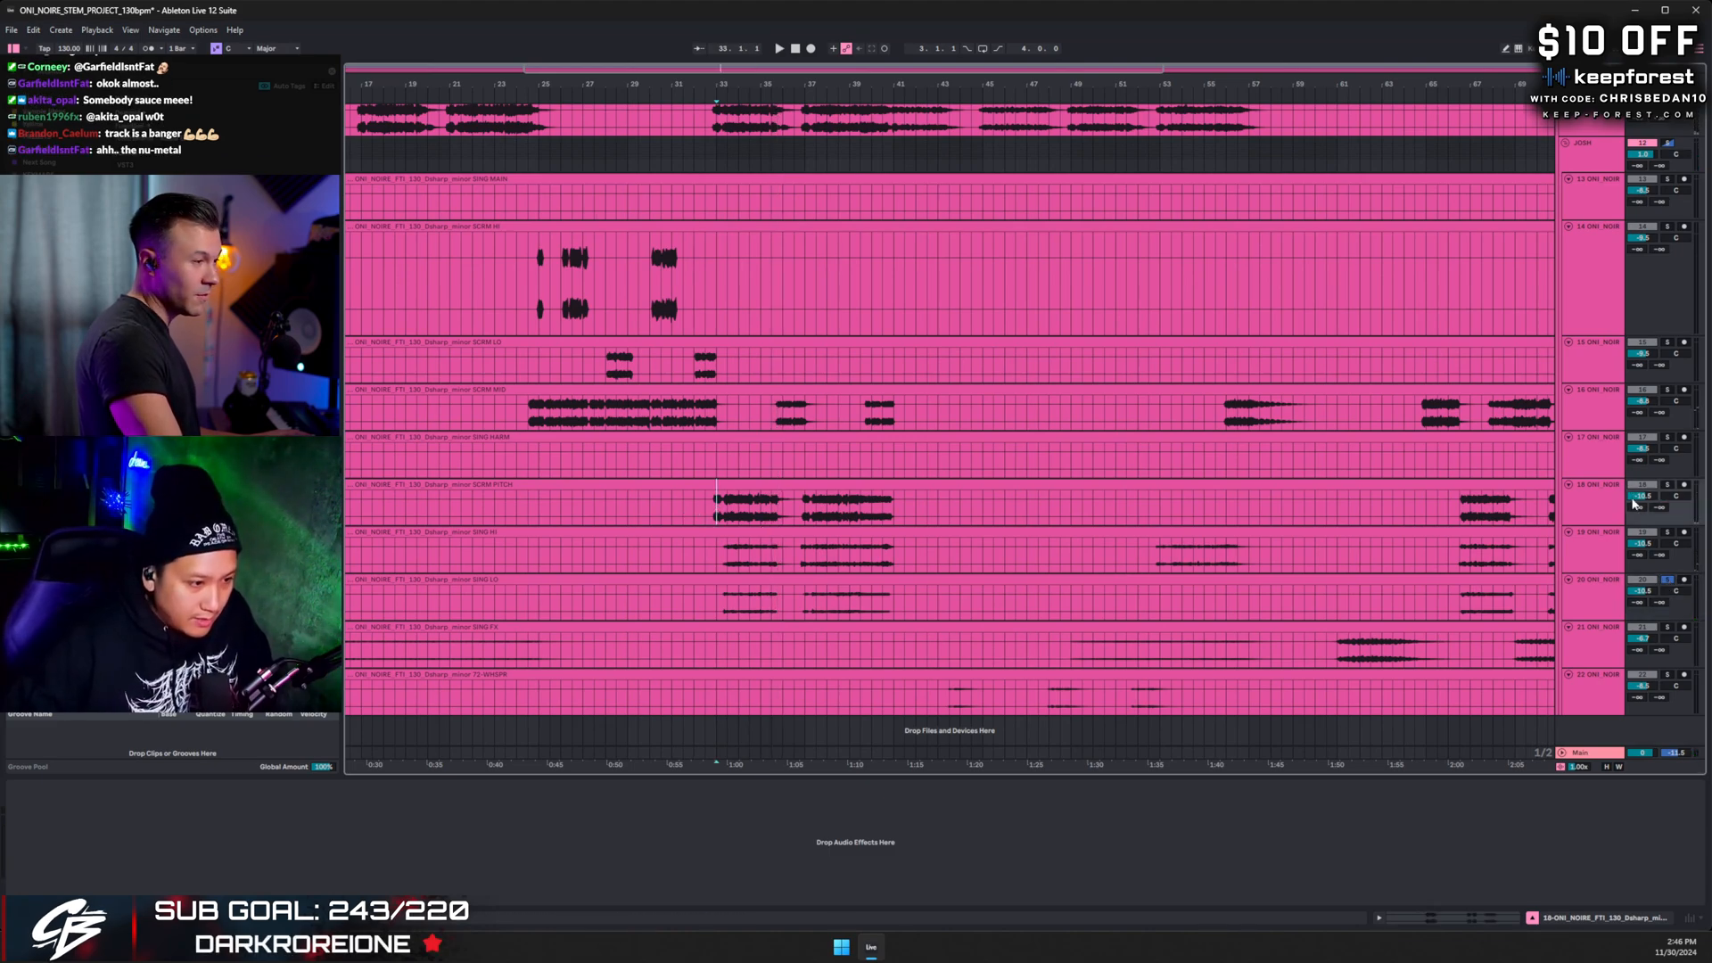
pyautogui.click(1667, 486)
pyautogui.press('space')
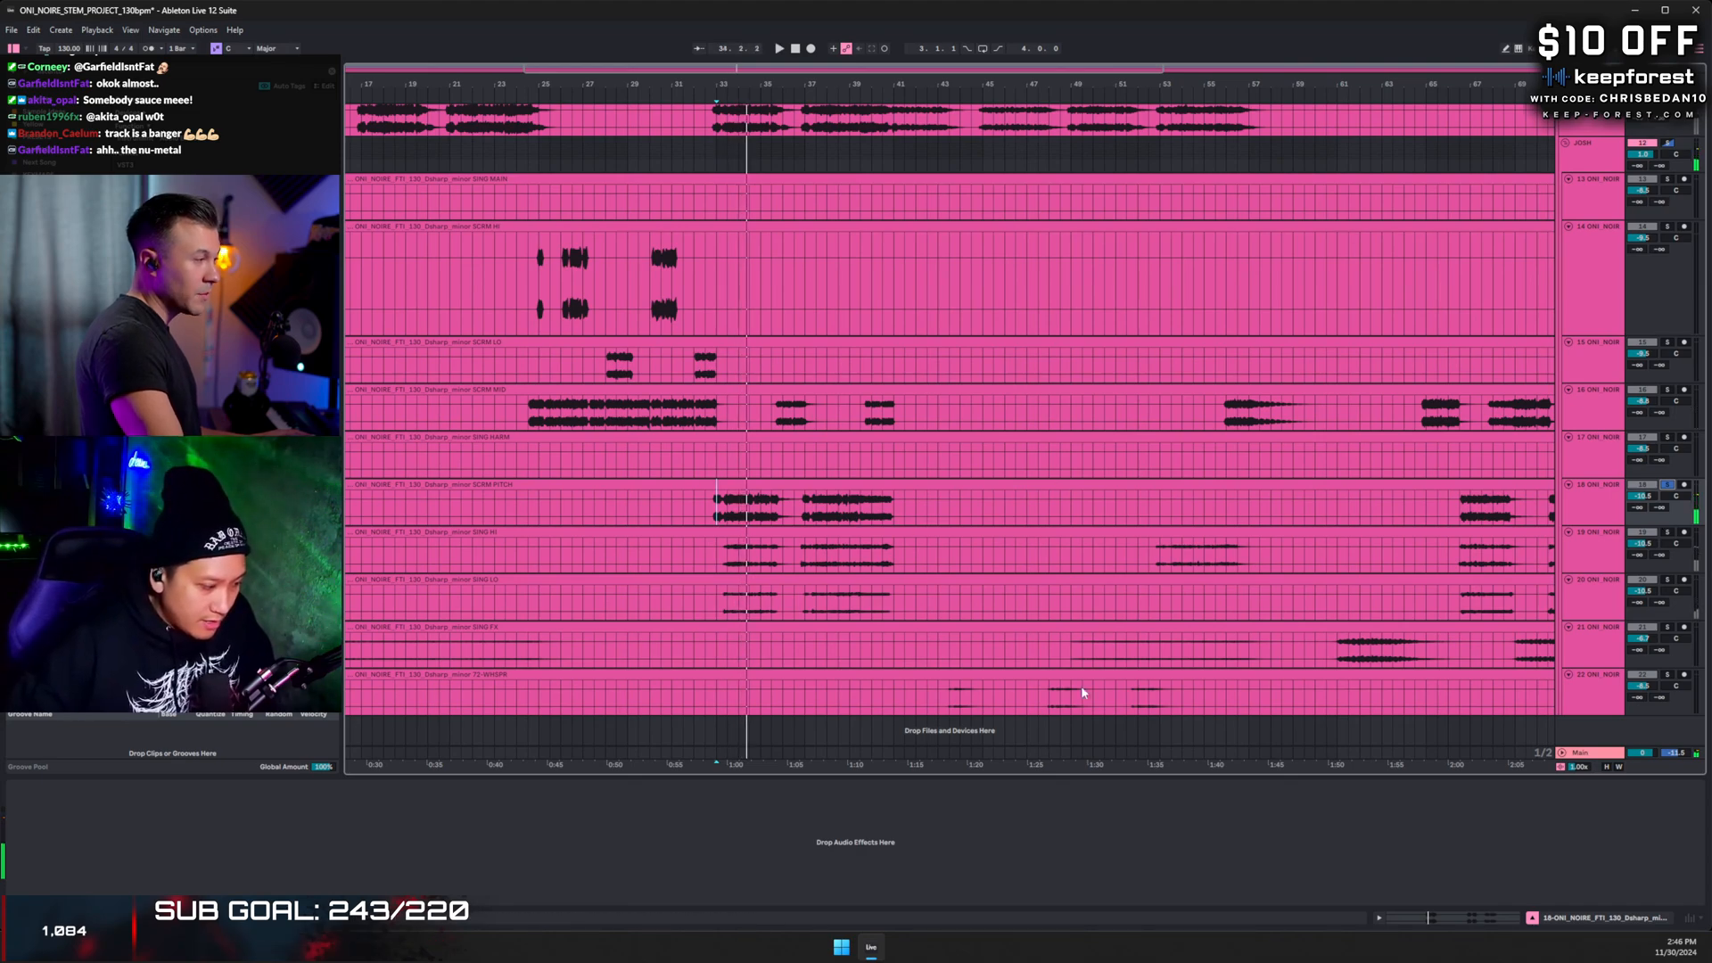
# - Add the other vocalist's stem above the group to the soloed SCRM PITCH stem and play both from just before bar 33
pyautogui.scroll(3, 808, 656)
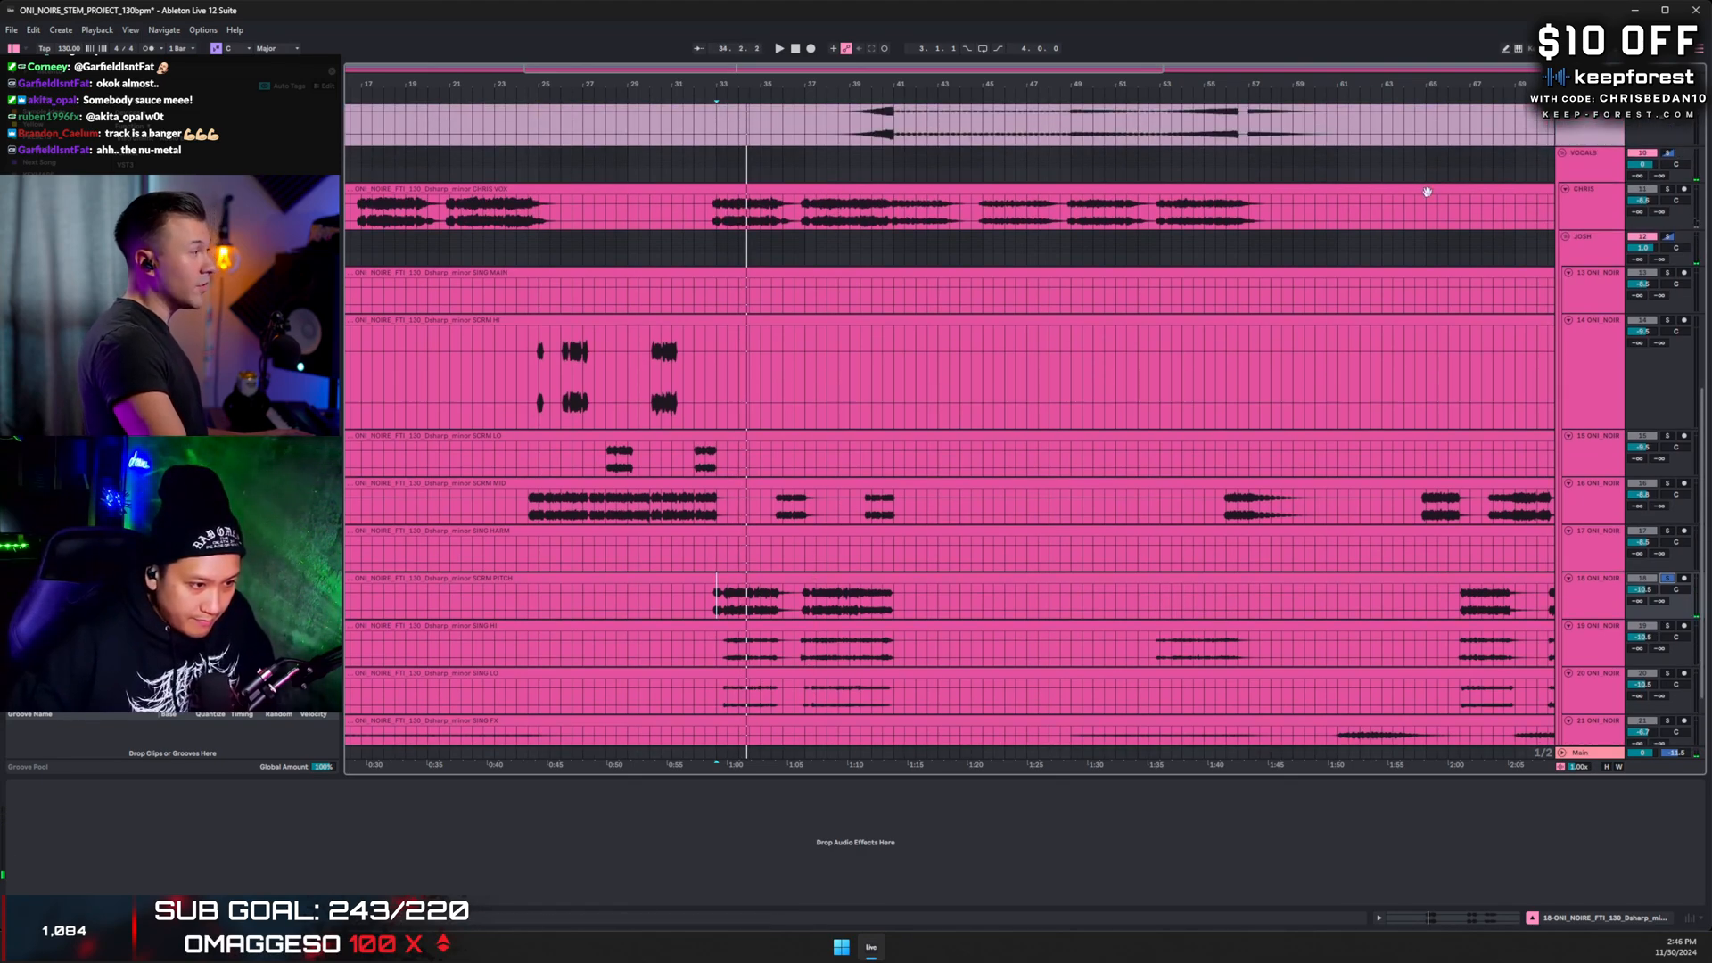
pyautogui.click(1667, 190)
pyautogui.click(710, 212)
pyautogui.press('space')
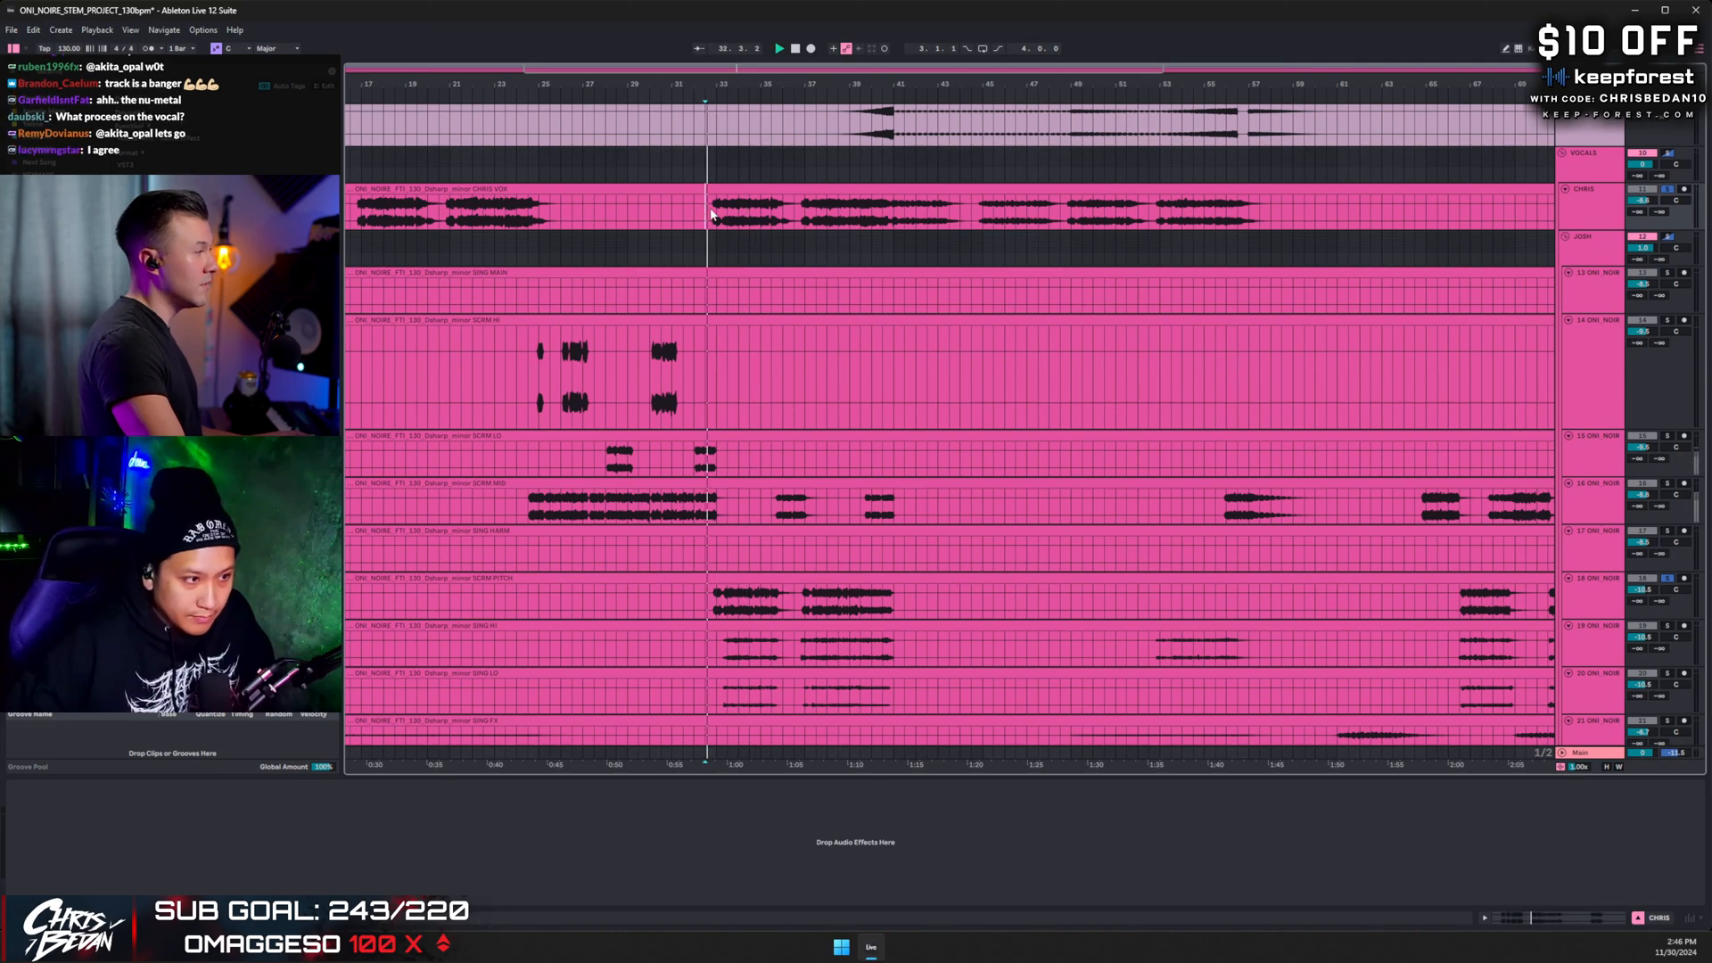
# - Add the SING HI, SING LO and SING FX stems to the solo and play the layers together
pyautogui.scroll(-3, 1380, 489)
pyautogui.click(1667, 532)
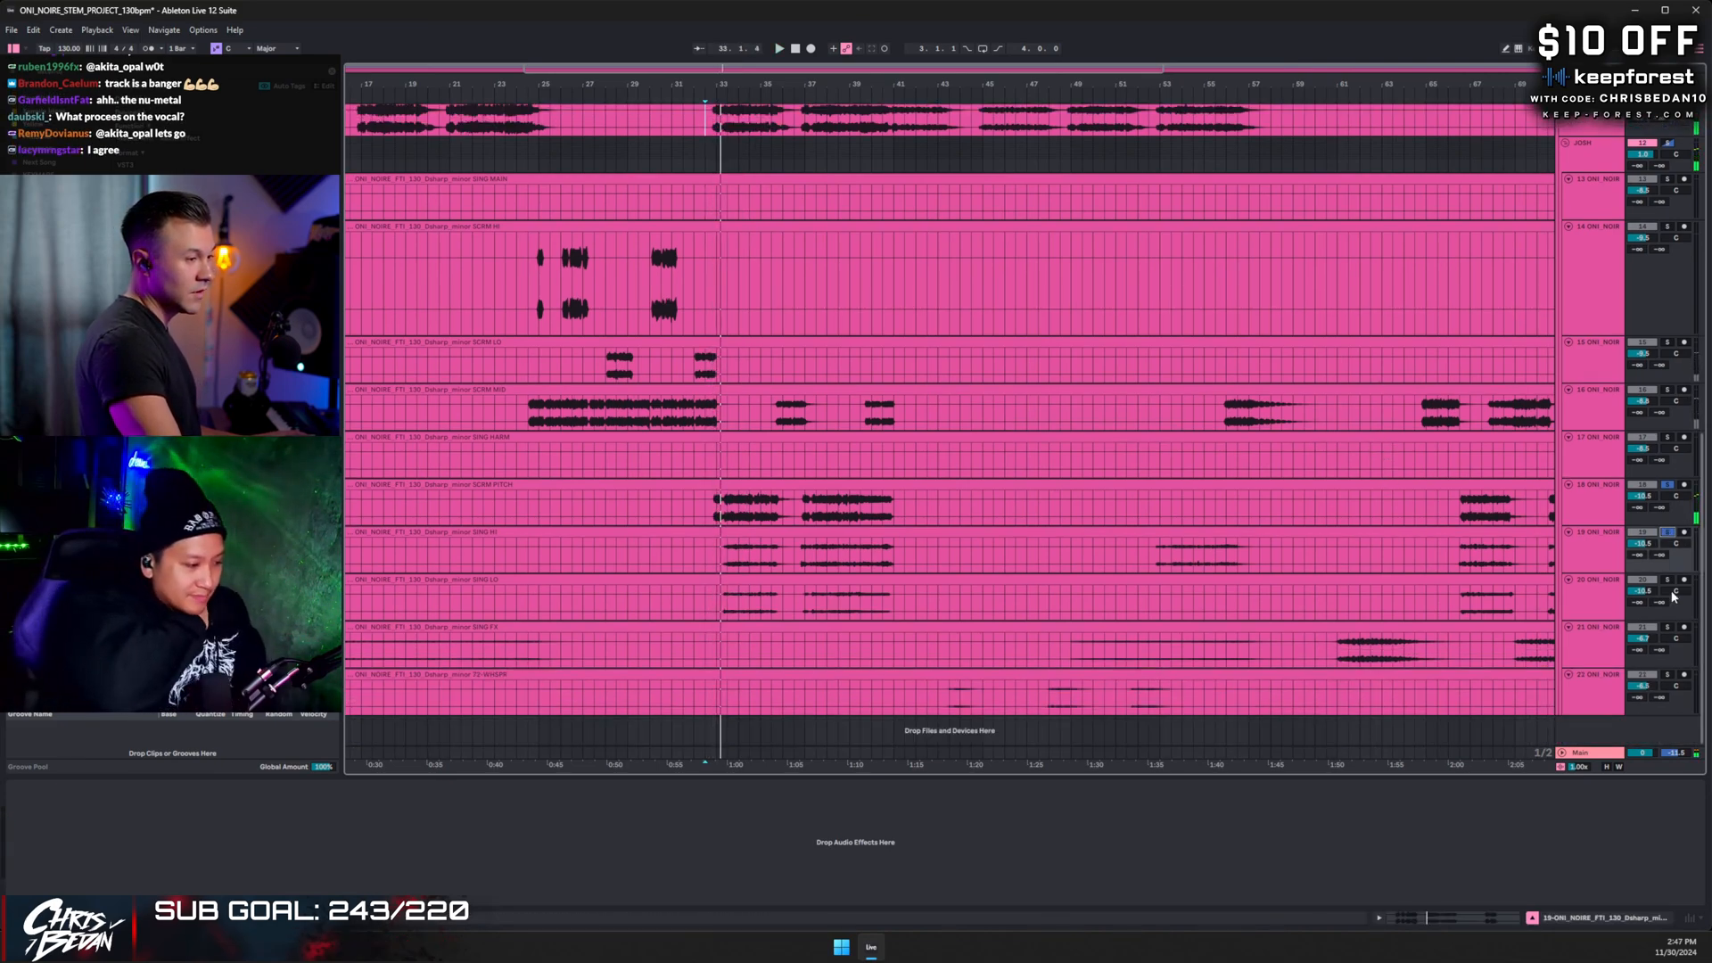
pyautogui.click(1667, 579)
pyautogui.click(1667, 627)
pyautogui.press('space')
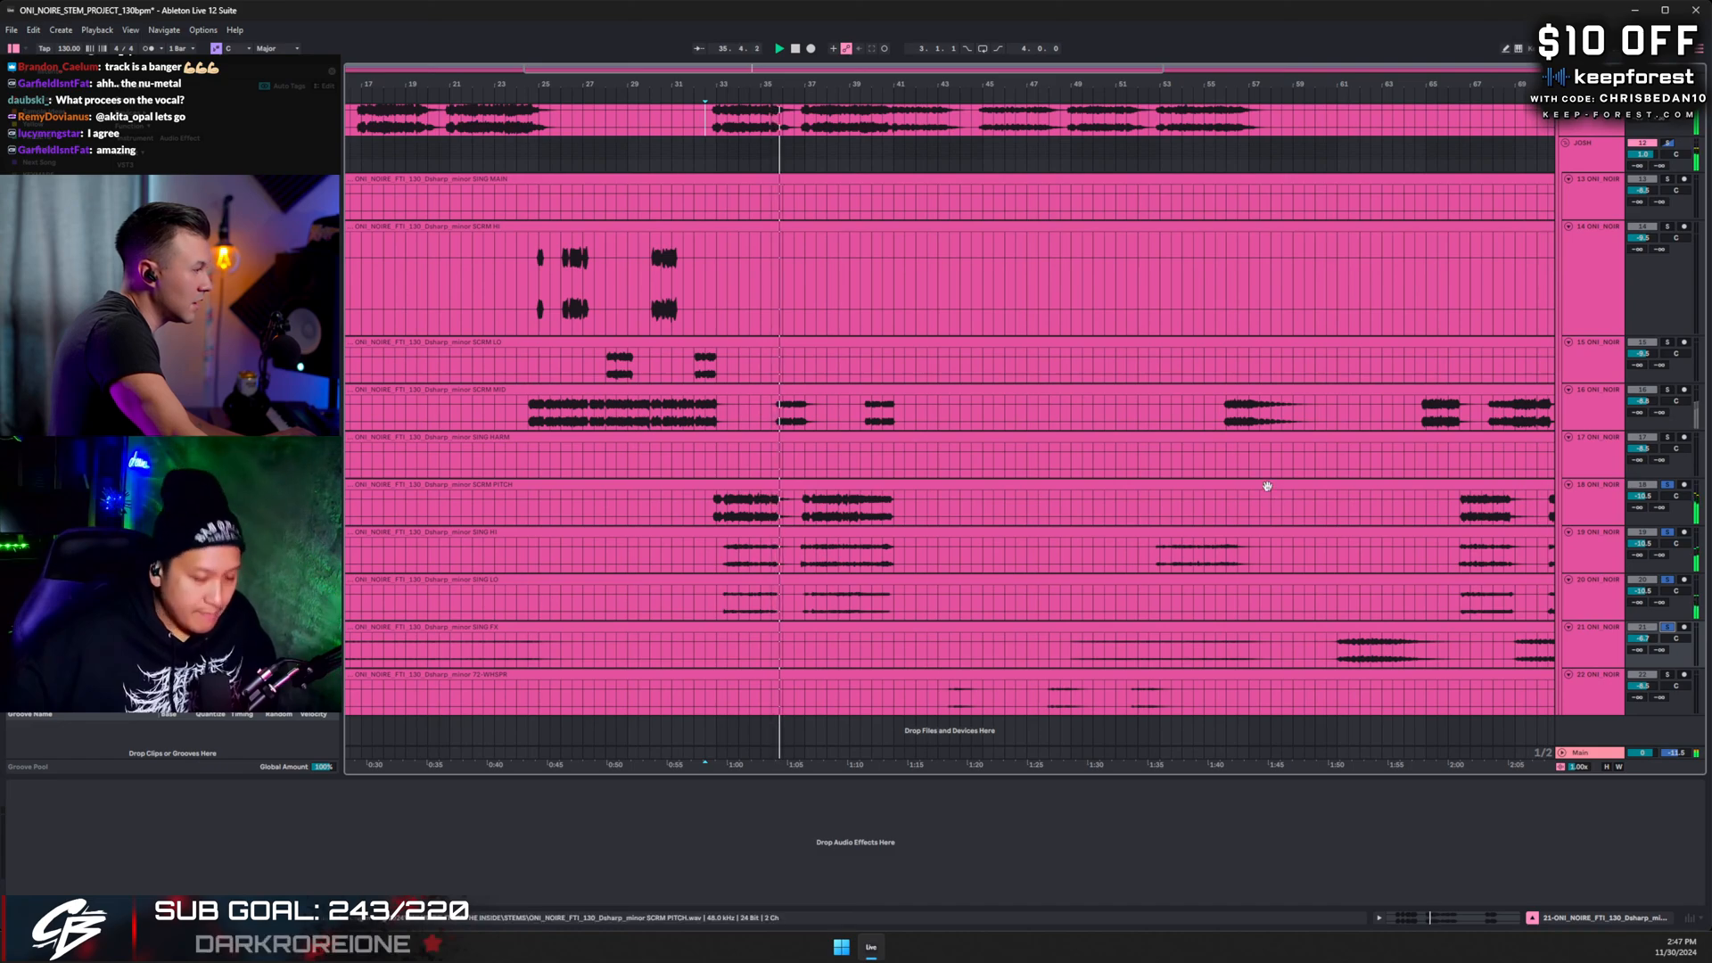
# - Add the SCRM MID stem to the soloed layers and play them from just before its short phrase near bar 36
pyautogui.press('space')
pyautogui.click(1668, 390)
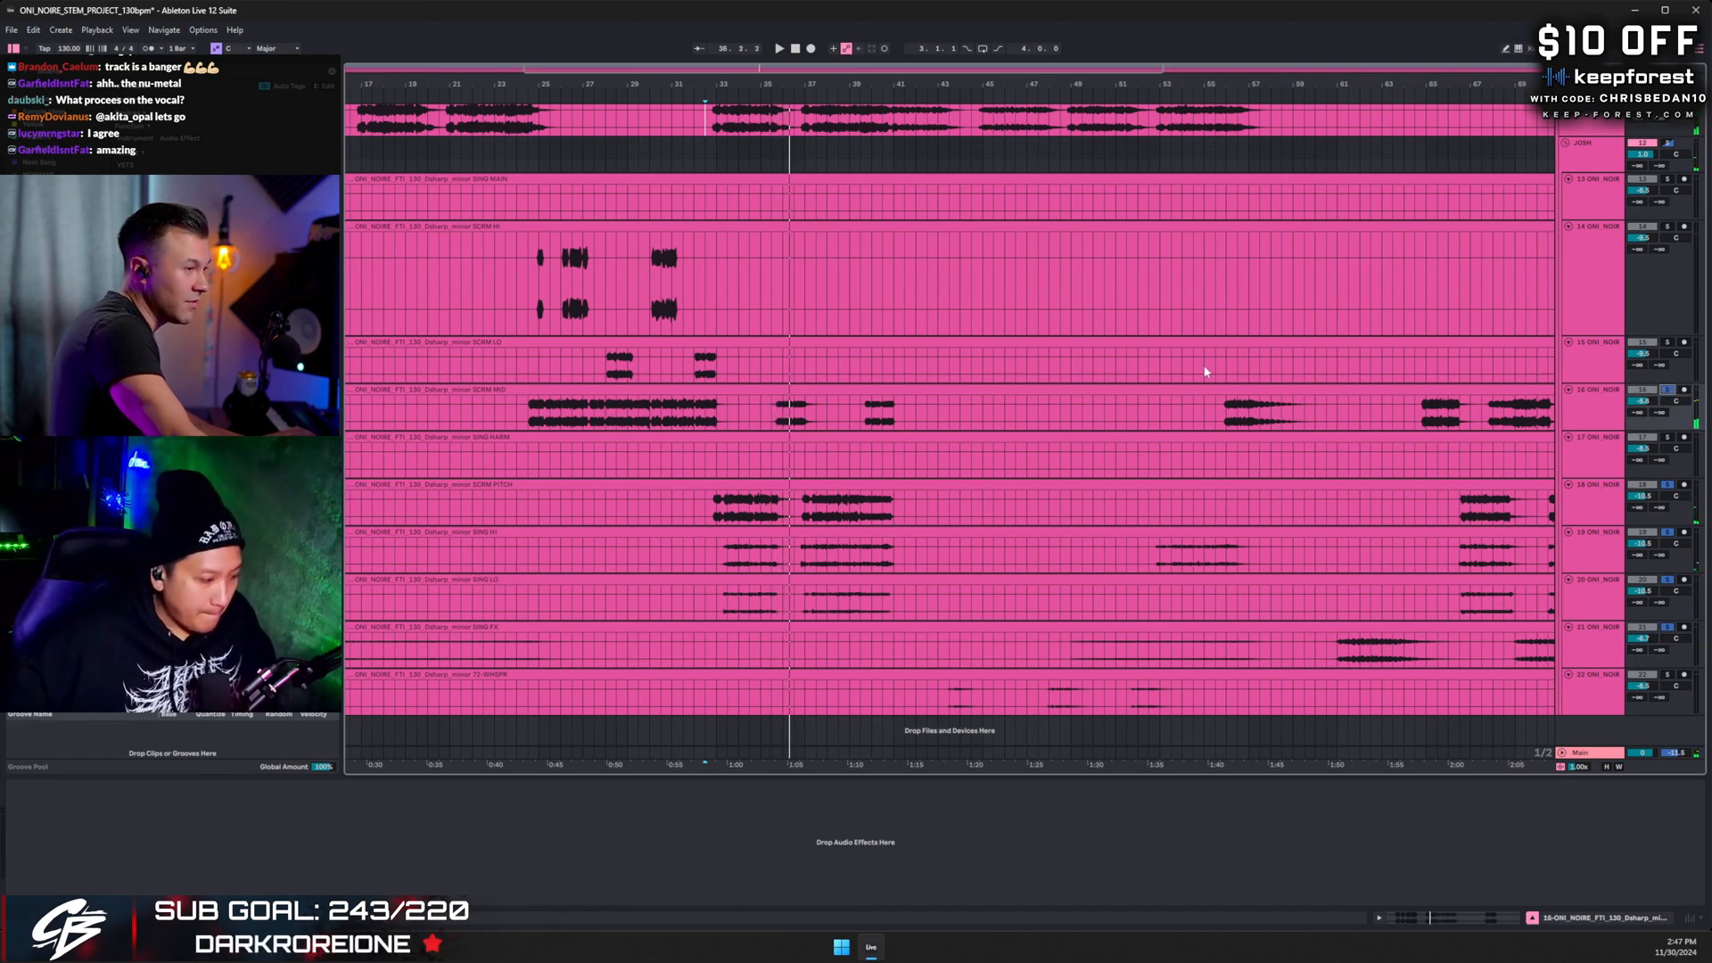
pyautogui.click(773, 410)
pyautogui.press('space')
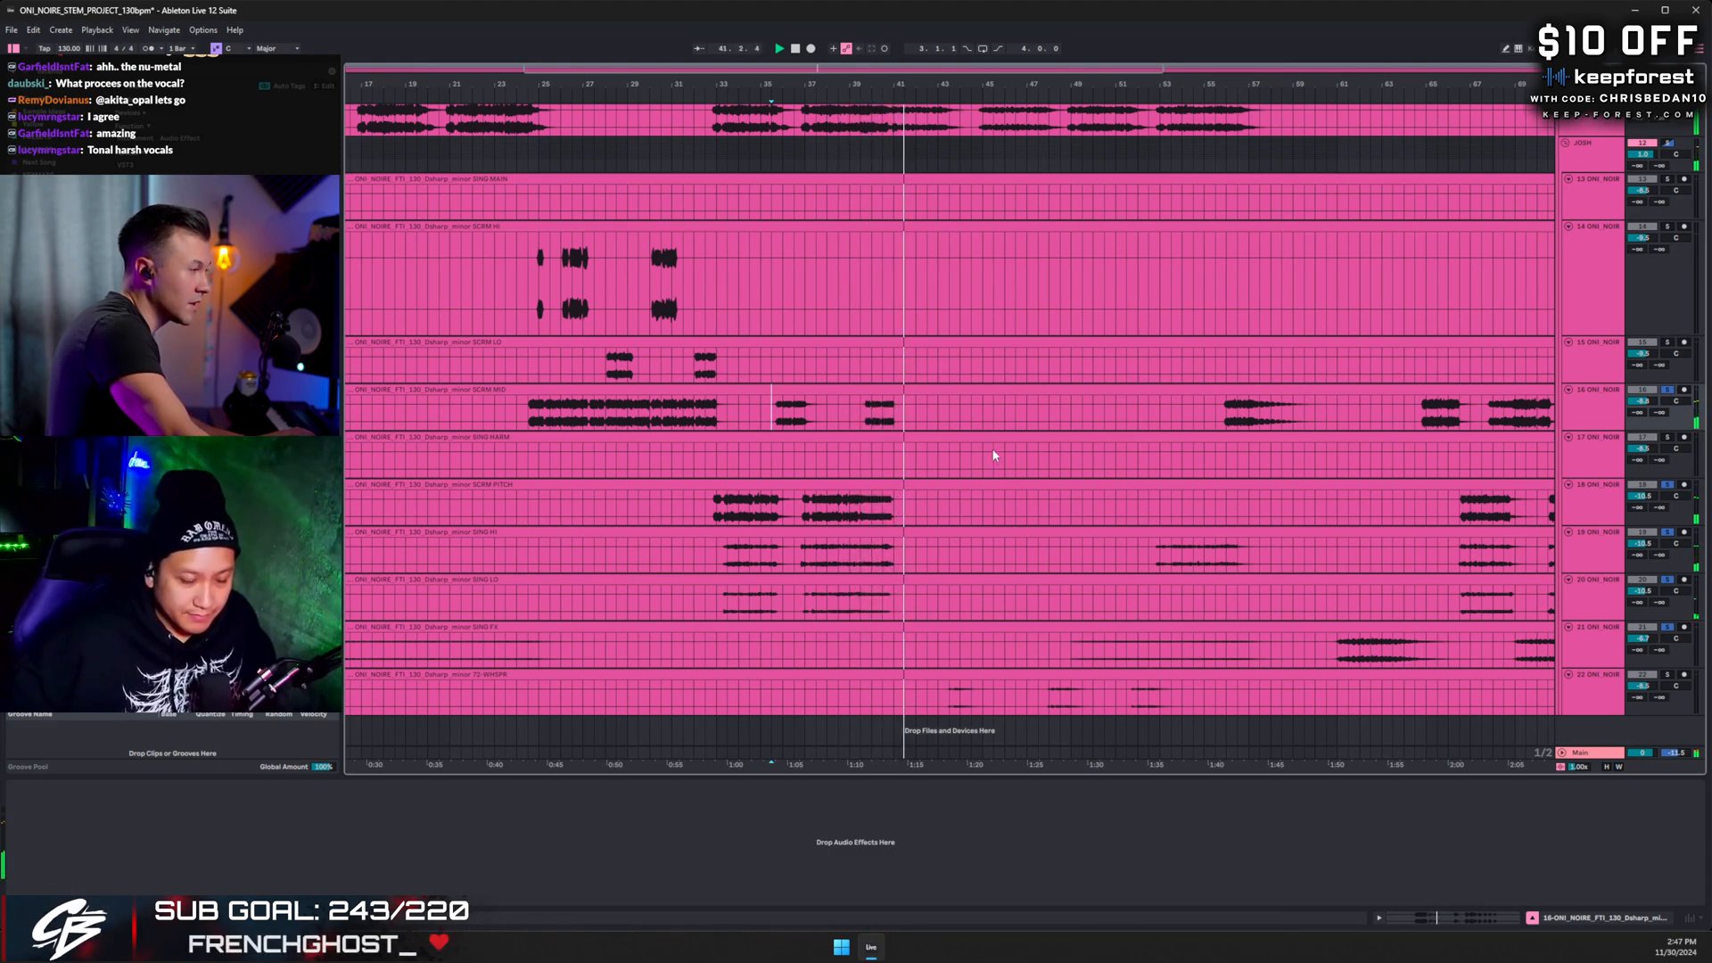
pyautogui.press('space')
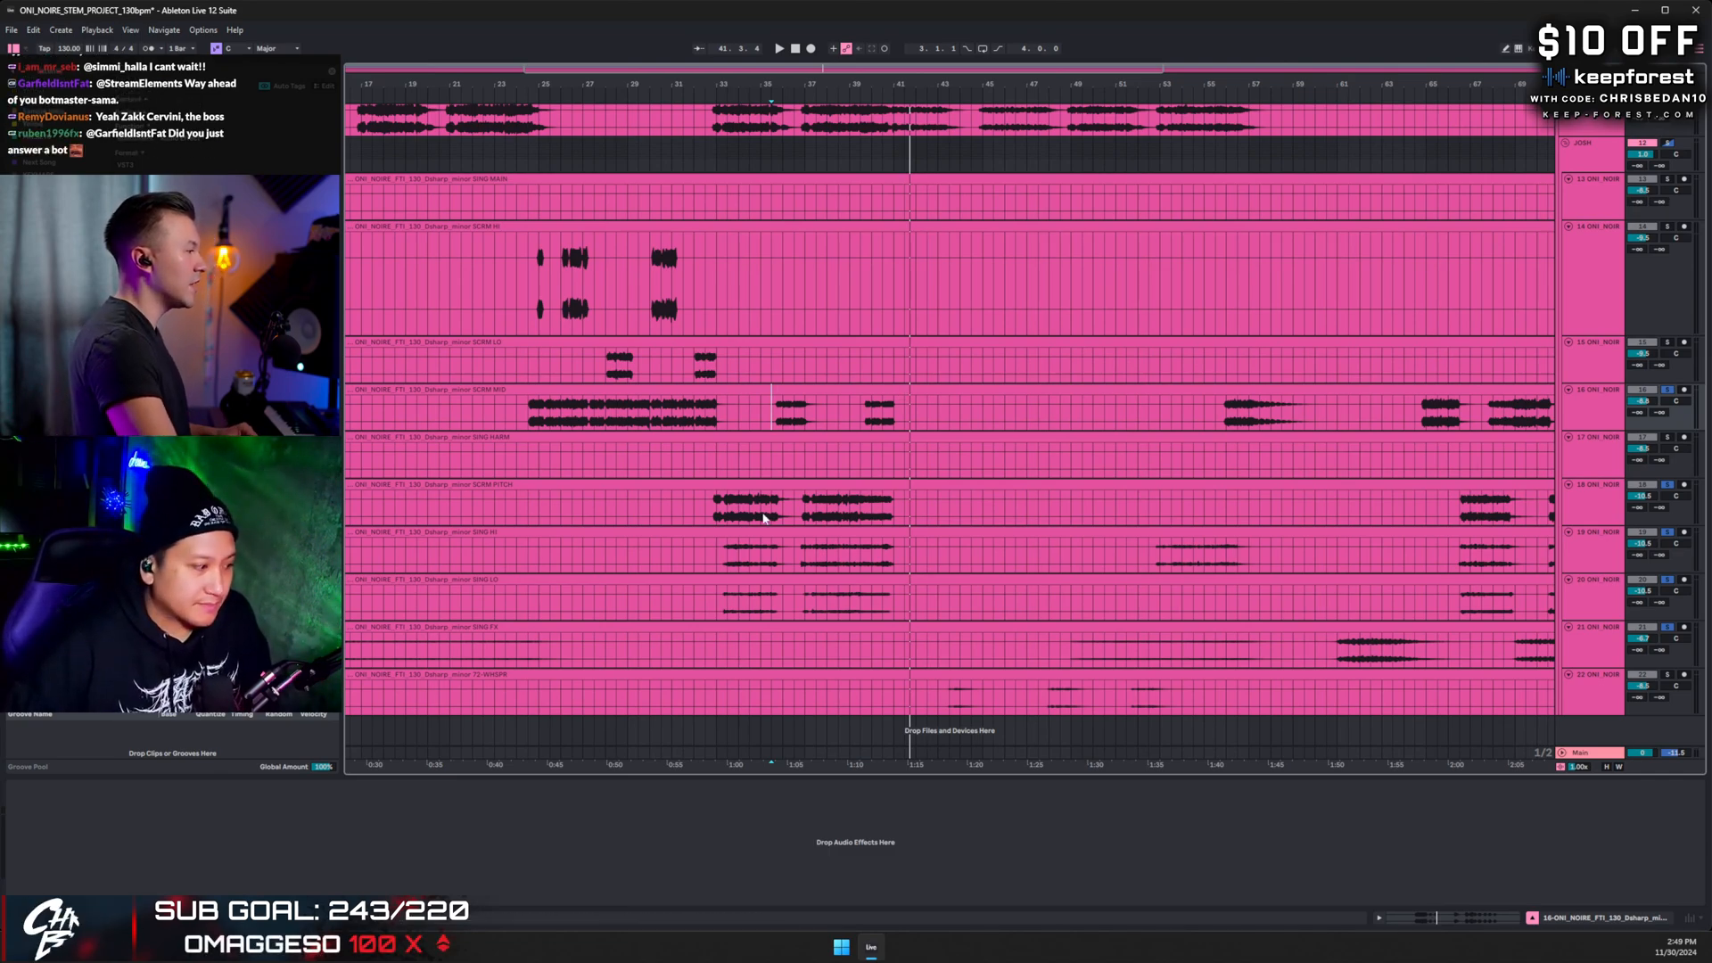
# - Highlight the matching phrases of the SCRM PITCH, SING HI and SING LO stems between about bars 31 and 41
pyautogui.moveTo(695, 514); pyautogui.dragTo(917, 509)
pyautogui.moveTo(683, 562); pyautogui.dragTo(938, 550)
pyautogui.moveTo(670, 617); pyautogui.dragTo(994, 603)
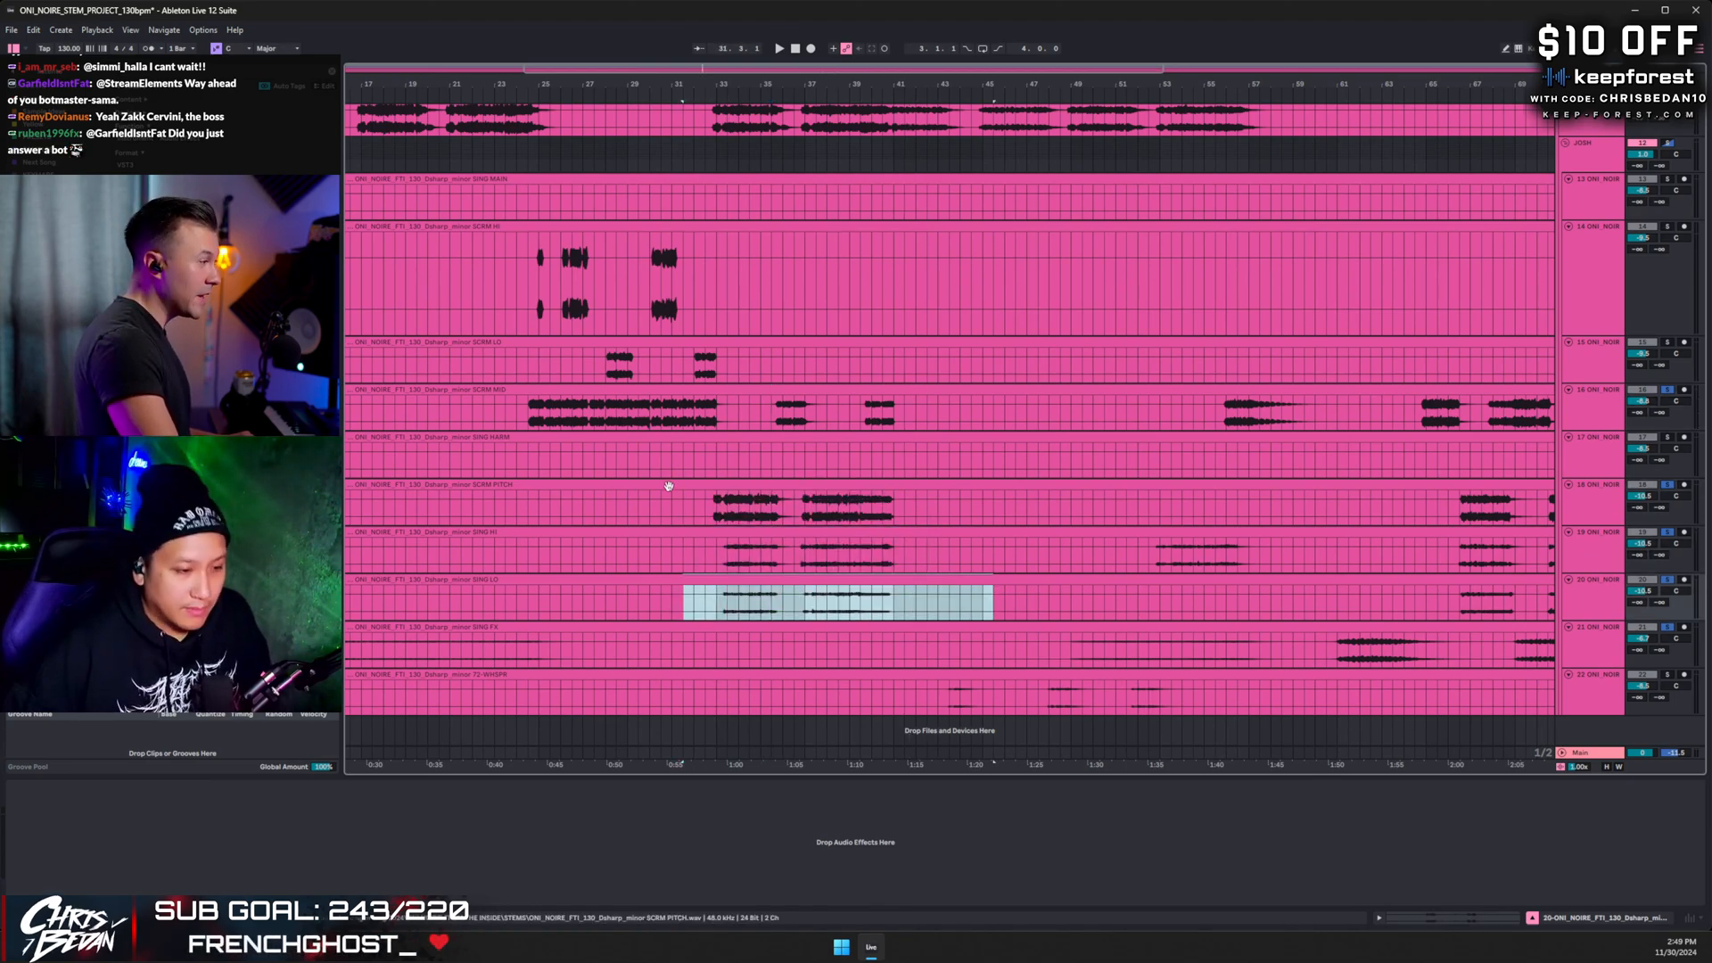
pyautogui.moveTo(686, 509); pyautogui.dragTo(907, 603)
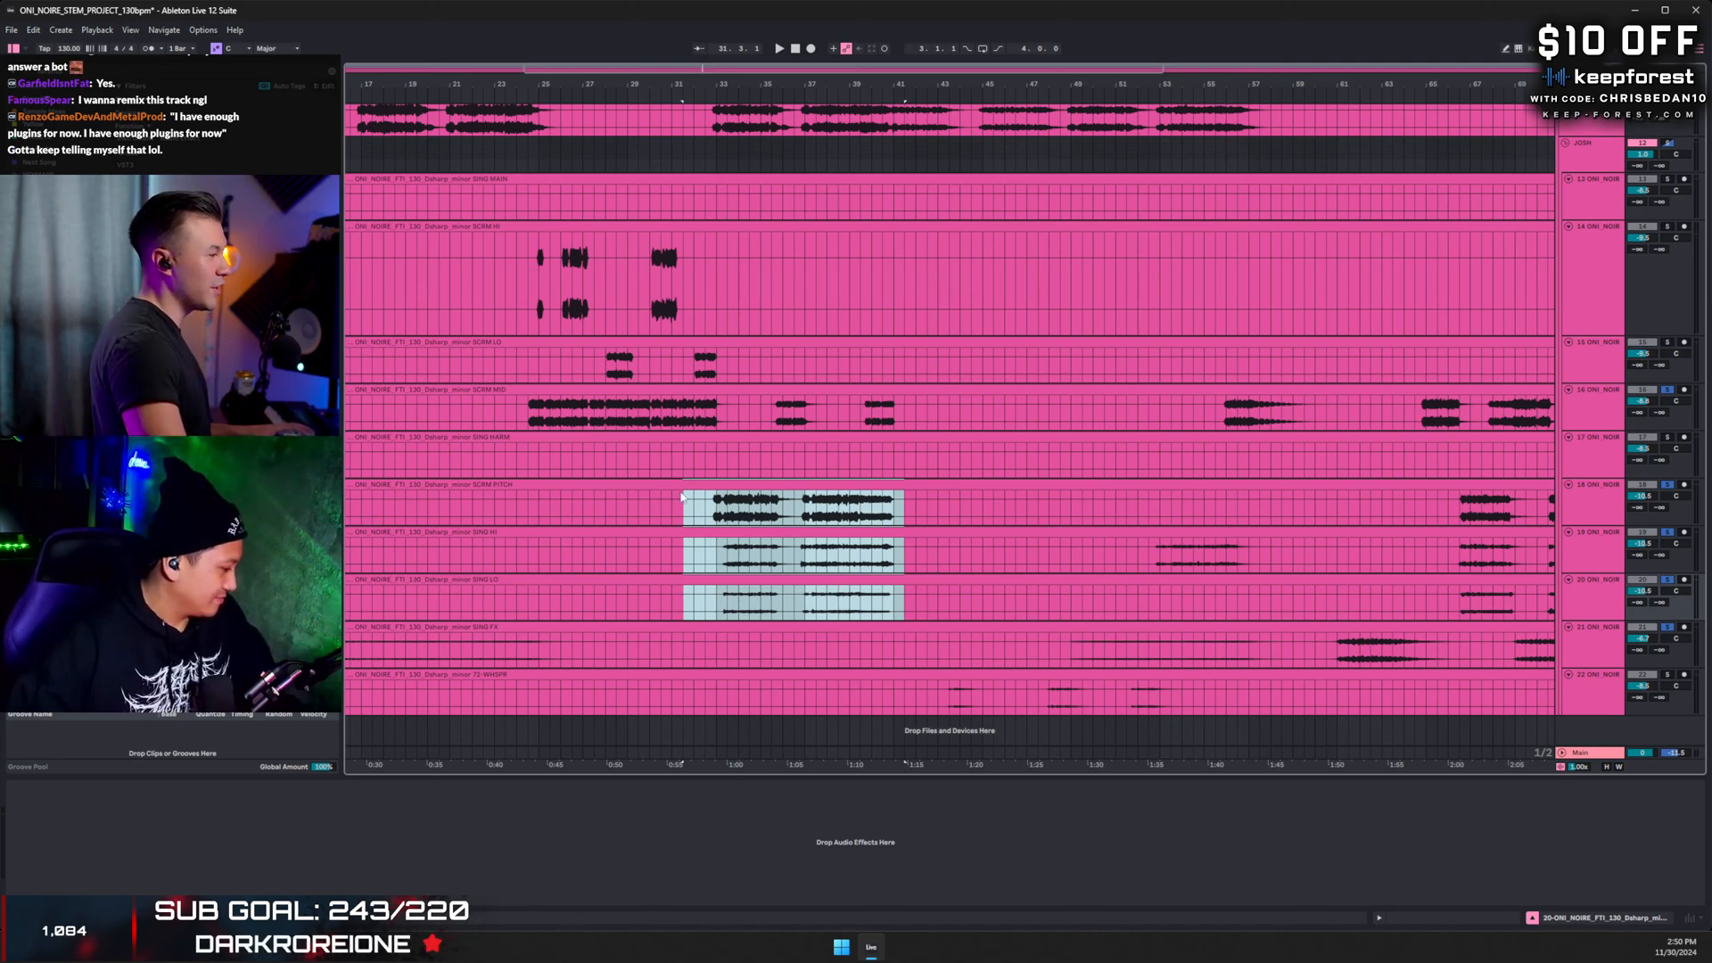
# - Clear the highlight, solo only the SING FX stem and play it from about bar 20
pyautogui.click(684, 505)
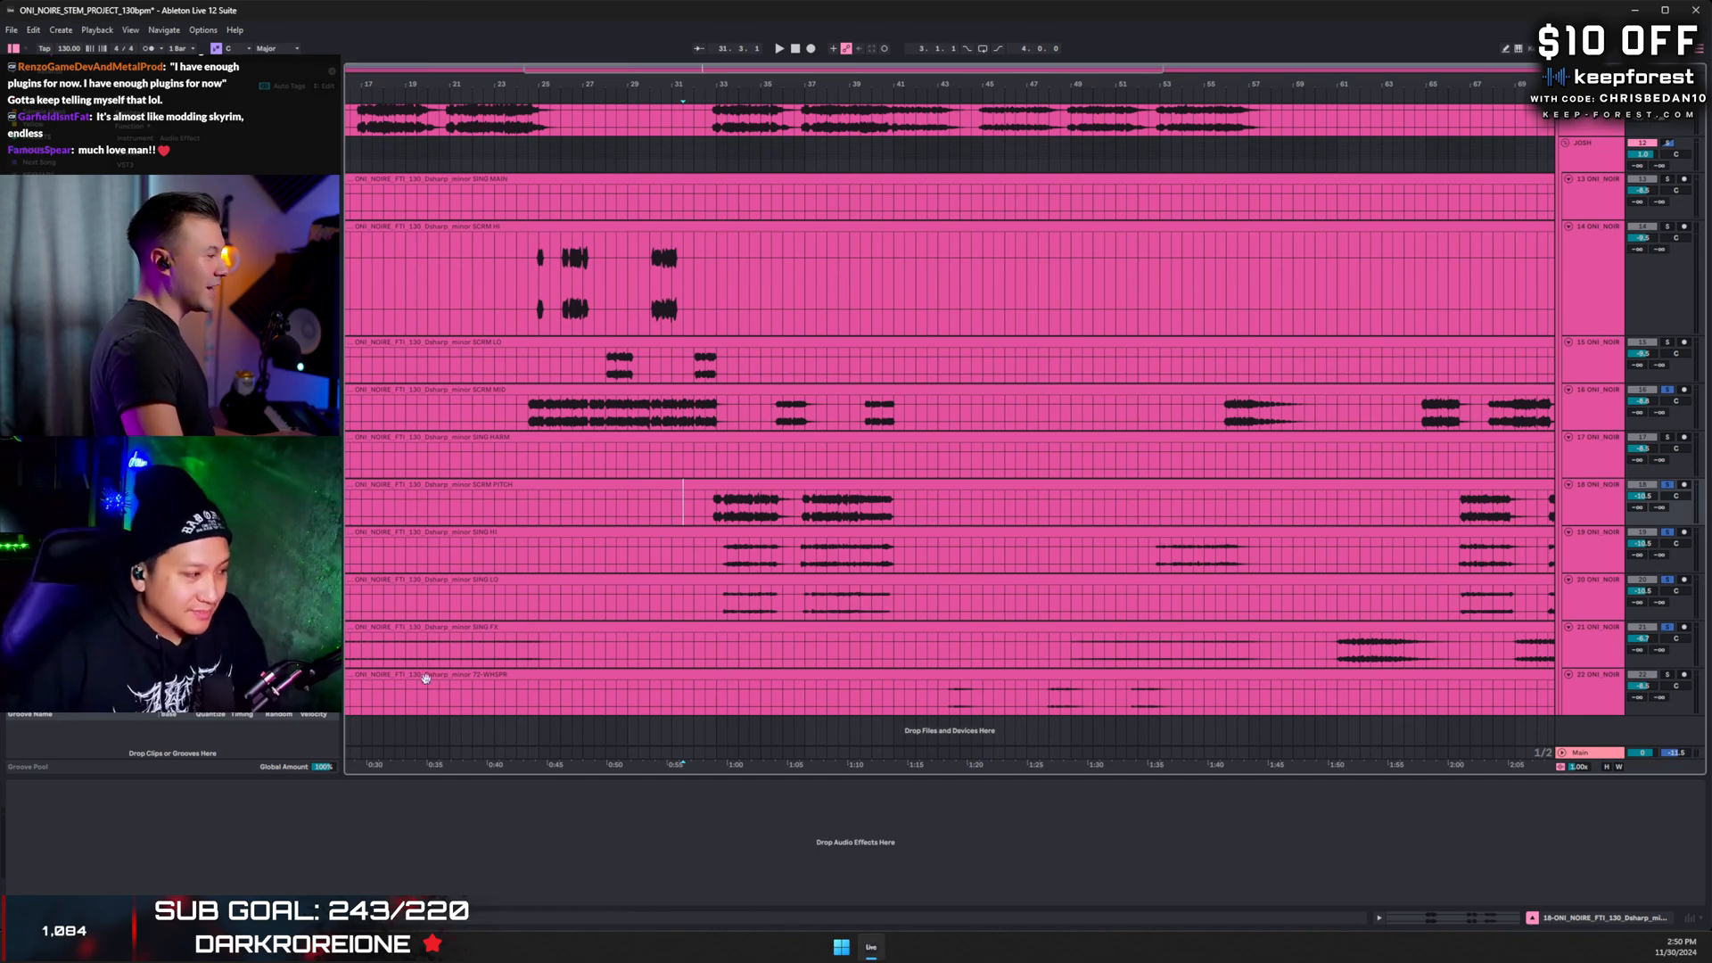
pyautogui.click(439, 678)
pyautogui.press('space')
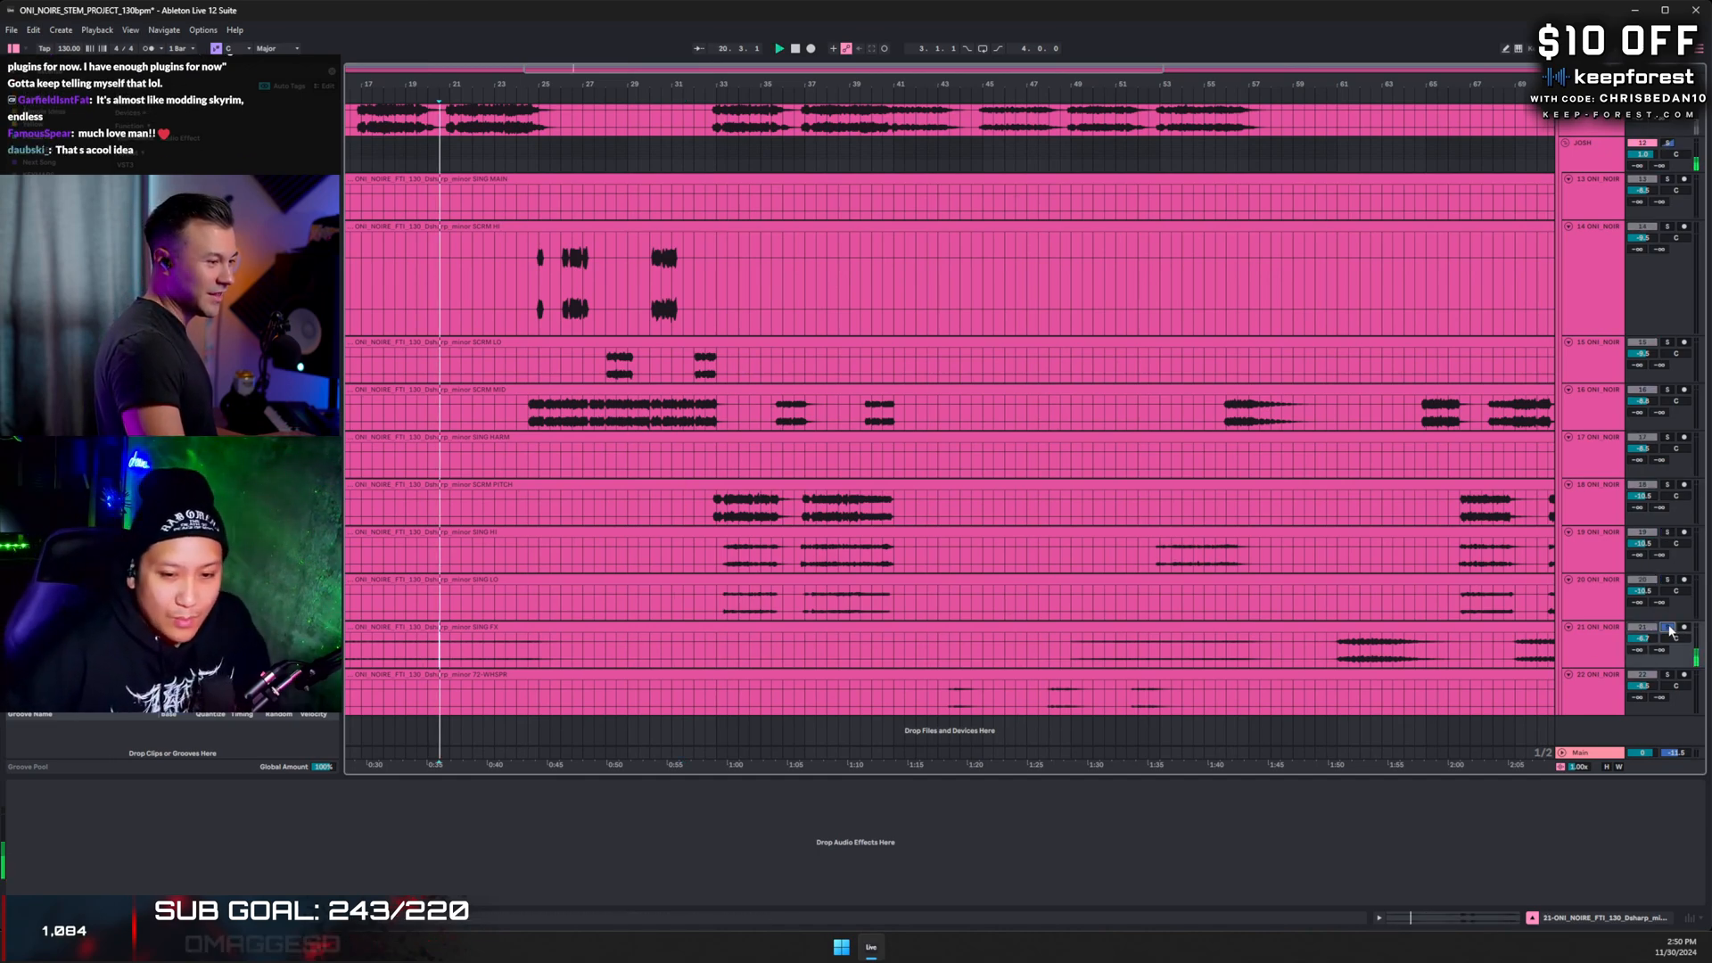
# - Play the soloed SING FX stem from its louder phrase at about bar 61 and stop playback
pyautogui.click(1338, 651)
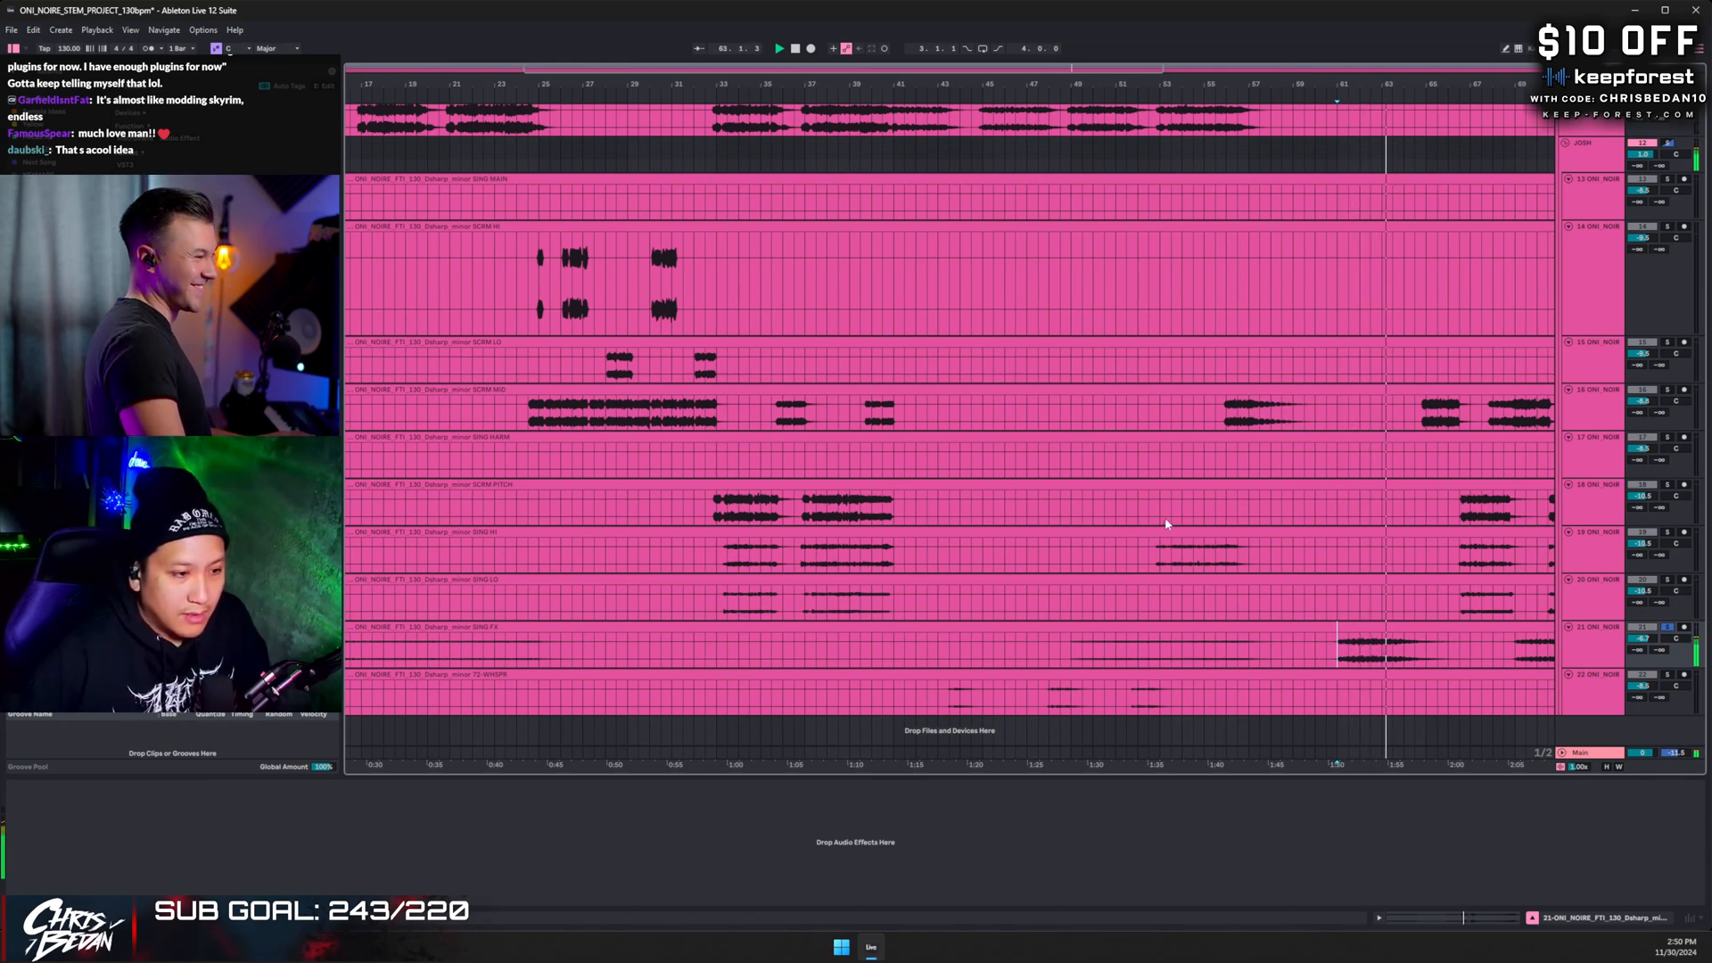
pyautogui.scroll(3, 814, 398)
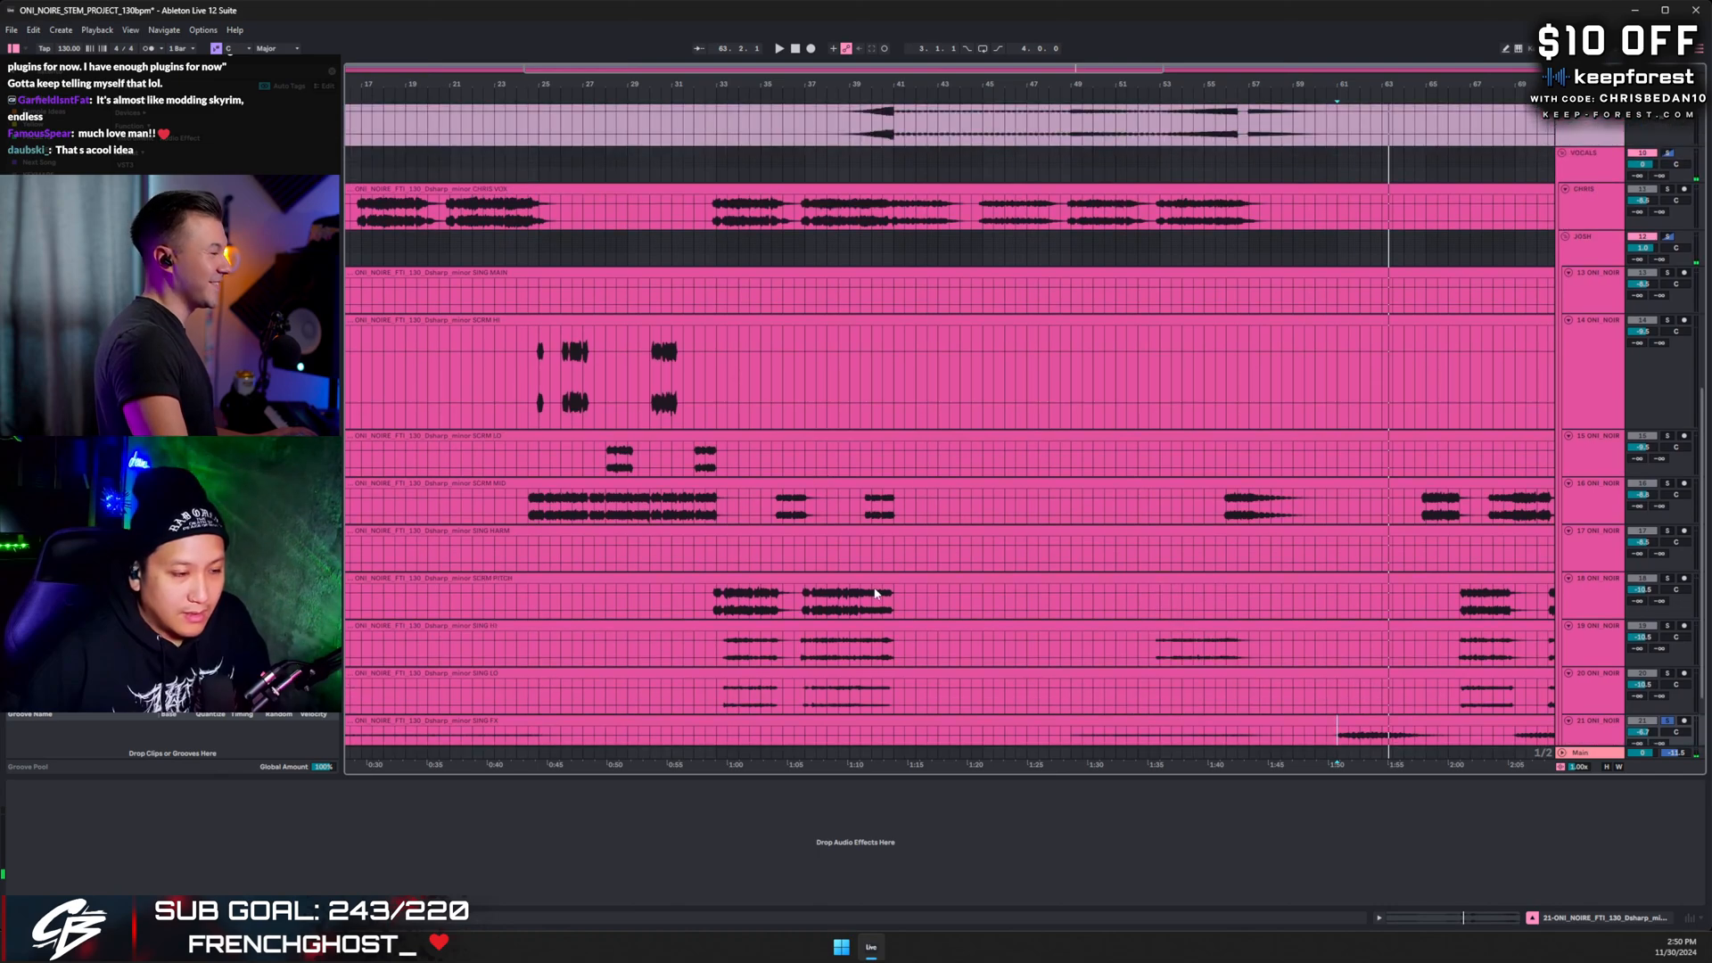
pyautogui.scroll(-3, 892, 492)
pyautogui.hscroll(4, 918, 485)
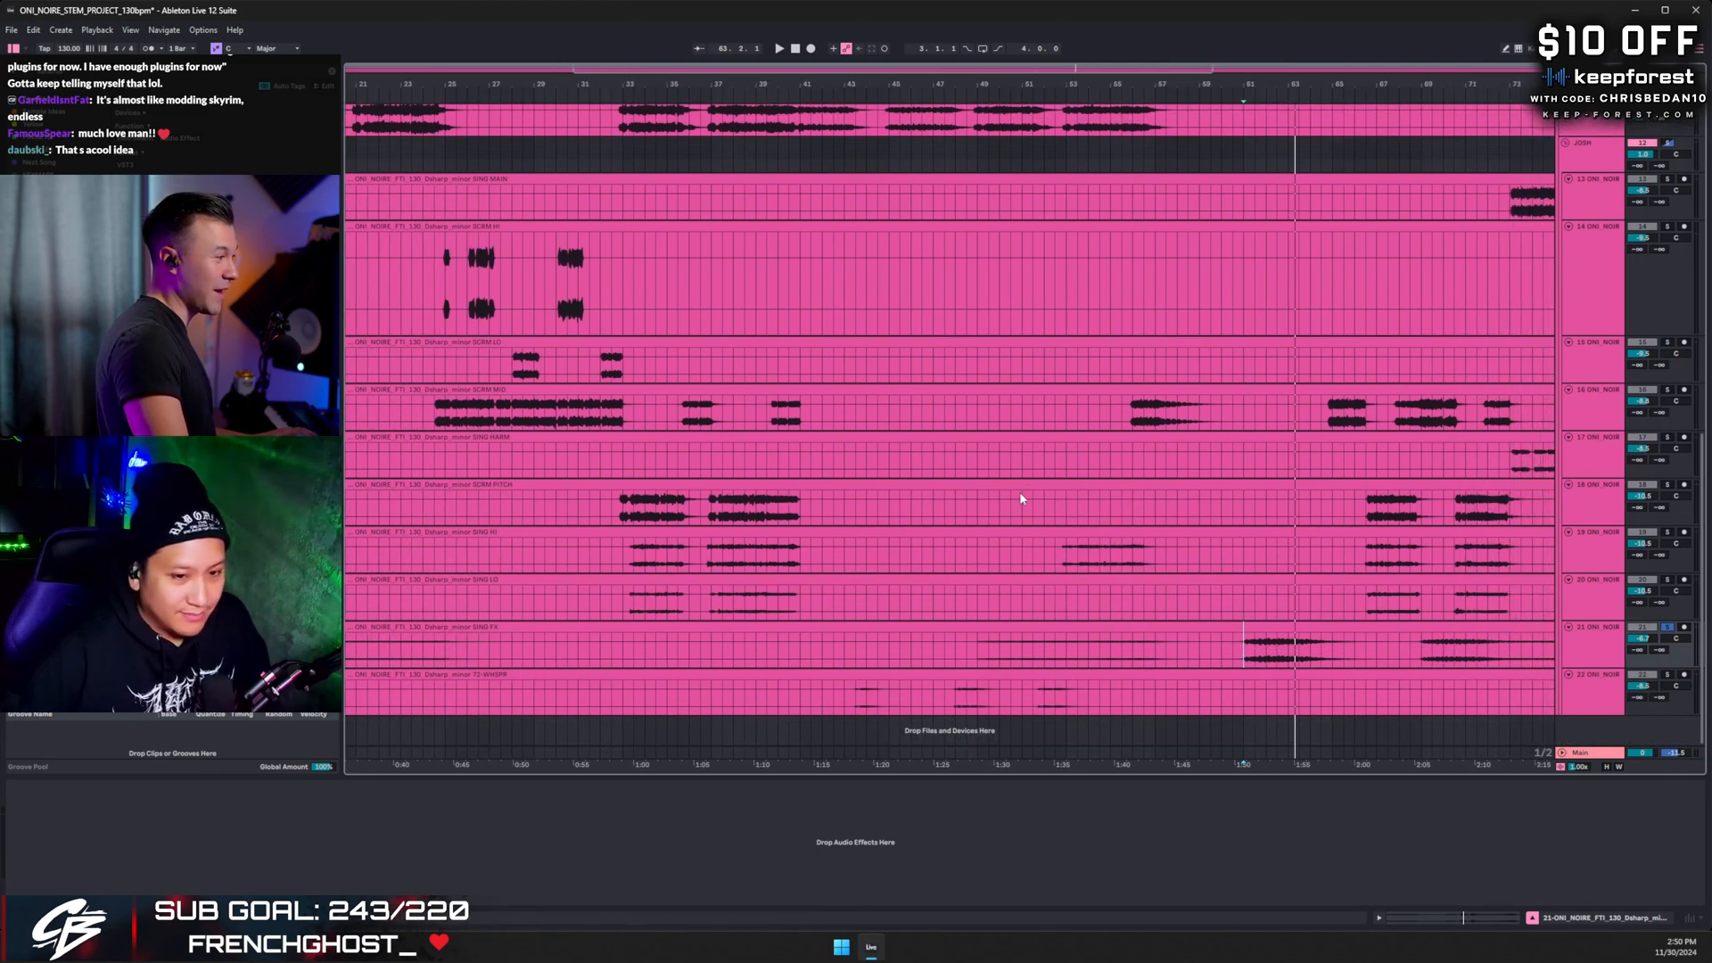
pyautogui.press('space')
pyautogui.click(1055, 512)
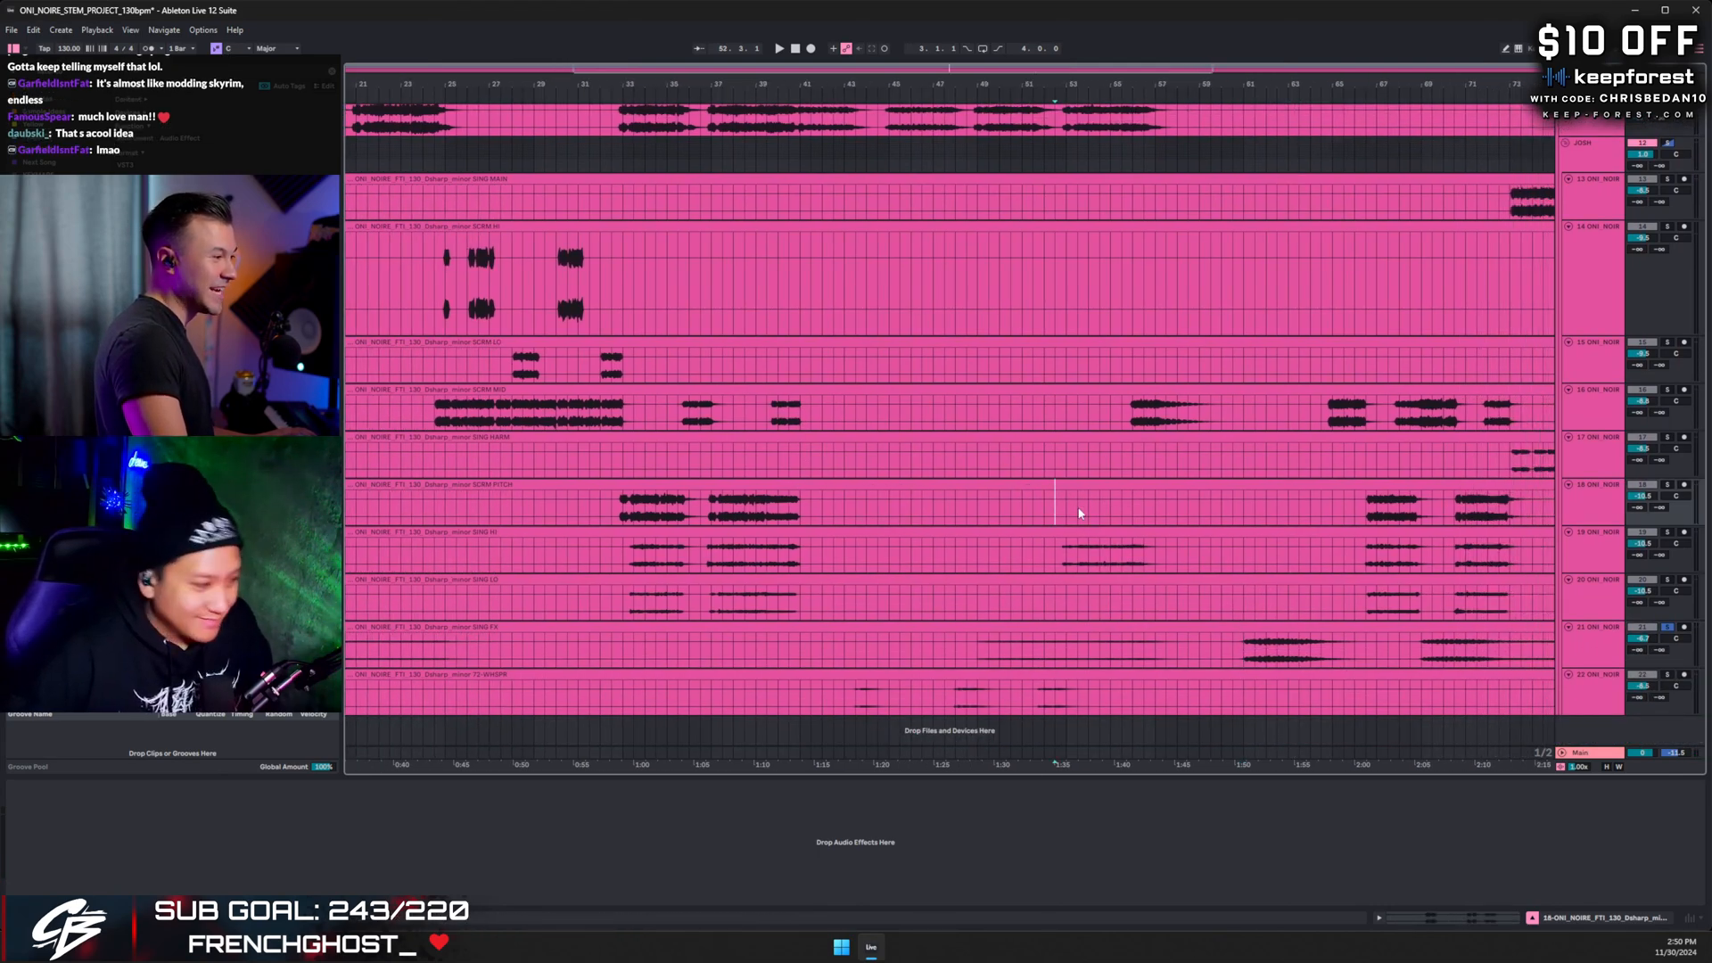
pyautogui.scroll(1, 708, 495)
pyautogui.scroll(1, 726, 497)
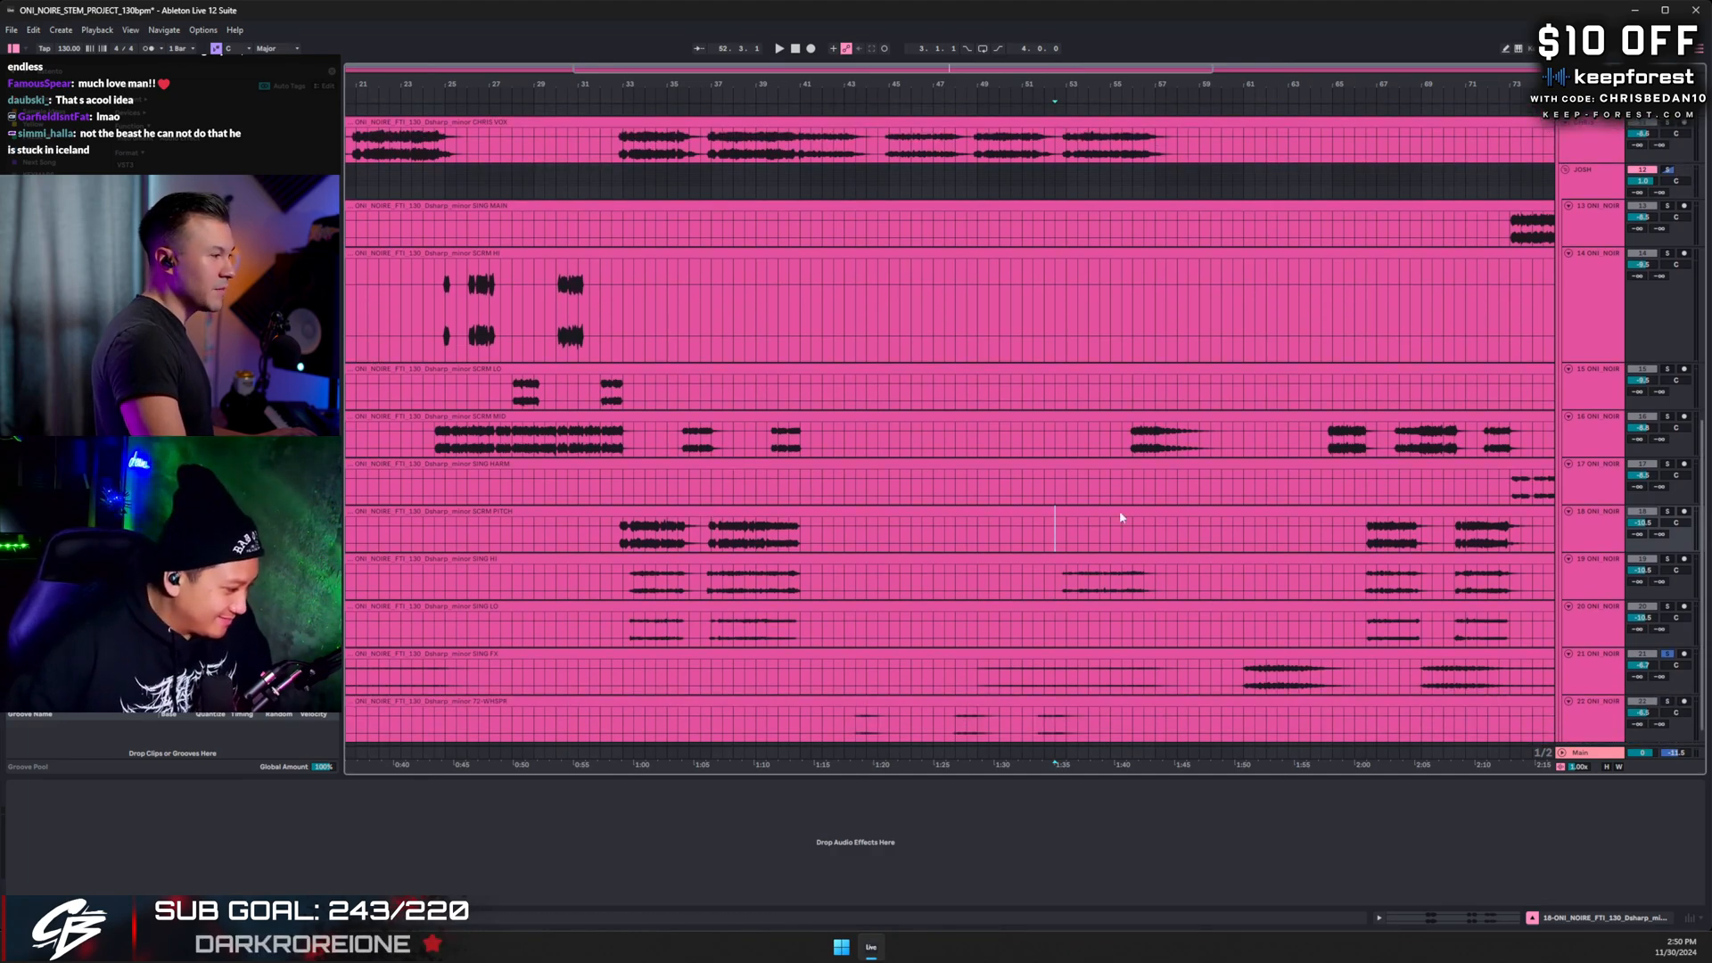
pyautogui.hscroll(10, 1129, 309)
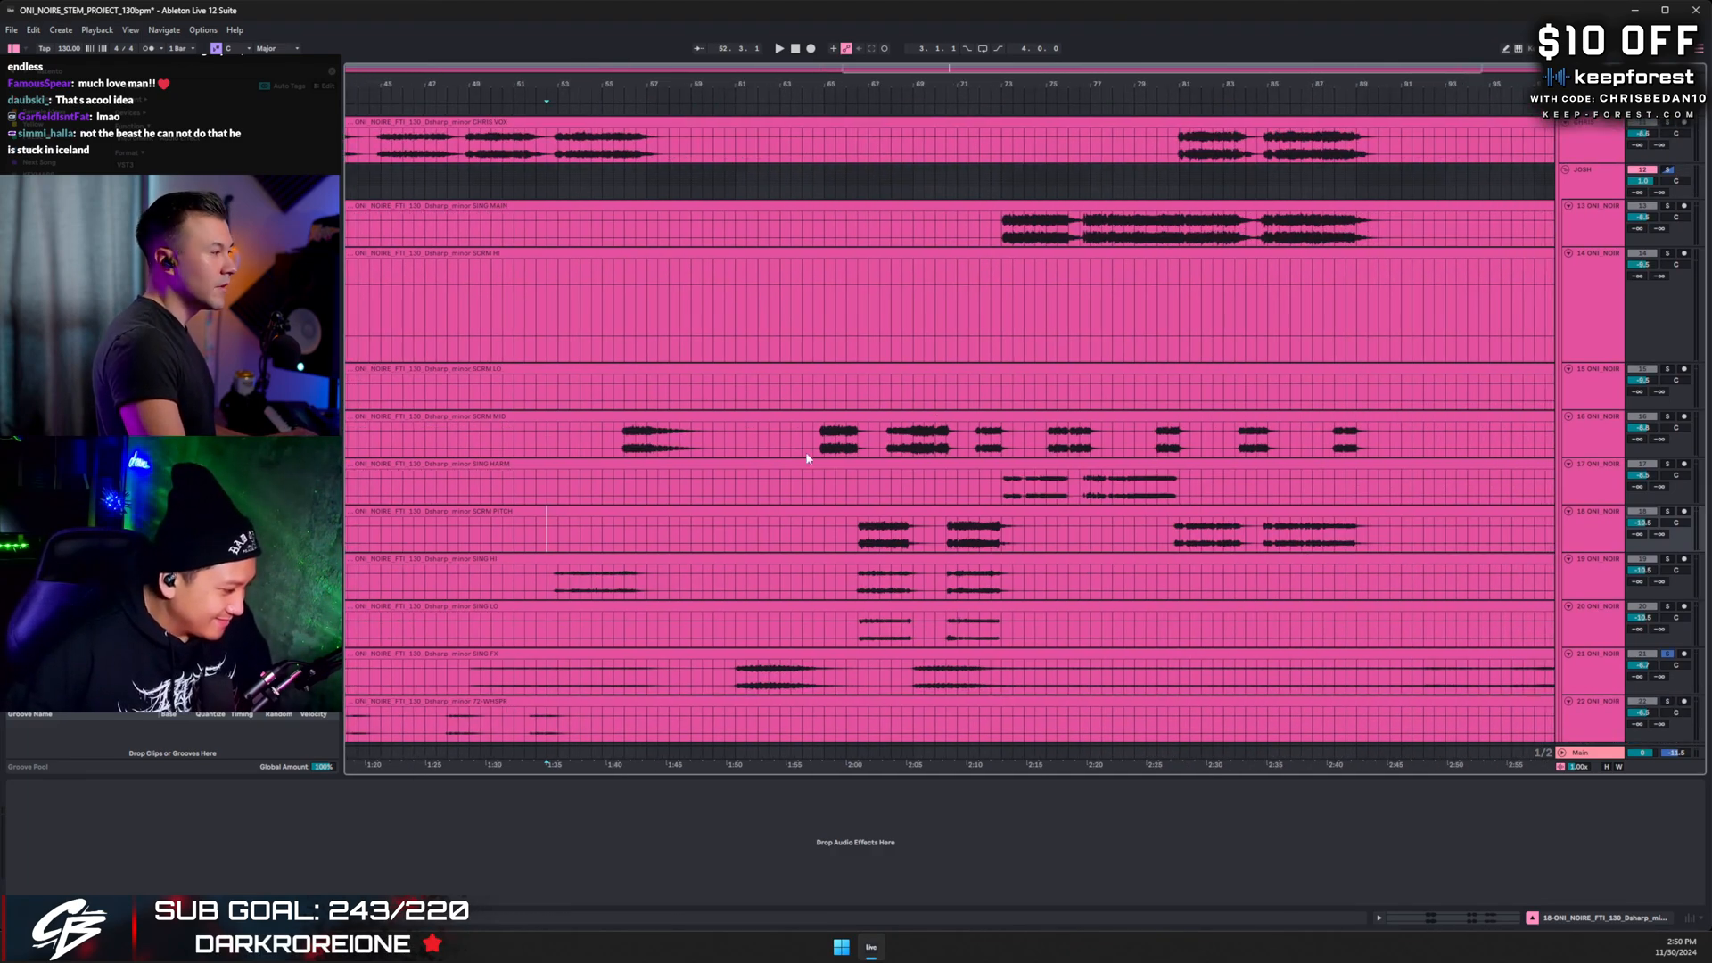
pyautogui.click(553, 436)
pyautogui.hscroll(-4, 549, 485)
pyautogui.scroll(-2, 562, 526)
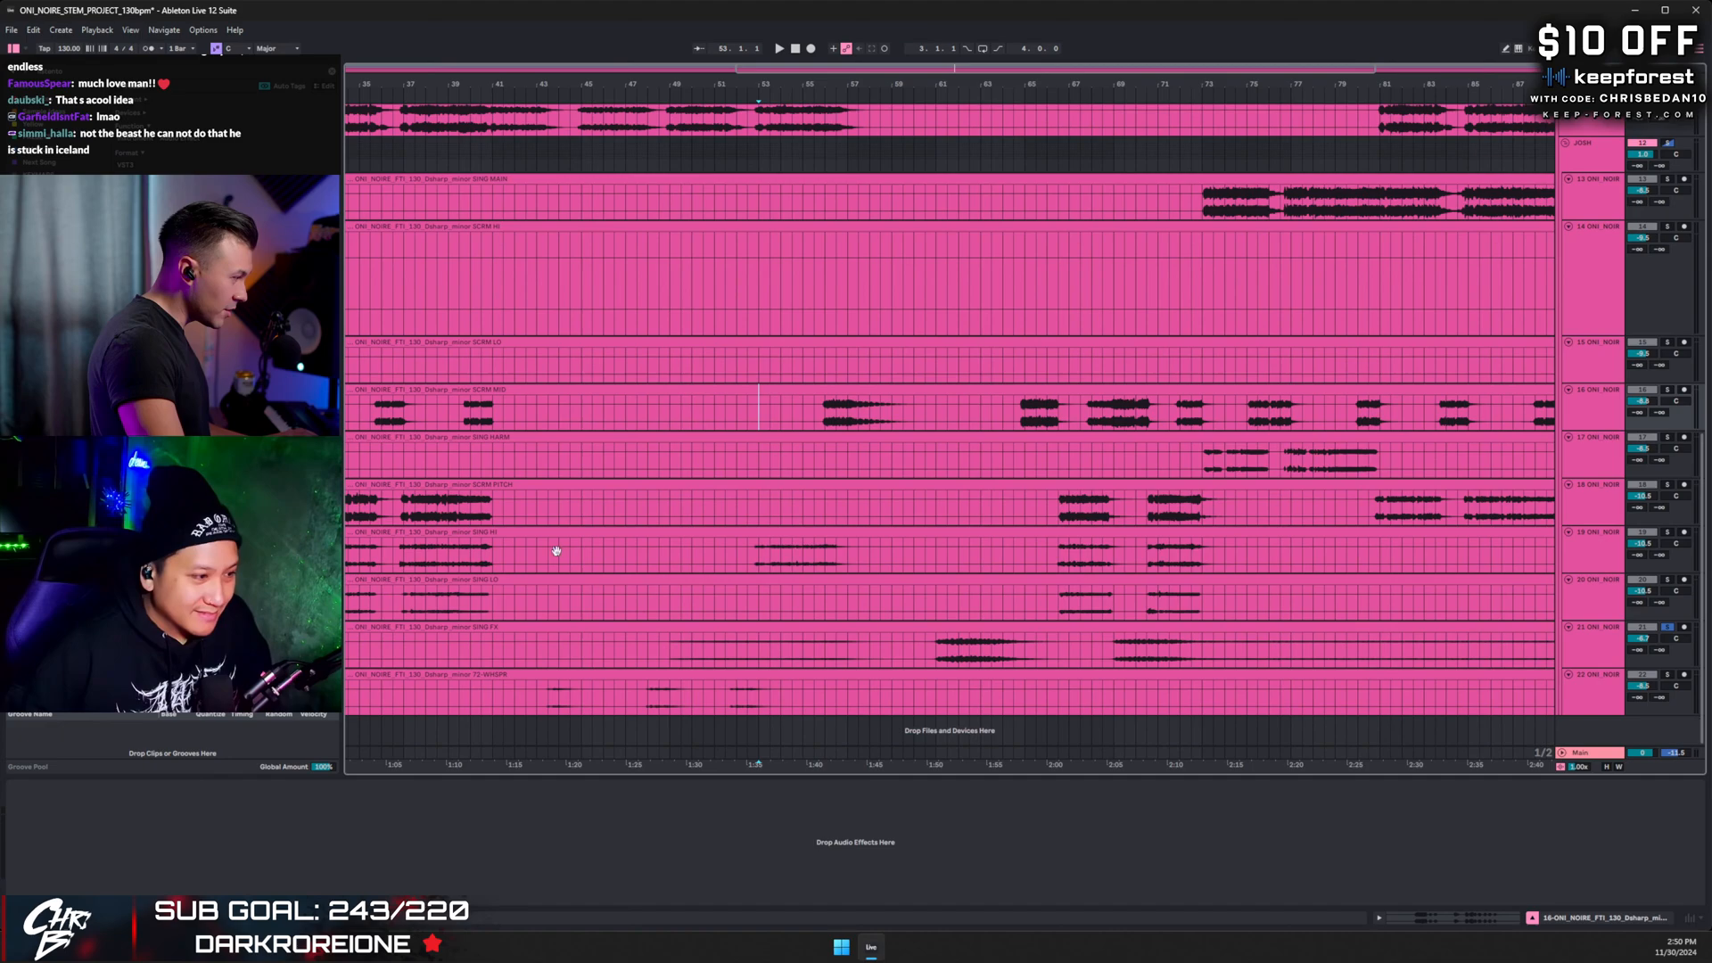
# - Clear the SING FX solo and play from just before the first TS-WHISPR phrase at about bar 42
pyautogui.click(526, 711)
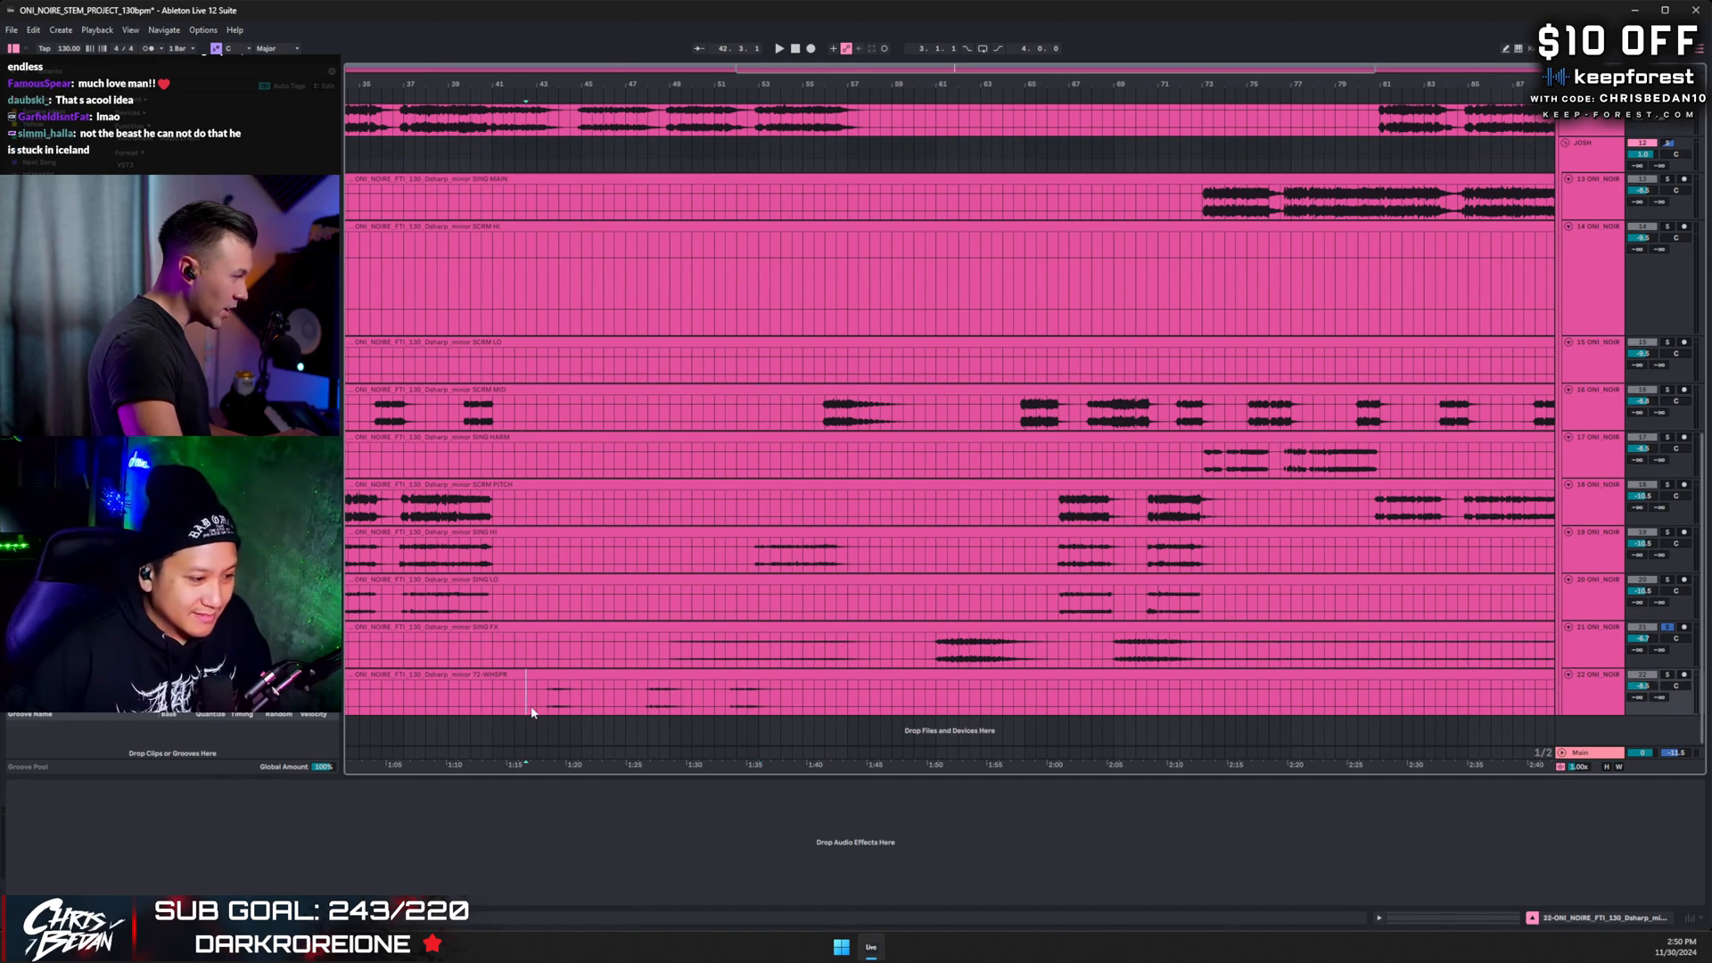
pyautogui.click(1667, 628)
pyautogui.press('space')
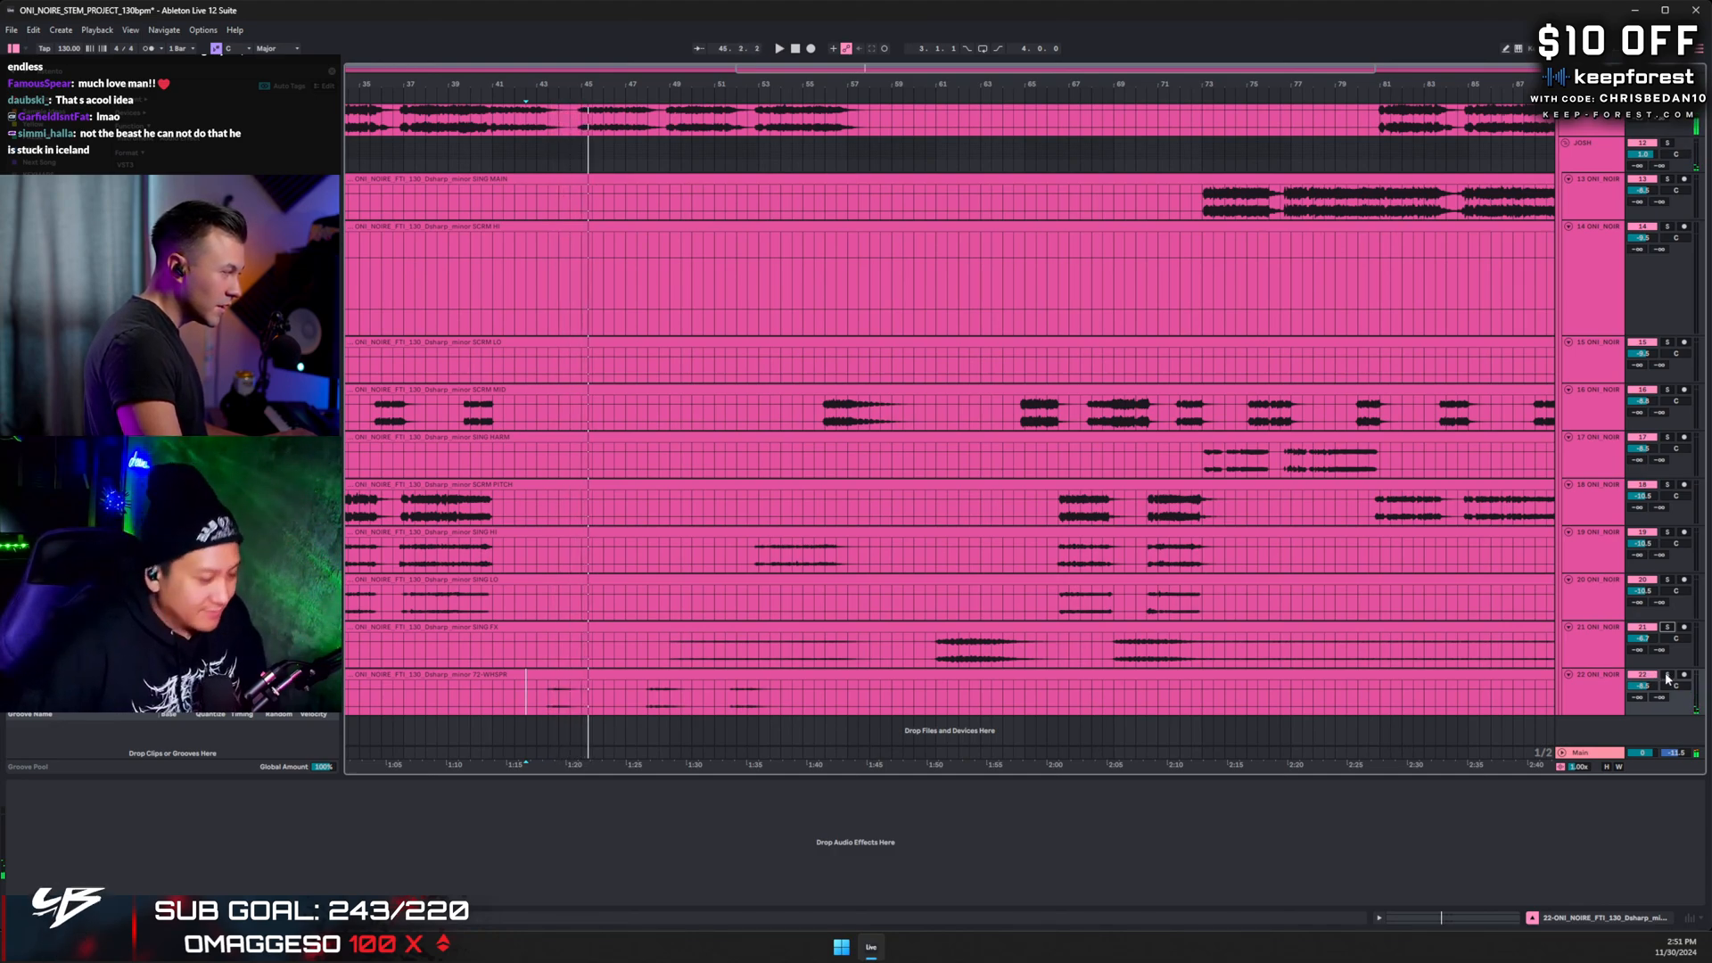
# - Replay the TS-WHISPR phrases from about bar 42, check that stem's solo and raise its volume slightly
pyautogui.press('space')
pyautogui.press('space')
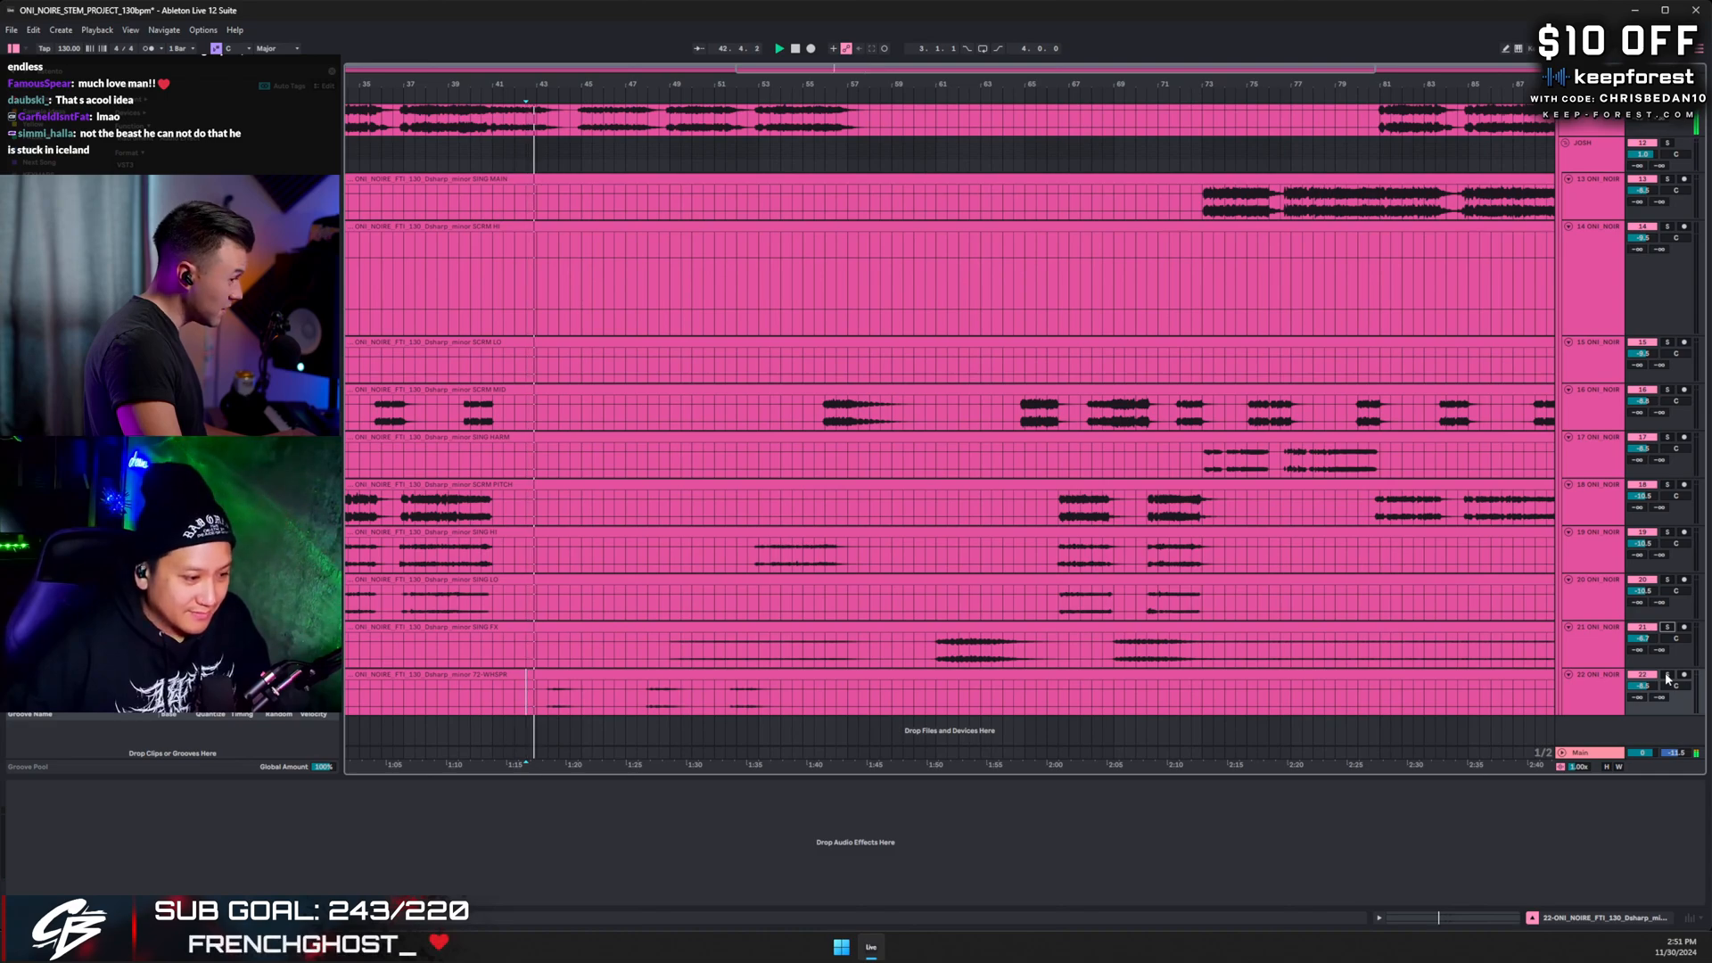
pyautogui.click(1668, 675)
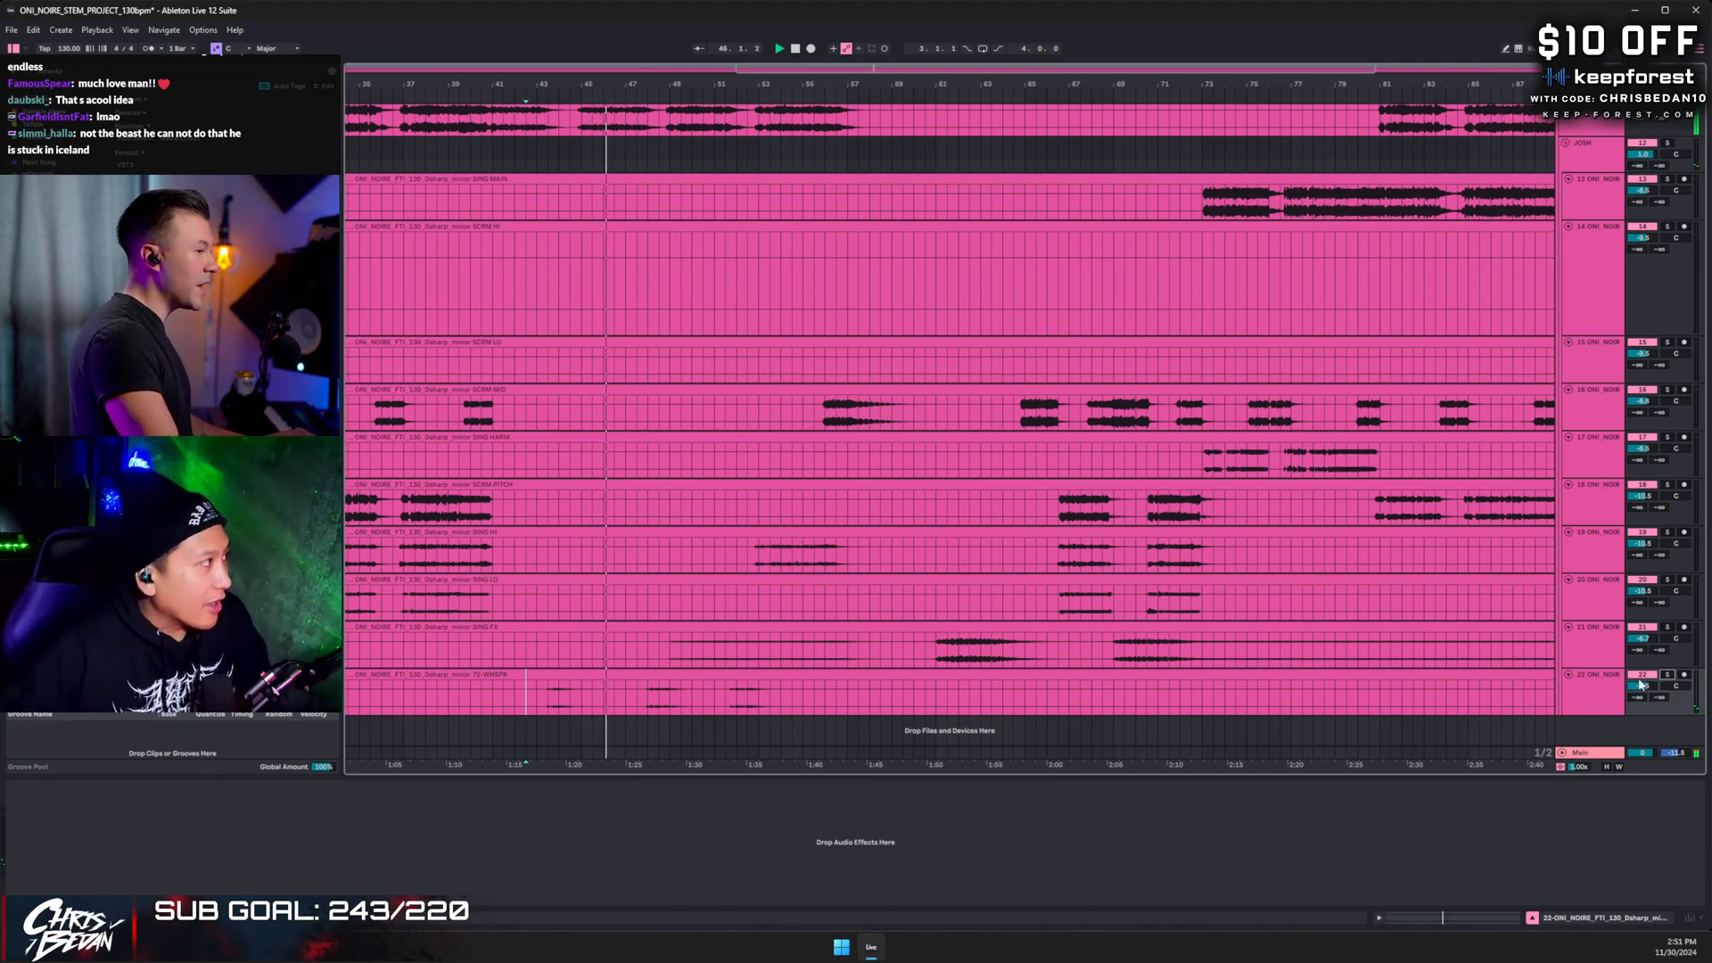
pyautogui.scroll(1, 1642, 686)
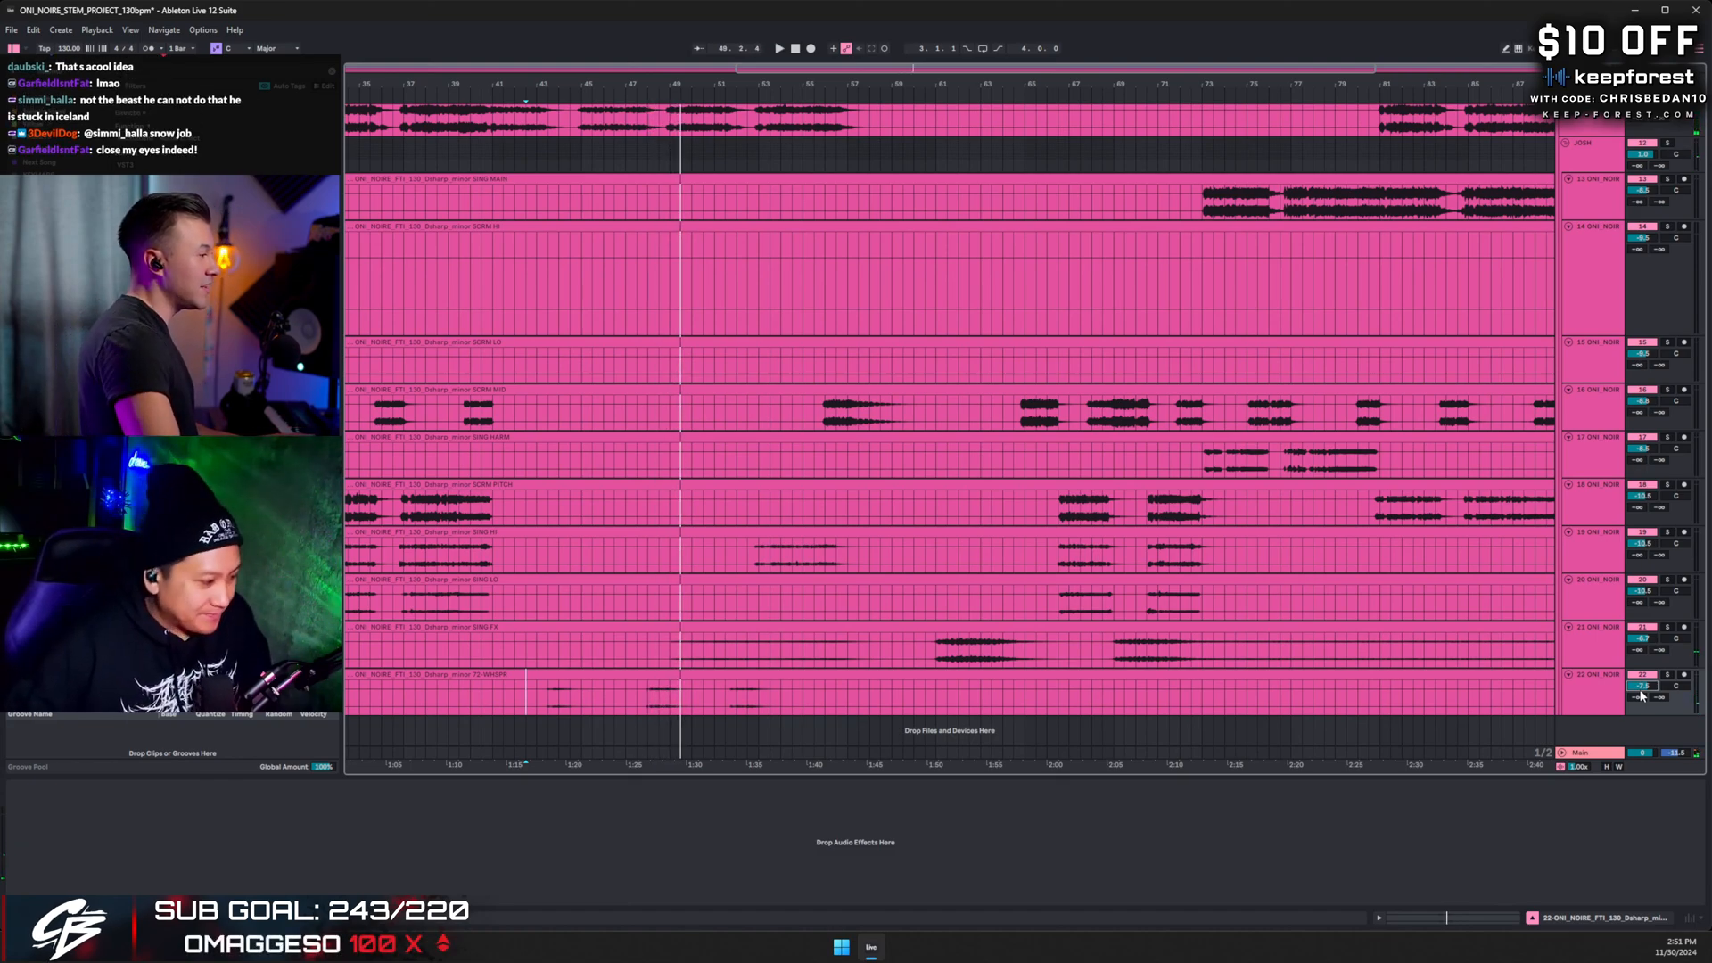
# - Play from about bar 48 and audition the SING FX and SING HI stems on solo as their phrases come in
pyautogui.click(670, 656)
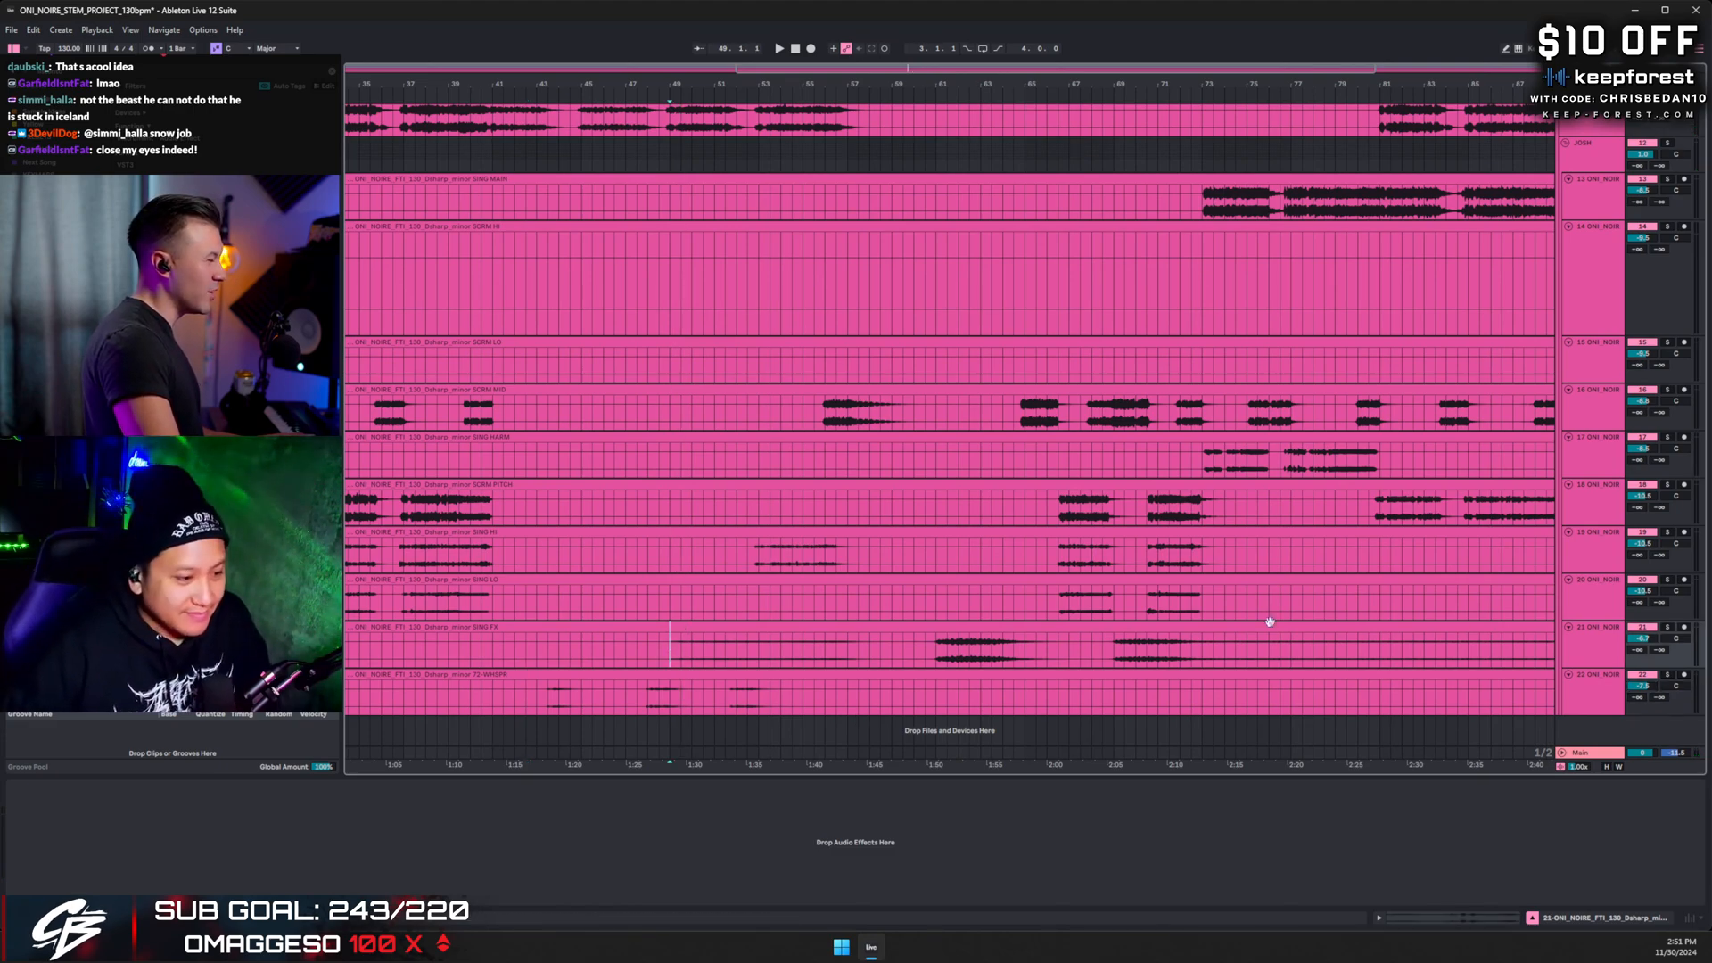
pyautogui.click(649, 656)
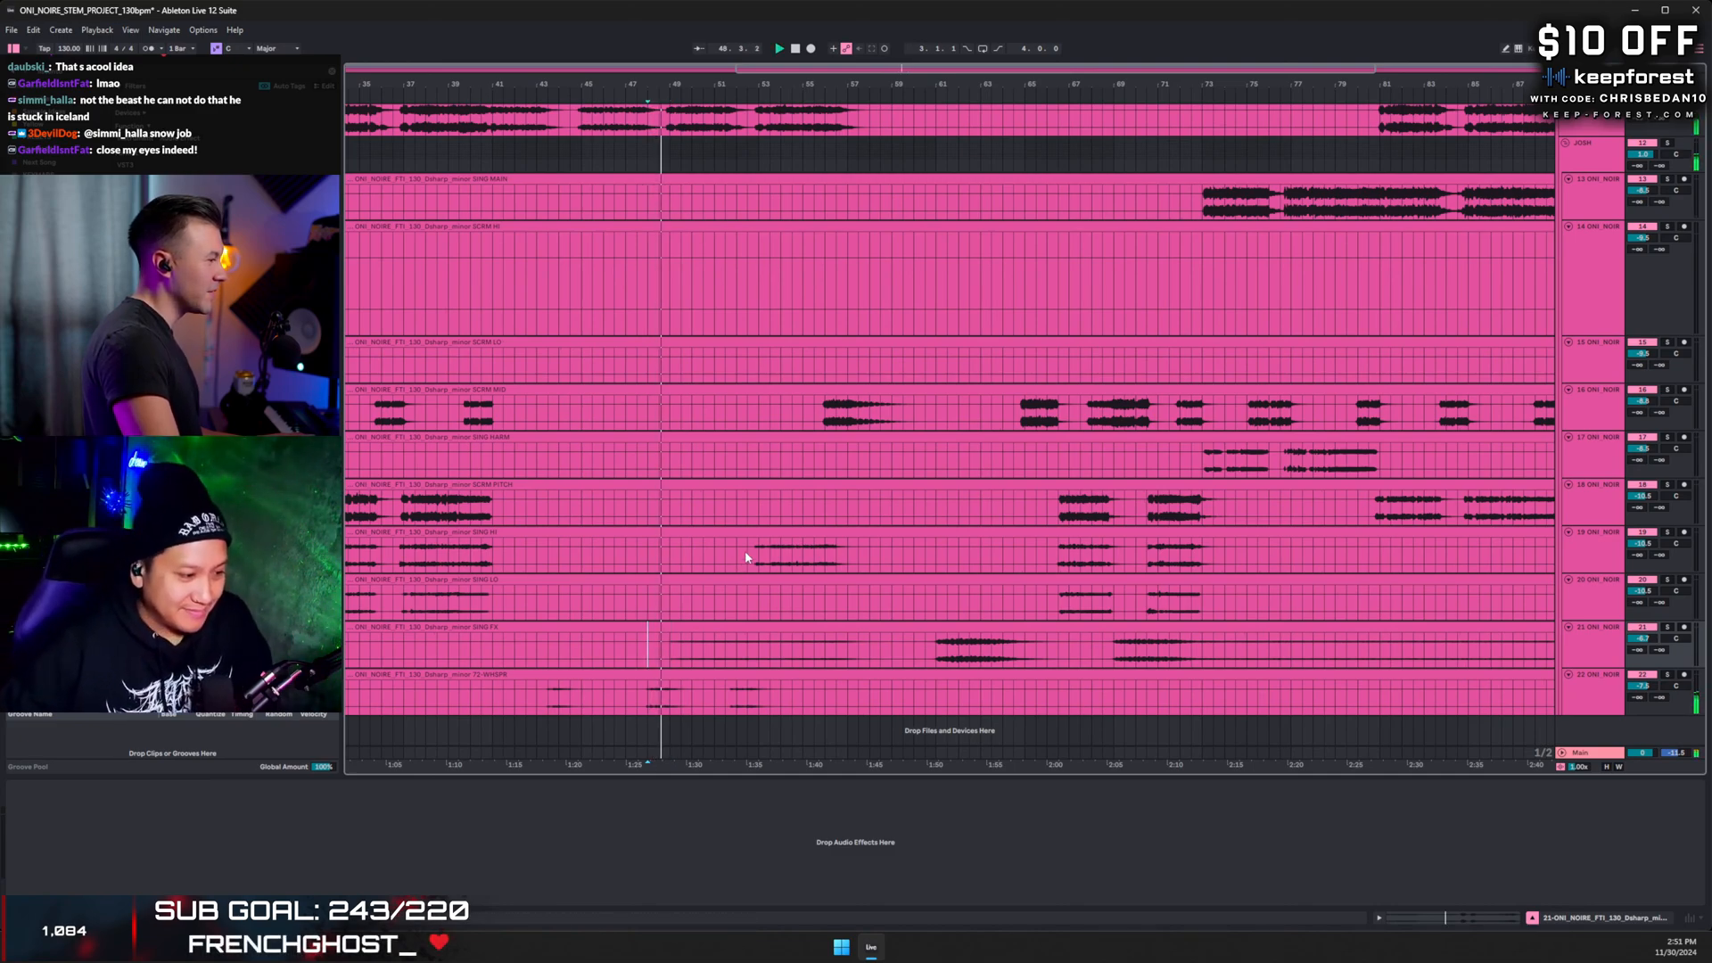
pyautogui.click(1670, 628)
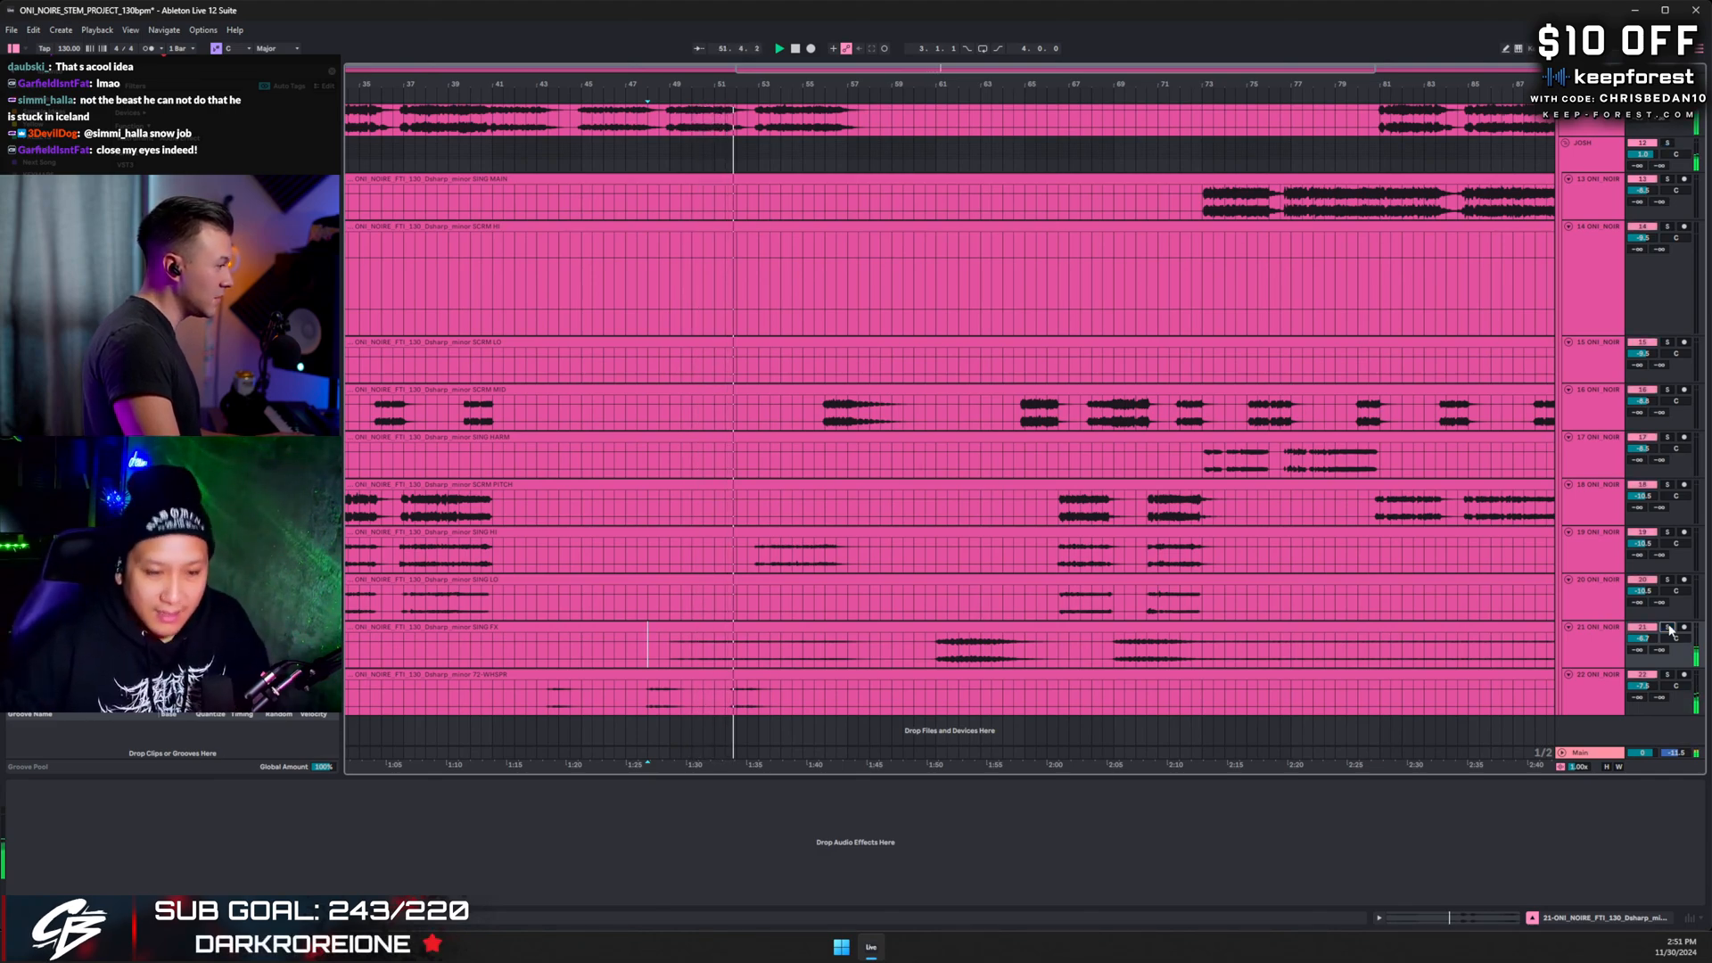
pyautogui.click(1668, 532)
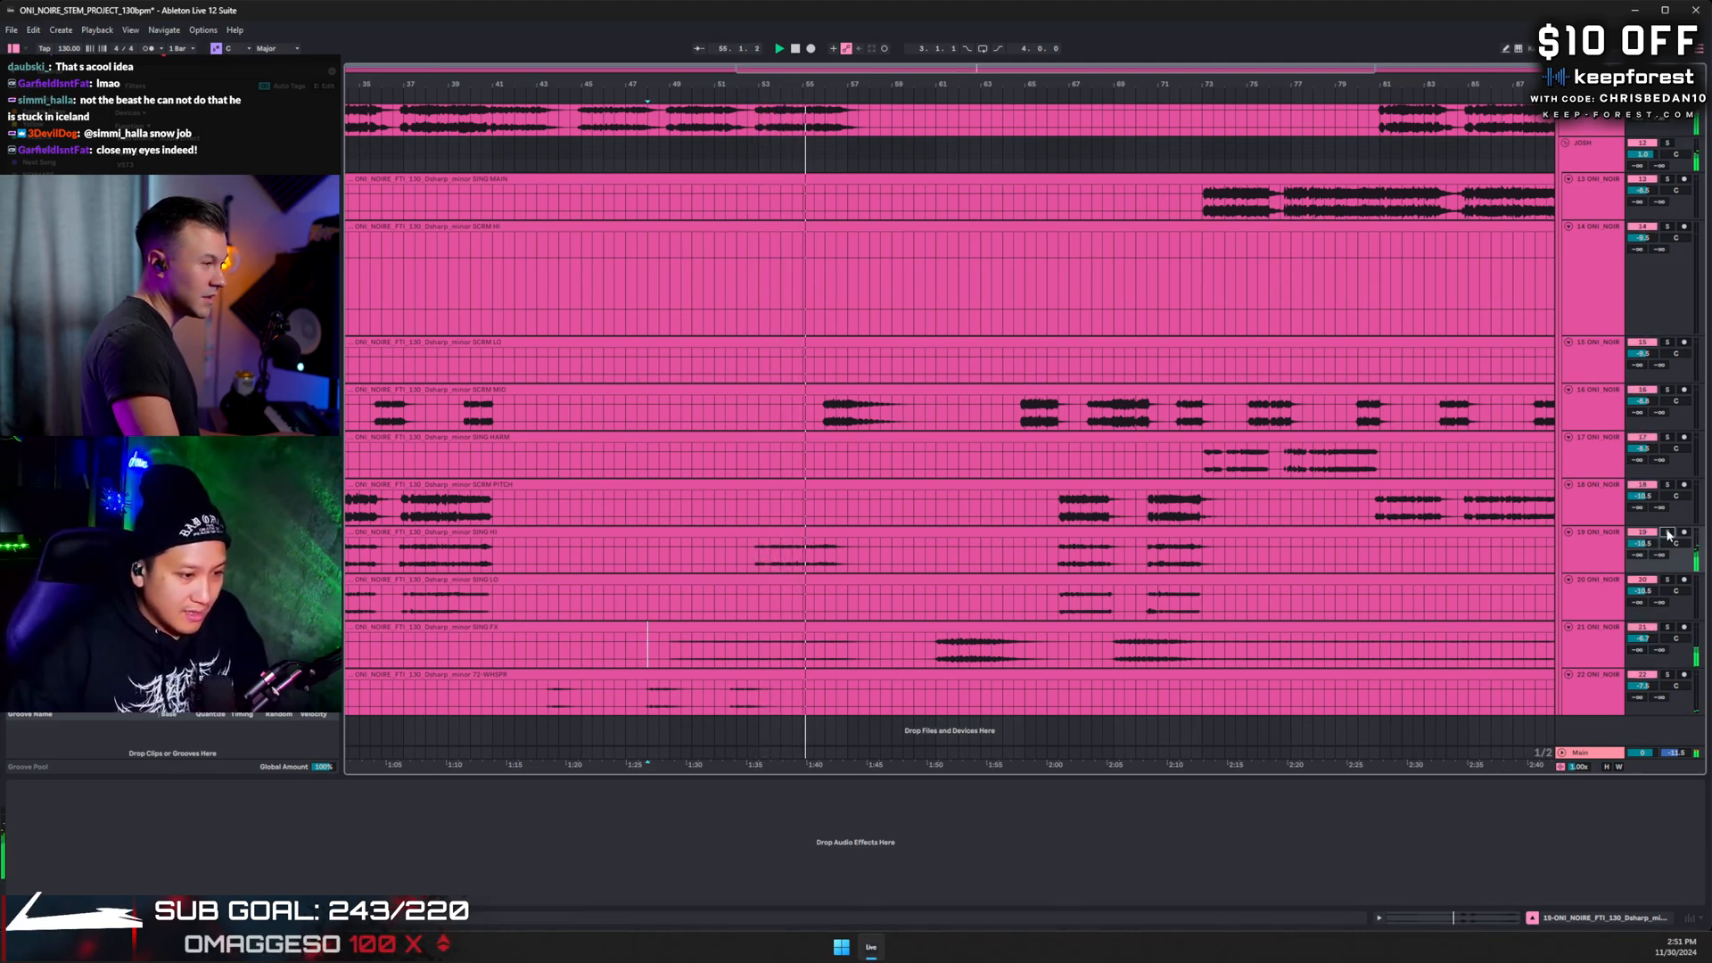
# - Solo the SCRM MID stem and play its decaying phrase repeatedly from about bar 55
pyautogui.click(1668, 390)
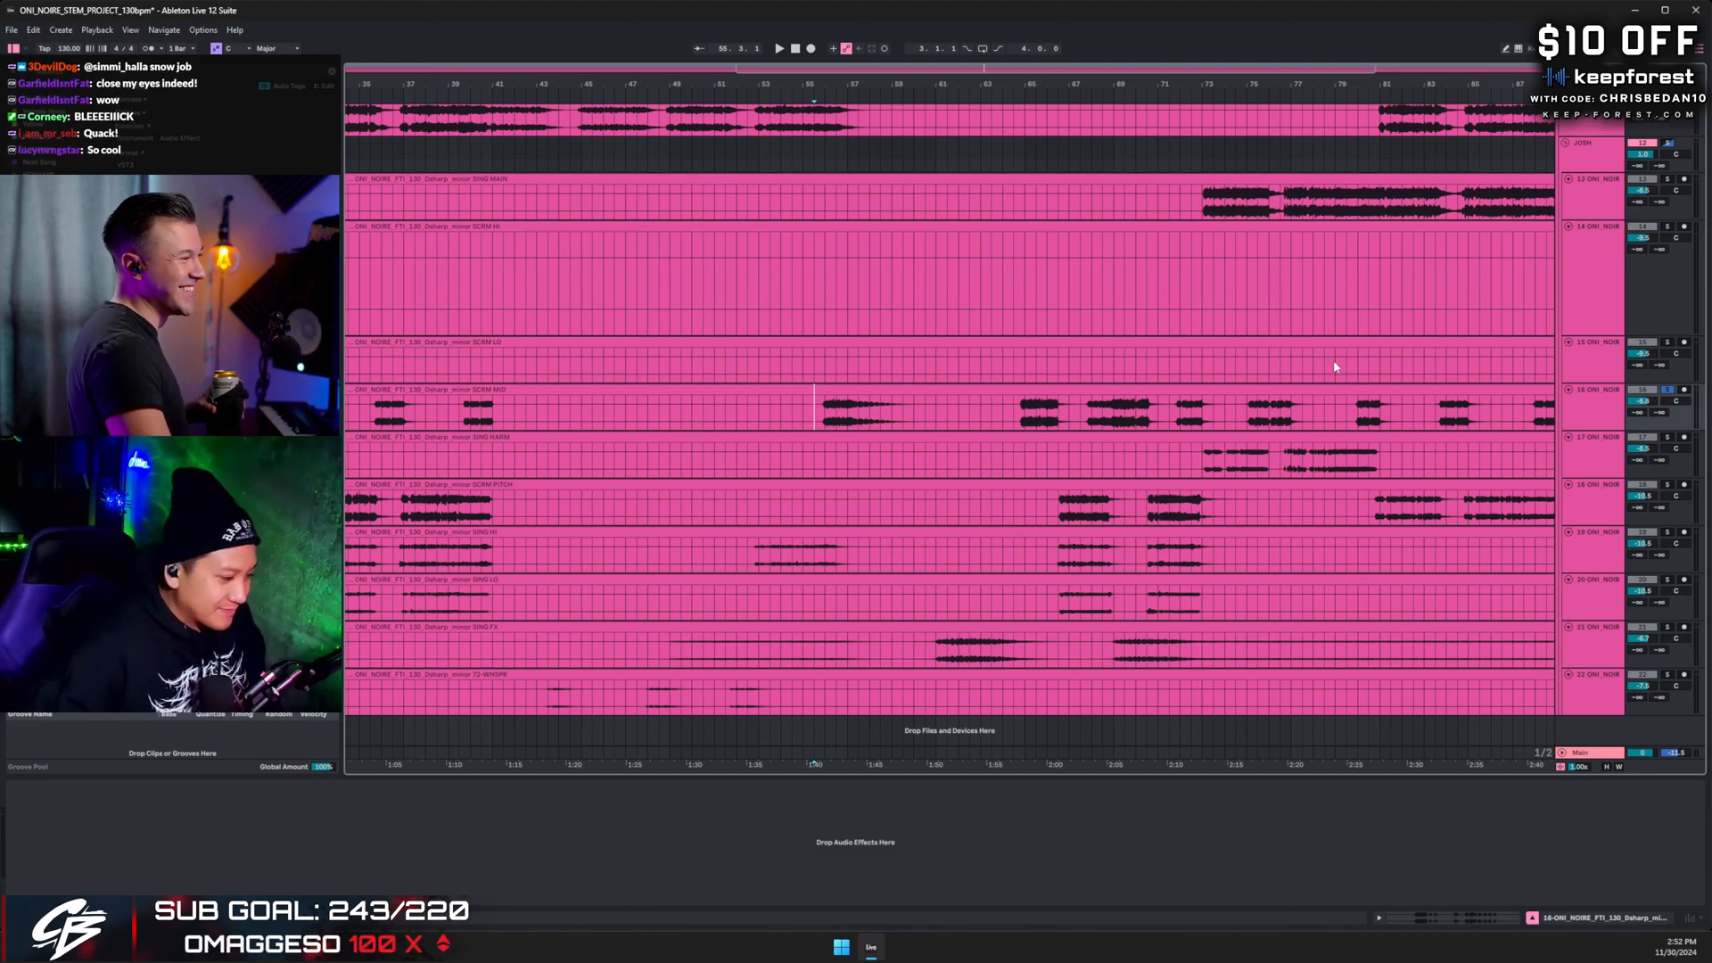
pyautogui.press('space')
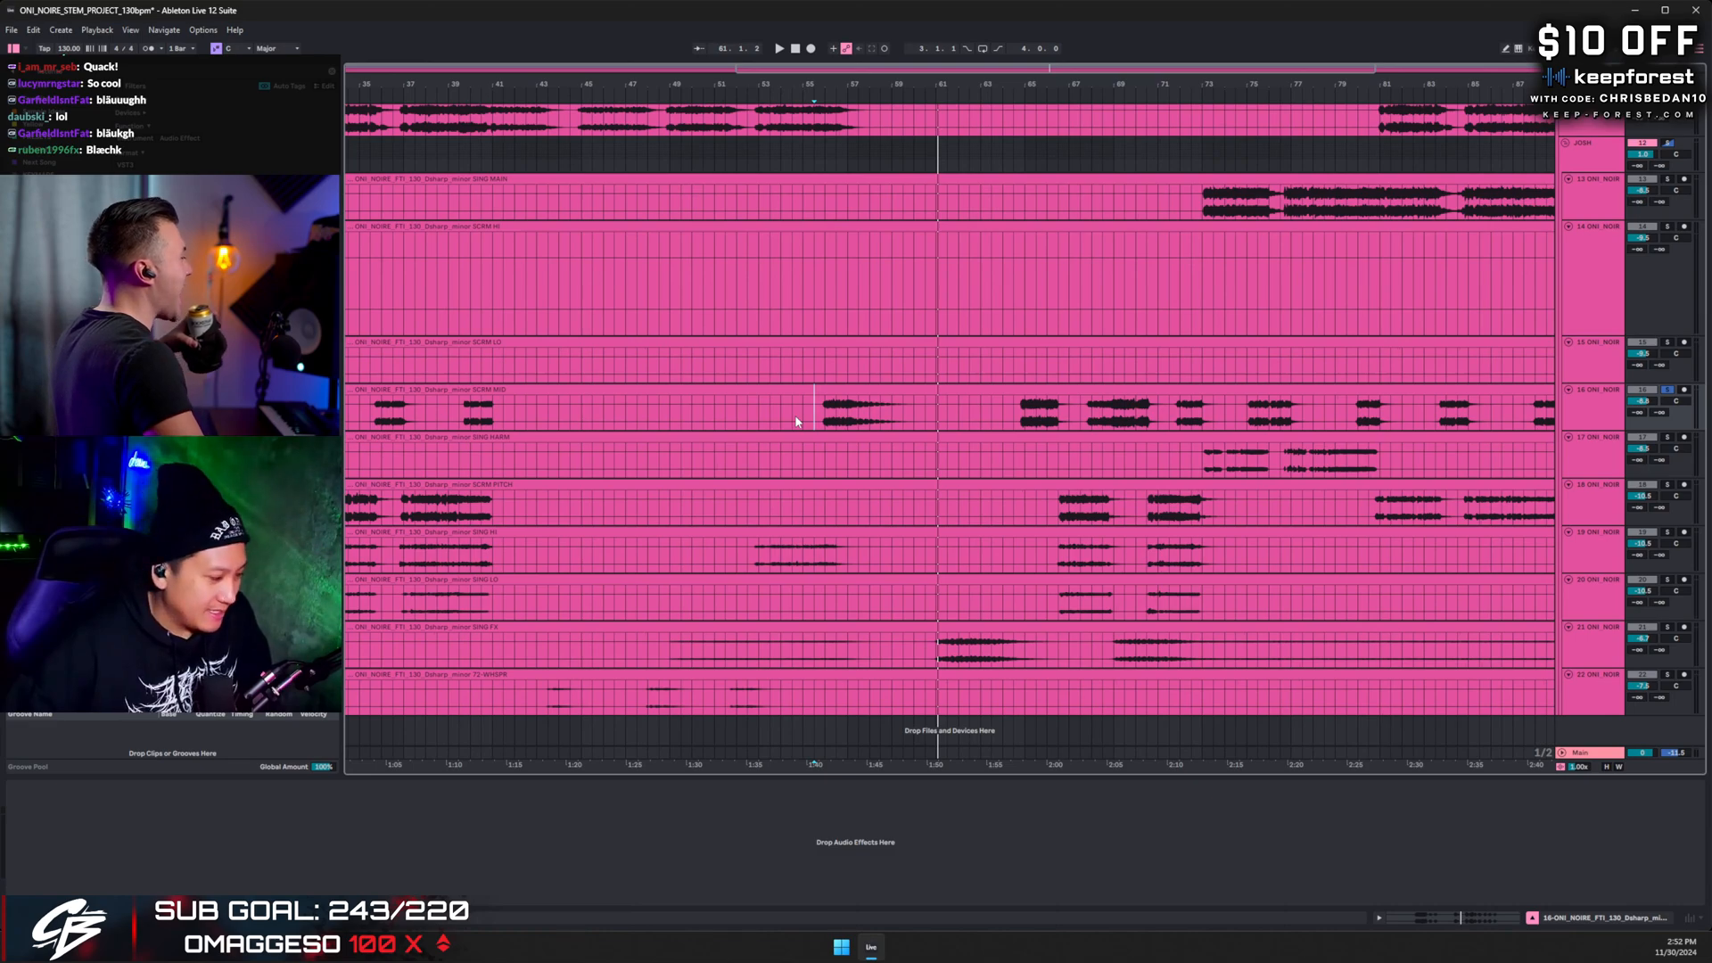
pyautogui.press('space')
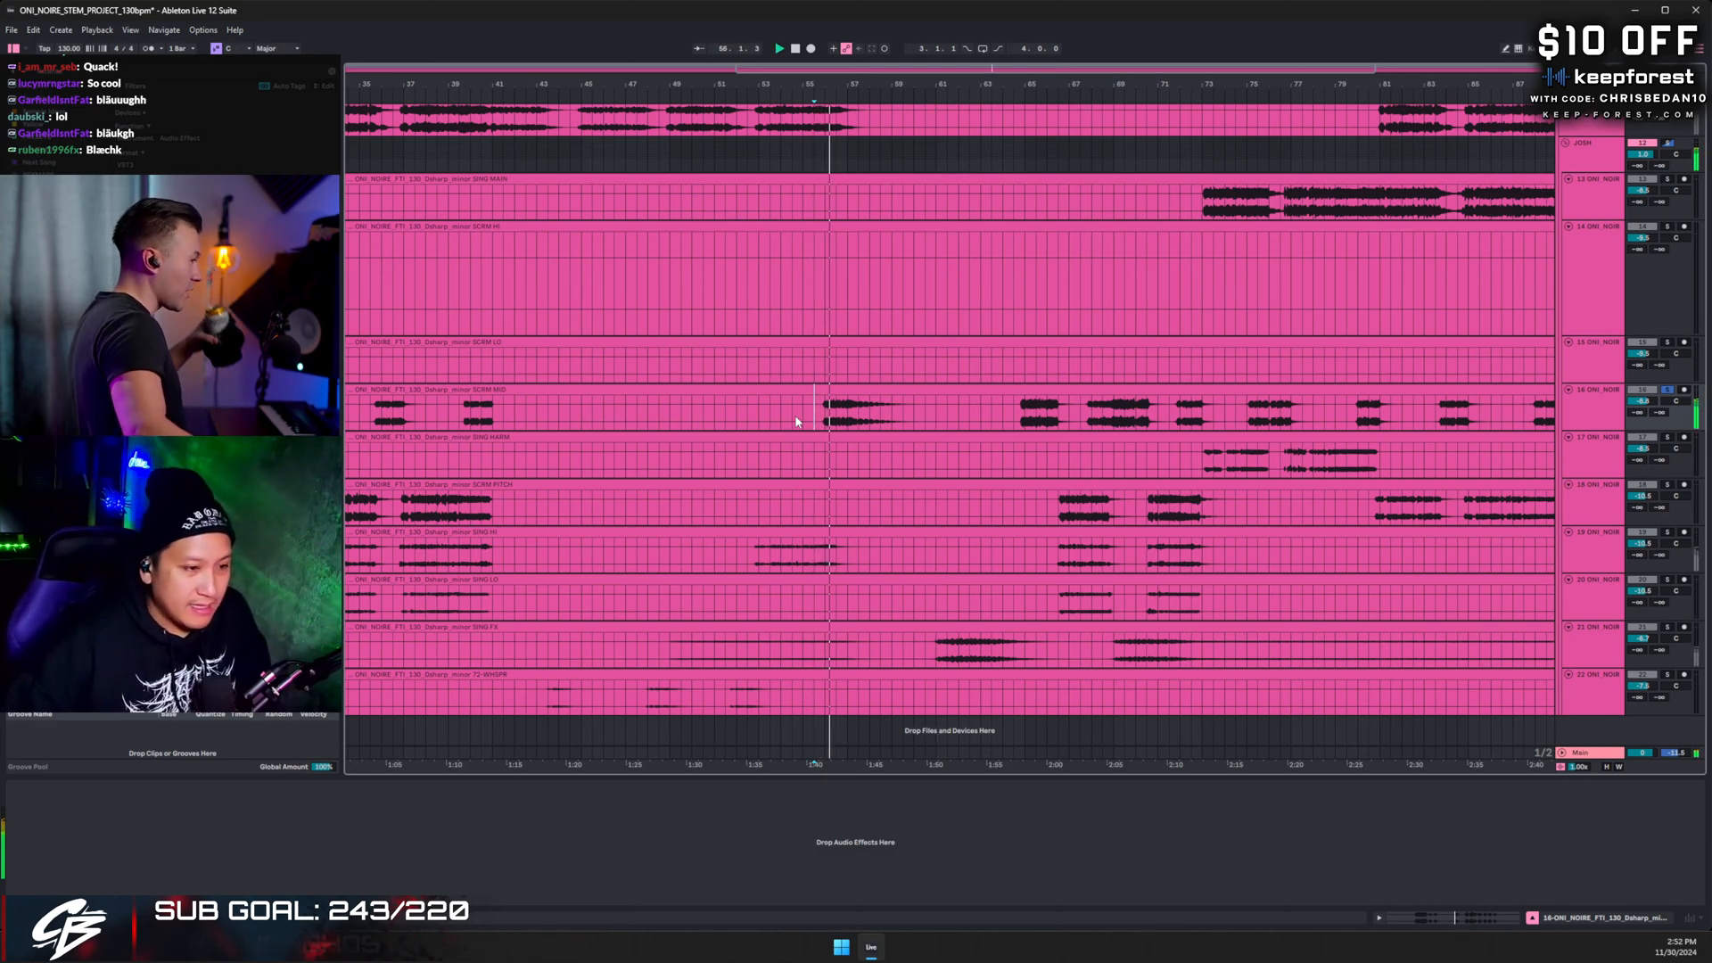
pyautogui.hscroll(1, 821, 411)
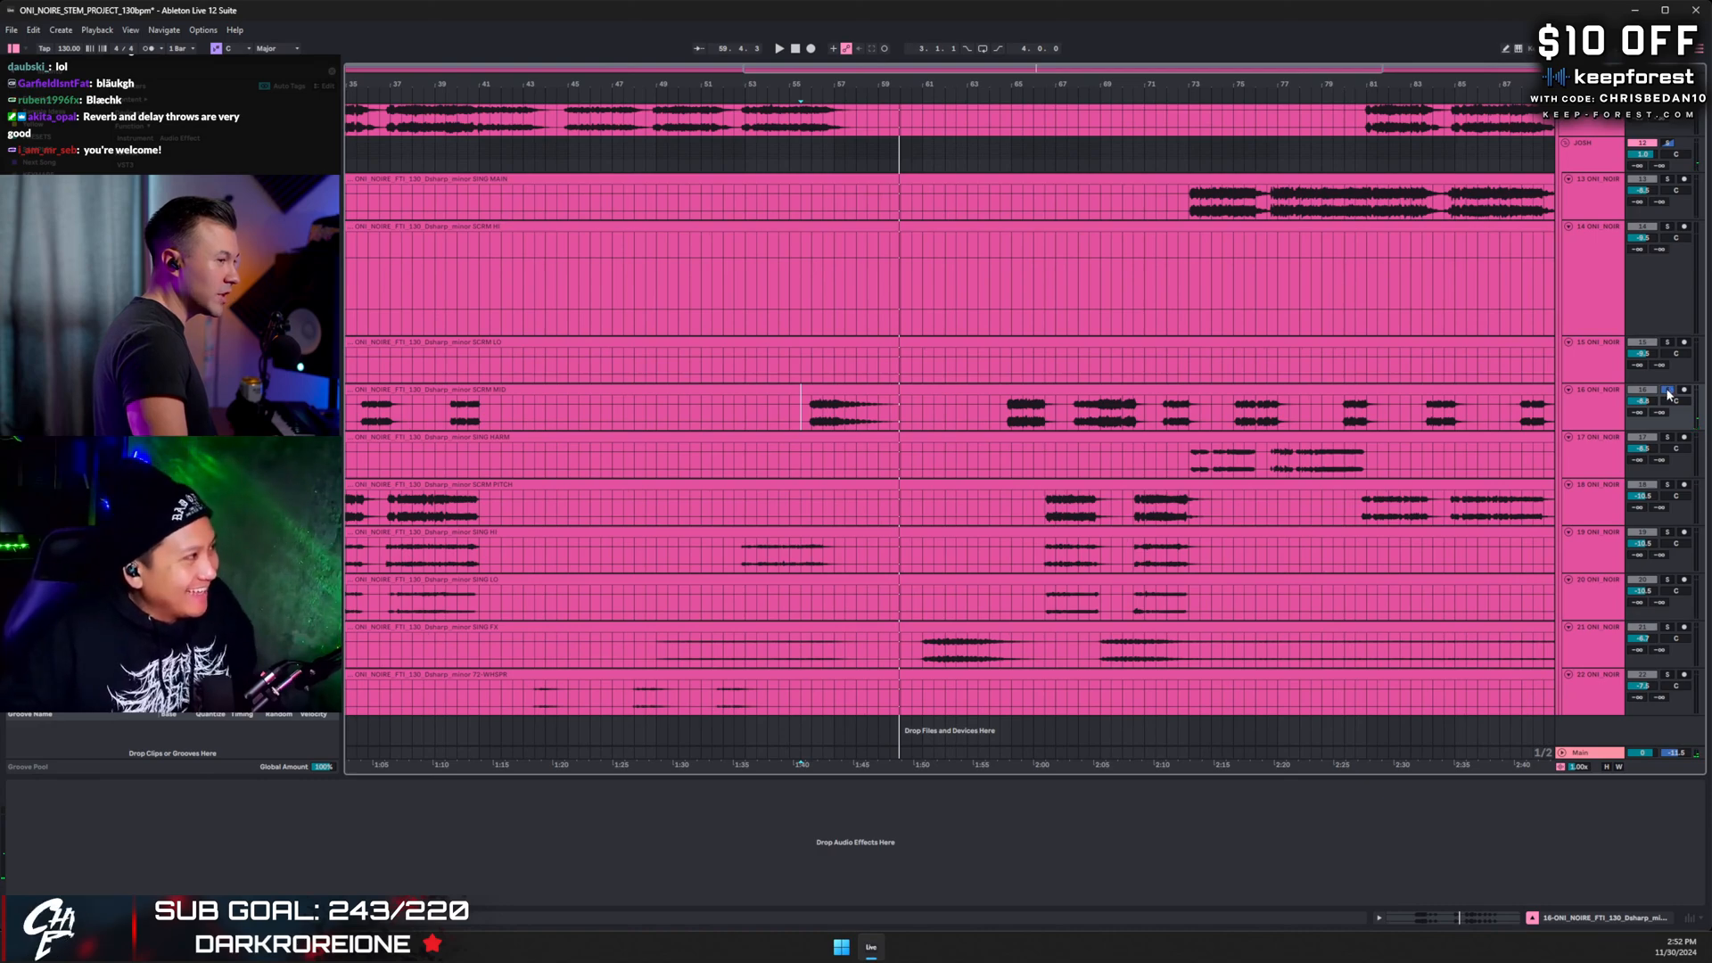
# - Clear the SCRM MID solo, continue playback from about bar 59 and audition the SING FX stem
pyautogui.click(1667, 390)
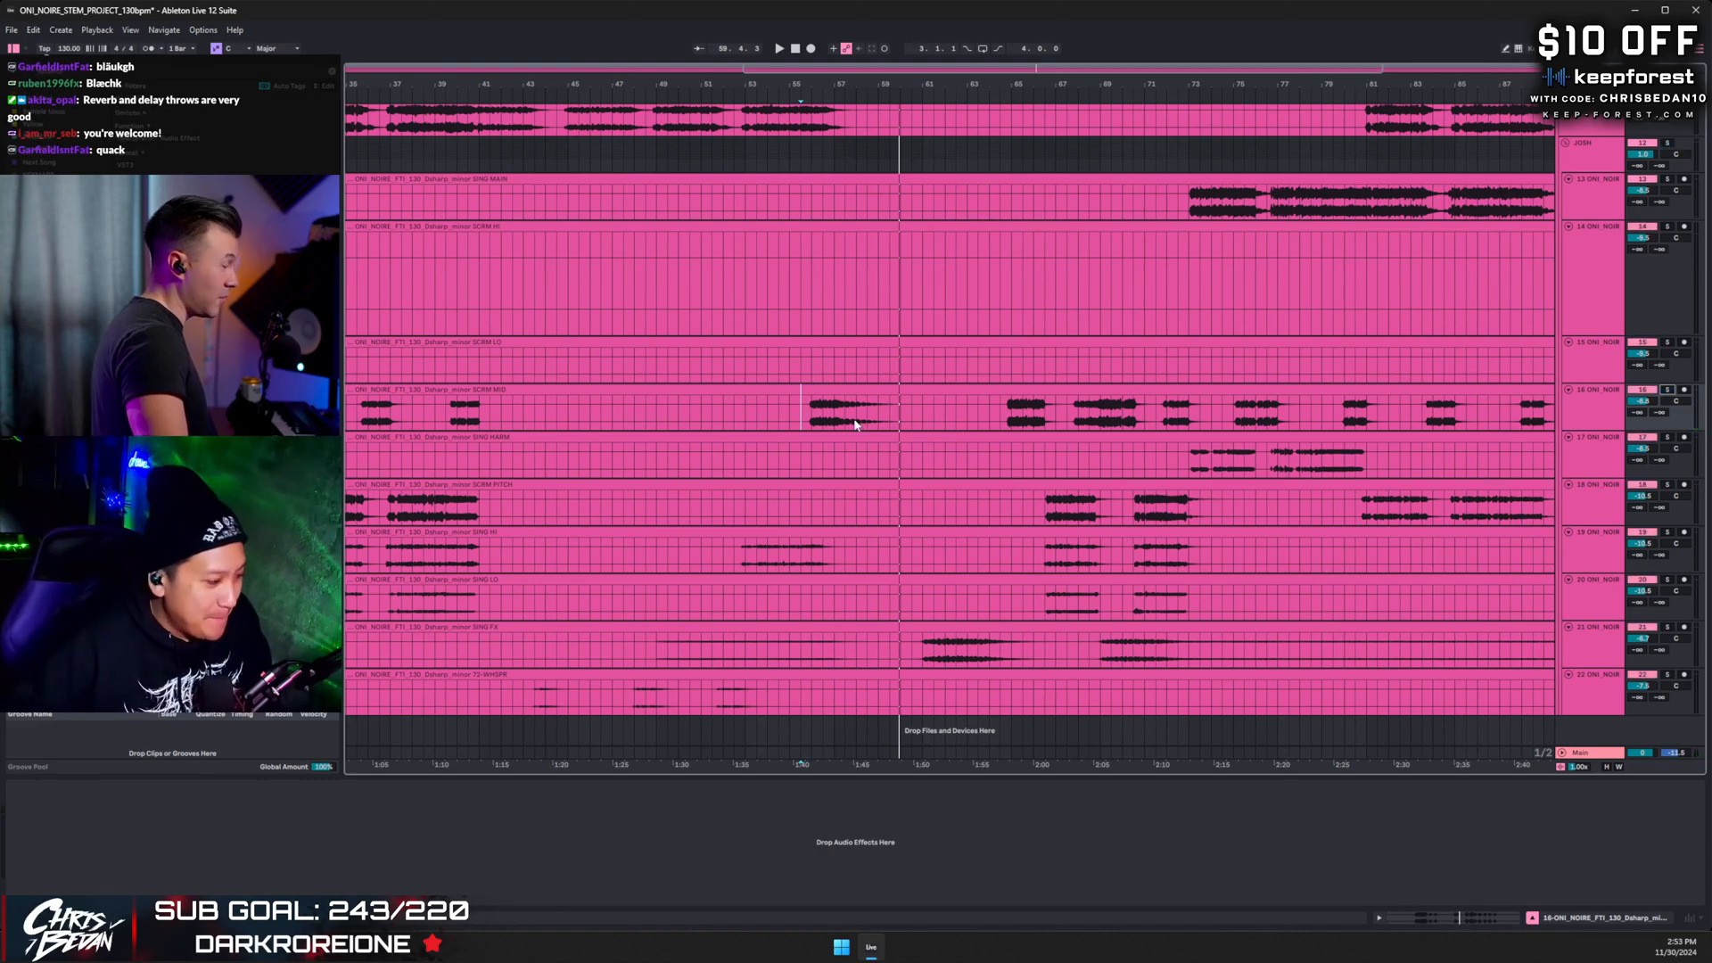
pyautogui.press('space')
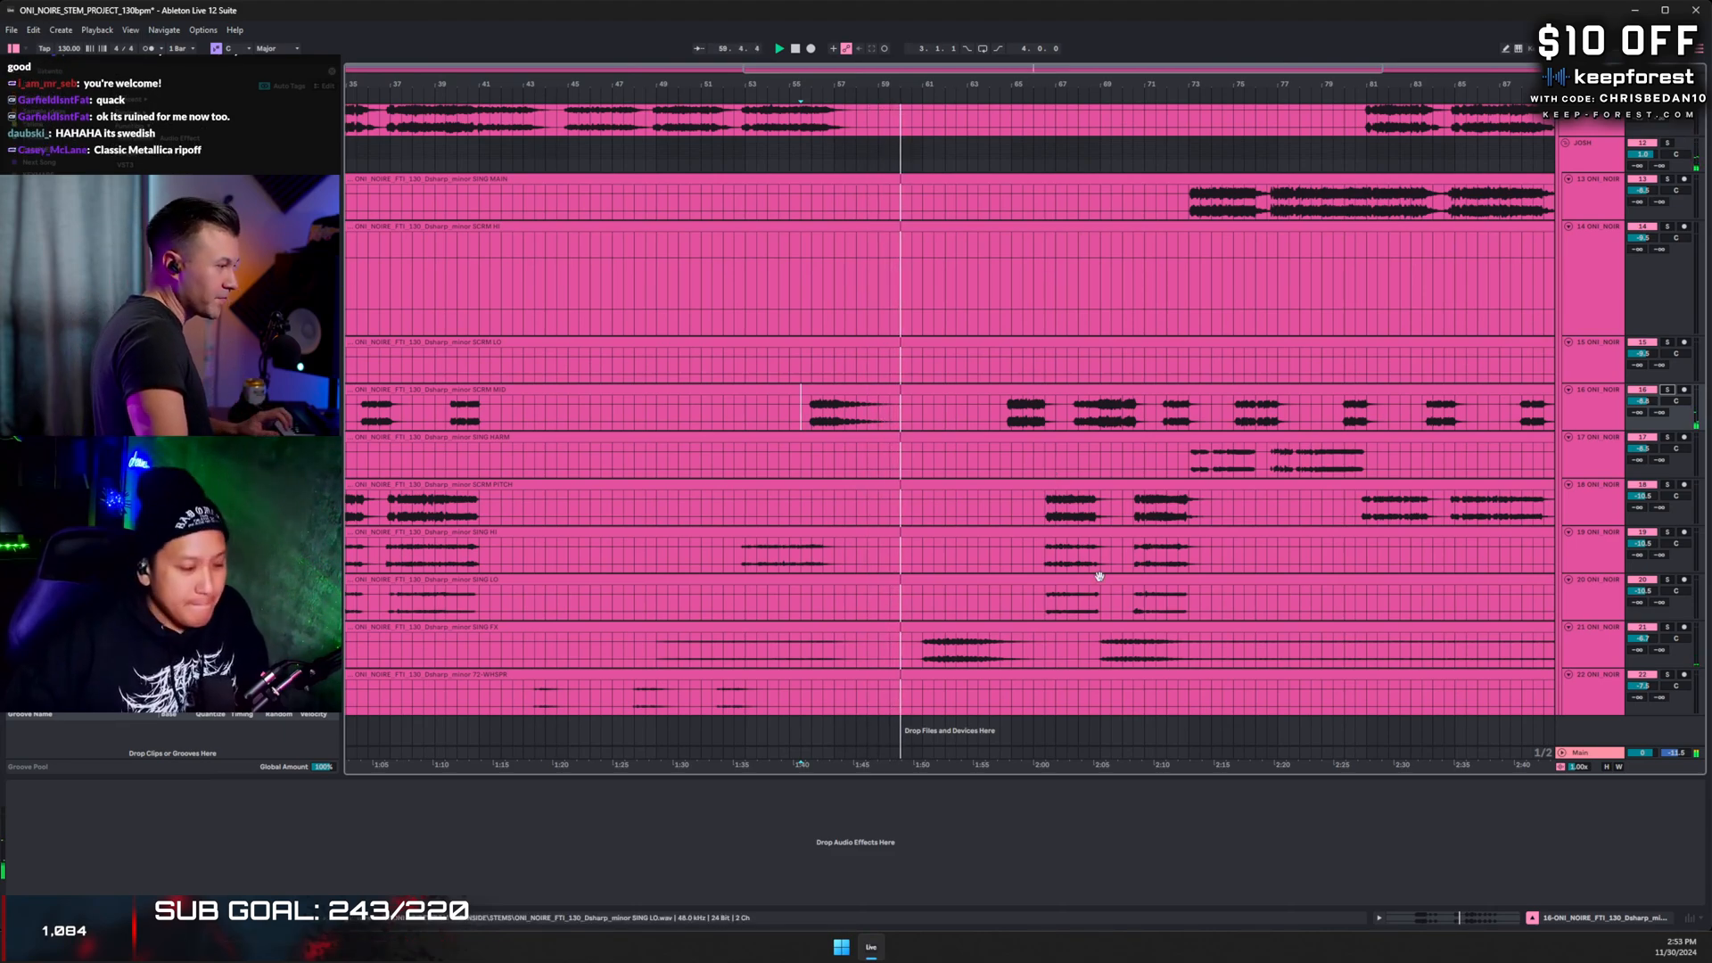
pyautogui.click(1669, 628)
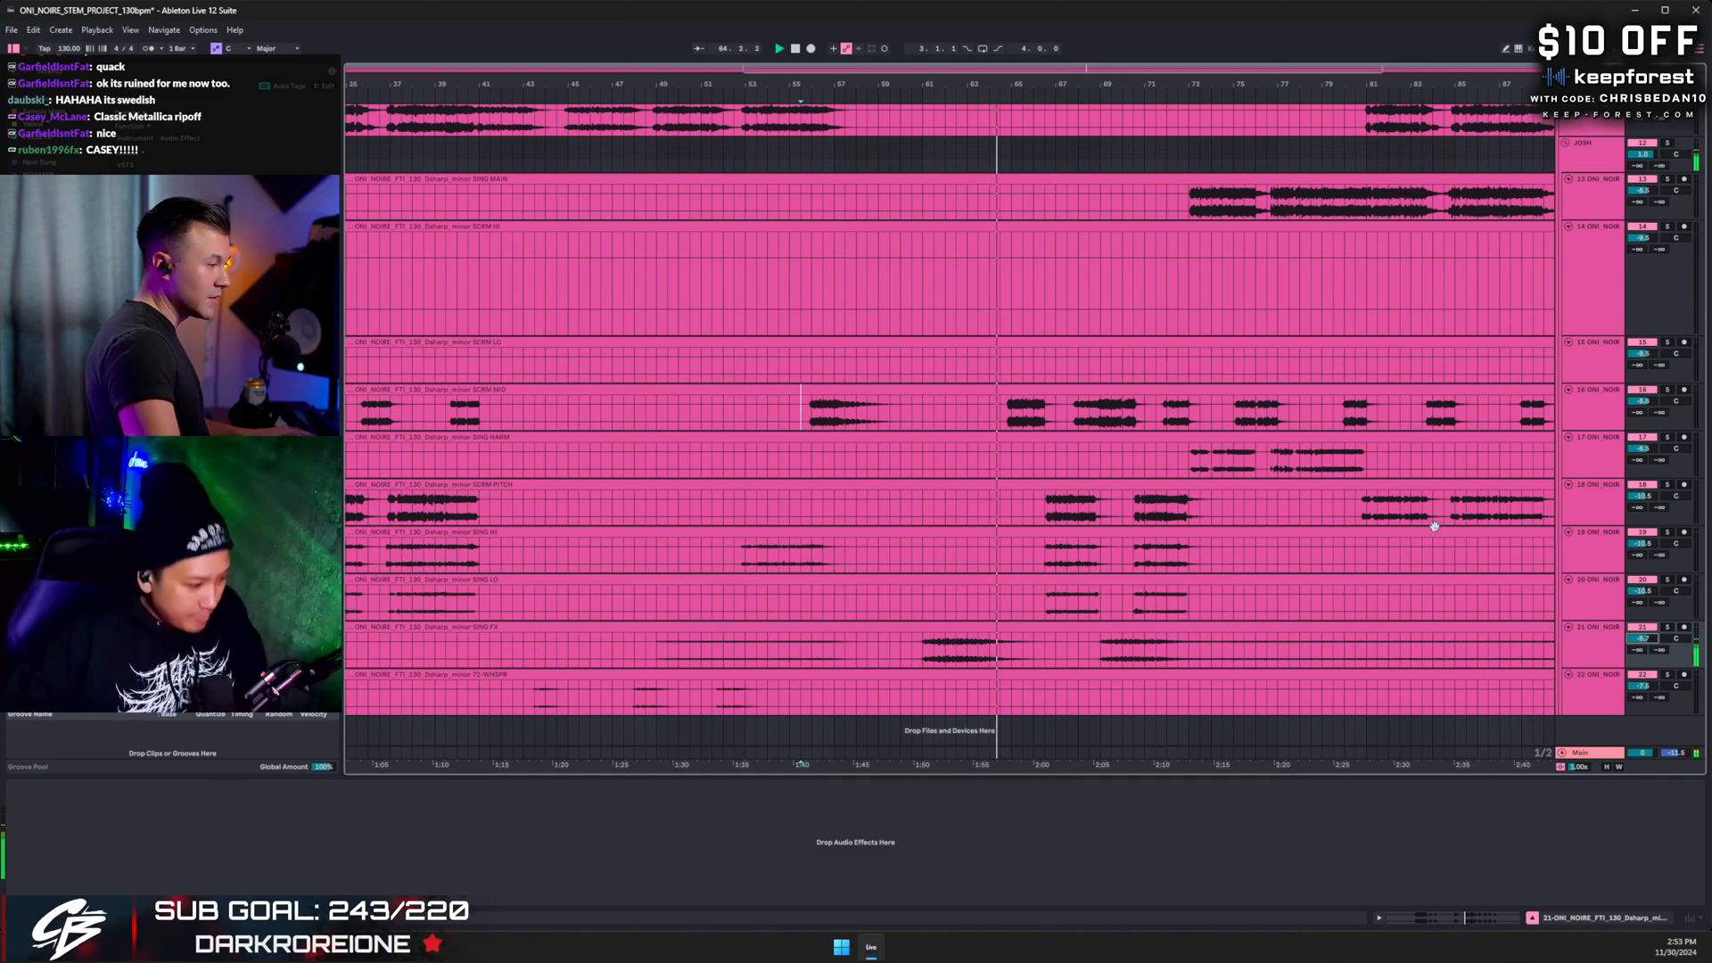
# - Solo SCRM MID, SCRM PITCH, SING HI, SING LO and SING FX one after another as their layers play from about bar 65
pyautogui.click(1668, 390)
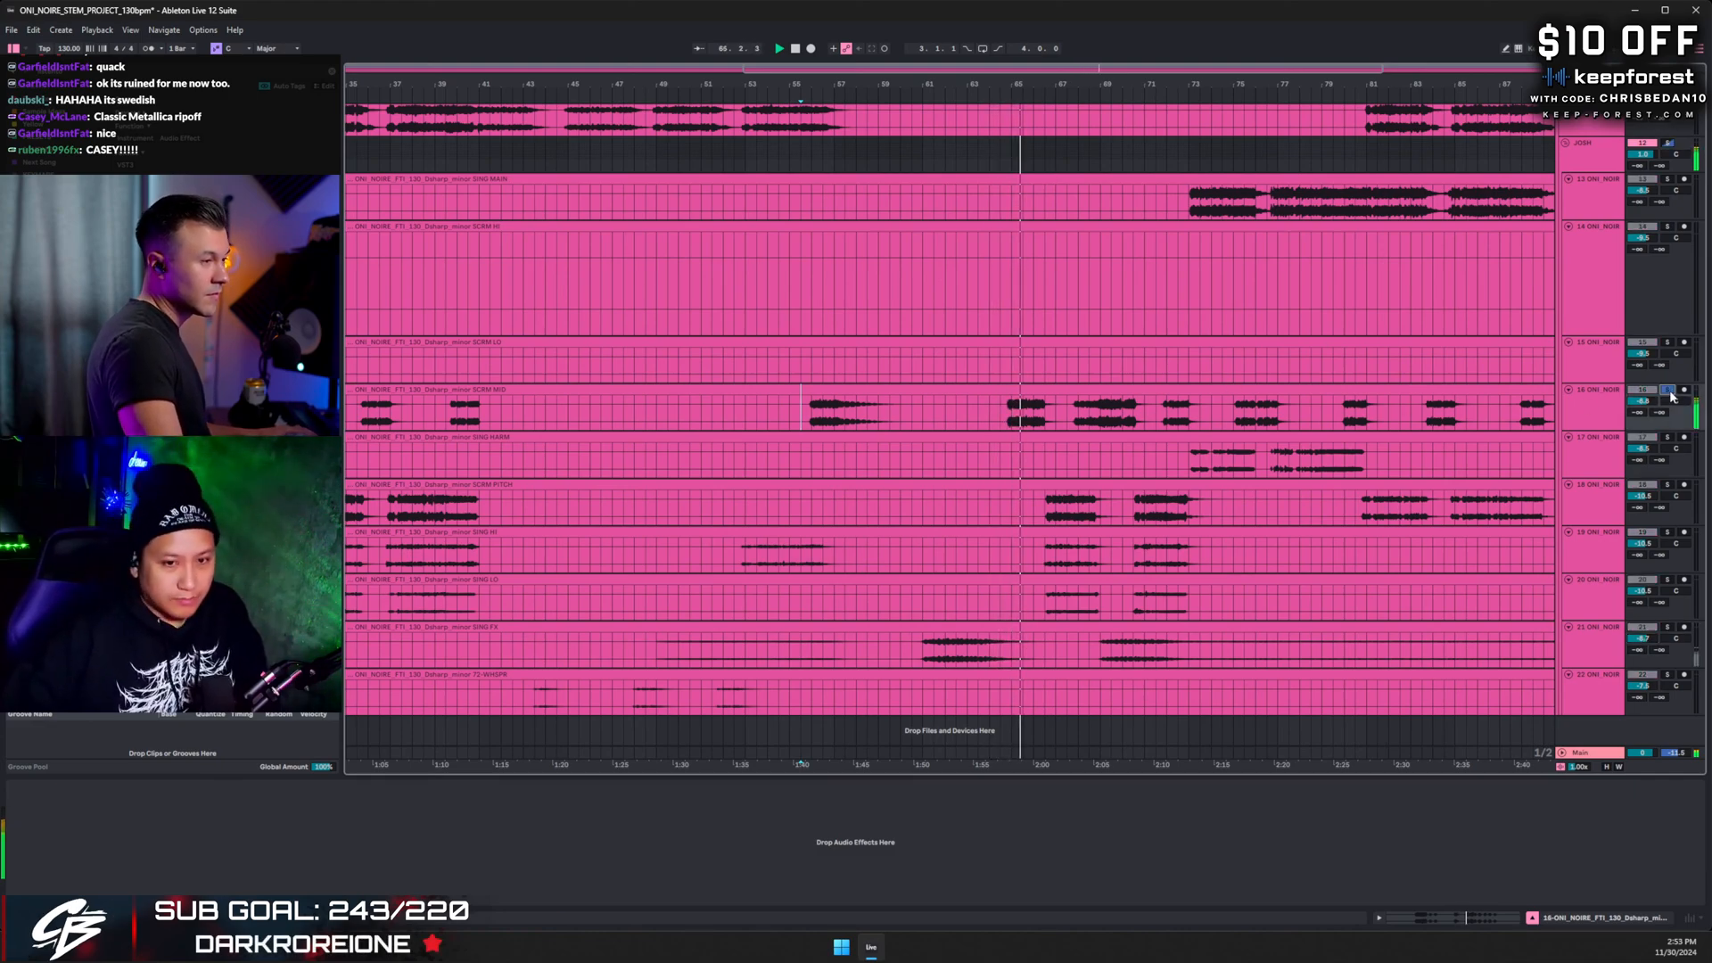
pyautogui.click(1667, 484)
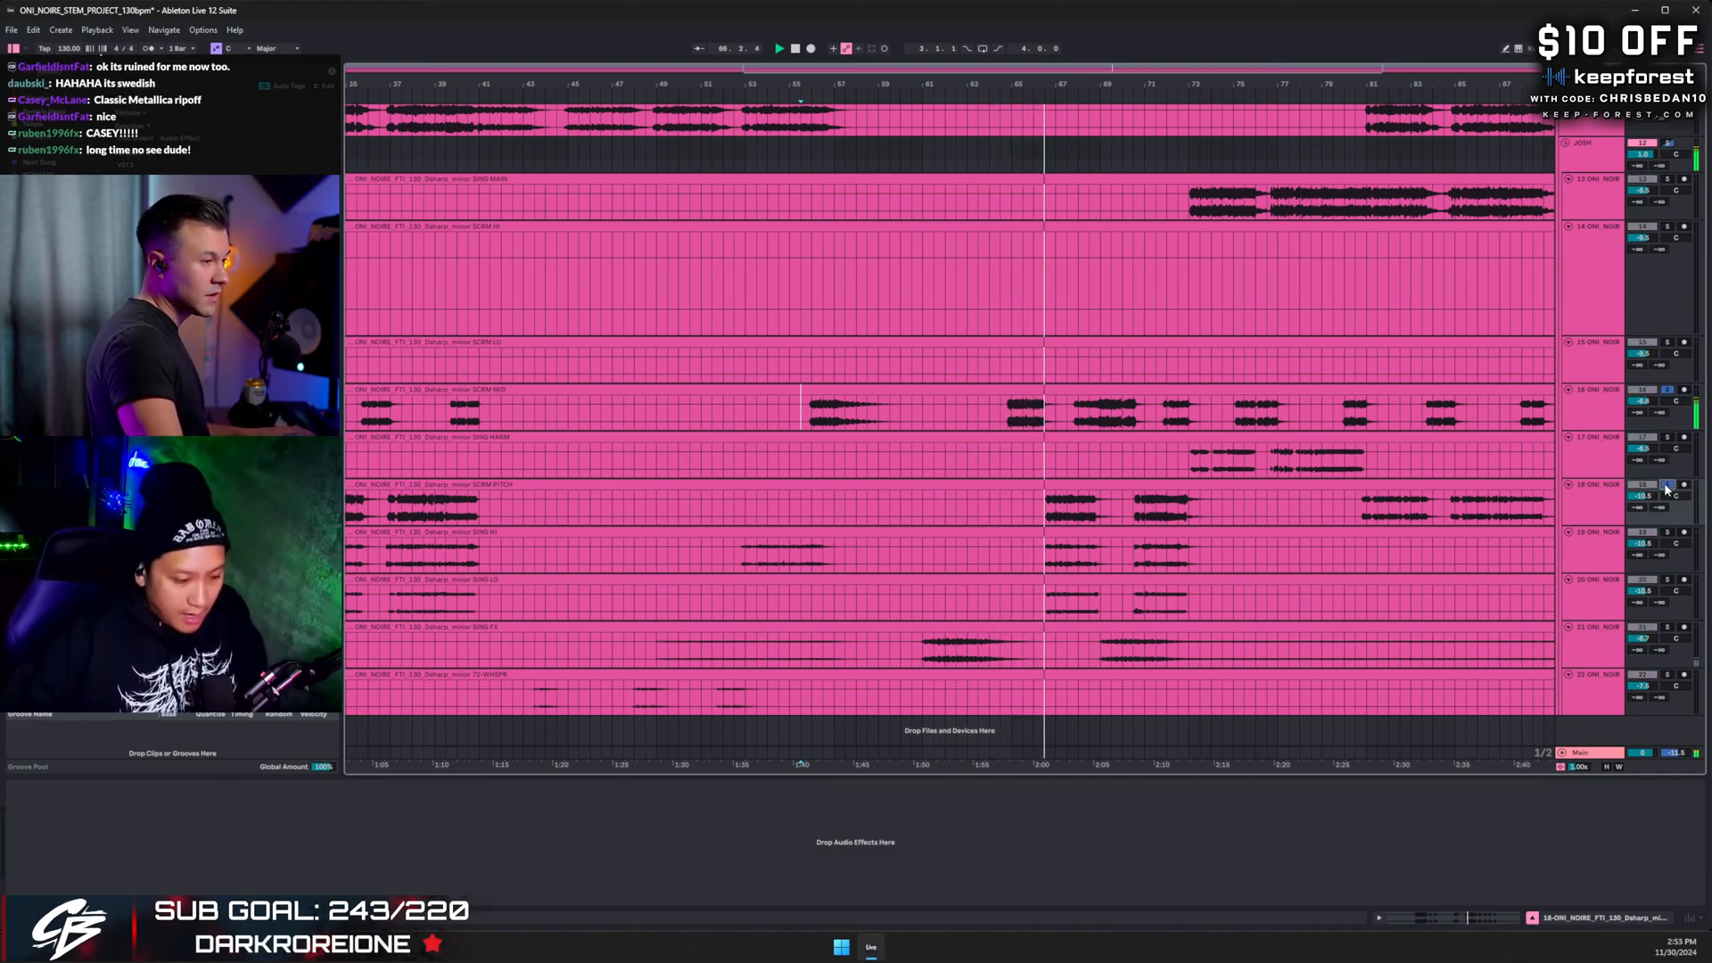
pyautogui.click(1667, 532)
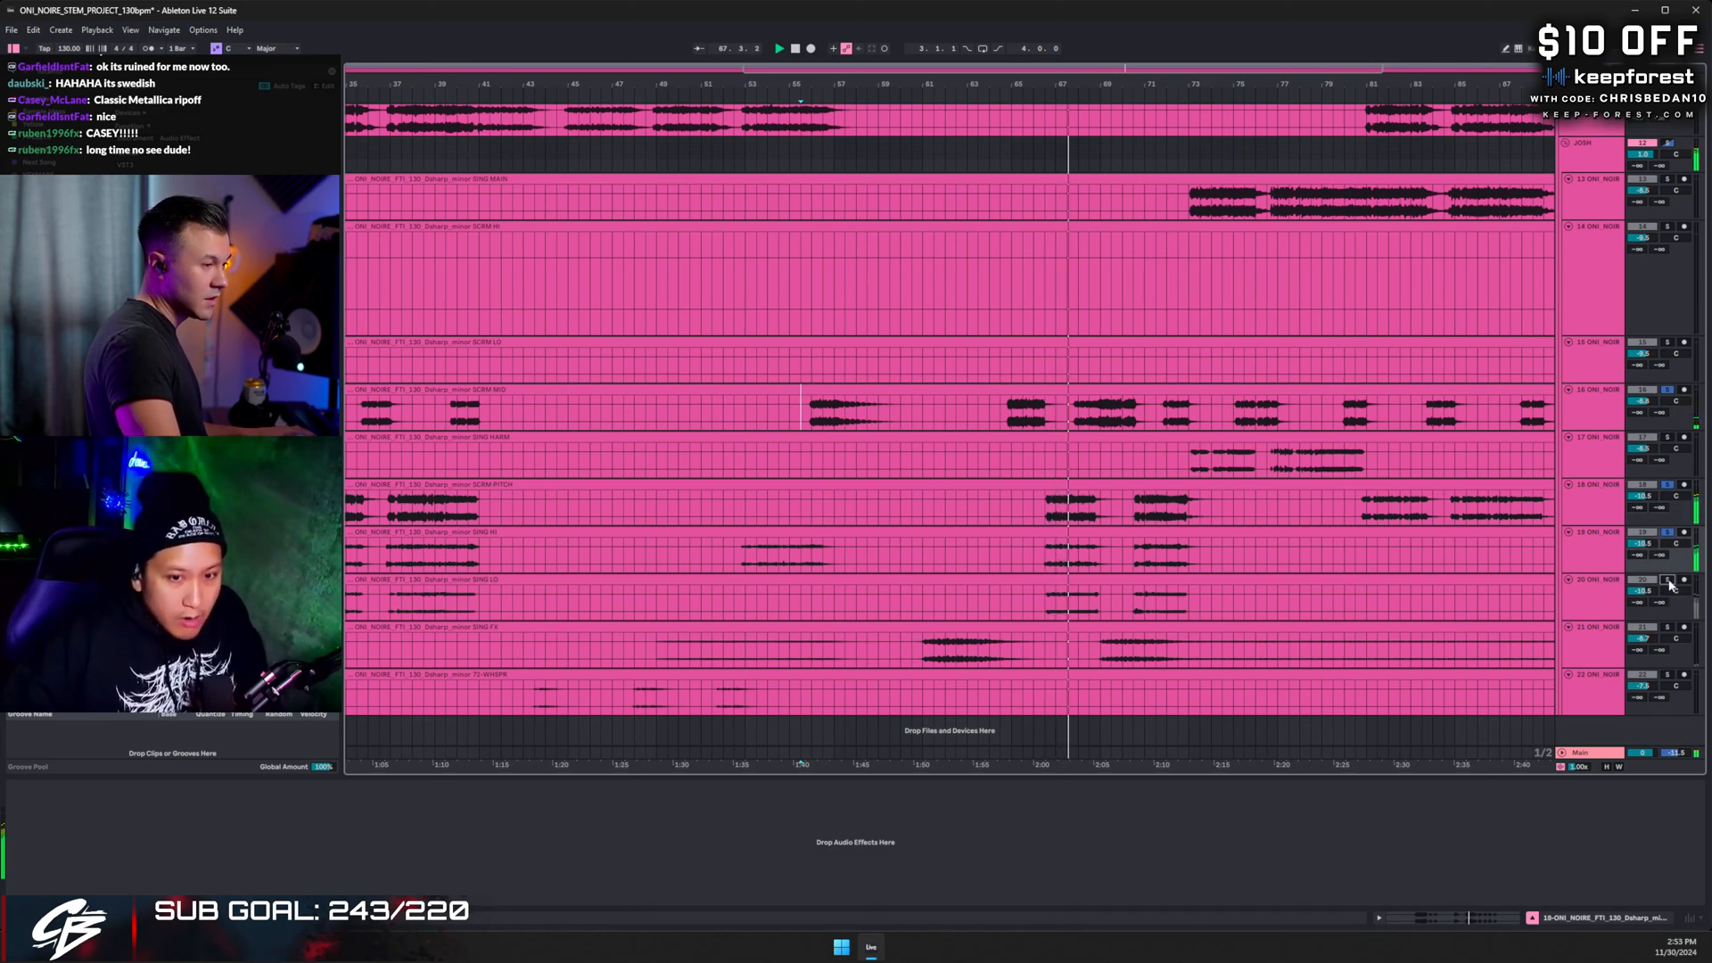
pyautogui.click(1668, 580)
pyautogui.click(1668, 628)
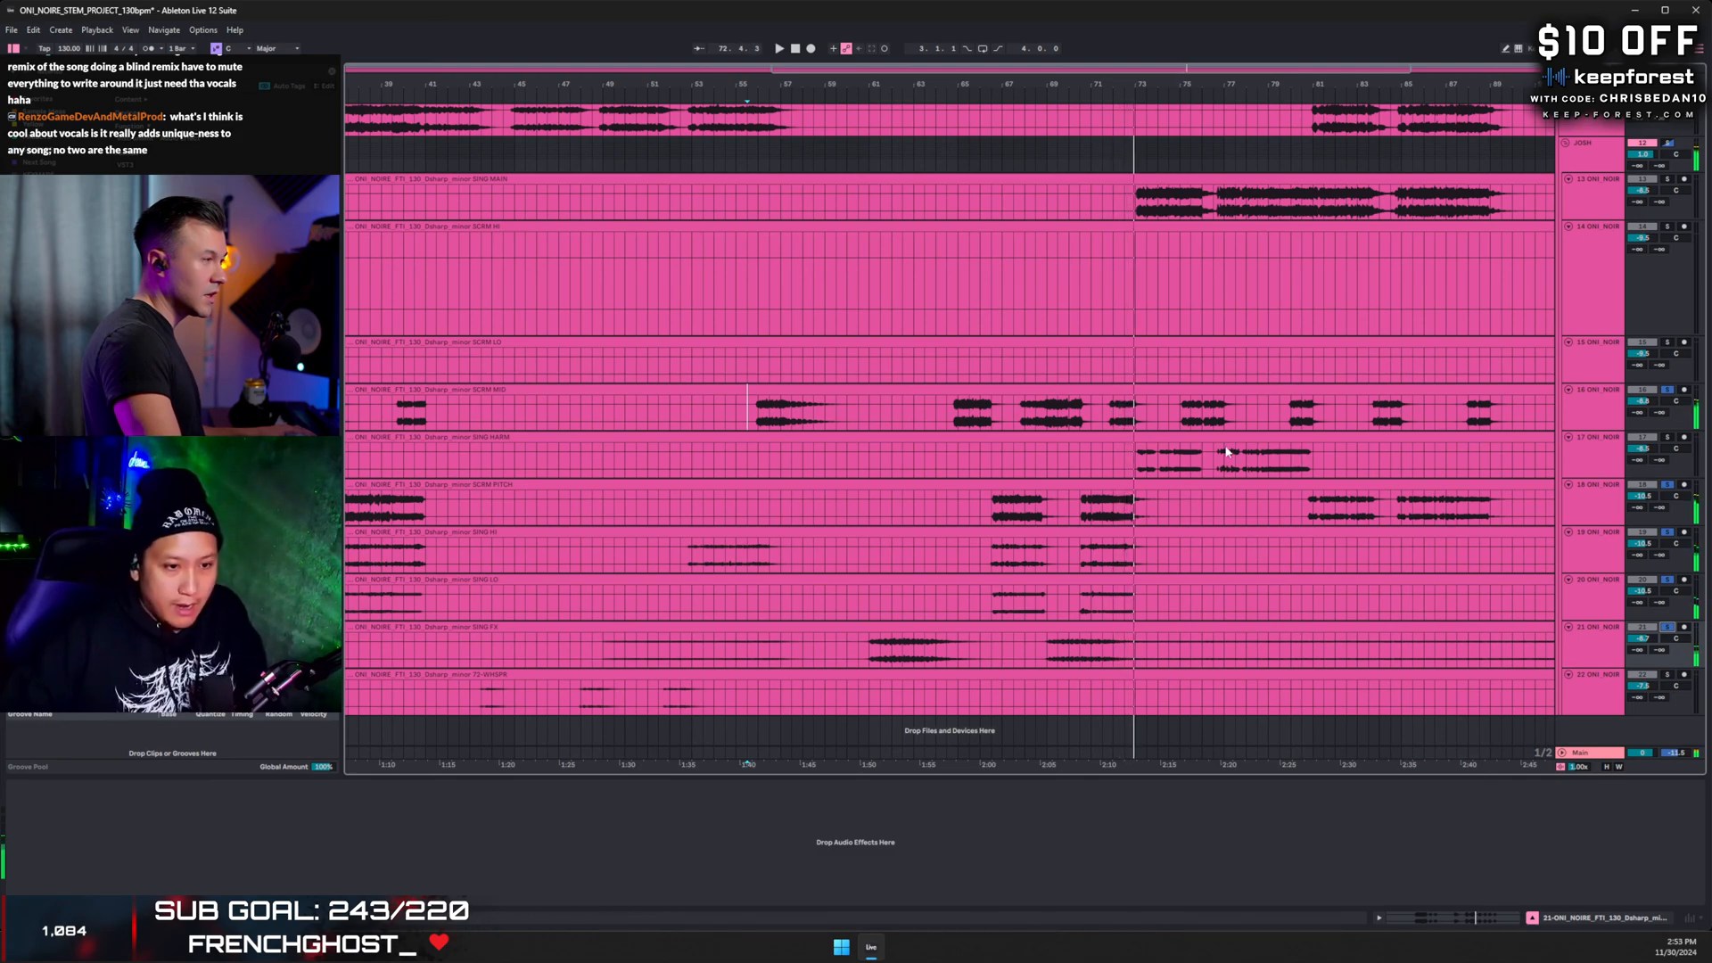
# - Highlight the SING MAIN phrases between about bars 71 and 91
pyautogui.click(1585, 195)
pyautogui.click(1114, 196)
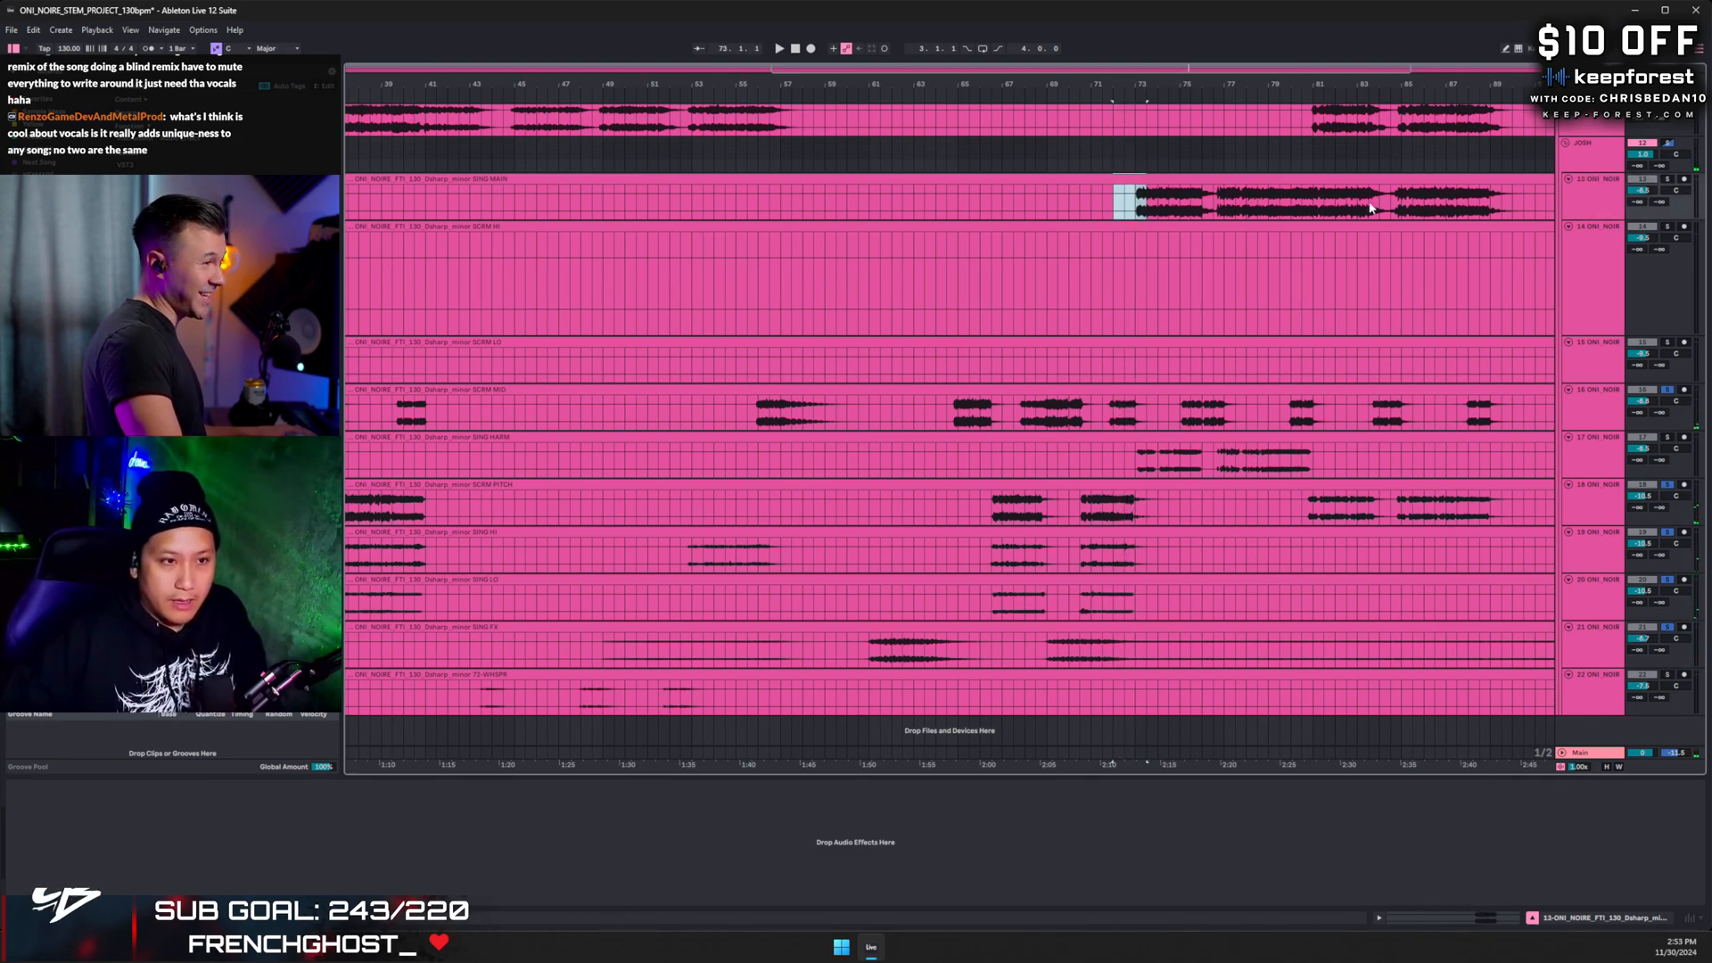
pyautogui.moveTo(1062, 202); pyautogui.dragTo(1519, 202)
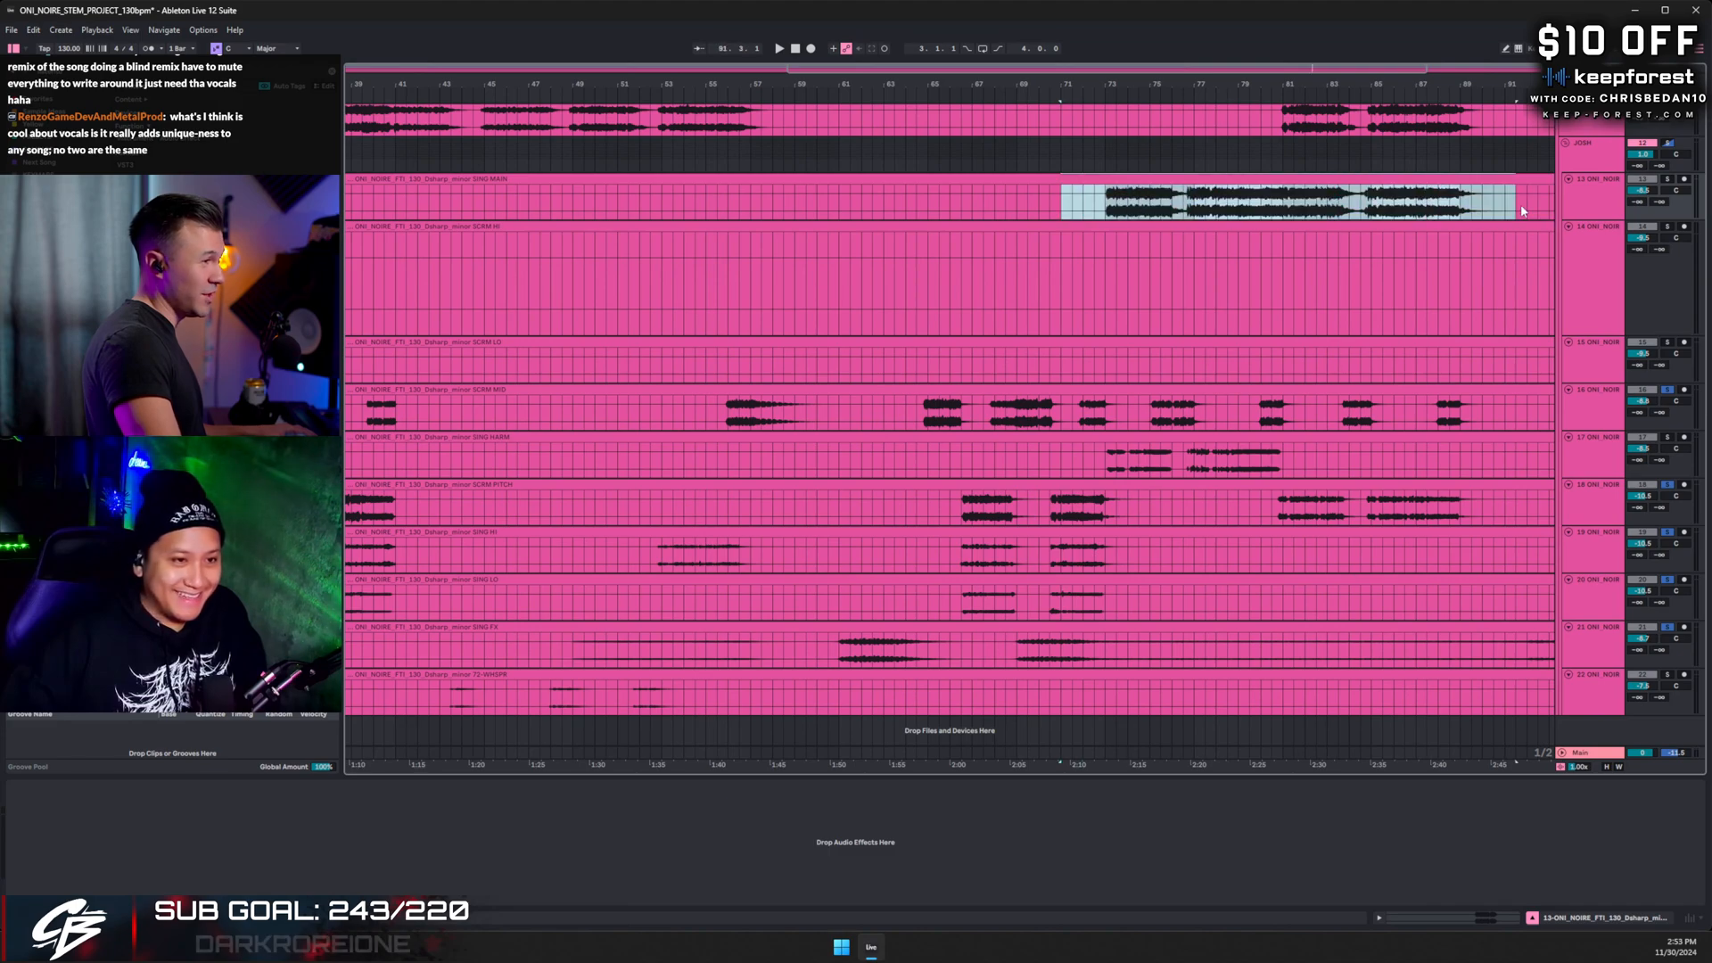
pyautogui.click(1041, 178)
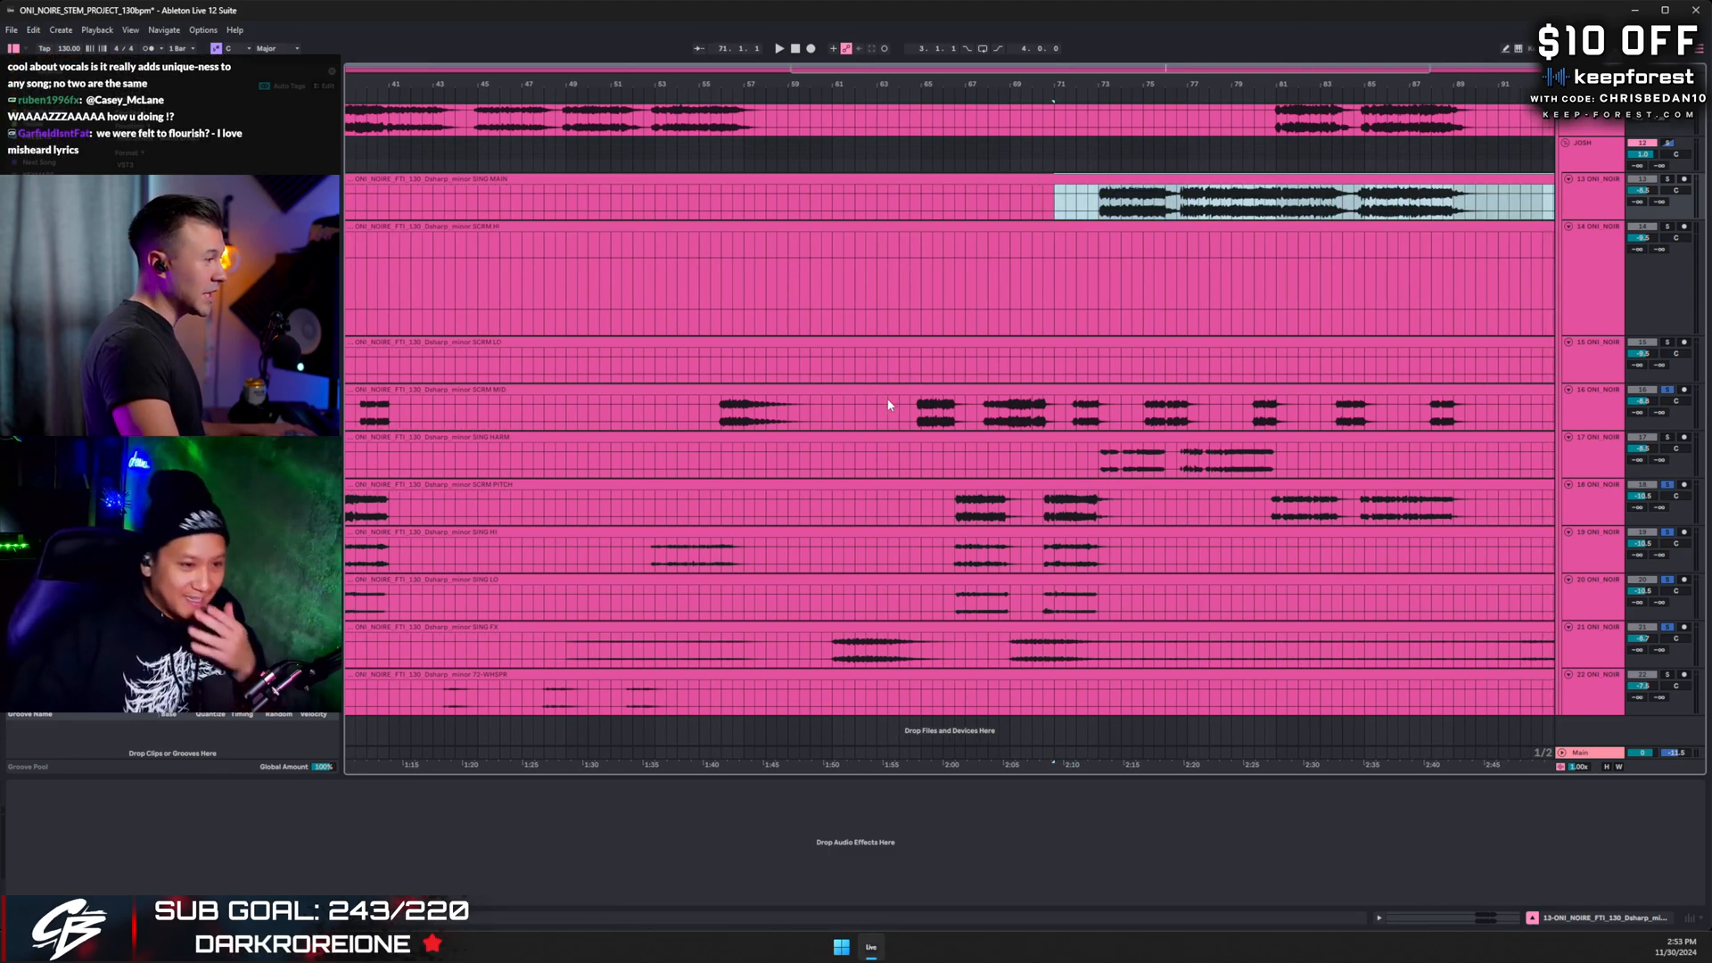
# - Highlight the phrases from SCRM MID through SING LO between about bars 63 and 74, and mark the SCRM MID phrase's end near bar 73
pyautogui.moveTo(888, 401); pyautogui.dragTo(1120, 607)
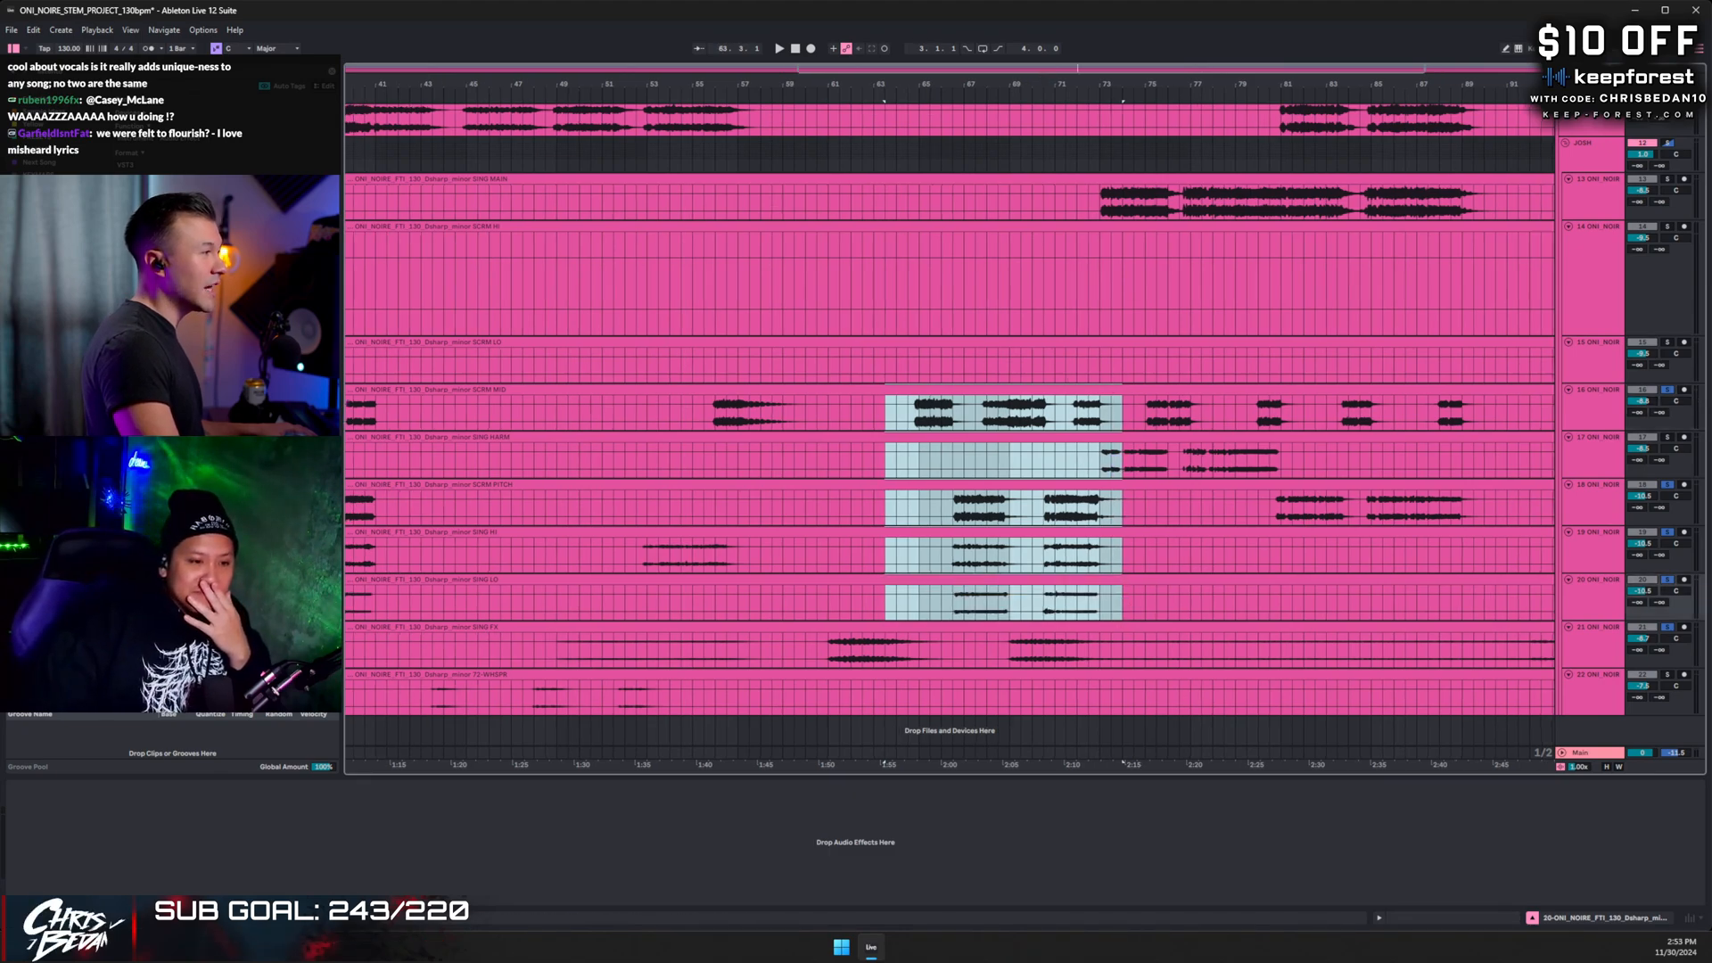
pyautogui.moveTo(1038, 90); pyautogui.dragTo(1018, 137)
pyautogui.click(705, 408)
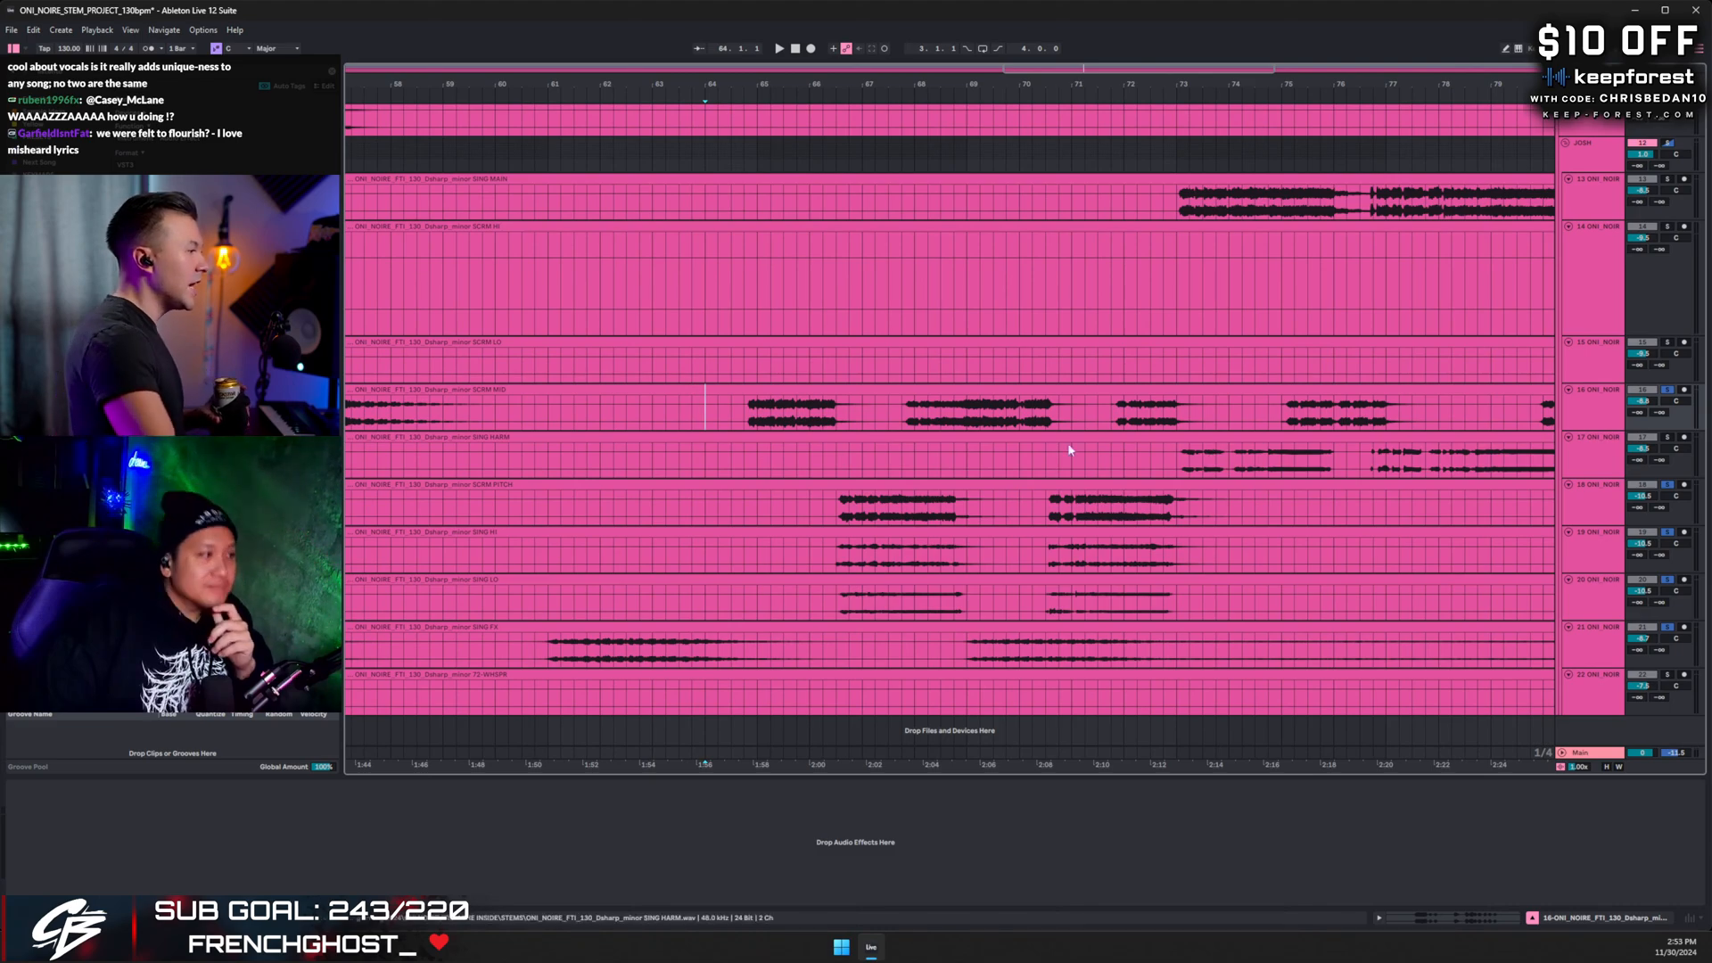
pyautogui.click(1124, 504)
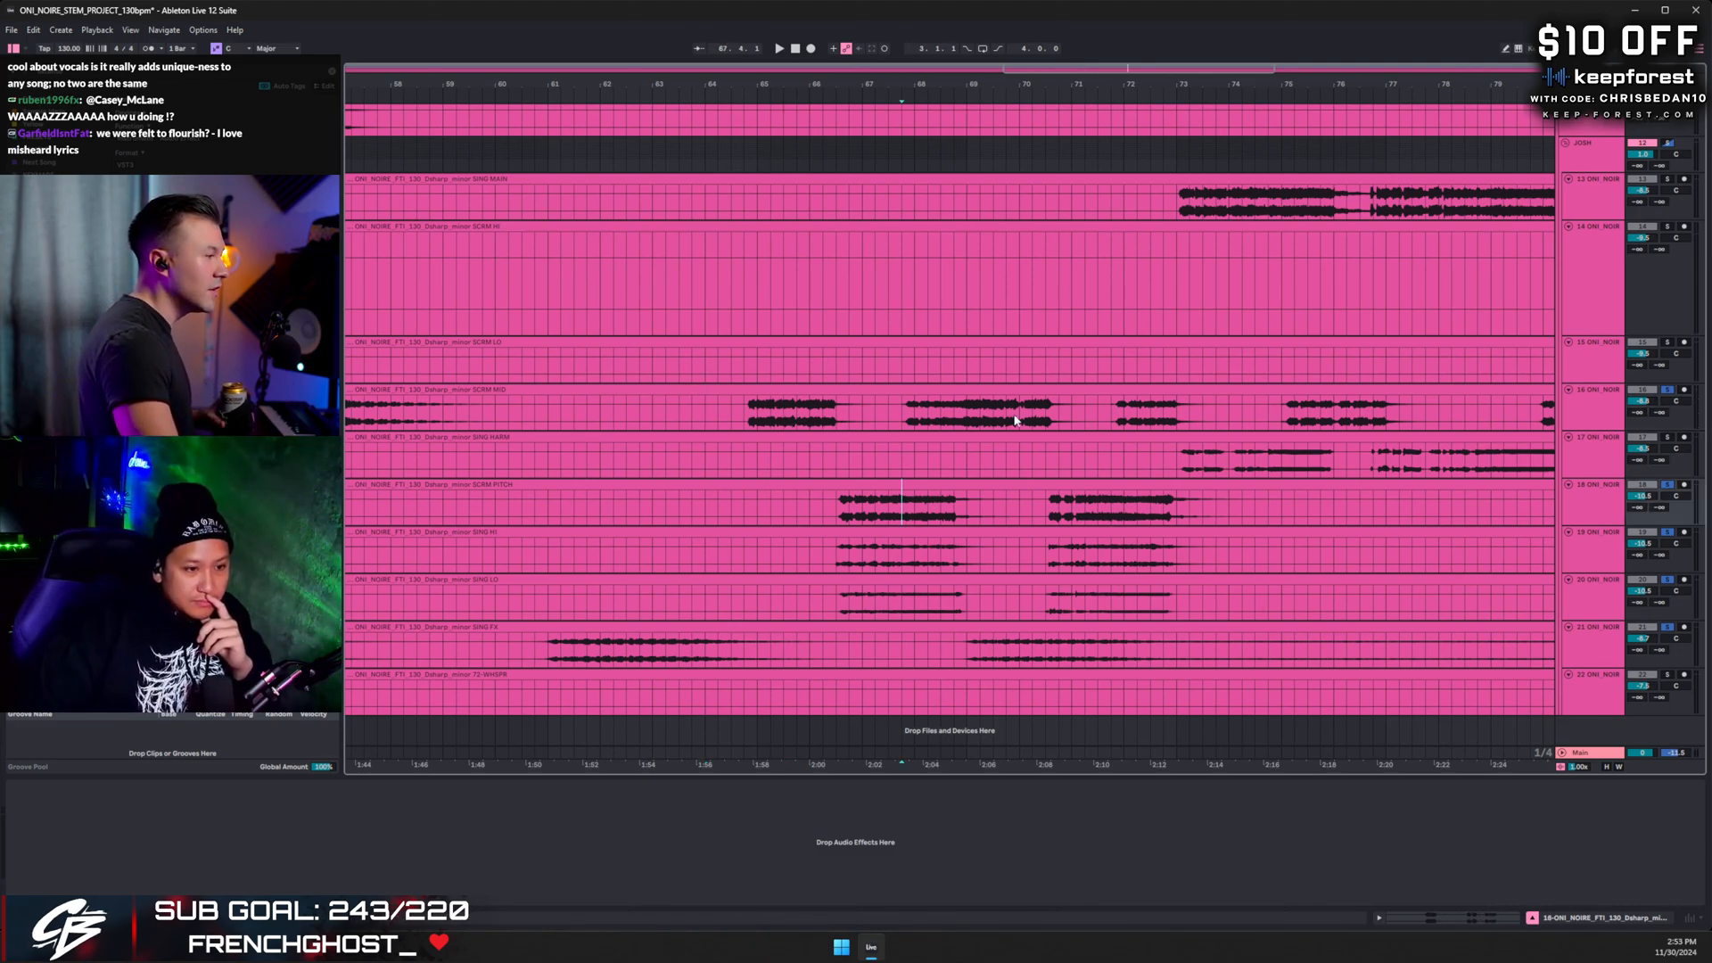
pyautogui.click(1177, 410)
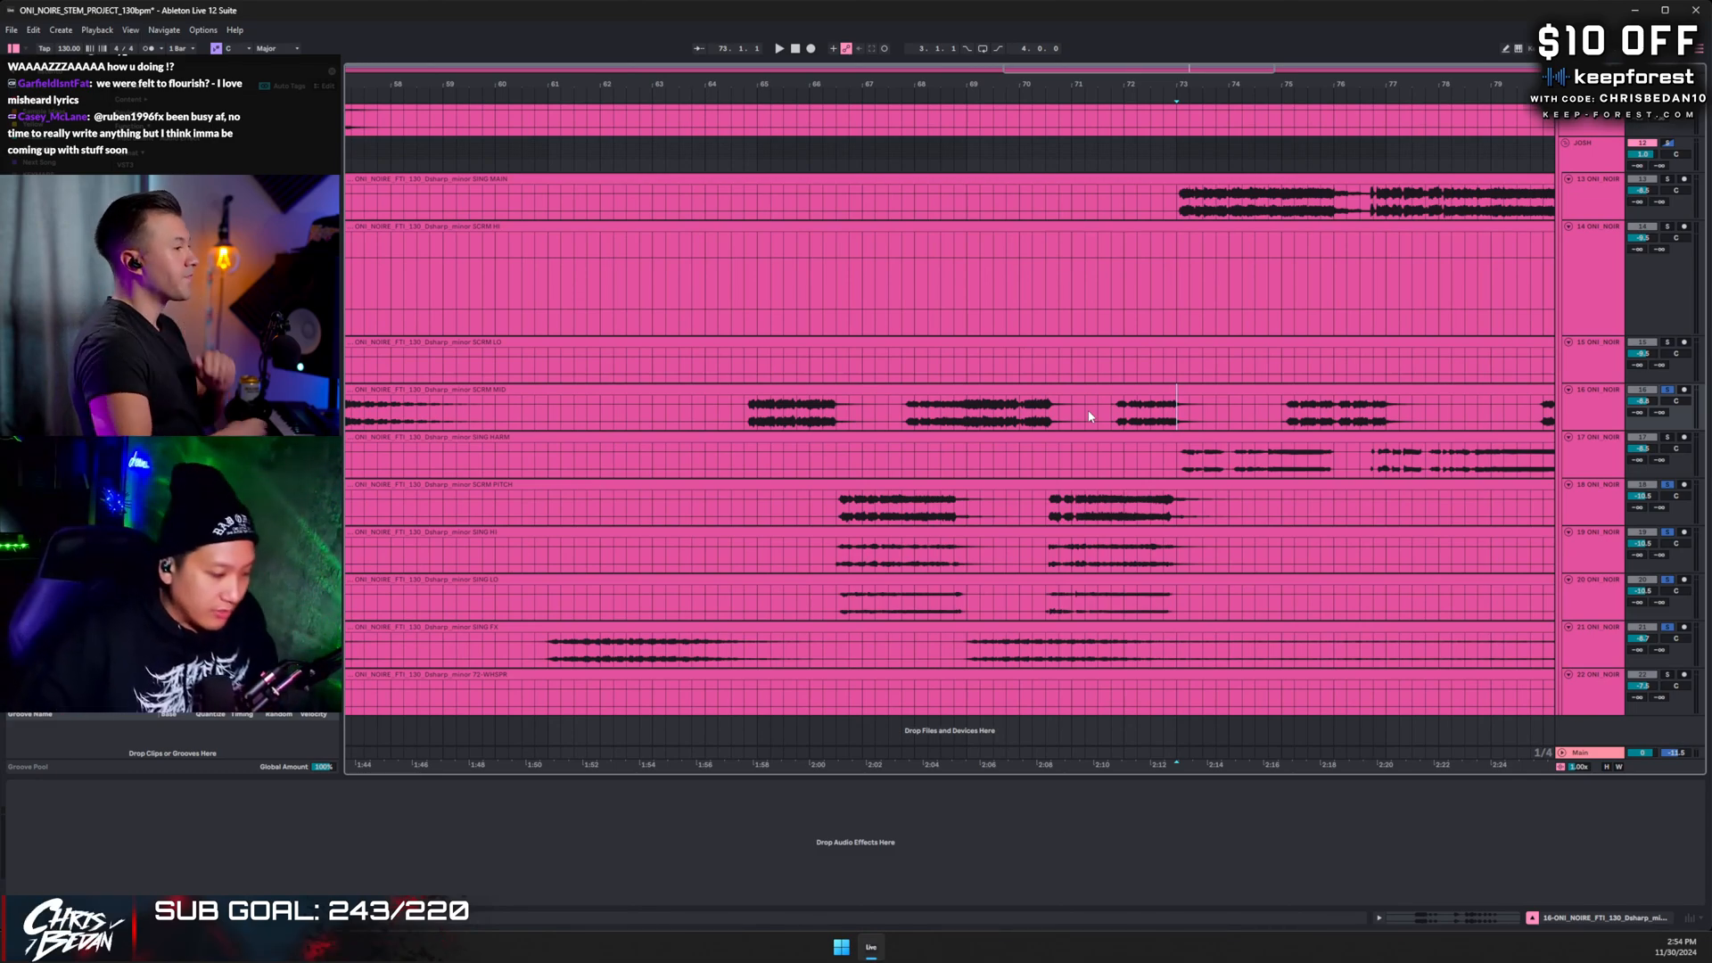
# - Solo the SCRM MID and SCRM PITCH stems together and play their call-and-response phrases from about bar 65
pyautogui.click(1667, 392)
pyautogui.click(1667, 485)
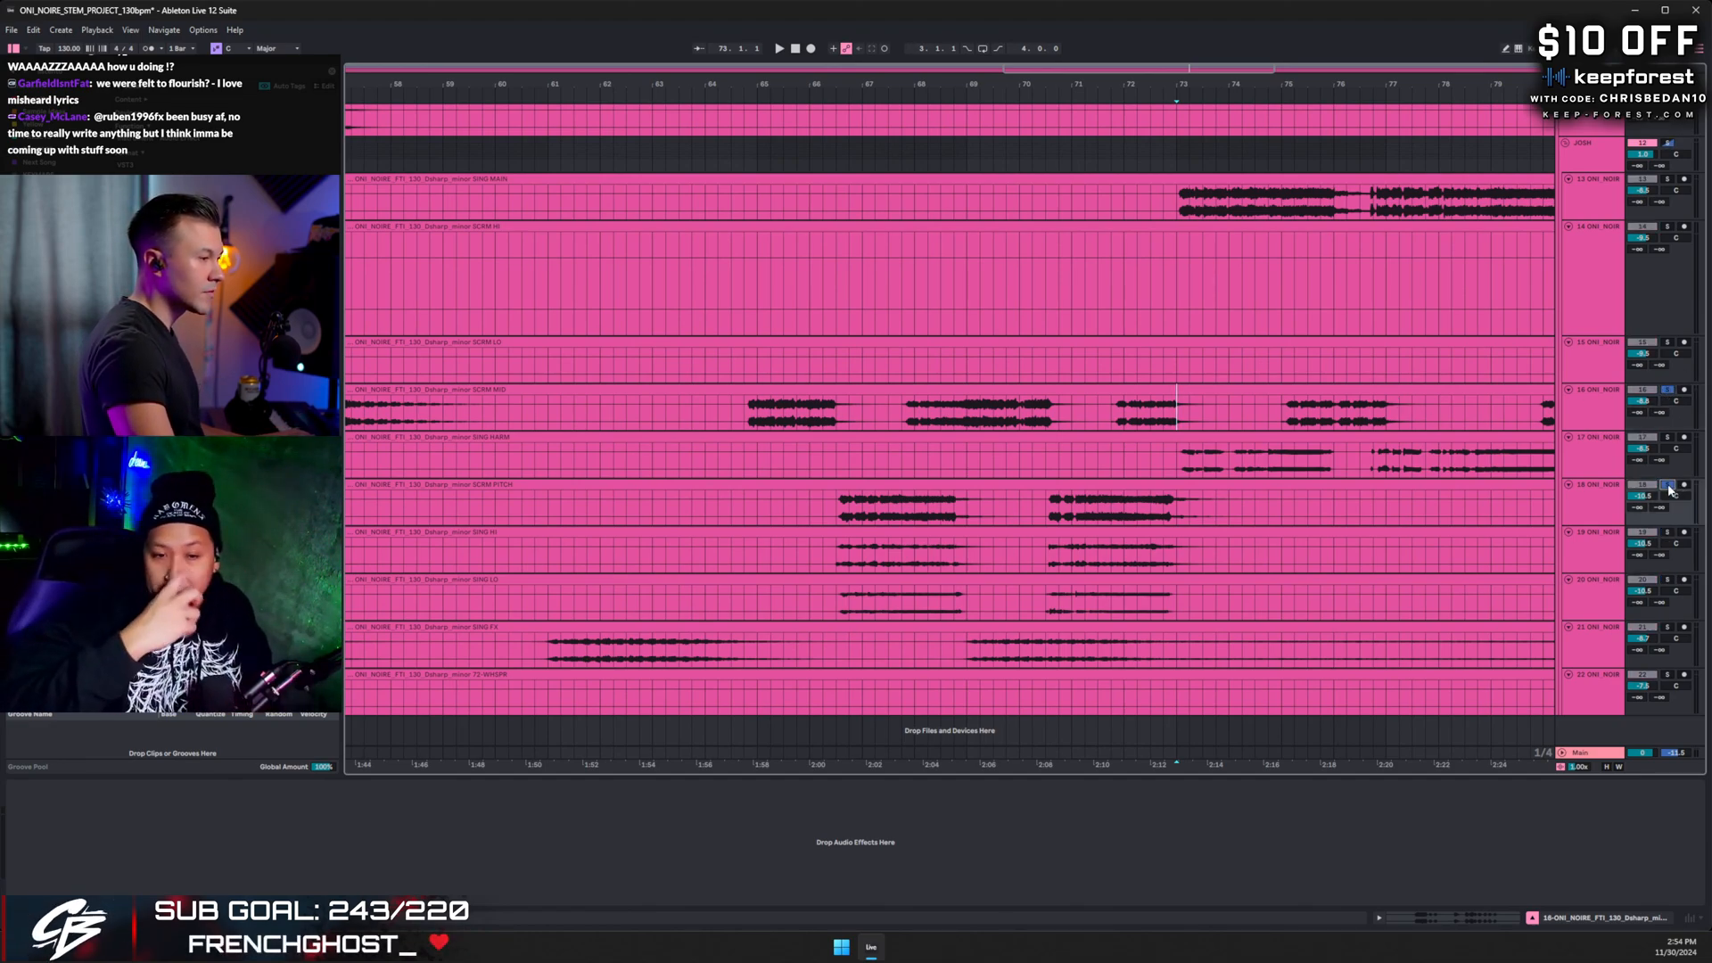
pyautogui.moveTo(847, 82); pyautogui.dragTo(754, 98)
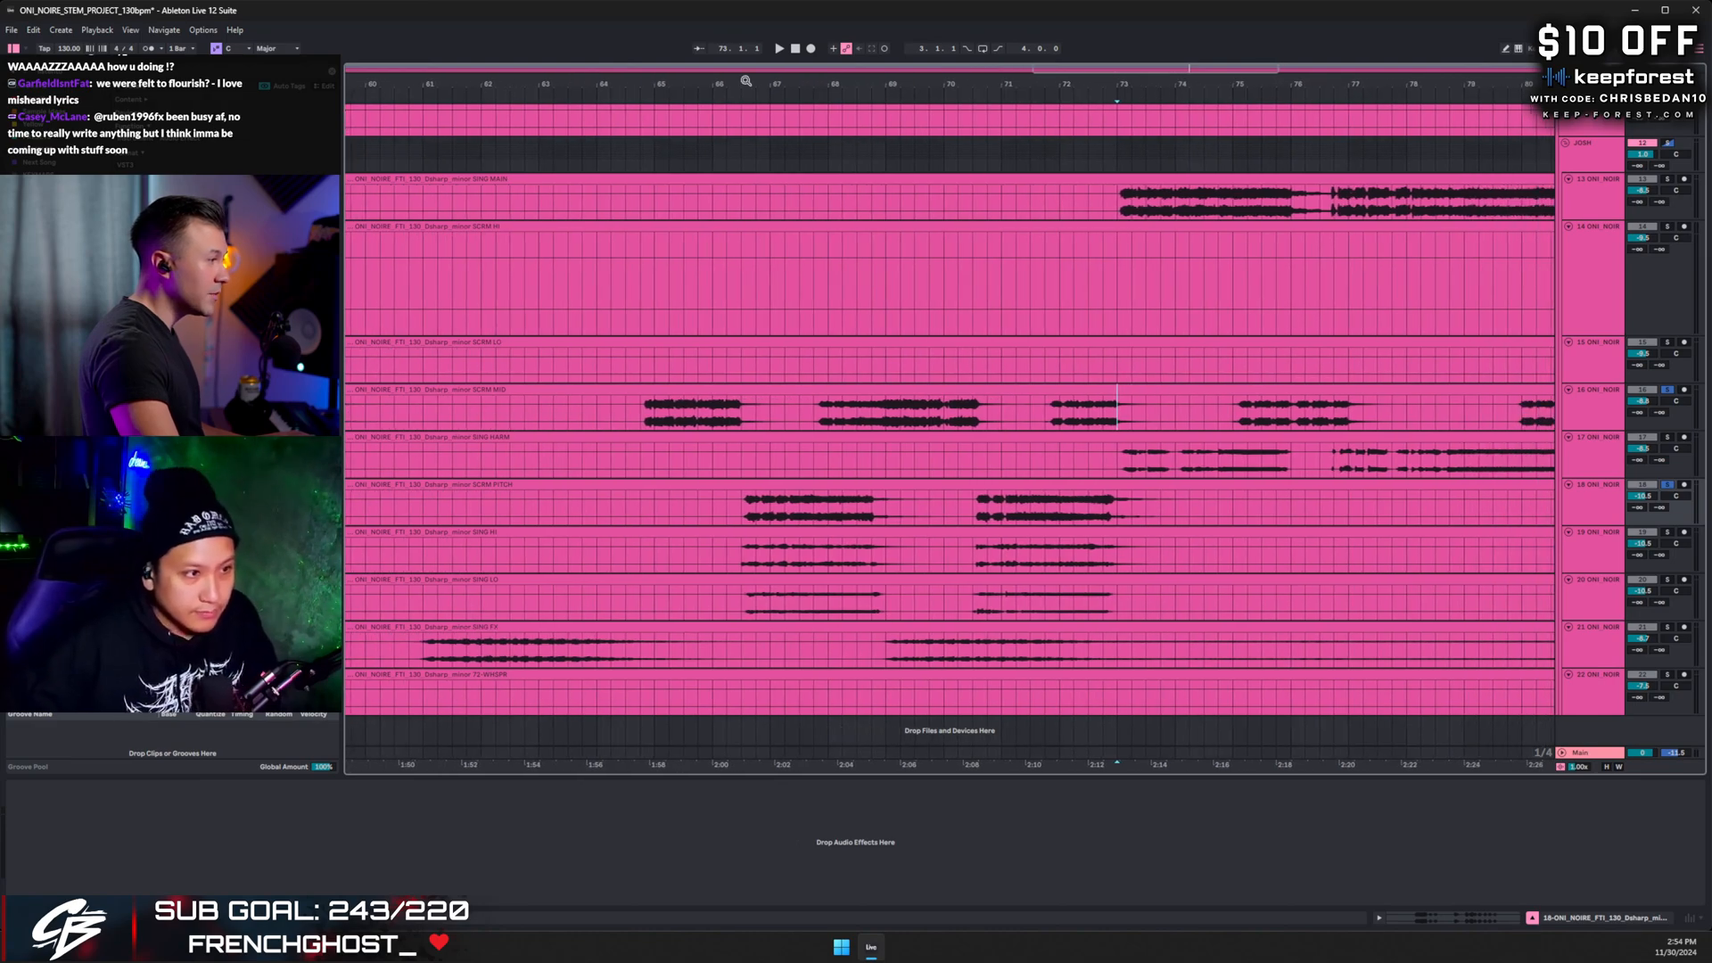
pyautogui.click(638, 411)
pyautogui.press('space')
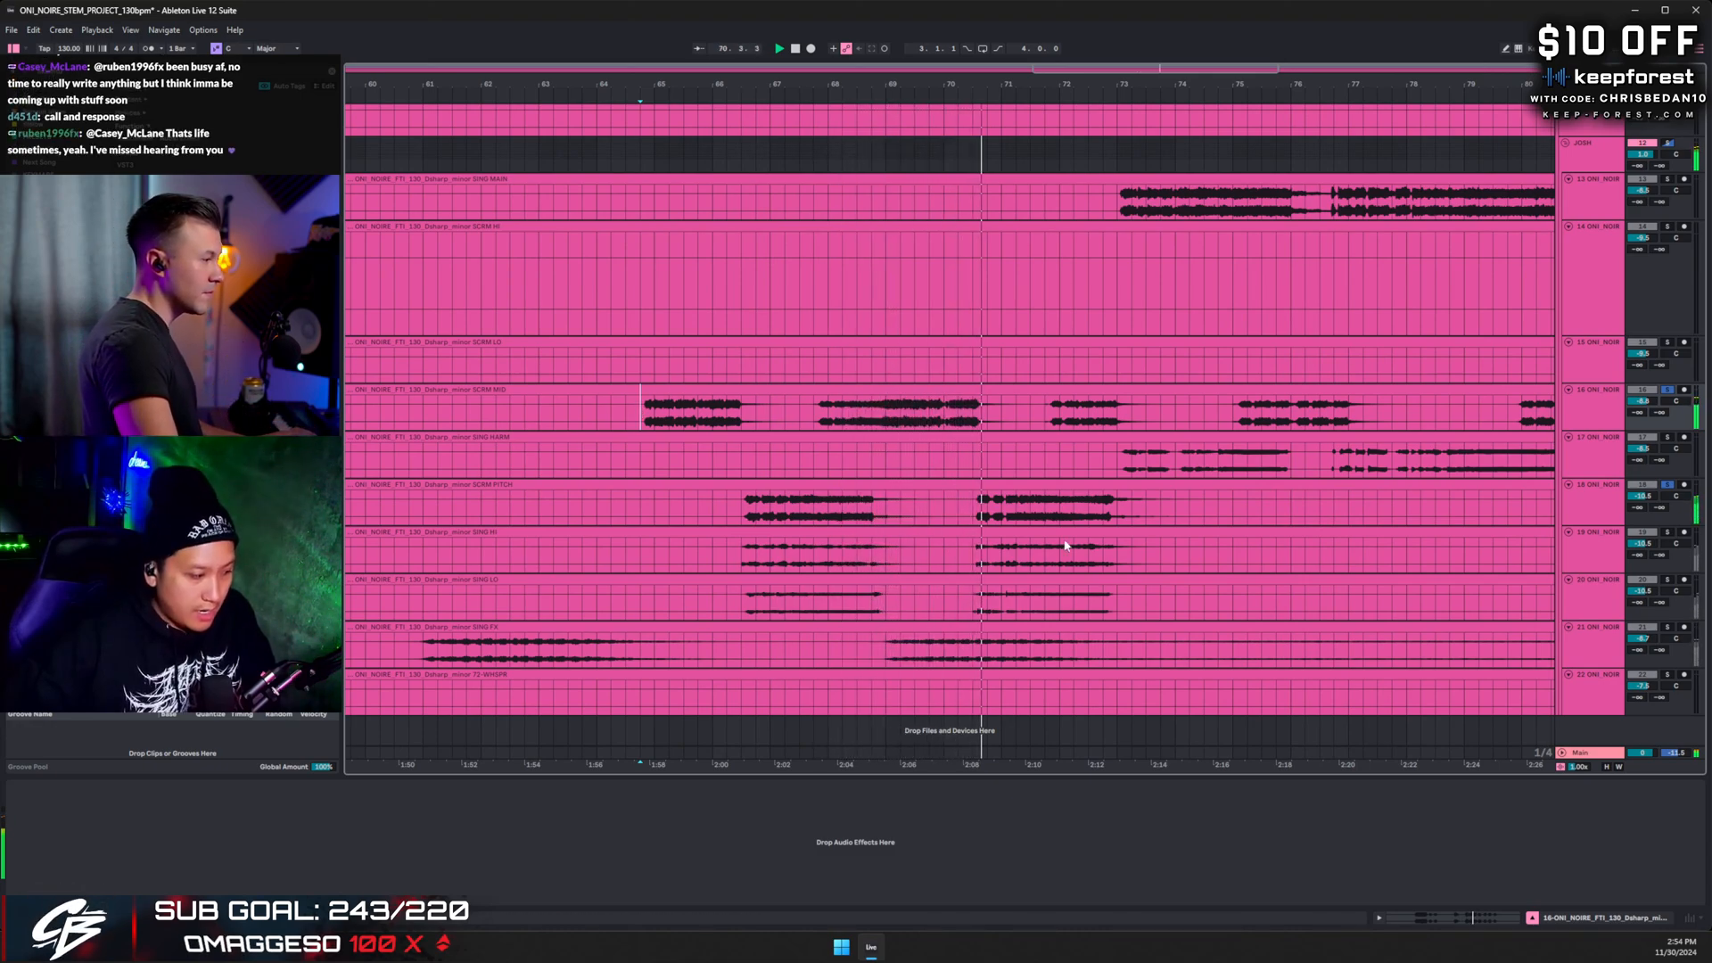
# - Play from the start of the SCRM PITCH phrase near bar 66, soloing SCRM PITCH, SING HI and SING LO one after another
pyautogui.click(740, 503)
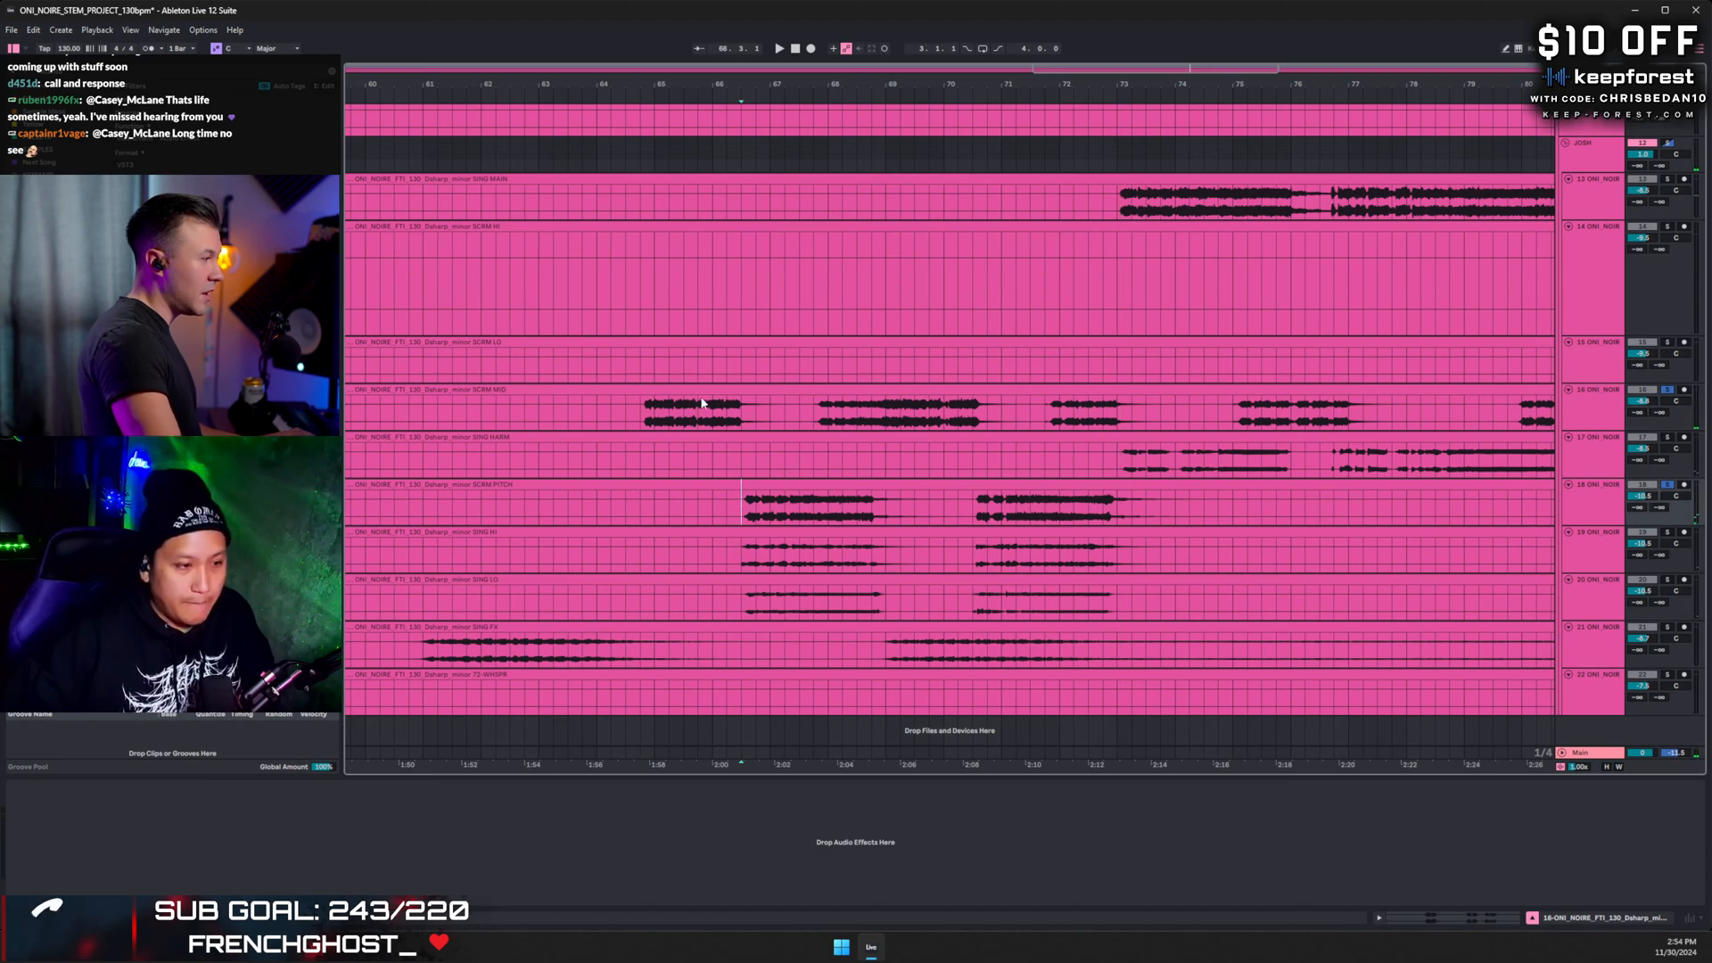
pyautogui.click(1667, 533)
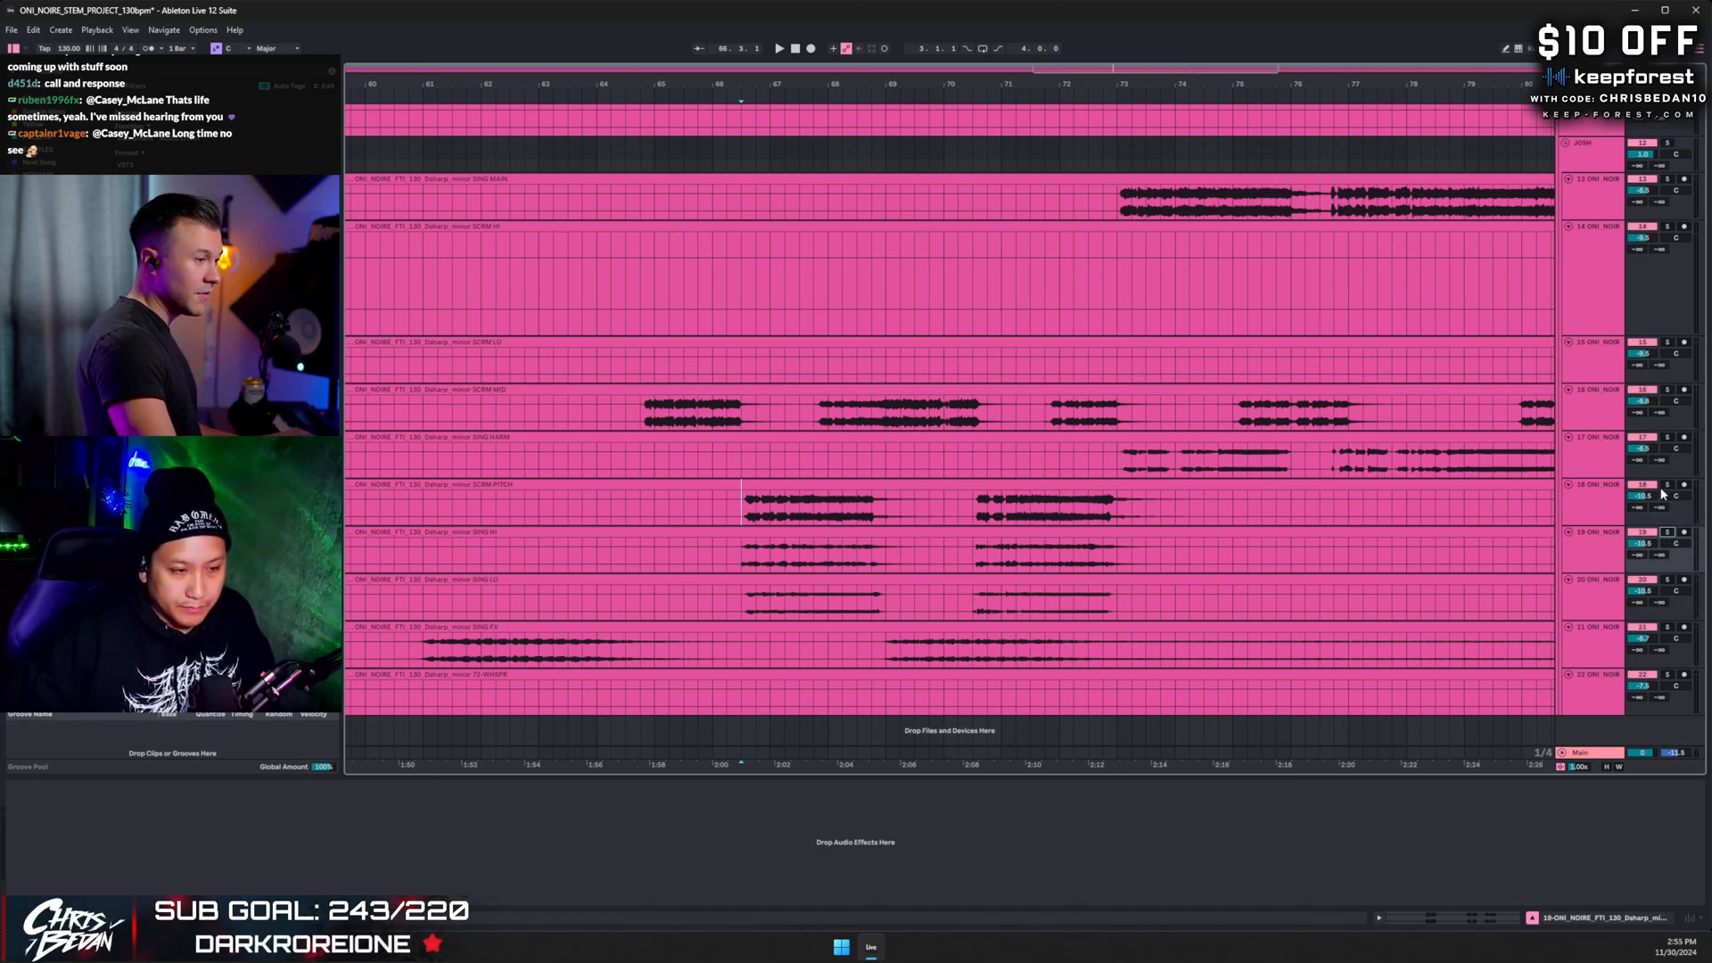
pyautogui.click(1668, 486)
pyautogui.press('space')
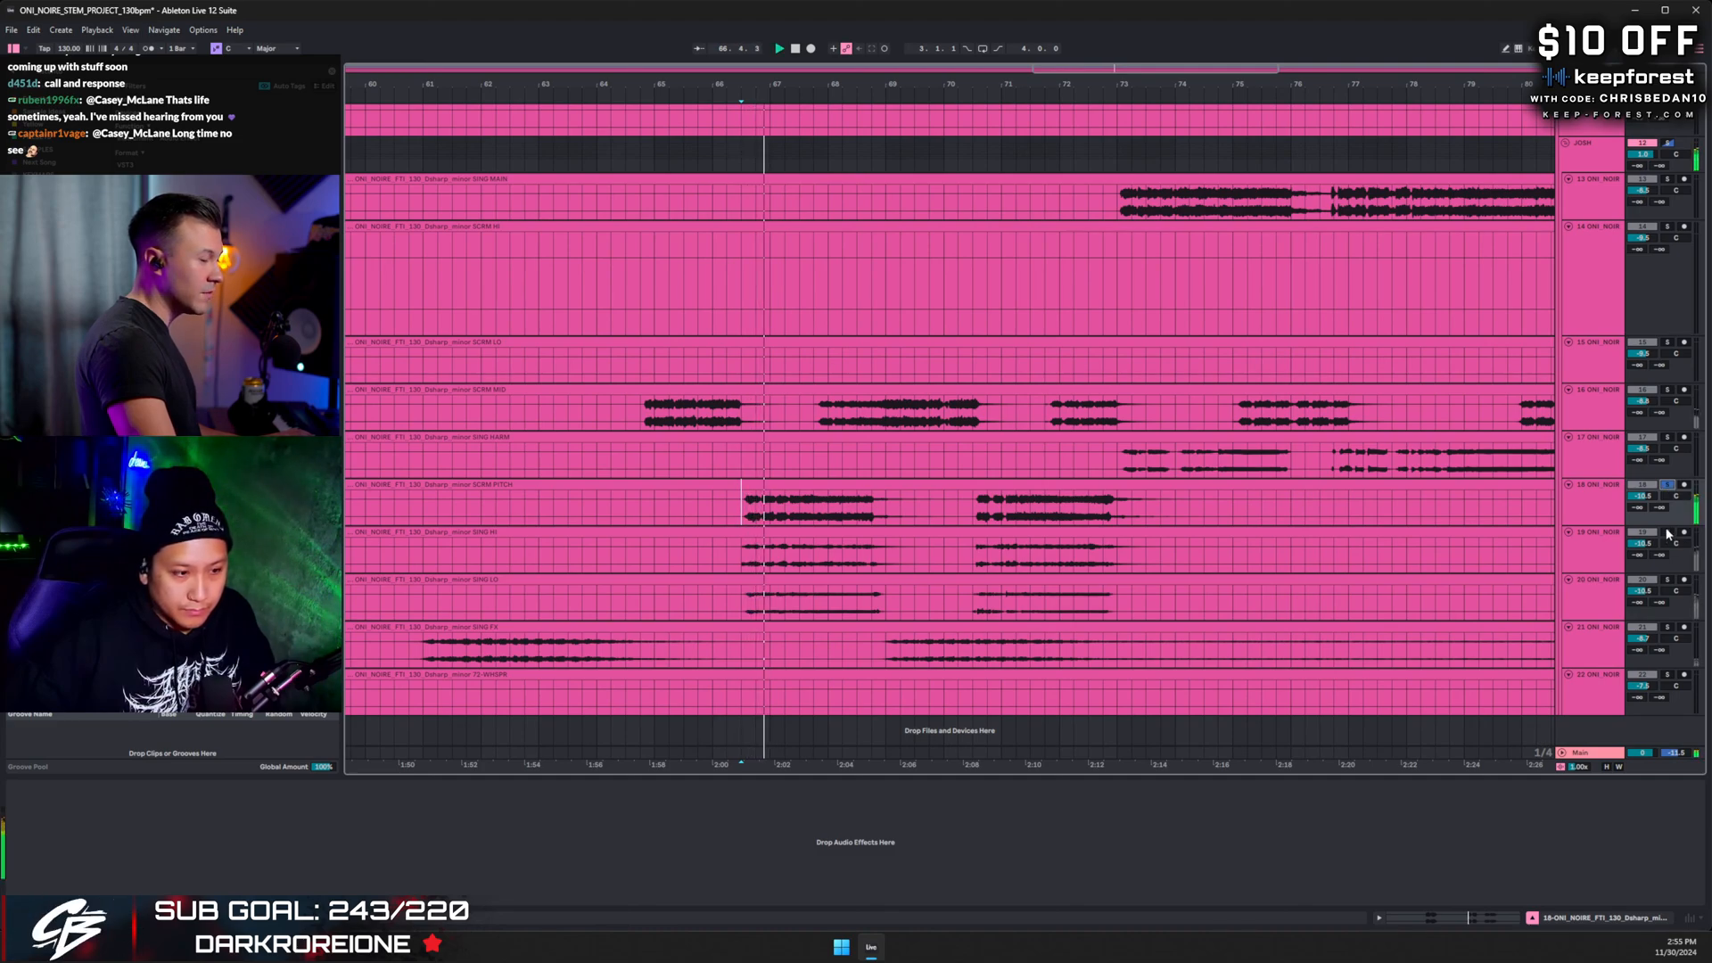
pyautogui.click(1668, 532)
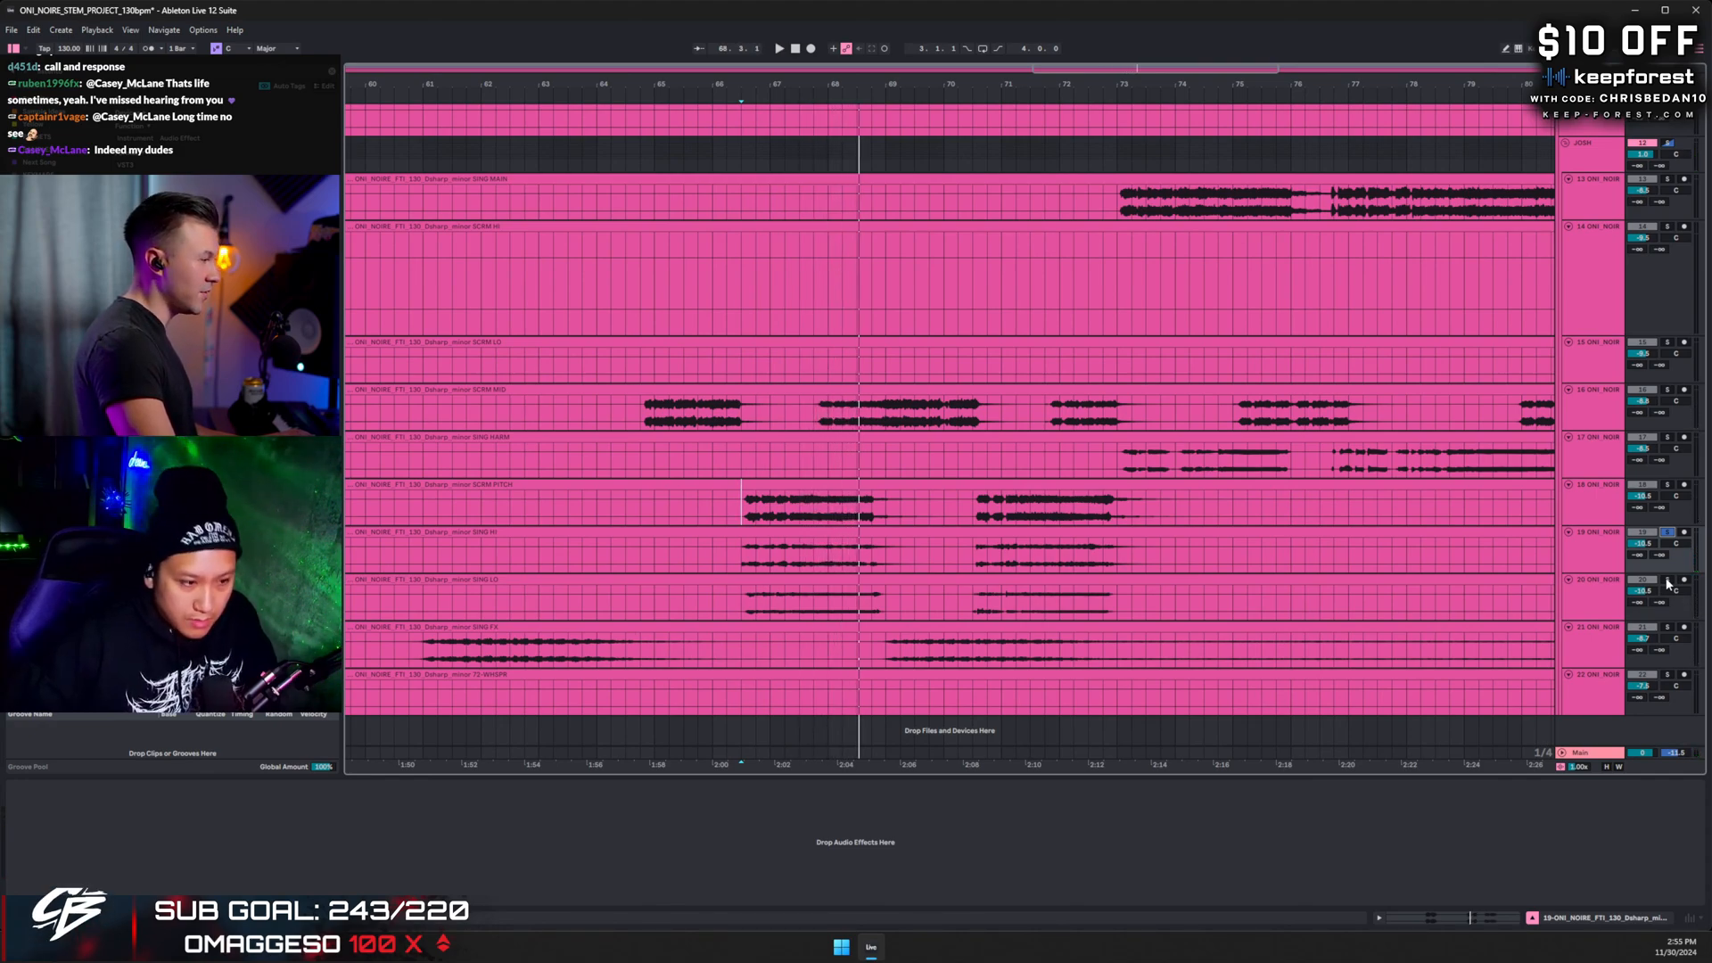
pyautogui.click(1667, 581)
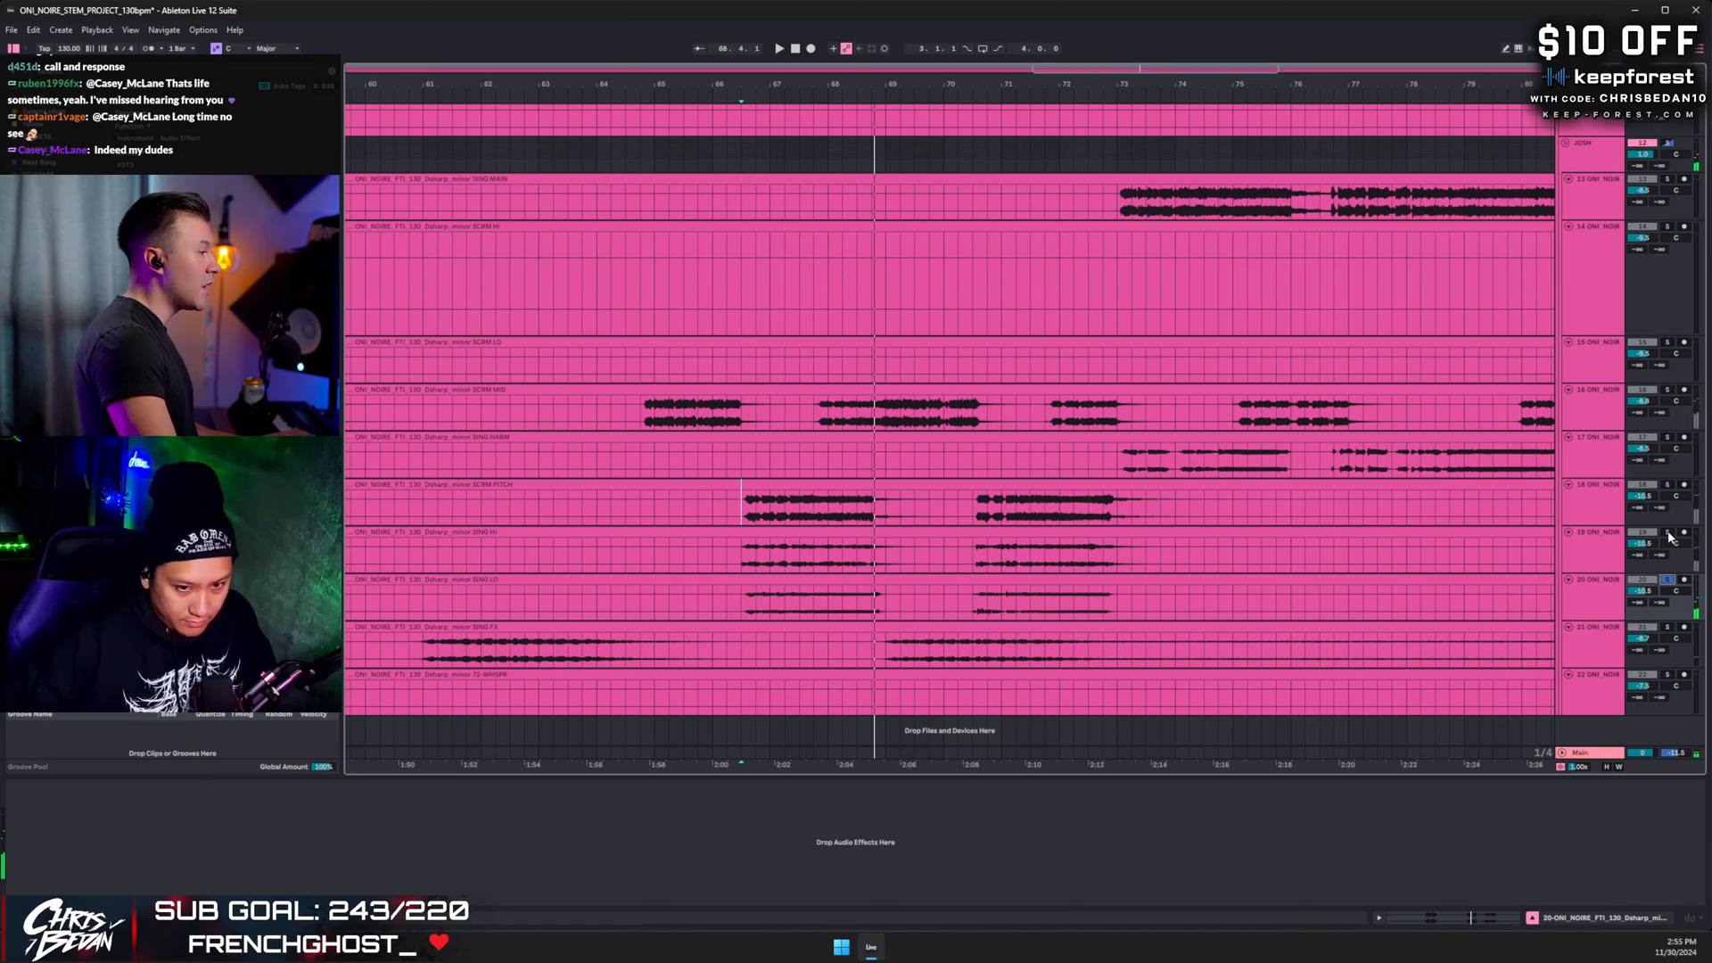
# - Solo SCRM PITCH, SING HI and SING LO together, play the combined layers from about bar 68, and clear the solos
pyautogui.click(1668, 533)
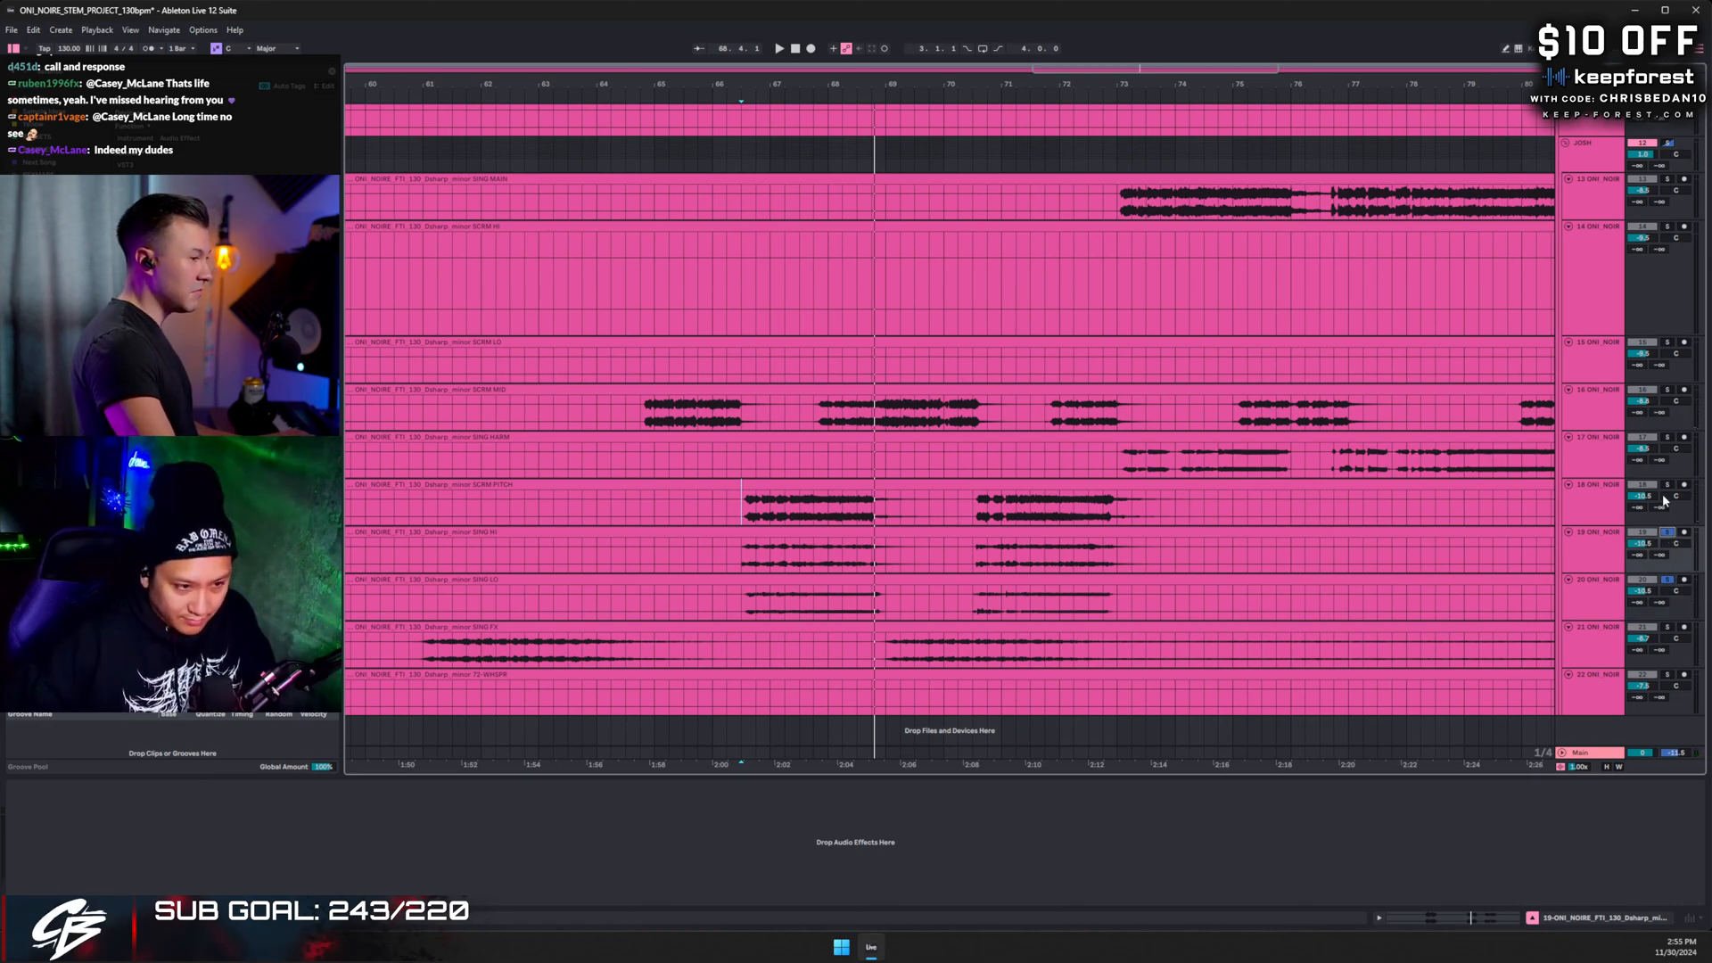
pyautogui.click(1666, 487)
pyautogui.press('space')
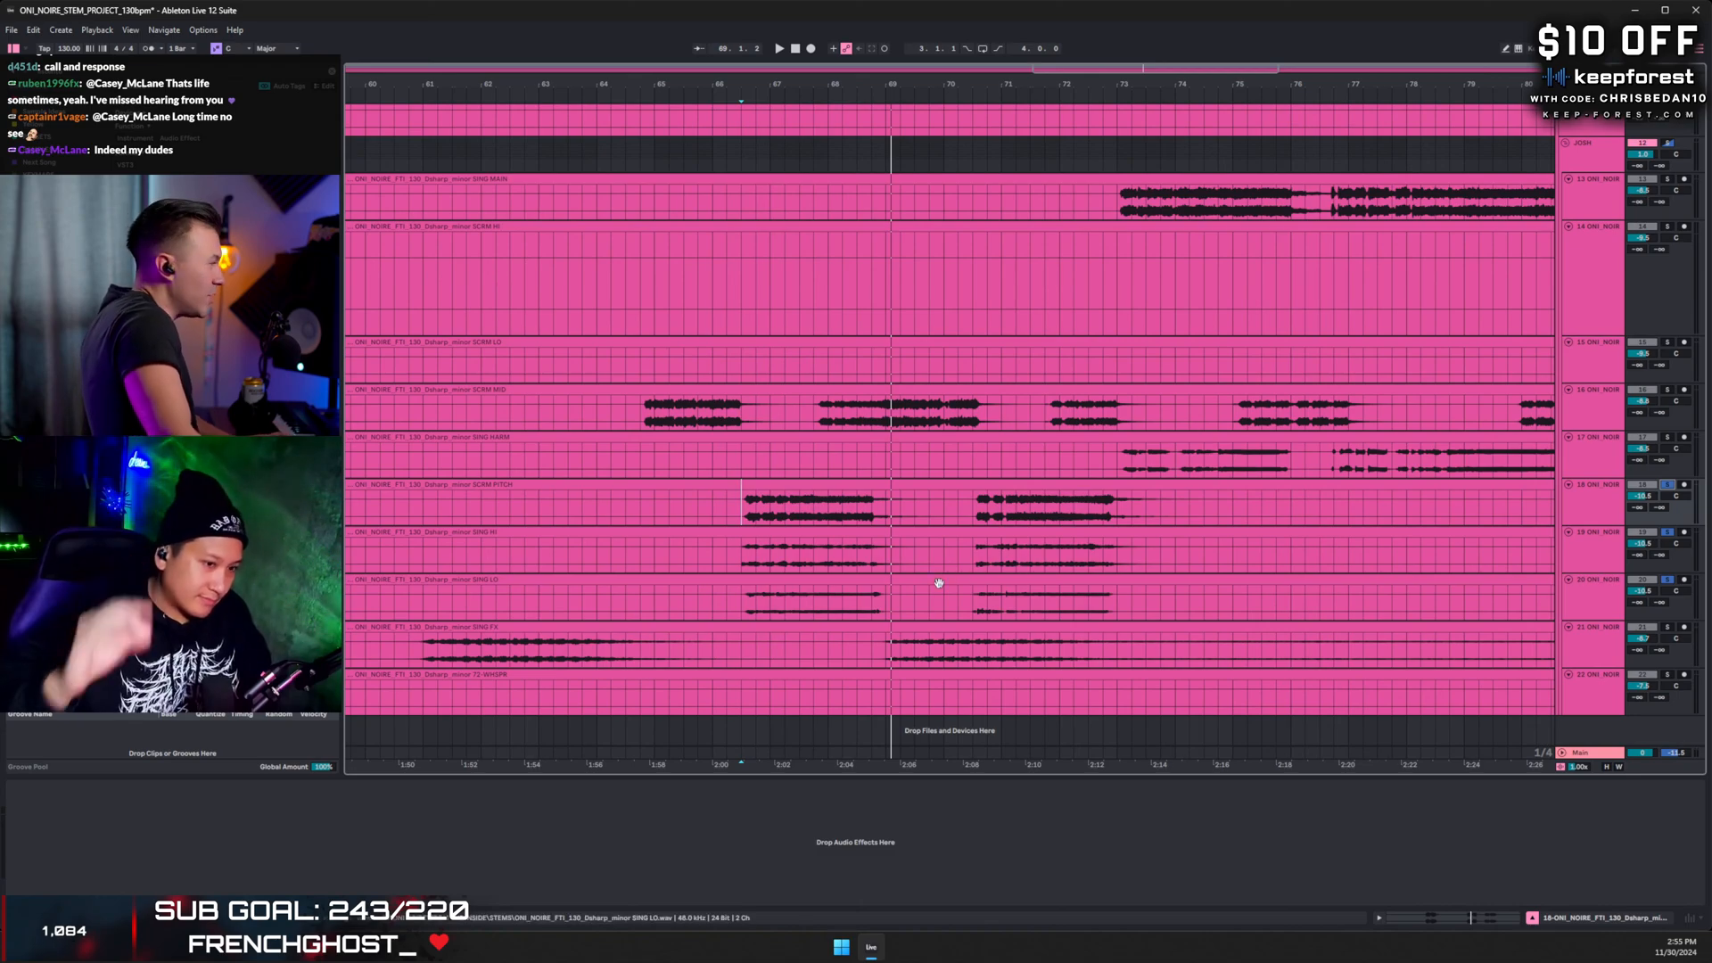
pyautogui.press('space')
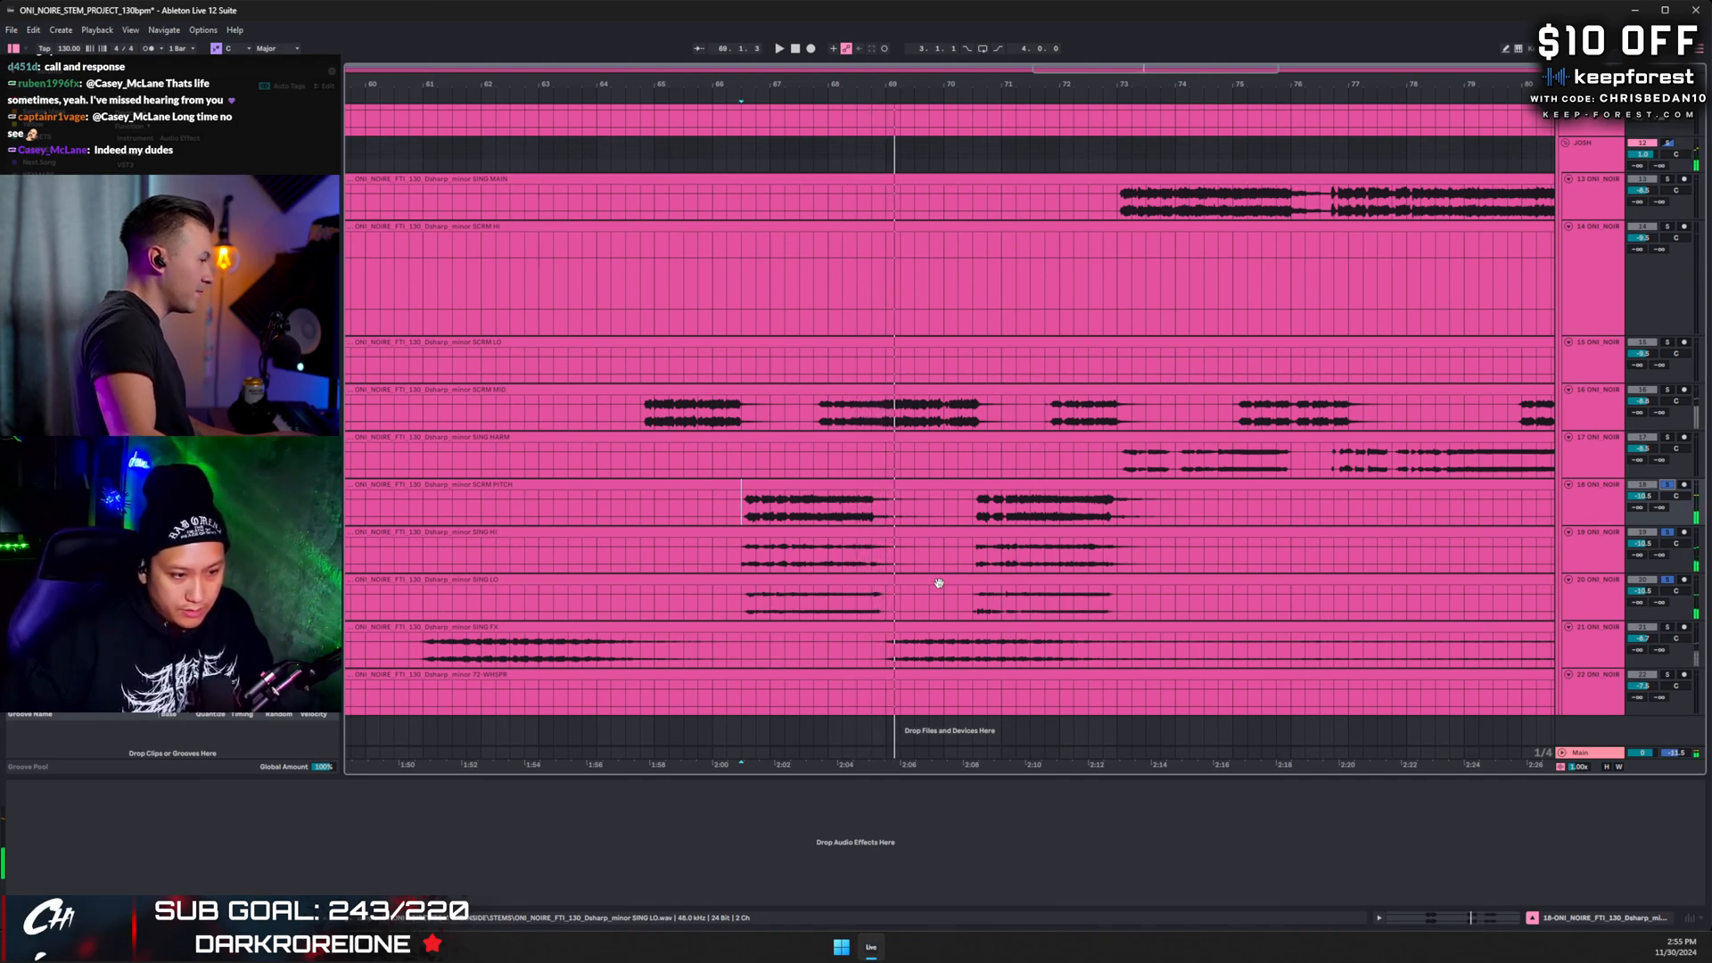
pyautogui.click(1666, 535)
pyautogui.press('space')
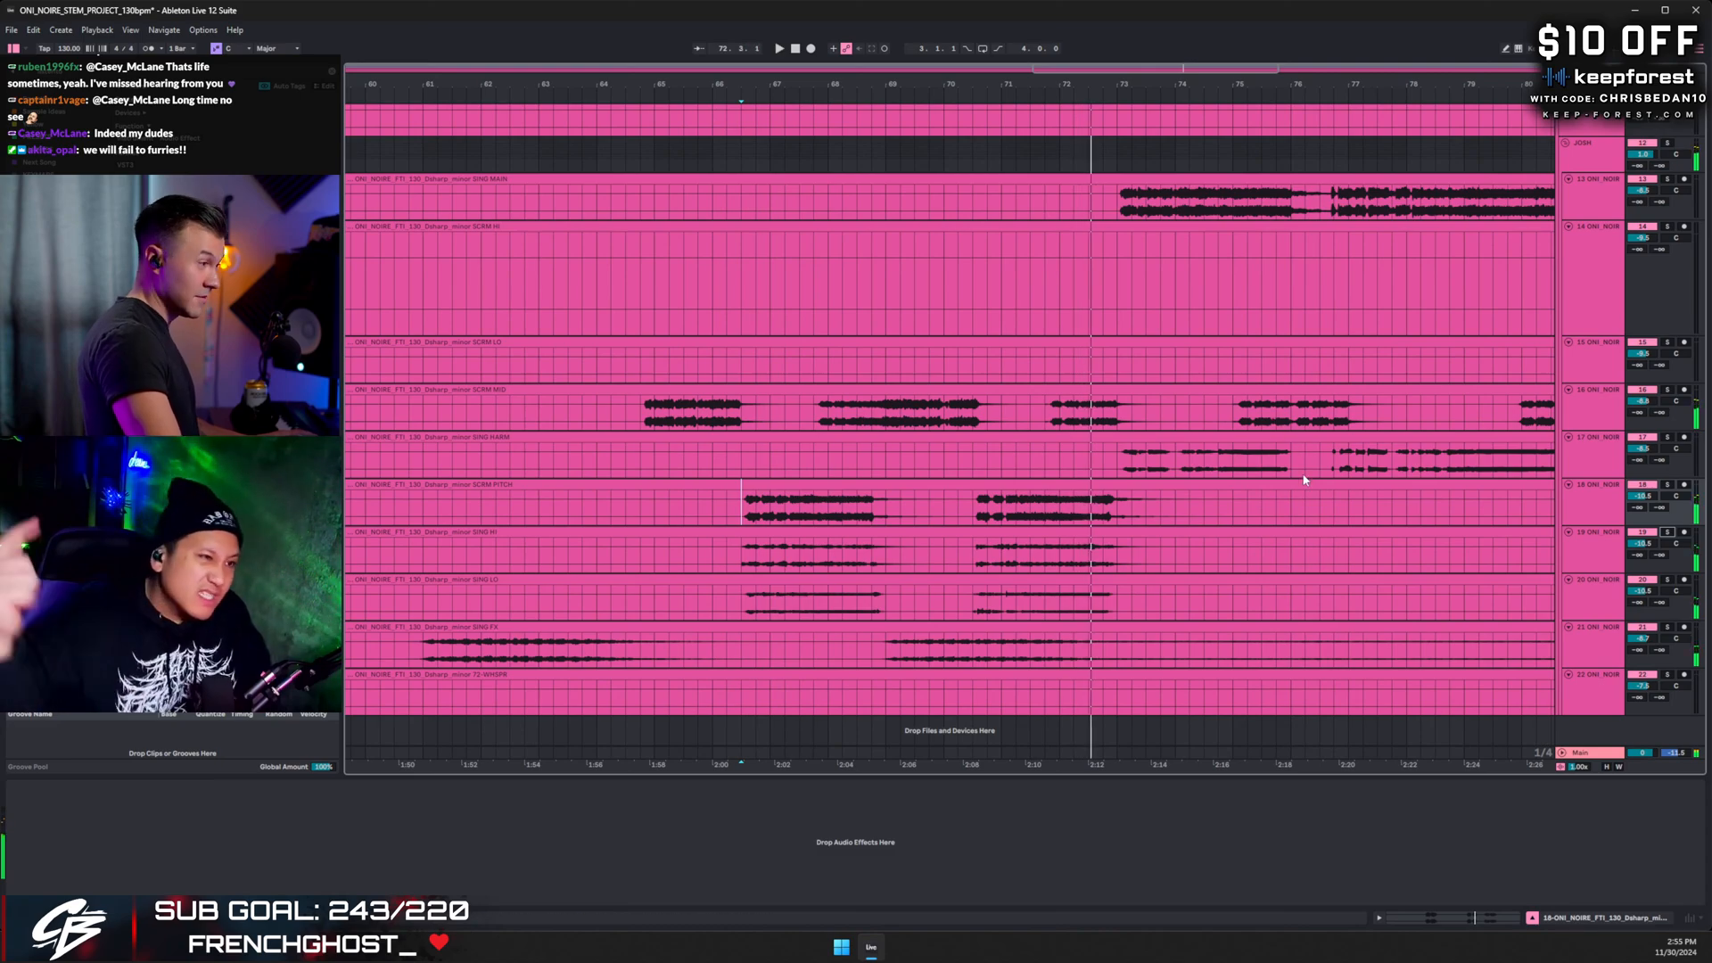
# - Mark bar 73 in the SING HARM lane and examine the vocal layers between about bars 73 and 89
pyautogui.hscroll(6, 1137, 234)
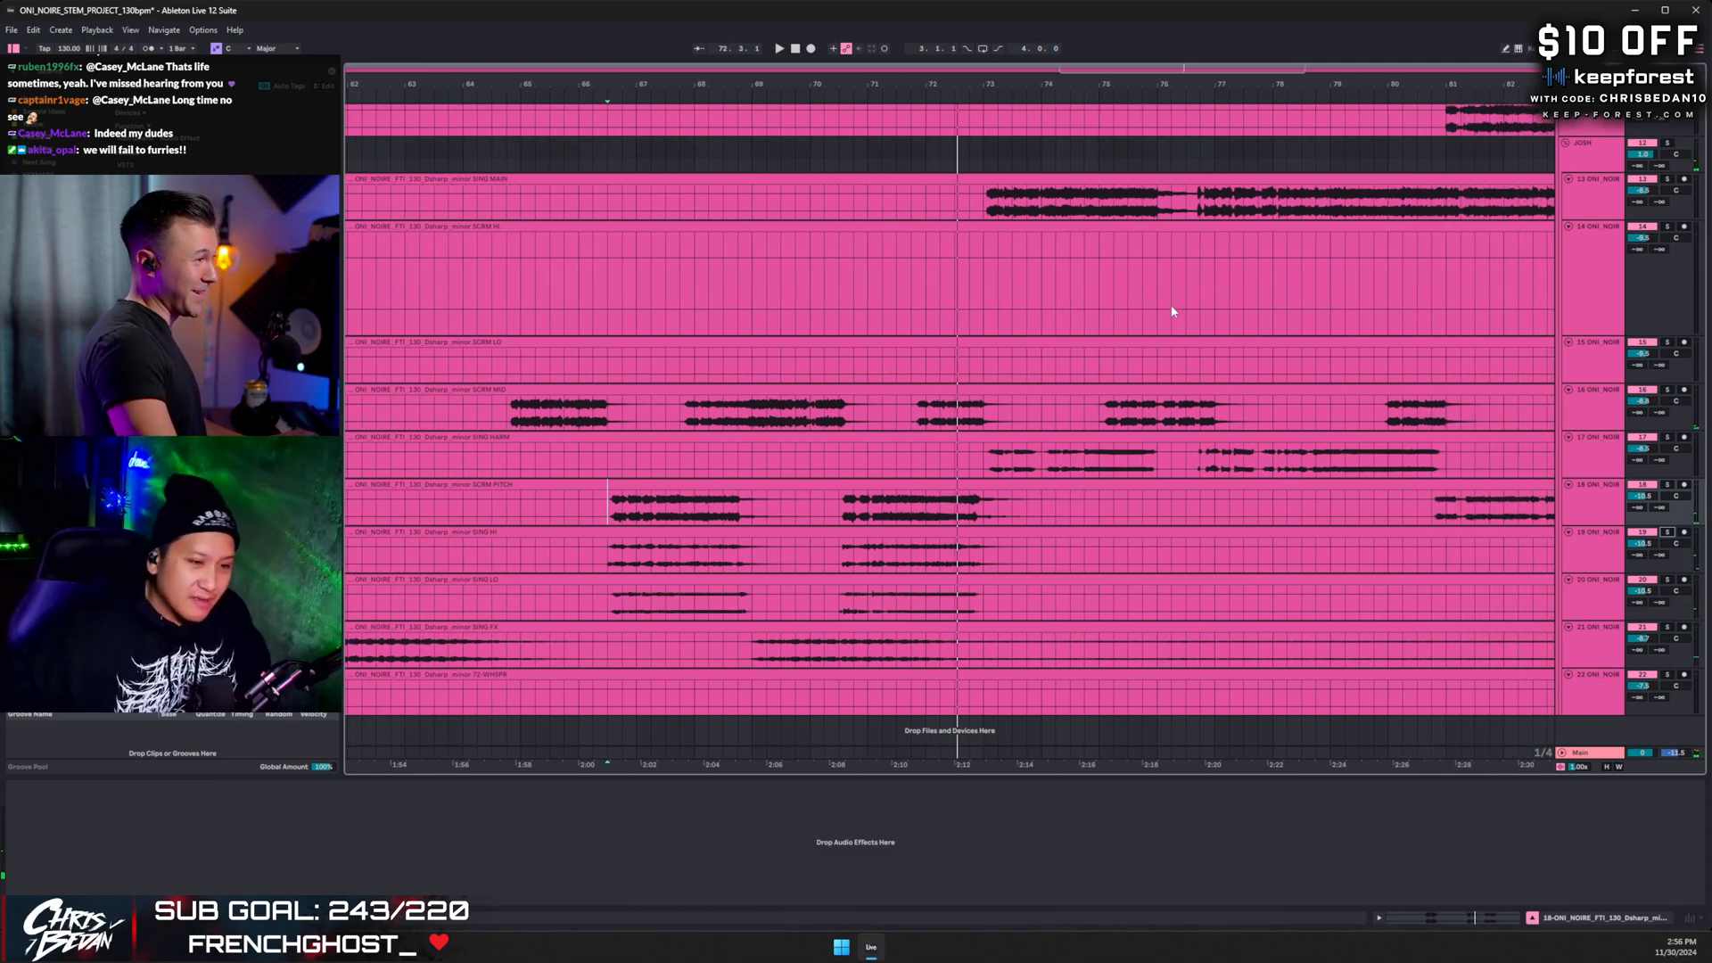
pyautogui.click(783, 264)
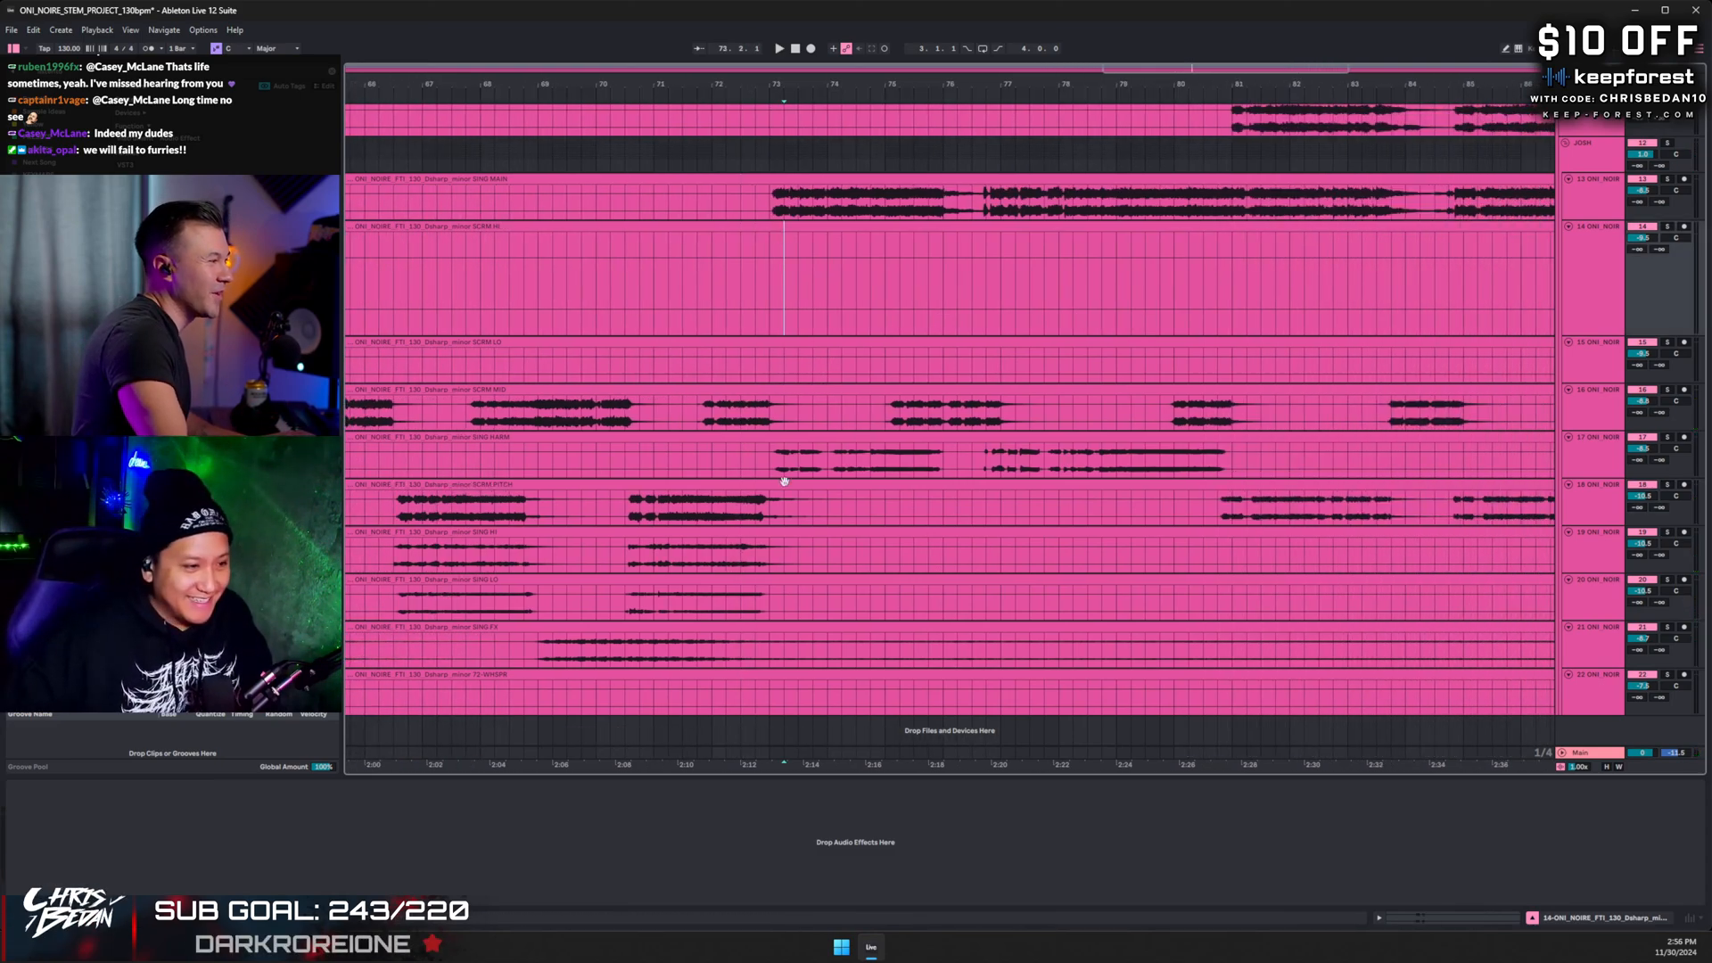
pyautogui.press('Down')
pyautogui.press('Down')
pyautogui.press('Down')
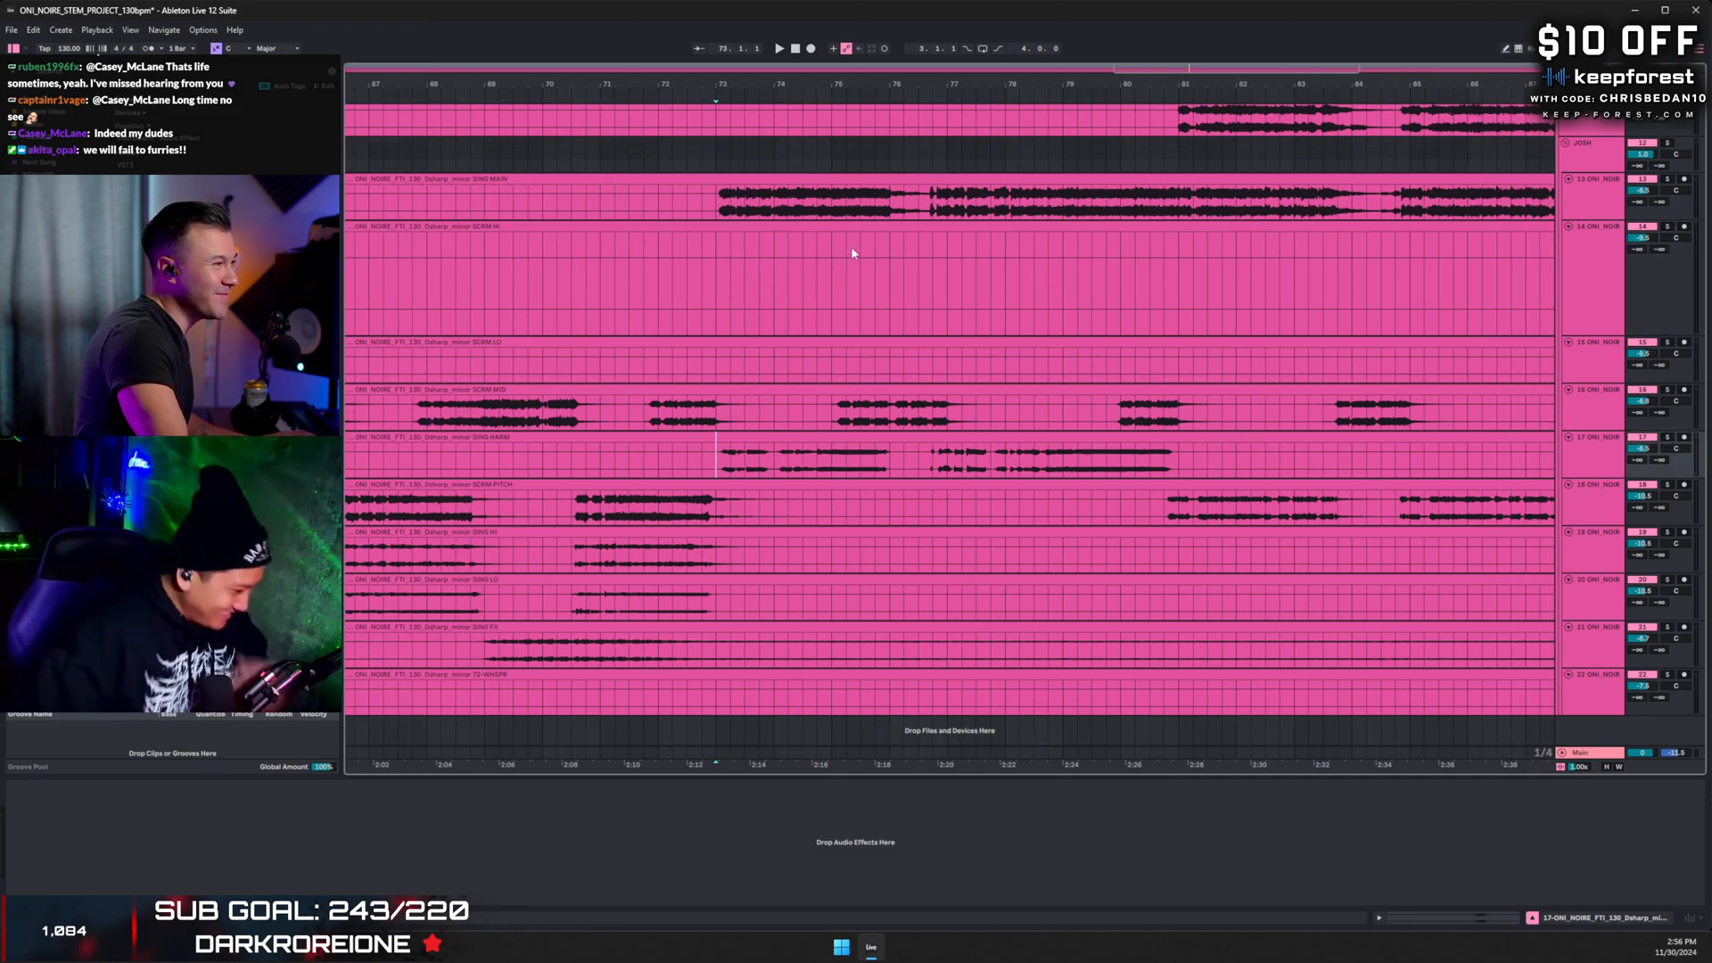
pyautogui.scroll(3, 848, 267)
pyautogui.hscroll(3, 848, 268)
pyautogui.scroll(-3, 802, 356)
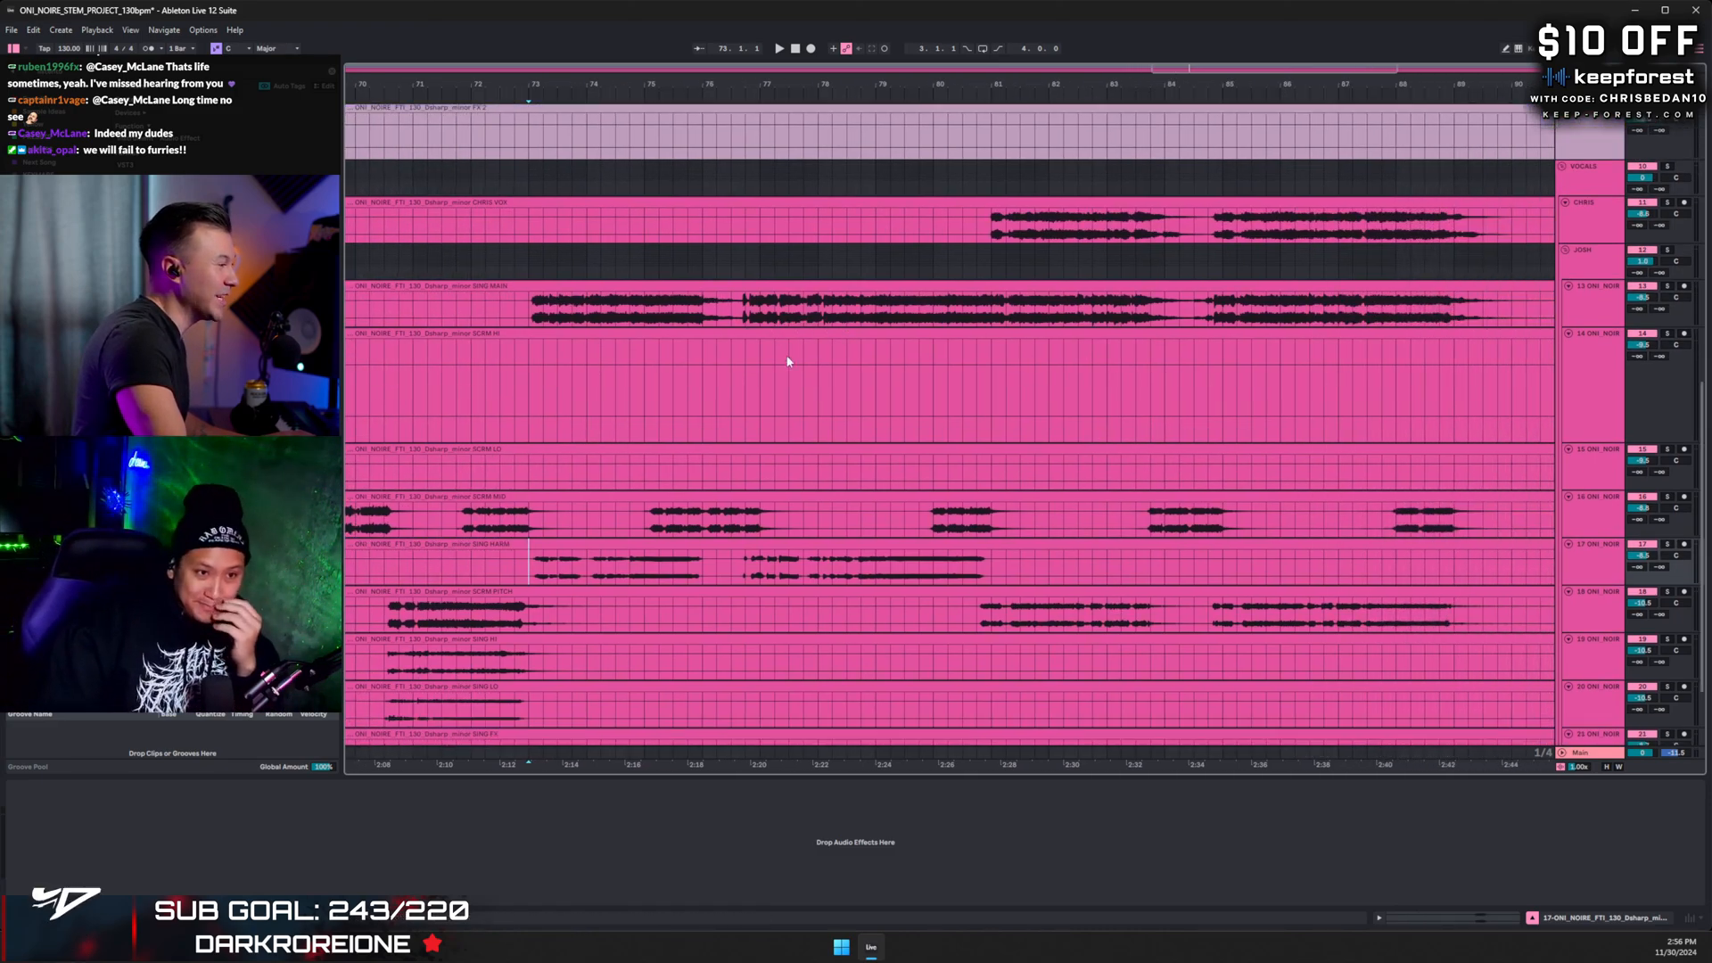
pyautogui.hscroll(1, 623, 413)
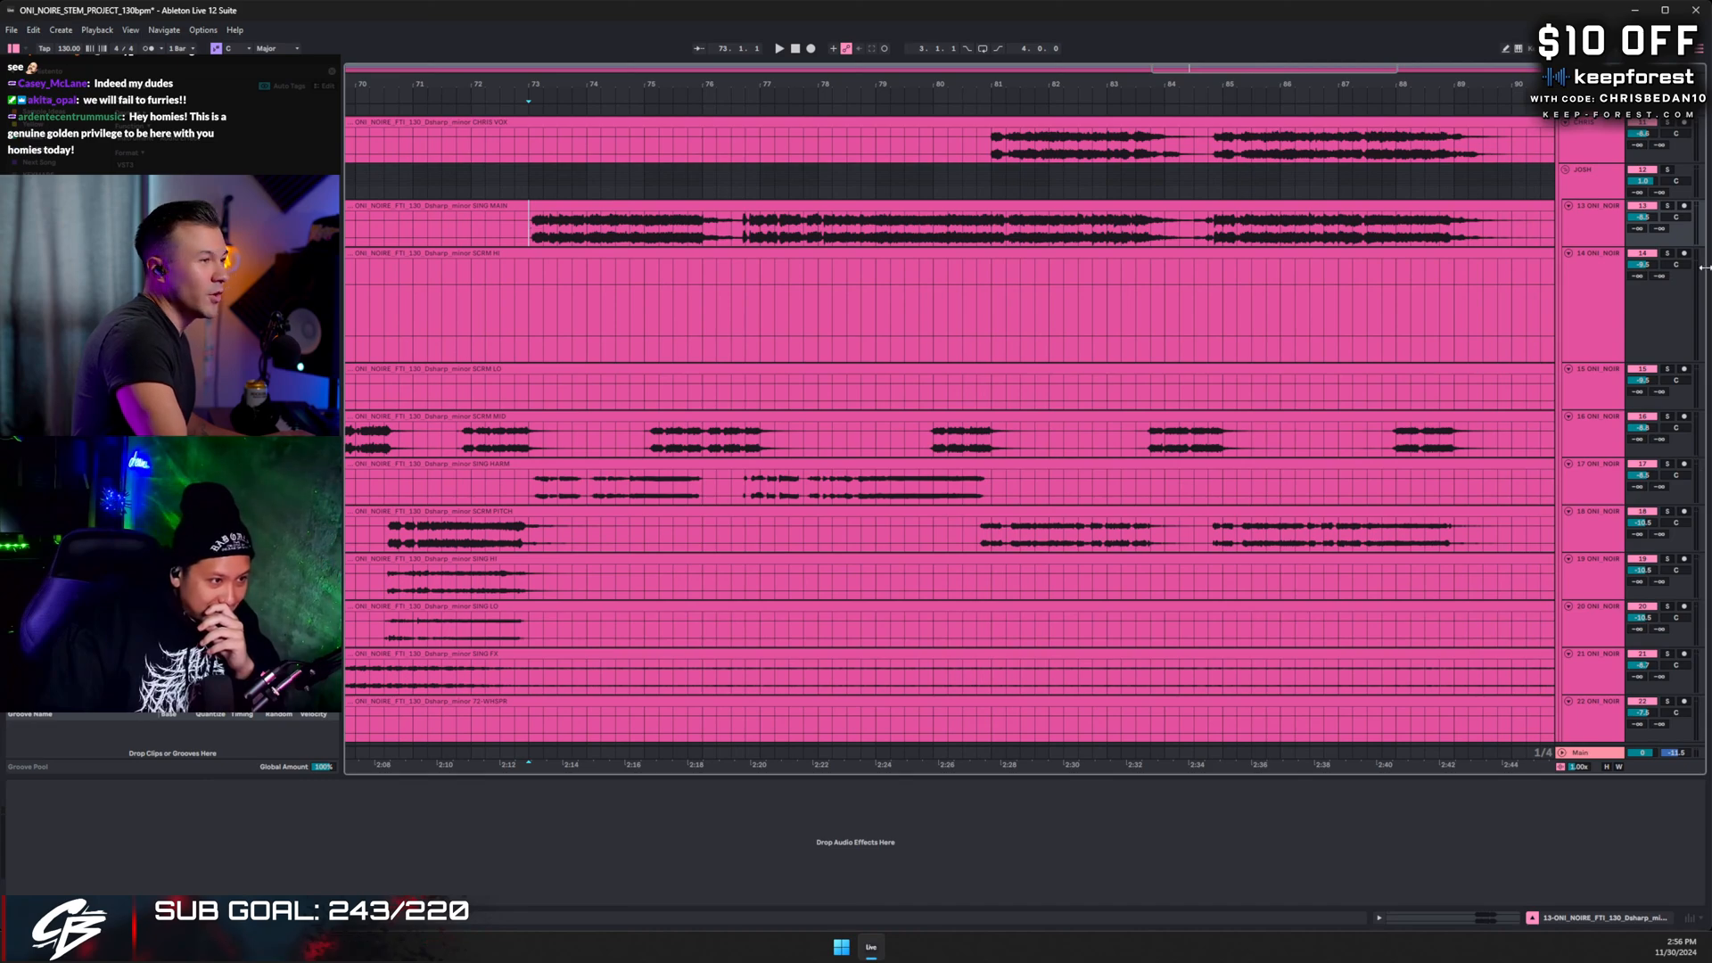
# - Play the song from bar 72, audition the BASS SUBS stem on its own, and clear its solo
pyautogui.click(470, 230)
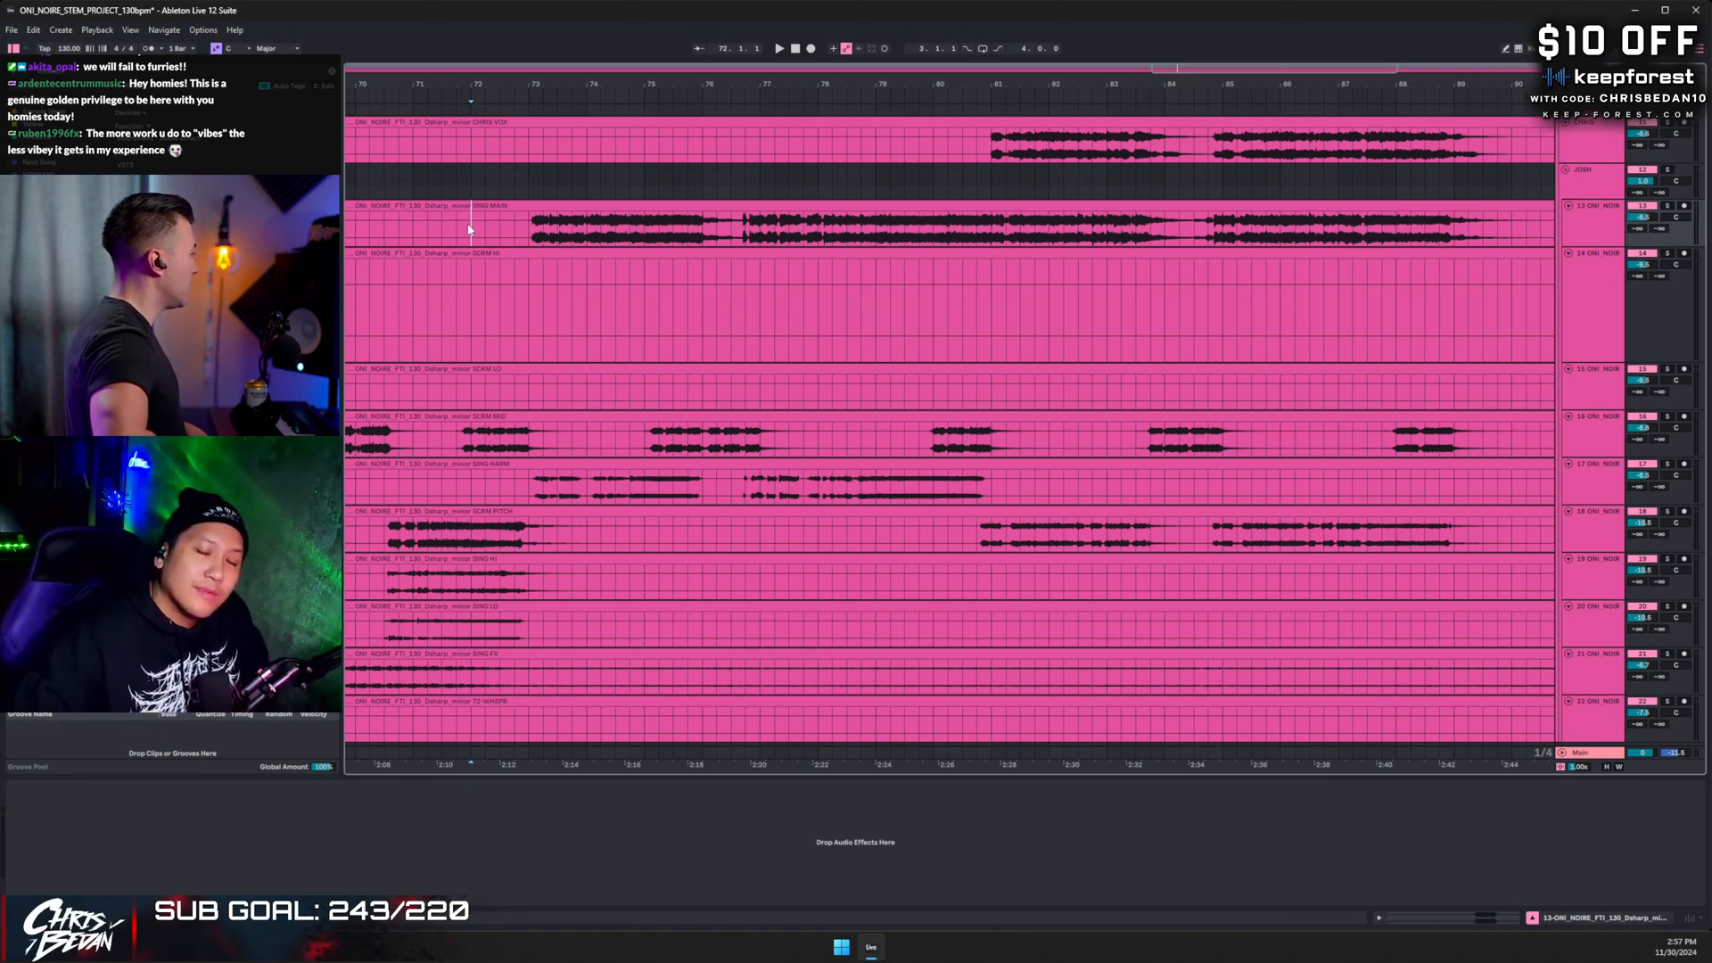
pyautogui.scroll(5, 588, 293)
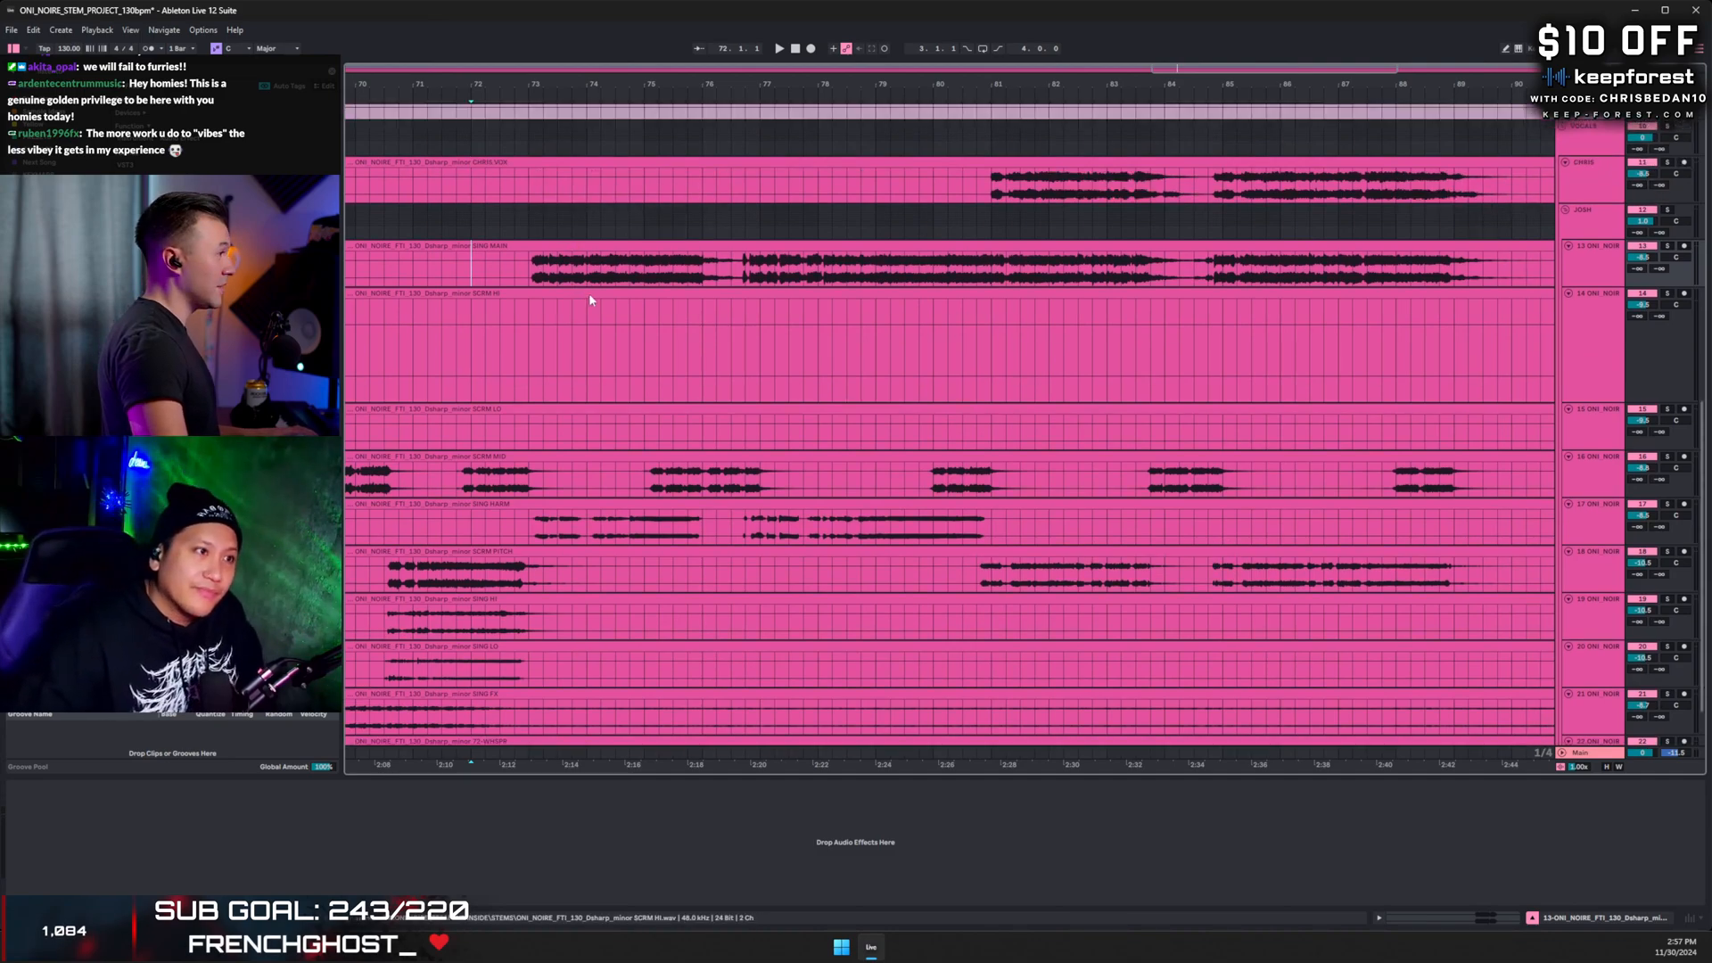
pyautogui.scroll(2, 607, 299)
pyautogui.press('space')
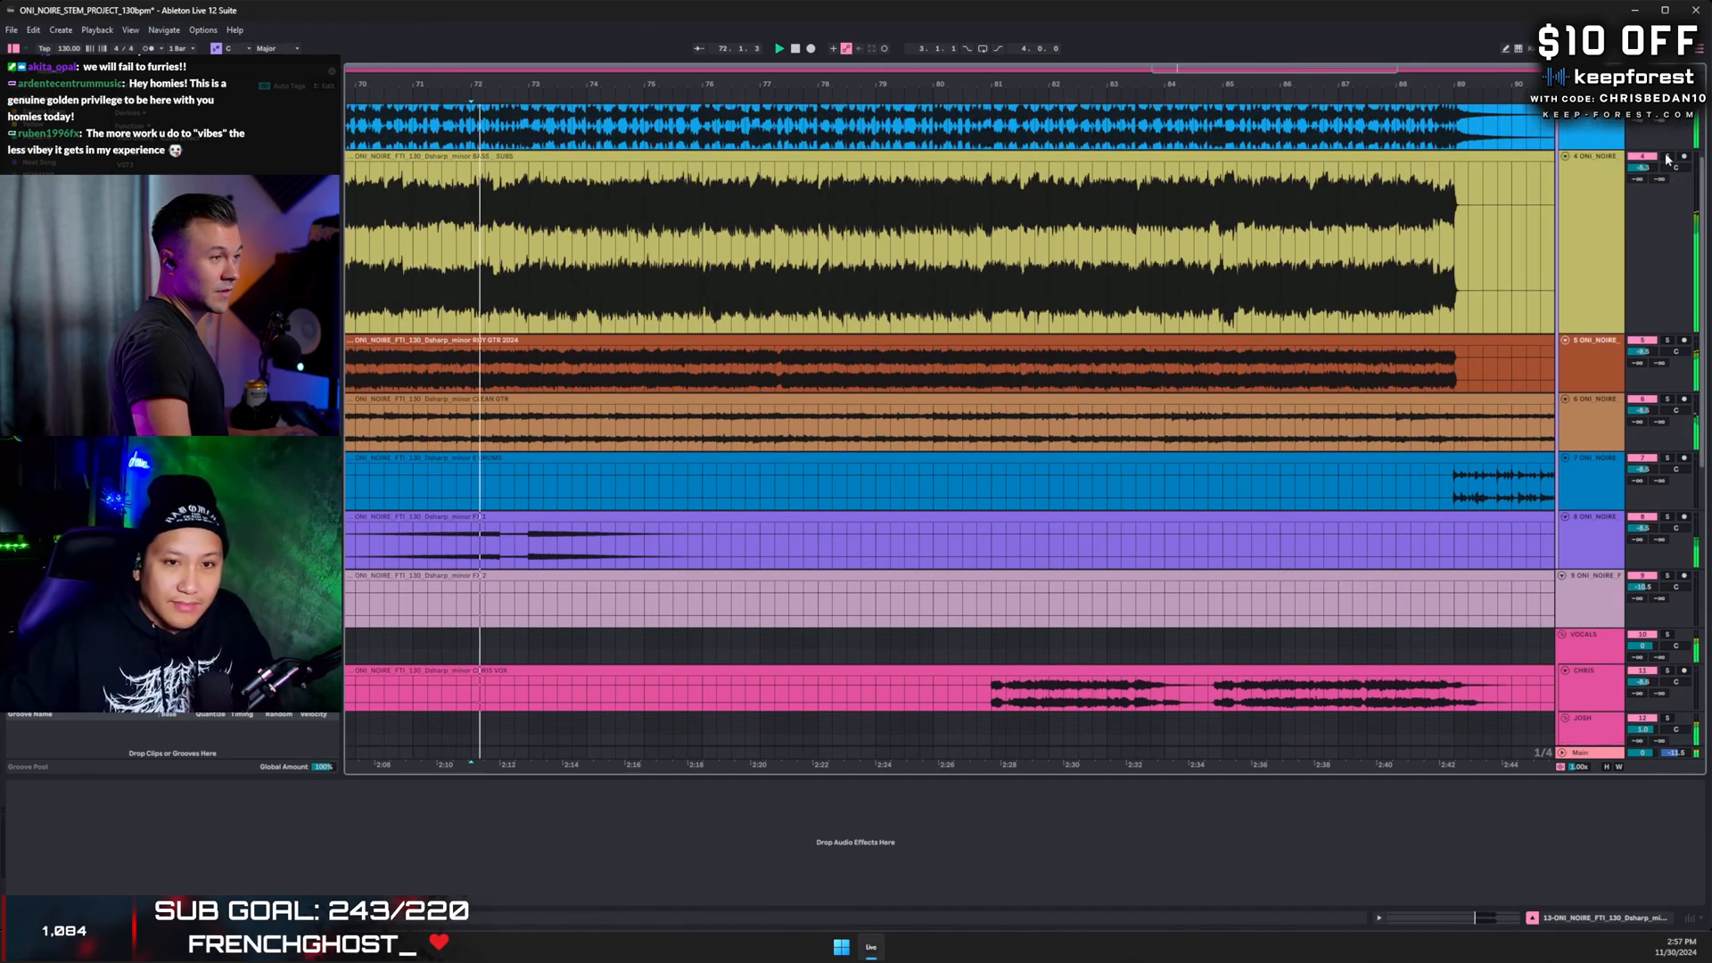
pyautogui.click(1667, 159)
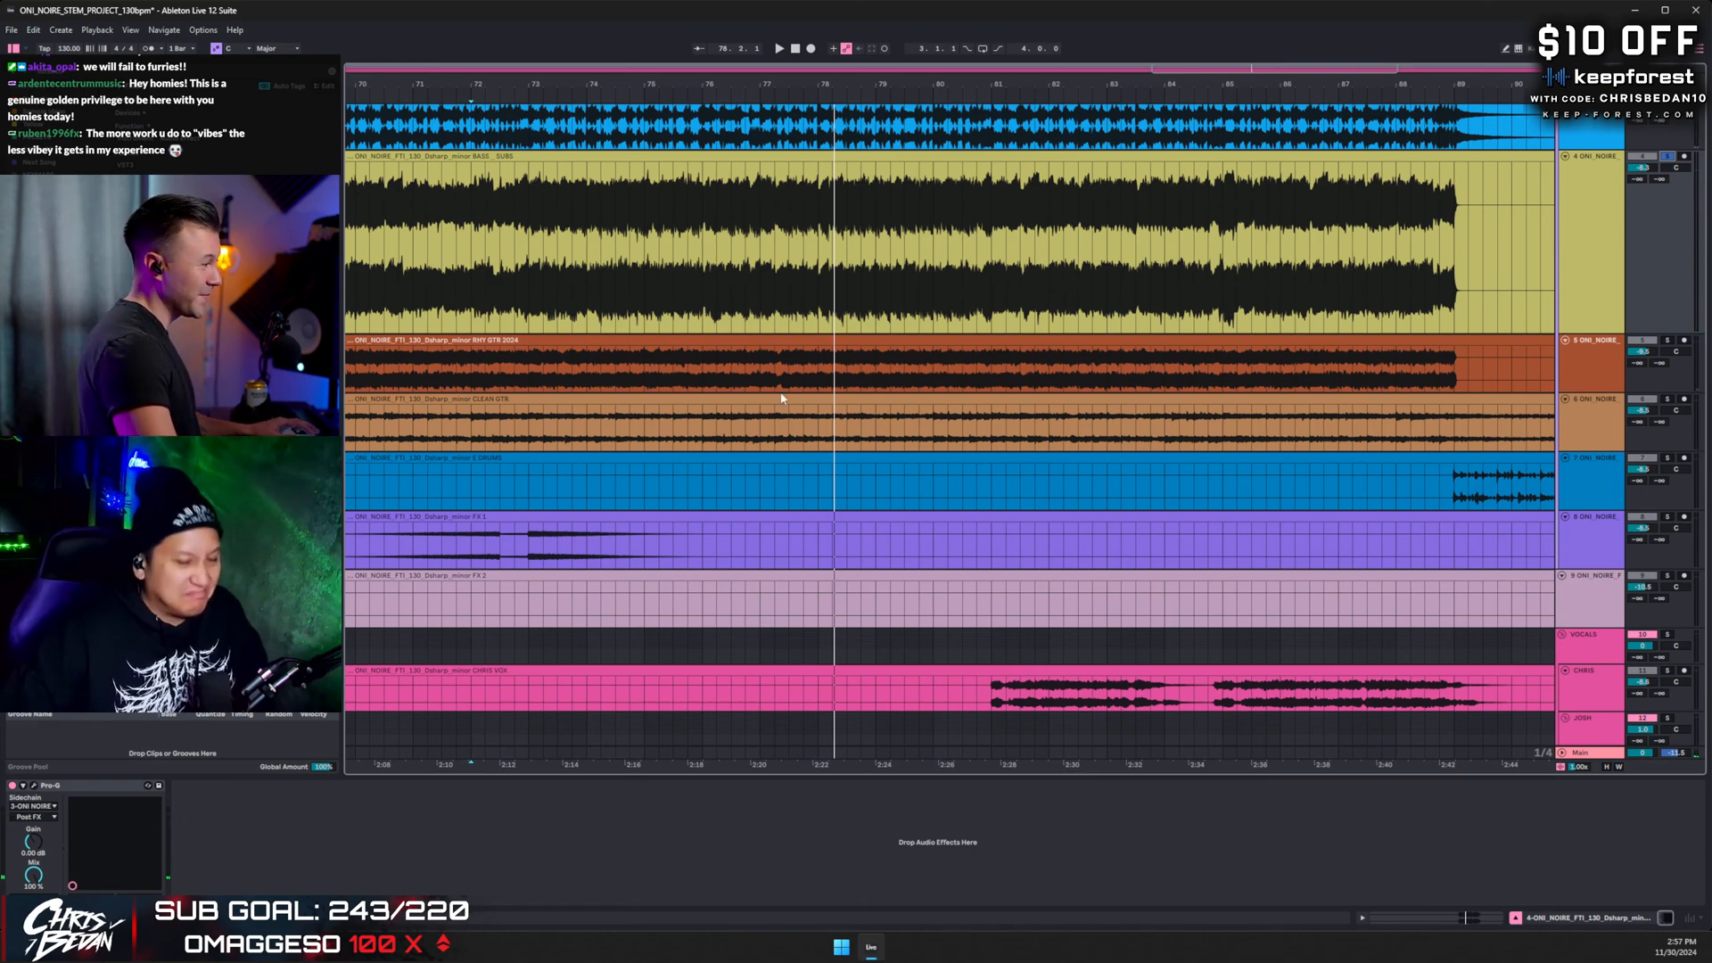
pyautogui.scroll(-1, 1685, 156)
pyautogui.scroll(-5, 624, 458)
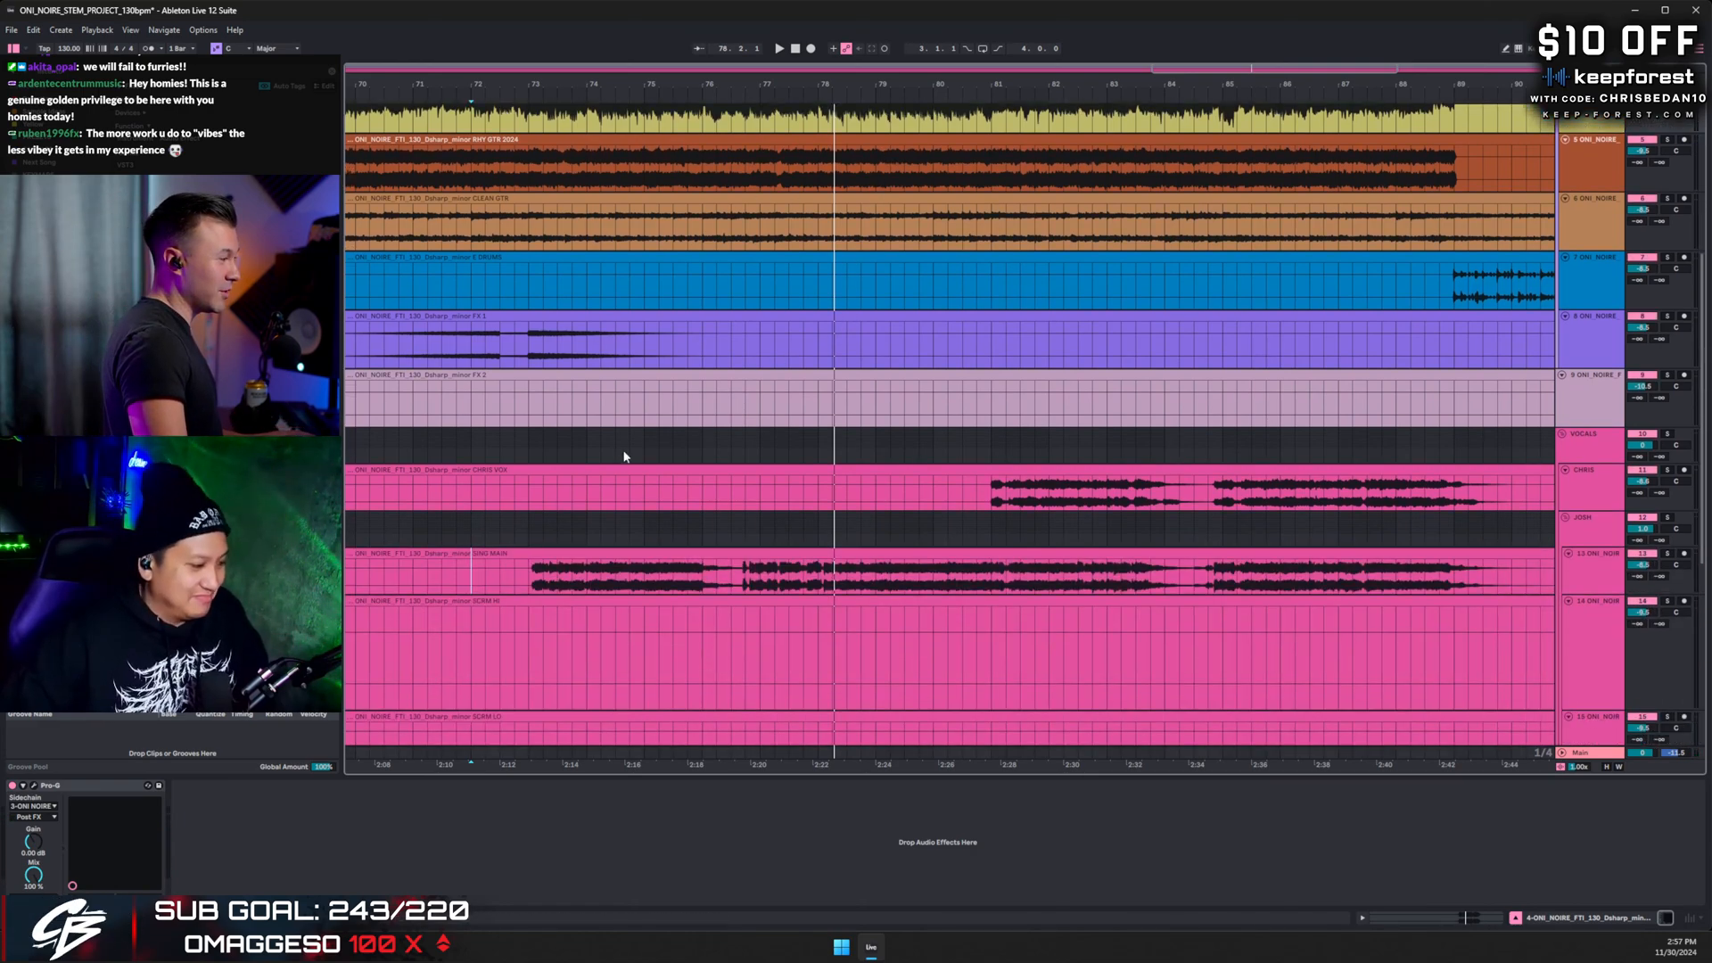
# - Play the full mix from just before the SING MAIN entry near bar 73 through the section's end around bar 89
pyautogui.click(496, 542)
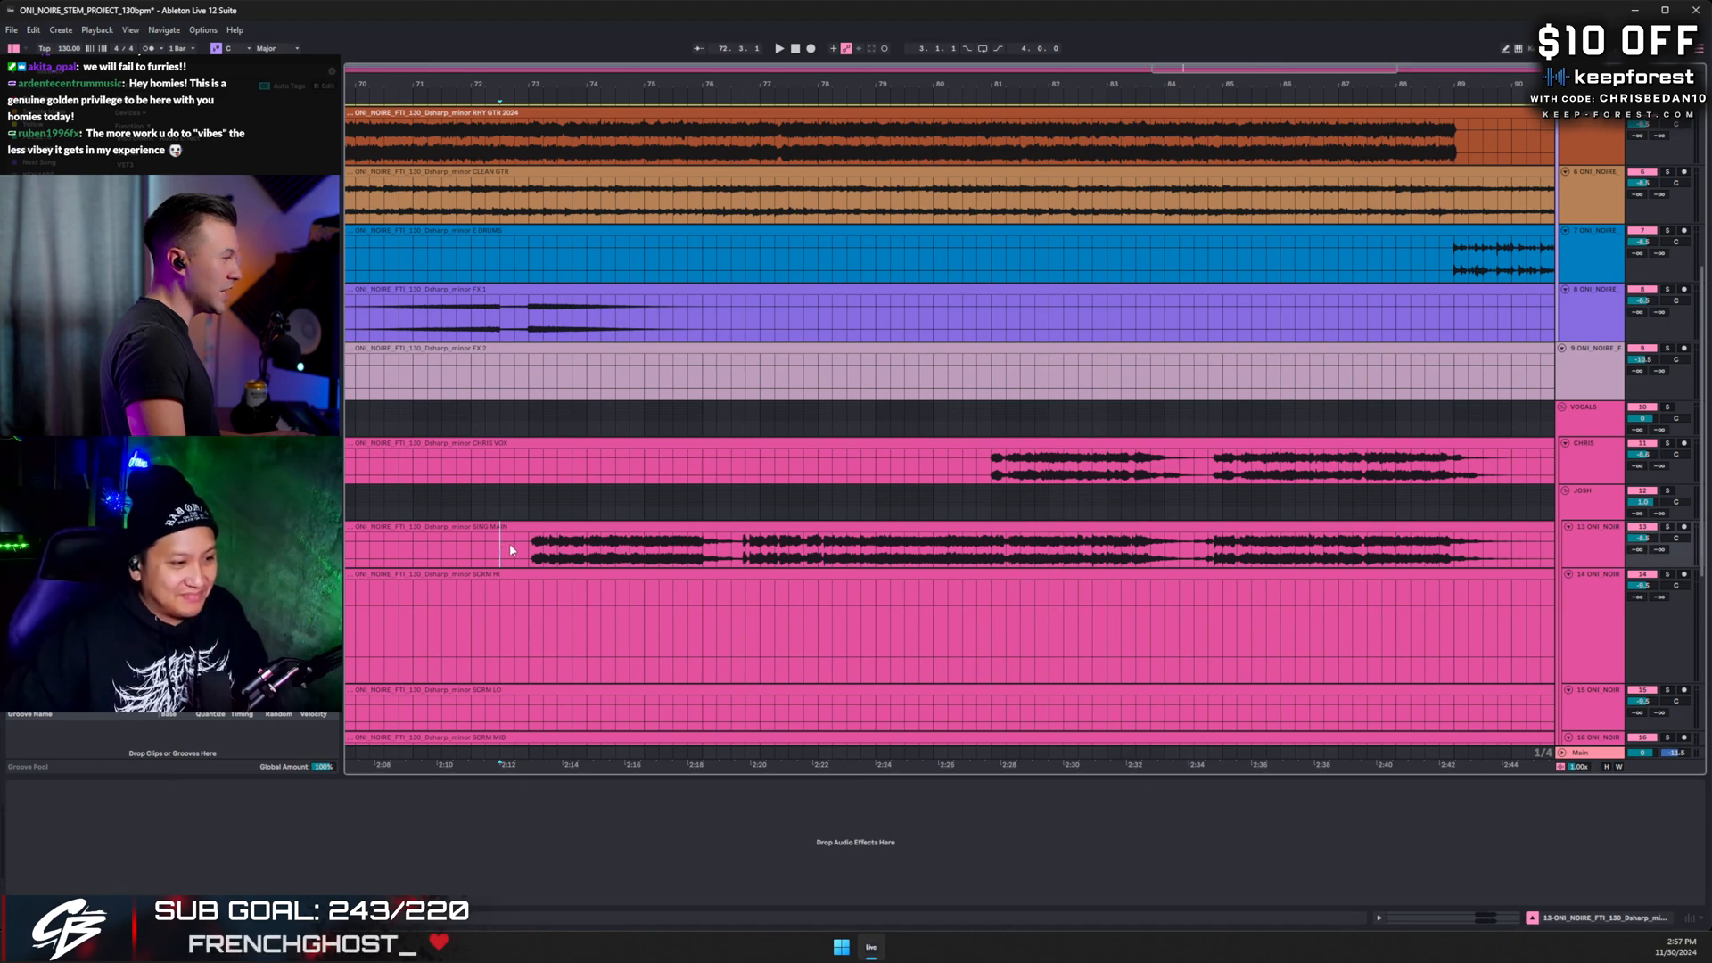
pyautogui.scroll(-2, 522, 535)
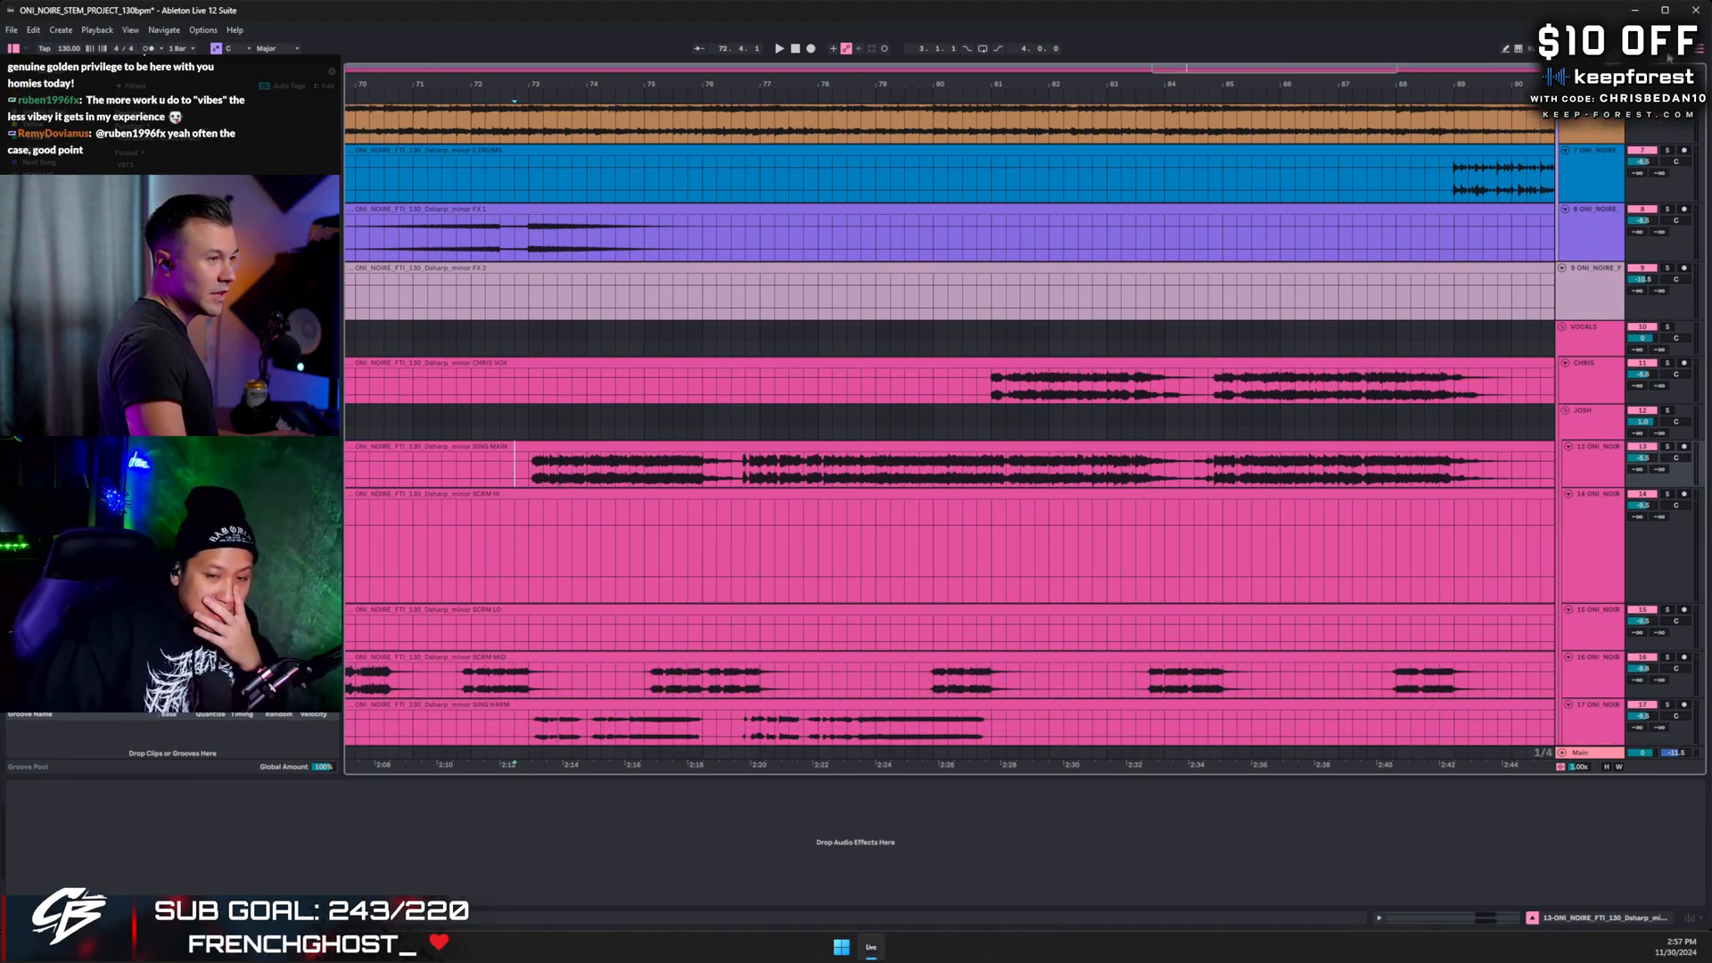
pyautogui.press('space')
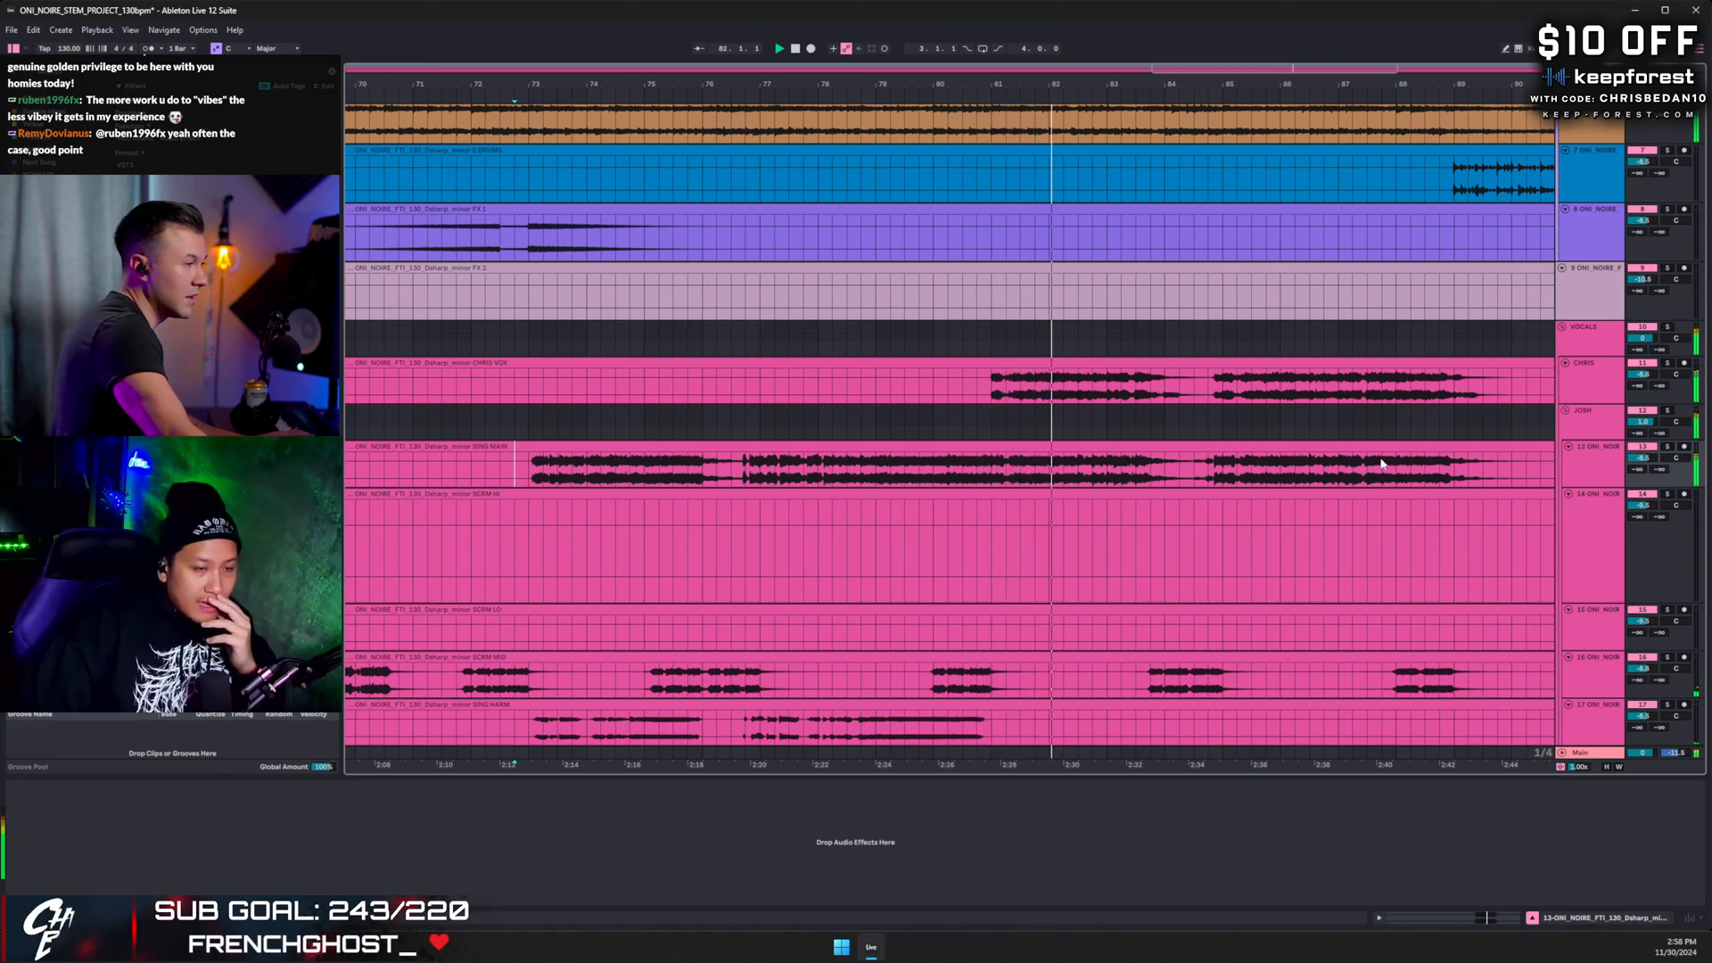
pyautogui.scroll(-3, 1381, 462)
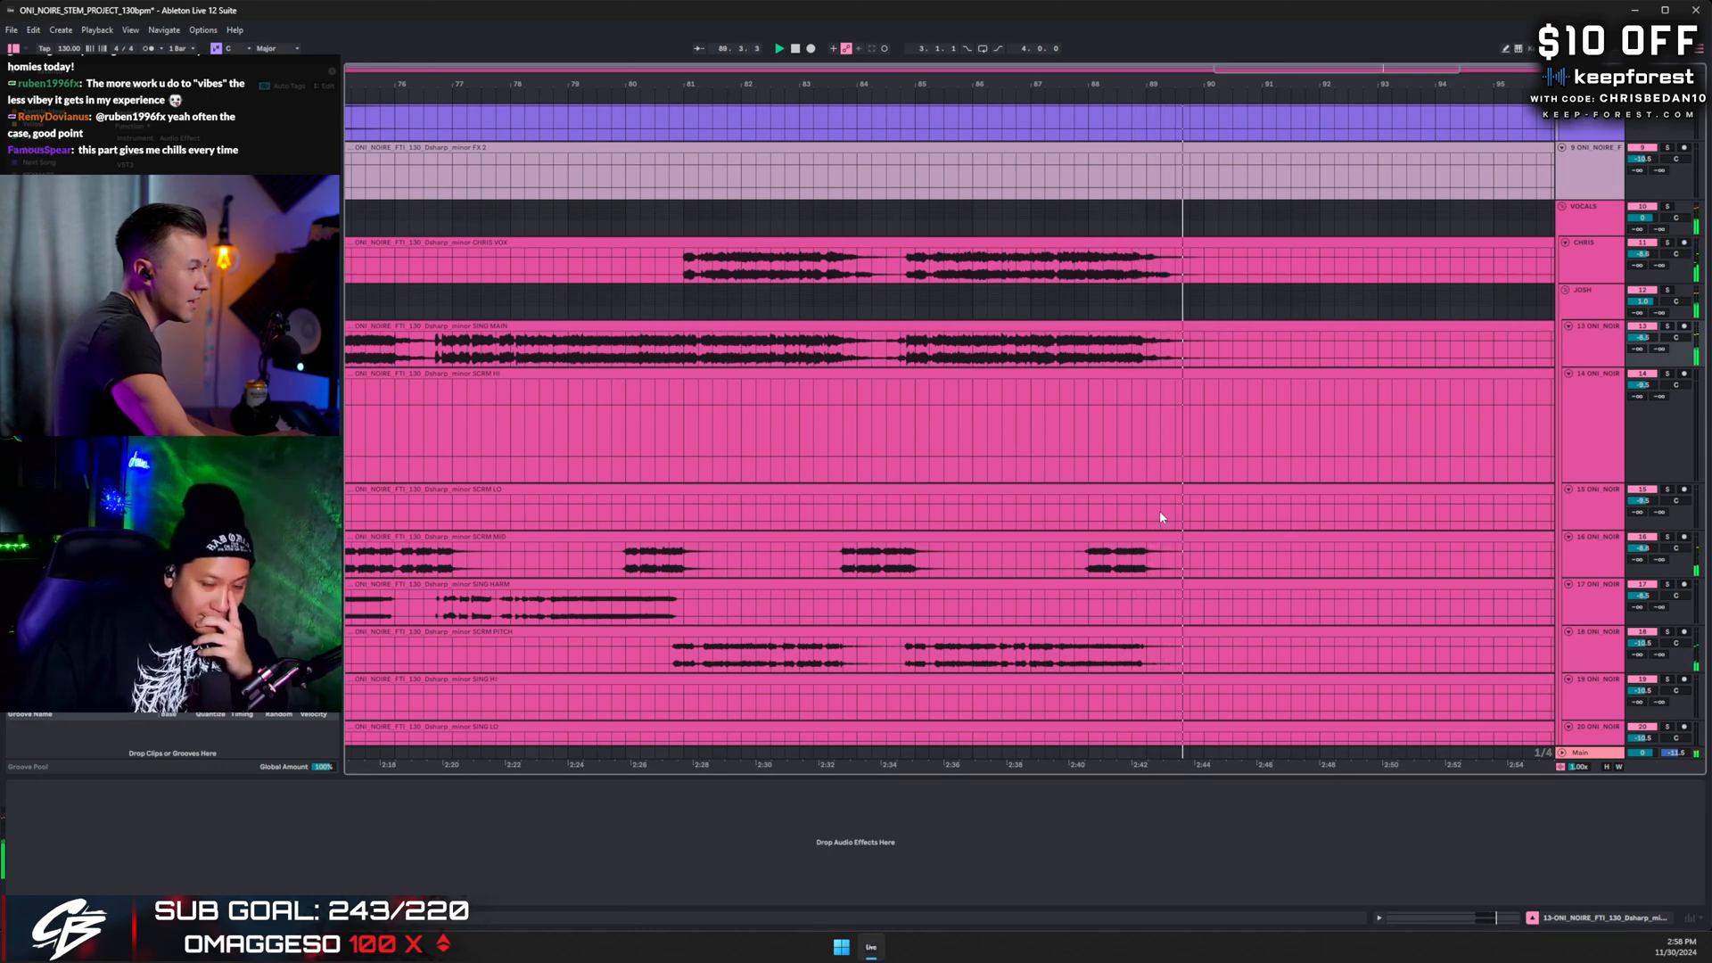
pyautogui.press('space')
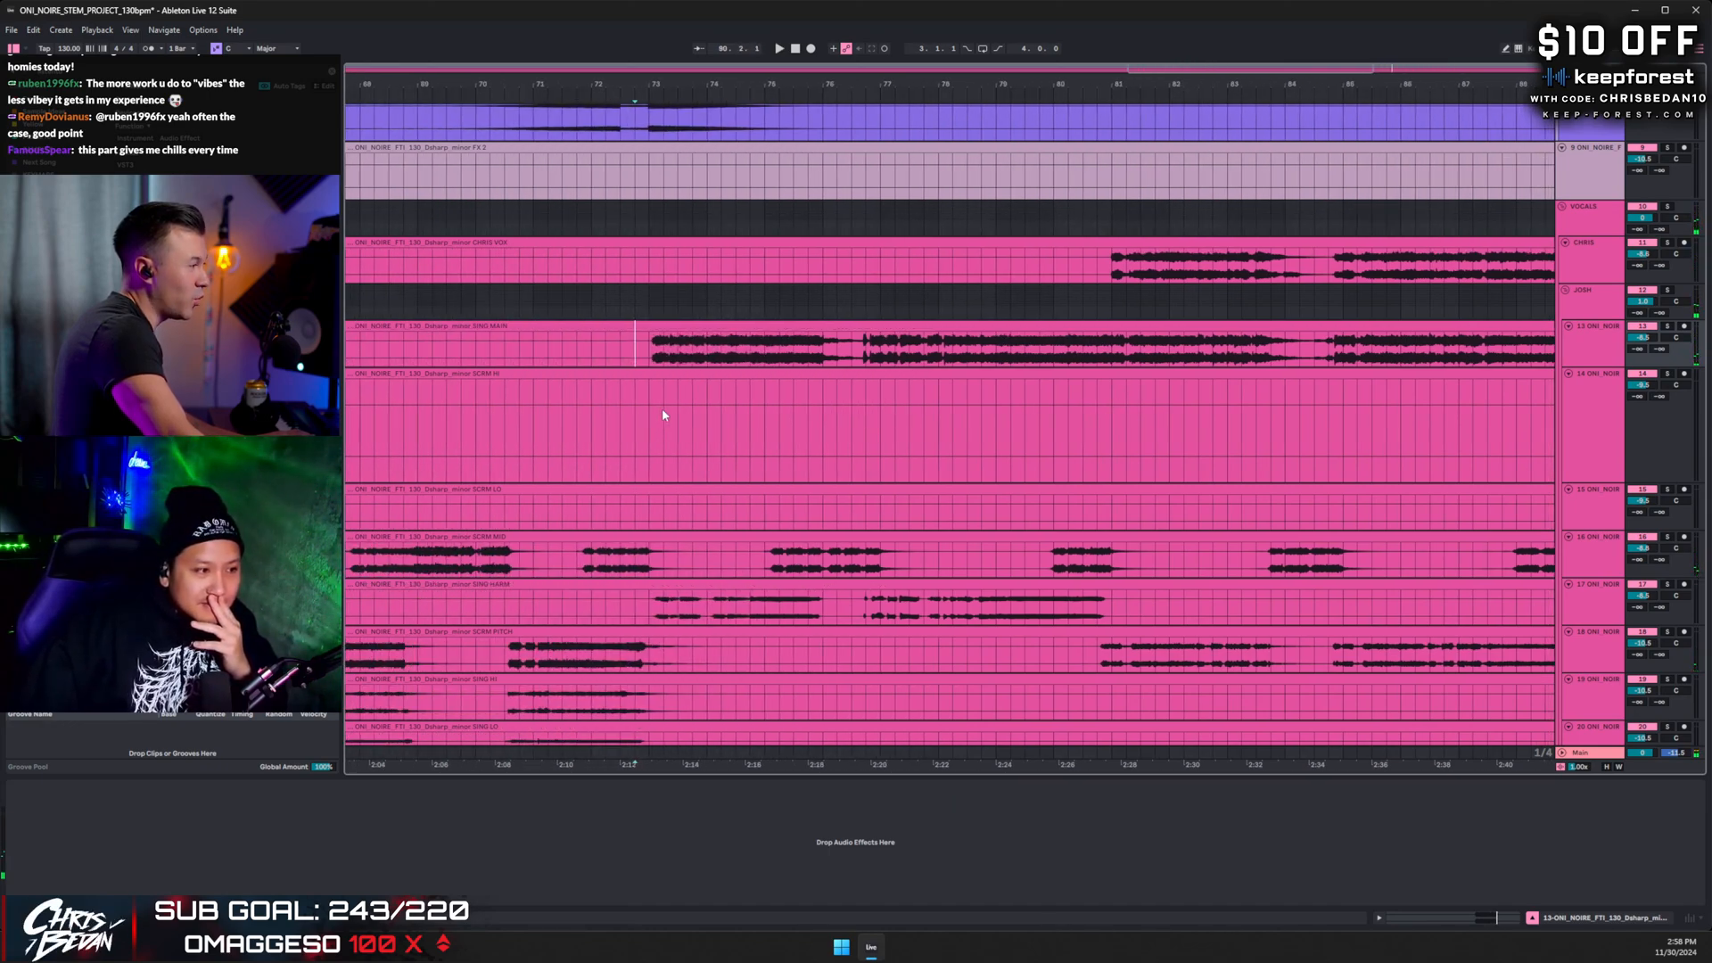
# - Highlight the SING MAIN phrases from about bar 73, then solo that stem and play it from just before its entry
pyautogui.moveTo(635, 343); pyautogui.dragTo(1552, 348)
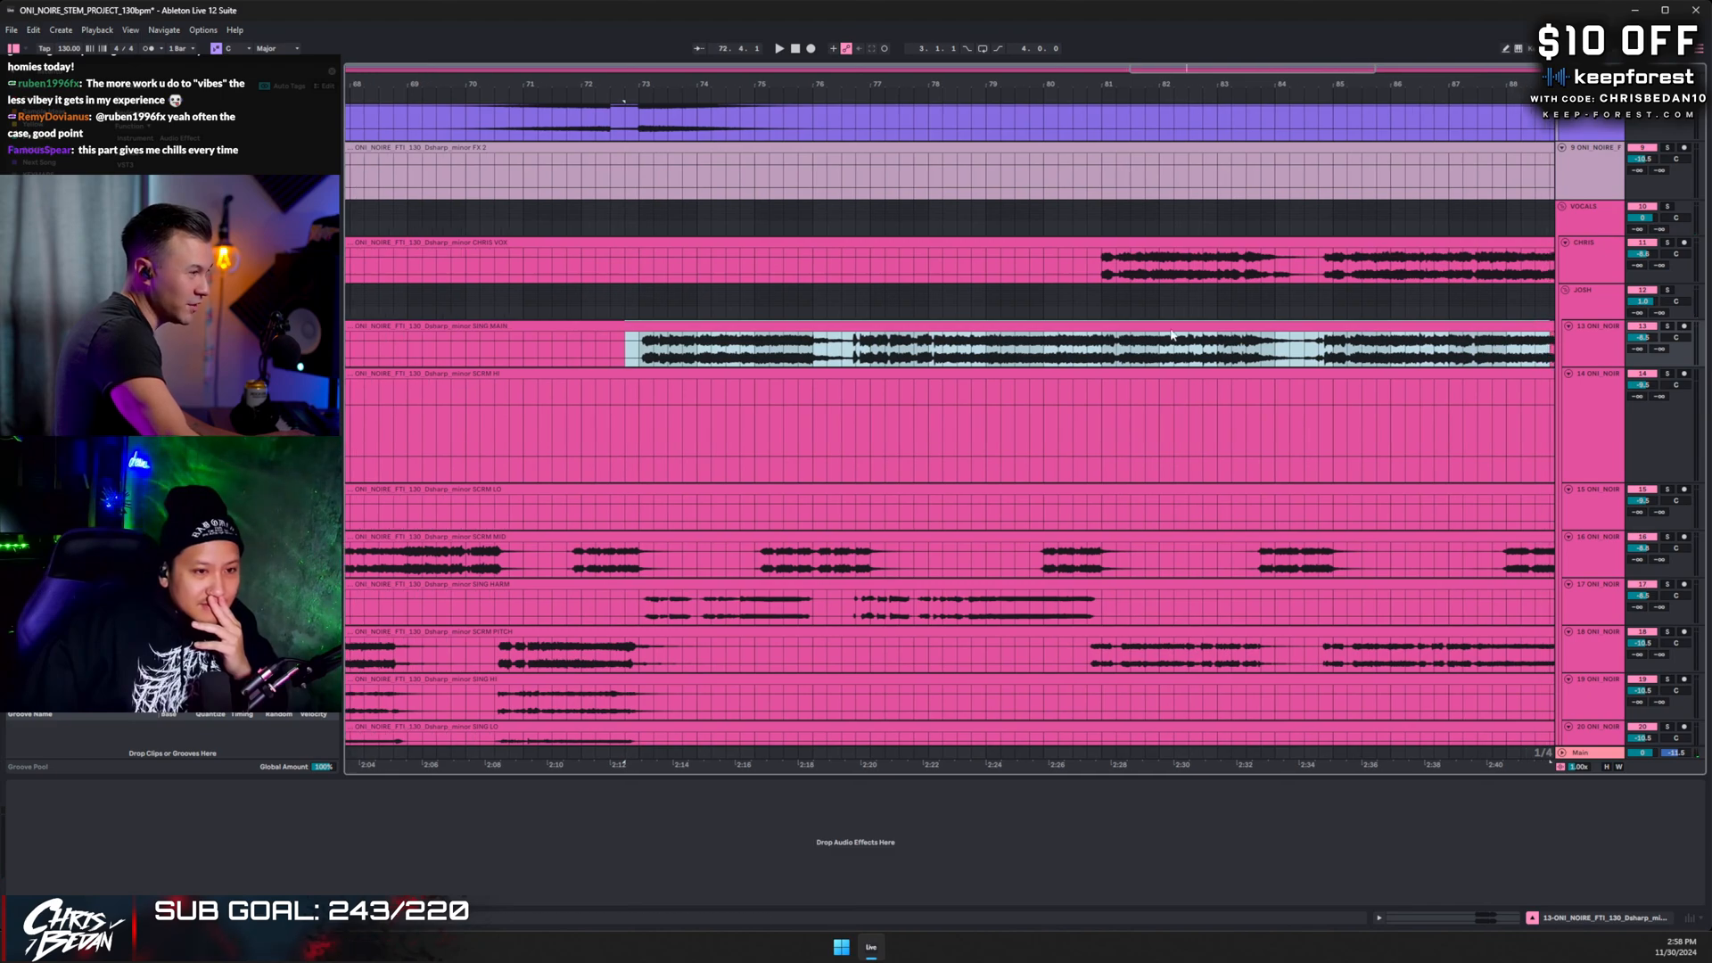
pyautogui.moveTo(805, 88); pyautogui.dragTo(806, 72)
pyautogui.click(671, 350)
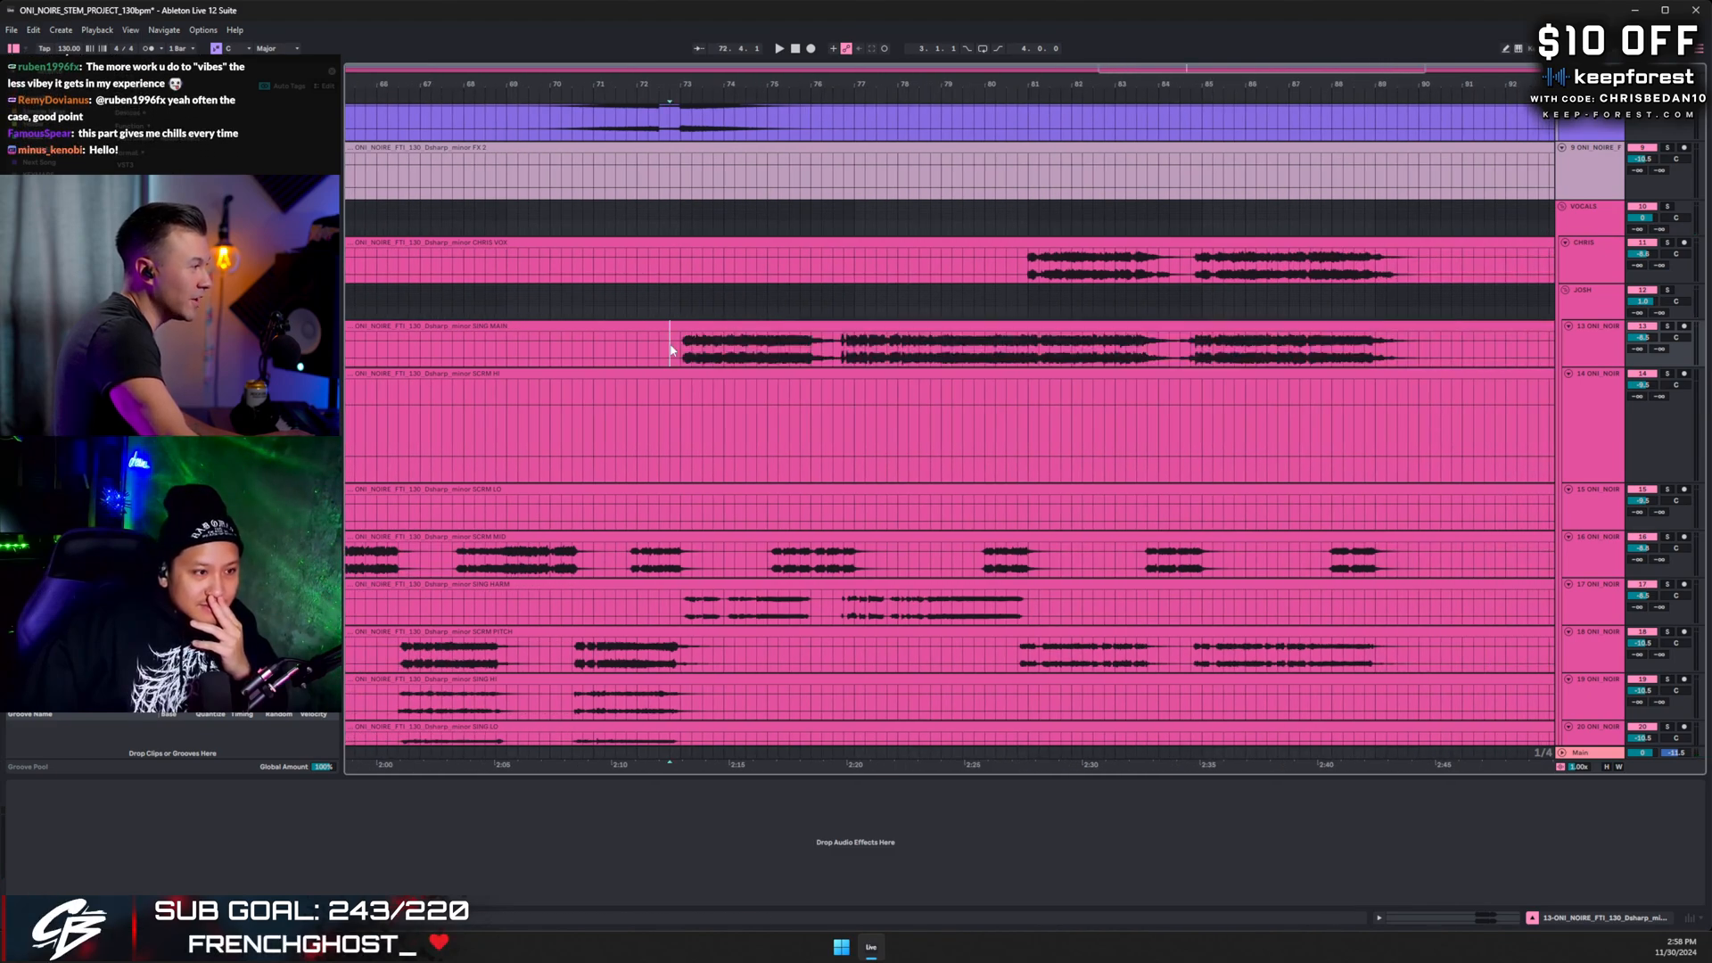
pyautogui.click(1667, 328)
pyautogui.press('space')
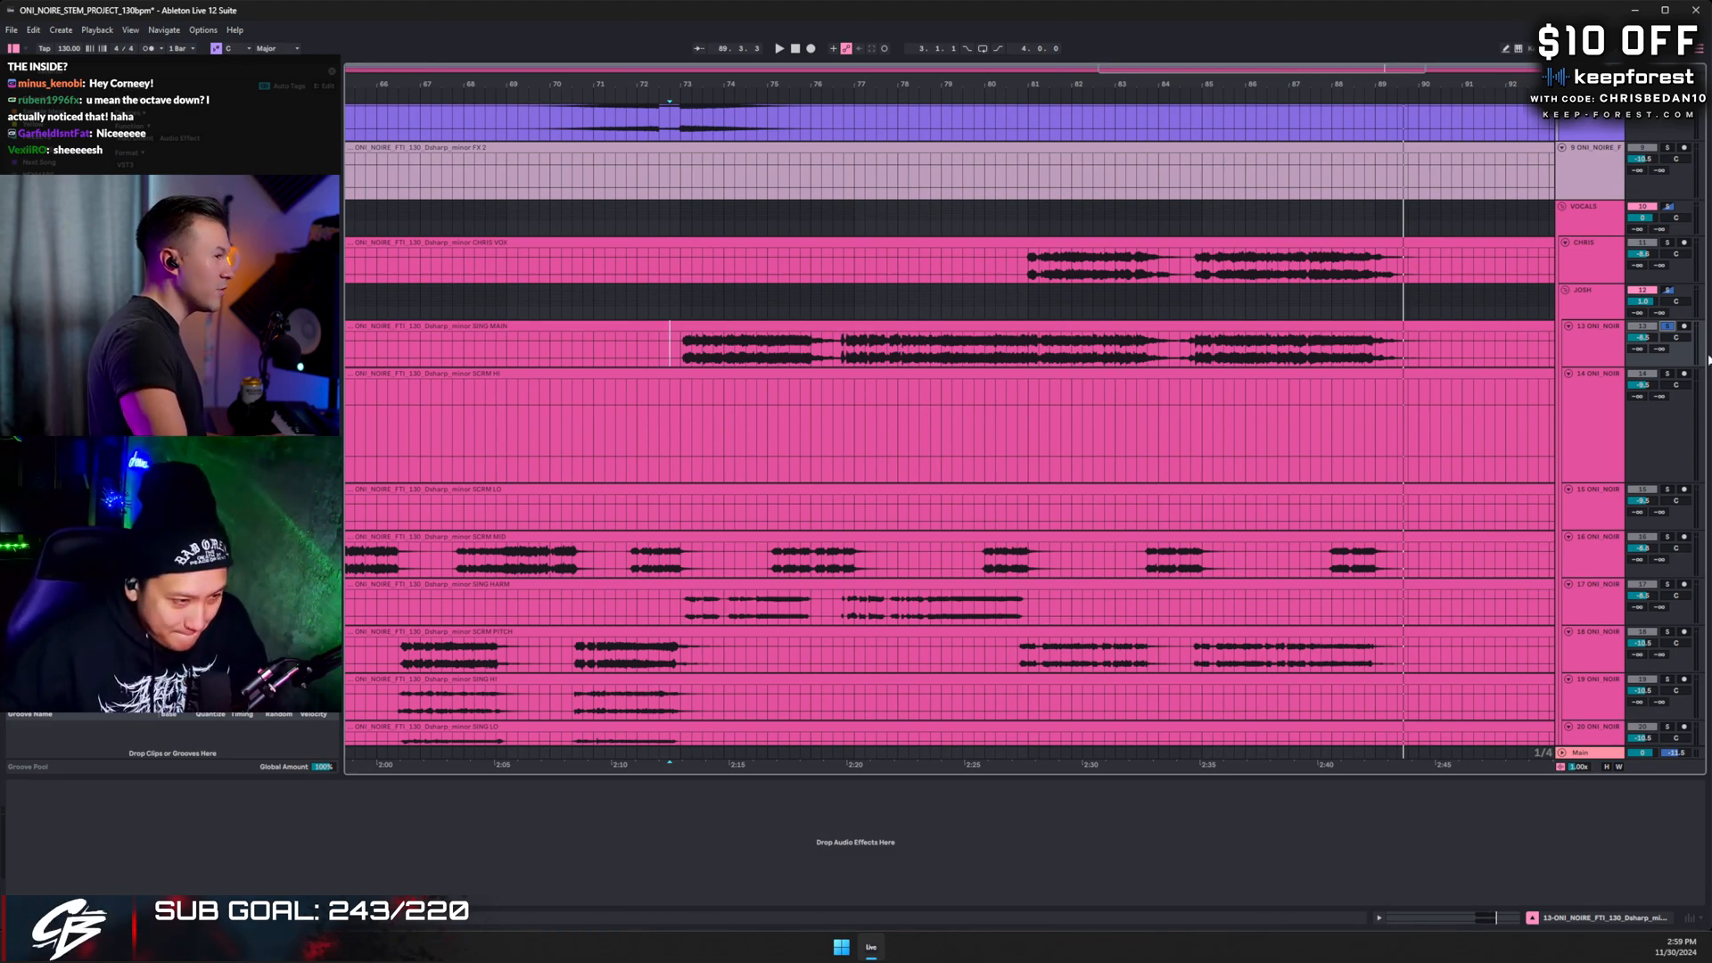
# - Play the full mix again from about bar 73, adjust the SING MAIN volume slightly, and compare the stem soloed against the mix
pyautogui.click(1668, 327)
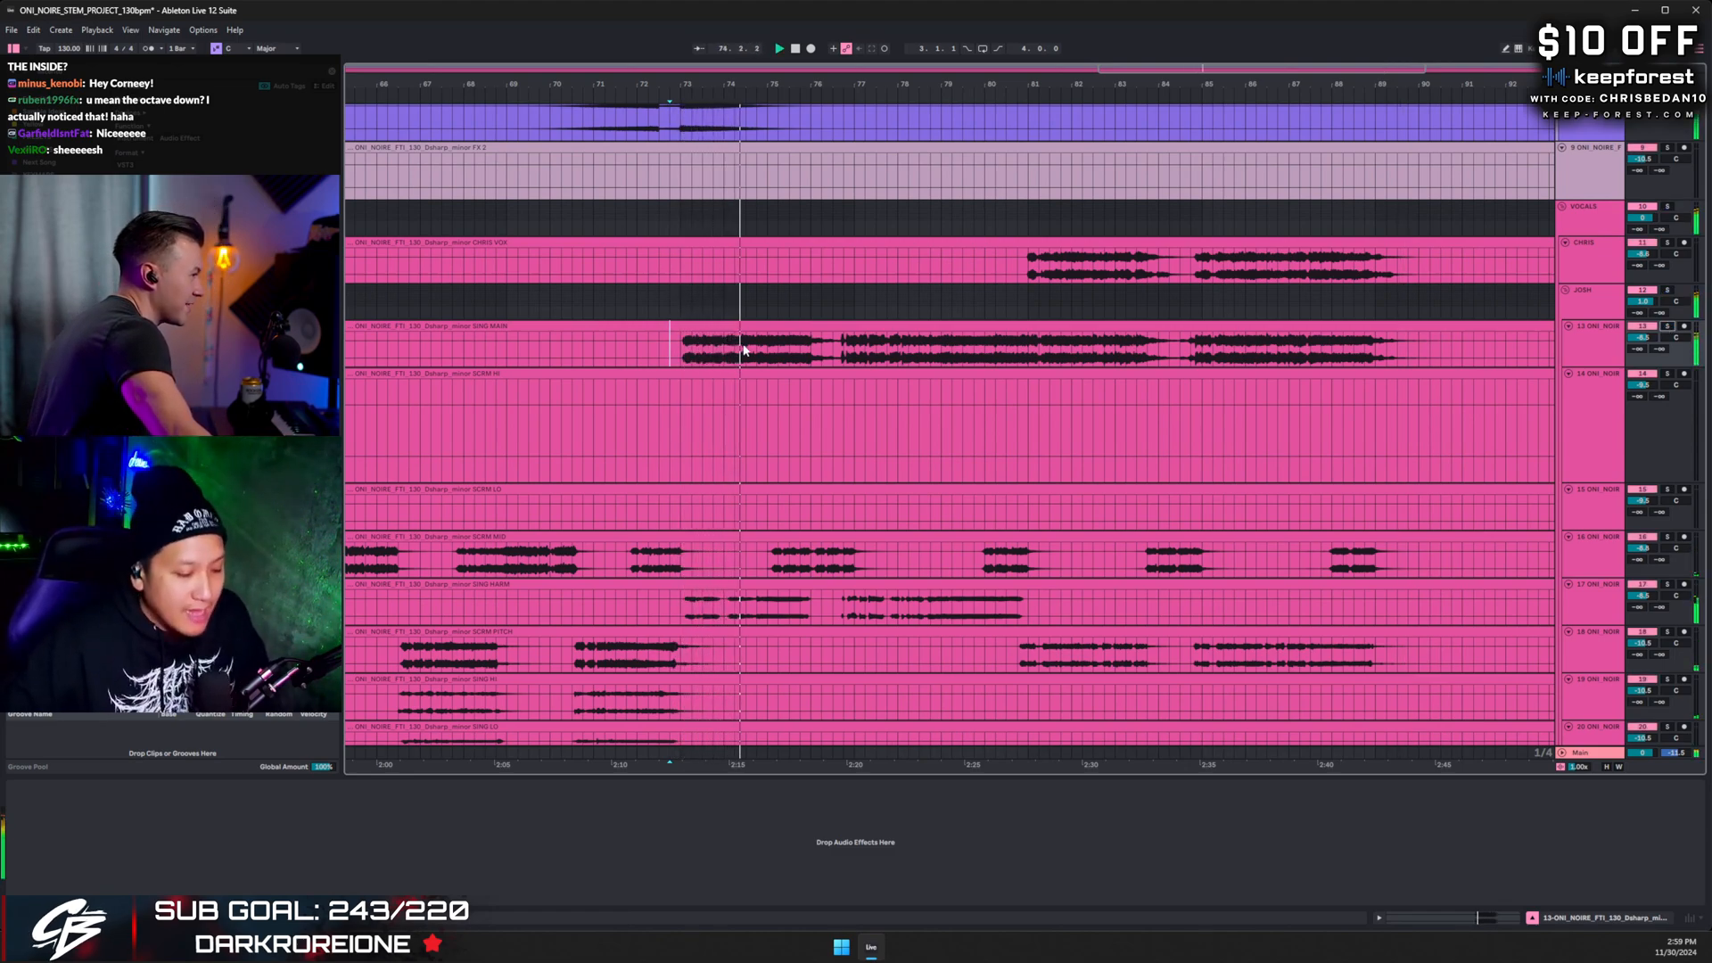
pyautogui.click(1645, 340)
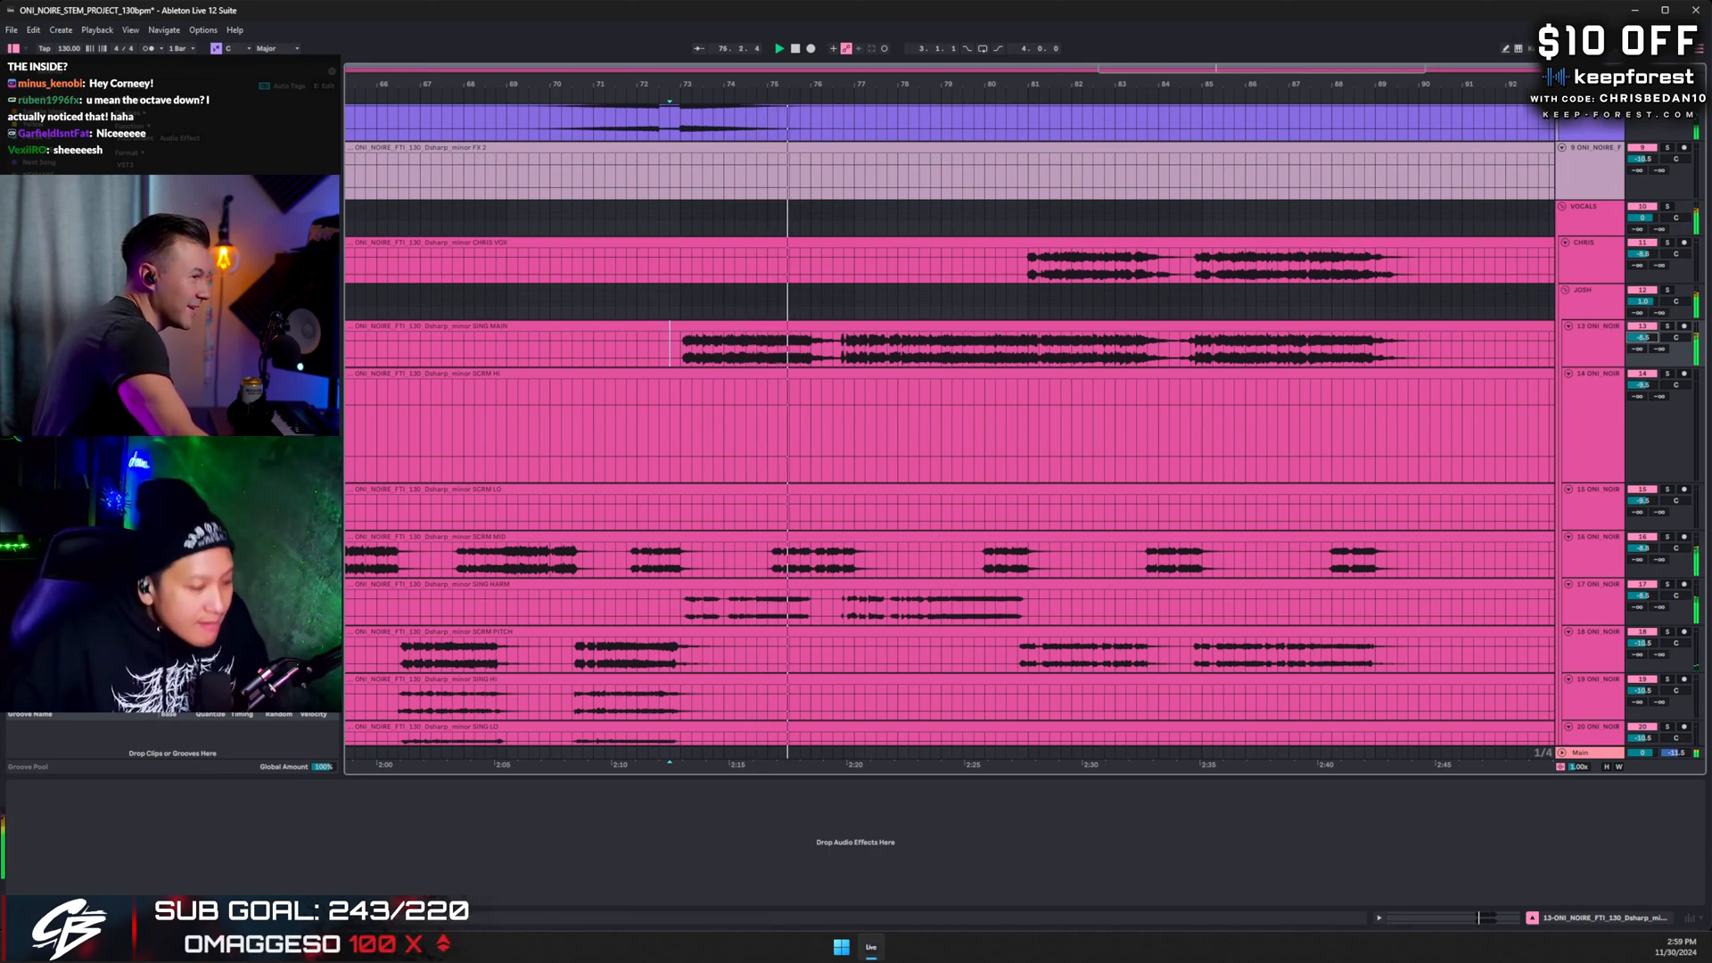
pyautogui.moveTo(1646, 339); pyautogui.dragTo(1646, 334)
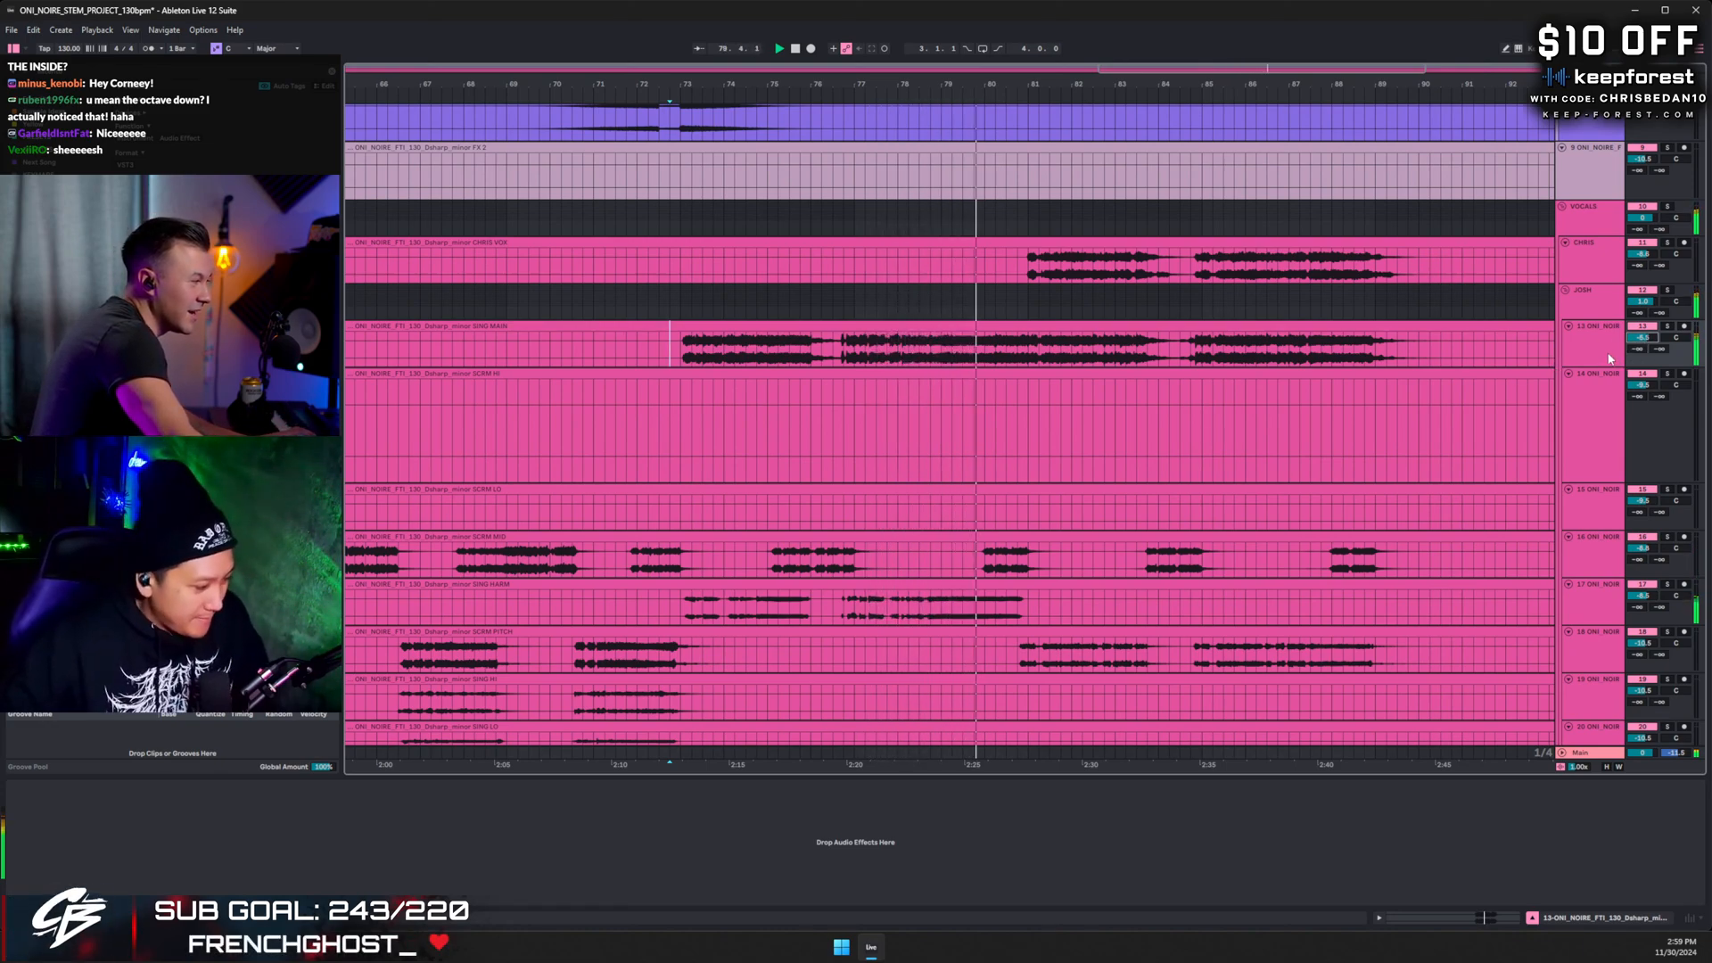
pyautogui.click(1668, 327)
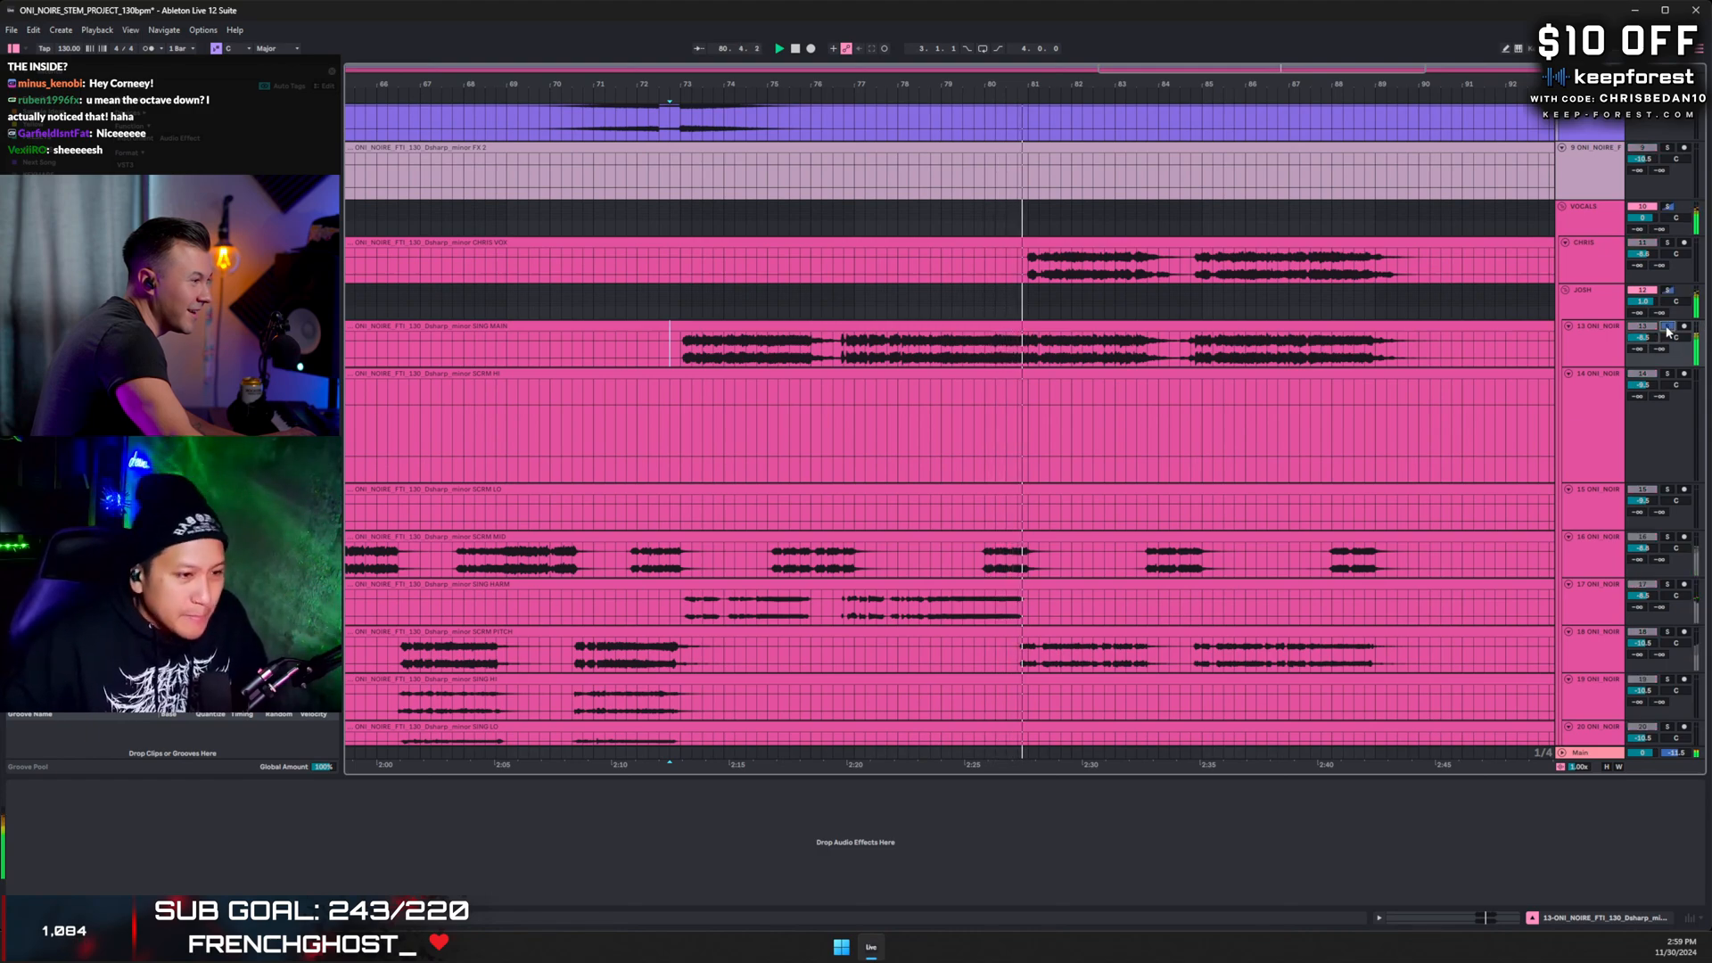
pyautogui.click(1668, 328)
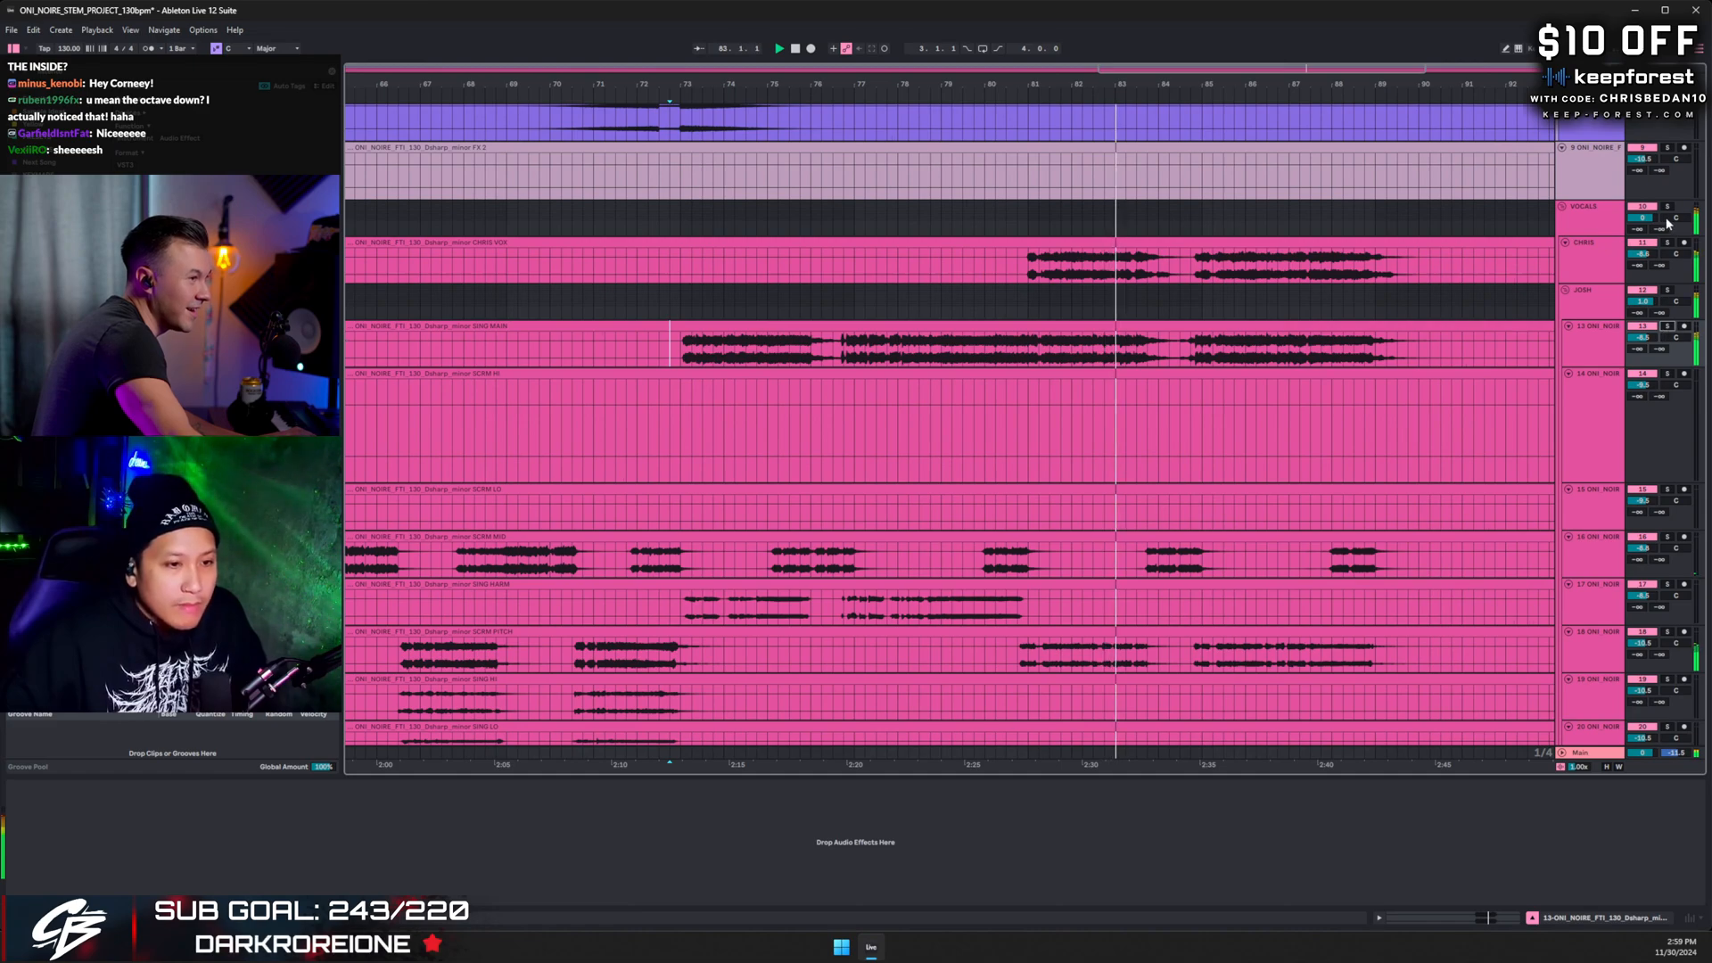
# - Solo the VOCALS group and play it from bar 80 through the end of the sung section near bar 89
pyautogui.click(1010, 259)
pyautogui.press('space')
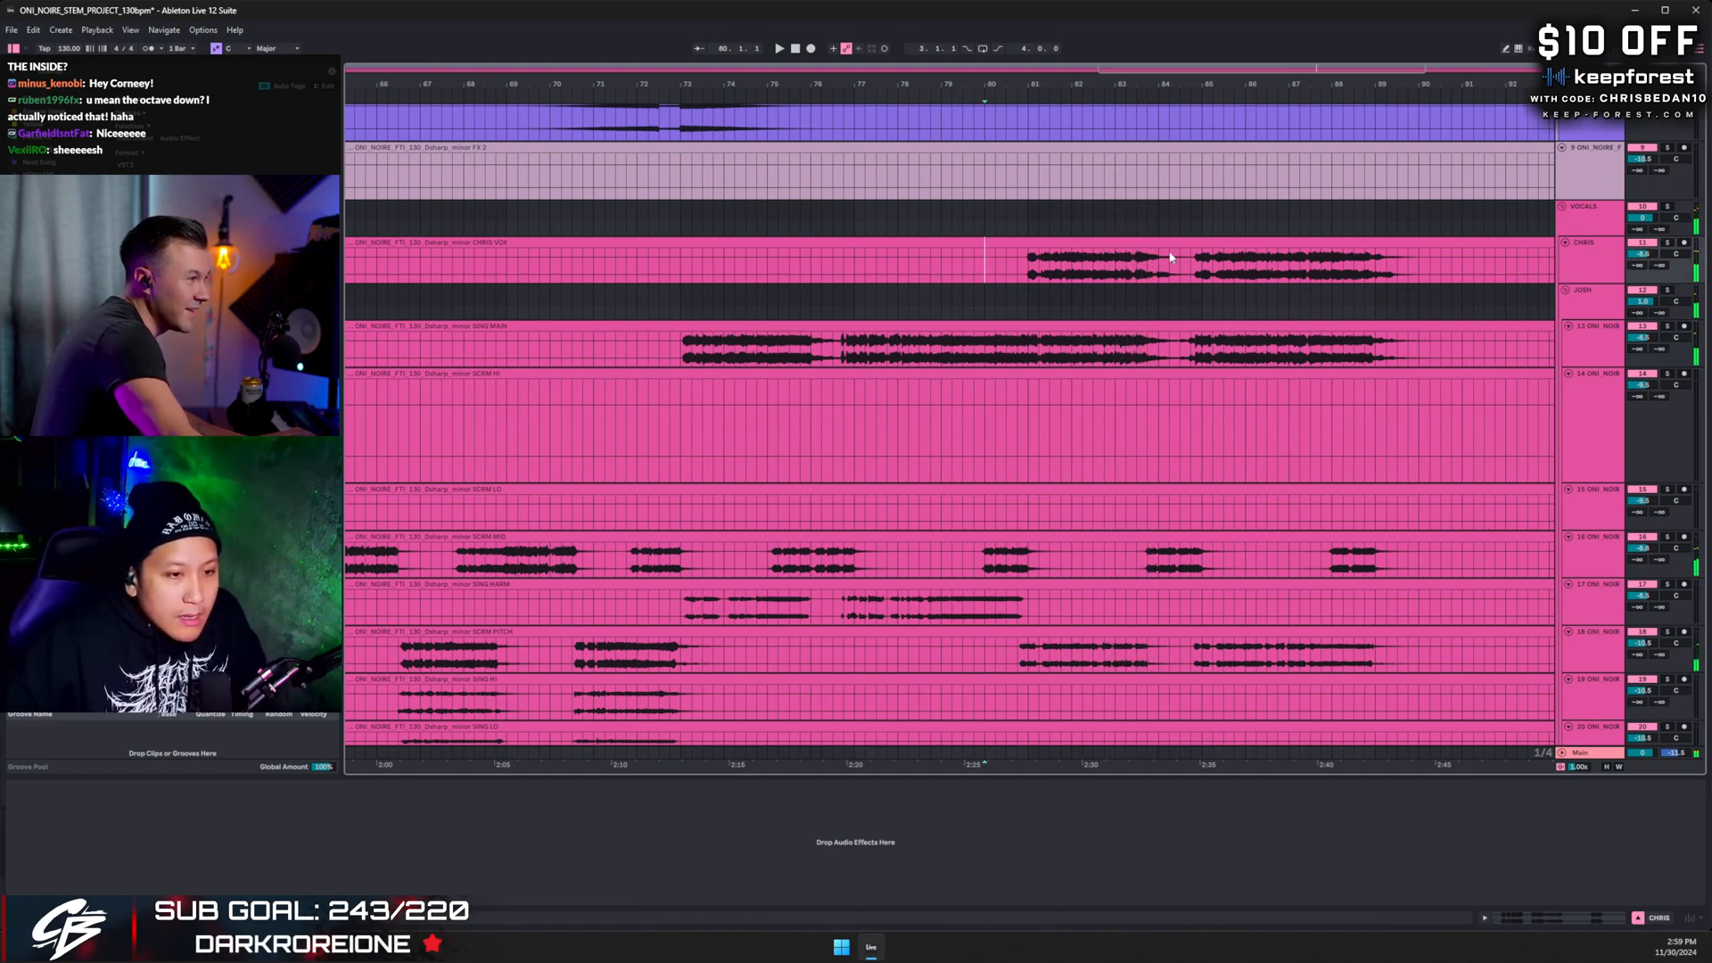
pyautogui.click(1670, 207)
pyautogui.press('space')
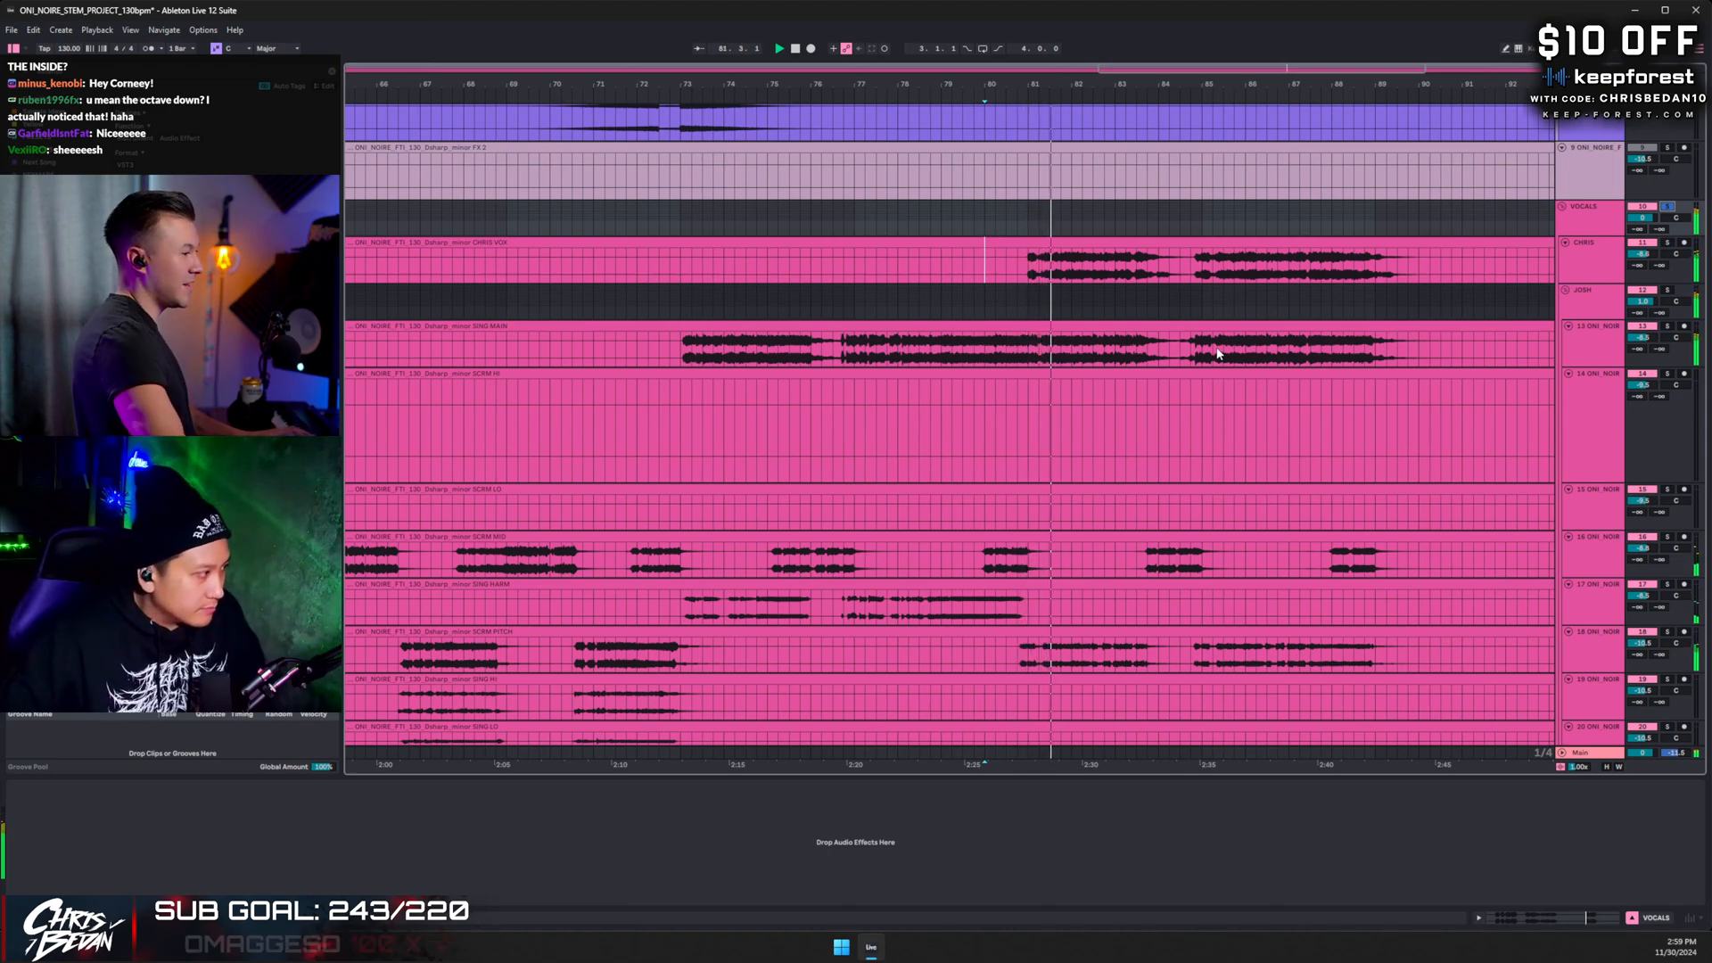
pyautogui.scroll(-3, 1055, 466)
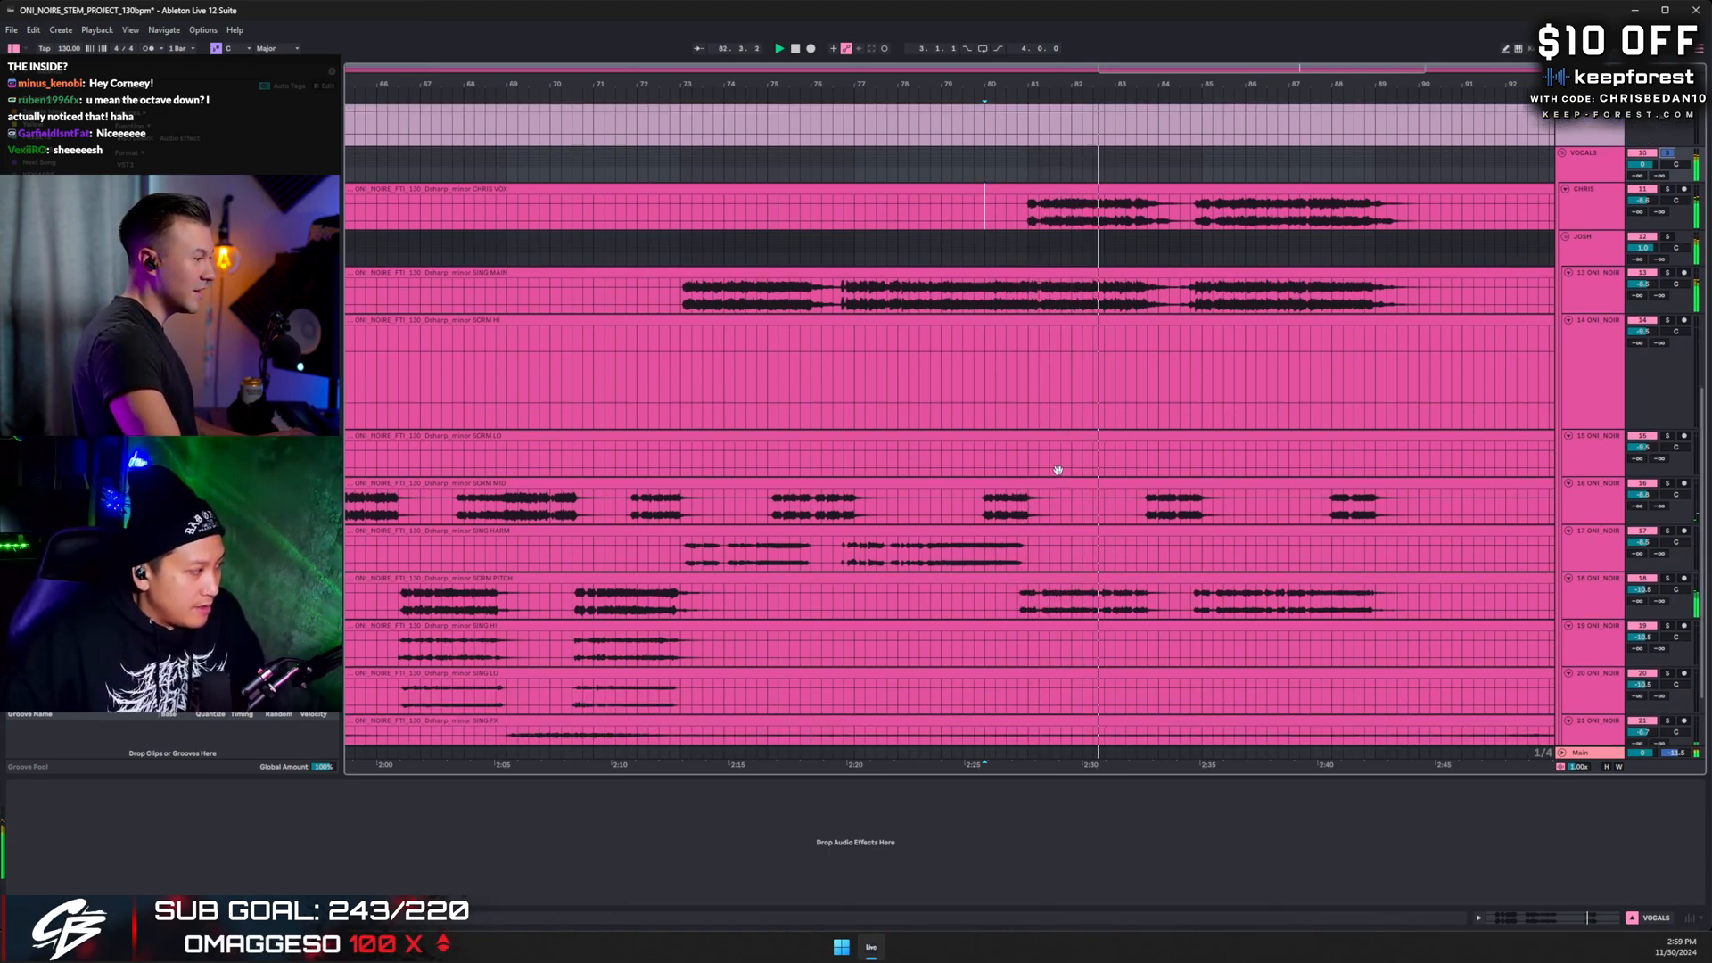
pyautogui.scroll(2, 1121, 375)
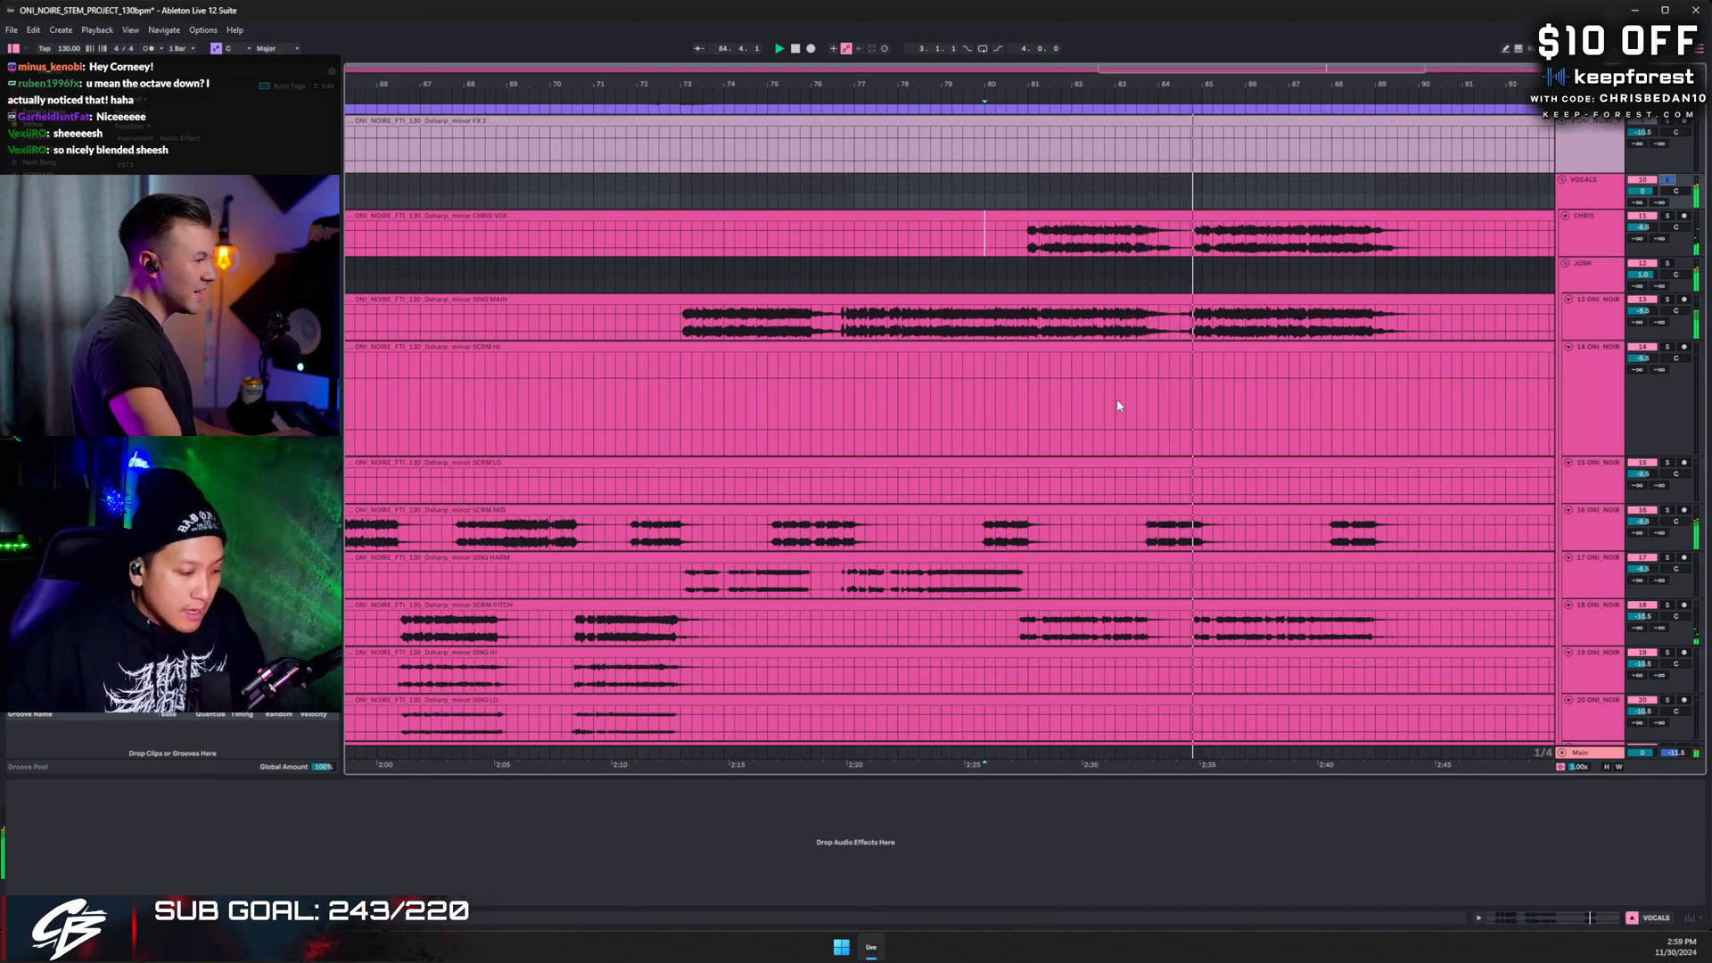
pyautogui.scroll(-3, 1117, 404)
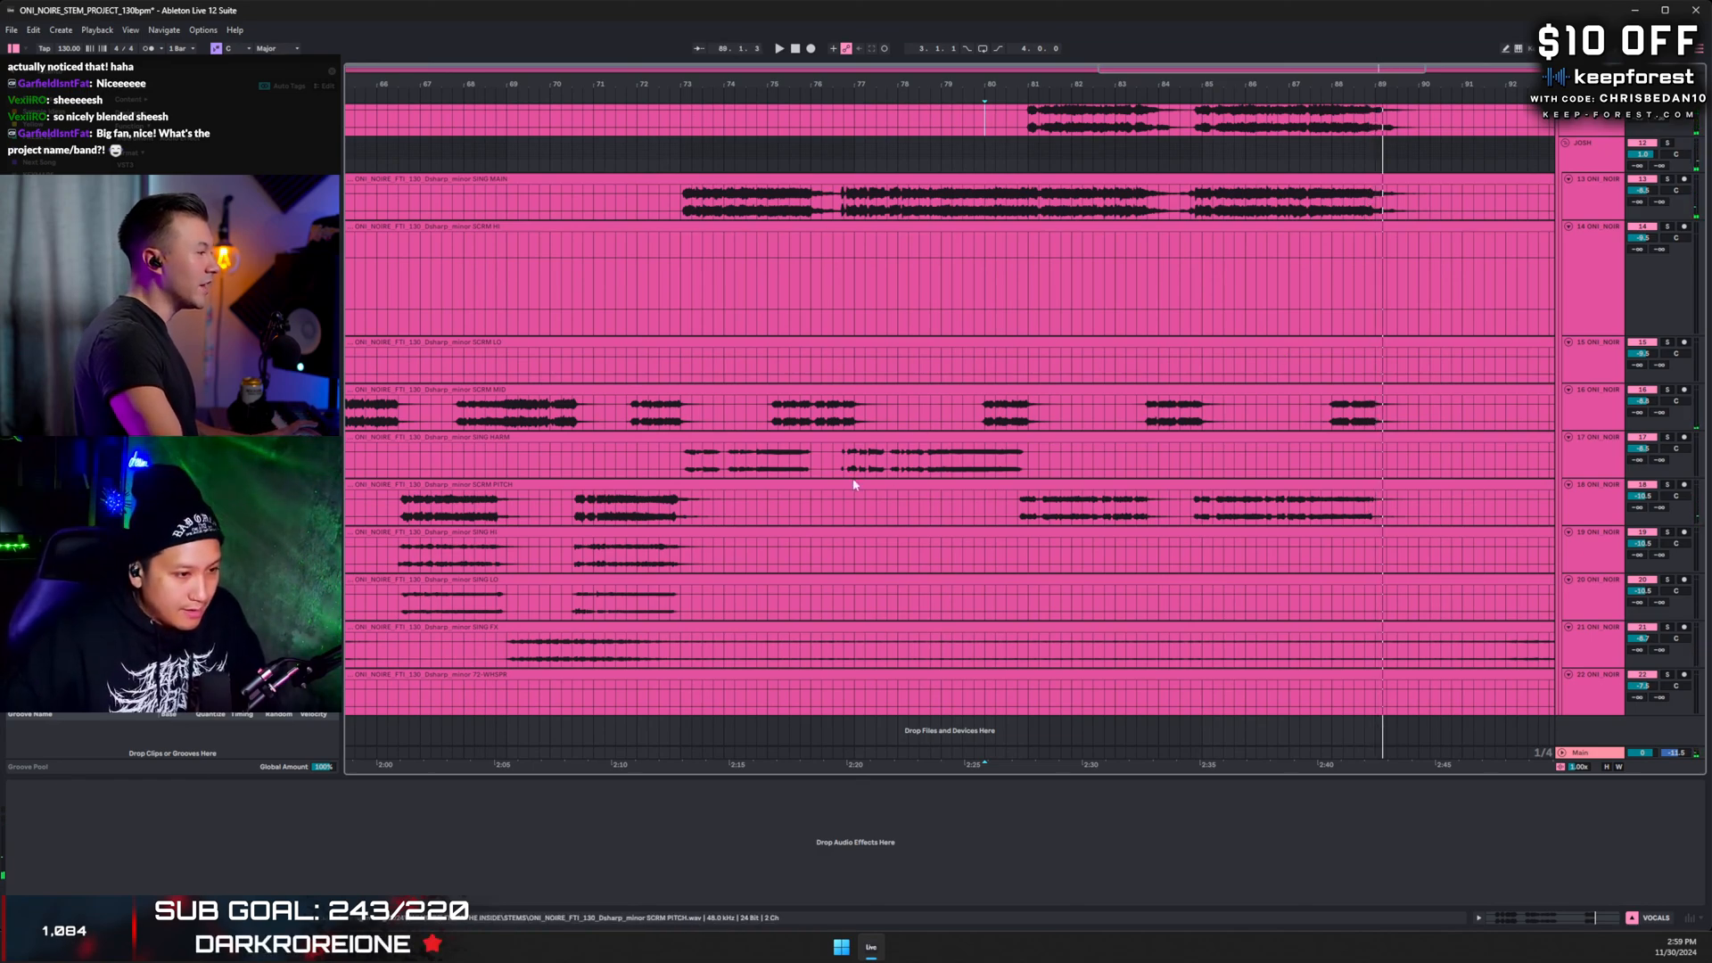
pyautogui.press('space')
# - Highlight the SING MAIN phrases from bar 73 to about bar 89, then the SCRM MID phrases over the same range
pyautogui.scroll(4, 854, 484)
pyautogui.click(681, 348)
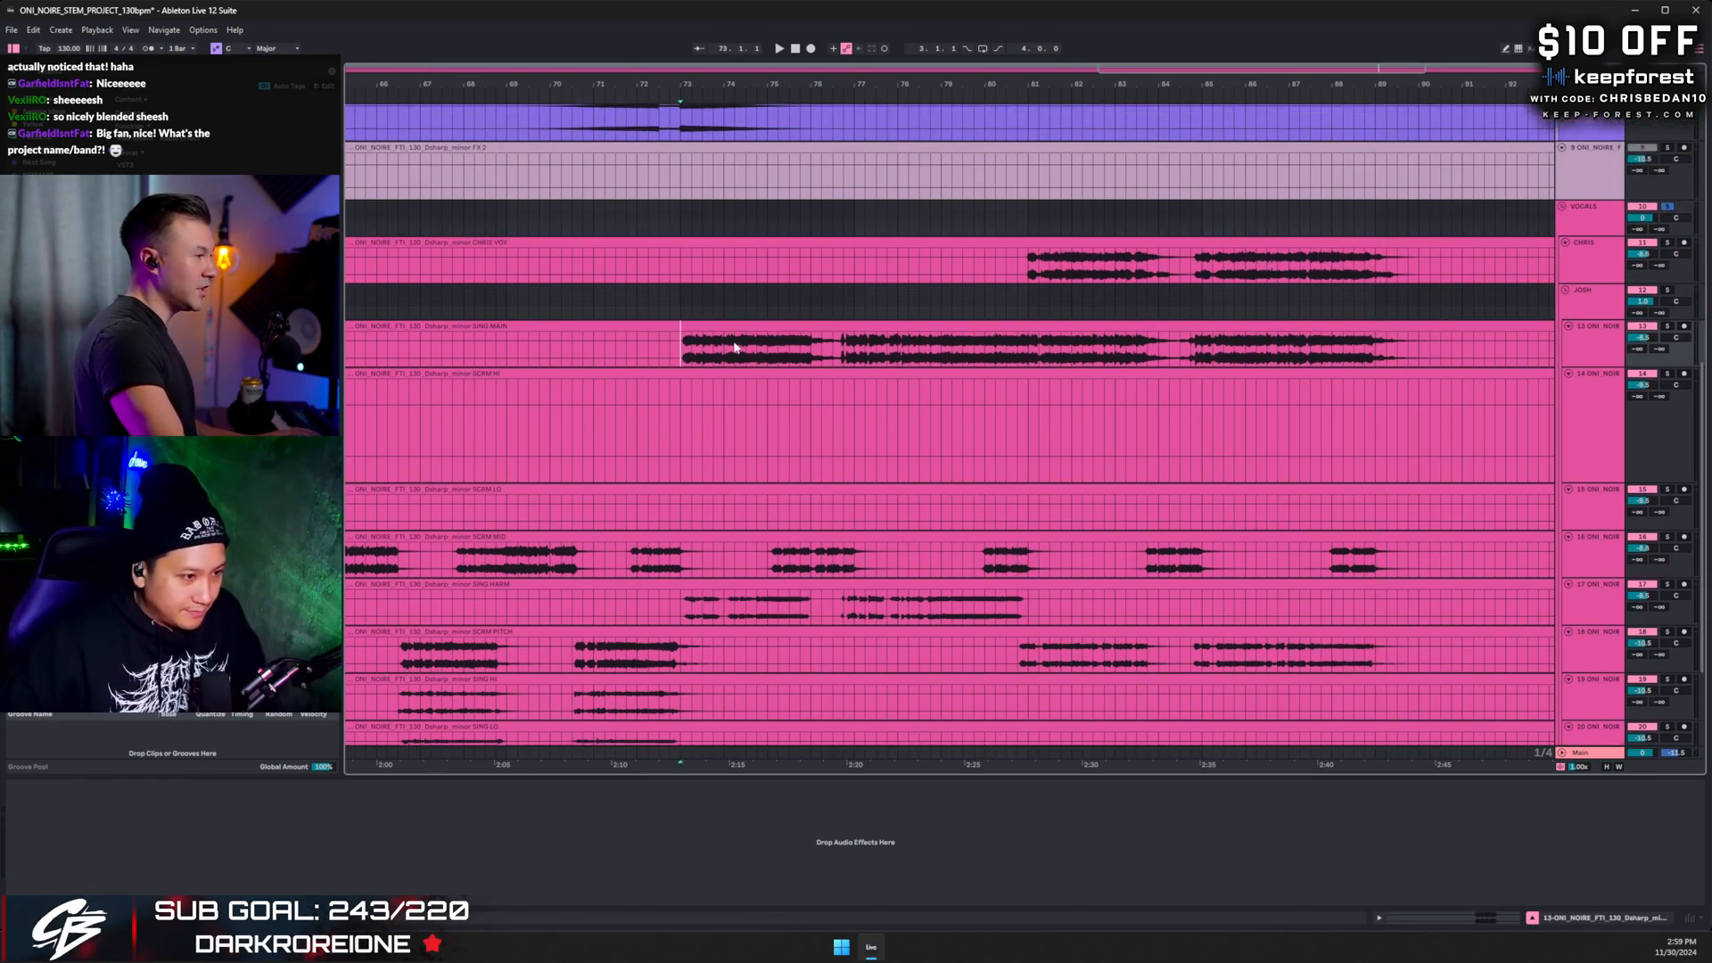
pyautogui.keyDown('shift'); pyautogui.click(1384, 334); pyautogui.keyUp('shift')
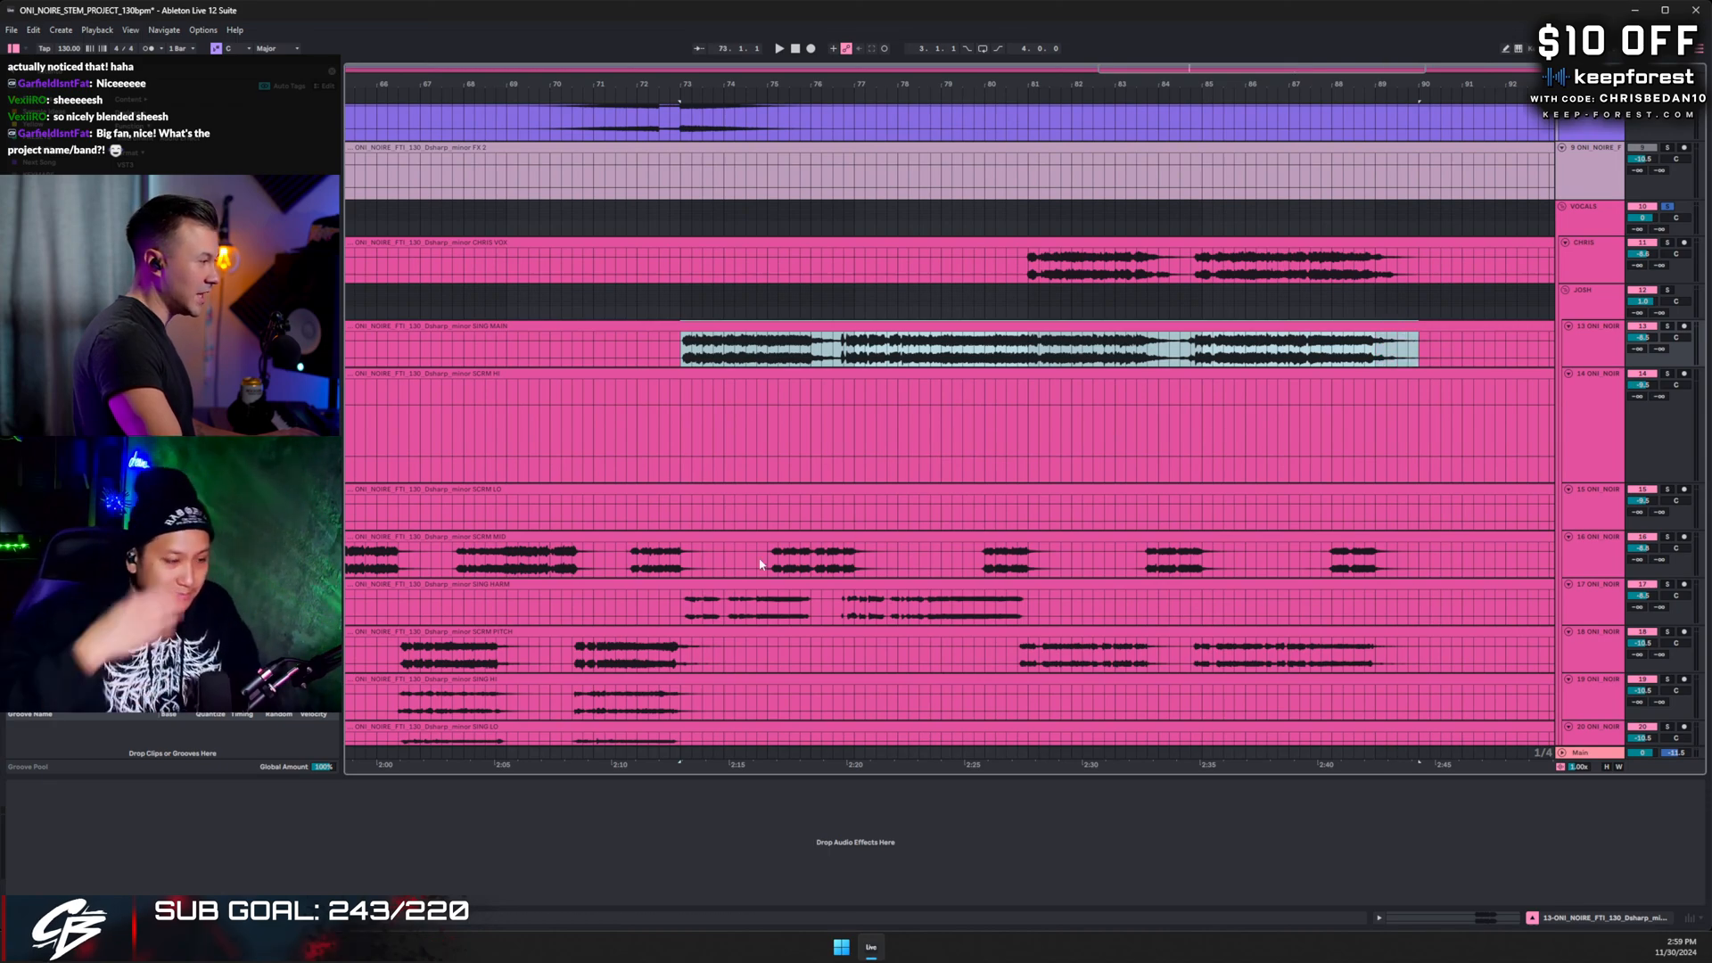
pyautogui.moveTo(686, 563); pyautogui.dragTo(1409, 558)
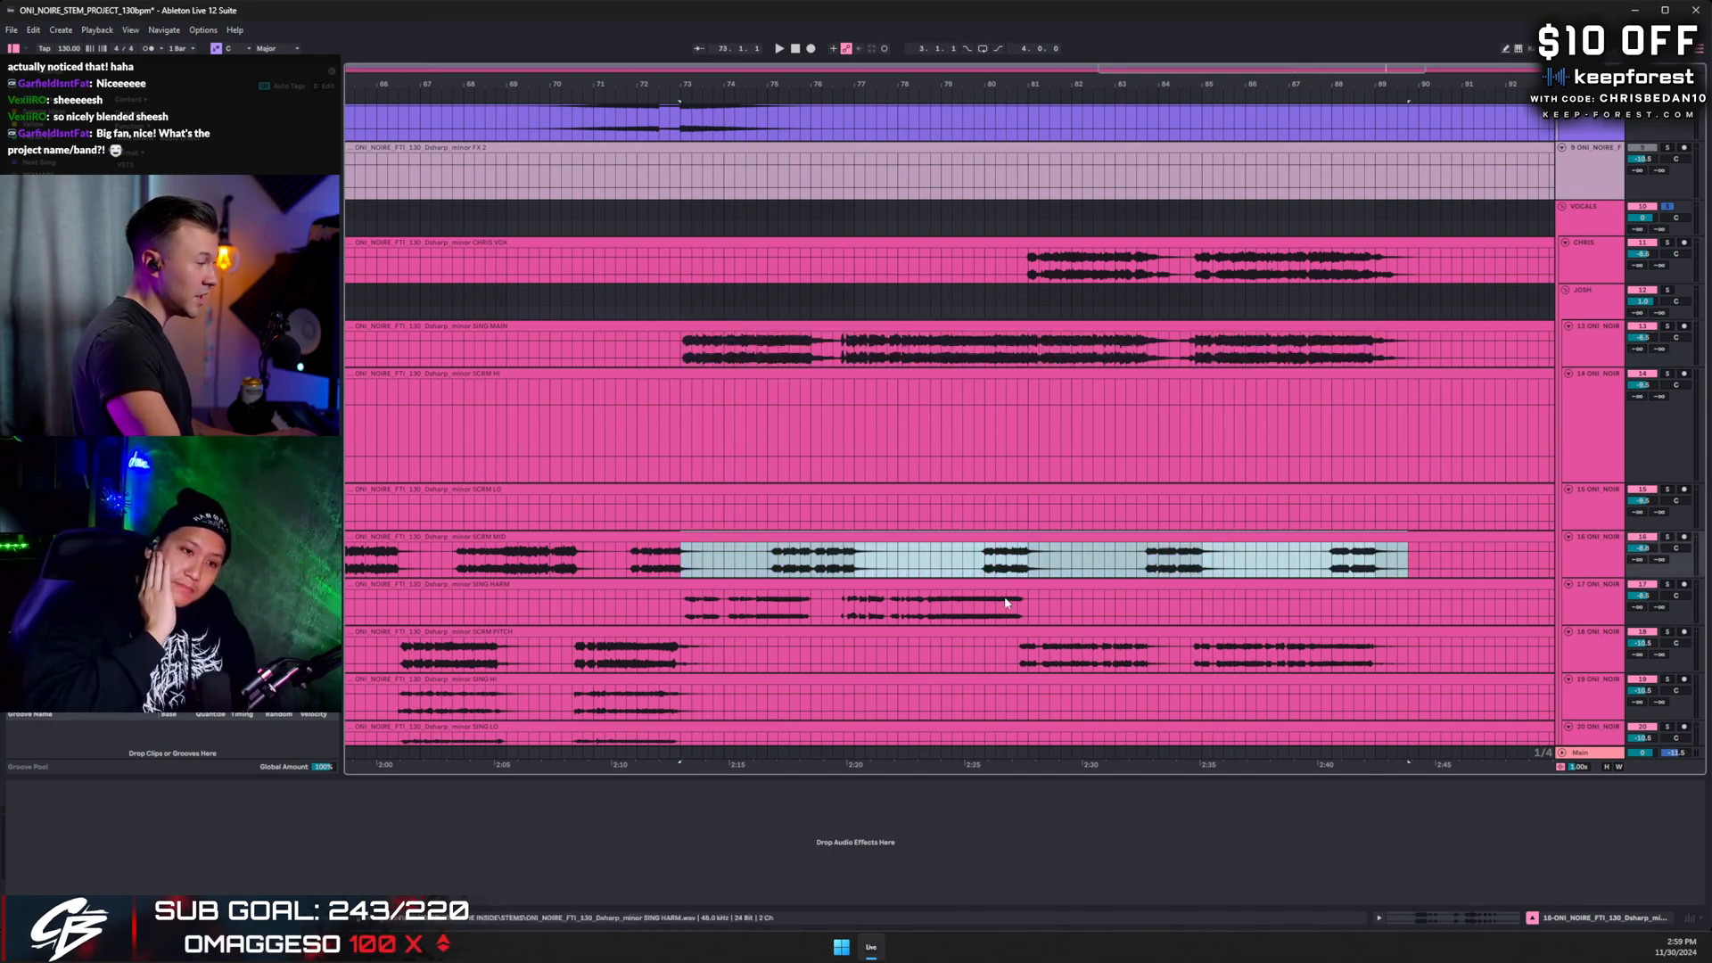
# - Play the SING HARM stem soloed from bar 73, then add SING MAIN and SCRM MID to the solo one by one
pyautogui.click(681, 610)
pyautogui.click(1664, 585)
pyautogui.press('space')
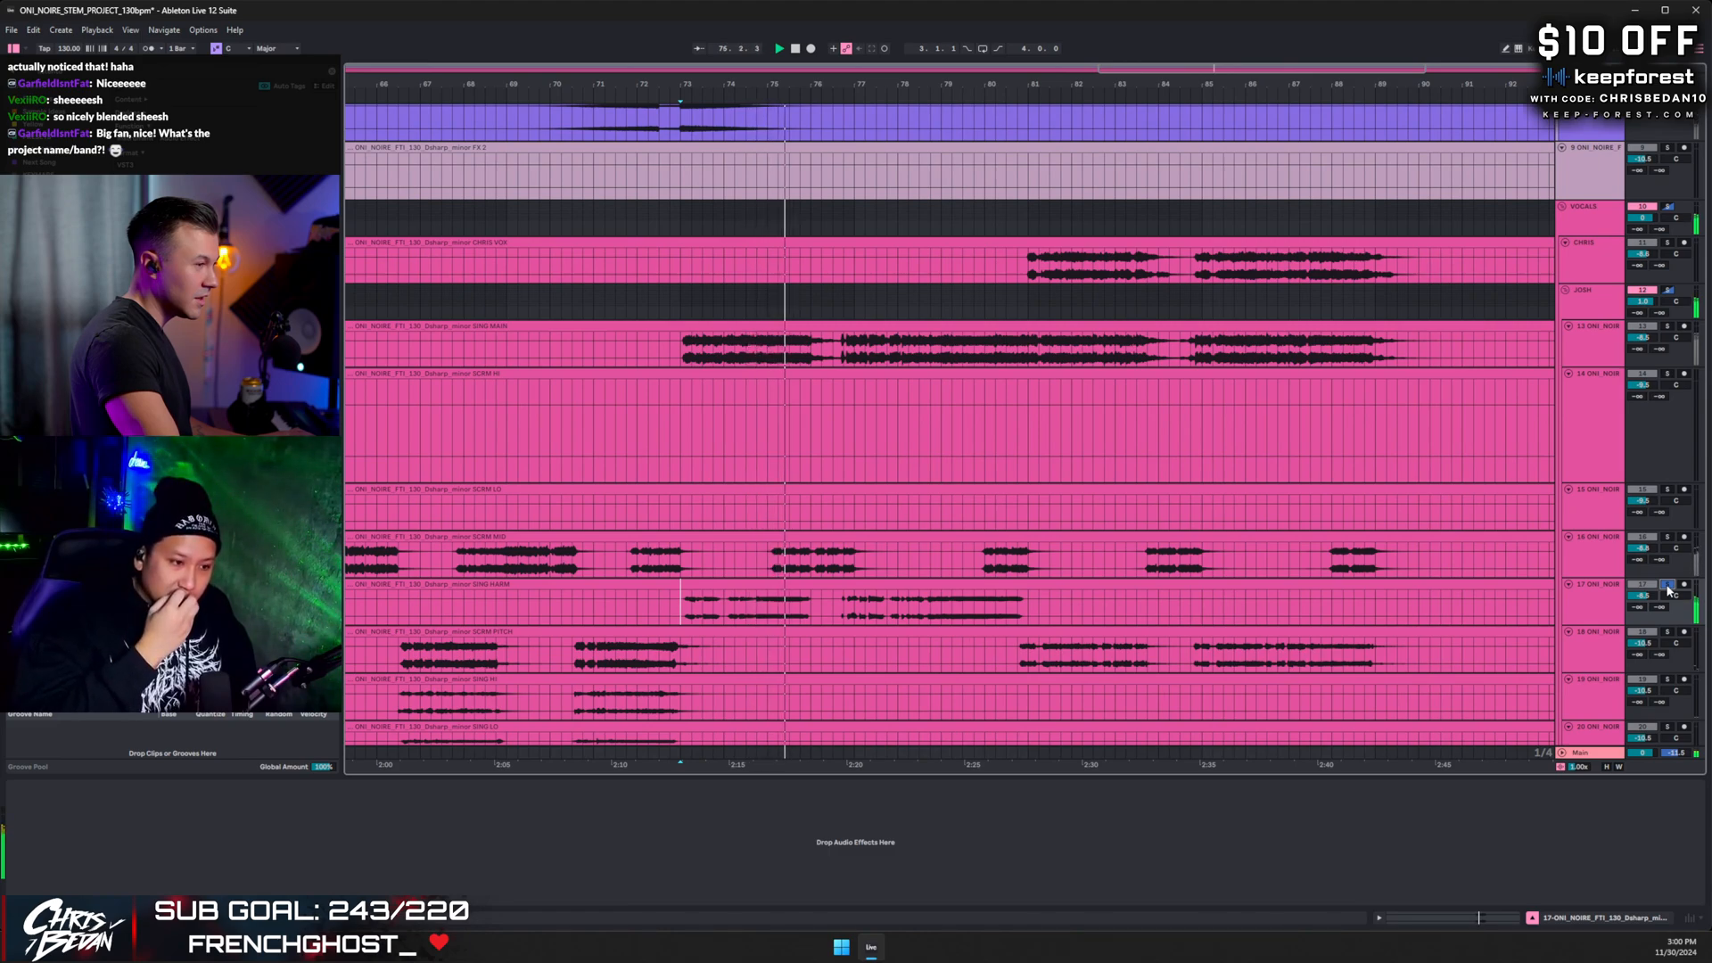
pyautogui.click(1667, 326)
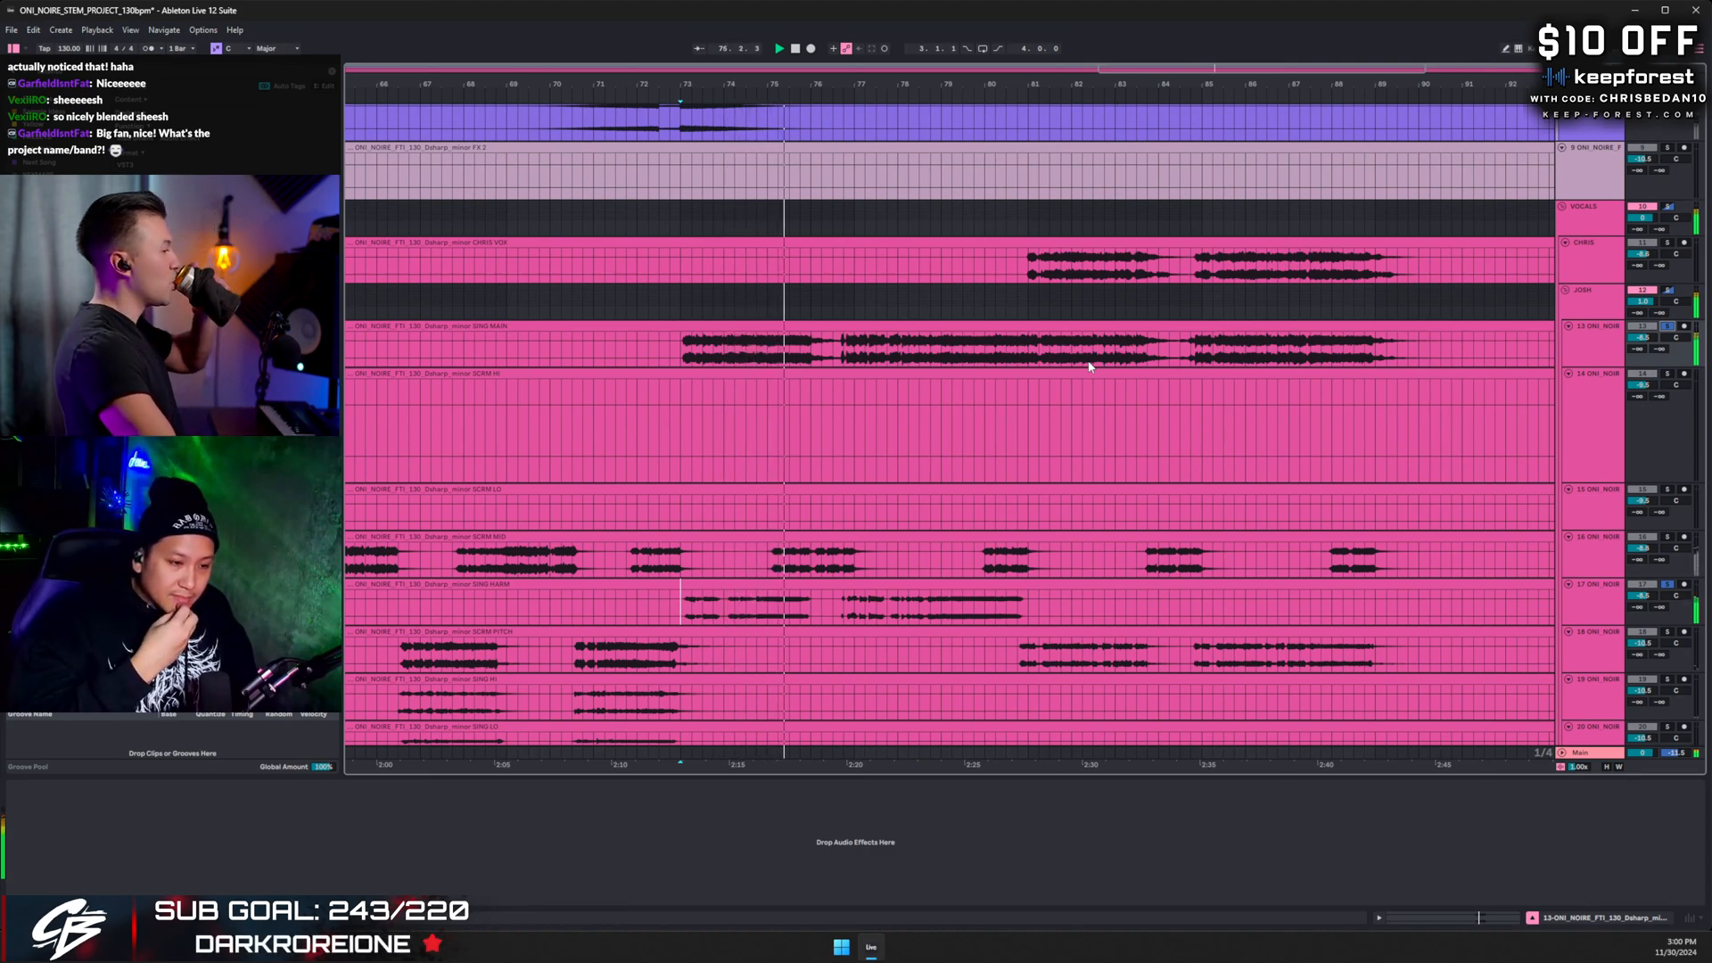
pyautogui.click(1676, 538)
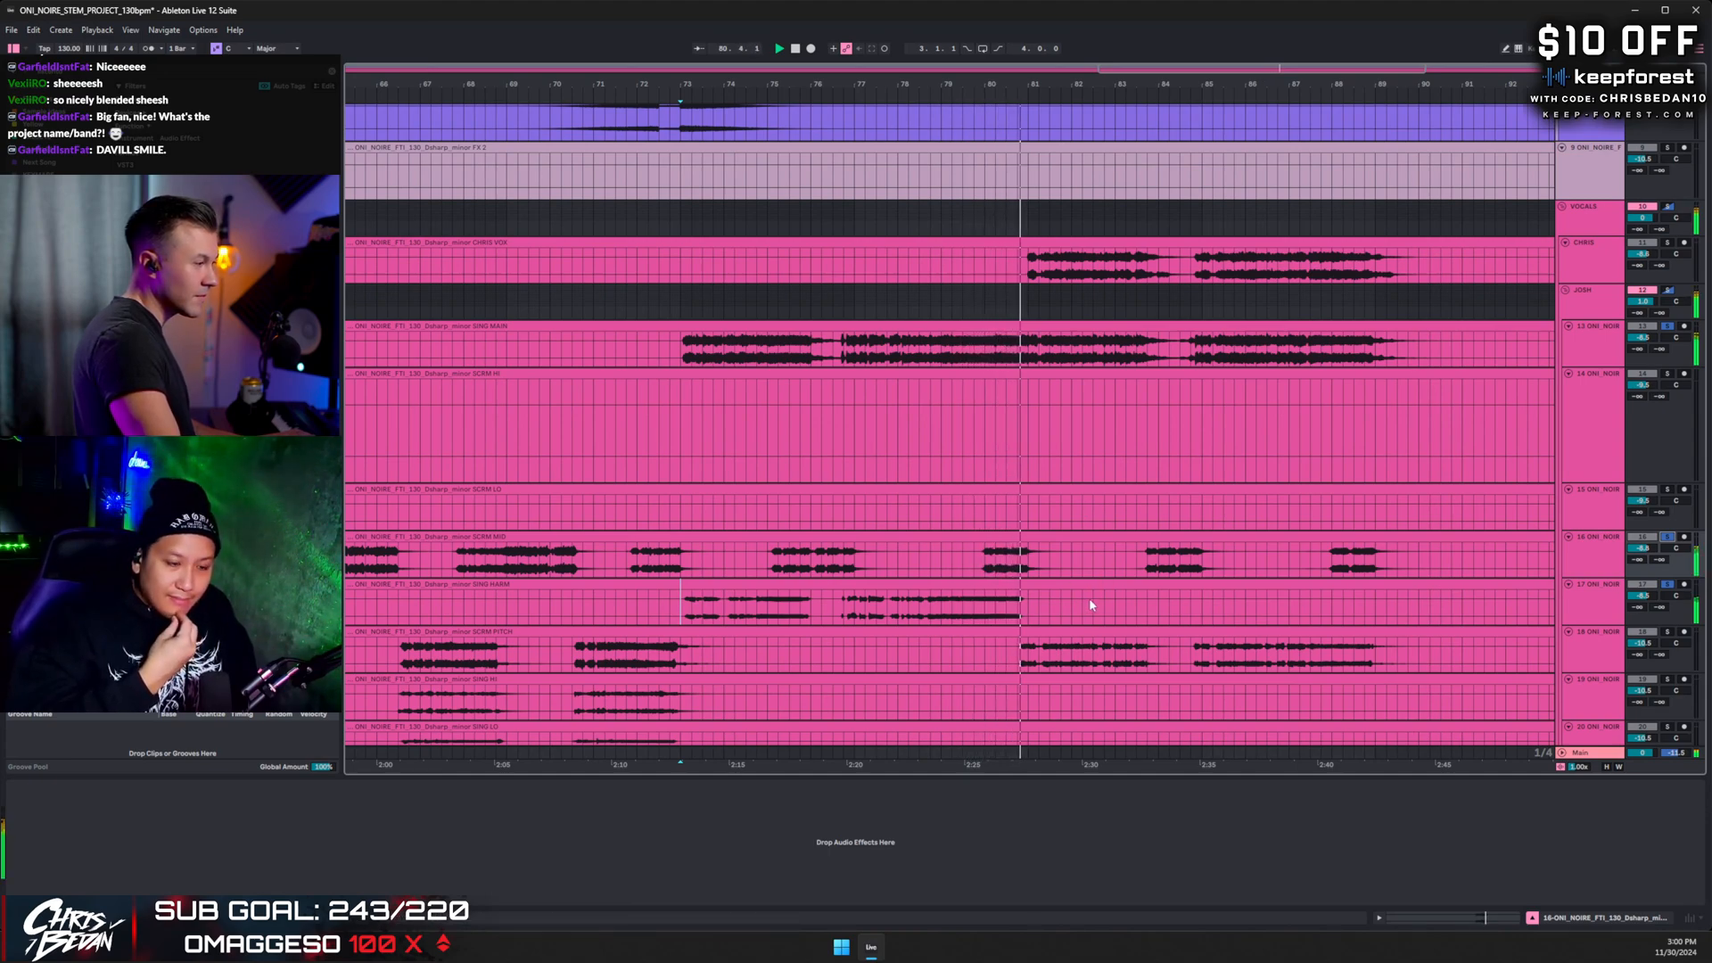
# - Audition the SCRM PITCH stem on its own during the phrases from about bar 81
pyautogui.scroll(-1, 1089, 597)
pyautogui.click(1666, 594)
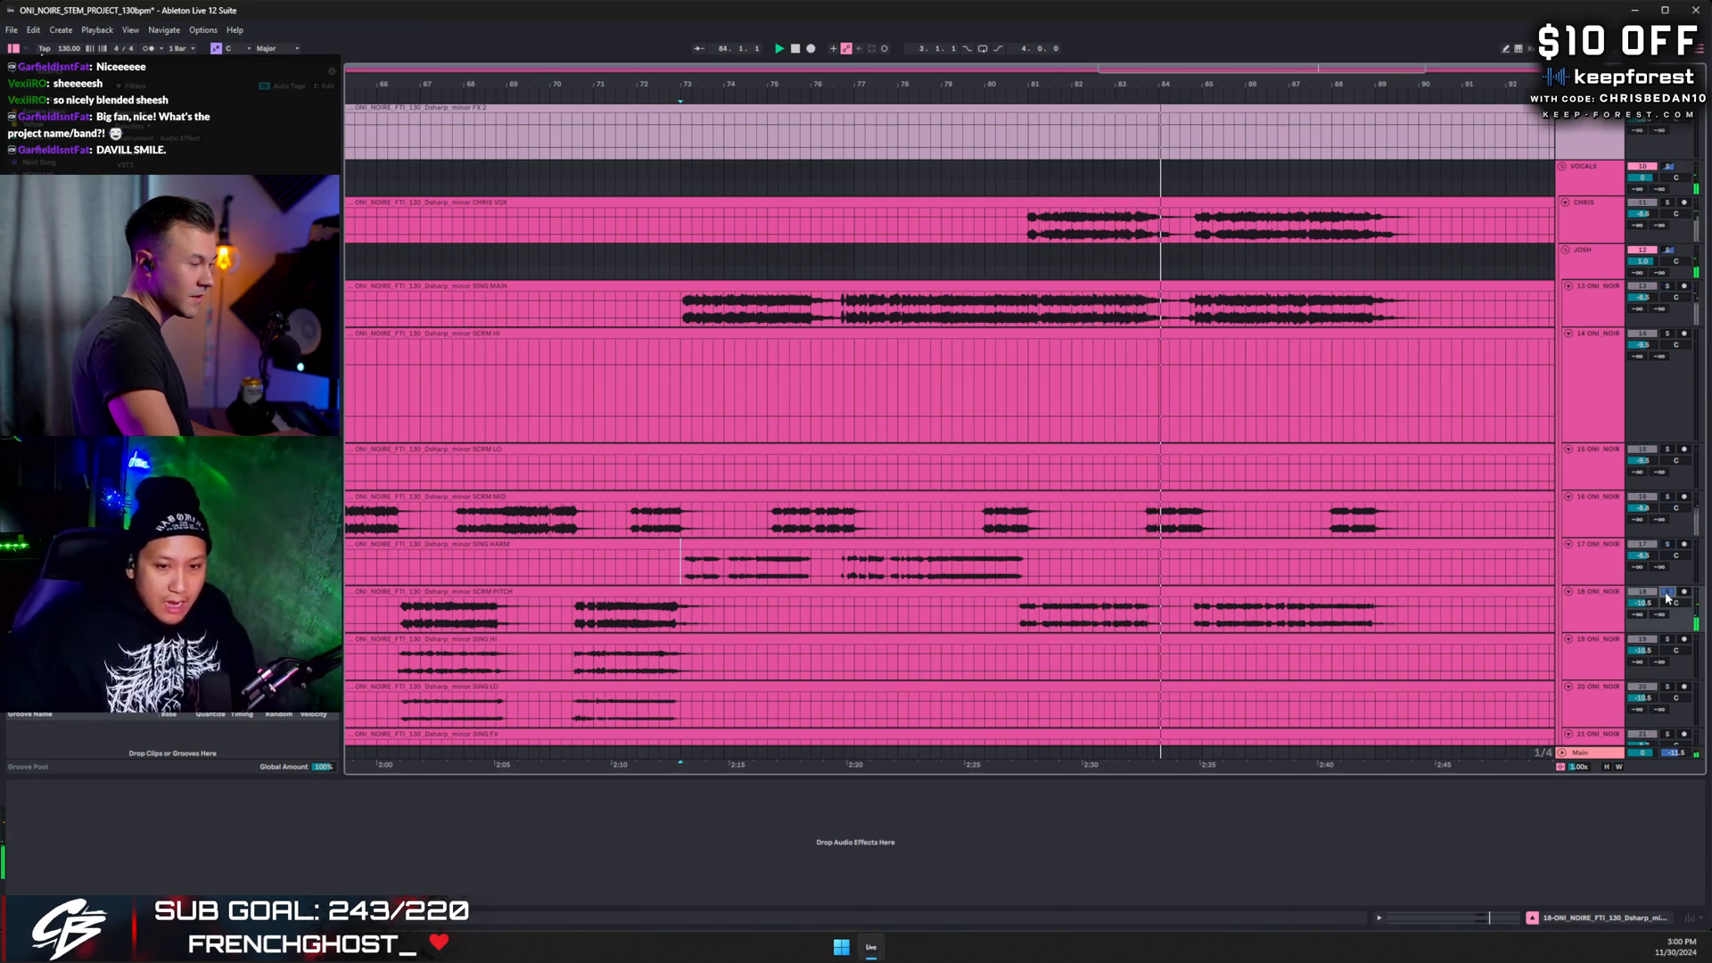
pyautogui.scroll(-2, 1648, 683)
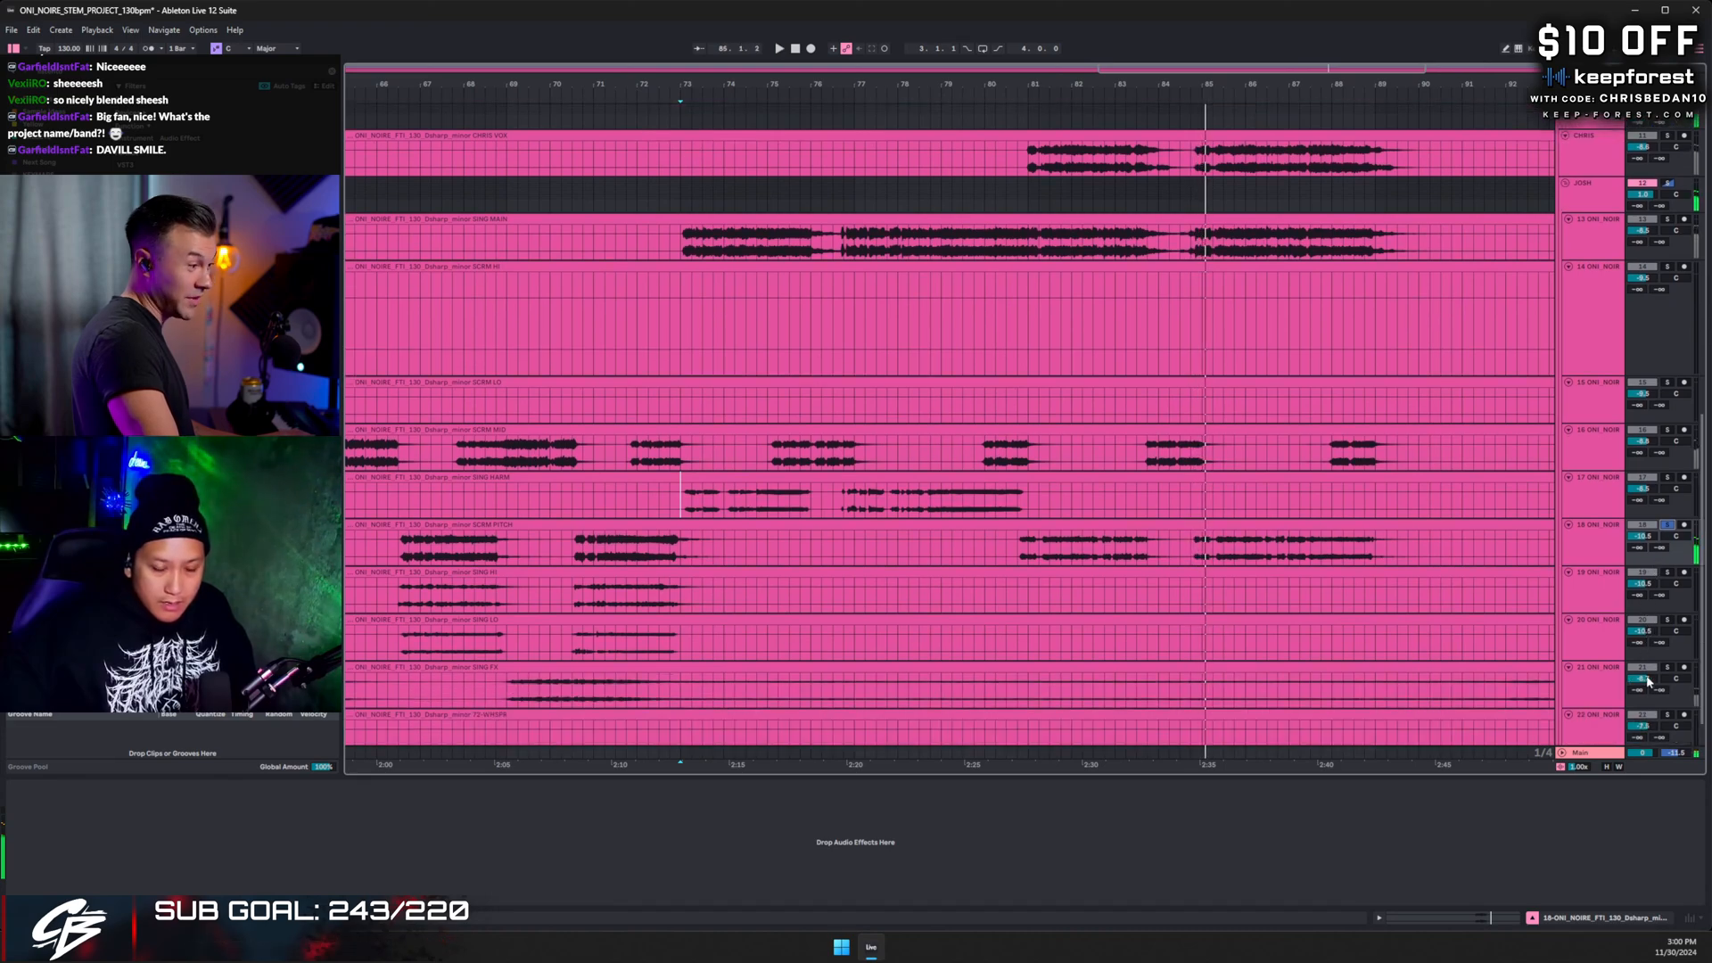
# - Solo the SING FX stem and play it from about bar 77
pyautogui.click(1667, 668)
pyautogui.click(876, 678)
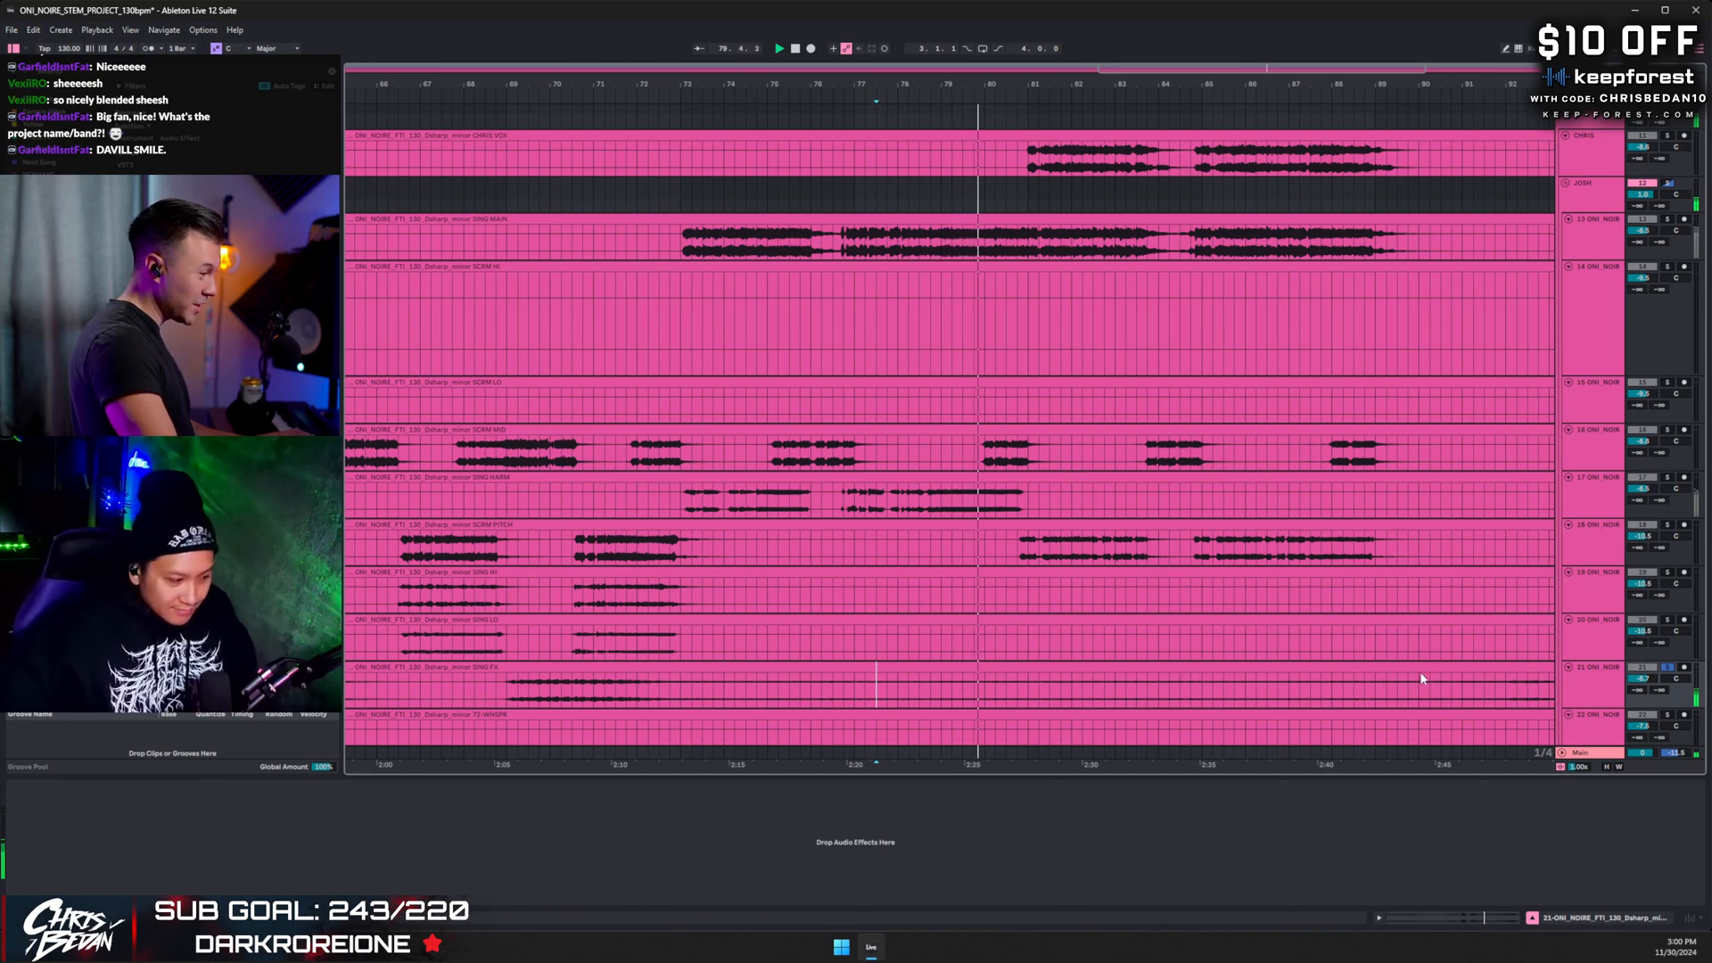
pyautogui.scroll(3, 1444, 339)
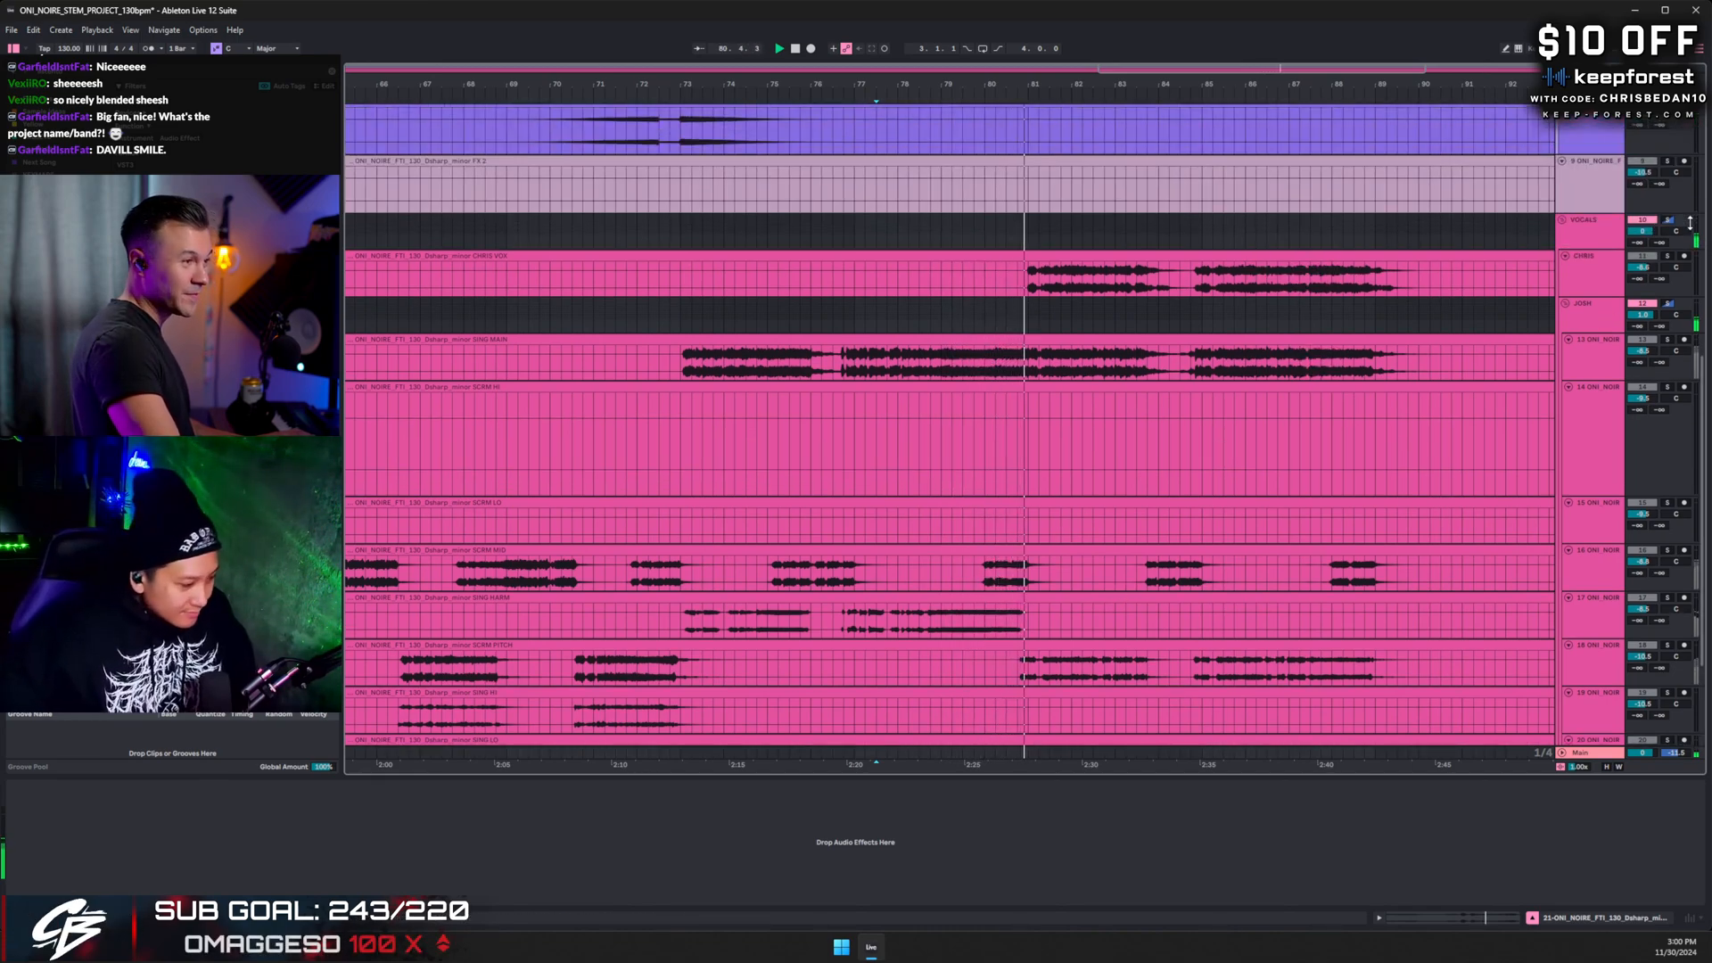
# - Play only the VOCALS group from just before the SING MAIN entry near bar 73, and reduce the SCRM HI track's height
pyautogui.click(1678, 222)
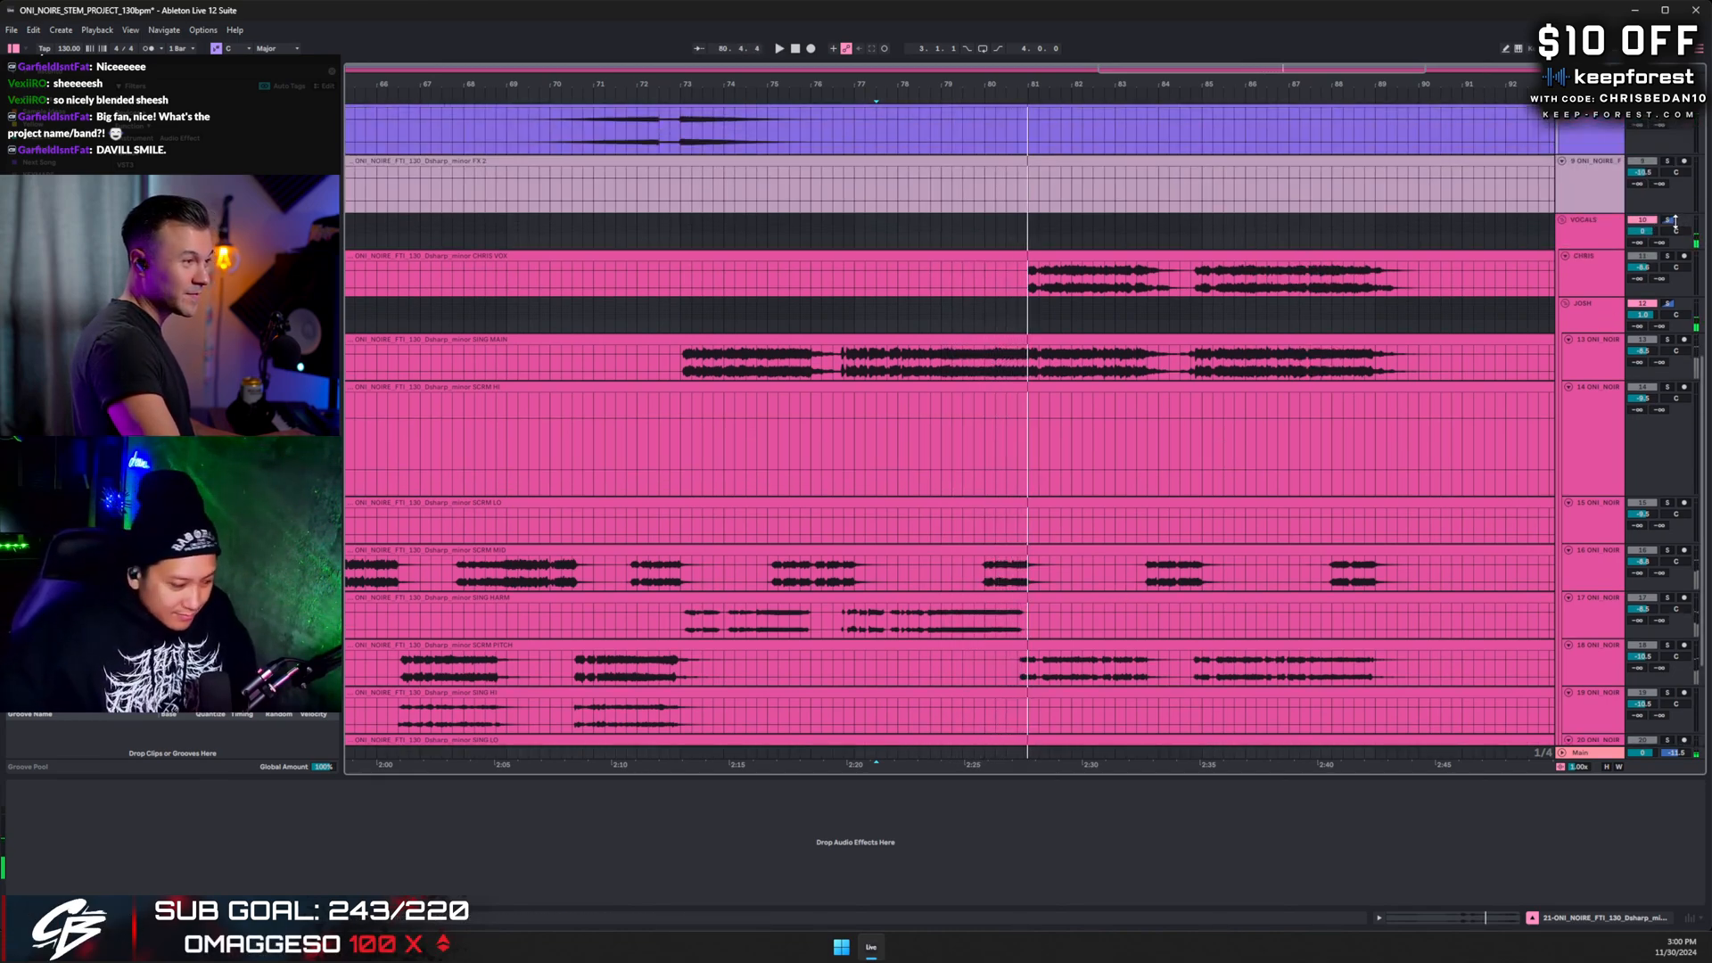
pyautogui.click(670, 356)
pyautogui.scroll(-4, 880, 366)
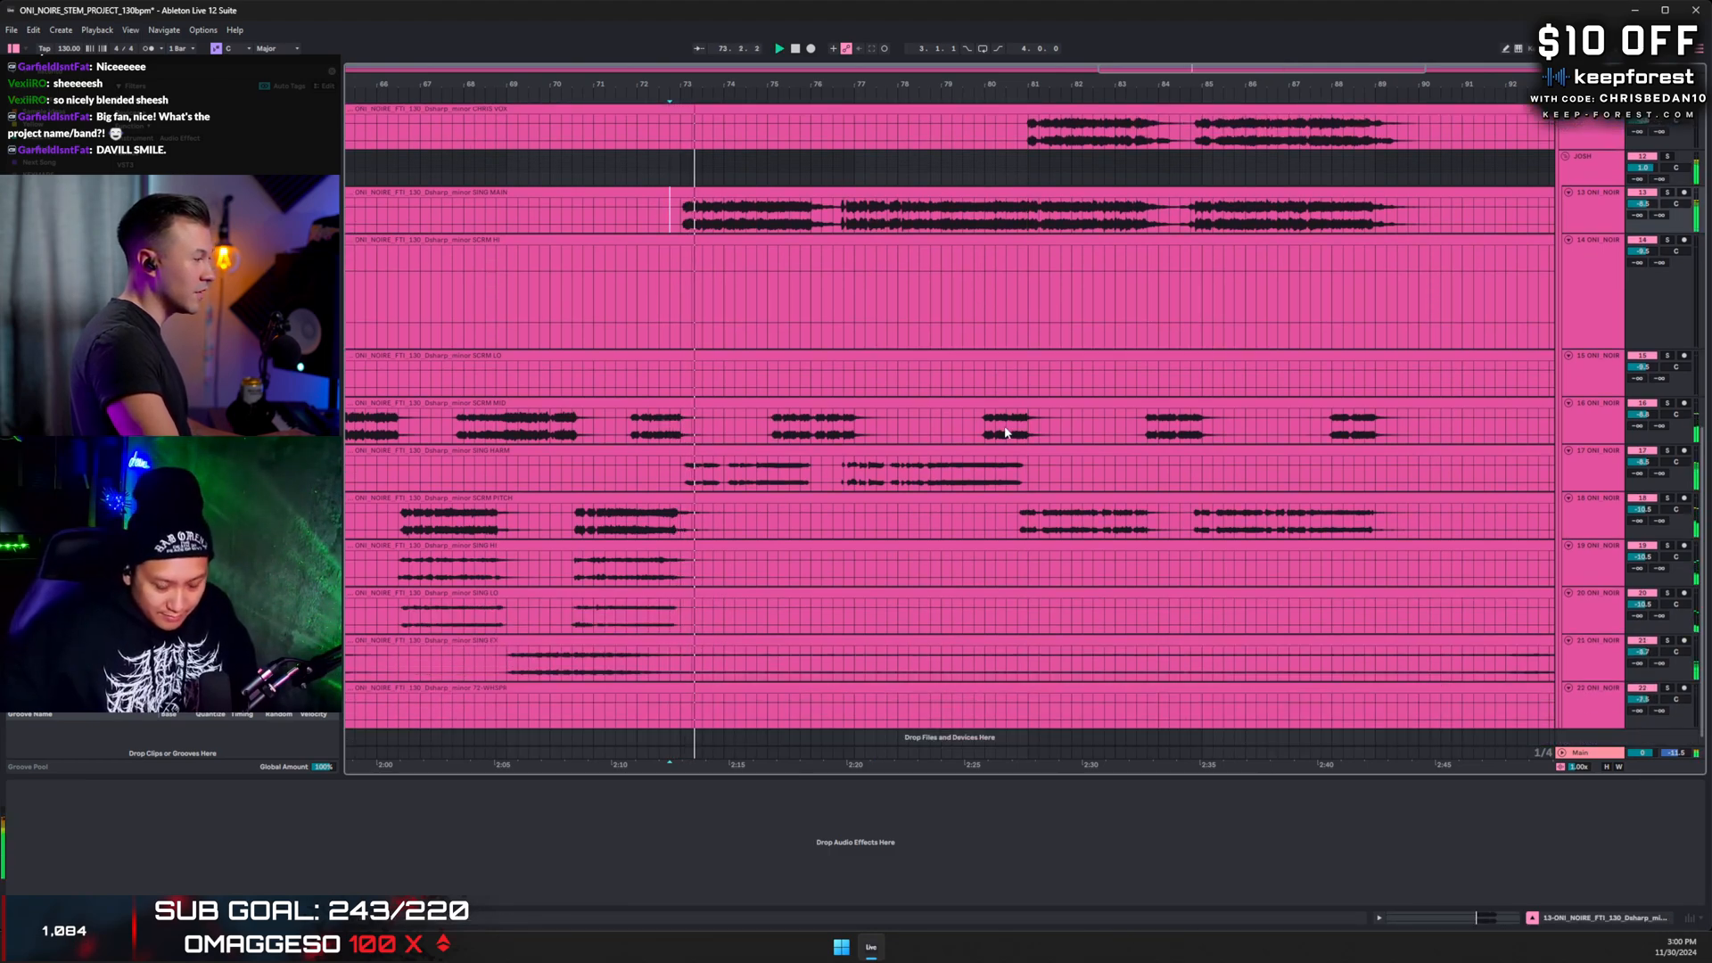
pyautogui.scroll(-1, 1026, 433)
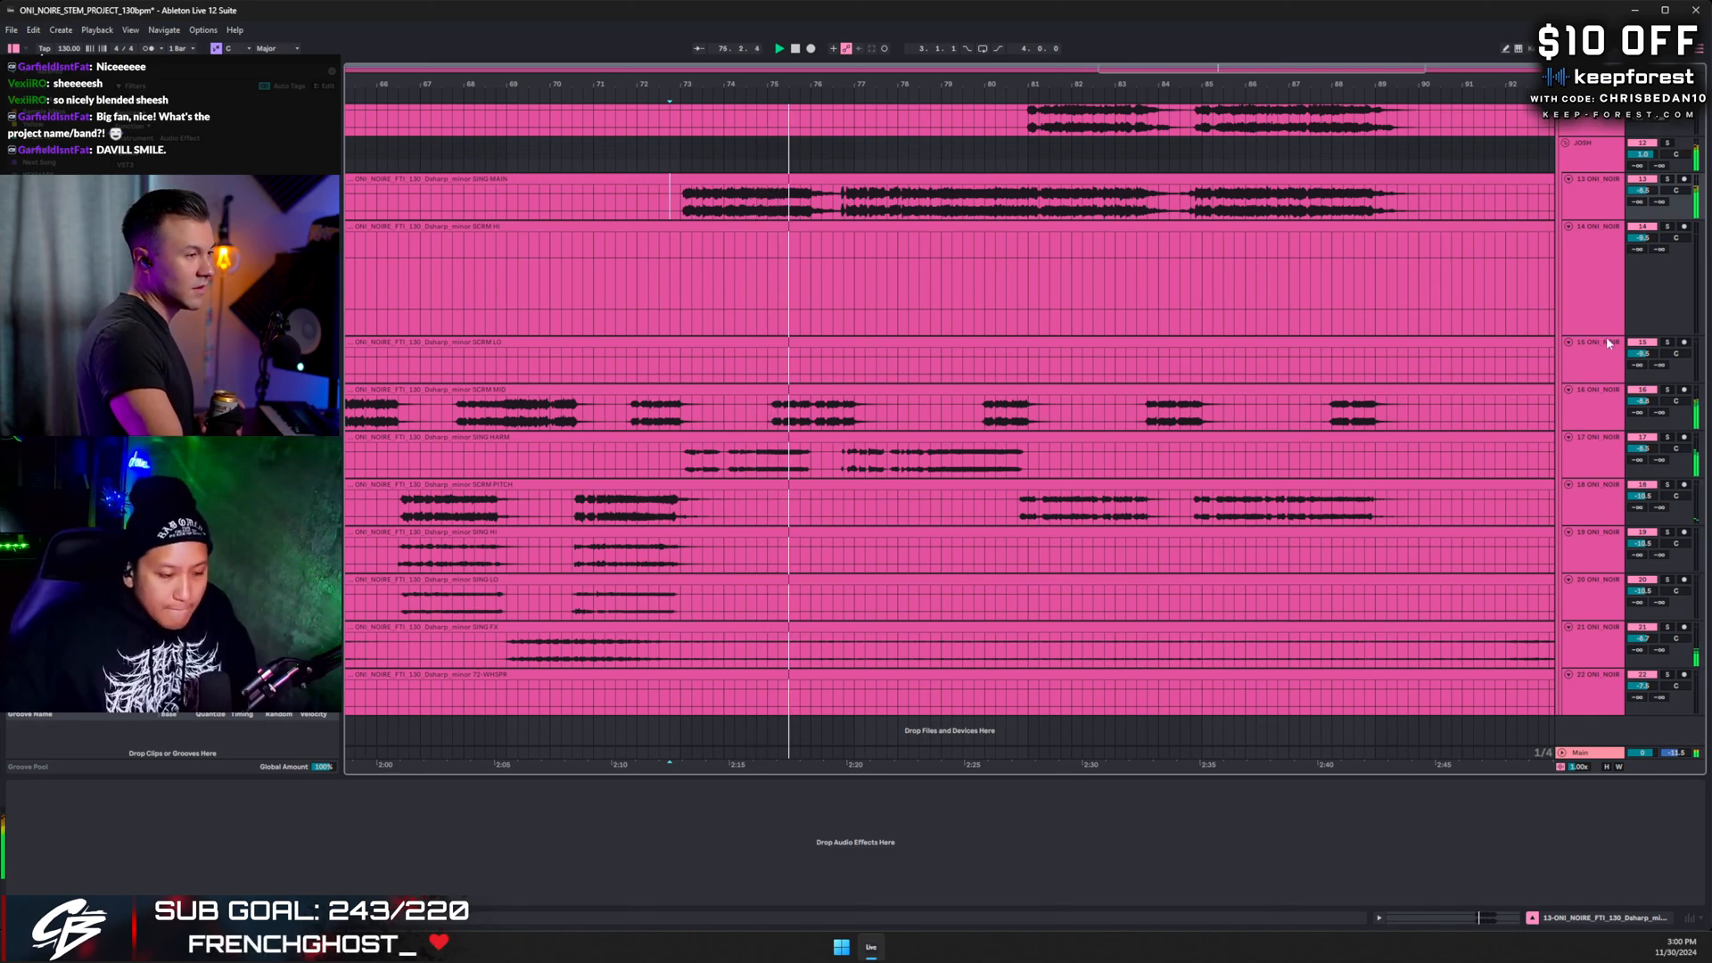
pyautogui.moveTo(1607, 338); pyautogui.dragTo(1472, 306)
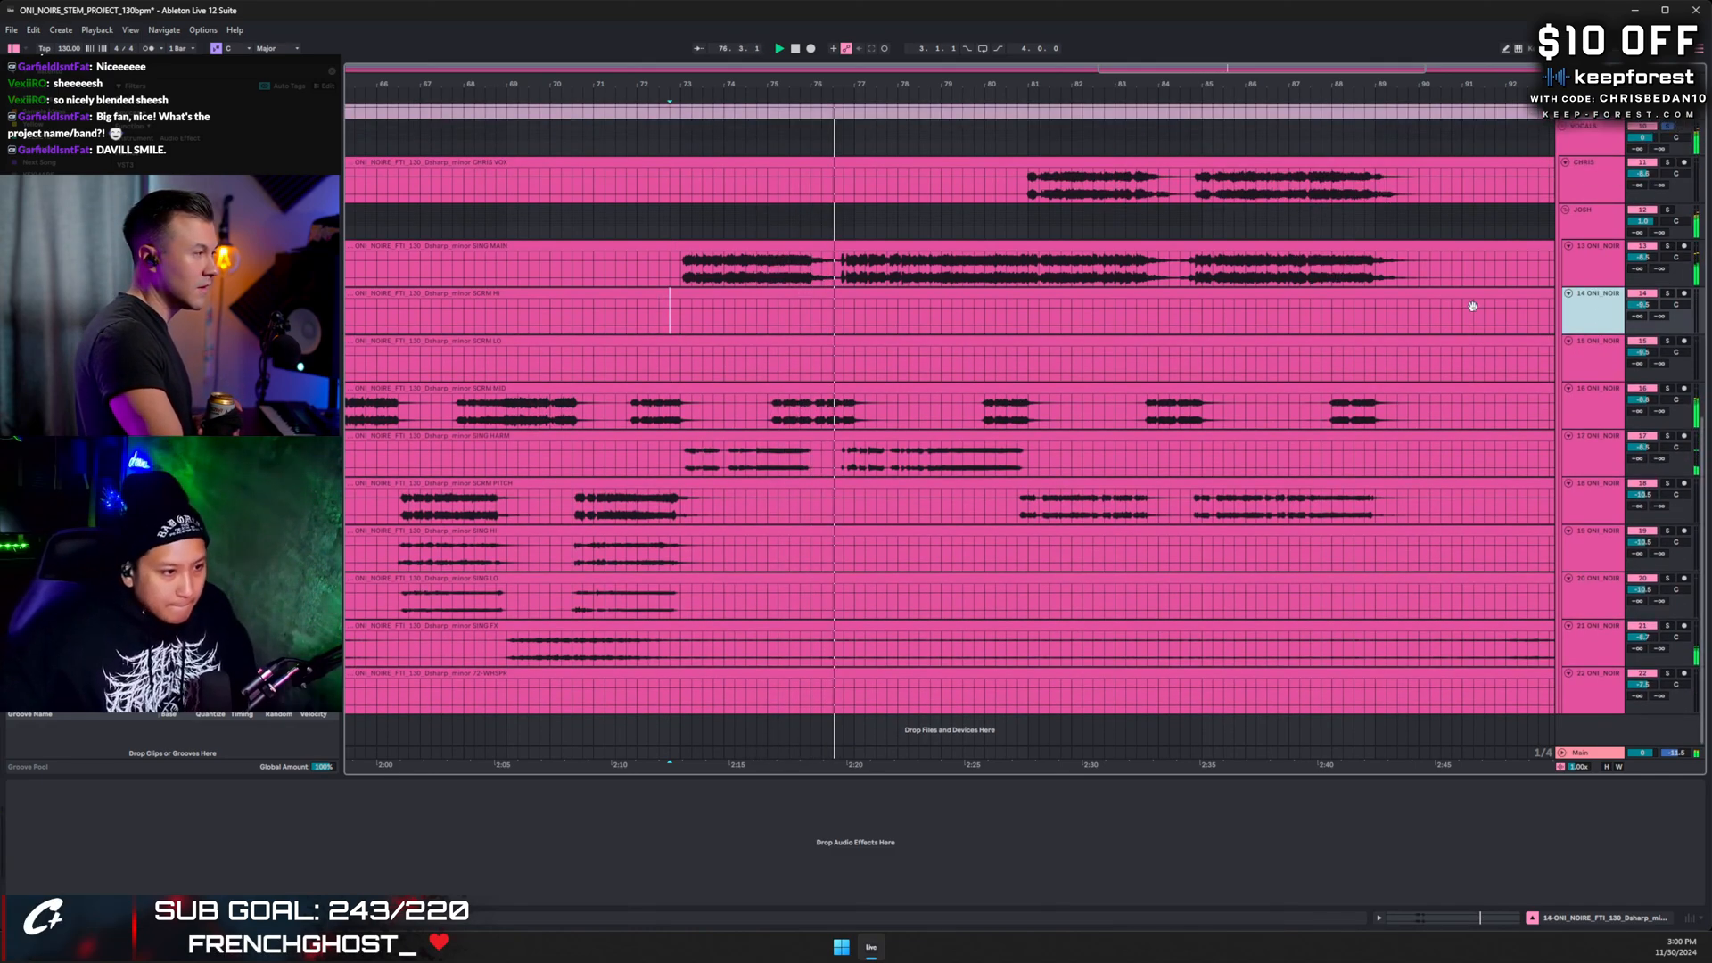
# - Follow the soloed vocals through the closing SING FX passage to about bar 99, then review the whole arrangement's vocal and instrument stems
pyautogui.scroll(3, 1472, 305)
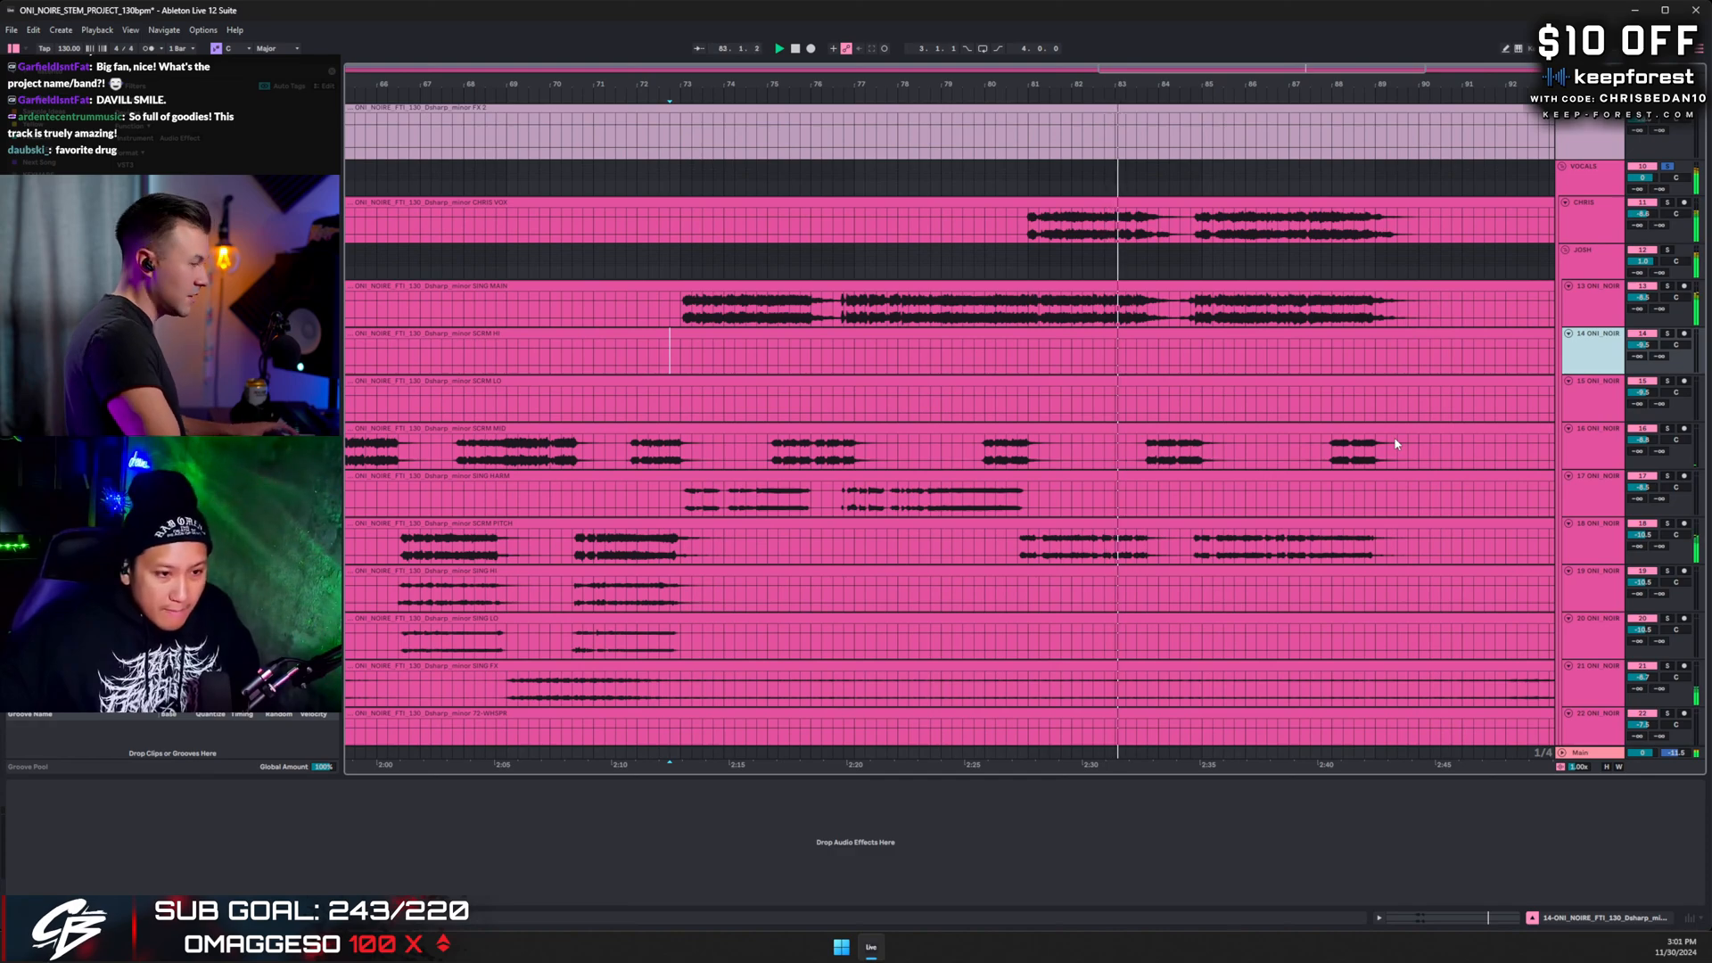
pyautogui.hscroll(3, 1153, 475)
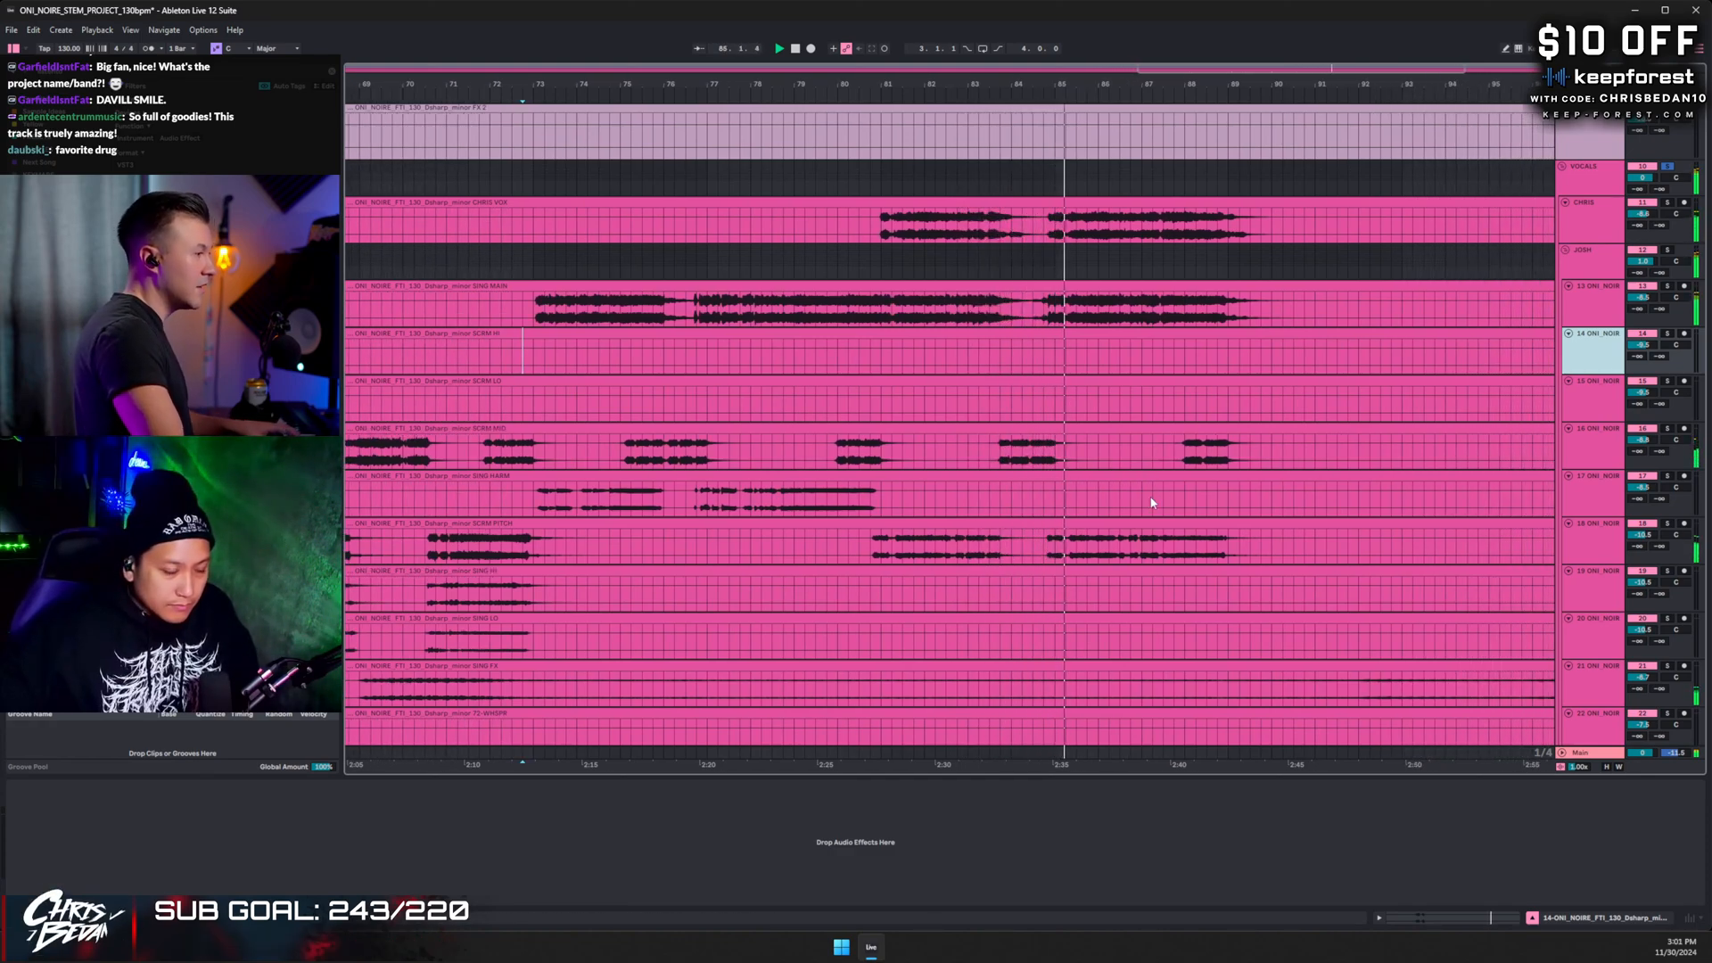
pyautogui.scroll(-1, 1155, 502)
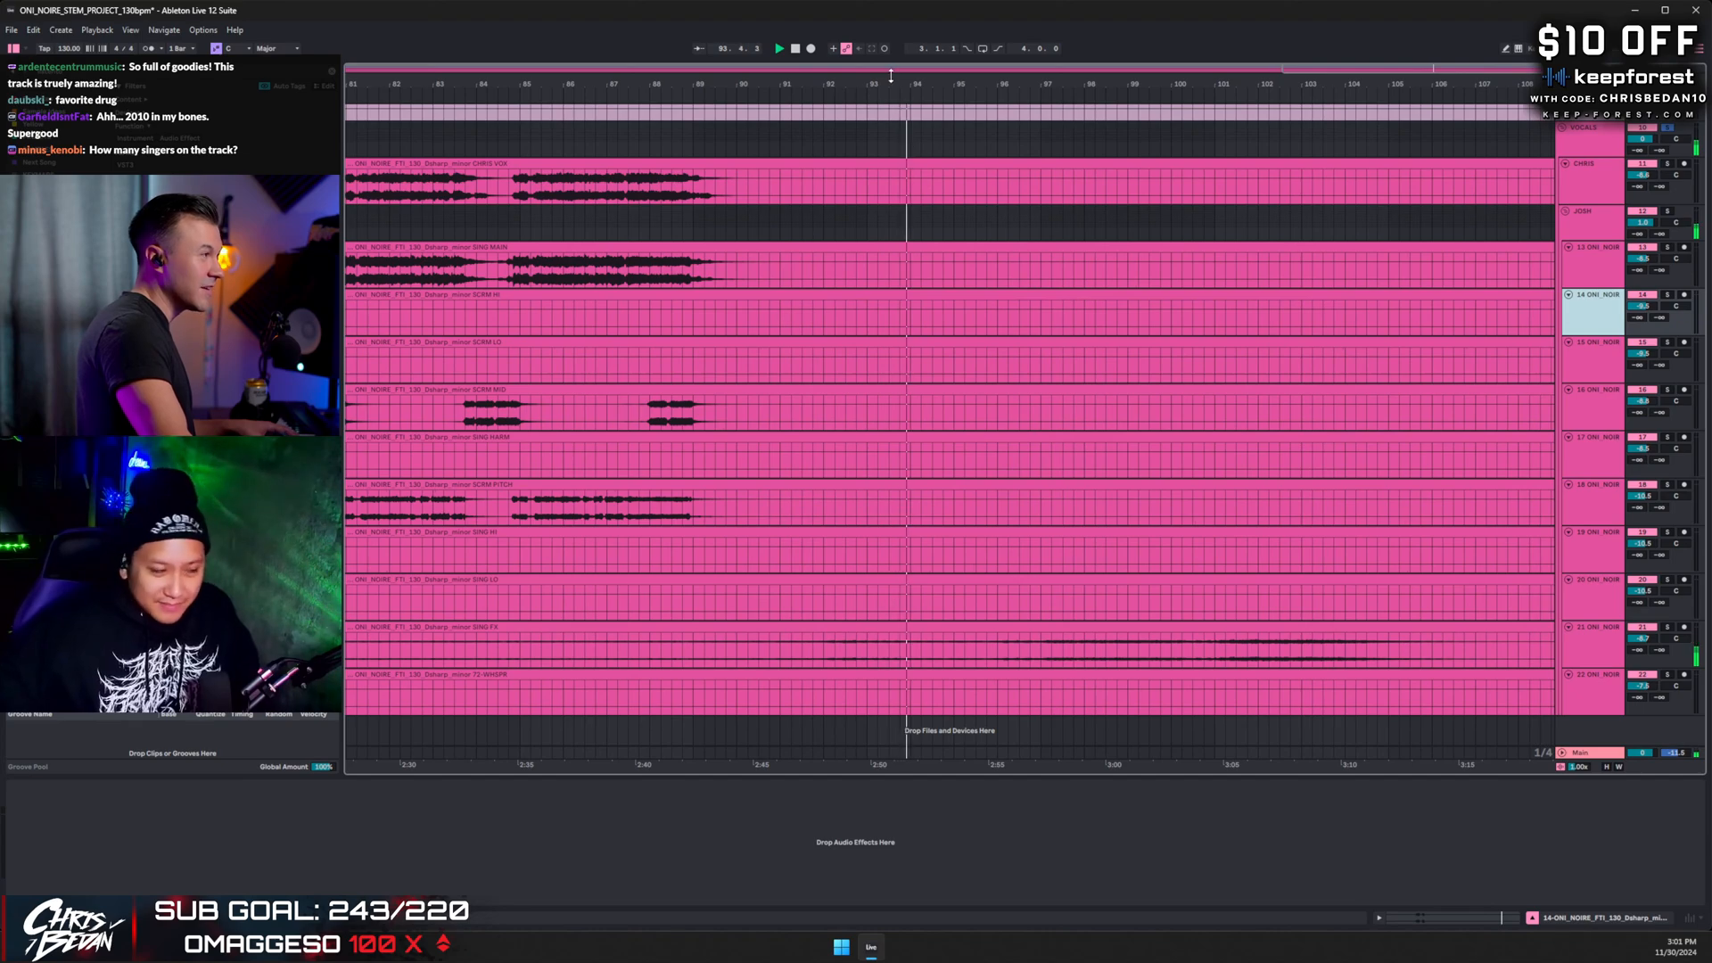
pyautogui.moveTo(901, 93); pyautogui.dragTo(1042, 120)
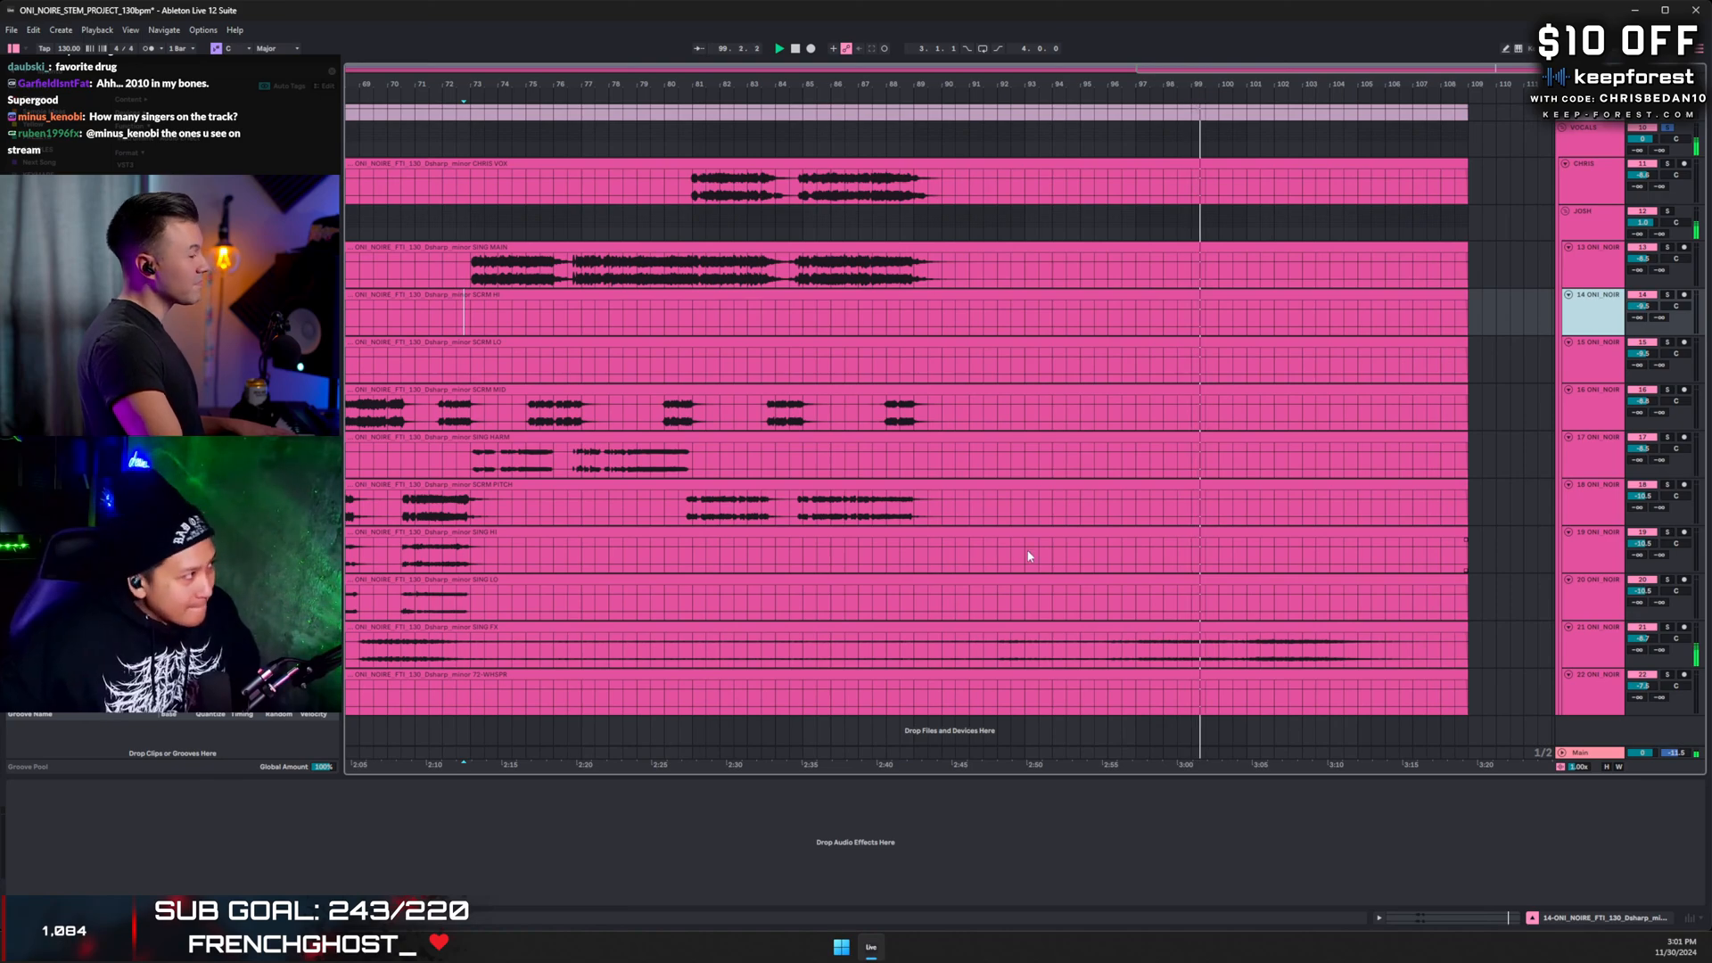
pyautogui.hscroll(-1, 833, 642)
pyautogui.scroll(-5, 833, 642)
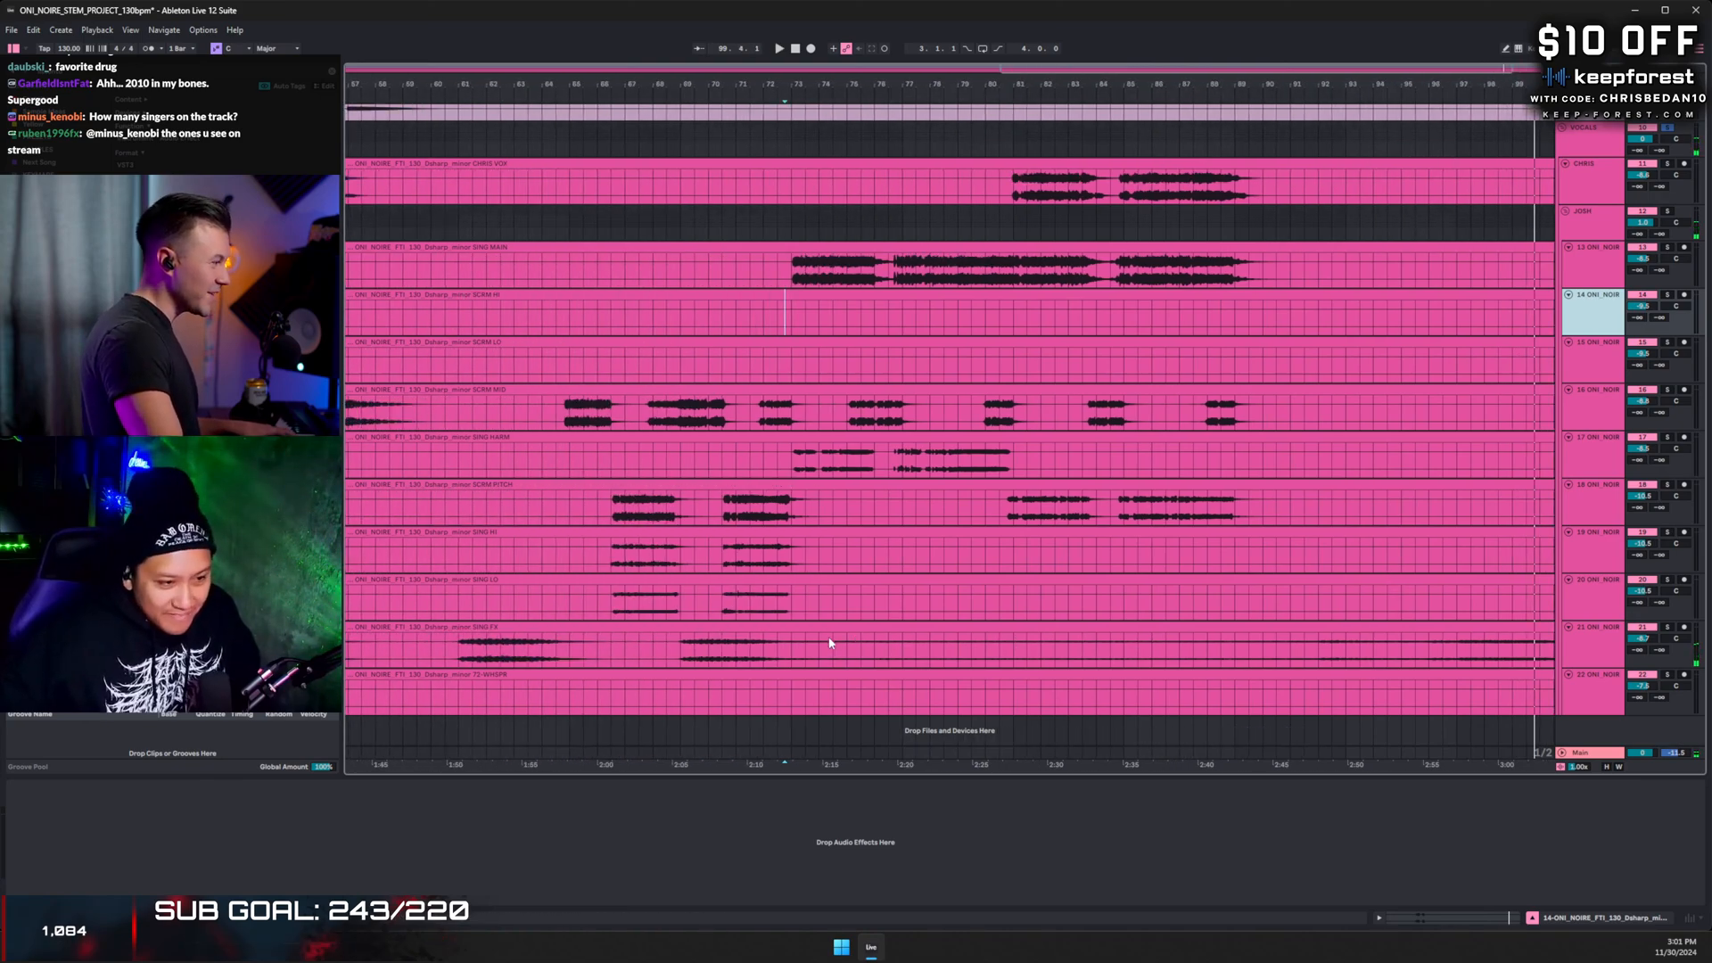
pyautogui.scroll(-2, 1485, 352)
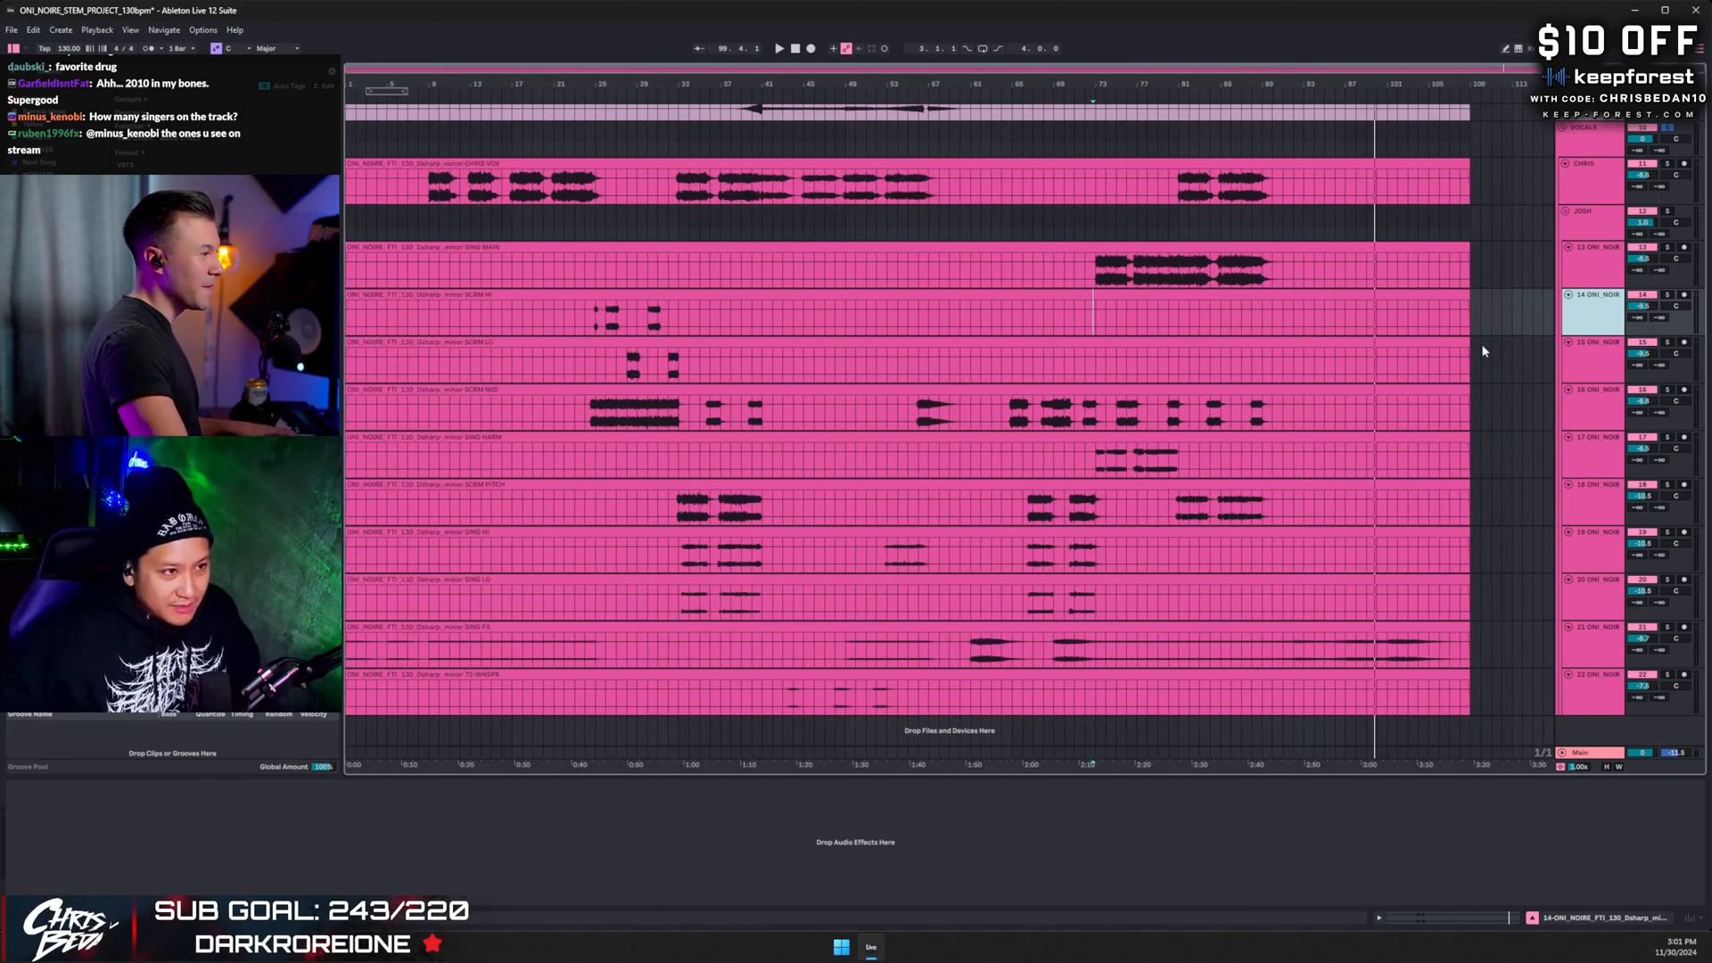
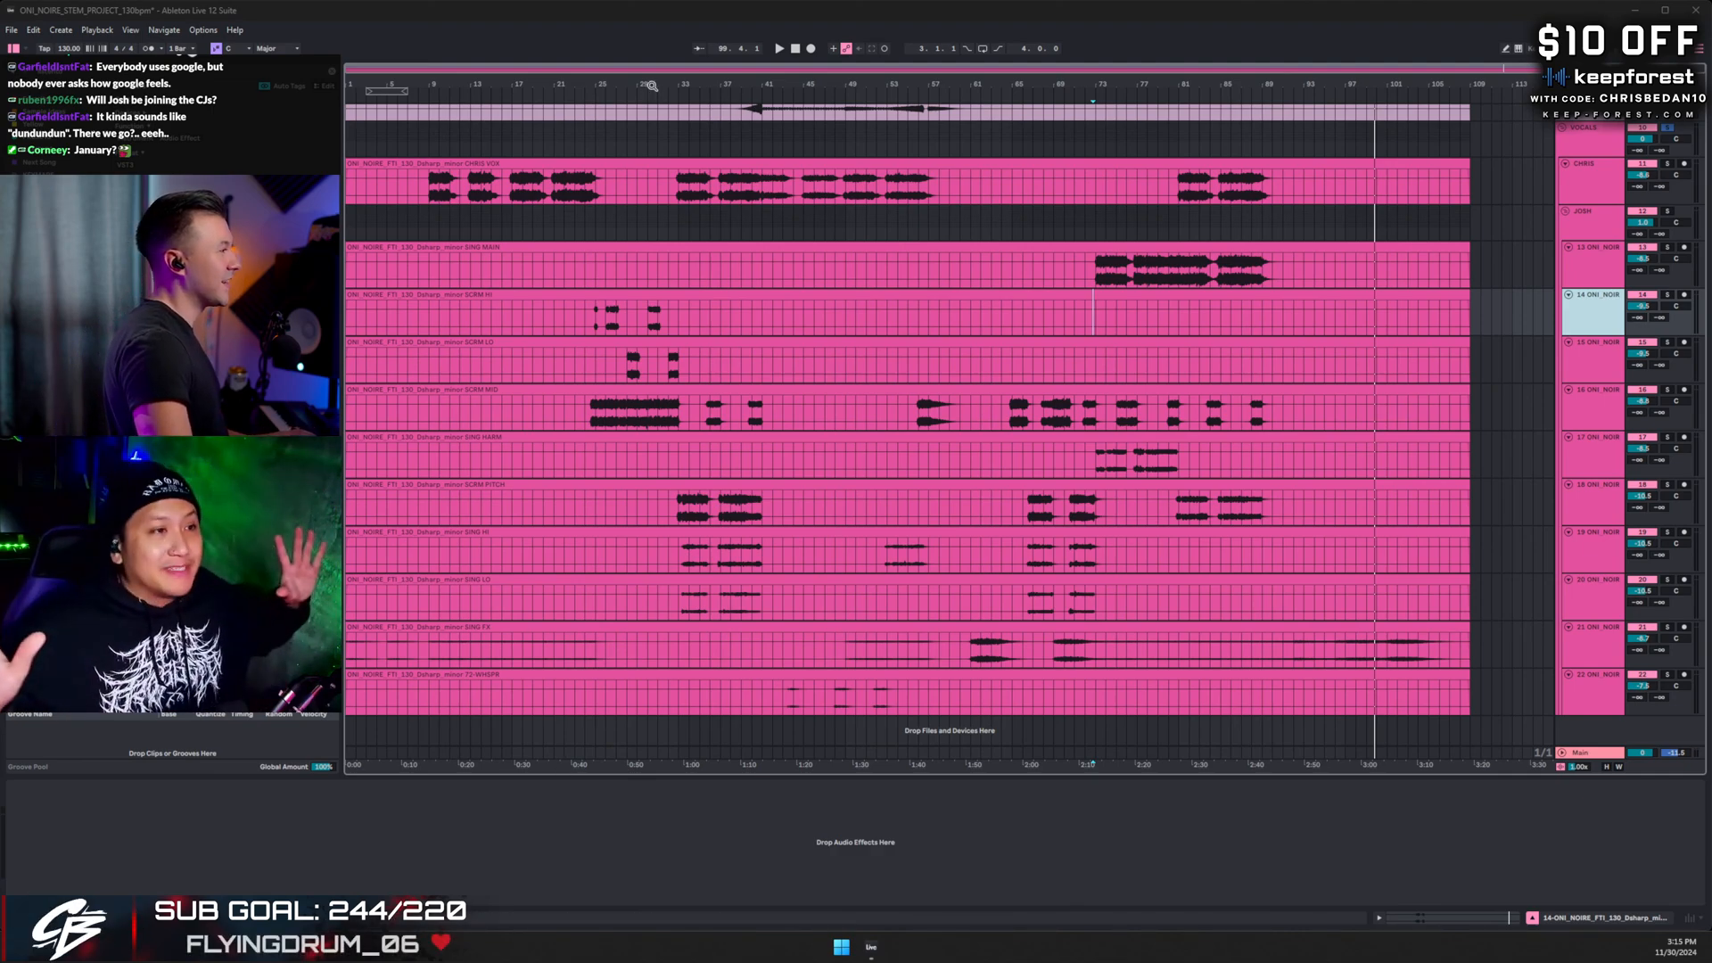
pyautogui.scroll(1, 699, 432)
pyautogui.scroll(12, 698, 432)
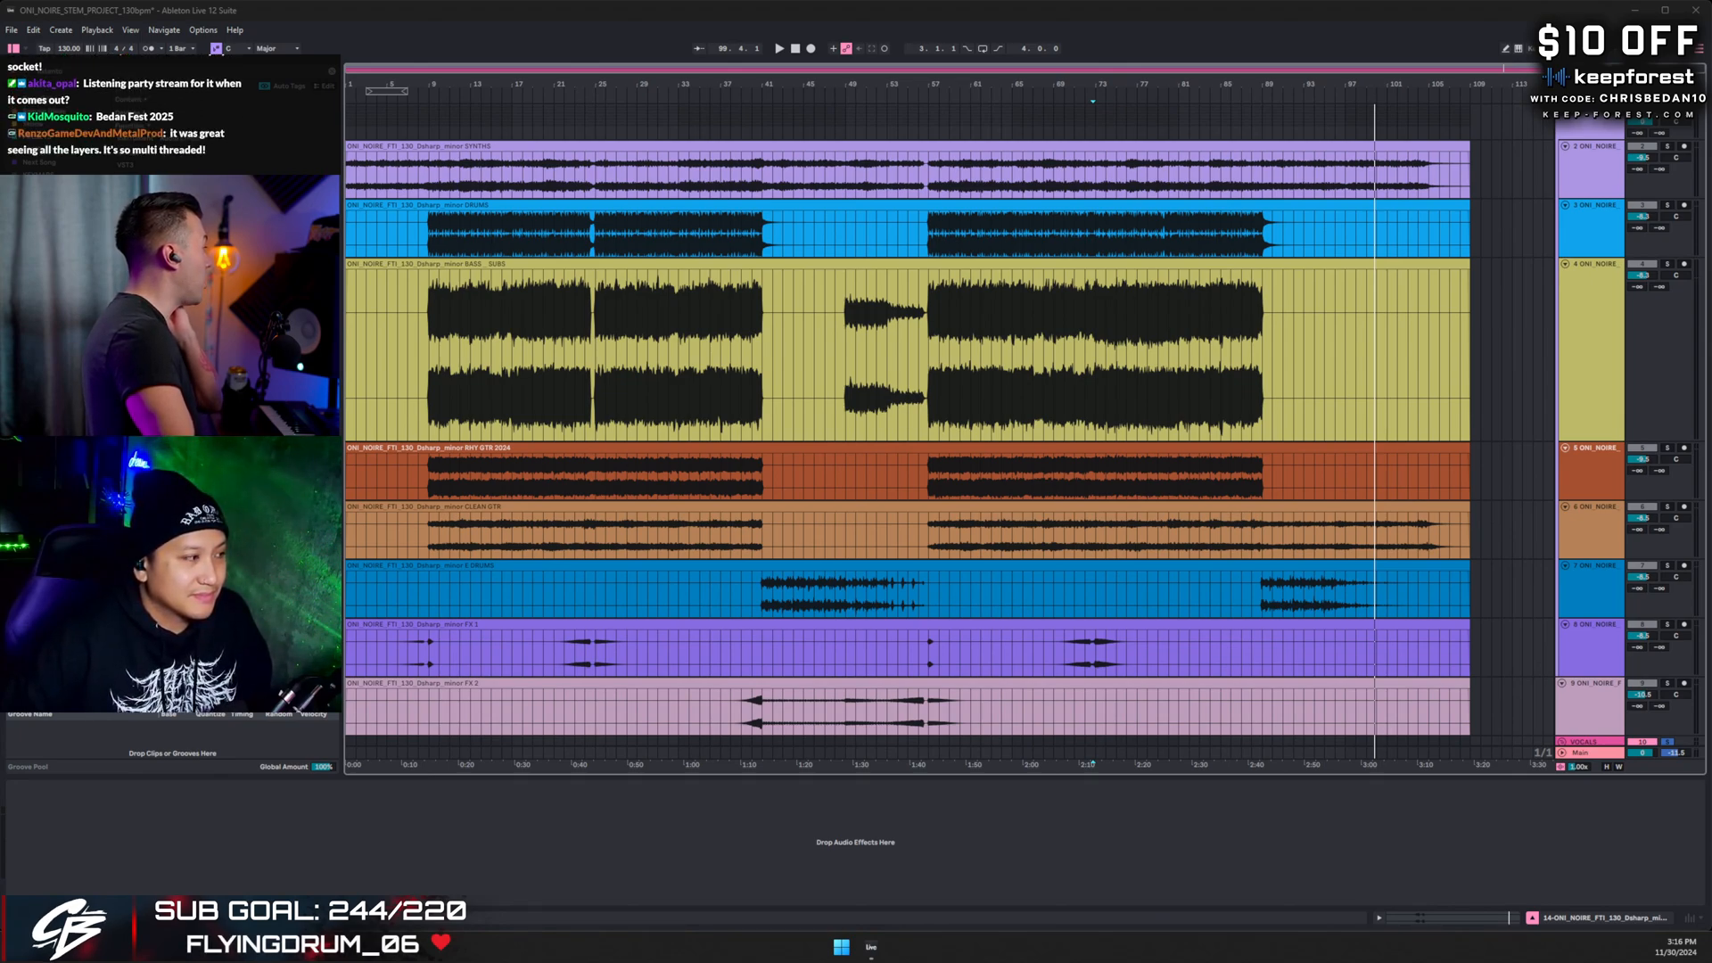
# - Switch to File Explorer, inspect the VOCAL PROCESSING folder and its processed vocals subfolder, and return to the JUNE_29_2024_STREAM Project folder
pyautogui.press('super+e')
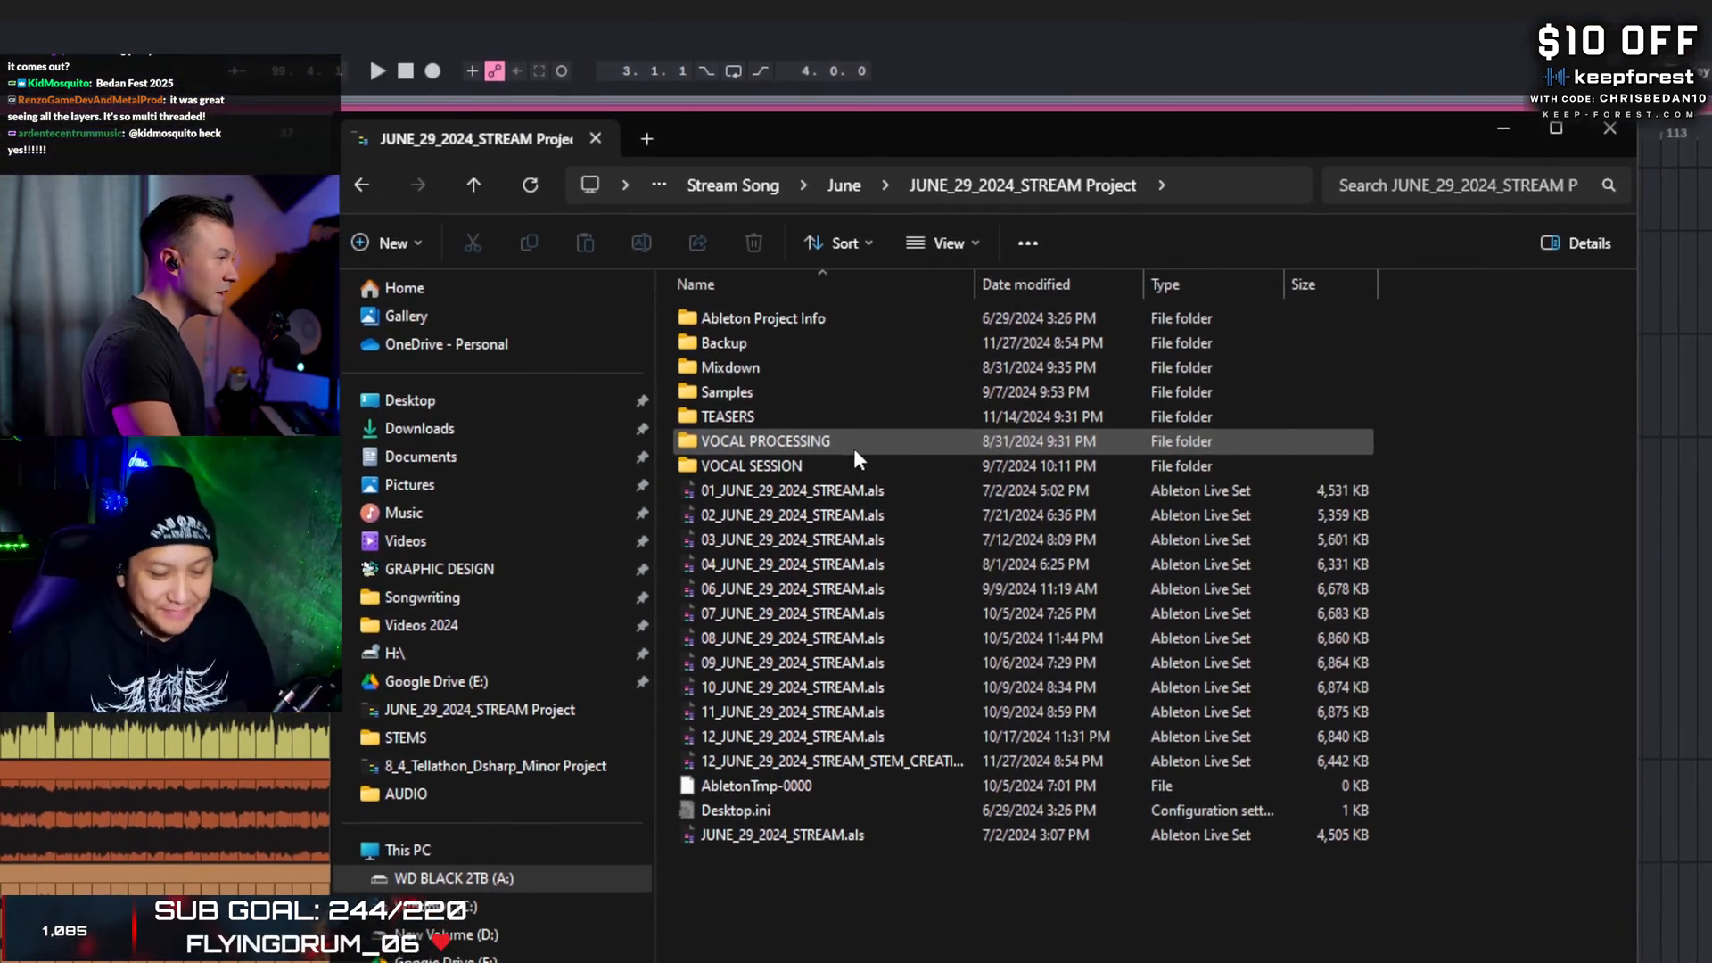
pyautogui.doubleClick(736, 289)
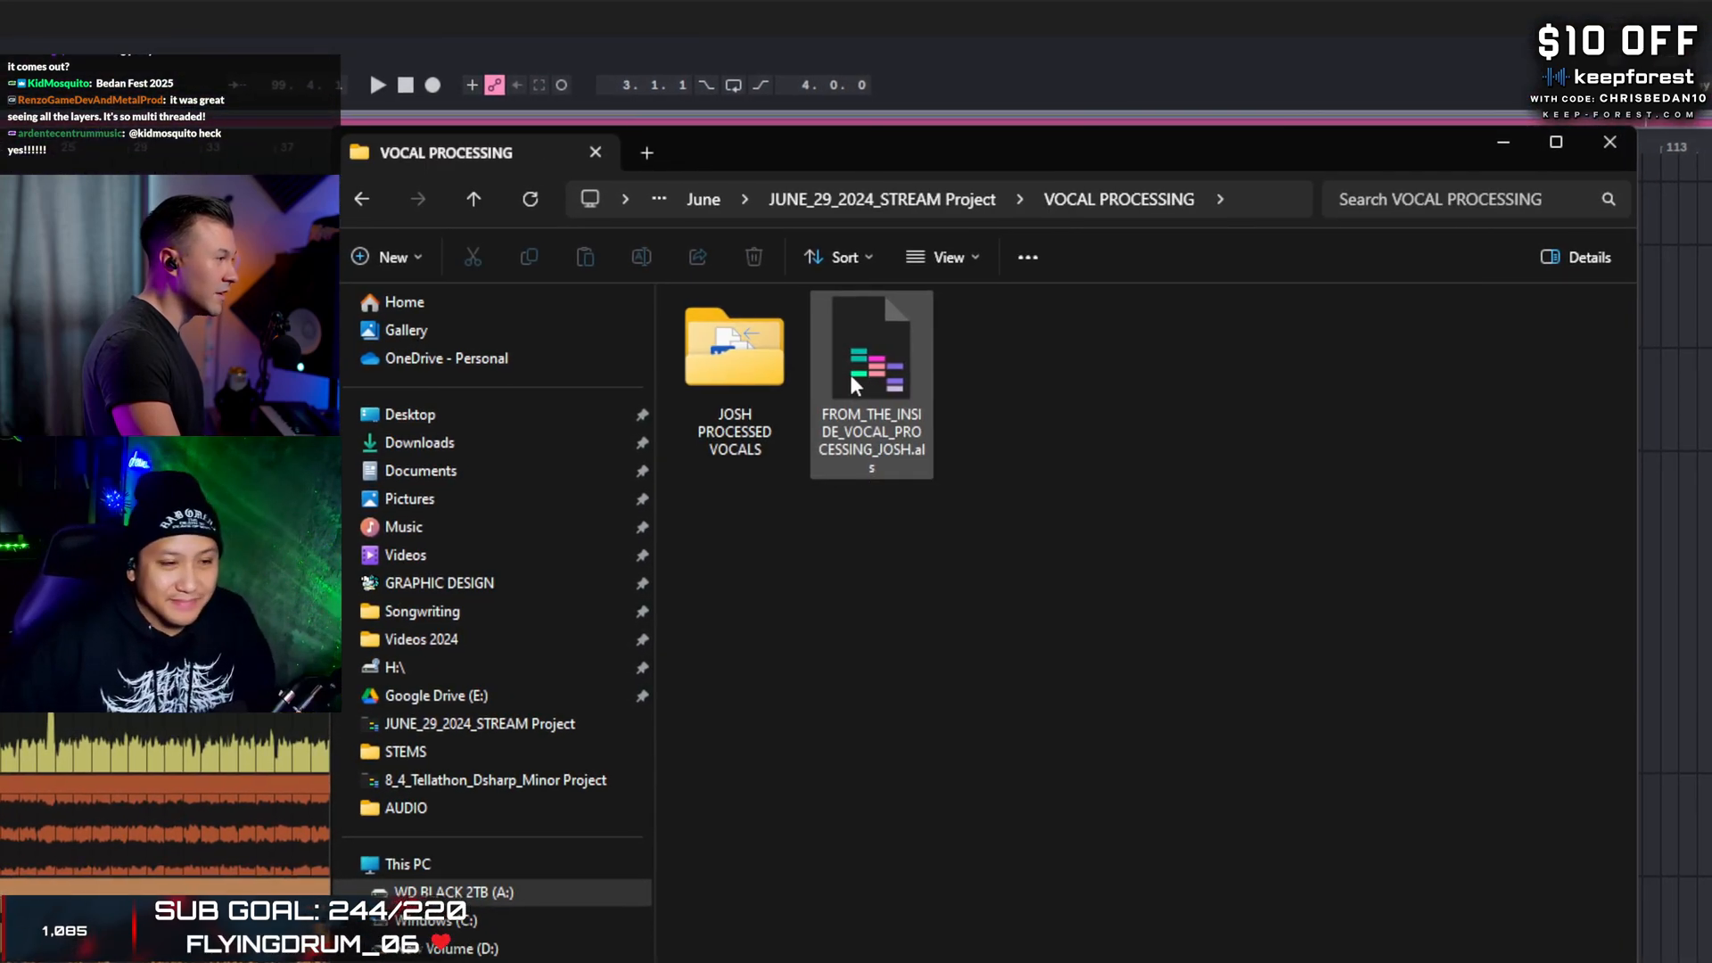
pyautogui.click(879, 389)
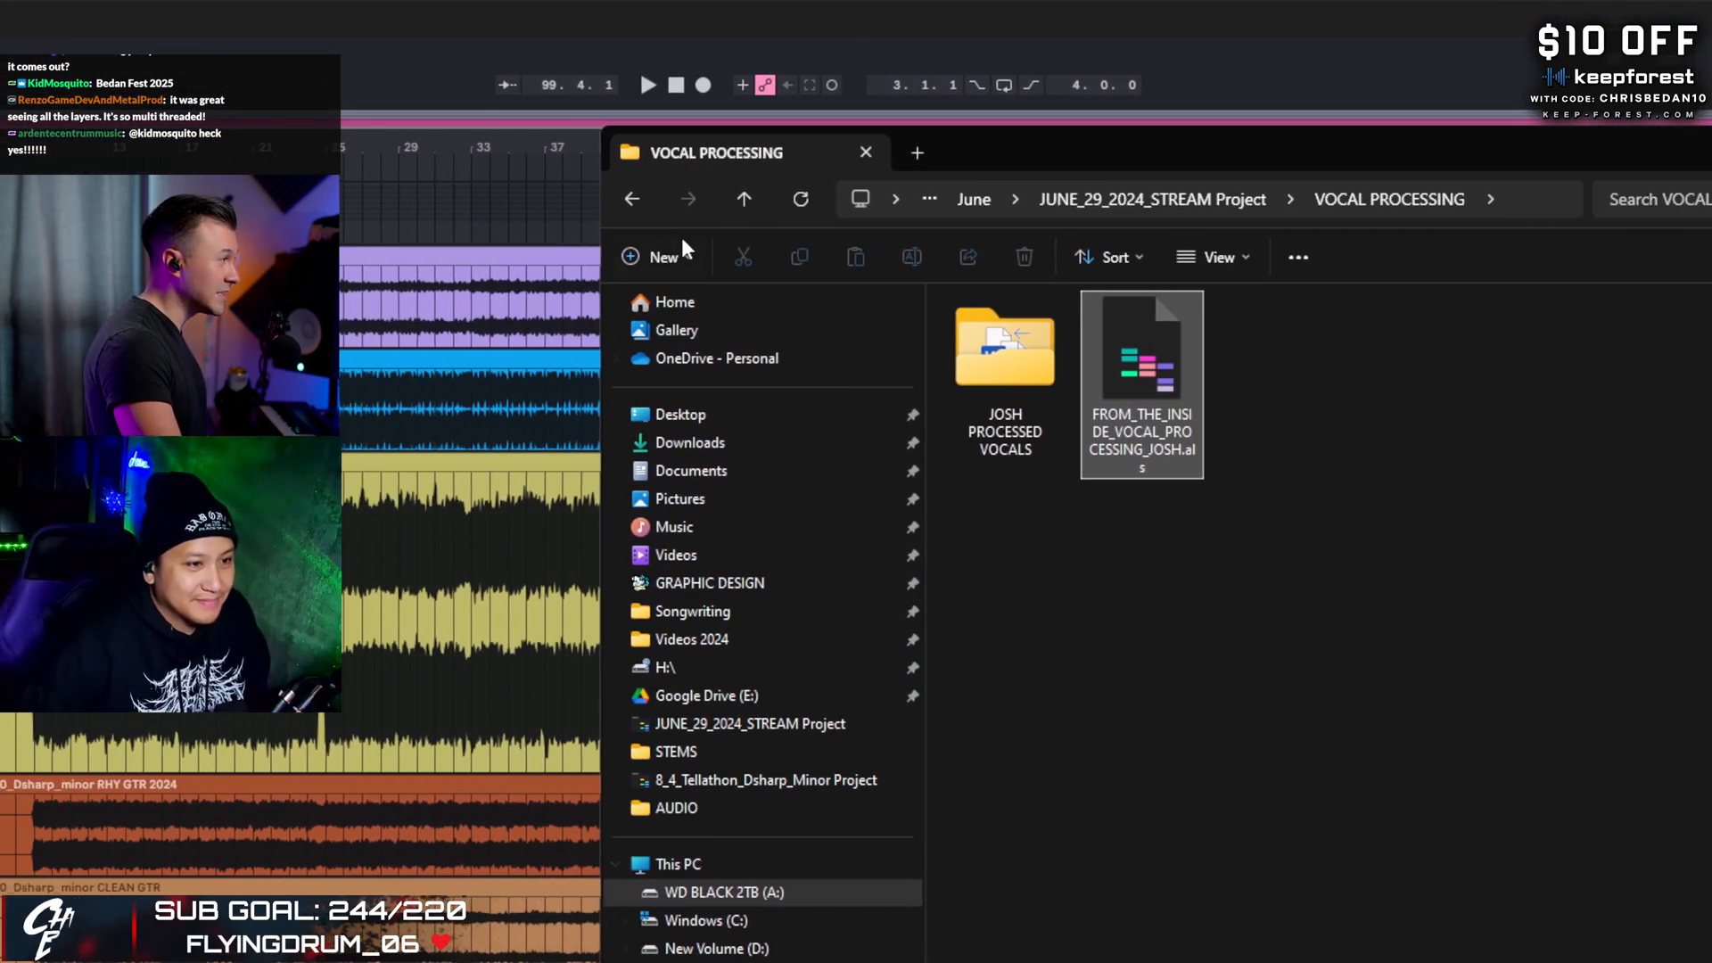
pyautogui.doubleClick(844, 357)
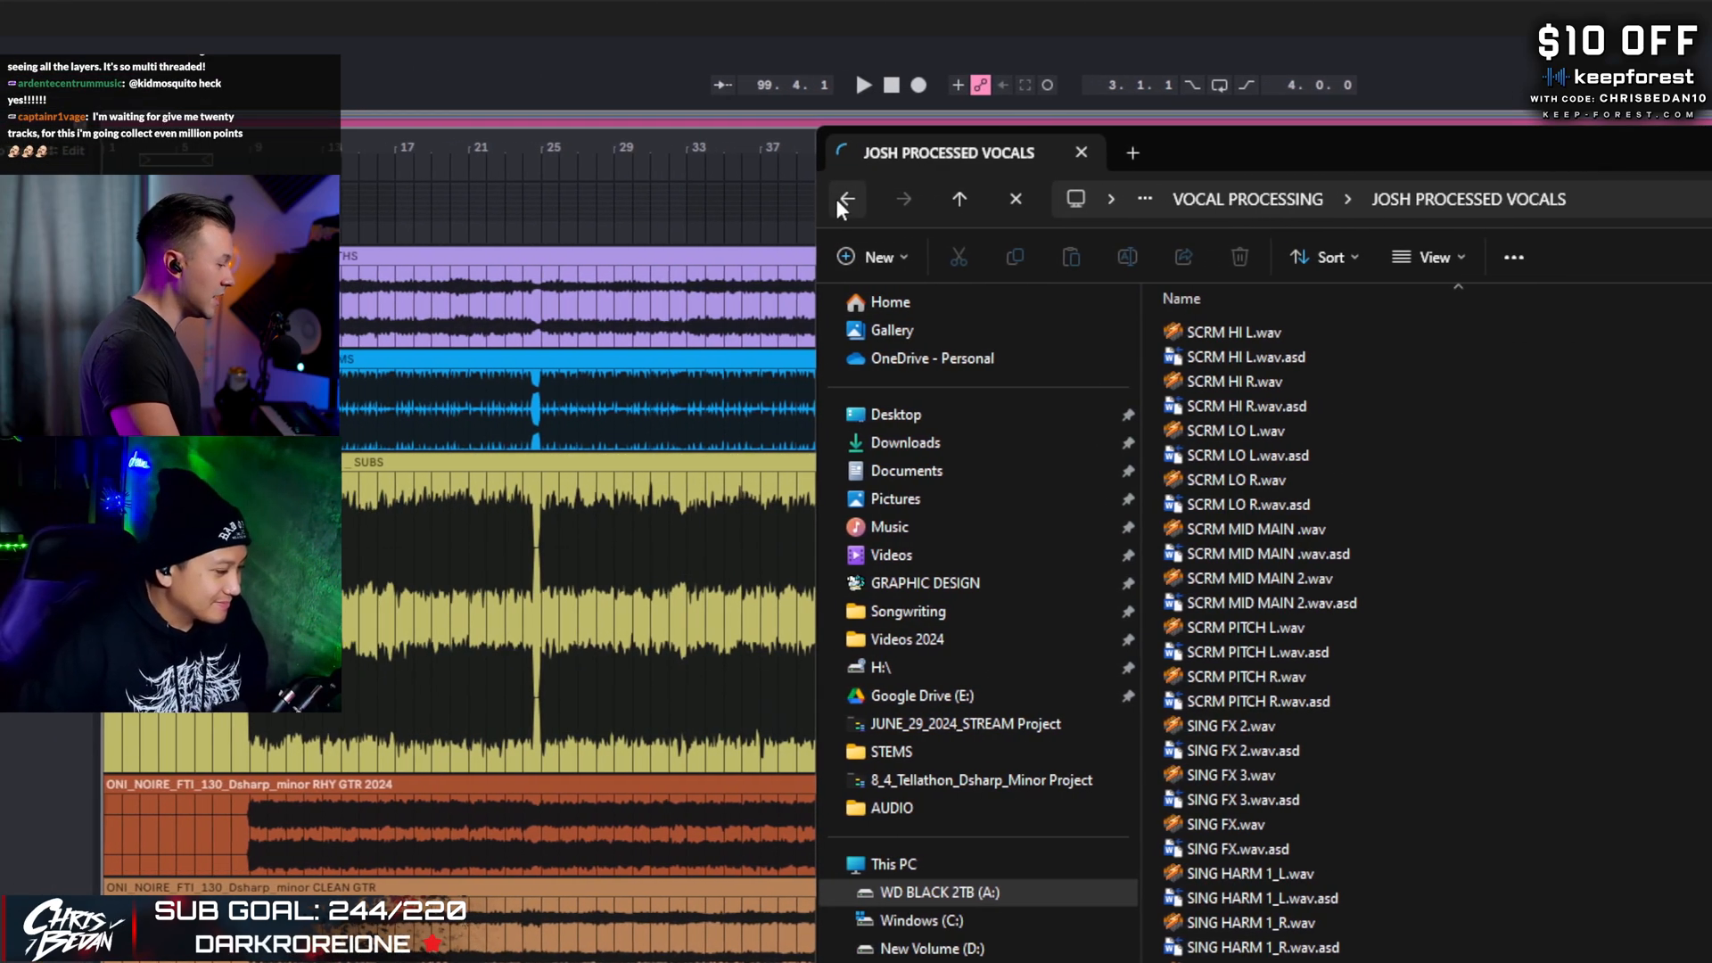
pyautogui.click(836, 200)
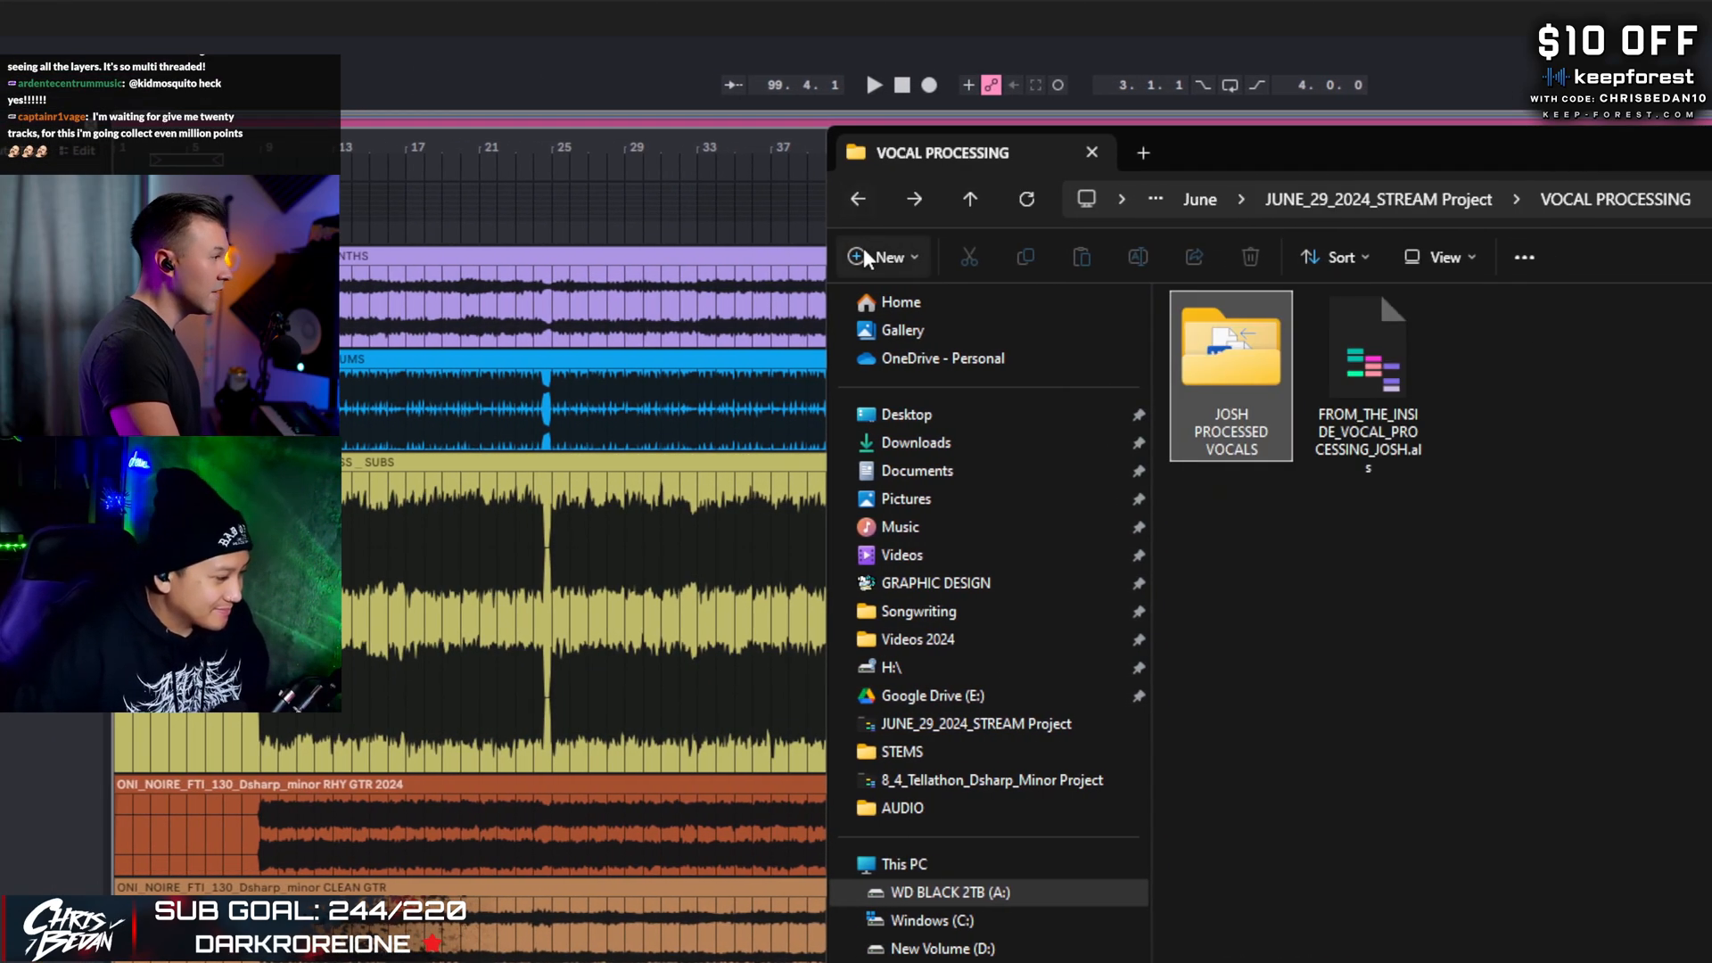
pyautogui.click(844, 200)
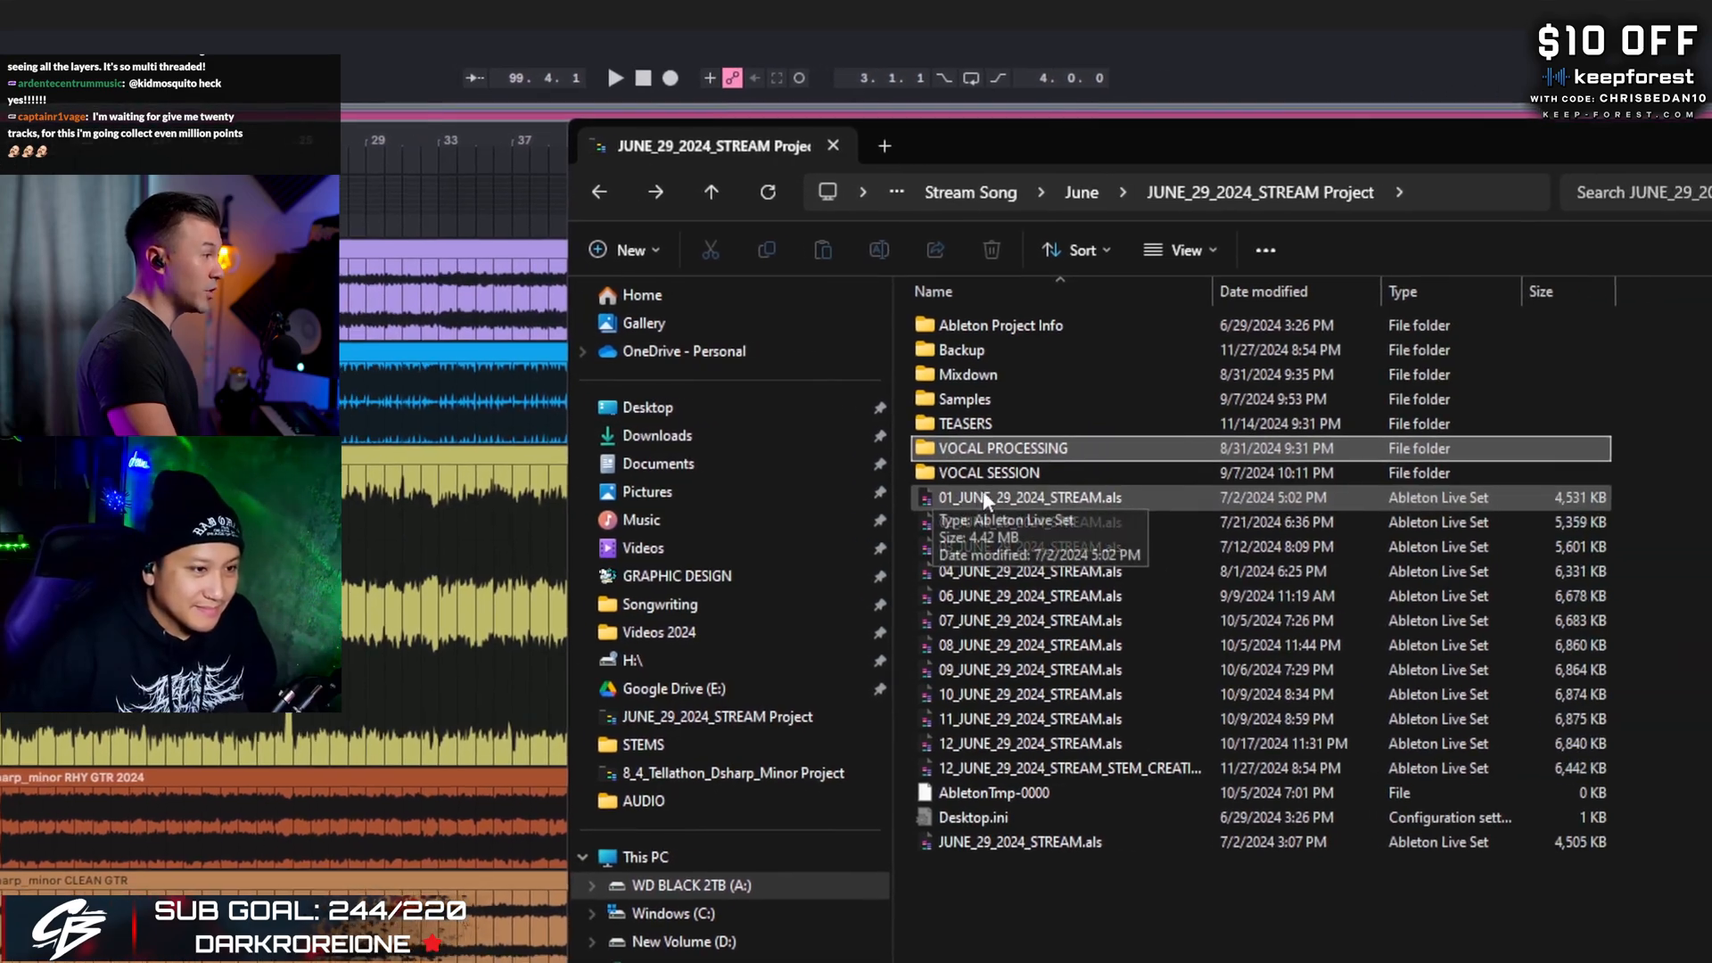
# - Open the Mixdown folder inside VOCAL SESSION to view the vocal session bounces
pyautogui.doubleClick(1195, 479)
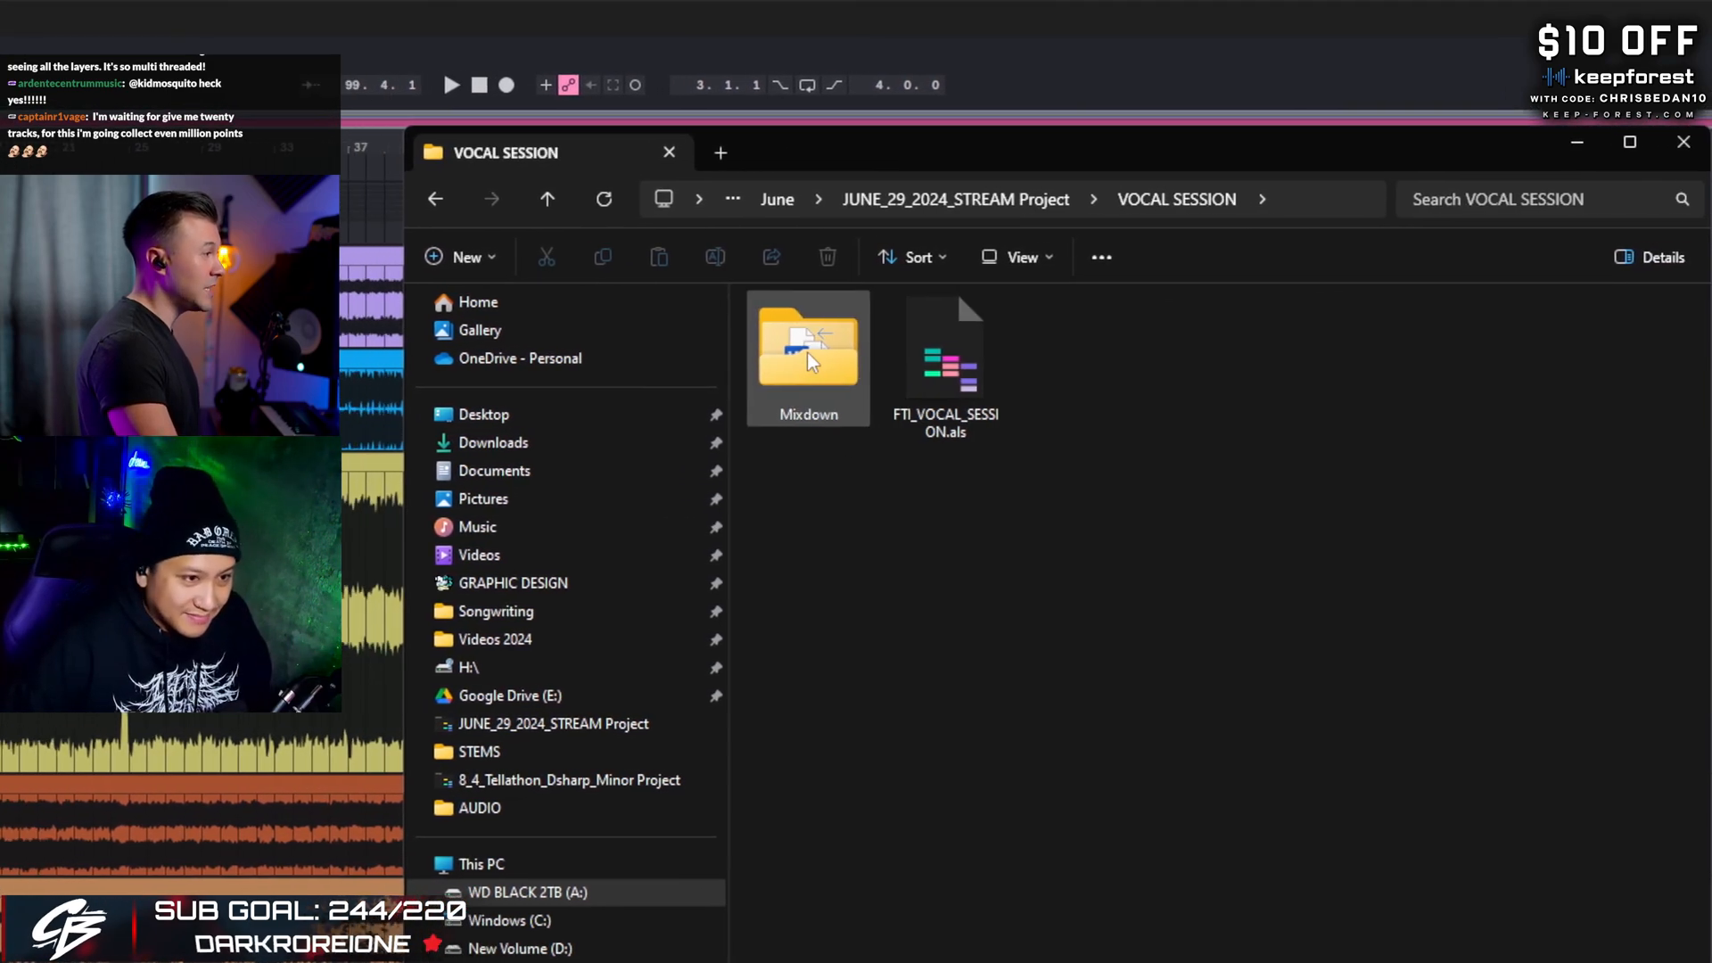
pyautogui.doubleClick(795, 355)
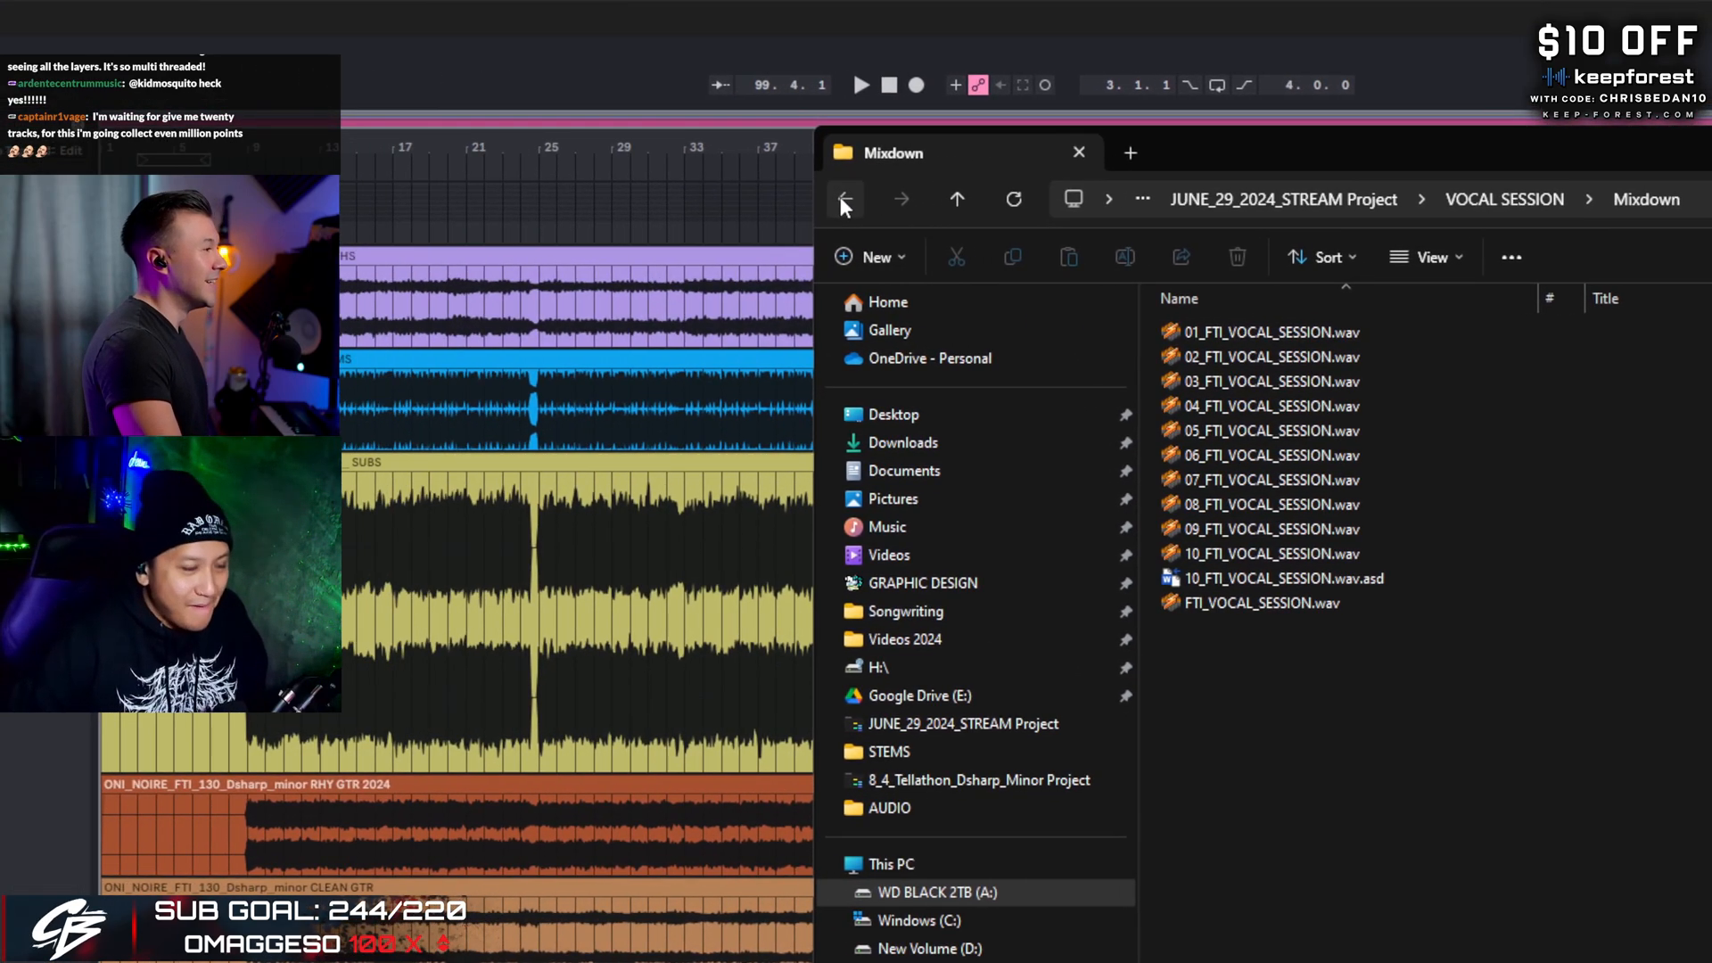
# - Go back from the Mixdown folder to the JUNE_29_2024_STREAM Project folder and close File Explorer to return to Ableton Live
pyautogui.click(844, 198)
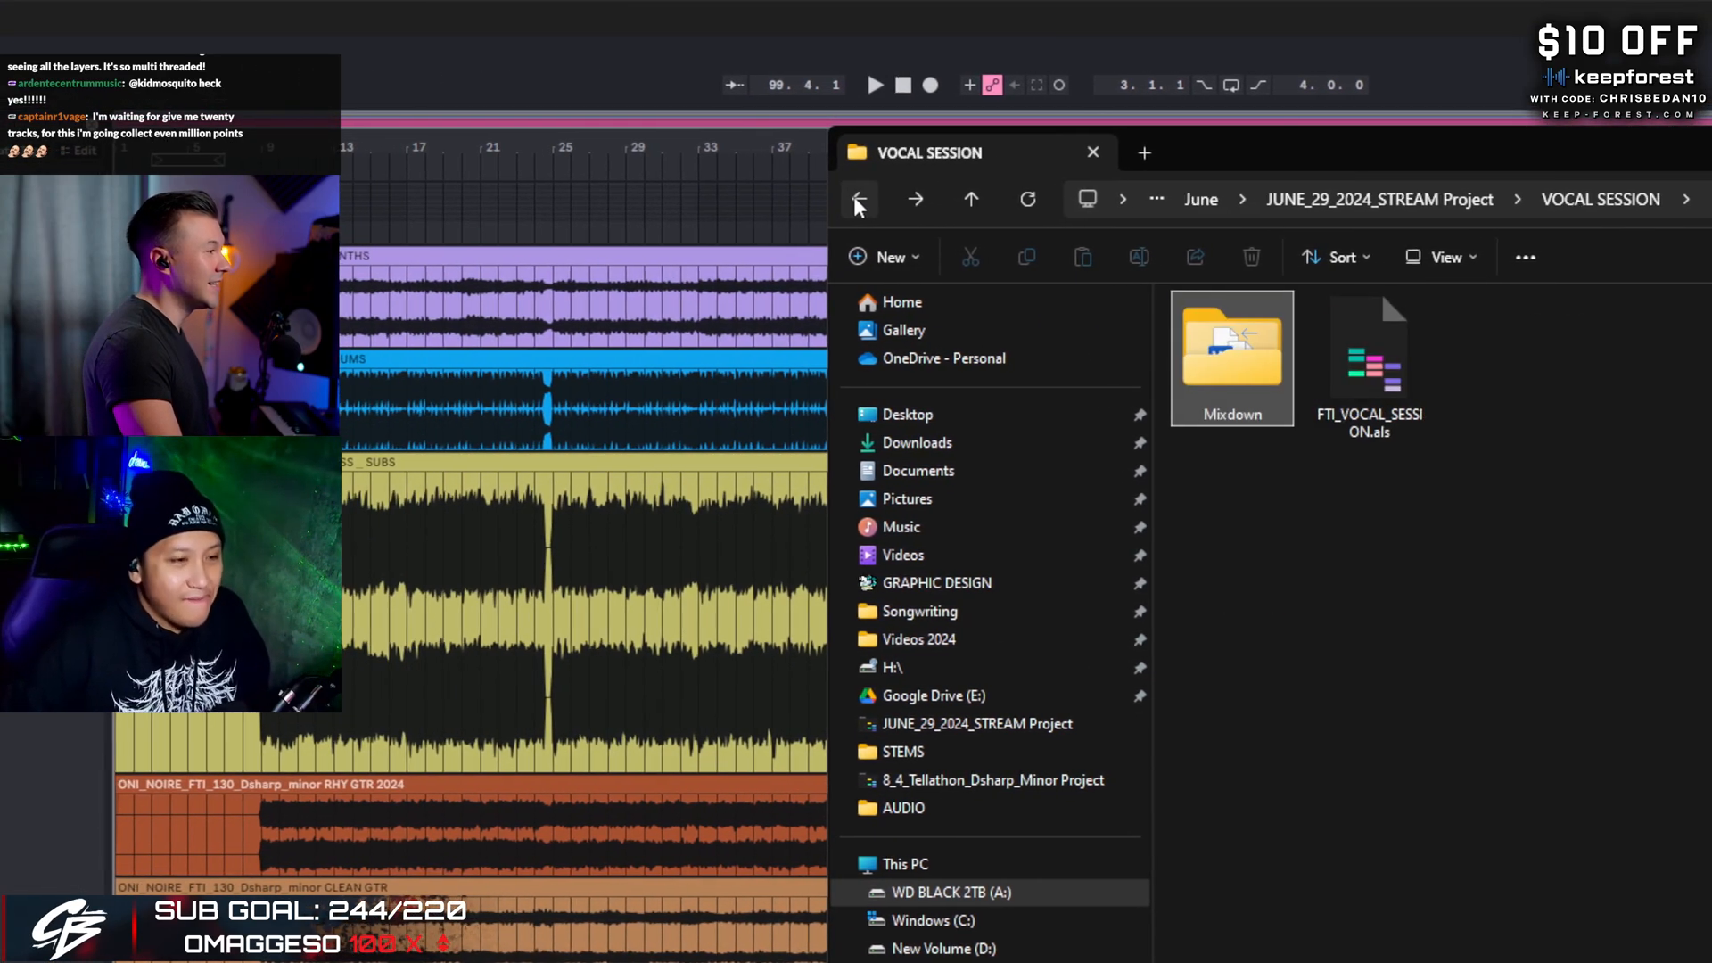
pyautogui.click(843, 199)
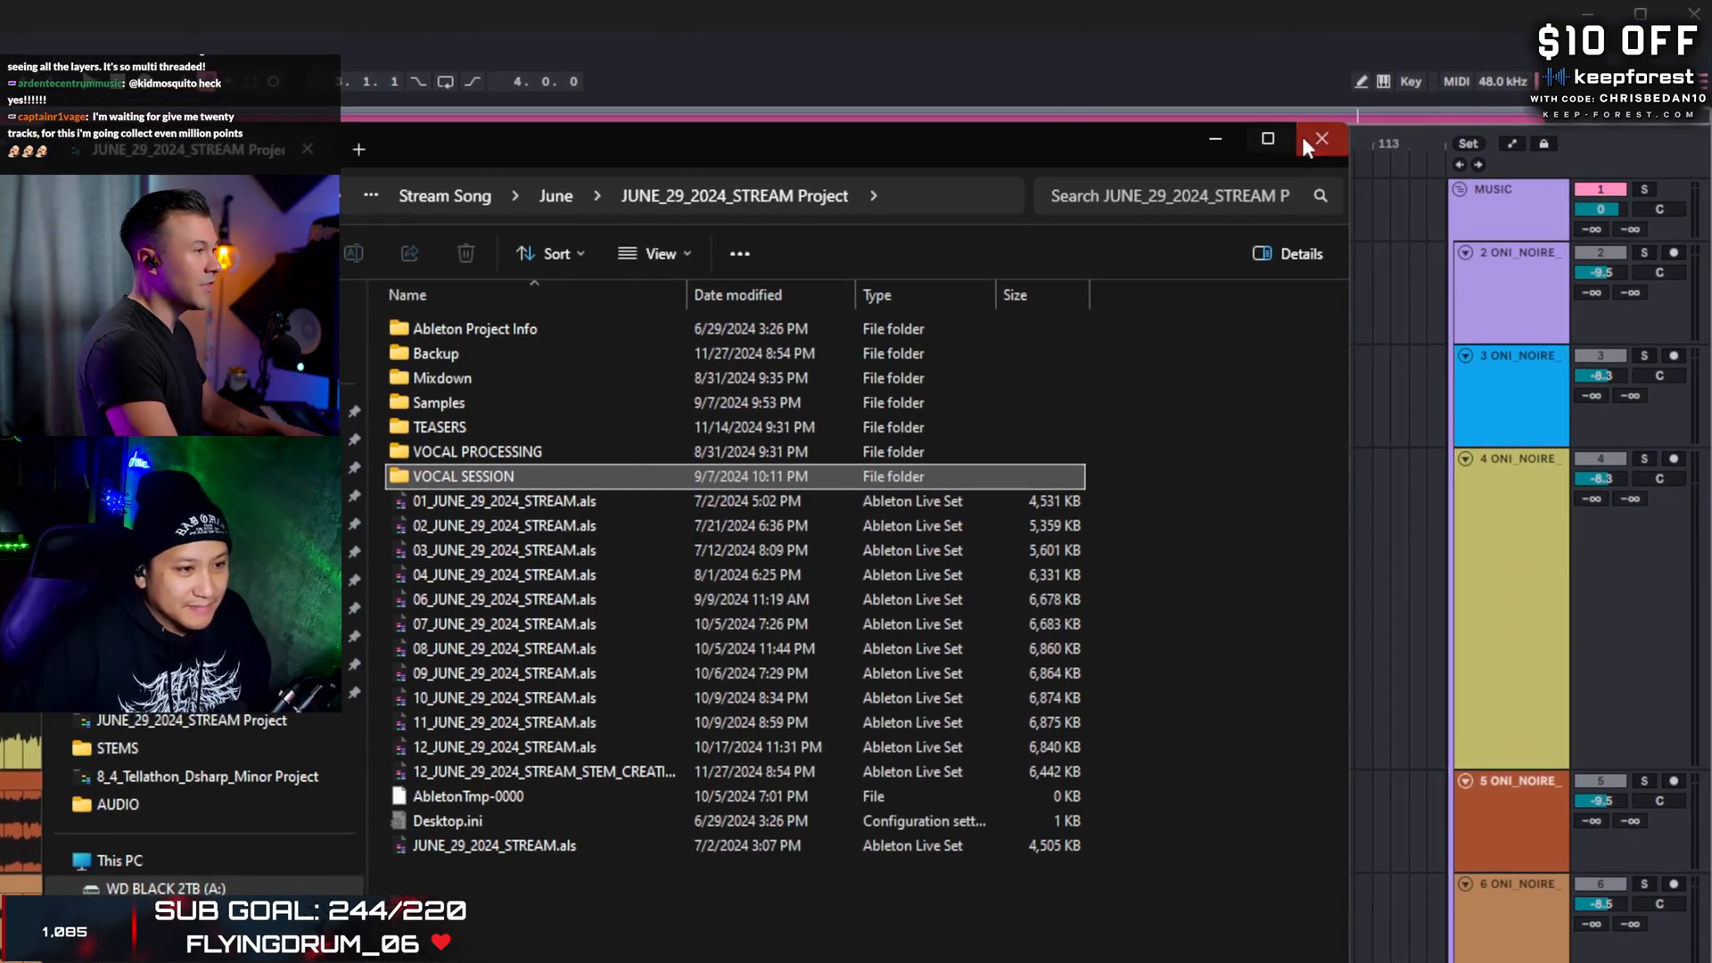
pyautogui.click(1488, 20)
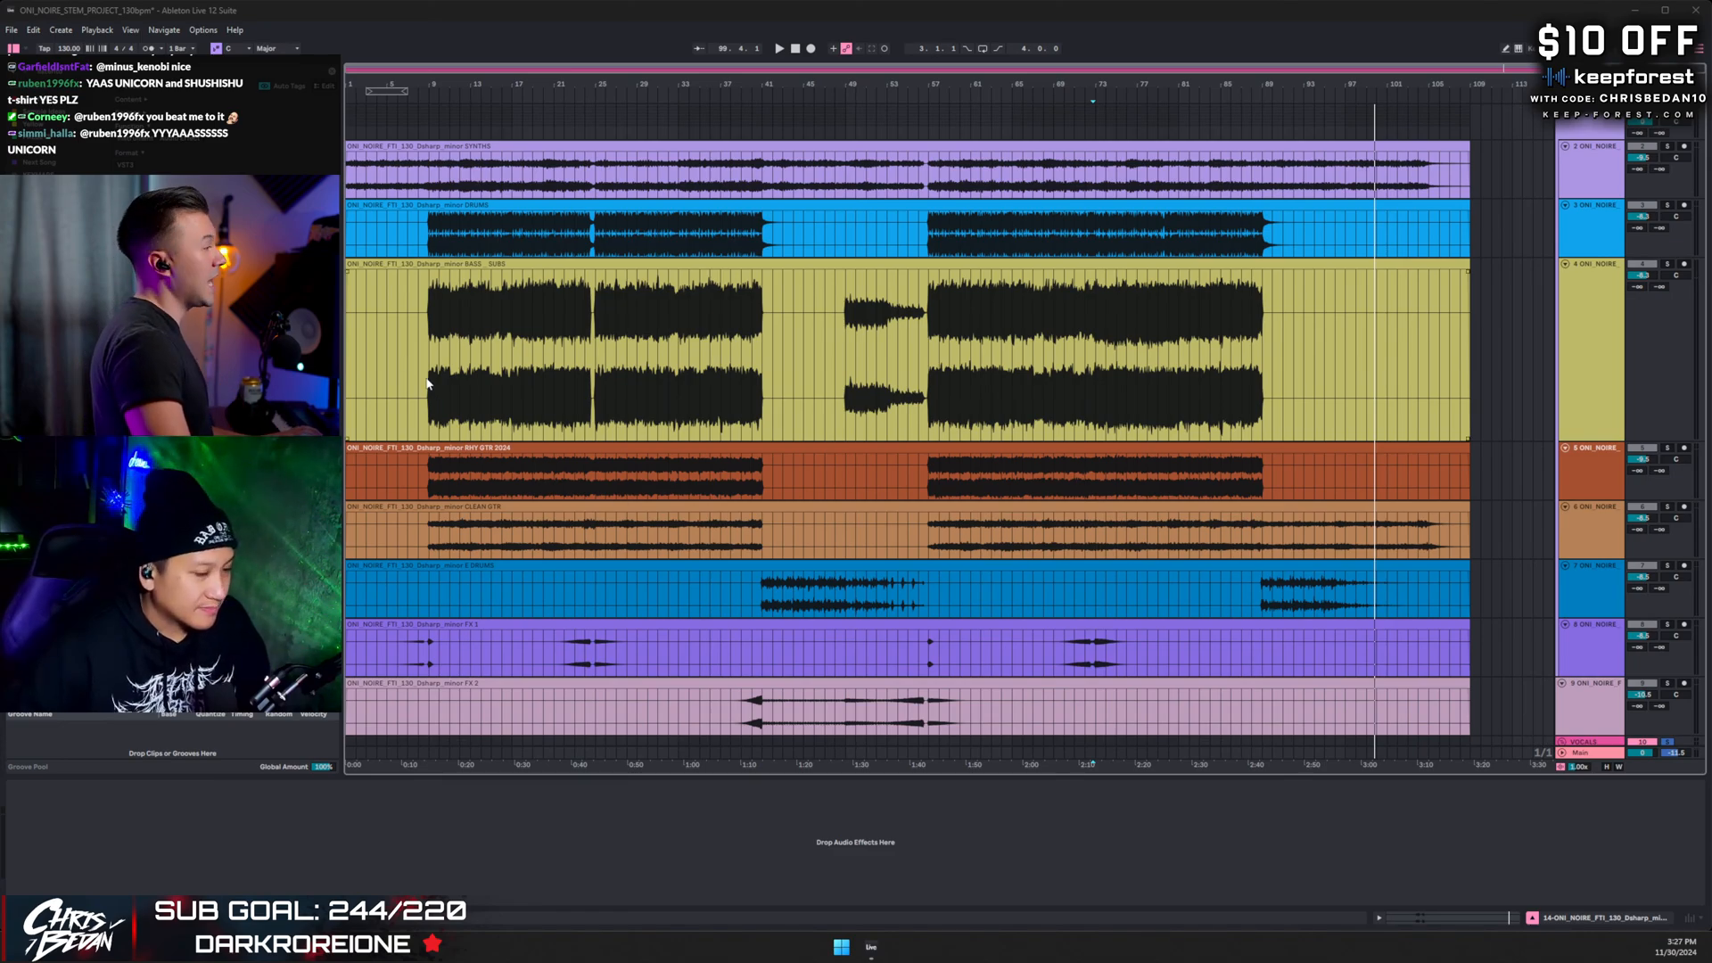
# - Play the full mix from the start of the song and fit all instrument and vocal tracks into the arrangement height
pyautogui.click(358, 306)
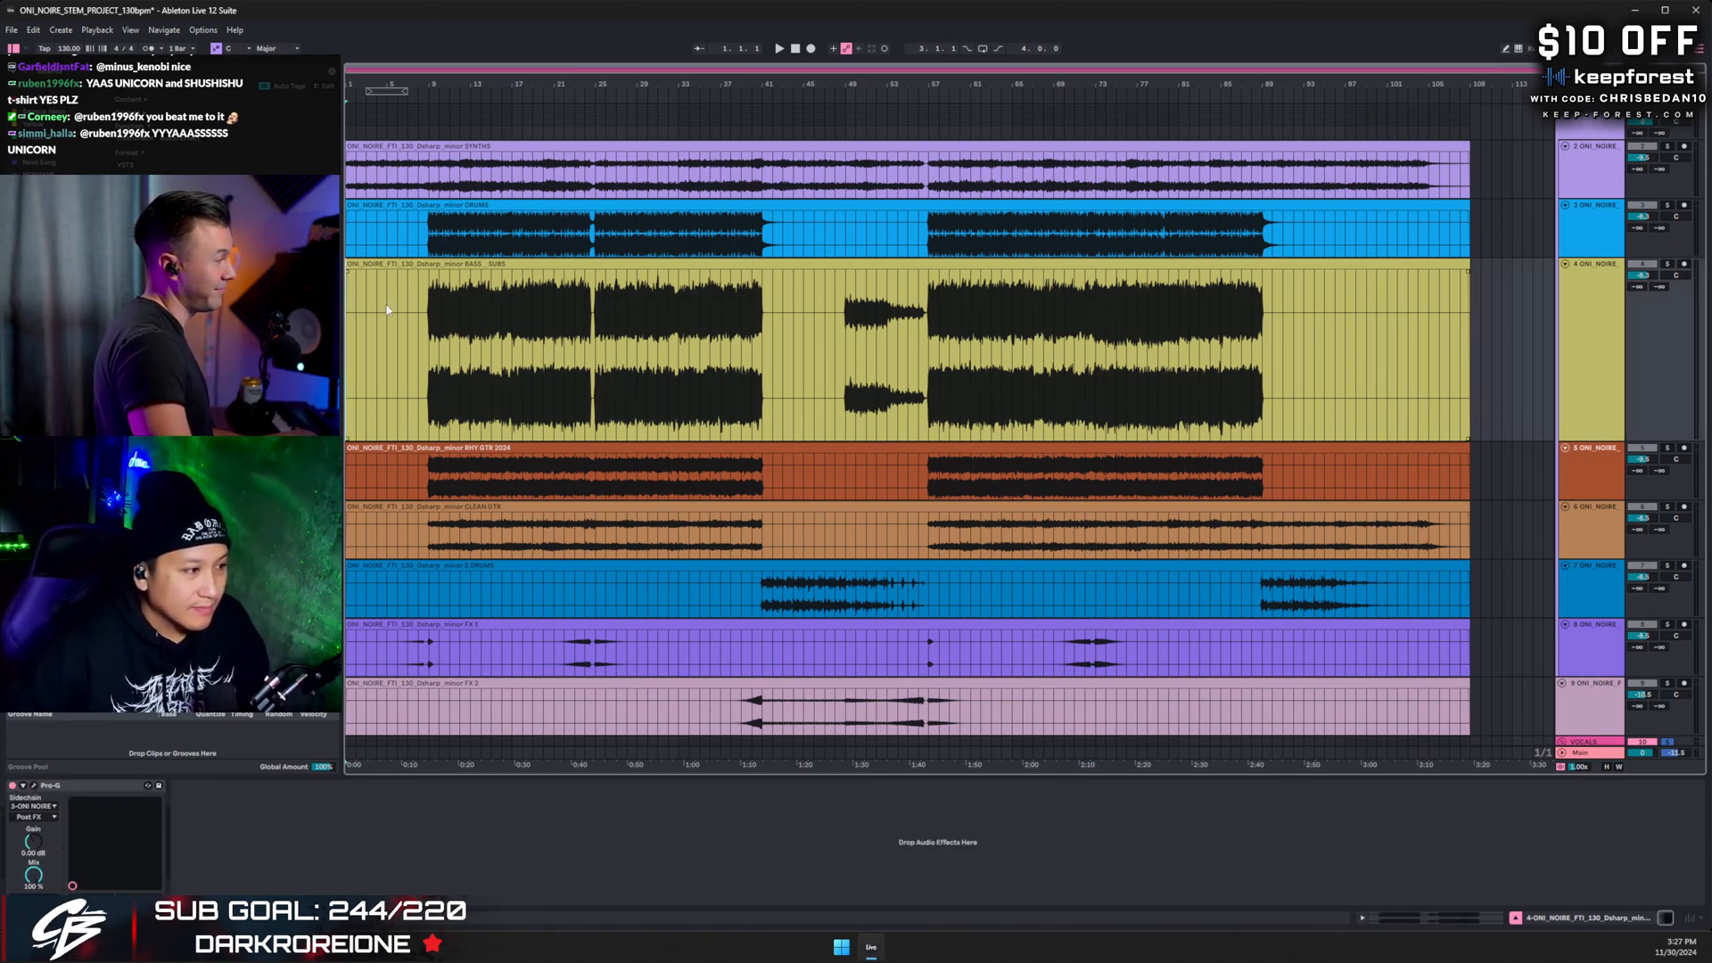
pyautogui.scroll(5, 365, 314)
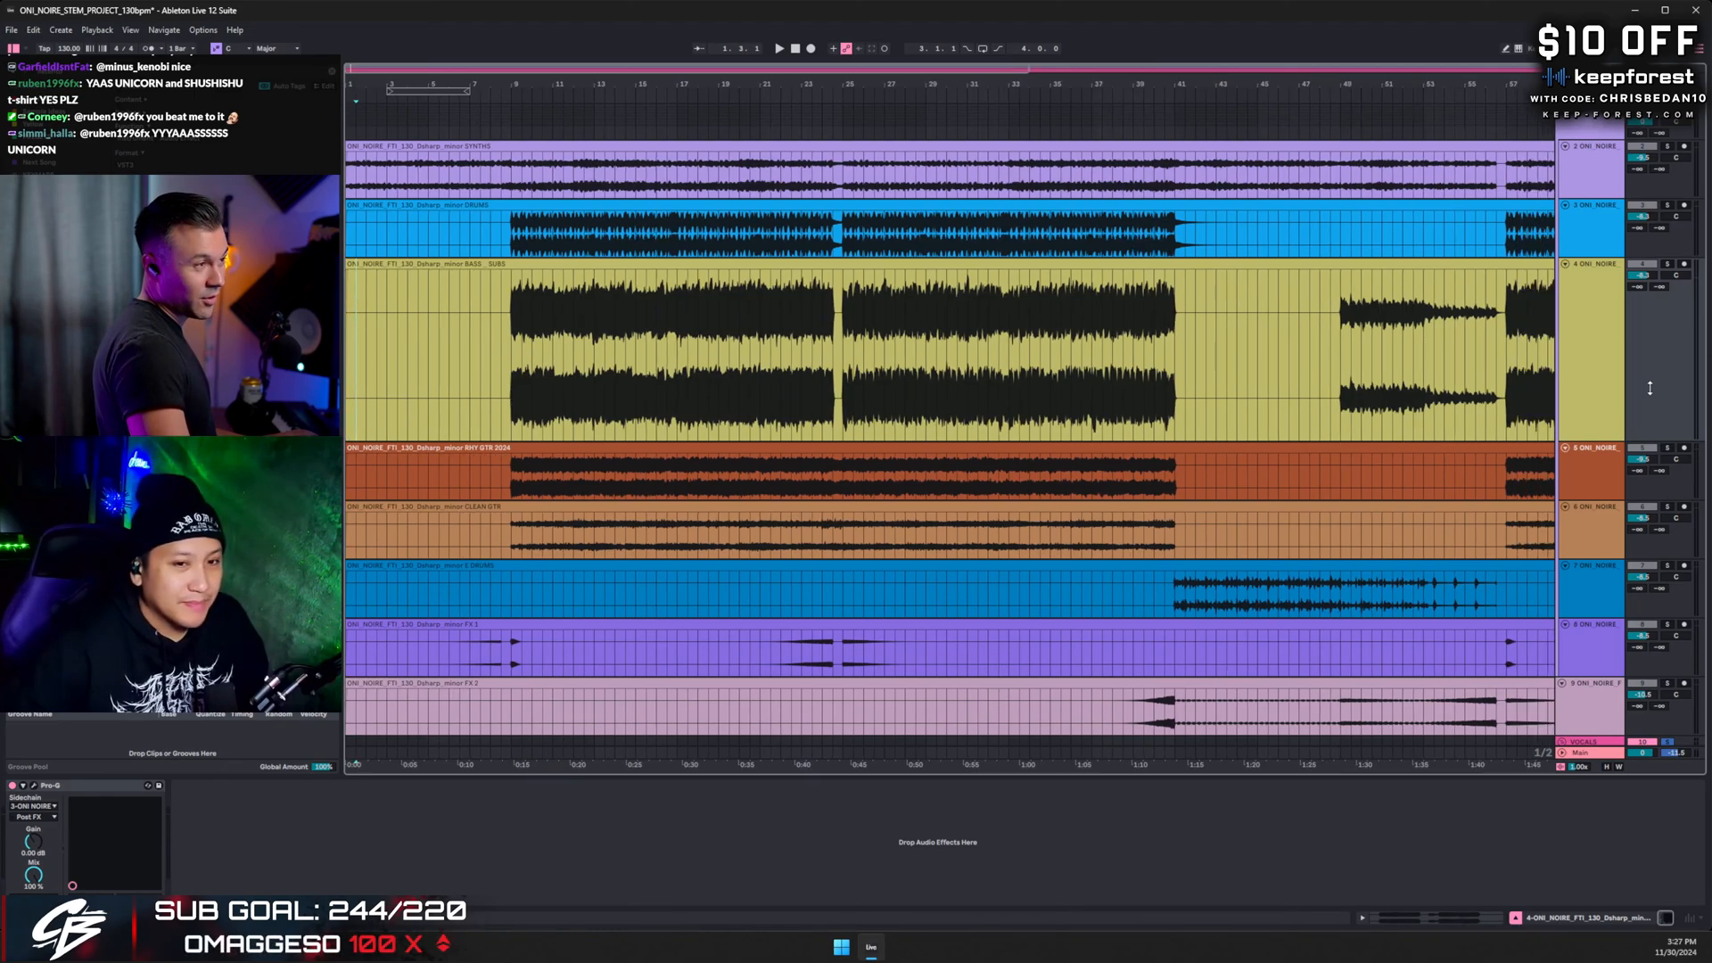
pyautogui.scroll(-10, 1650, 388)
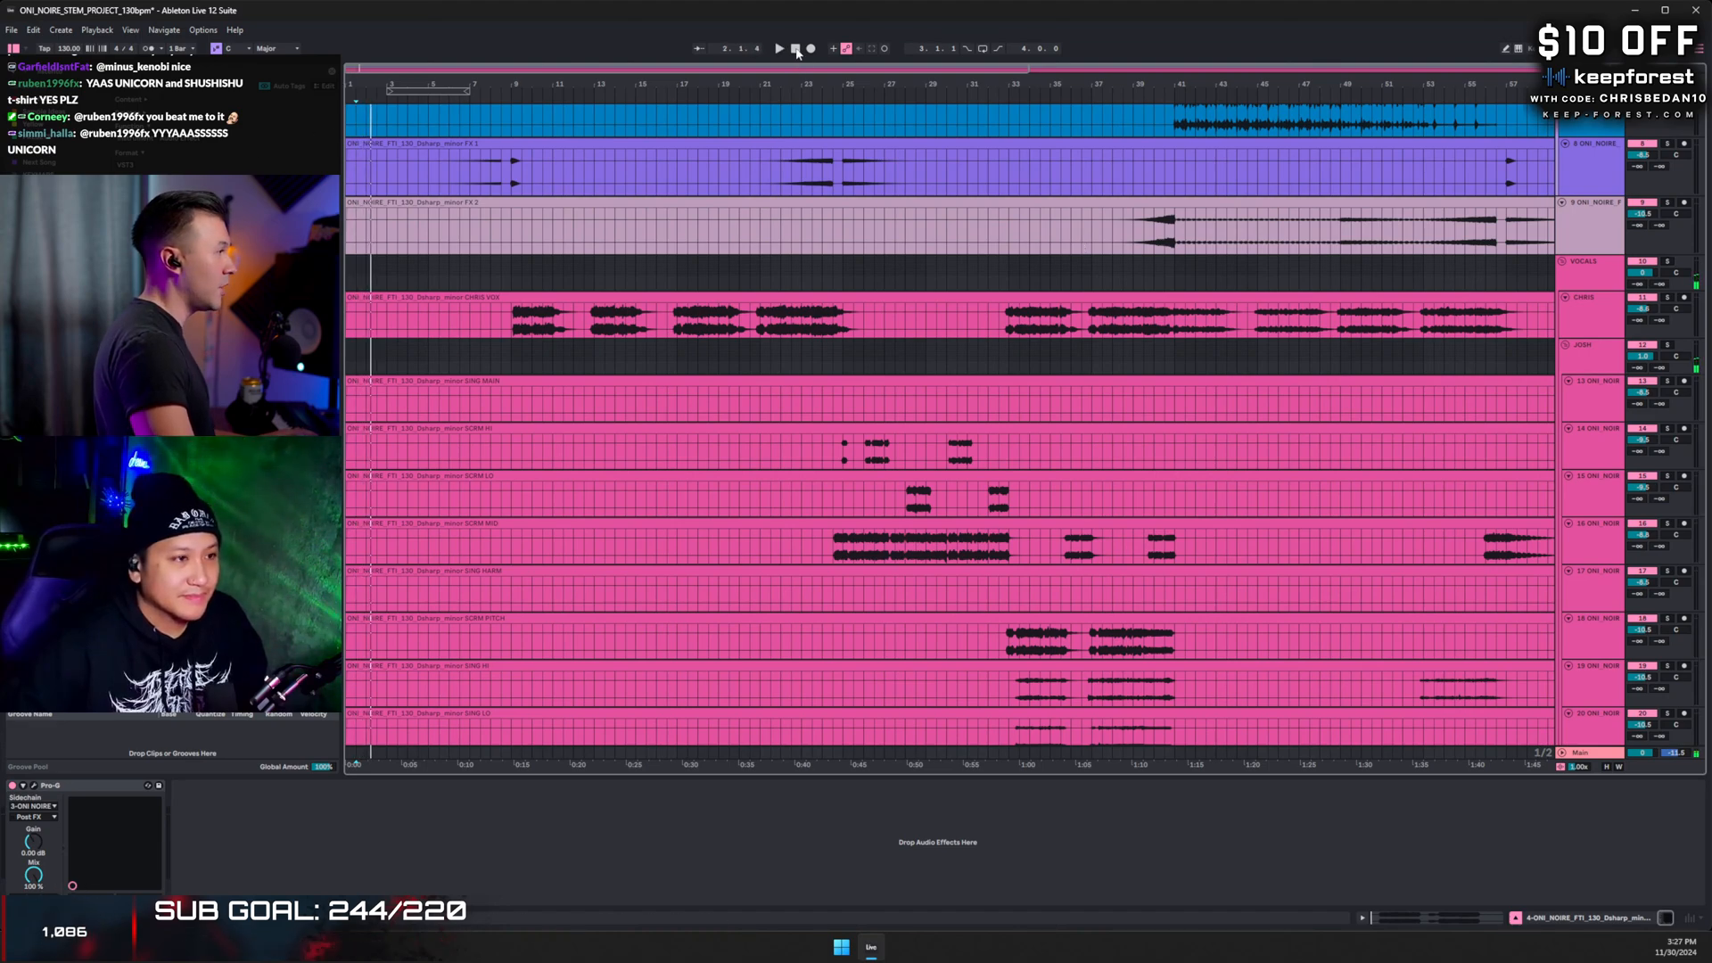
pyautogui.press('+')
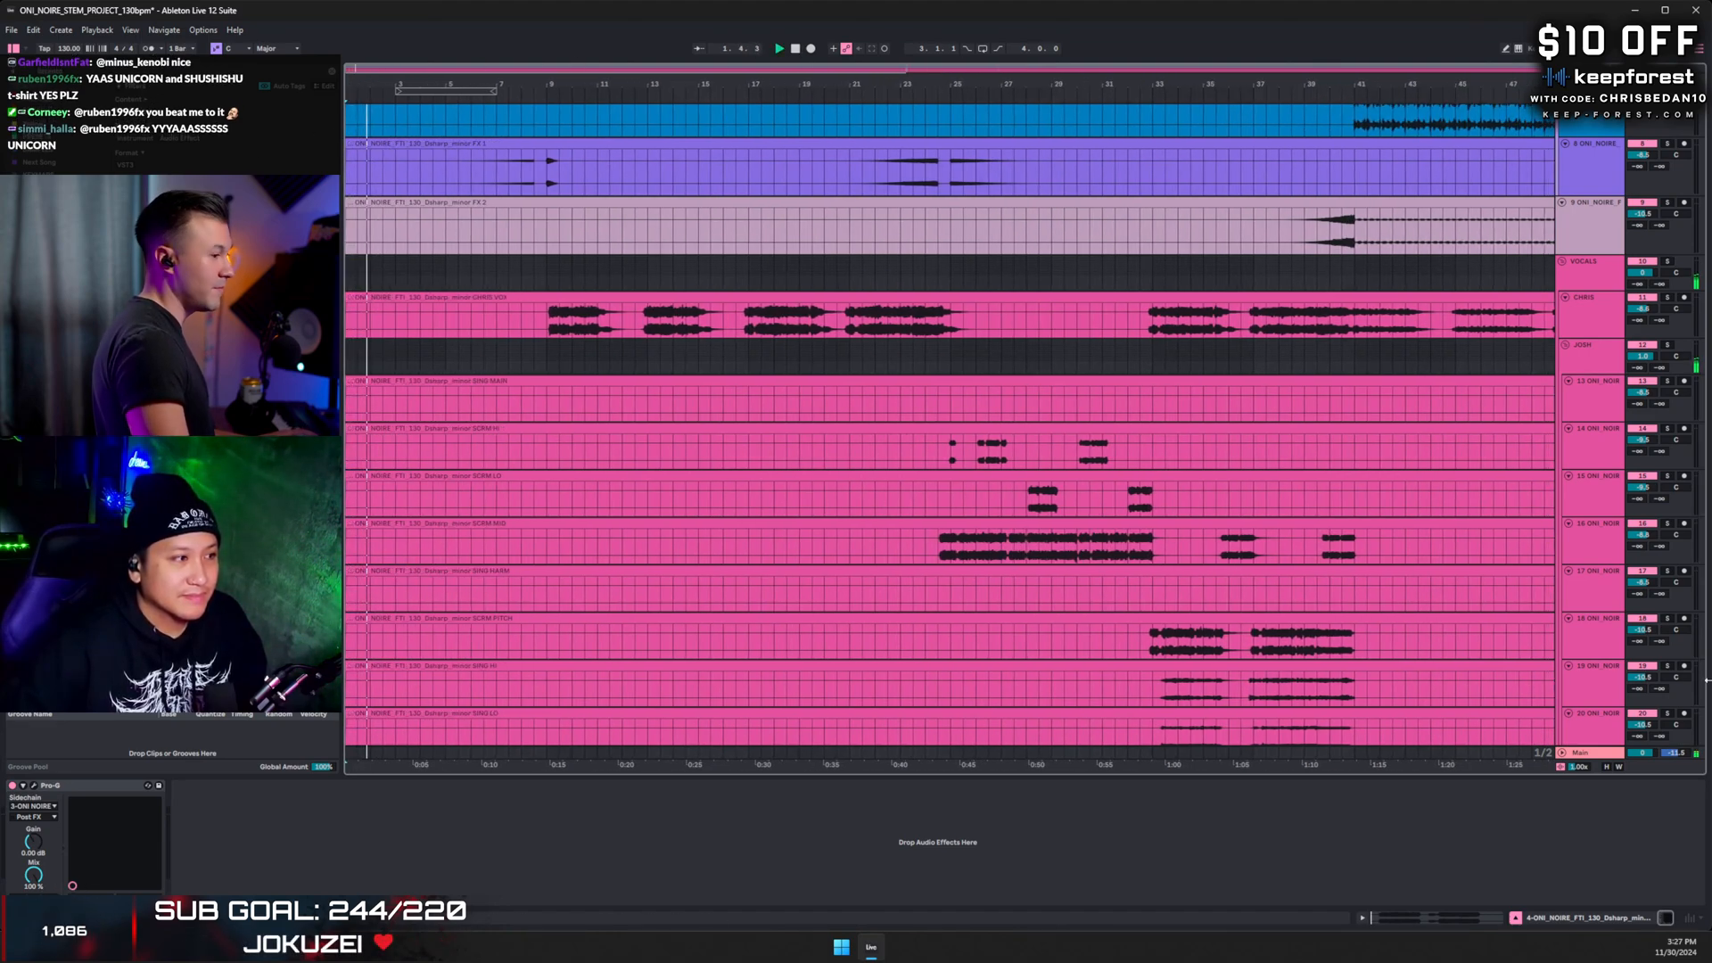
pyautogui.click(1608, 768)
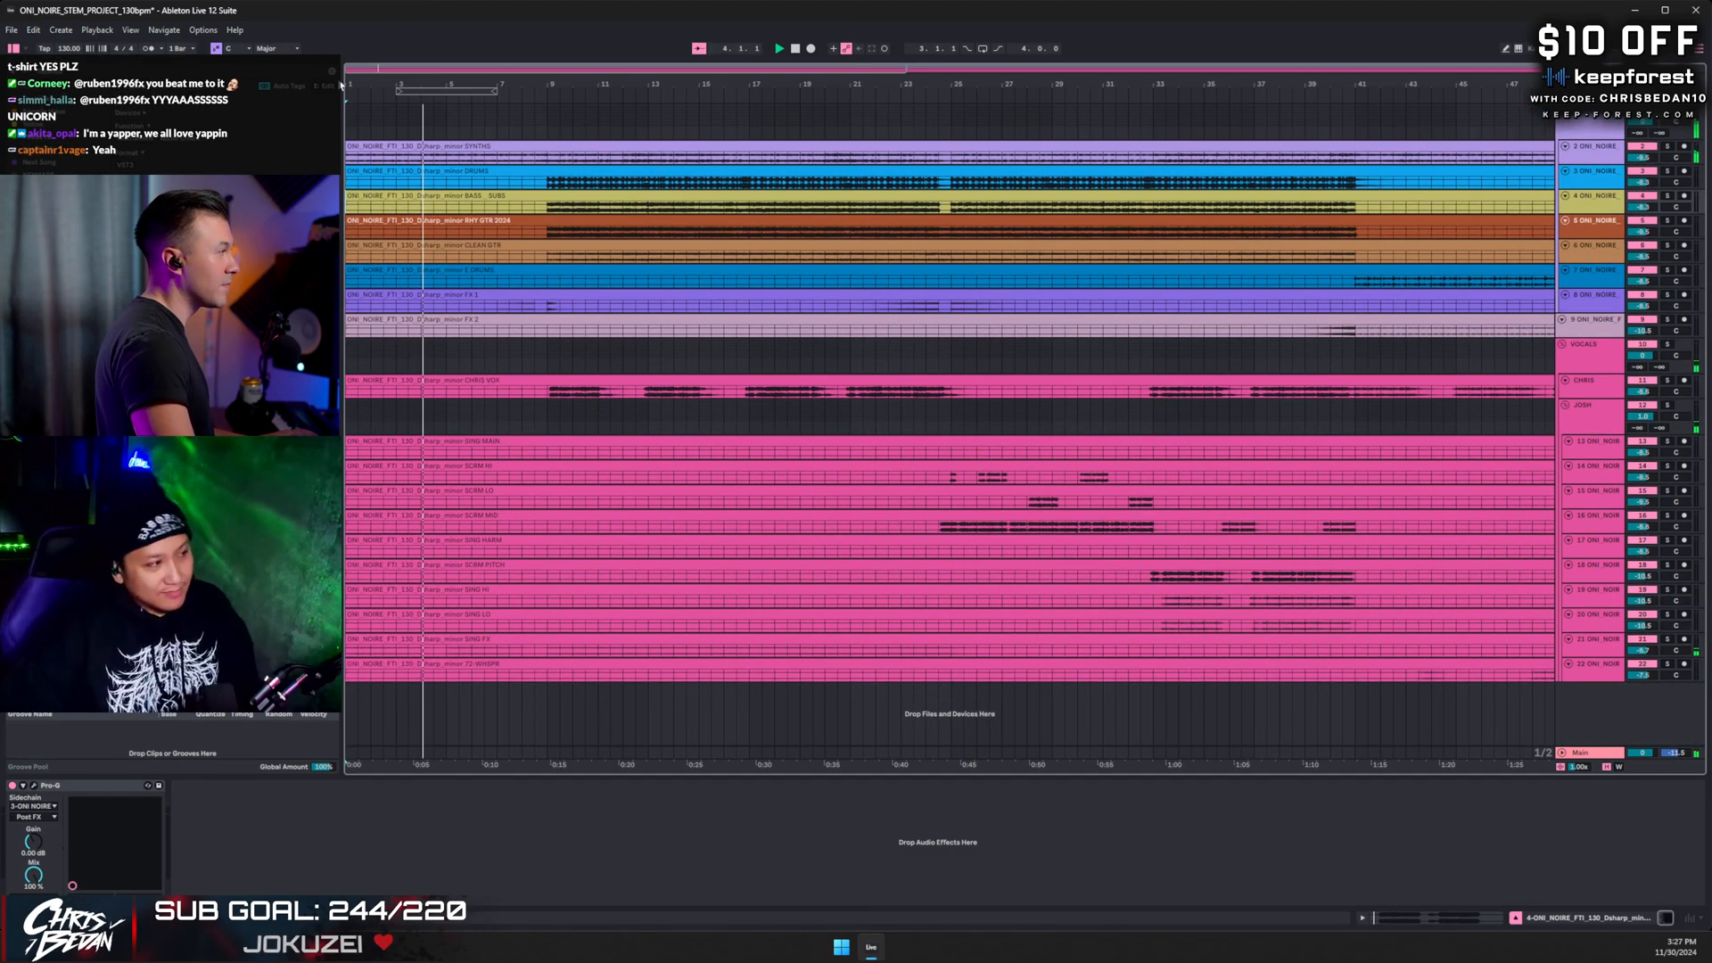
# - Make the arrangement follow the playhead and magnify the timeline so that only about 15 bars are shown
pyautogui.click(694, 49)
pyautogui.press('+')
pyautogui.press('+')
pyautogui.press('+')
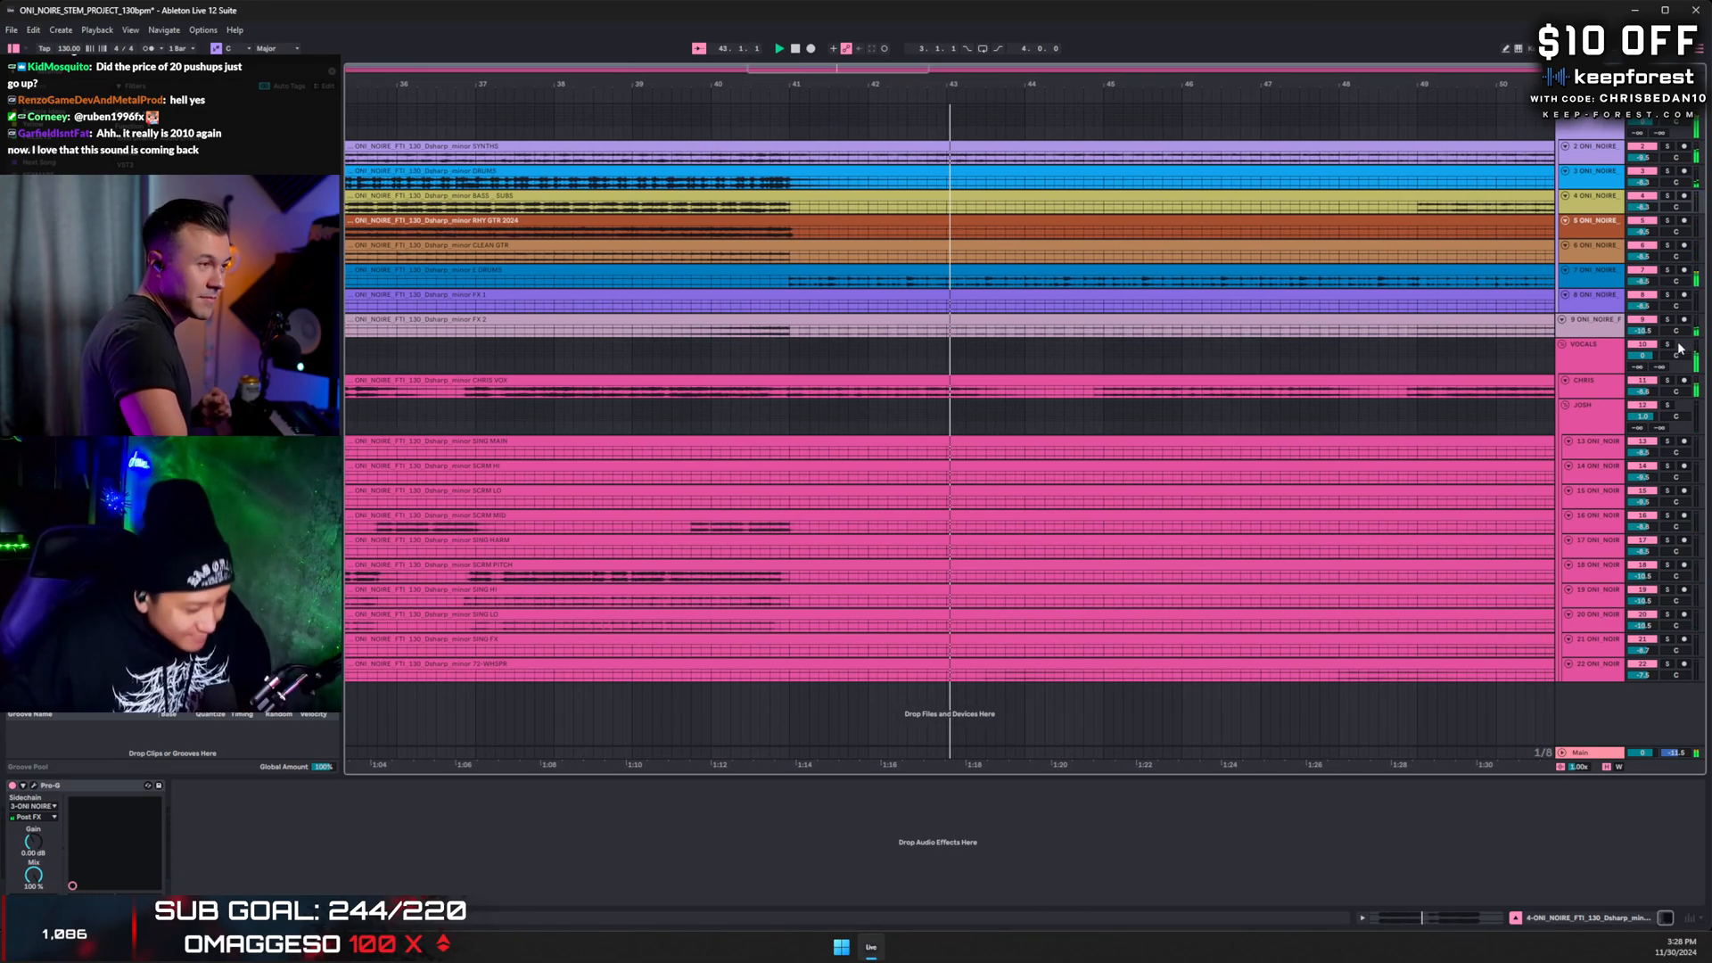
# - Restore the full track heights and enlarge the first vocal track inside the VOCALS group
pyautogui.click(1609, 767)
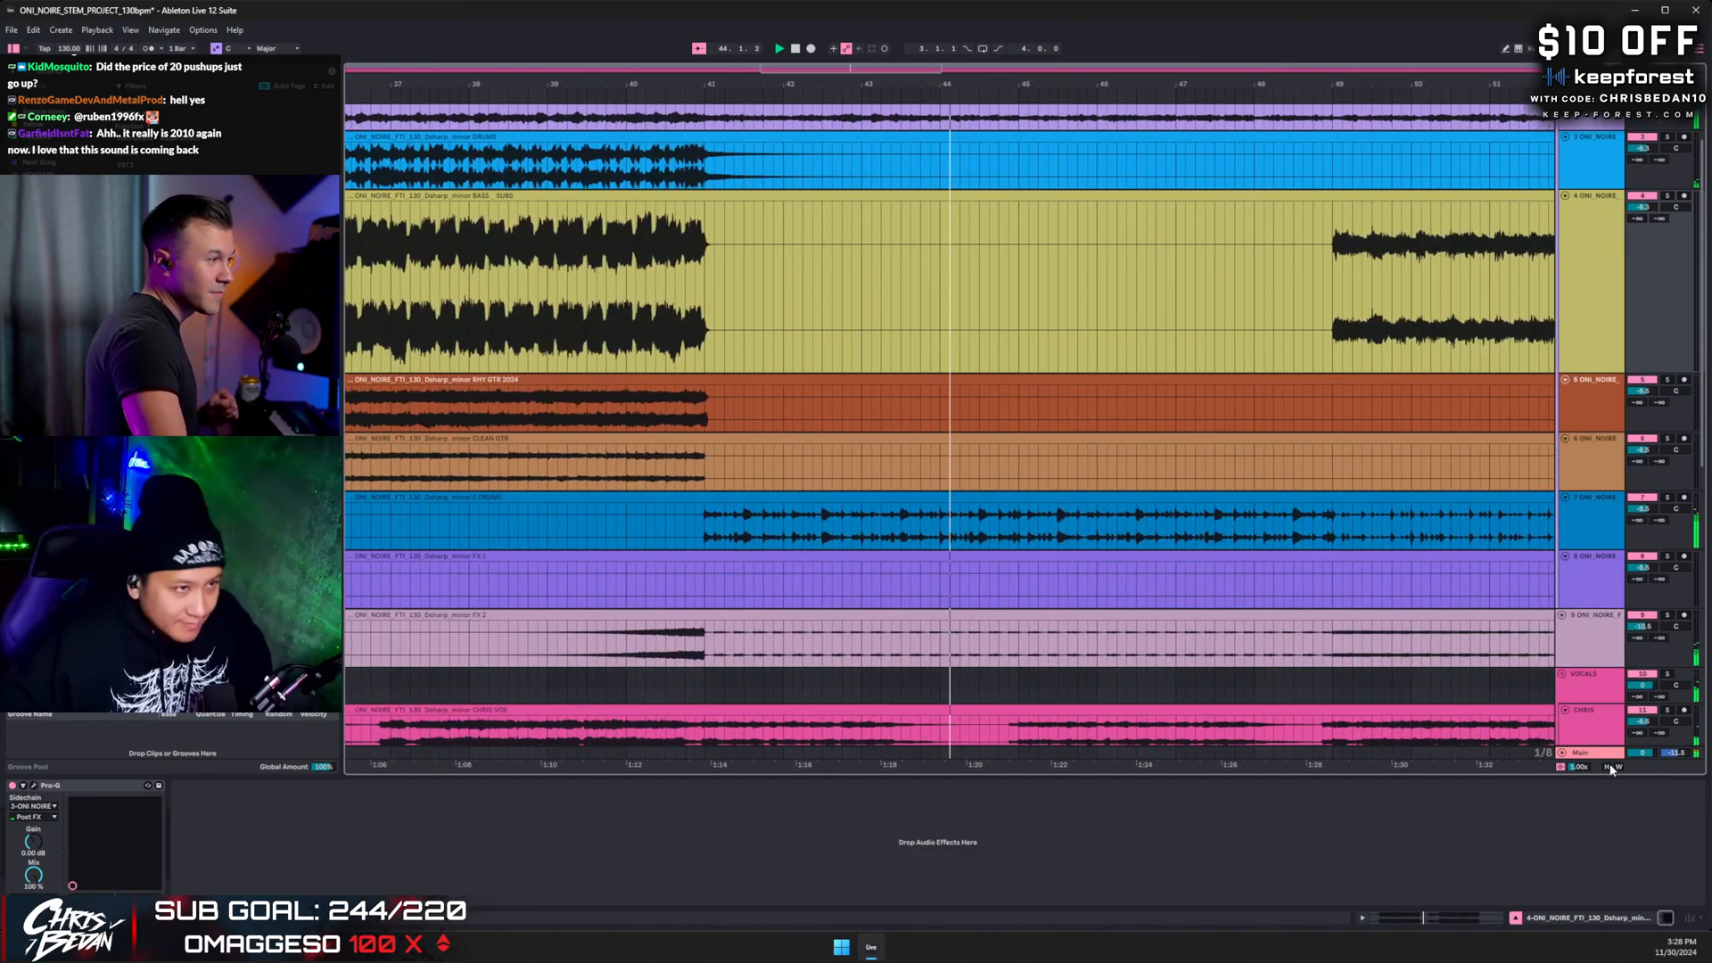
pyautogui.scroll(-8, 1432, 365)
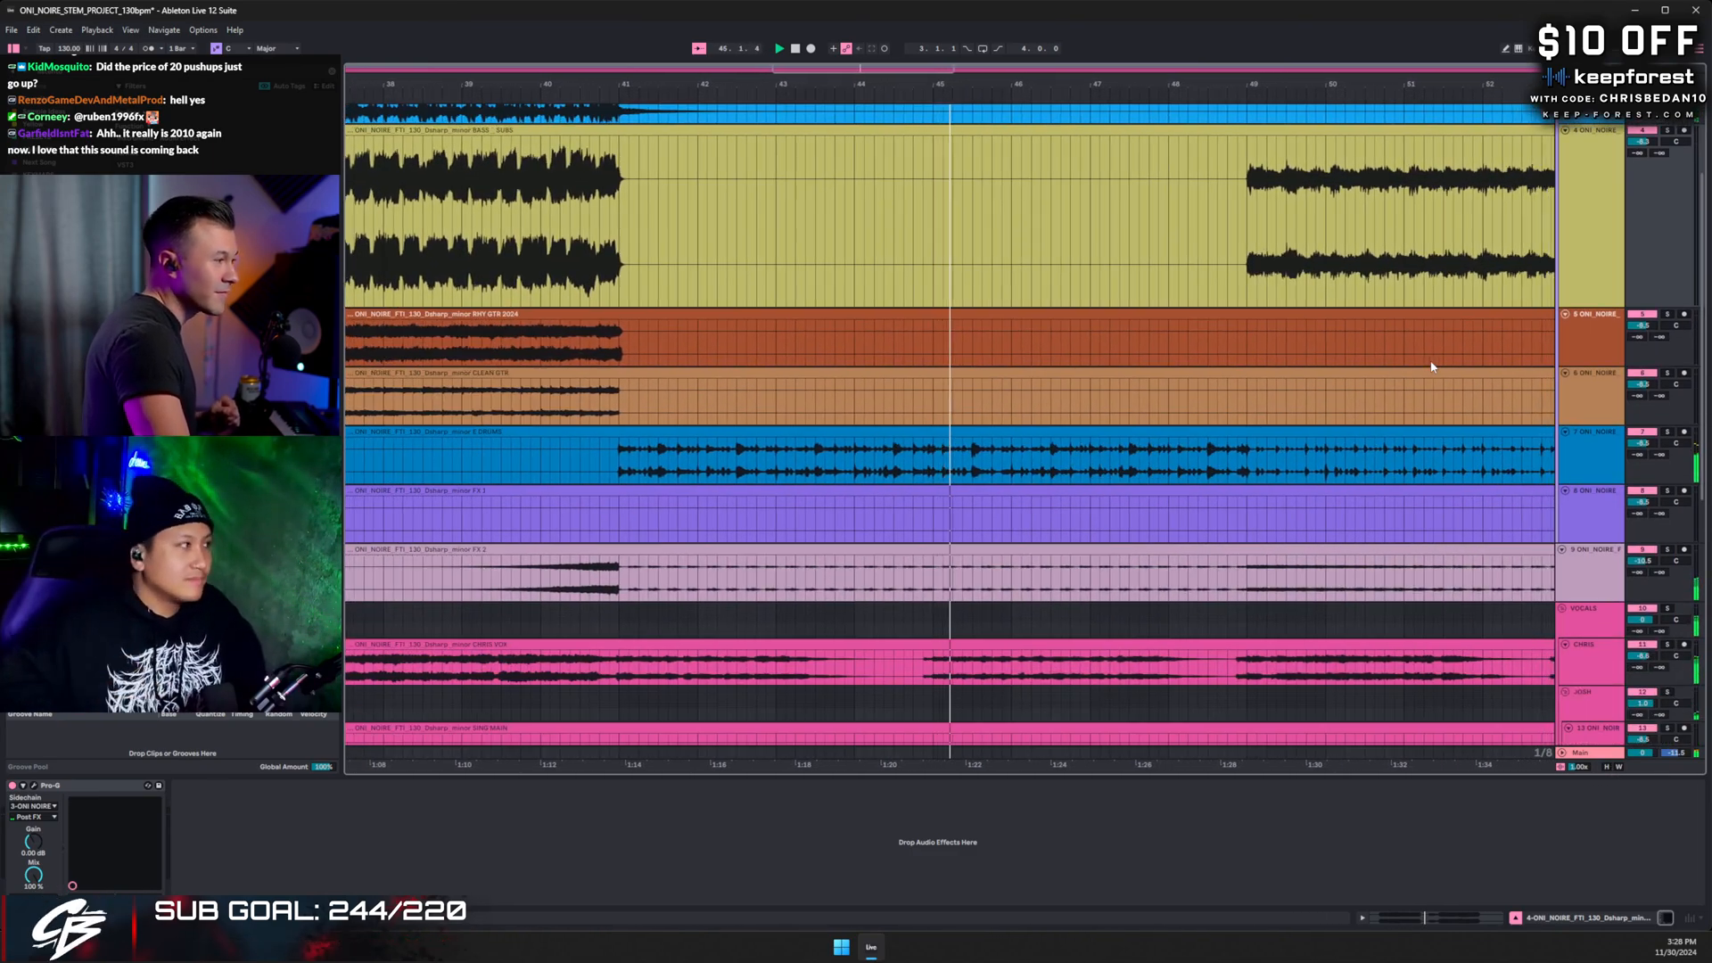
pyautogui.scroll(-2, 1431, 380)
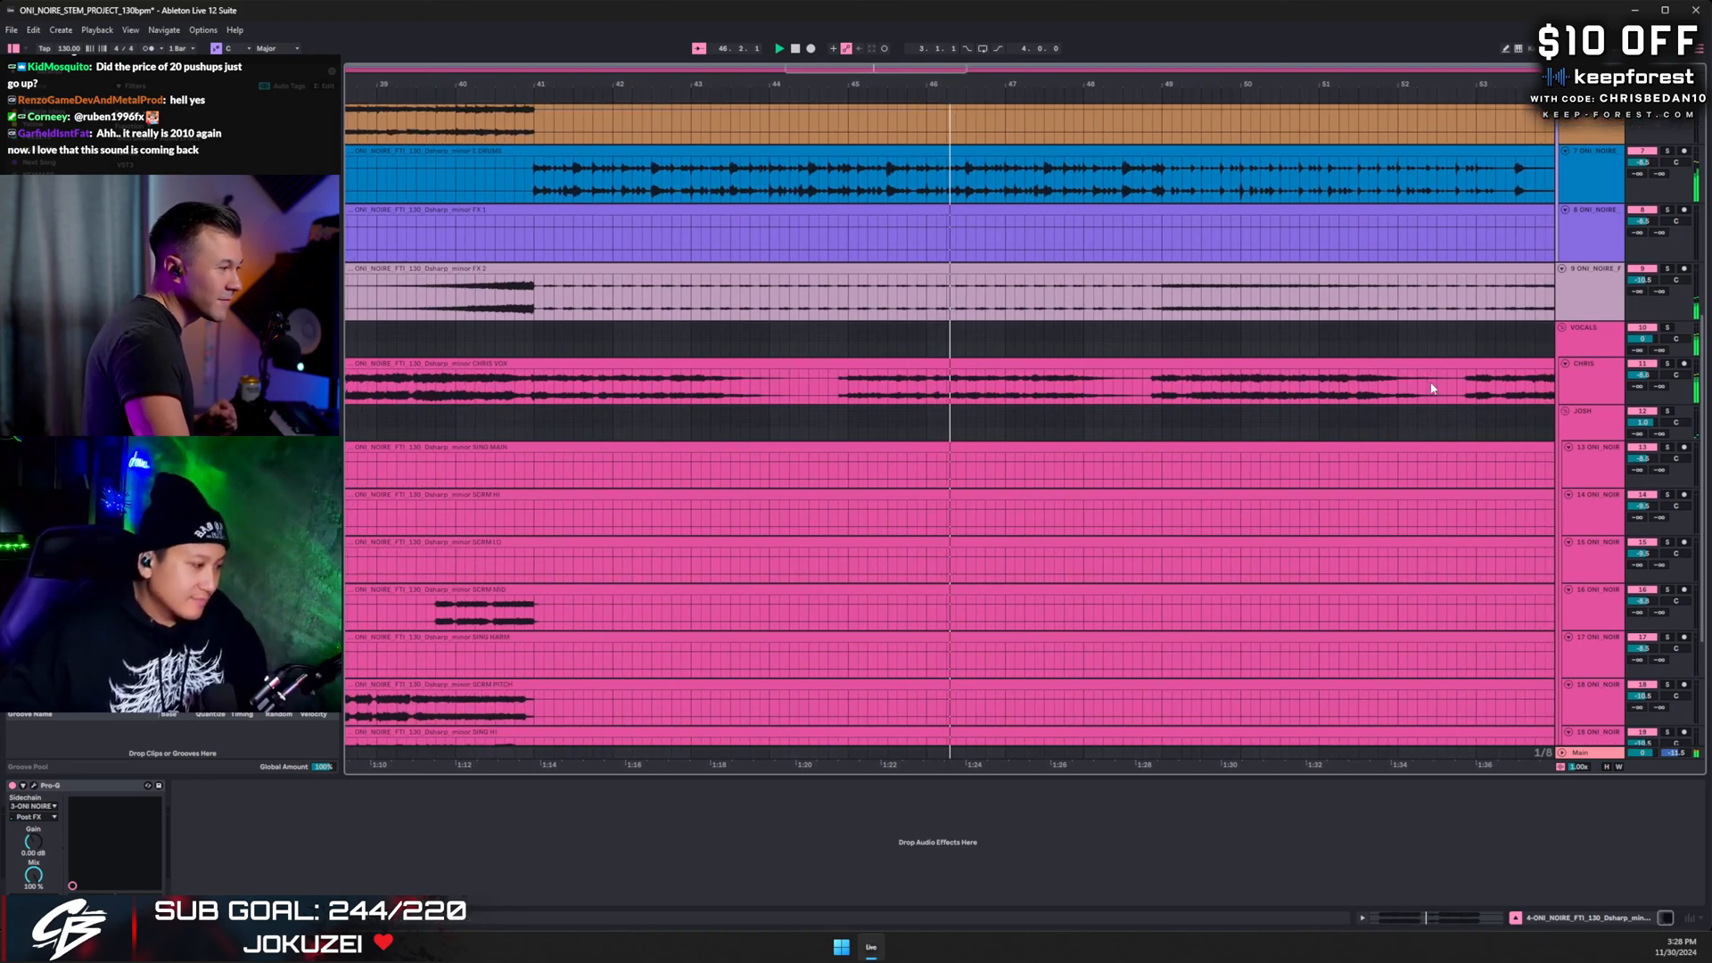
pyautogui.scroll(2, 1428, 382)
pyautogui.scroll(2, 1429, 384)
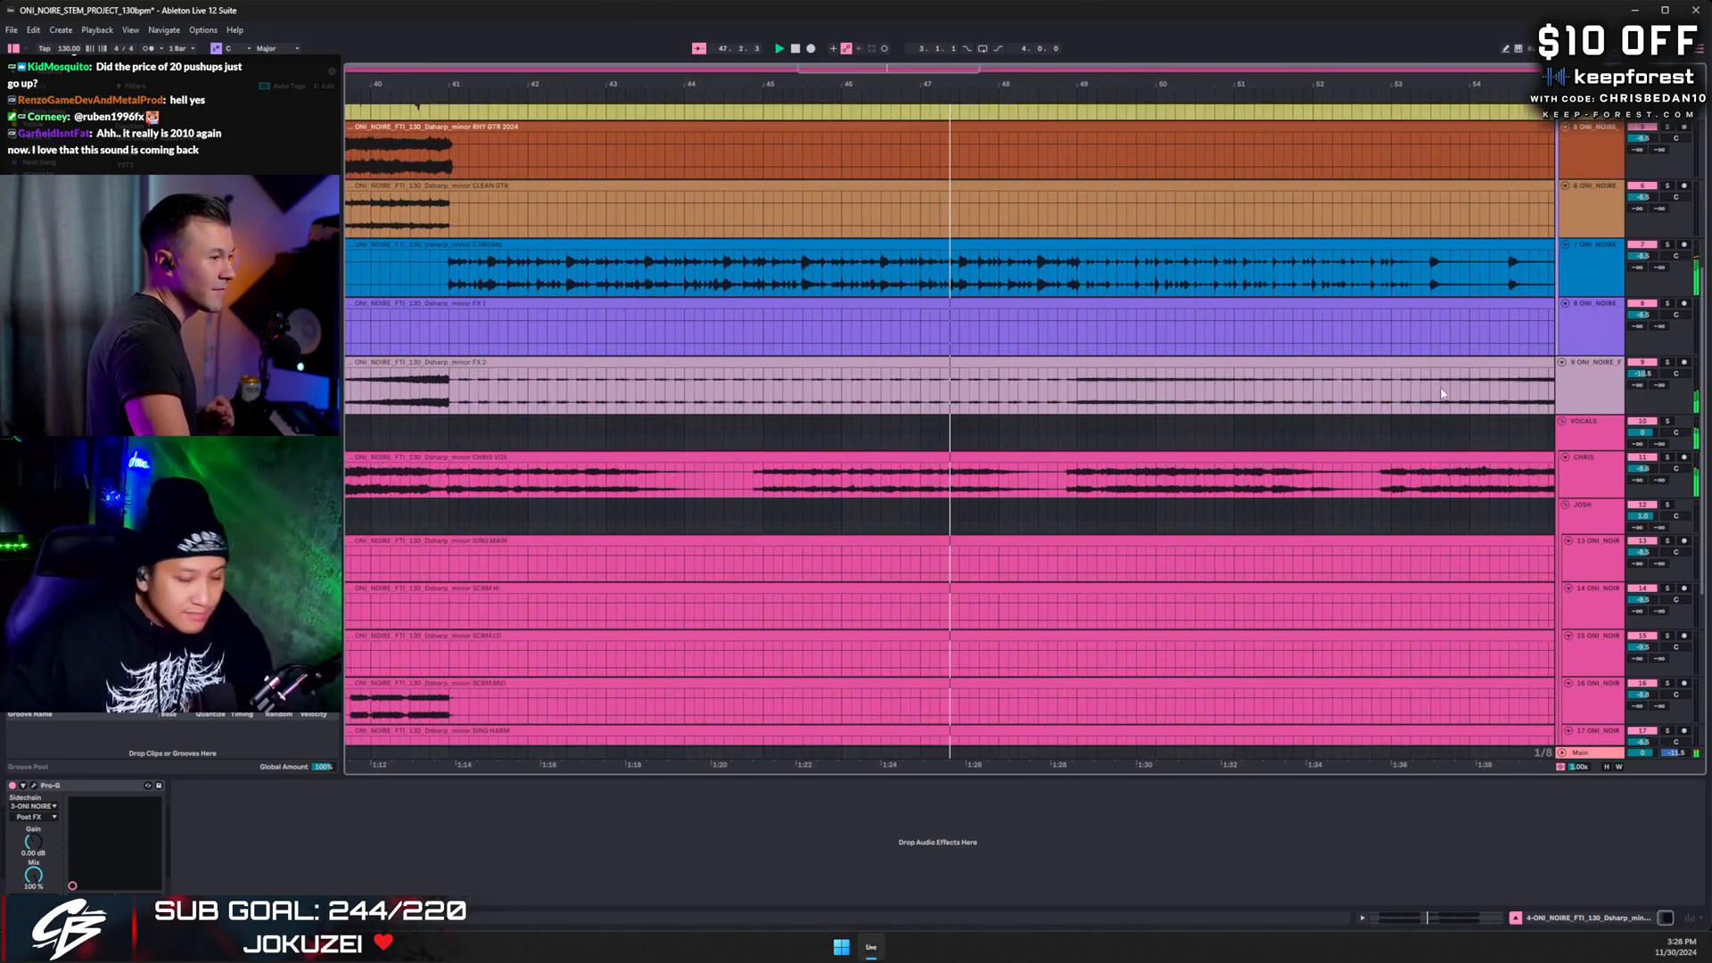
pyautogui.click(1596, 522)
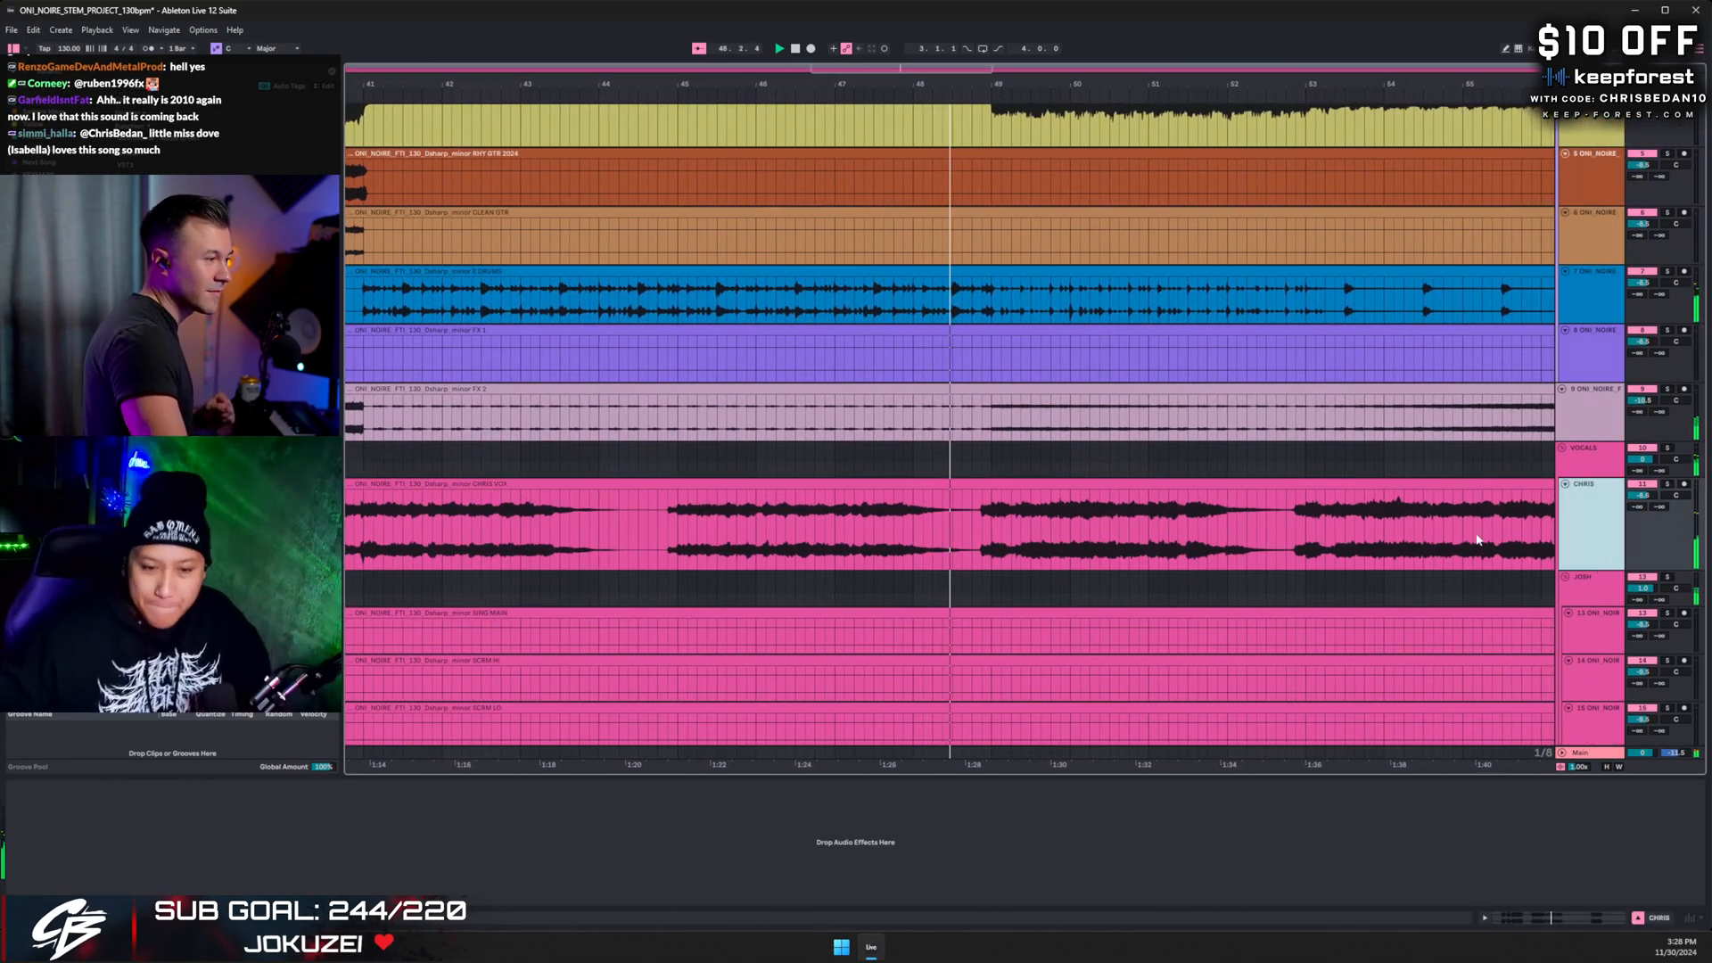
# - Follow the full mix from about bar 49 to bar 62, comparing the bass, drum and FX stems with the vocal layers
pyautogui.scroll(2, 1313, 536)
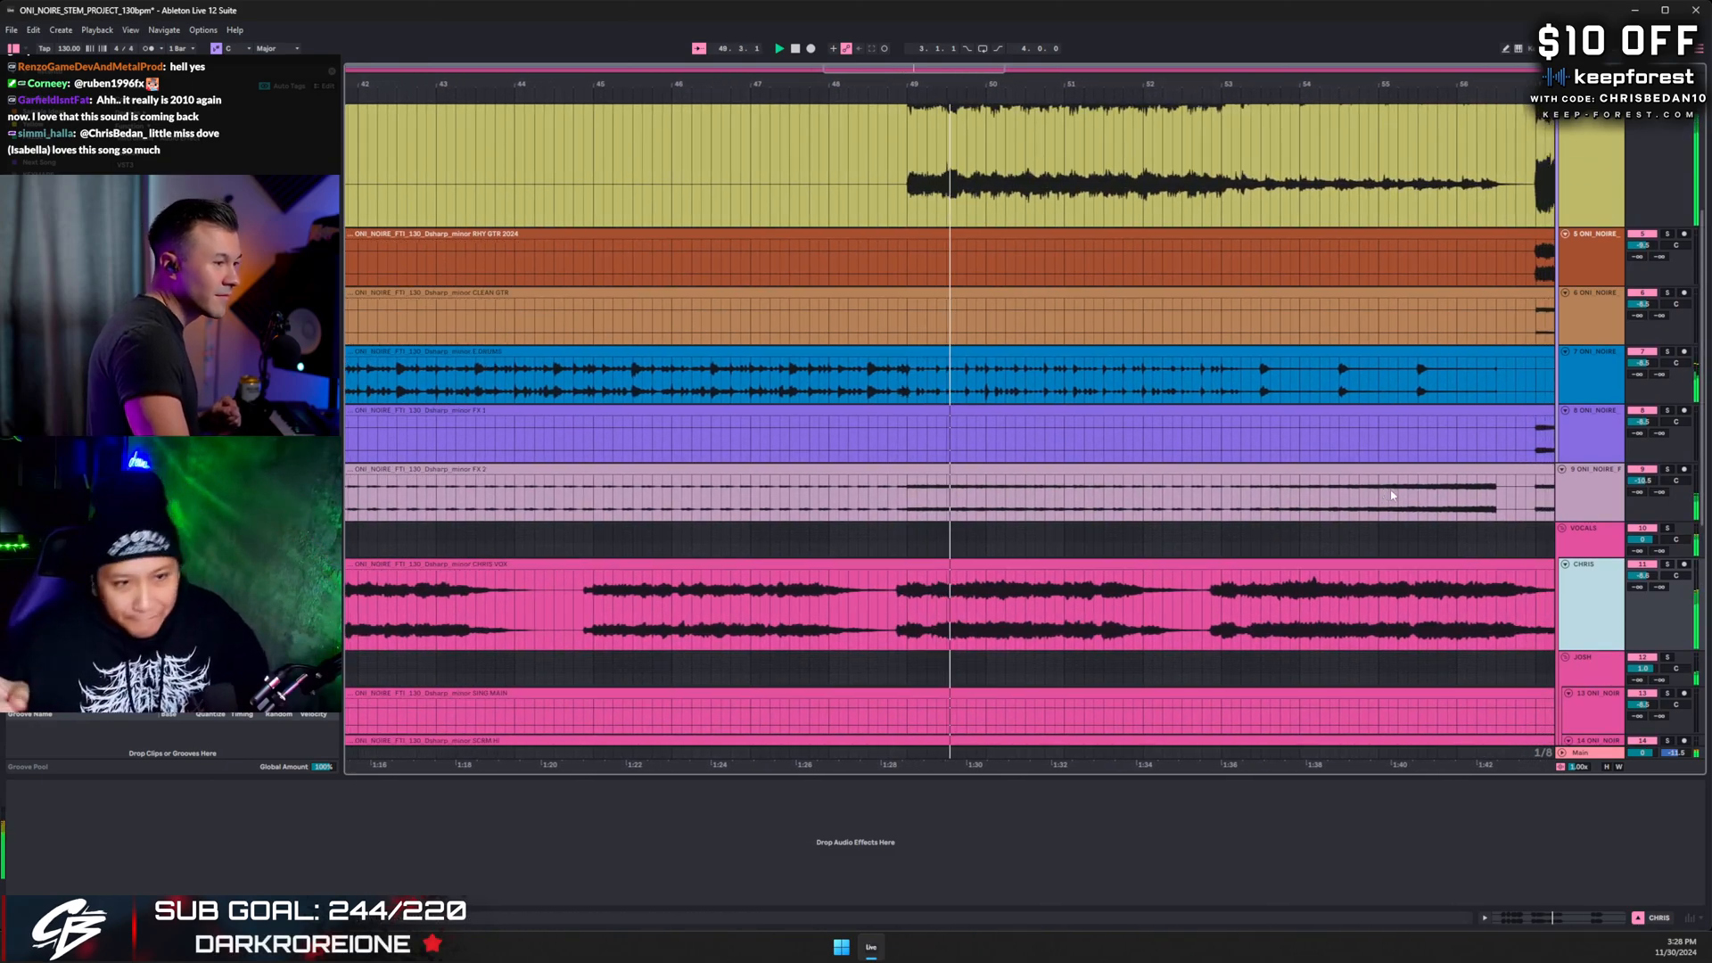
pyautogui.scroll(2, 1396, 490)
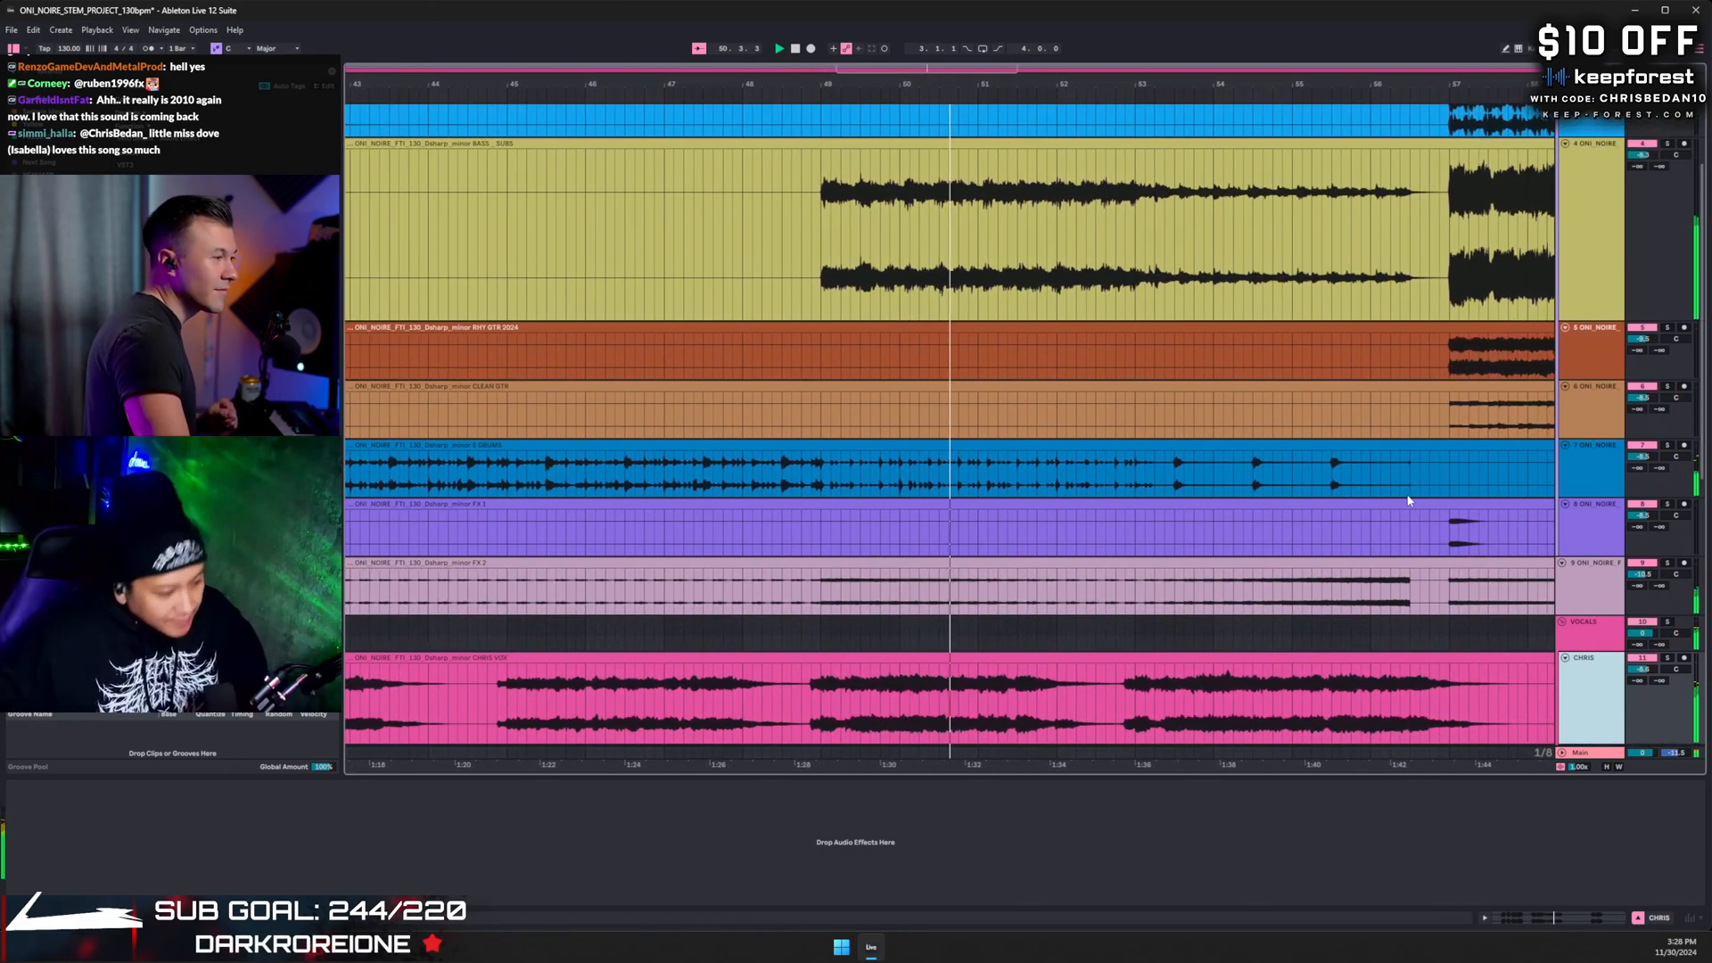
pyautogui.scroll(2, 1404, 492)
pyautogui.scroll(1, 1404, 497)
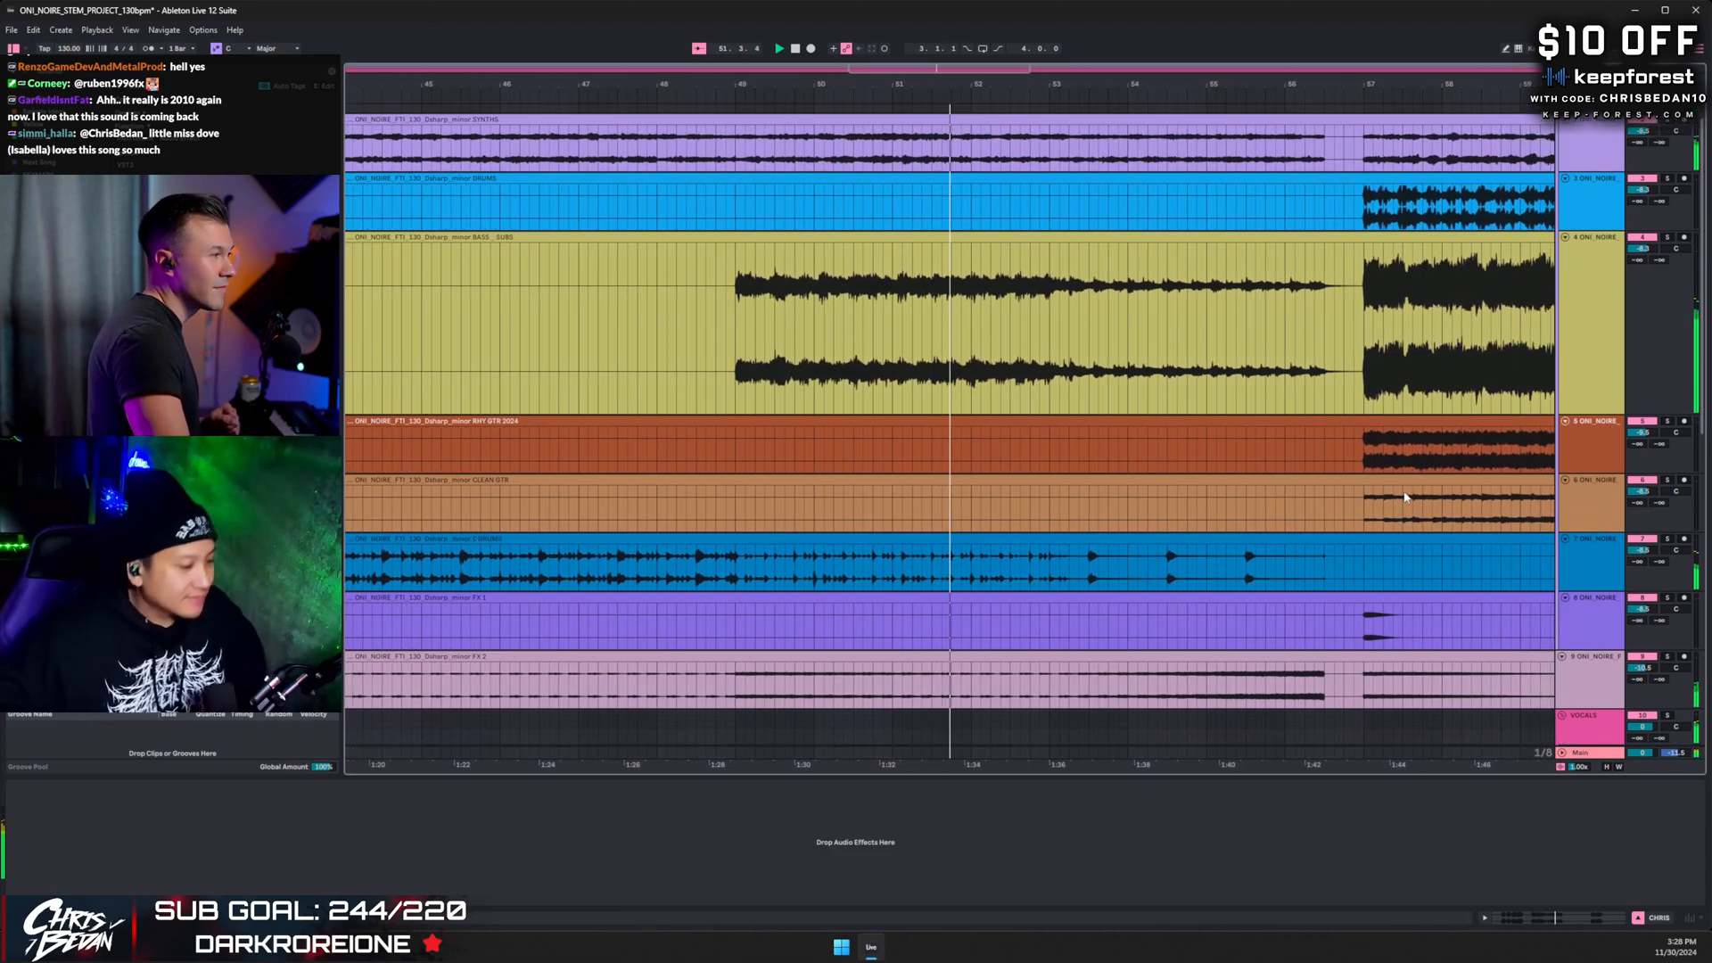
pyautogui.scroll(1, 1404, 493)
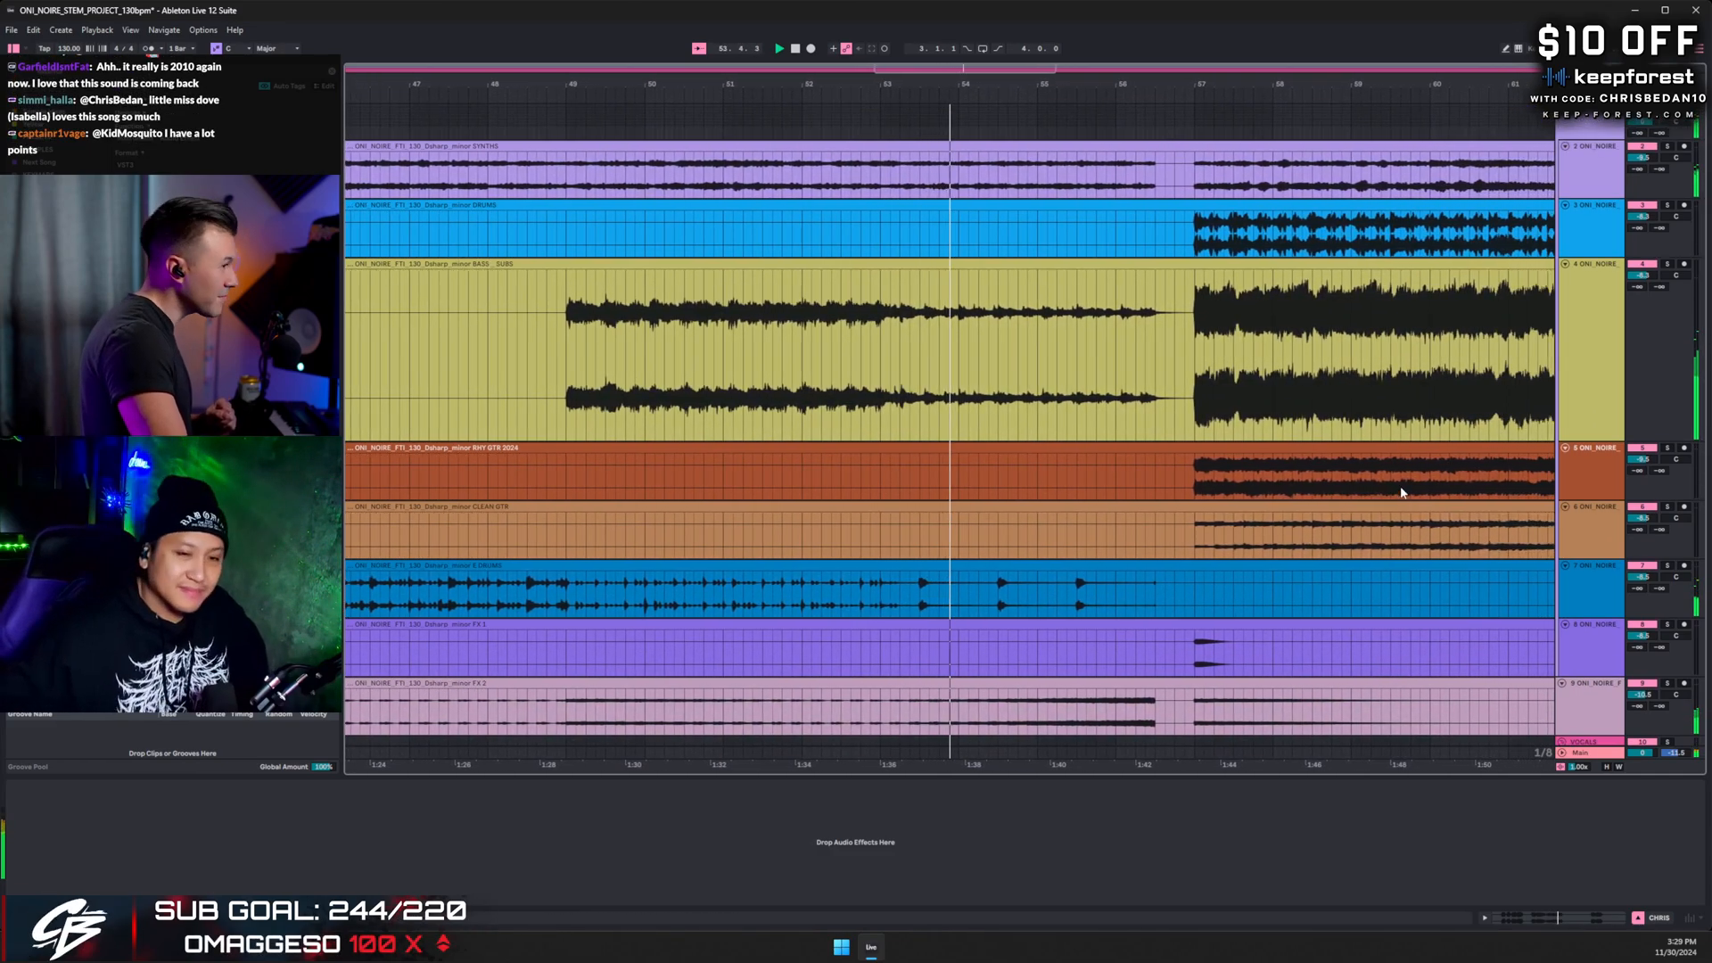
pyautogui.scroll(-6, 1357, 473)
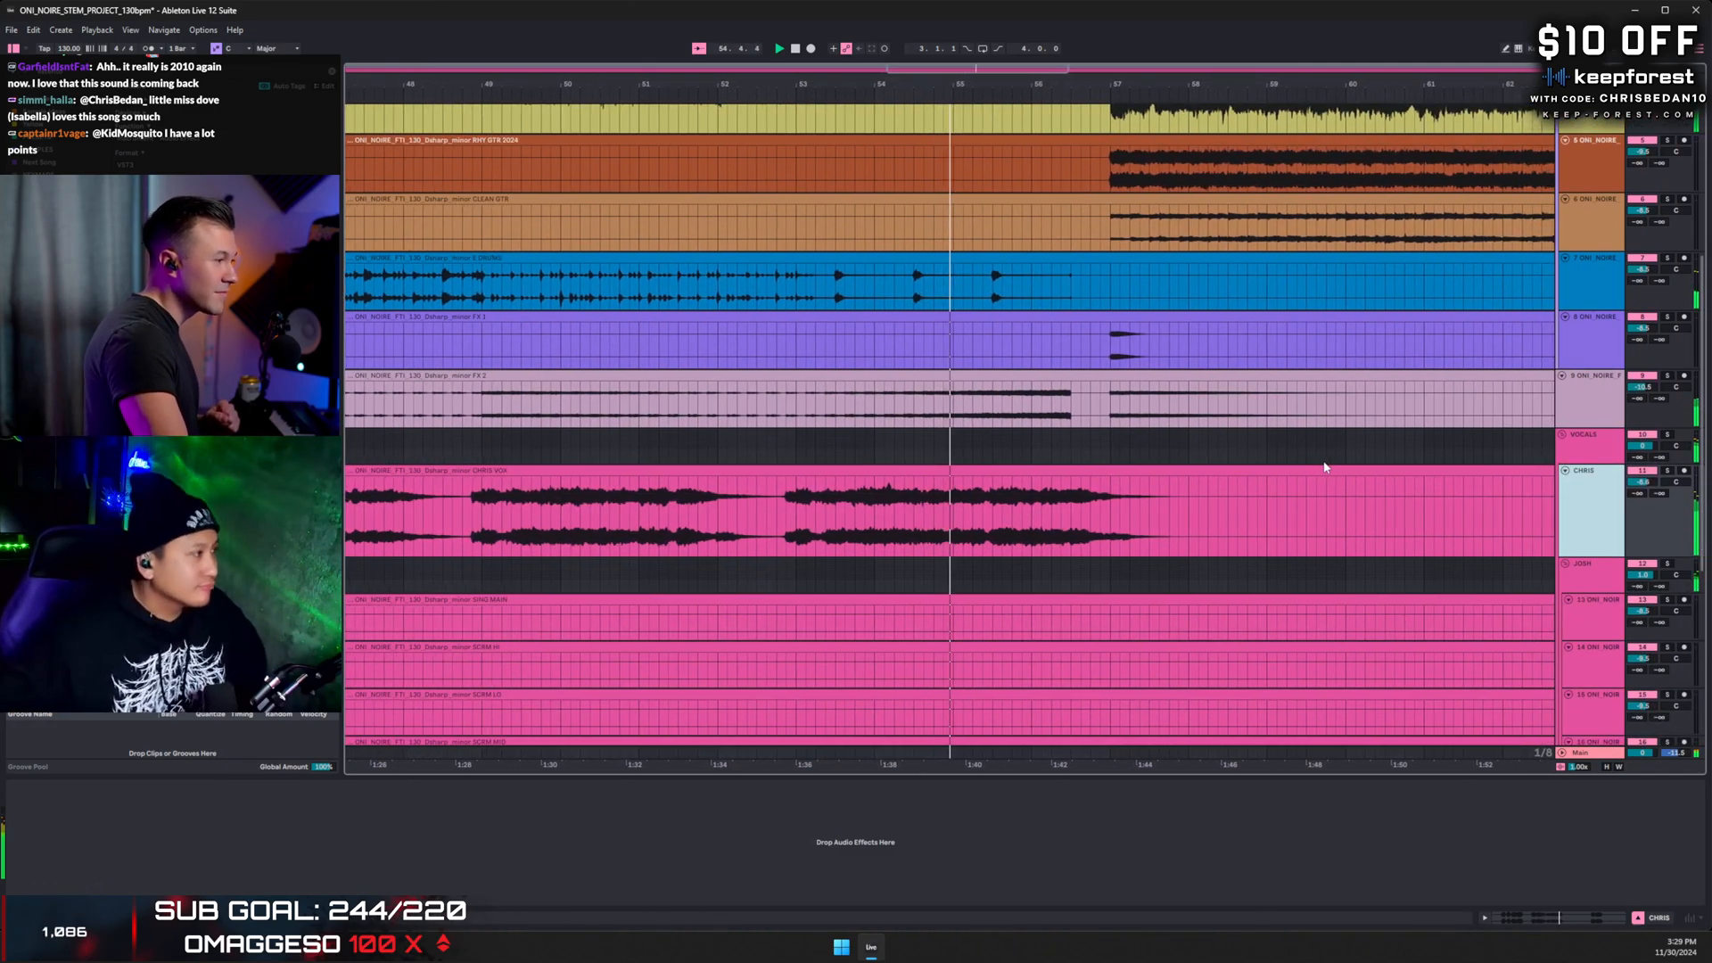
pyautogui.scroll(-8, 1340, 471)
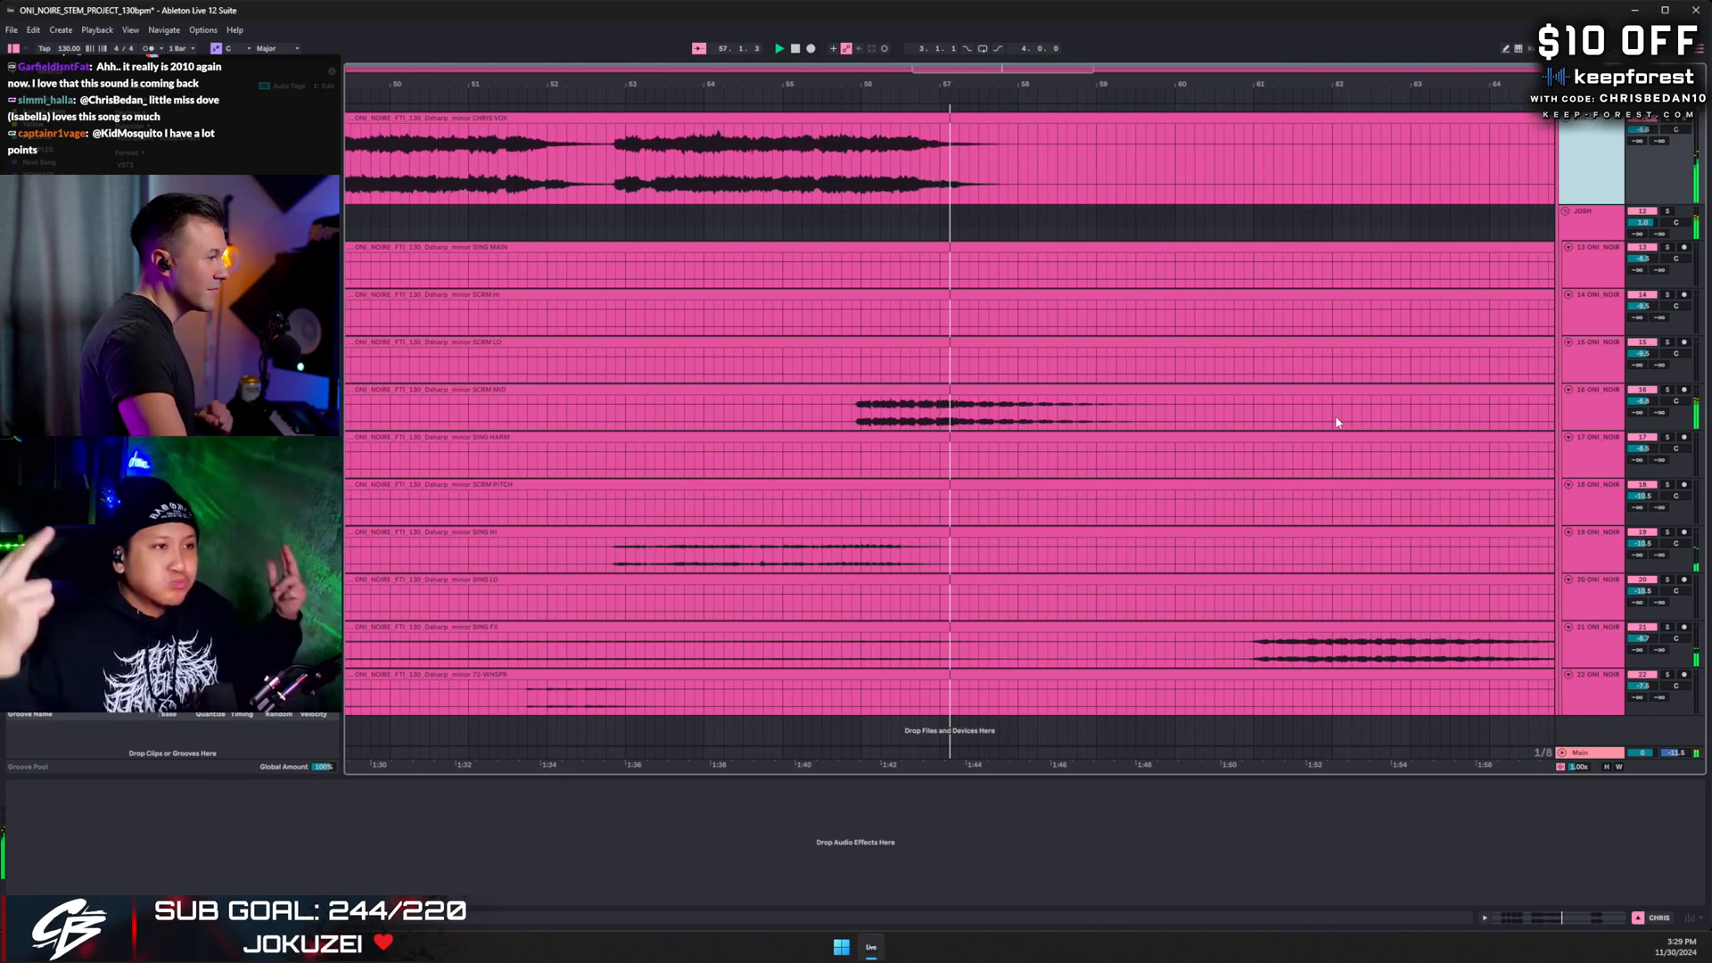
pyautogui.scroll(3, 1337, 431)
pyautogui.scroll(6, 1334, 428)
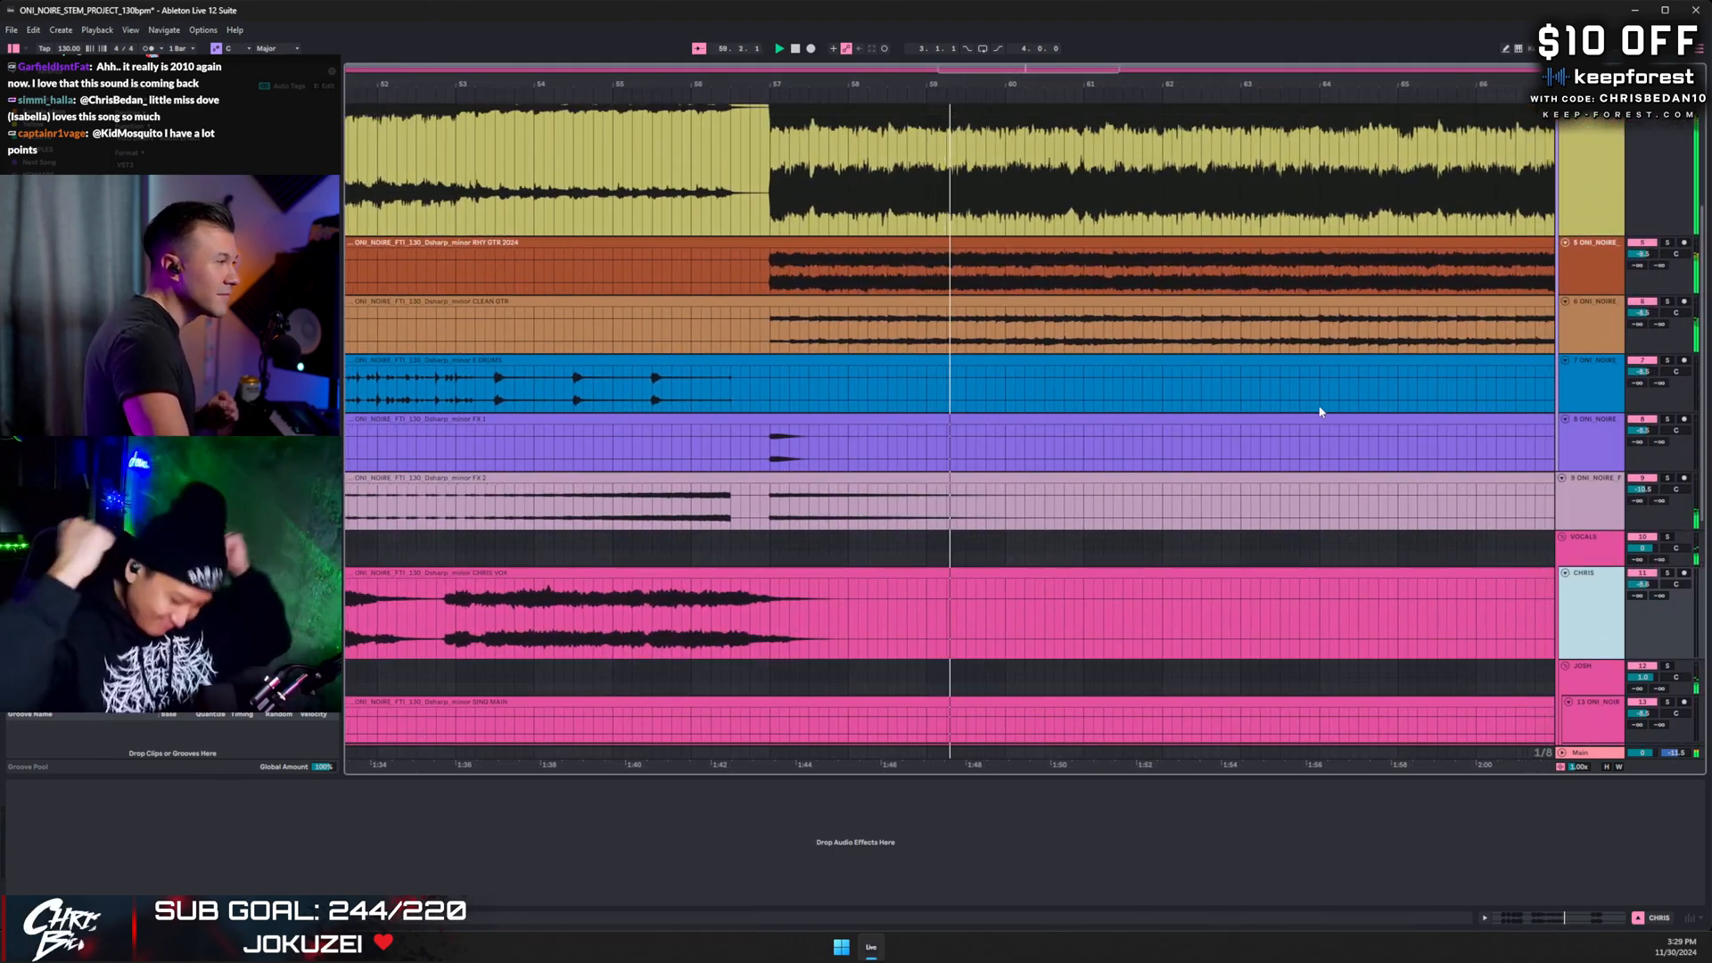
pyautogui.scroll(5, 1322, 410)
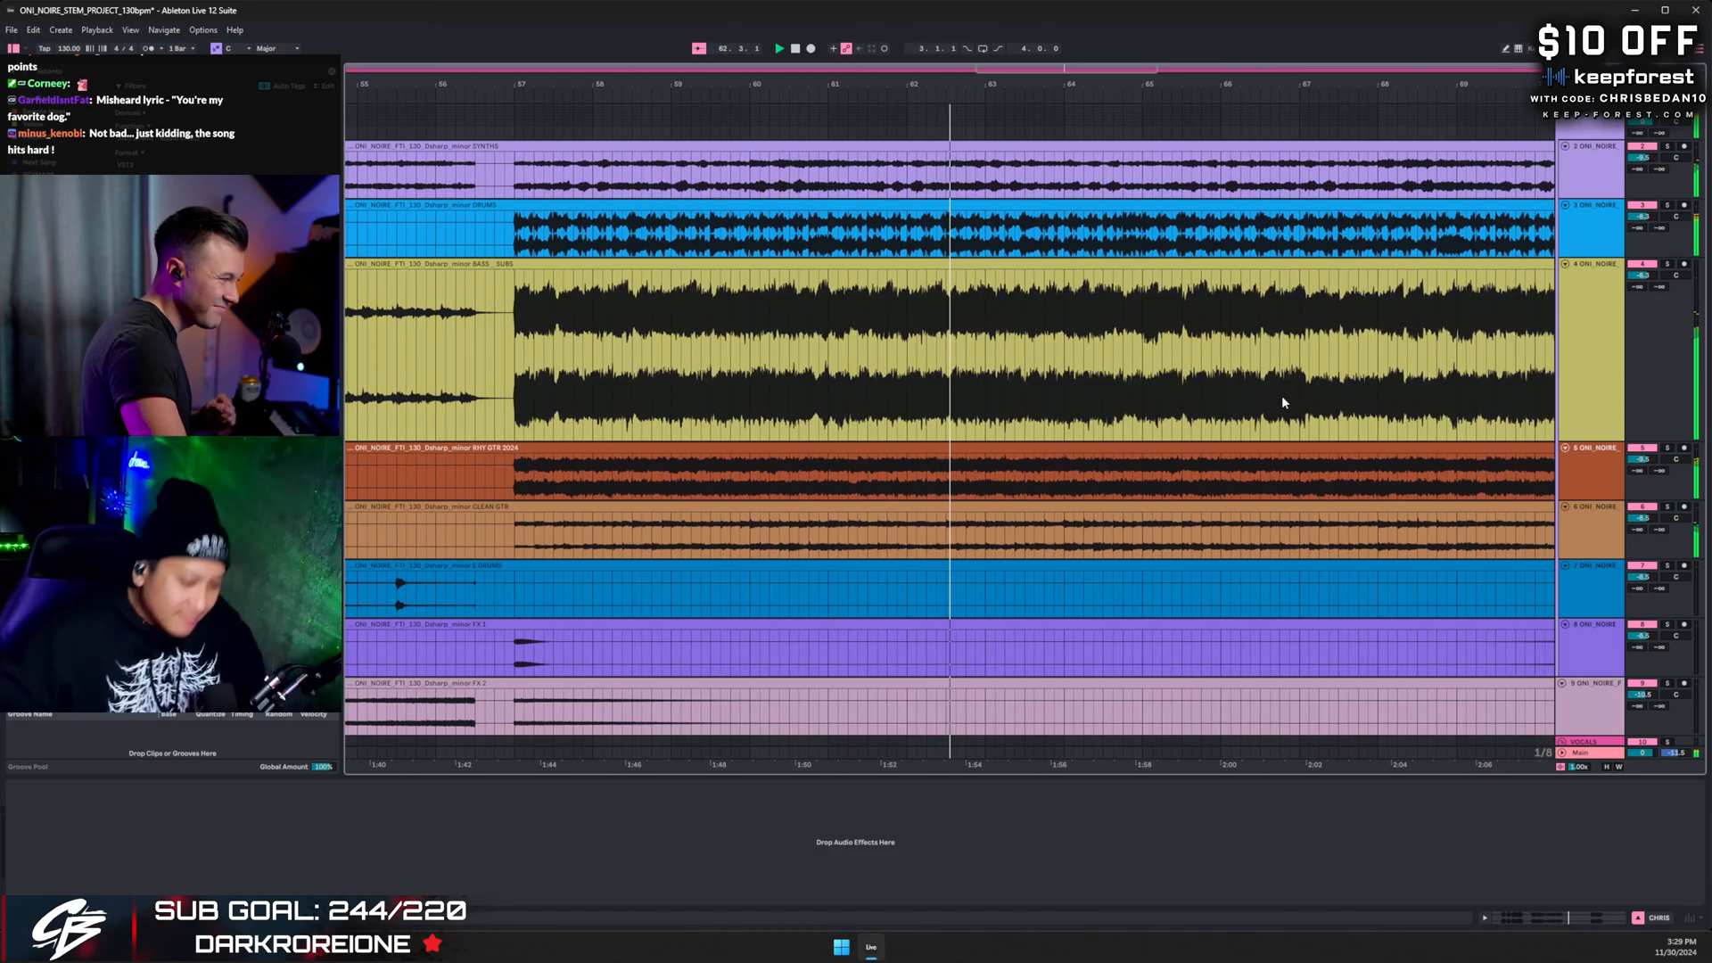
# - Follow the full mix from about bar 62 to bar 87, examining how the sung and screamed vocal layers stack up
pyautogui.scroll(-1, 1281, 398)
pyautogui.scroll(-3, 1277, 401)
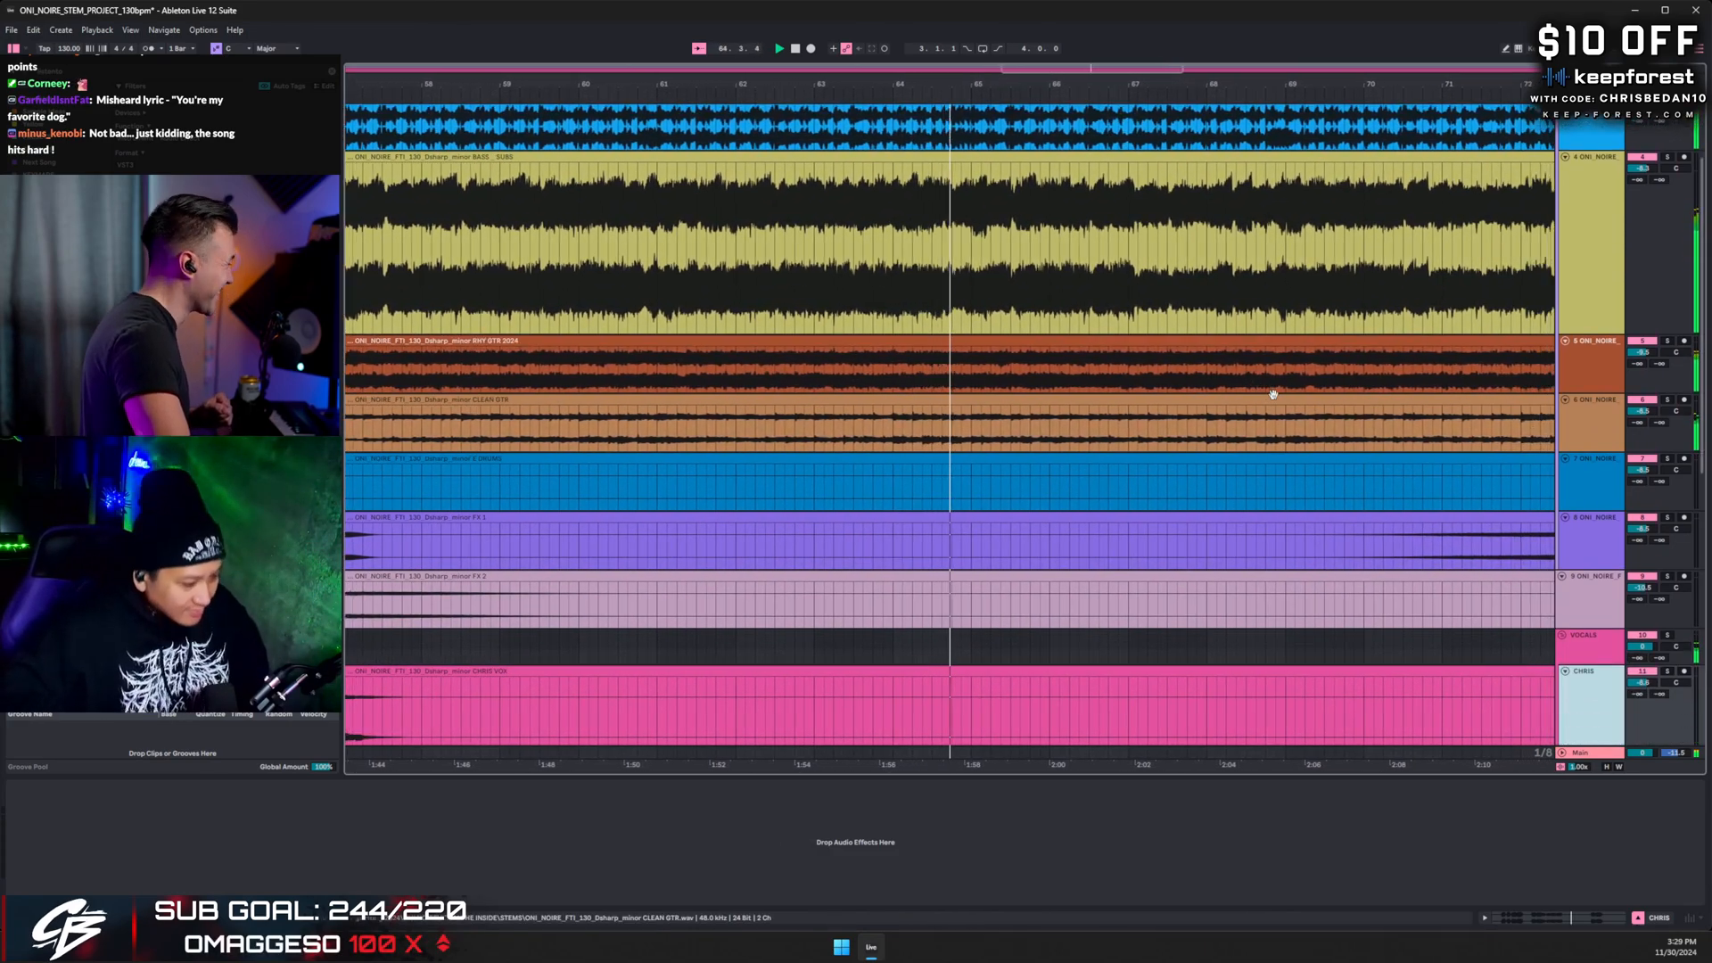
pyautogui.scroll(-2, 1271, 400)
pyautogui.scroll(-1, 1263, 402)
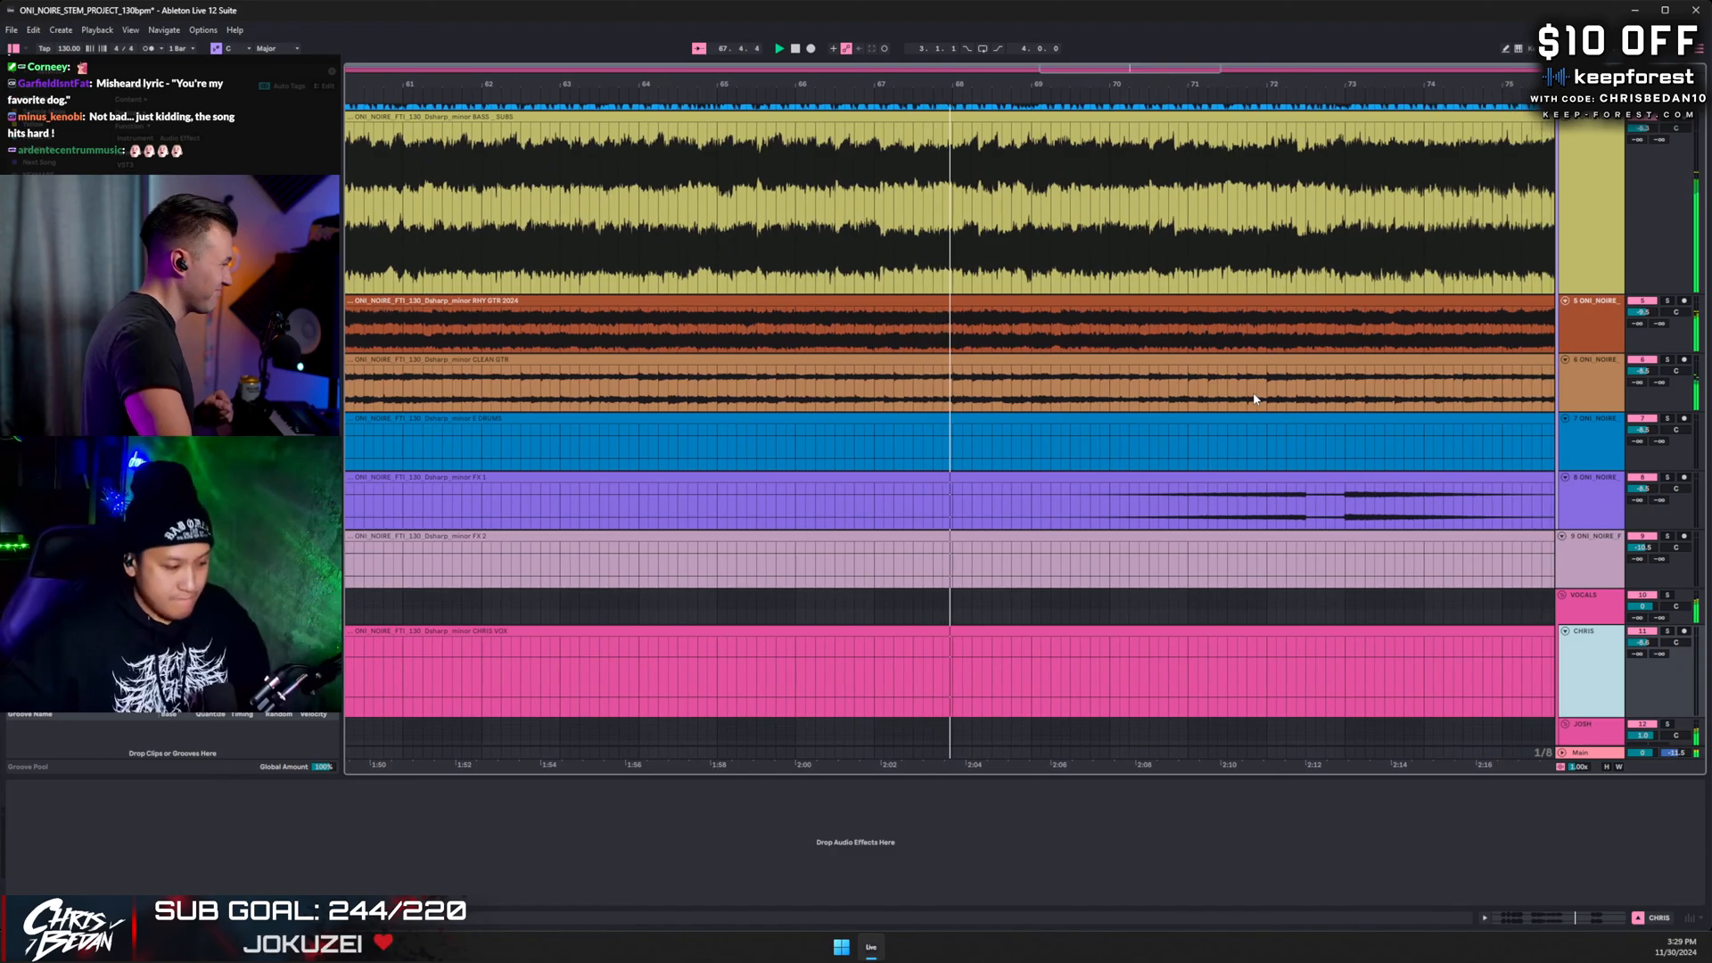
pyautogui.scroll(-2, 1253, 397)
pyautogui.scroll(-10, 1253, 397)
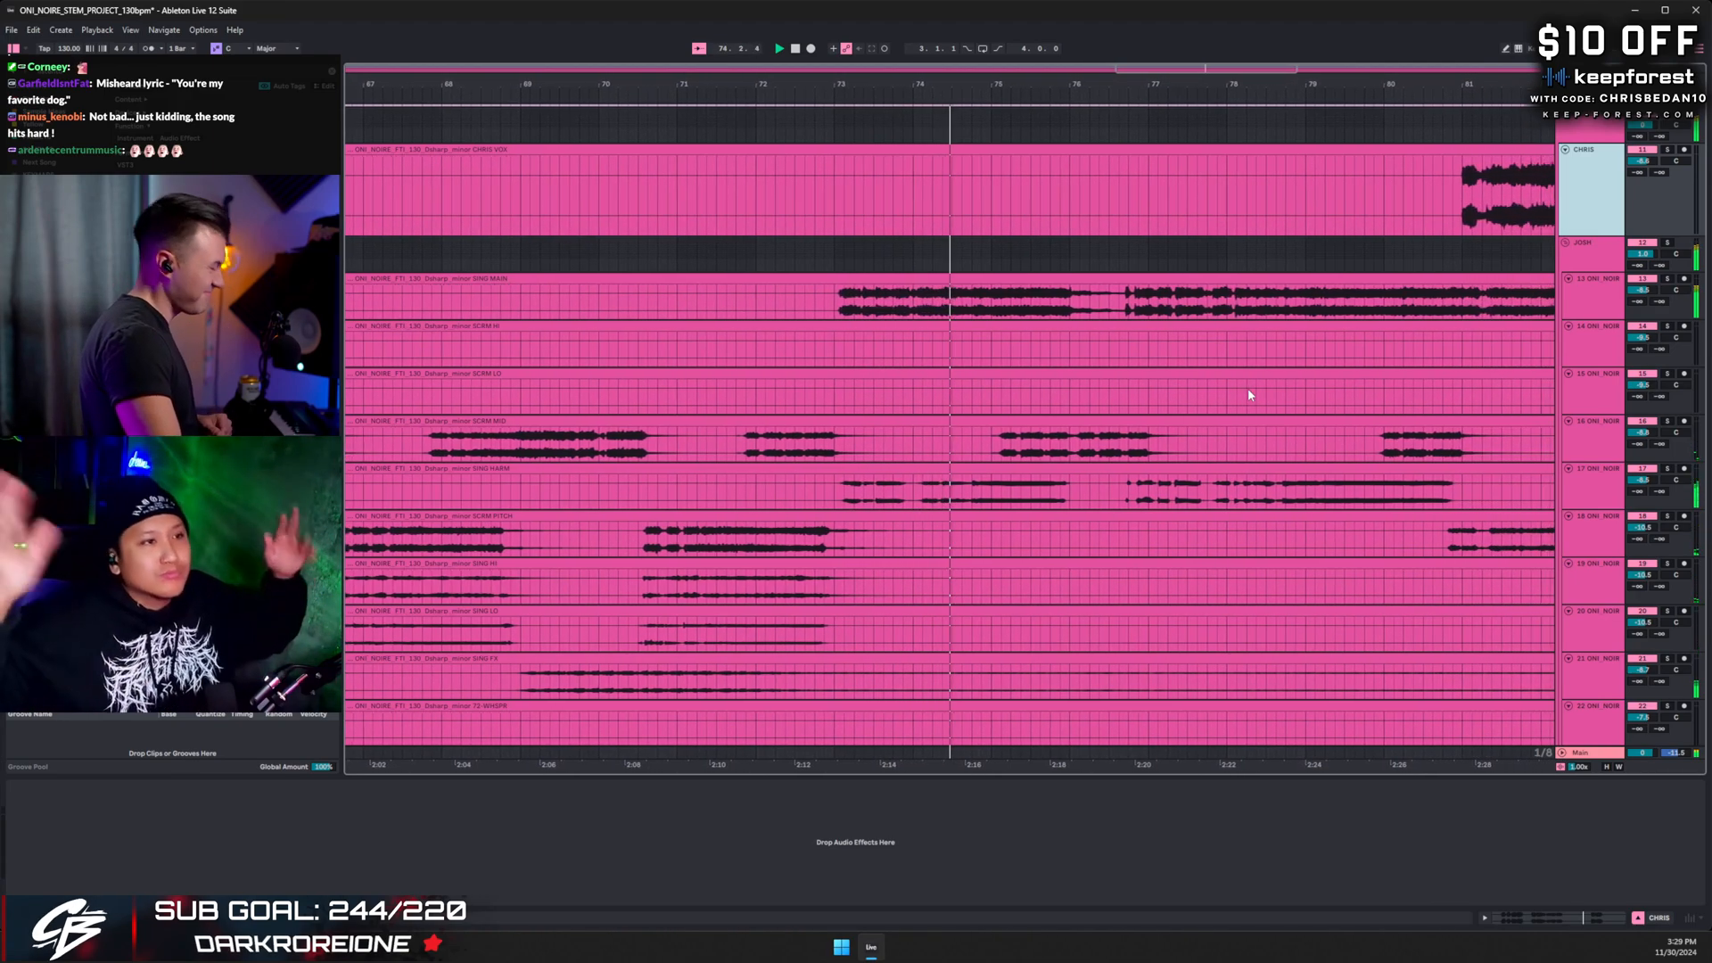
pyautogui.scroll(-1, 1249, 402)
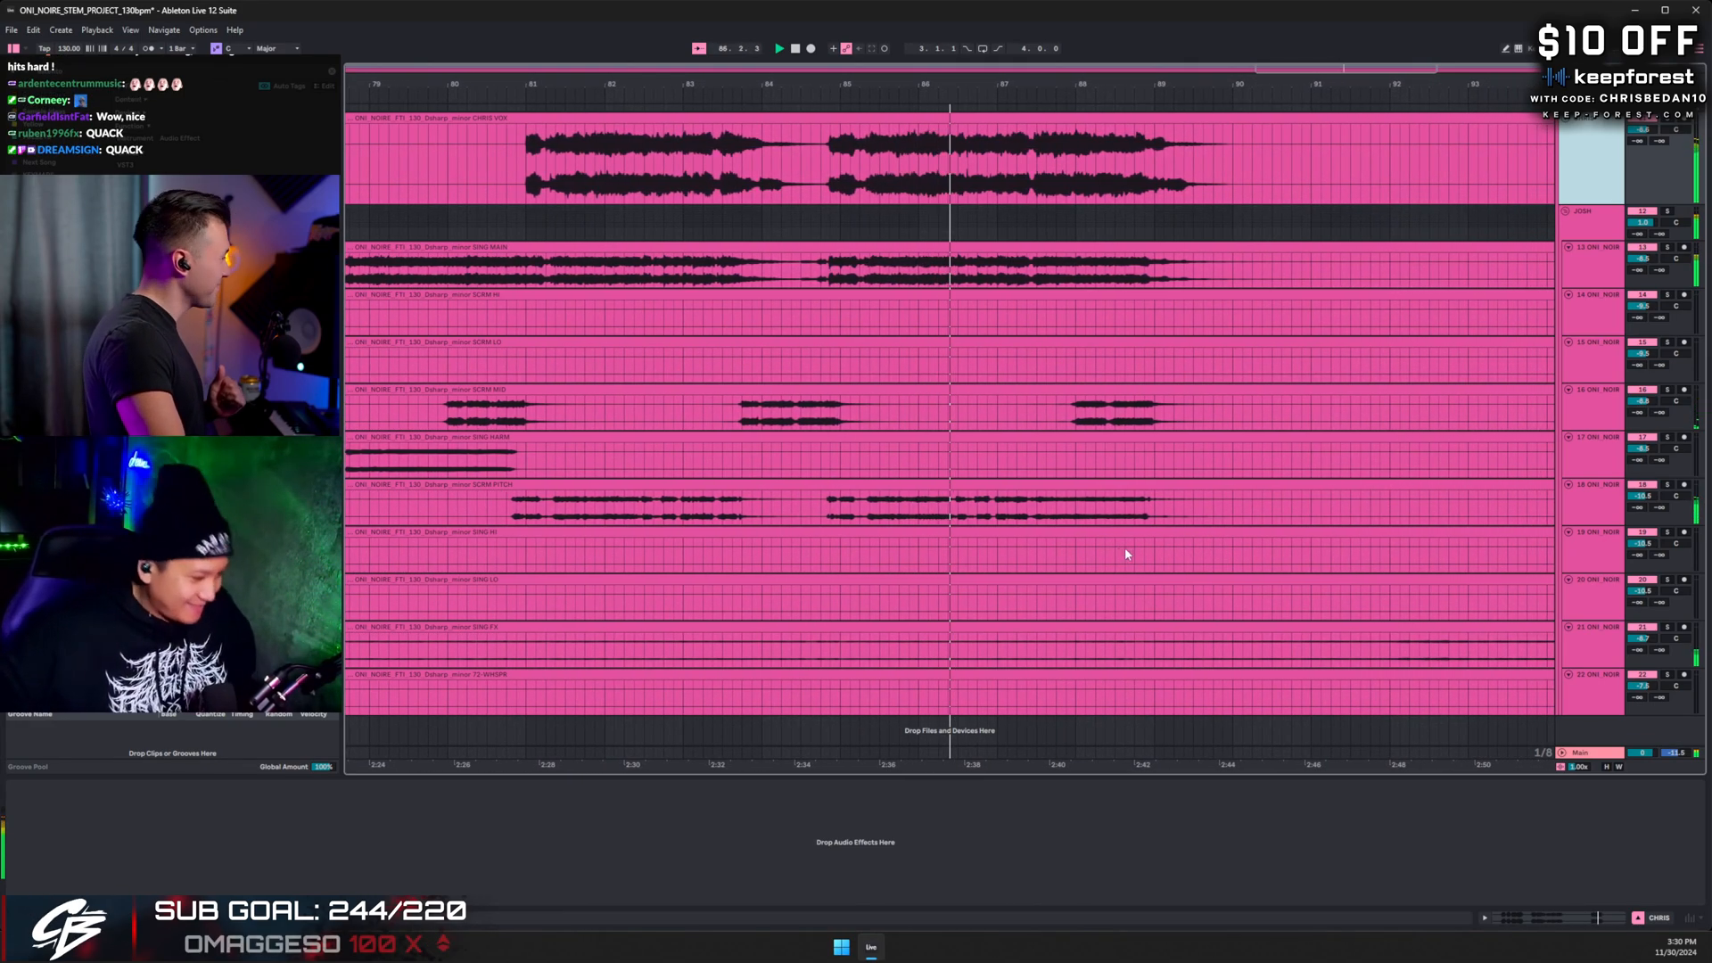
pyautogui.scroll(2, 1123, 546)
pyautogui.scroll(6, 1139, 532)
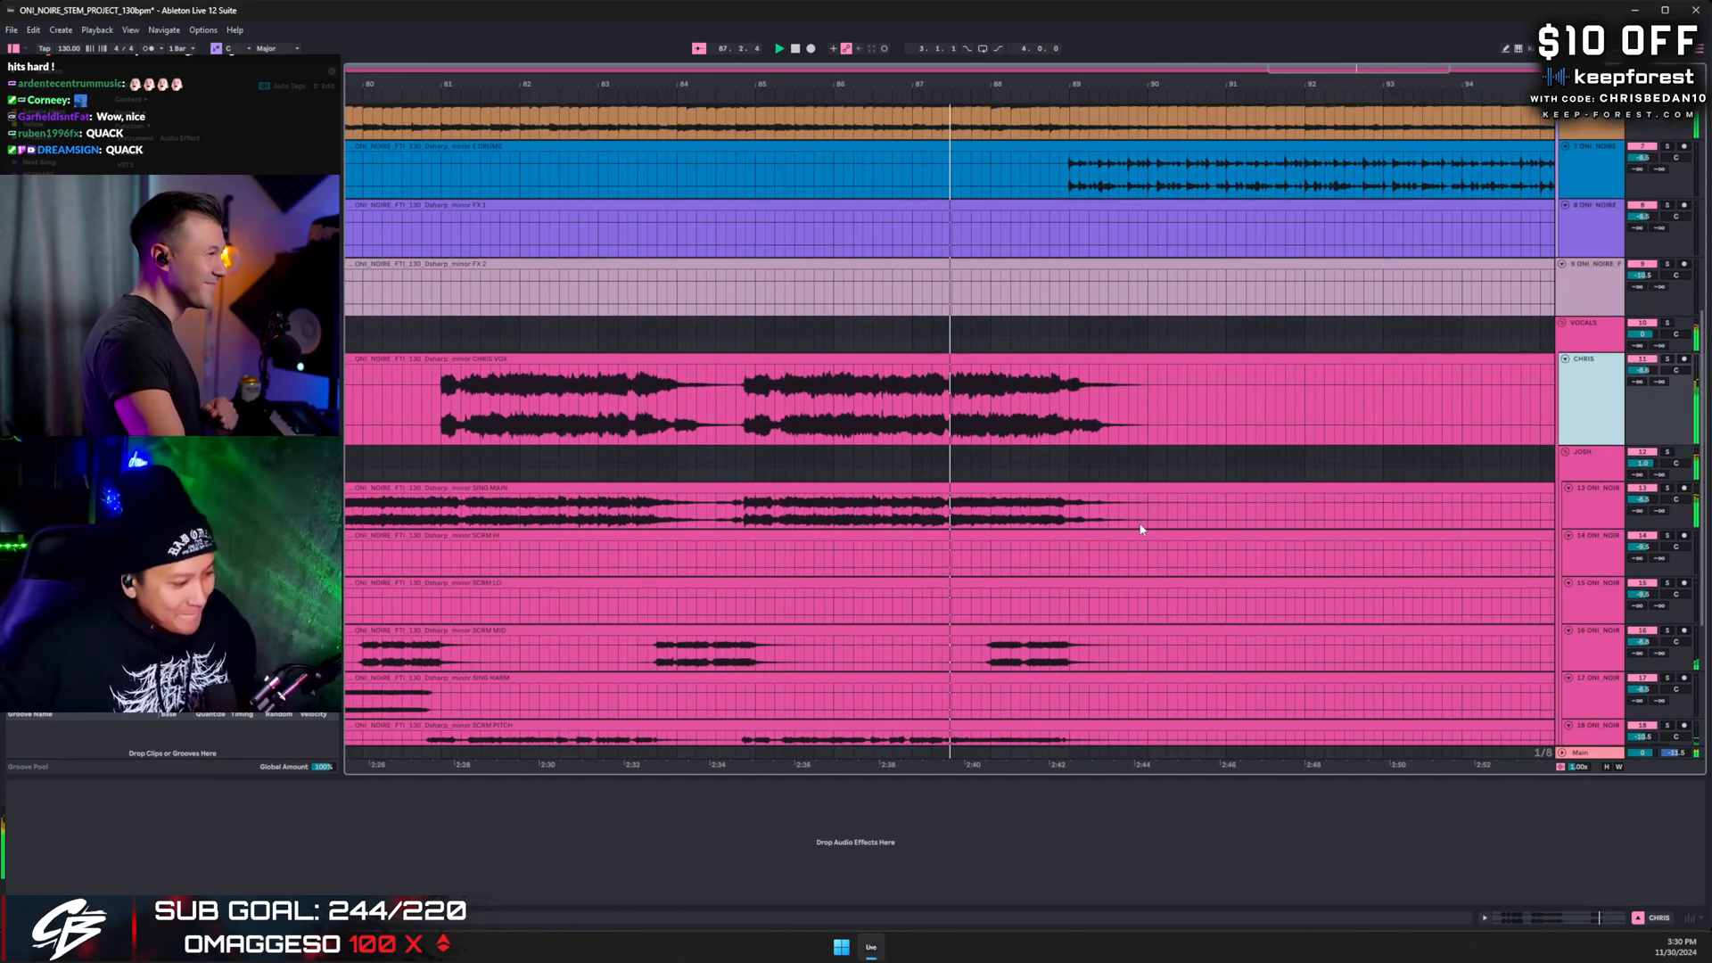